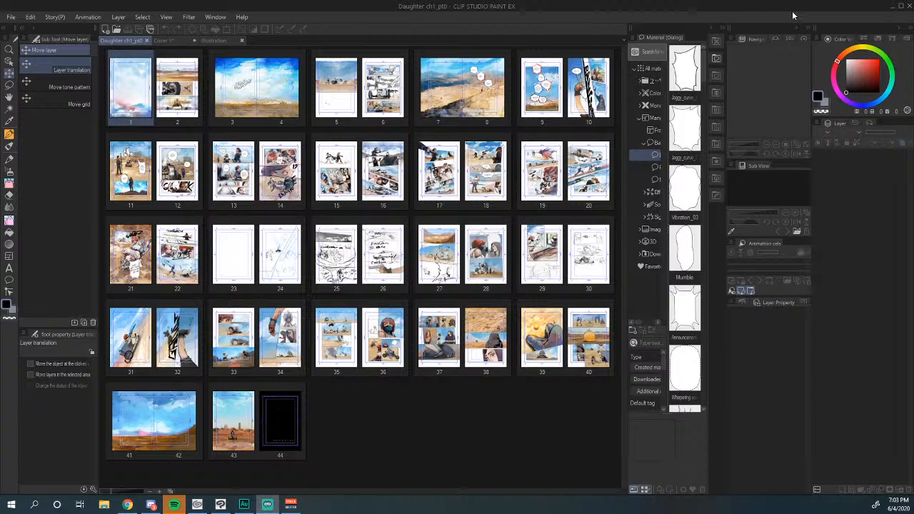
Step: Try the Darker pencil on the blank Illustration canvas with overlapping oval loops, and clear the loops
left_click(211, 40)
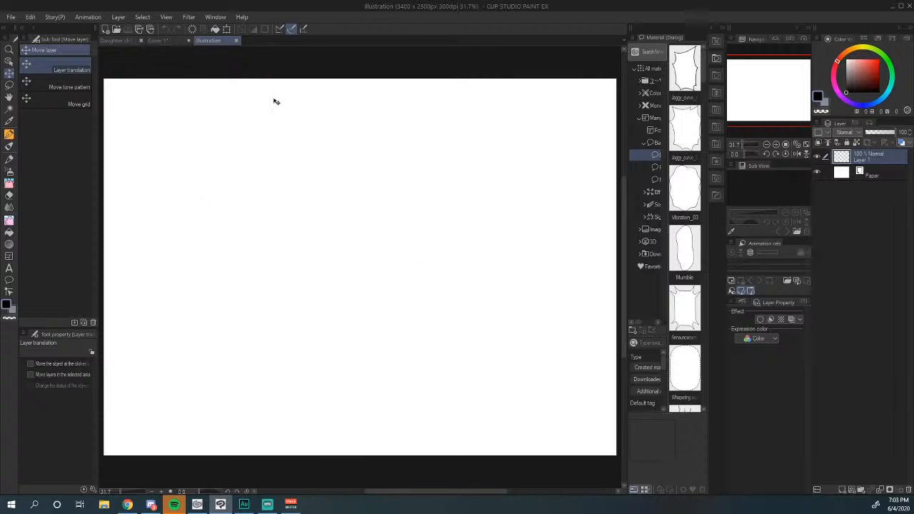
left_click(9, 159)
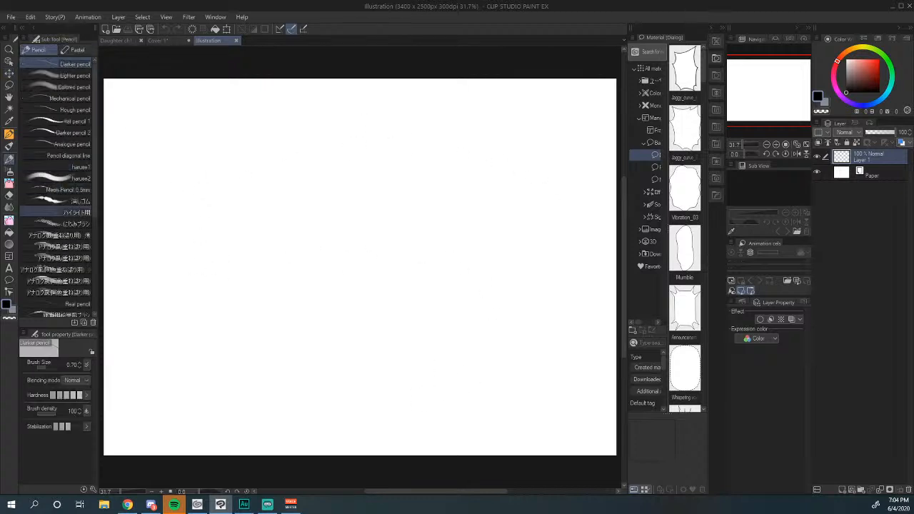
mouse_move(304, 166)
left_mouse_down()
mouse_move(258, 188)
mouse_move(221, 291)
mouse_move(388, 260)
left_mouse_up()
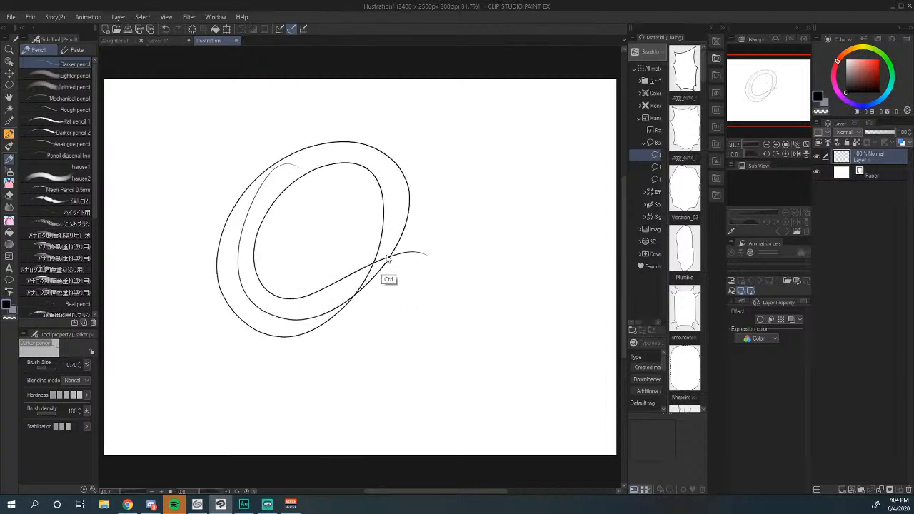
key("Delete")
Step: Sketch a large egg-shaped head with a tilted centre line, brow line, side-plane oval and angular jaw lines
mouse_move(282, 160)
left_mouse_down()
mouse_move(339, 356)
mouse_move(278, 174)
mouse_move(259, 239)
left_mouse_up()
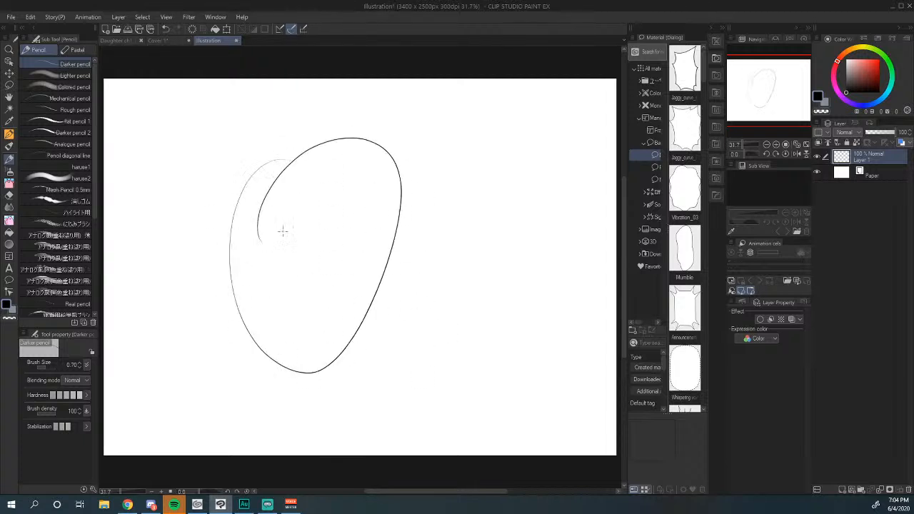
left_click_drag(254, 178, 331, 369)
left_click_drag(234, 299, 388, 243)
left_click_drag(327, 172, 377, 332)
mouse_move(368, 320)
left_mouse_down()
mouse_move(404, 206)
mouse_move(368, 314)
left_mouse_up()
mouse_move(216, 252)
left_mouse_down()
mouse_move(299, 374)
mouse_move(350, 388)
left_mouse_up()
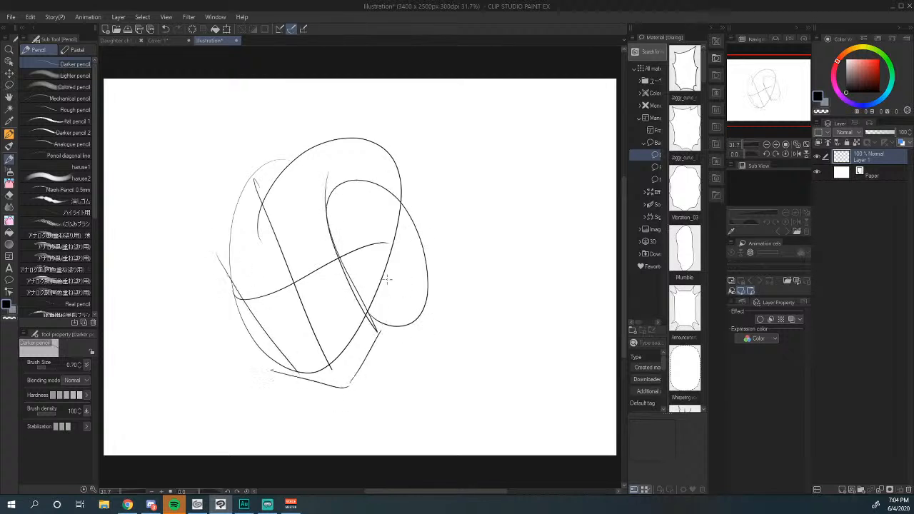
Step: Undo all strokes of the large head sketch
key("ctrl+z")
key("ctrl+z")
key("ctrl+z")
key("ctrl+z")
key("ctrl+z")
key("ctrl+z")
key("ctrl+z")
key("ctrl+z")
key("ctrl+z")
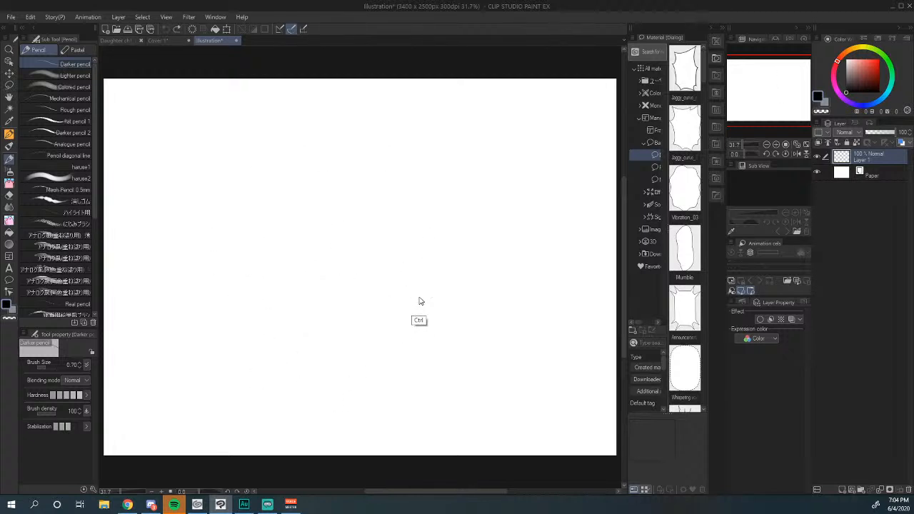
Step: Switch to the かしペン pen and set its brush size to 4
left_click_drag(418, 332, 436, 309)
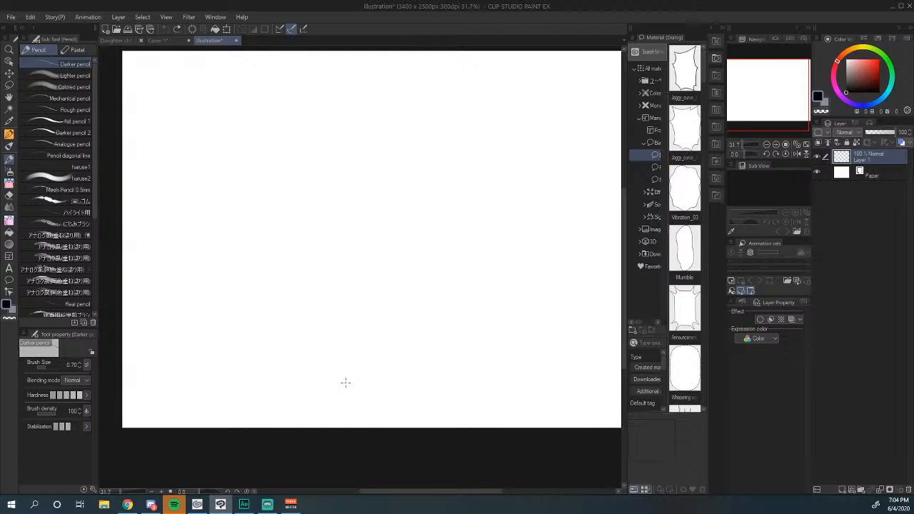
left_click(9, 135)
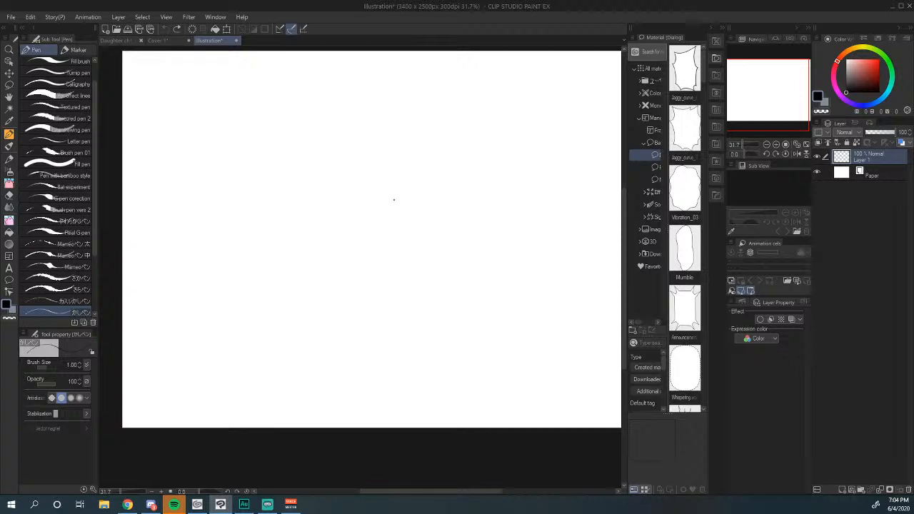
key("bracketright")
key("bracketright")
key("bracketright")
key("bracketright")
Step: Sketch a small head in the upper-left part of the canvas with overlapping ovals, face guidelines and side-plane curves
left_click_drag(262, 164, 278, 222)
left_click_drag(255, 137, 267, 201)
left_click_drag(252, 140, 295, 143)
left_click_drag(252, 172, 281, 166)
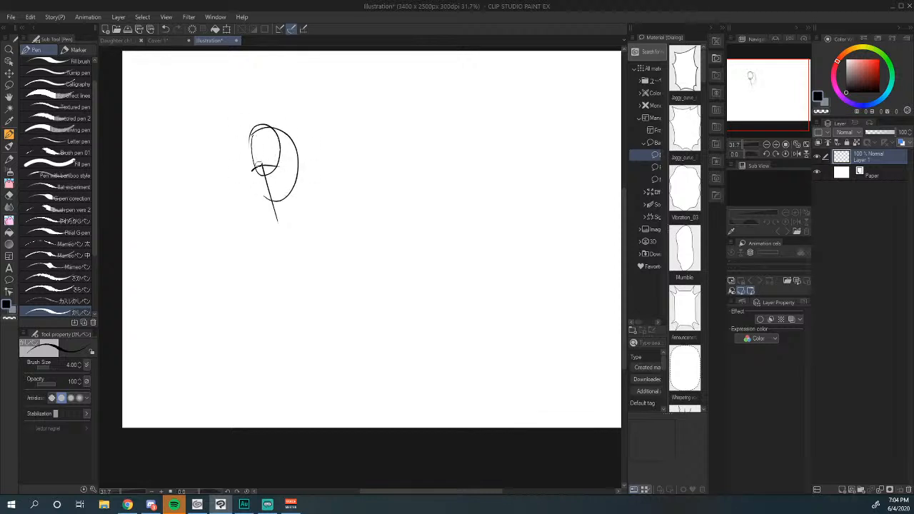
mouse_move(247, 139)
left_mouse_down()
mouse_move(290, 133)
mouse_move(290, 125)
mouse_move(300, 173)
left_mouse_up()
mouse_move(290, 123)
left_mouse_down()
mouse_move(312, 132)
mouse_move(317, 170)
mouse_move(300, 173)
left_mouse_up()
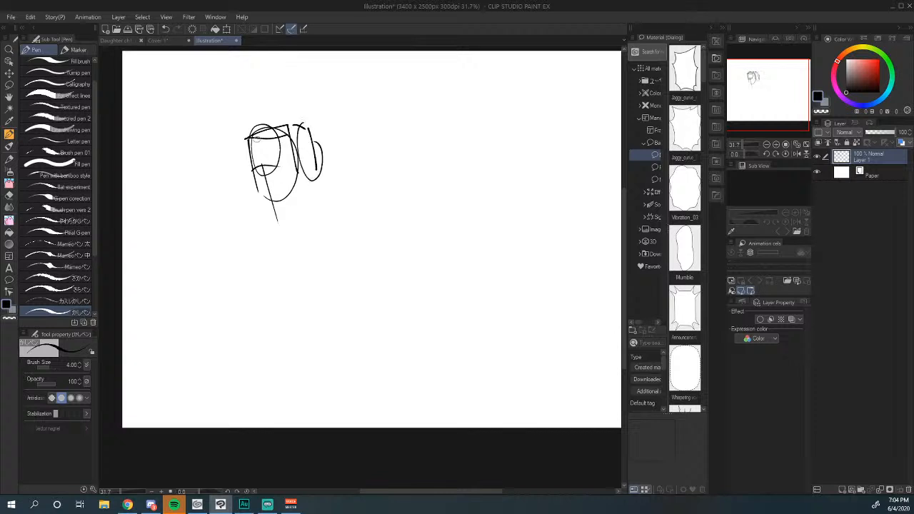
Step: Add the face side, jaw, neck and shoulder lines to the small head sketch
mouse_move(254, 129)
left_mouse_down()
mouse_move(263, 190)
mouse_move(277, 197)
mouse_move(306, 175)
mouse_move(273, 218)
left_mouse_up()
left_click_drag(266, 214, 295, 213)
mouse_move(298, 165)
left_mouse_down()
mouse_move(300, 215)
mouse_move(320, 209)
mouse_move(299, 218)
left_mouse_up()
left_click_drag(267, 197, 267, 269)
Step: Sketch a left-facing profile beside the small head, with forehead, eye, nose, lips, chin and jawline
left_click_drag(390, 271, 305, 243)
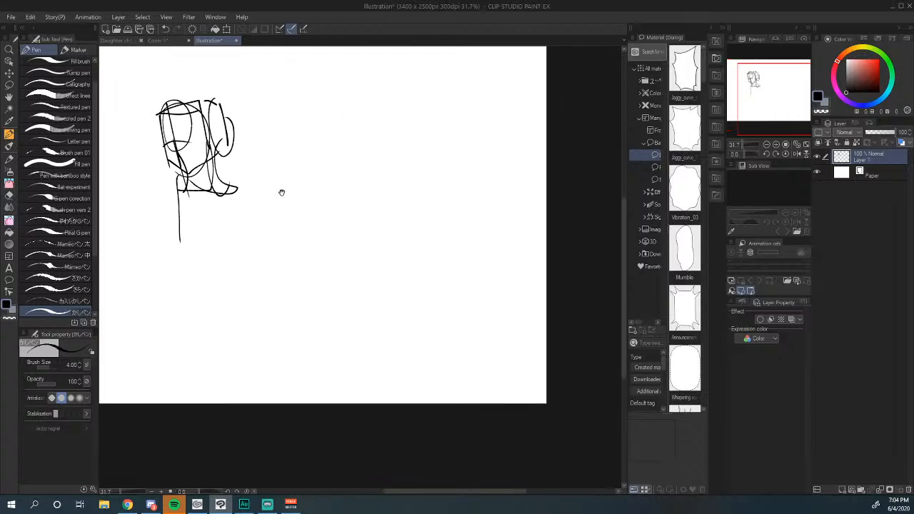
left_click_drag(279, 192, 400, 181)
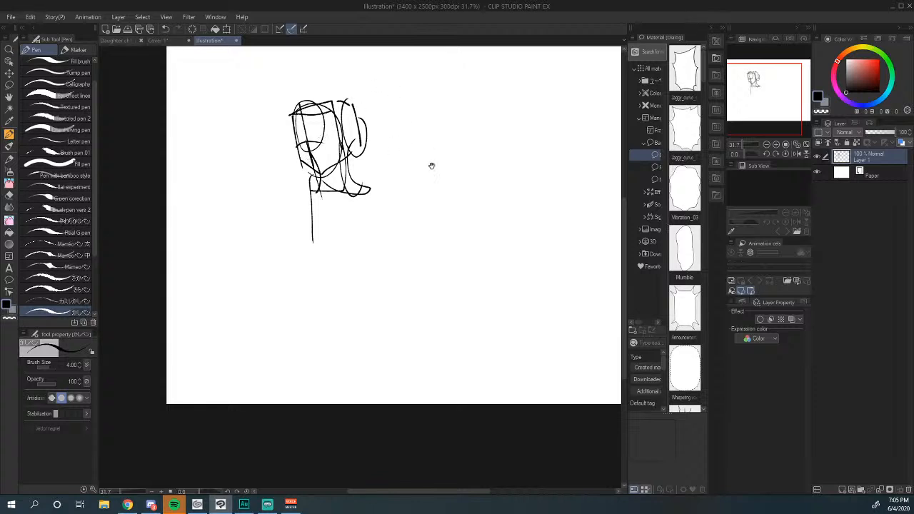
left_click_drag(431, 165, 405, 178)
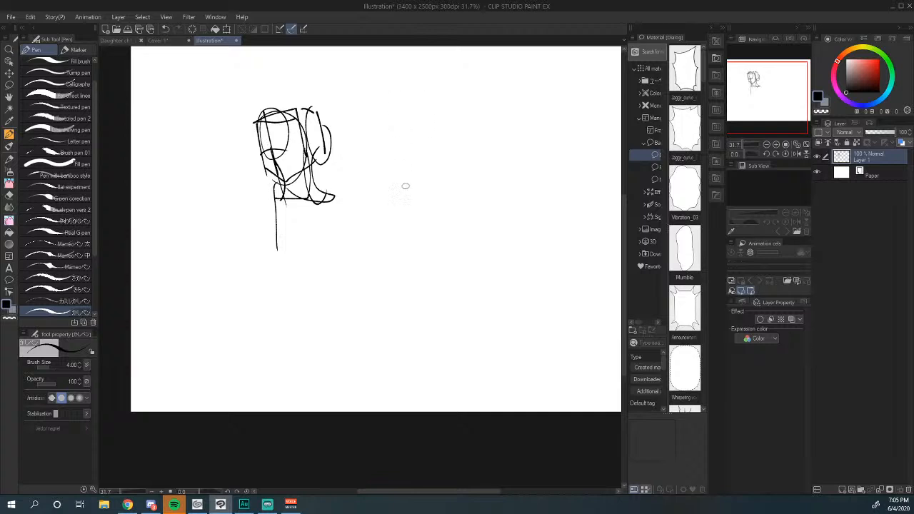
mouse_move(428, 206)
left_mouse_down()
mouse_move(413, 178)
mouse_move(418, 212)
mouse_move(410, 228)
left_mouse_up()
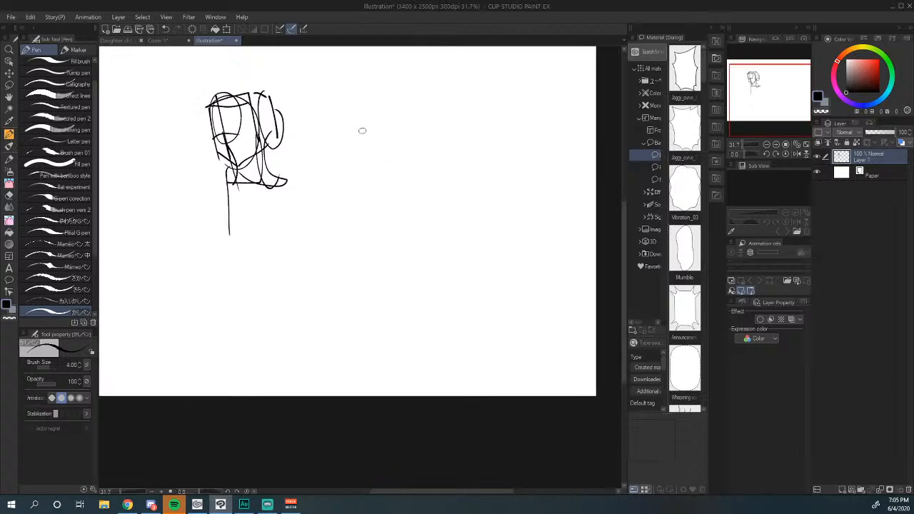
left_click_drag(348, 127, 356, 184)
left_click_drag(360, 194, 349, 207)
mouse_move(337, 140)
left_mouse_down()
mouse_move(394, 122)
mouse_move(343, 185)
mouse_move(350, 216)
mouse_move(411, 204)
left_mouse_up()
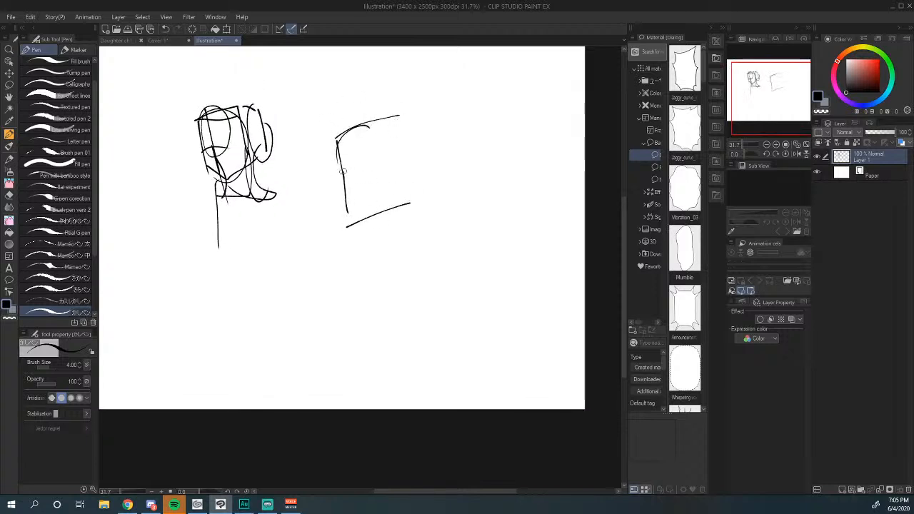
mouse_move(347, 178)
left_mouse_down()
mouse_move(339, 191)
mouse_move(347, 227)
mouse_move(384, 215)
left_mouse_up()
mouse_move(352, 176)
left_mouse_down()
mouse_move(347, 136)
mouse_move(385, 116)
left_mouse_up()
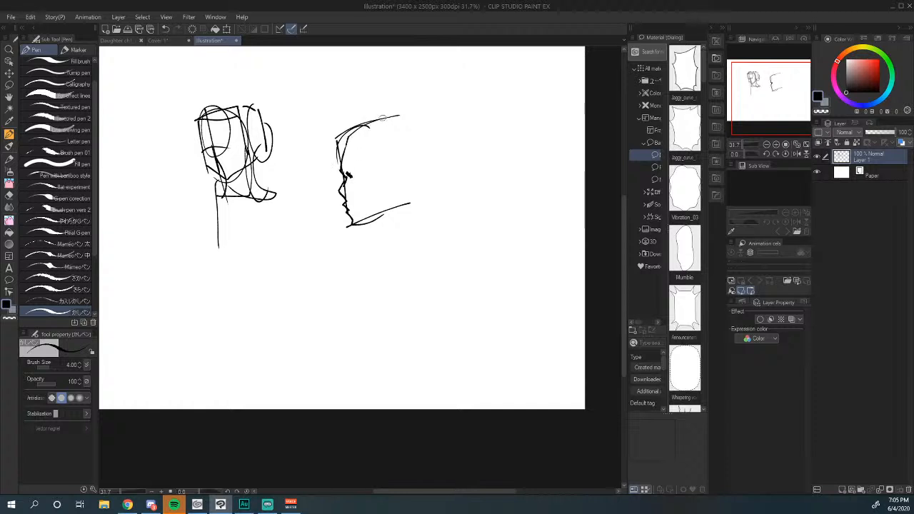
Step: Extend the profile into a bust with the back of the skull, ear, neck, shoulder, back and chest lines
mouse_move(346, 140)
left_mouse_down()
mouse_move(400, 117)
mouse_move(437, 153)
mouse_move(418, 183)
mouse_move(394, 182)
mouse_move(409, 190)
mouse_move(429, 160)
mouse_move(430, 199)
mouse_move(383, 207)
mouse_move(367, 234)
mouse_move(409, 209)
mouse_move(431, 218)
mouse_move(436, 201)
mouse_move(451, 220)
mouse_move(365, 257)
left_mouse_up()
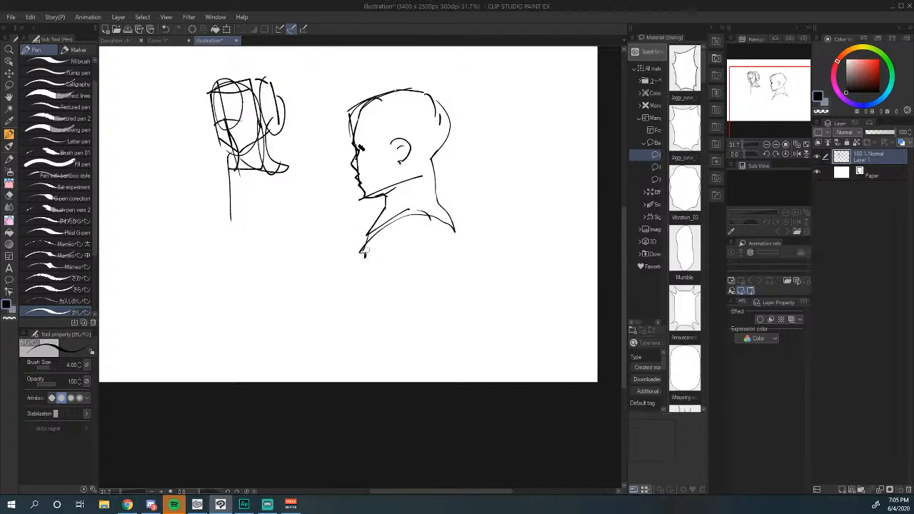
left_click_drag(403, 227, 440, 279)
left_click_drag(456, 222, 448, 283)
mouse_move(363, 247)
left_mouse_down()
mouse_move(342, 287)
mouse_move(376, 314)
mouse_move(448, 261)
mouse_move(388, 294)
left_mouse_up()
mouse_move(356, 235)
left_mouse_down()
mouse_move(425, 229)
mouse_move(421, 223)
mouse_move(407, 236)
left_mouse_up()
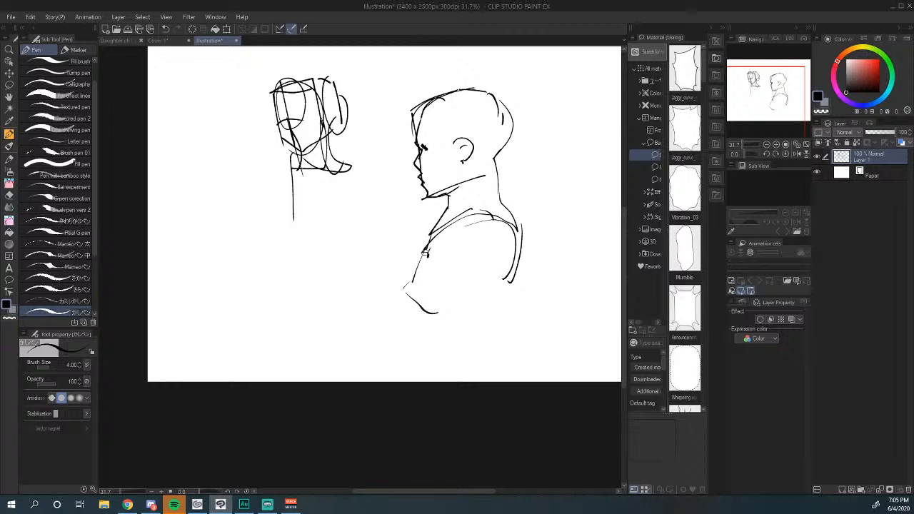
Step: Add inner-ear, cheek and skull-base lines to the profile bust, and check the drawing in a mirrored view
left_click_drag(282, 259, 307, 200)
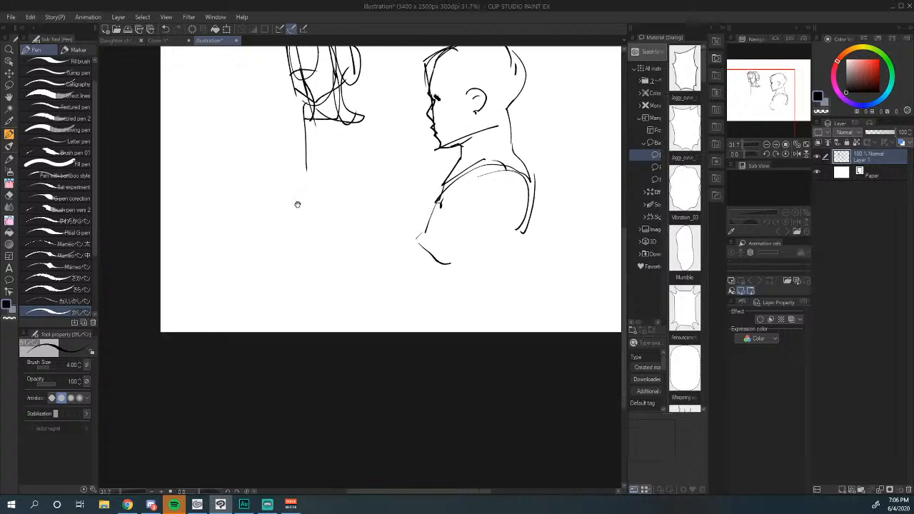
left_click_drag(419, 199, 280, 221)
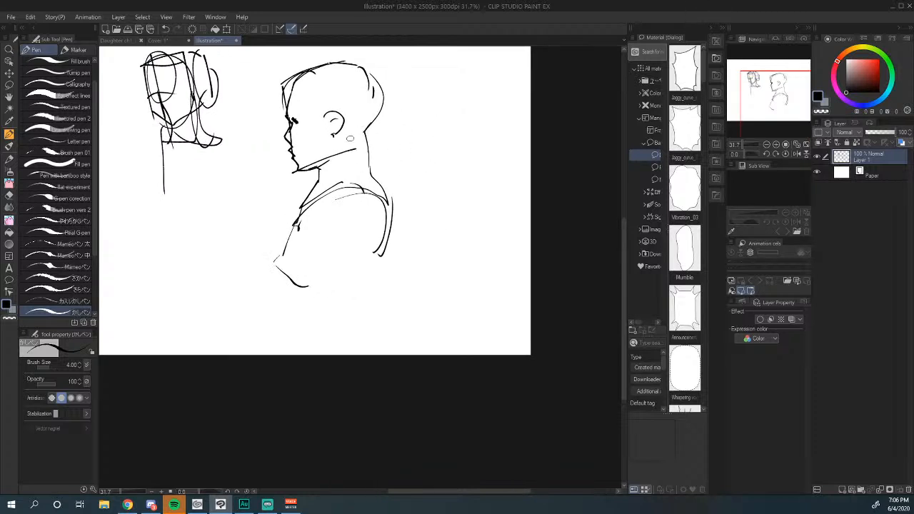
left_click_drag(420, 147, 378, 179)
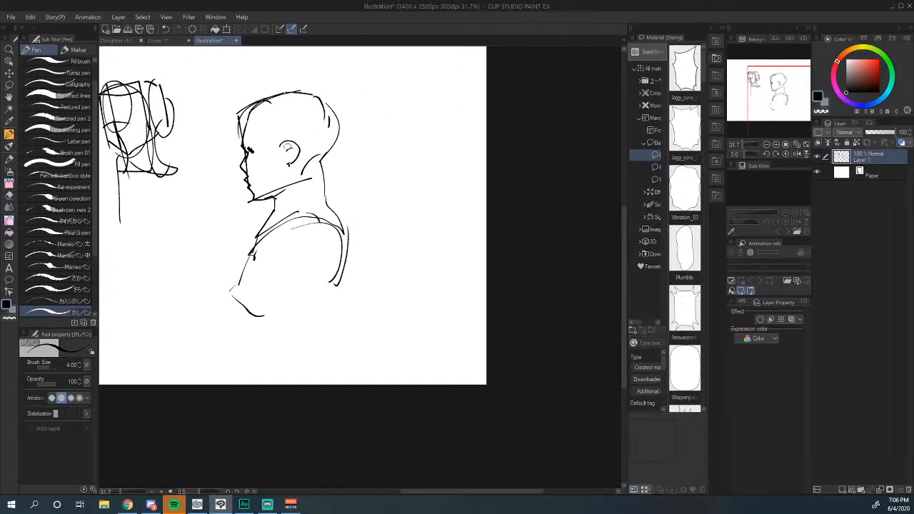
mouse_move(286, 143)
left_mouse_down()
mouse_move(297, 163)
mouse_move(287, 162)
mouse_move(301, 171)
mouse_move(270, 178)
left_mouse_up()
mouse_move(338, 189)
left_mouse_down()
mouse_move(287, 181)
mouse_move(321, 193)
mouse_move(327, 187)
mouse_move(281, 198)
left_mouse_up()
key("h")
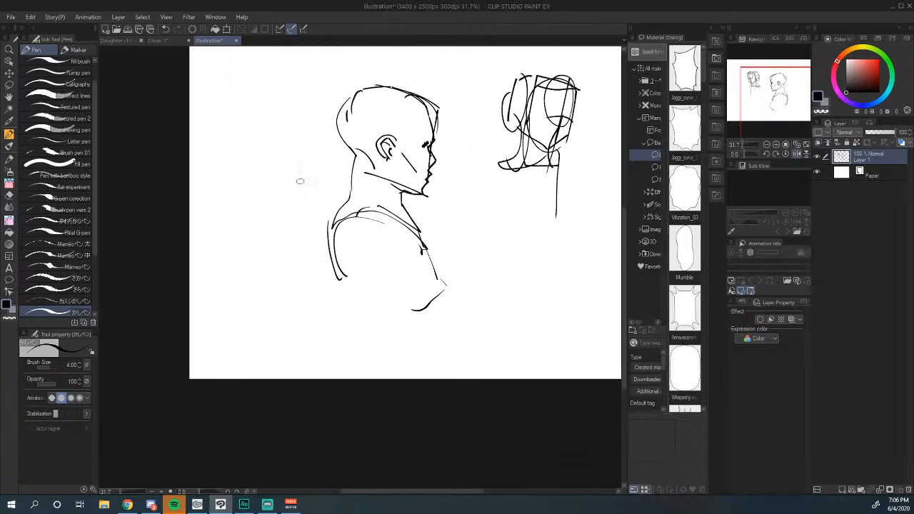
key("h")
left_click_drag(327, 166, 244, 154)
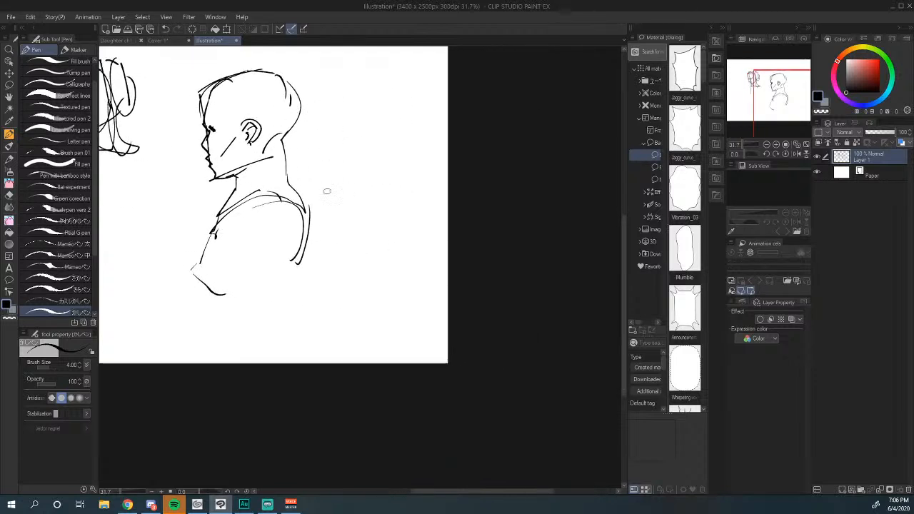
left_click_drag(355, 198, 345, 200)
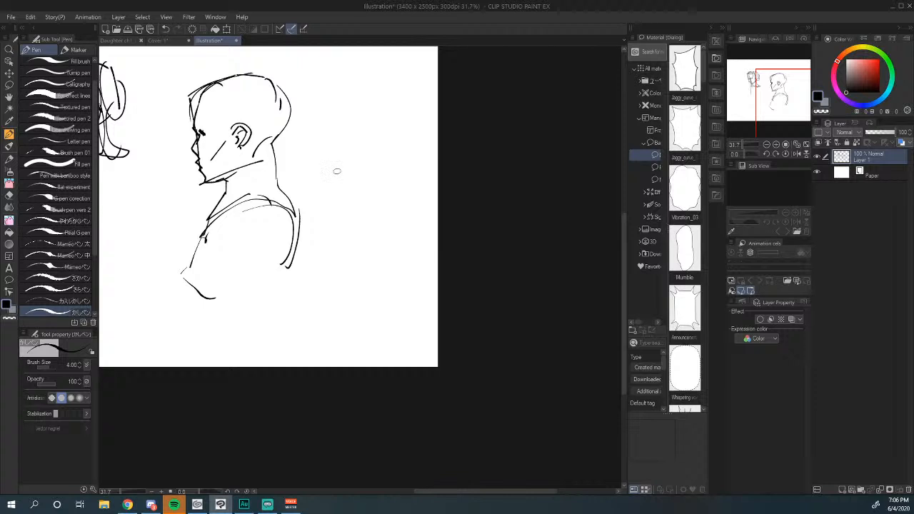
Step: Draw a short curved stroke in the empty area behind the profile bust
left_click(268, 504)
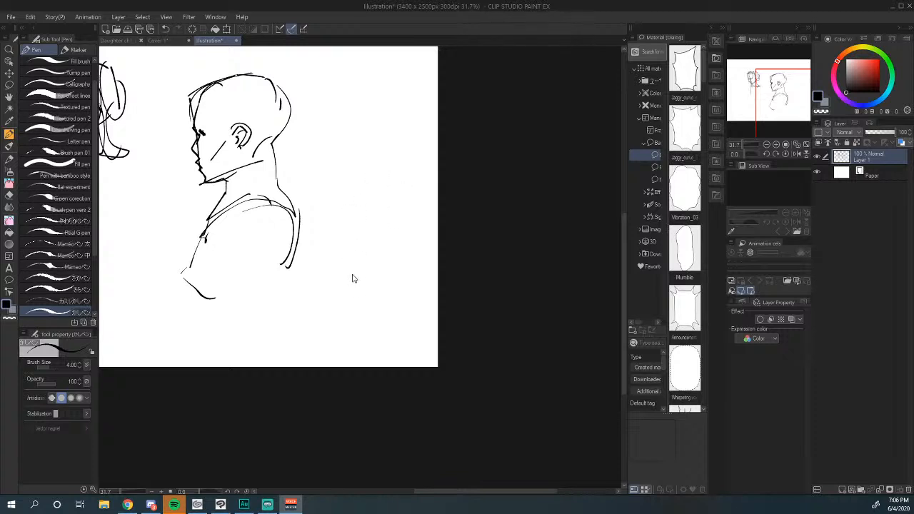
key("ctrl+n")
left_click_drag(356, 183, 350, 212)
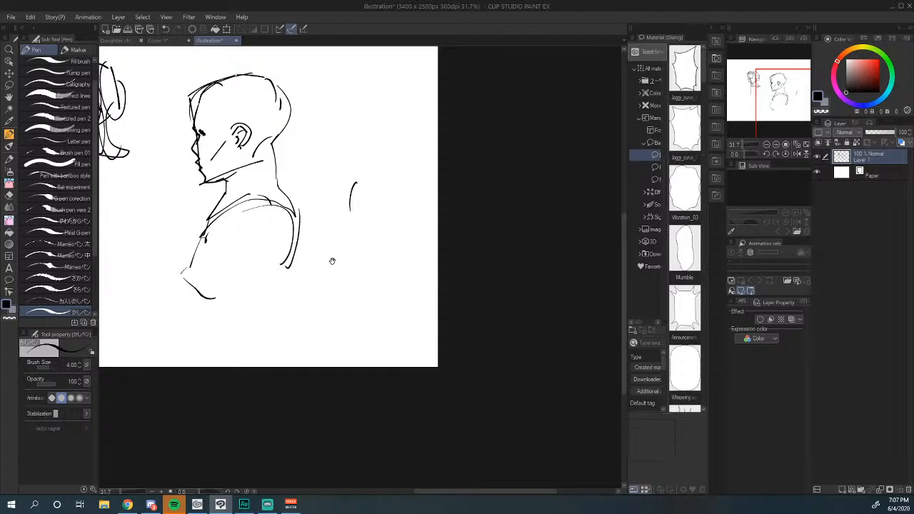
mouse_move(333, 260)
left_mouse_down()
mouse_move(436, 259)
mouse_move(427, 263)
left_mouse_up()
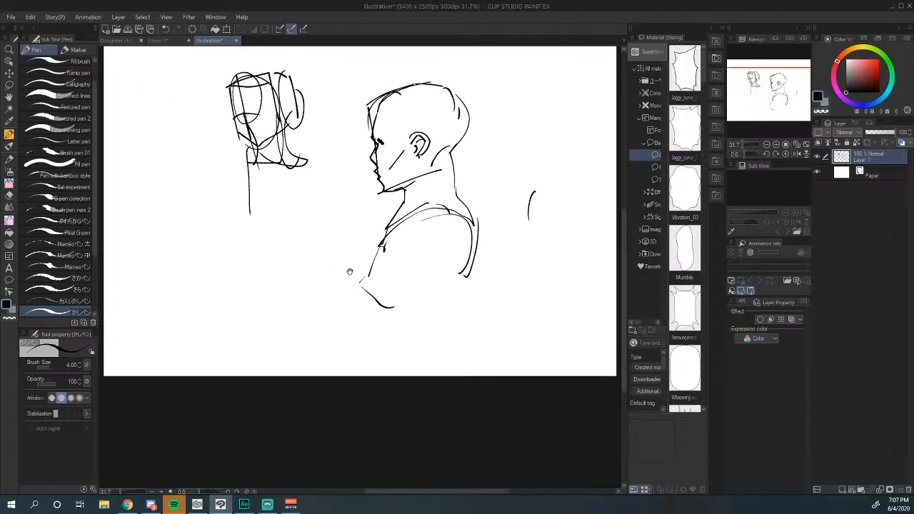
mouse_move(315, 266)
left_mouse_down()
mouse_move(372, 303)
mouse_move(379, 273)
left_mouse_up()
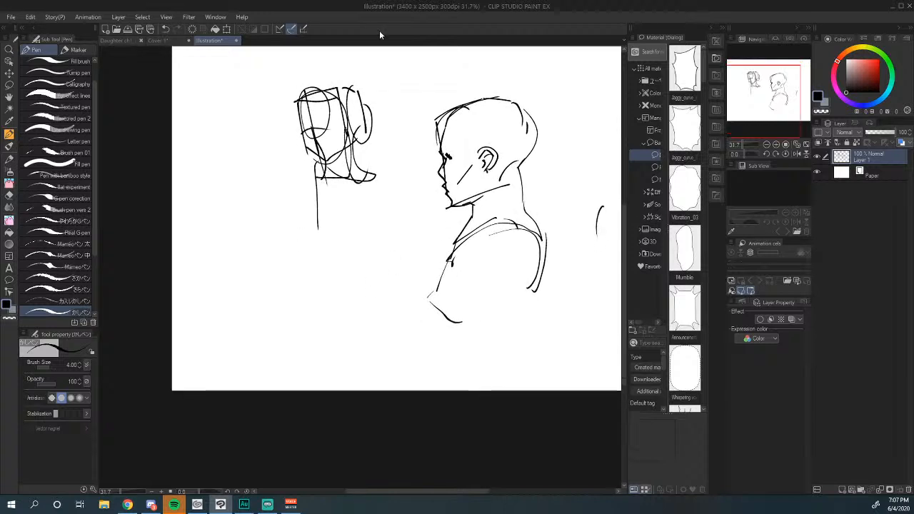
left_click(267, 504)
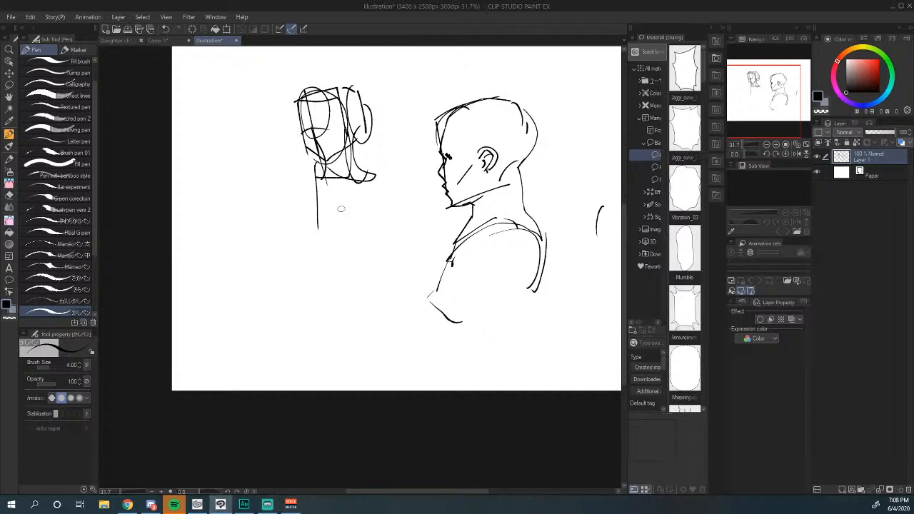
Step: Clear the head and profile sketches from Layer 1
mouse_move(326, 257)
left_mouse_down()
mouse_move(325, 248)
mouse_move(322, 281)
mouse_move(343, 322)
mouse_move(375, 310)
mouse_move(434, 314)
mouse_move(337, 290)
mouse_move(402, 293)
mouse_move(345, 255)
left_mouse_up()
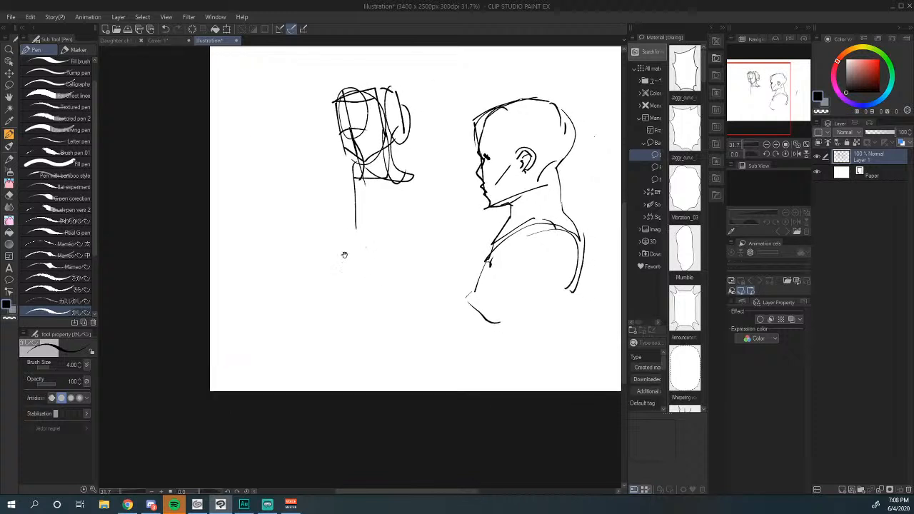
left_click_drag(378, 213, 387, 204)
mouse_move(396, 250)
left_mouse_down()
mouse_move(388, 215)
mouse_move(350, 247)
left_mouse_up()
key("Delete")
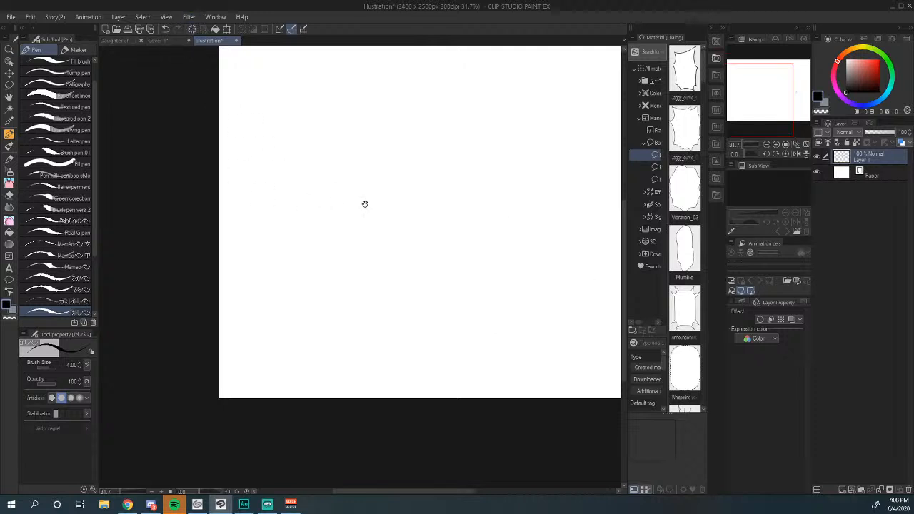
Step: Sketch a standing figure with an oval head, centre line, simple torso, hips and two contoured legs
mouse_move(419, 198)
left_mouse_down()
mouse_move(425, 224)
mouse_move(457, 207)
left_mouse_up()
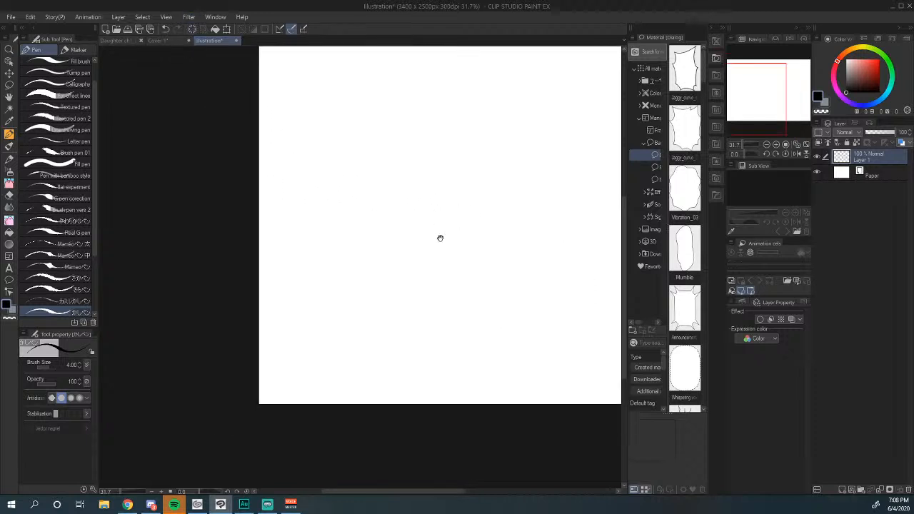
mouse_move(441, 239)
left_mouse_down()
mouse_move(427, 205)
mouse_move(419, 219)
left_mouse_up()
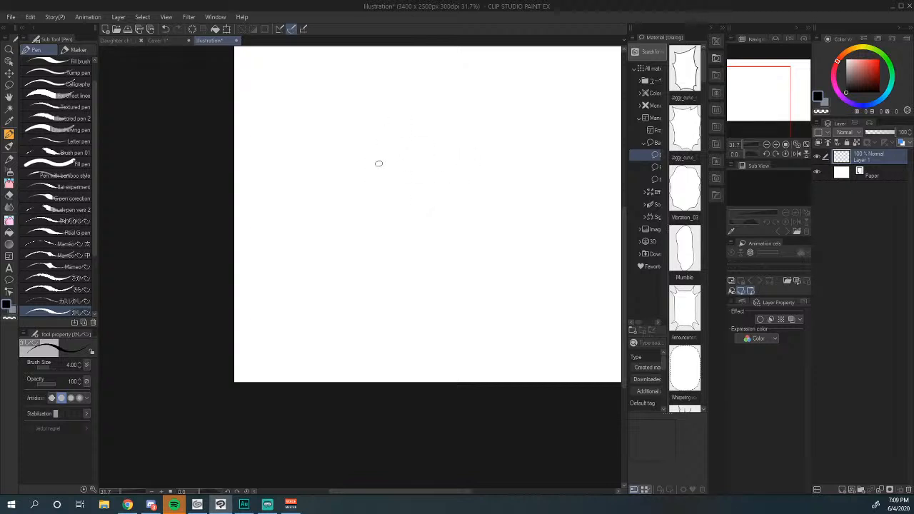
left_click_drag(380, 164, 365, 210)
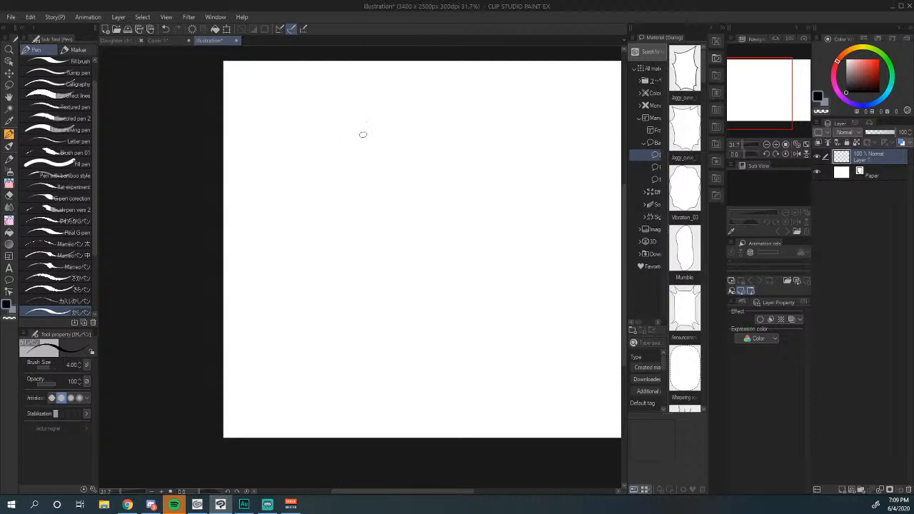
mouse_move(363, 135)
left_mouse_down()
mouse_move(379, 120)
mouse_move(366, 148)
left_mouse_up()
mouse_move(376, 116)
left_mouse_down()
mouse_move(374, 160)
mouse_move(393, 155)
mouse_move(360, 173)
mouse_move(368, 199)
mouse_move(394, 201)
left_mouse_up()
mouse_move(406, 172)
left_mouse_down()
mouse_move(383, 199)
mouse_move(376, 223)
mouse_move(403, 223)
mouse_move(392, 239)
mouse_move(367, 239)
mouse_move(363, 229)
mouse_move(361, 313)
left_mouse_up()
left_click_drag(404, 233, 391, 340)
left_click_drag(364, 241, 365, 301)
left_click_drag(391, 310, 391, 333)
Step: Sketch an oval head with a face cross, a neck line and a shoulder for a crouching figure beside the standing one
mouse_move(442, 240)
left_mouse_down()
mouse_move(407, 252)
mouse_move(365, 252)
left_mouse_up()
mouse_move(371, 212)
left_mouse_down()
mouse_move(390, 187)
mouse_move(390, 210)
left_mouse_up()
left_click_drag(383, 211, 424, 225)
mouse_move(420, 222)
left_mouse_down()
mouse_move(432, 255)
mouse_move(426, 230)
left_mouse_up()
left_click_drag(429, 264, 427, 230)
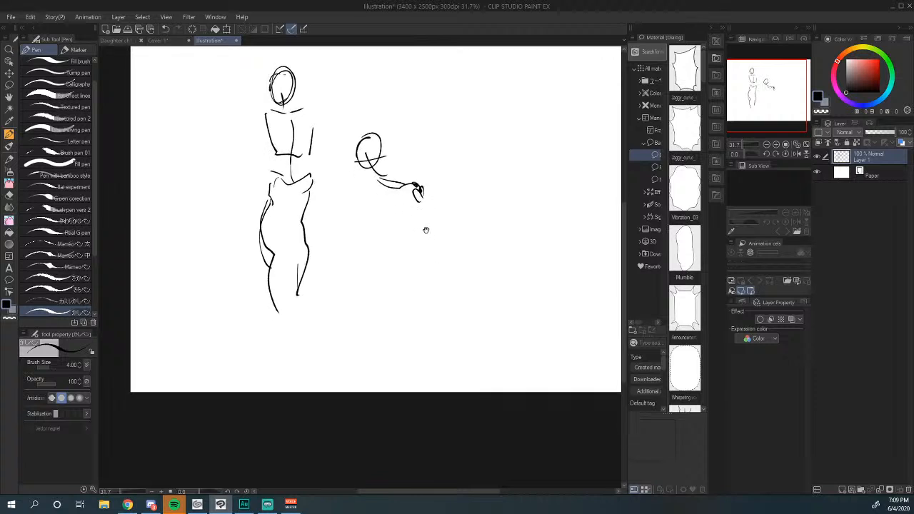
Step: Add a tapered torso, hip joint, bent legs and small feet to the crouching figure
mouse_move(397, 193)
left_mouse_down()
mouse_move(414, 216)
mouse_move(426, 202)
left_mouse_up()
left_click_drag(428, 204, 429, 220)
left_click_drag(395, 220, 375, 227)
left_click_drag(371, 247, 382, 233)
mouse_move(403, 223)
left_mouse_down()
mouse_move(414, 231)
mouse_move(433, 212)
mouse_move(437, 237)
mouse_move(413, 305)
mouse_move(370, 255)
mouse_move(386, 251)
mouse_move(389, 268)
mouse_move(427, 272)
mouse_move(404, 330)
left_mouse_up()
left_click_drag(447, 289, 357, 309)
left_click_drag(396, 185, 388, 187)
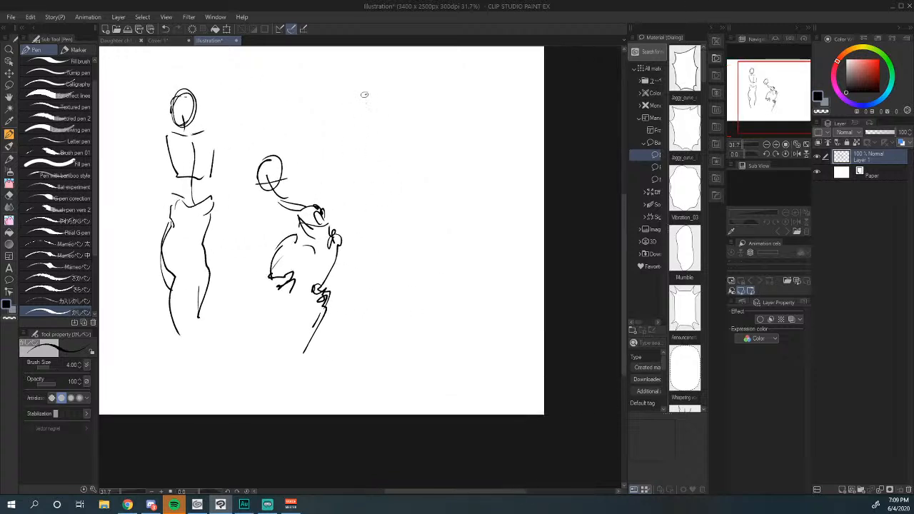
Step: Sketch another standing figure's oval head, curved spine, shoulders, torso and pelvis to the upper right of the crouching figure
left_click_drag(365, 92, 371, 91)
mouse_move(371, 129)
left_mouse_down()
mouse_move(368, 103)
mouse_move(362, 146)
left_mouse_up()
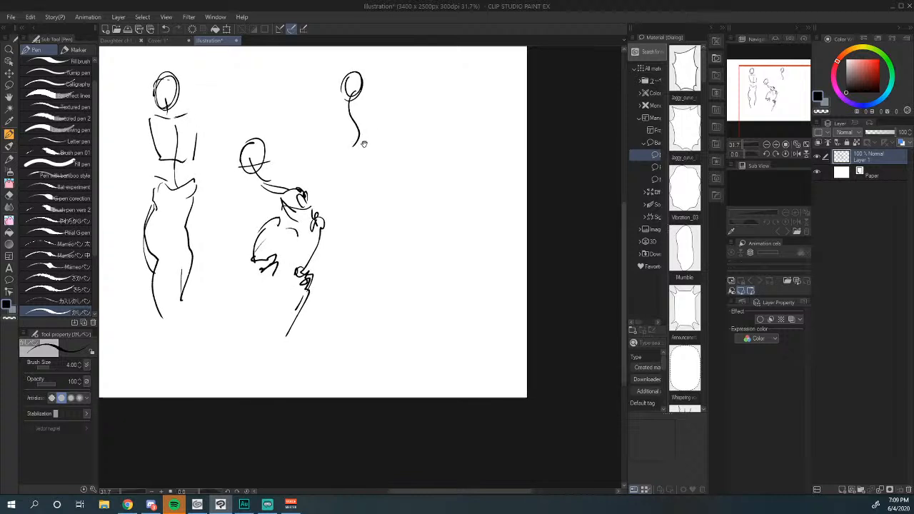
mouse_move(335, 107)
left_mouse_down()
mouse_move(368, 106)
mouse_move(342, 151)
mouse_move(361, 136)
mouse_move(361, 145)
left_mouse_up()
mouse_move(368, 141)
left_mouse_down()
mouse_move(342, 156)
mouse_move(372, 159)
mouse_move(343, 151)
mouse_move(365, 157)
left_mouse_up()
mouse_move(373, 157)
left_mouse_down()
mouse_move(352, 168)
mouse_move(363, 164)
left_mouse_up()
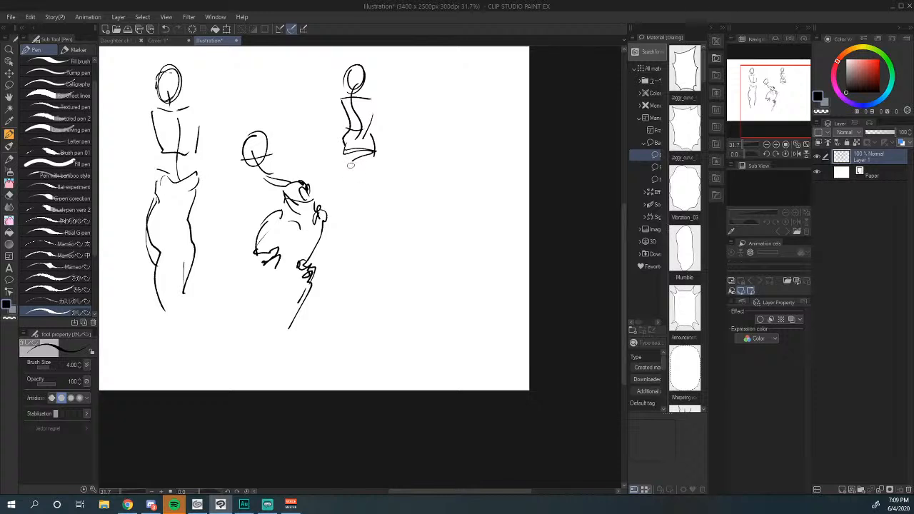
Step: Draw the legs, hanging arms and hands of the curved-spine figure, and add lines around its head and neck
mouse_move(340, 149)
left_mouse_down()
mouse_move(353, 170)
mouse_move(376, 168)
mouse_move(377, 227)
left_mouse_up()
left_click_drag(339, 160, 350, 238)
left_click_drag(378, 209, 367, 272)
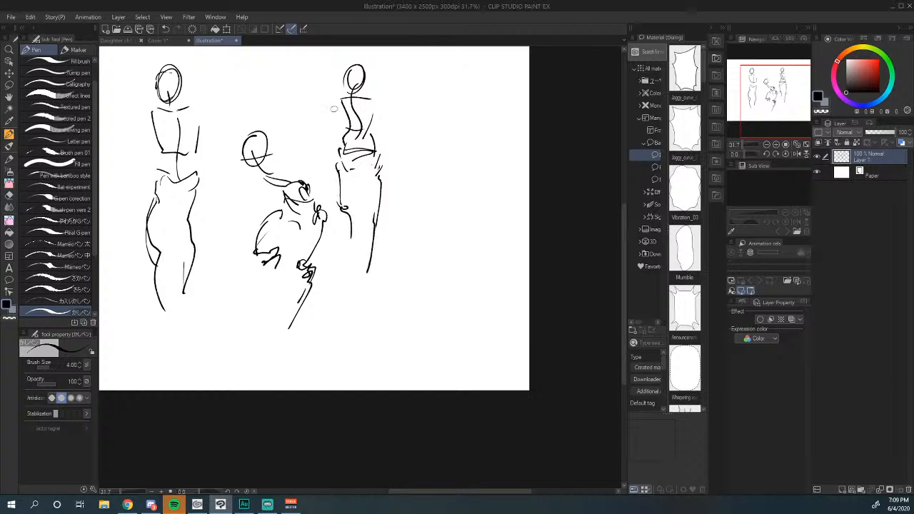
left_click_drag(334, 108, 328, 159)
left_click_drag(379, 109, 384, 165)
mouse_move(345, 97)
left_mouse_down()
mouse_move(354, 86)
mouse_move(364, 100)
mouse_move(368, 75)
left_mouse_up()
left_click_drag(423, 184, 408, 154)
left_click_drag(371, 120, 376, 141)
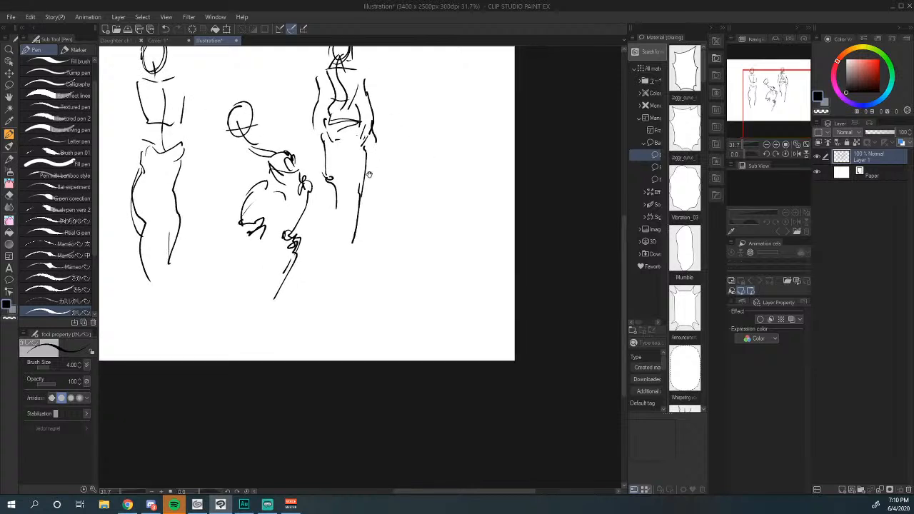
Step: Sketch an oval head, neck, shoulders and torso for a new figure in the empty area near the page's right edge
mouse_move(391, 199)
left_mouse_down()
mouse_move(386, 180)
mouse_move(377, 211)
left_mouse_up()
mouse_move(408, 133)
left_mouse_down()
mouse_move(413, 110)
mouse_move(410, 138)
mouse_move(406, 114)
mouse_move(430, 146)
left_mouse_up()
left_click_drag(429, 144, 404, 199)
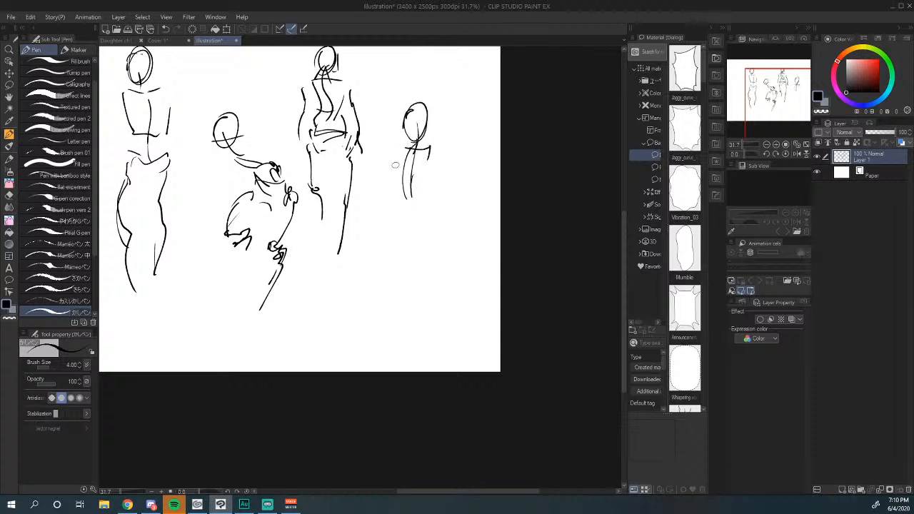
left_click_drag(400, 150, 393, 173)
mouse_move(408, 143)
left_mouse_down()
mouse_move(422, 185)
mouse_move(400, 155)
mouse_move(397, 188)
mouse_move(407, 212)
left_mouse_up()
Step: Draw folded arms, a waist oval and hip lines across the torso of the figure near the page's right edge
mouse_move(429, 150)
left_mouse_down()
mouse_move(440, 175)
mouse_move(393, 154)
left_mouse_up()
left_click_drag(397, 155, 373, 174)
mouse_move(374, 175)
left_mouse_down()
mouse_move(418, 176)
mouse_move(437, 162)
mouse_move(431, 190)
left_mouse_up()
mouse_move(382, 150)
left_mouse_down()
mouse_move(379, 187)
mouse_move(397, 170)
left_mouse_up()
mouse_move(402, 196)
left_mouse_down()
mouse_move(380, 165)
mouse_move(404, 179)
left_mouse_up()
mouse_move(408, 171)
left_mouse_down()
mouse_move(389, 194)
mouse_move(366, 190)
left_mouse_up()
mouse_move(379, 175)
left_mouse_down()
mouse_move(390, 196)
mouse_move(357, 210)
mouse_move(397, 194)
left_mouse_up()
mouse_move(399, 185)
left_mouse_down()
mouse_move(409, 198)
mouse_move(410, 188)
left_mouse_up()
Step: Outline a long flared skirt with a curved hem on the figure with folded arms
left_click_drag(403, 194, 420, 291)
left_click_drag(366, 193, 354, 266)
mouse_move(349, 283)
left_mouse_down()
mouse_move(385, 270)
mouse_move(417, 289)
left_mouse_up()
left_click_drag(421, 207, 414, 302)
Step: Sketch a side-view walking figure with head, torso, arm, hips and striding legs in the space left of the first standing figure
mouse_move(398, 295)
left_mouse_down()
mouse_move(422, 290)
mouse_move(528, 326)
mouse_move(636, 342)
left_mouse_up()
left_click_drag(398, 233, 439, 211)
scroll(325, 225, "up", 1)
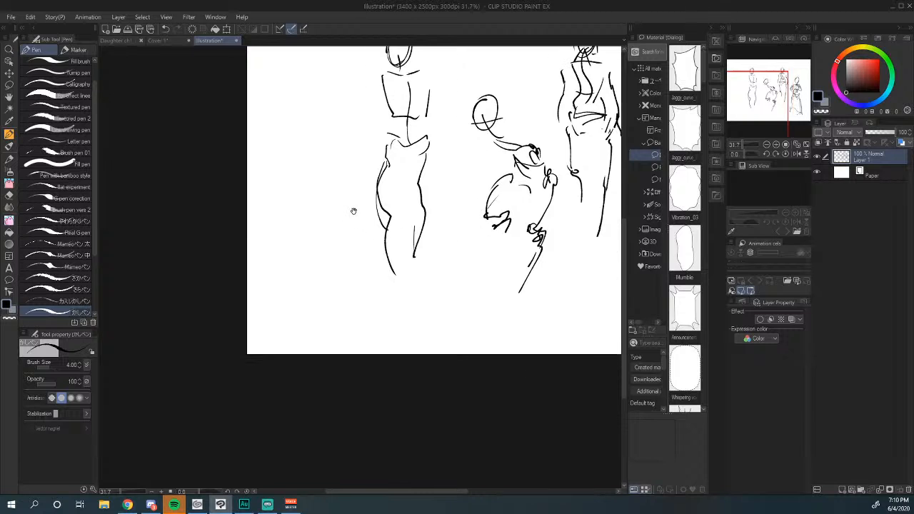
left_click_drag(319, 138, 320, 178)
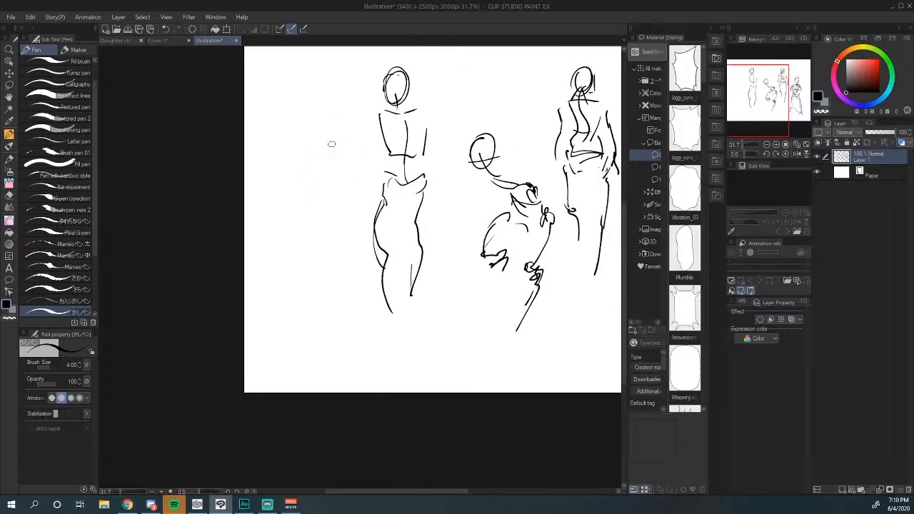
mouse_move(307, 115)
left_mouse_down()
mouse_move(306, 146)
mouse_move(325, 112)
mouse_move(304, 135)
mouse_move(331, 128)
mouse_move(332, 136)
mouse_move(319, 159)
mouse_move(331, 155)
mouse_move(311, 179)
left_mouse_up()
left_click_drag(330, 152, 342, 181)
mouse_move(323, 158)
left_mouse_down()
mouse_move(308, 186)
mouse_move(314, 207)
mouse_move(344, 207)
mouse_move(329, 218)
mouse_move(337, 228)
mouse_move(326, 243)
mouse_move(355, 250)
mouse_move(318, 249)
mouse_move(293, 353)
left_mouse_up()
mouse_move(294, 353)
left_mouse_down()
mouse_move(334, 242)
mouse_move(356, 330)
left_mouse_up()
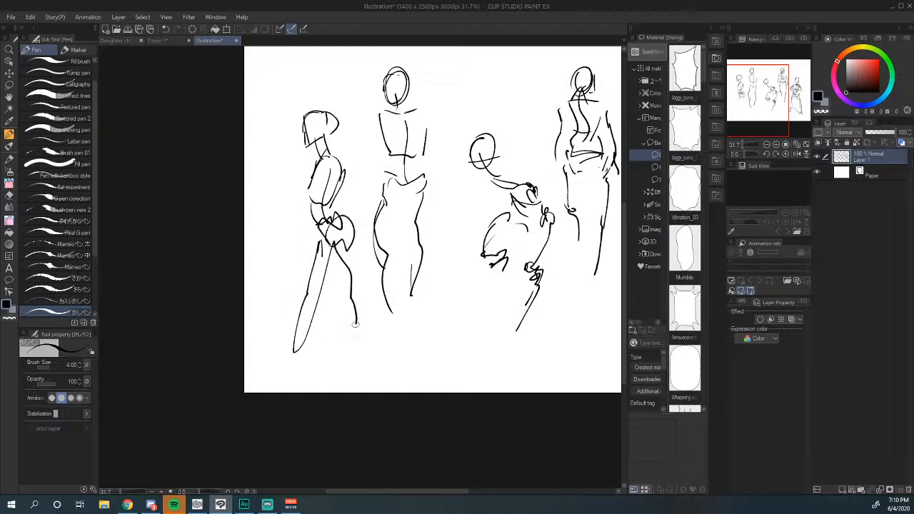
left_click_drag(348, 257, 379, 343)
Step: Add shoulder lines, hanging arms and face guidelines to the first standing figure
mouse_move(442, 162)
left_mouse_down()
mouse_move(411, 109)
mouse_move(408, 146)
left_mouse_up()
mouse_move(358, 161)
left_mouse_down()
mouse_move(353, 179)
mouse_move(379, 186)
mouse_move(392, 168)
left_mouse_up()
left_click_drag(391, 160, 395, 203)
mouse_move(350, 139)
left_mouse_down()
mouse_move(356, 163)
mouse_move(340, 152)
mouse_move(336, 208)
left_mouse_up()
left_click_drag(393, 147, 411, 218)
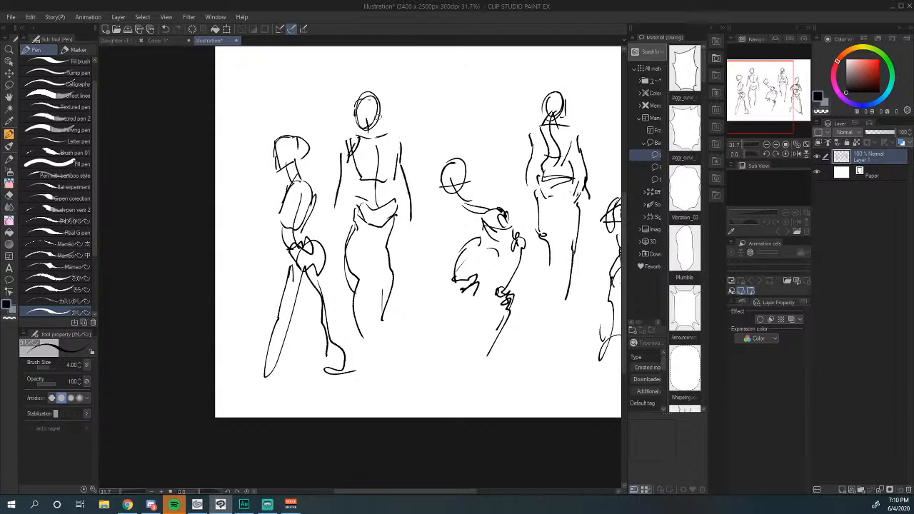
mouse_move(373, 93)
left_mouse_down()
mouse_move(365, 124)
mouse_move(380, 108)
mouse_move(380, 120)
left_mouse_up()
Step: Select the first standing figure's head with the Lasso marquee, shift it slightly over the neck, and deselect
left_click(9, 84)
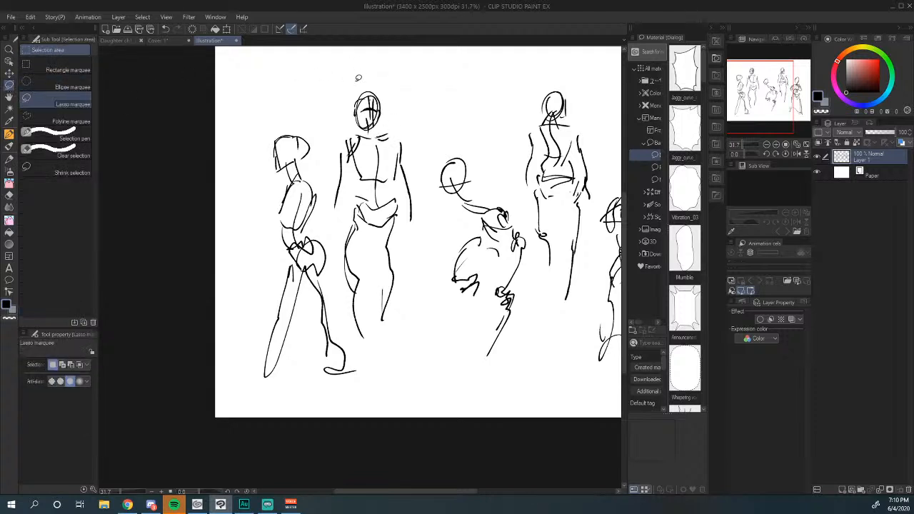
mouse_move(358, 77)
left_mouse_down()
mouse_move(399, 120)
mouse_move(361, 76)
left_mouse_up()
left_click(410, 158)
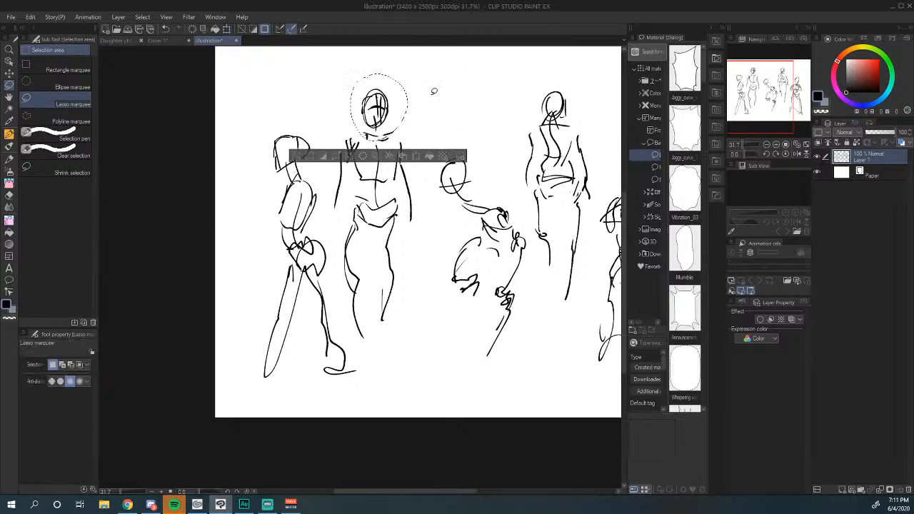
left_click(365, 157)
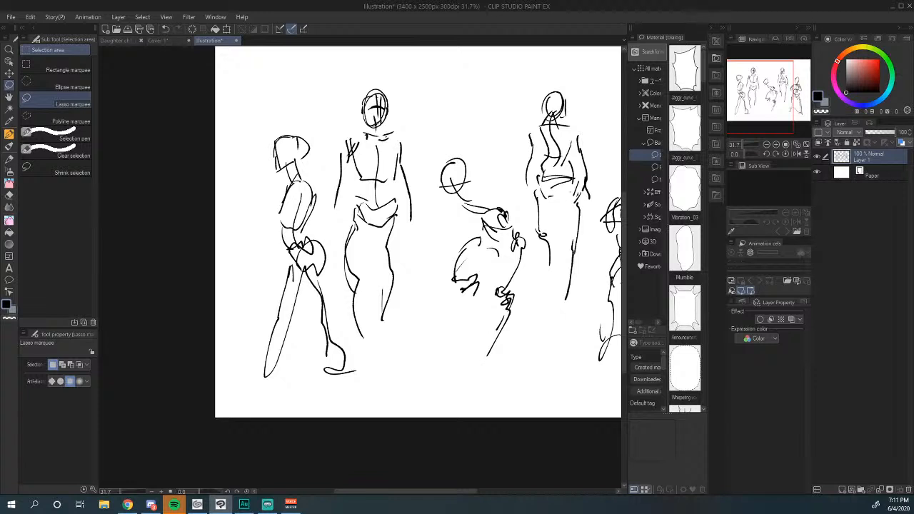
key("alt+Tab")
Step: Draw a dot and a small corner-shaped mark with the pen between the first standing figure and the crouching figure
left_click(10, 134)
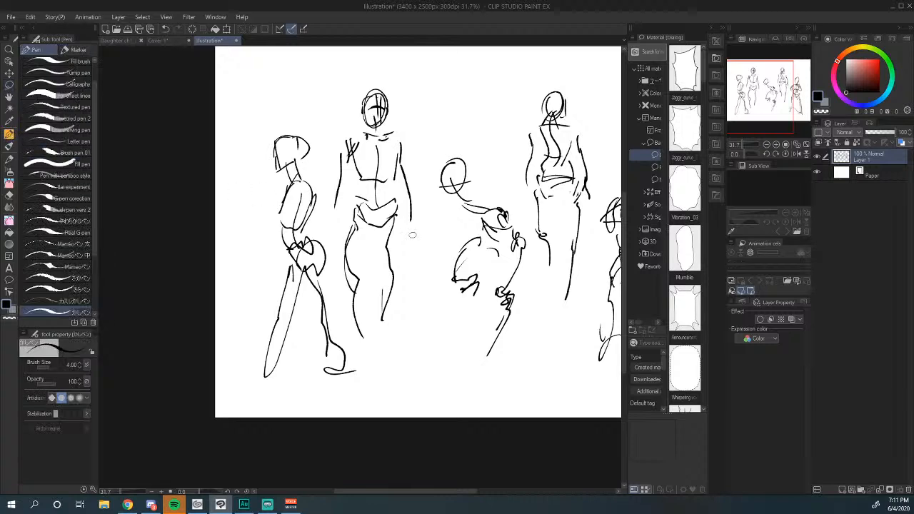
left_click_drag(417, 243, 430, 214)
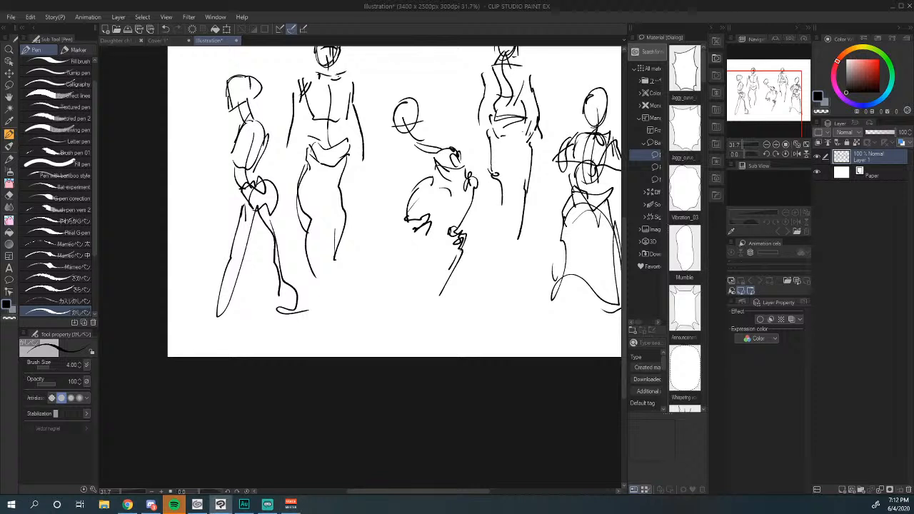
left_click(380, 226)
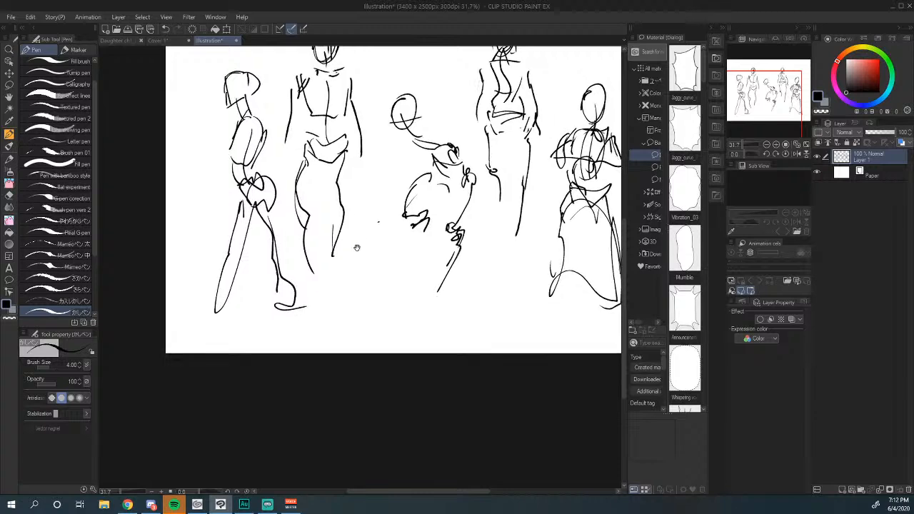
left_click_drag(355, 210, 355, 239)
left_click_drag(355, 210, 382, 204)
mouse_move(355, 221)
left_mouse_down()
mouse_move(354, 247)
mouse_move(356, 235)
left_mouse_up()
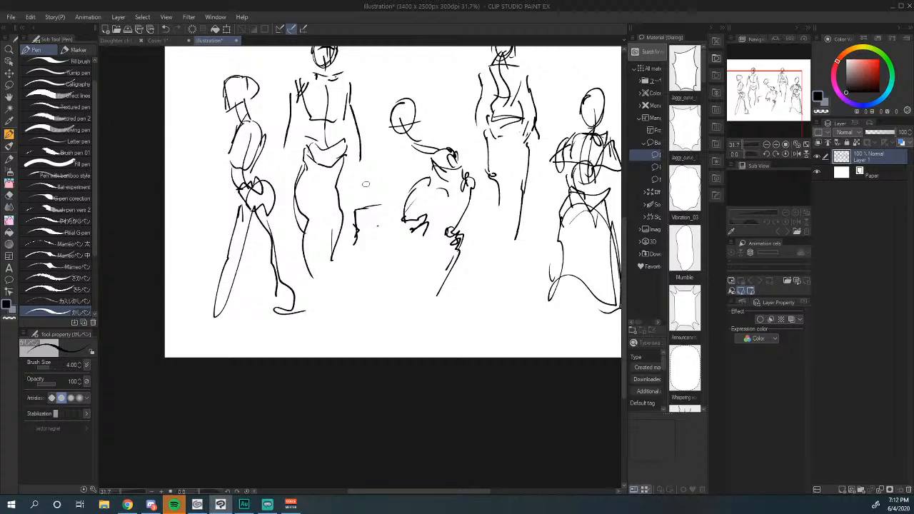
Step: Sketch a large profile bust with cranium circle, jaw, ear, hair outline, neck and shoulder above the crouching figure
left_click_drag(409, 199, 384, 254)
left_click_drag(424, 176, 388, 226)
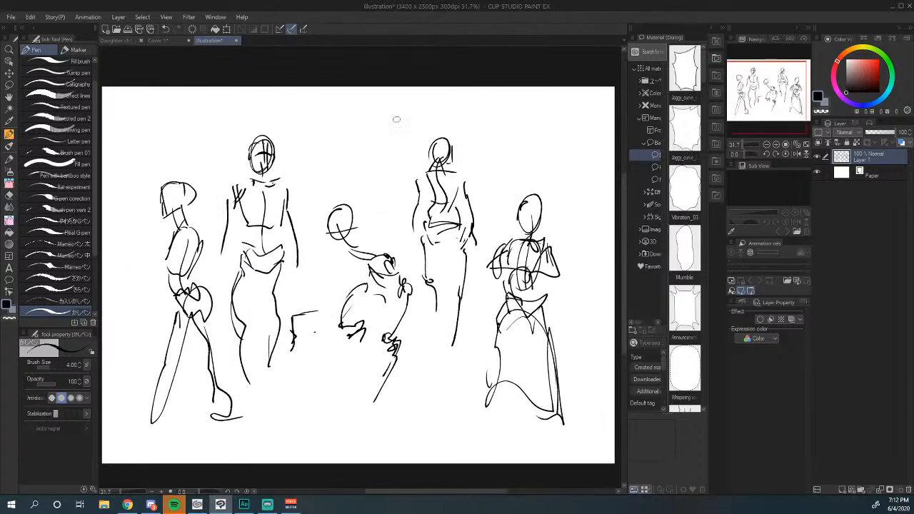
mouse_move(335, 117)
left_mouse_down()
mouse_move(340, 172)
mouse_move(365, 158)
mouse_move(363, 99)
left_mouse_up()
mouse_move(359, 100)
left_mouse_down()
mouse_move(338, 137)
mouse_move(358, 99)
left_mouse_up()
mouse_move(357, 97)
left_mouse_down()
mouse_move(384, 99)
mouse_move(392, 134)
left_mouse_up()
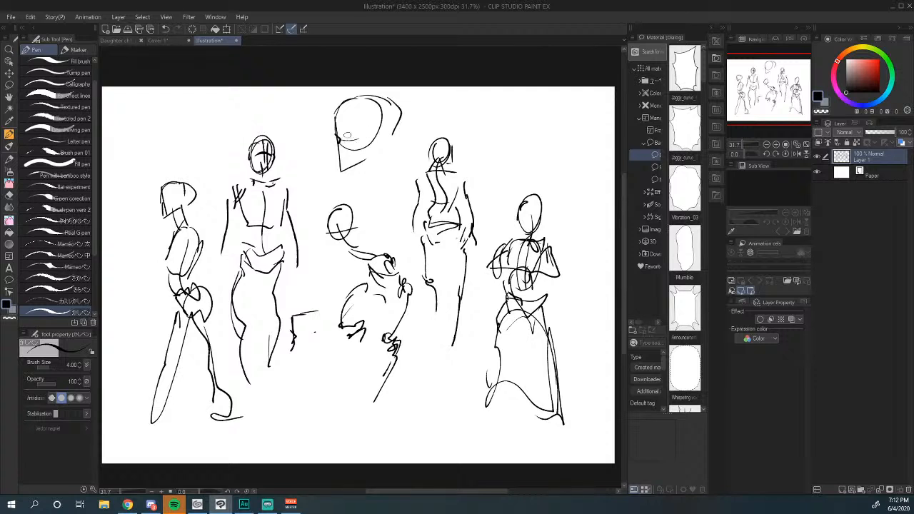
left_click_drag(347, 134, 373, 135)
mouse_move(391, 104)
left_mouse_down()
mouse_move(393, 145)
mouse_move(399, 165)
mouse_move(373, 161)
mouse_move(401, 163)
mouse_move(412, 187)
mouse_move(359, 205)
mouse_move(409, 211)
left_mouse_up()
mouse_move(409, 210)
left_mouse_down()
mouse_move(377, 190)
mouse_move(456, 192)
mouse_move(508, 213)
left_mouse_up()
Step: Sketch a large front-view head with face guidelines, ears, neck and shoulders above the walking figure
left_click_drag(421, 135, 445, 127)
left_click_drag(371, 135, 395, 131)
mouse_move(319, 134)
left_mouse_down()
mouse_move(342, 98)
mouse_move(363, 109)
mouse_move(352, 156)
mouse_move(370, 127)
mouse_move(374, 156)
mouse_move(350, 176)
mouse_move(368, 171)
mouse_move(371, 187)
mouse_move(339, 184)
mouse_move(365, 202)
left_mouse_up()
mouse_move(373, 170)
left_mouse_down()
mouse_move(368, 205)
mouse_move(338, 208)
left_mouse_up()
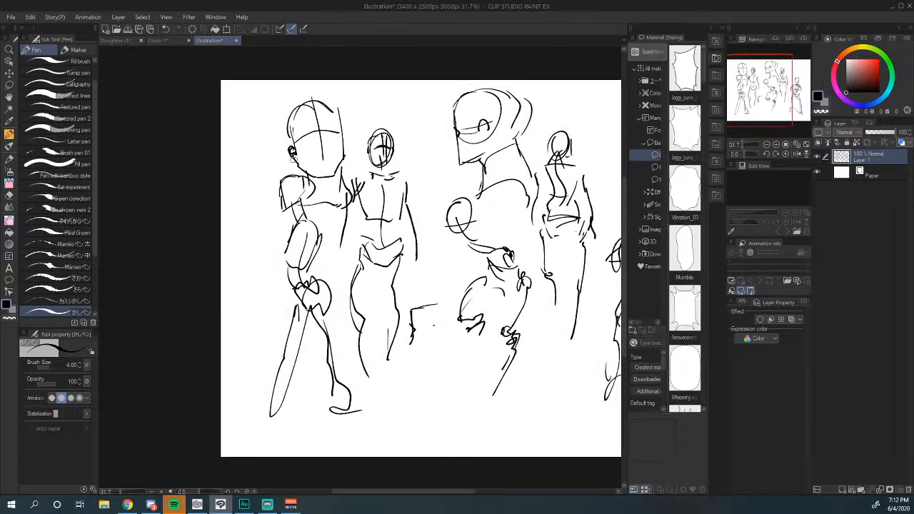
Step: Draw a small oval beneath the corner-shaped mark, and erase both with the Softer eraser
left_click_drag(464, 366, 333, 220)
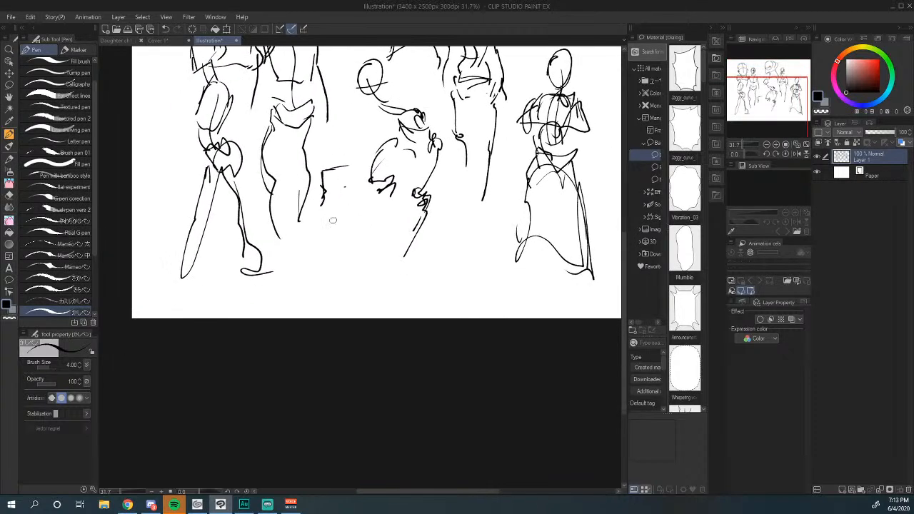
mouse_move(334, 188)
left_mouse_down()
mouse_move(336, 219)
mouse_move(355, 201)
mouse_move(342, 235)
left_mouse_up()
key("c")
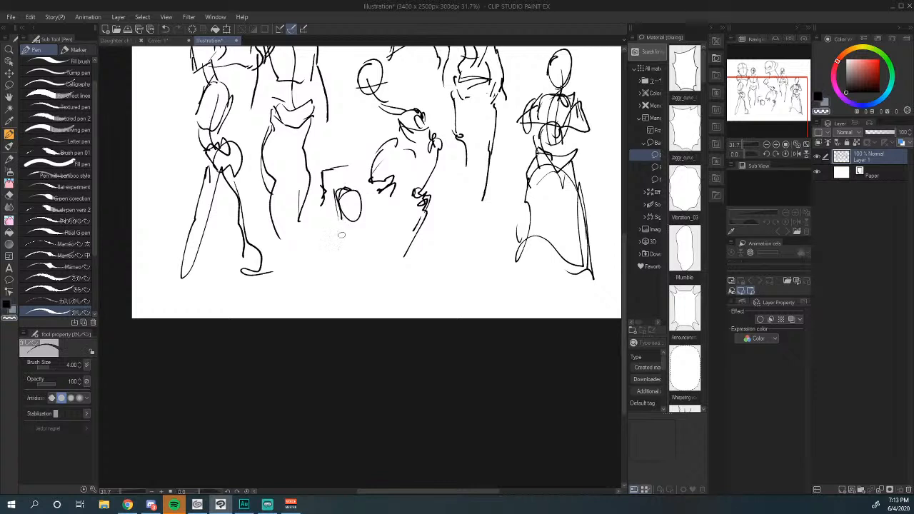
mouse_move(327, 171)
left_mouse_down()
mouse_move(322, 189)
mouse_move(338, 226)
mouse_move(333, 188)
mouse_move(344, 230)
left_mouse_up()
left_click(9, 194)
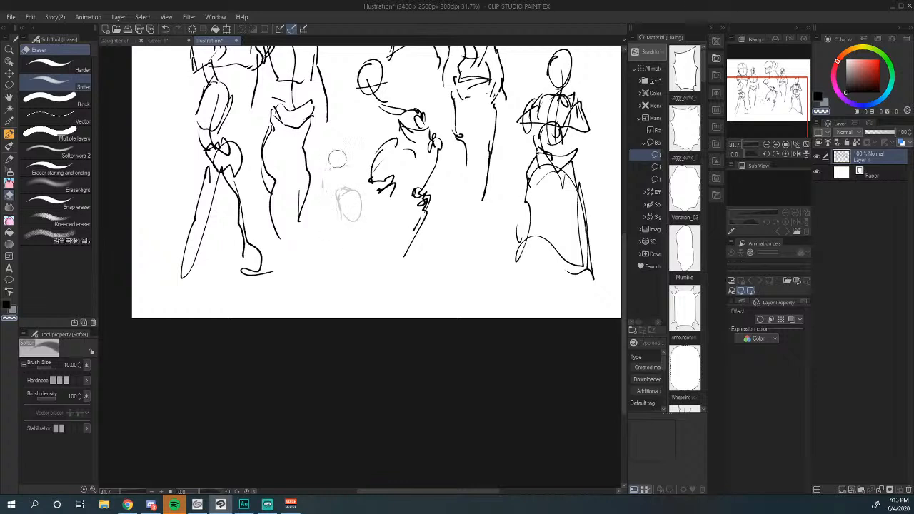
left_click_drag(337, 159, 362, 225)
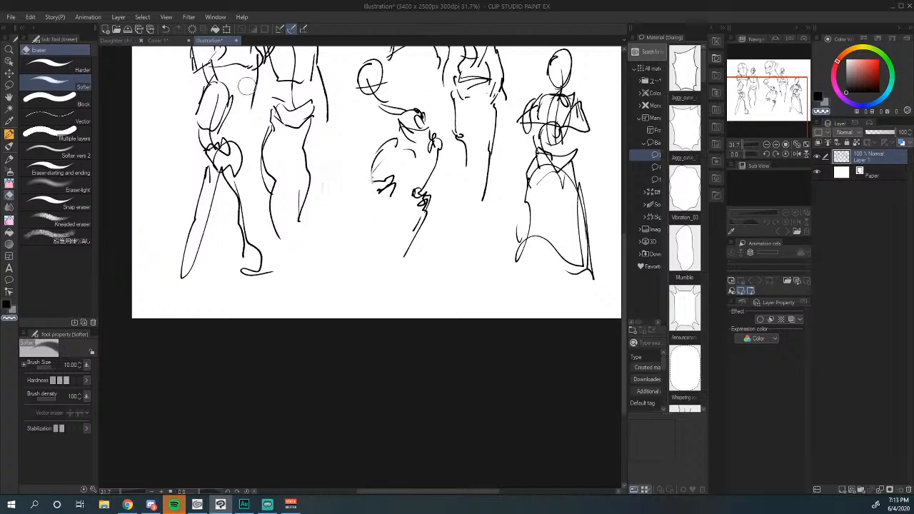
Step: Draw a small standing figure with head, torso, arms, hips and legs in the gap left of the crouching figure's legs
left_click(11, 134)
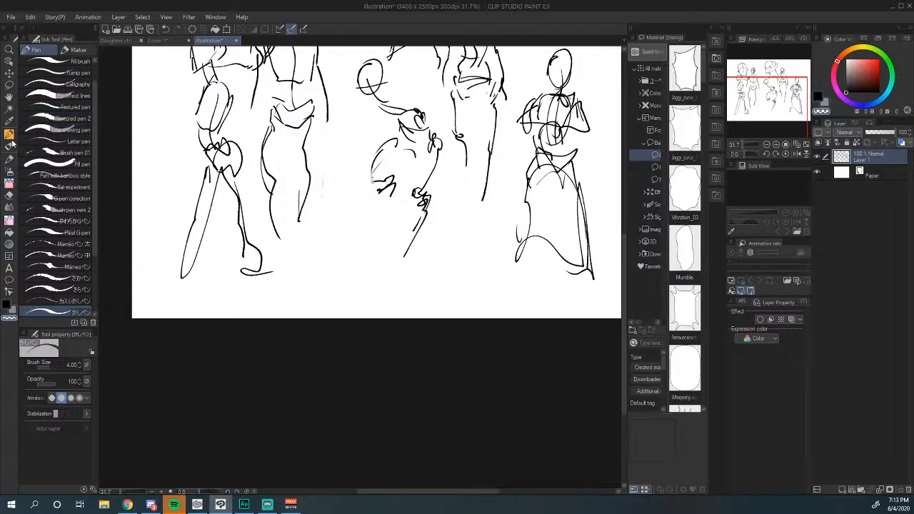
left_click_drag(353, 217, 340, 193)
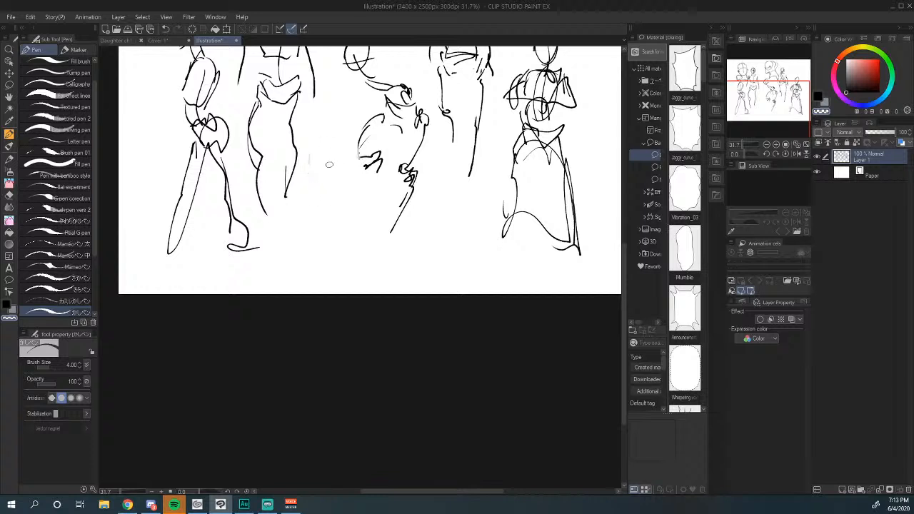
mouse_move(327, 157)
left_mouse_down()
mouse_move(325, 198)
mouse_move(337, 182)
mouse_move(336, 266)
left_mouse_up()
left_click_drag(338, 233, 347, 282)
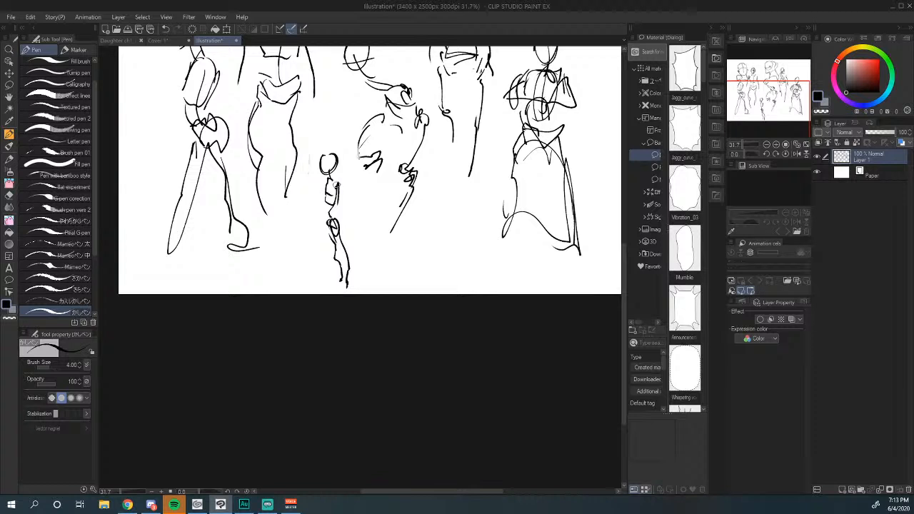
left_click_drag(323, 183, 320, 210)
left_click_drag(327, 160, 336, 165)
Step: Sketch a second small figure's head, torso, bent arms and pelvis just right of the crouching figure's lower leg
left_click_drag(414, 243, 388, 212)
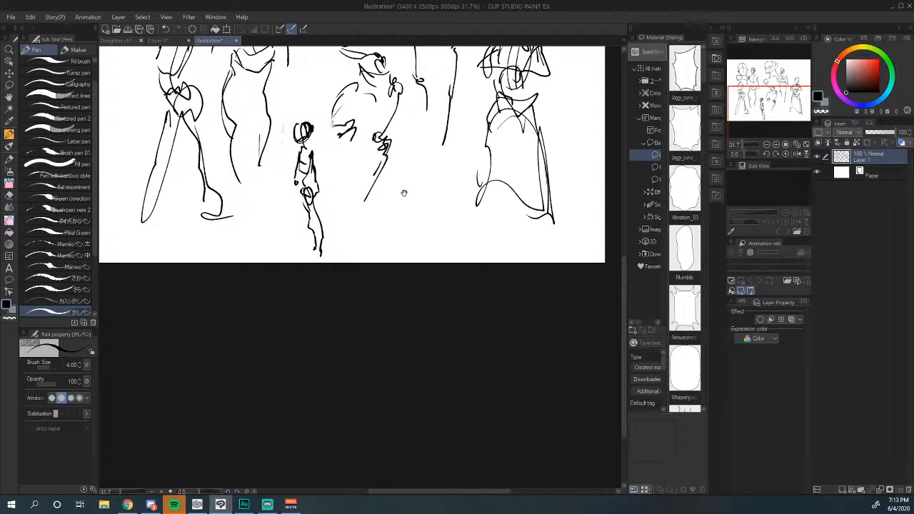
left_click_drag(403, 193, 378, 210)
mouse_move(387, 156)
left_mouse_down()
mouse_move(386, 165)
mouse_move(394, 149)
mouse_move(385, 190)
left_mouse_up()
mouse_move(384, 190)
left_mouse_down()
mouse_move(400, 173)
mouse_move(394, 193)
left_mouse_up()
left_click_drag(405, 208, 408, 186)
mouse_move(400, 154)
left_mouse_down()
mouse_move(386, 184)
mouse_move(411, 184)
left_mouse_up()
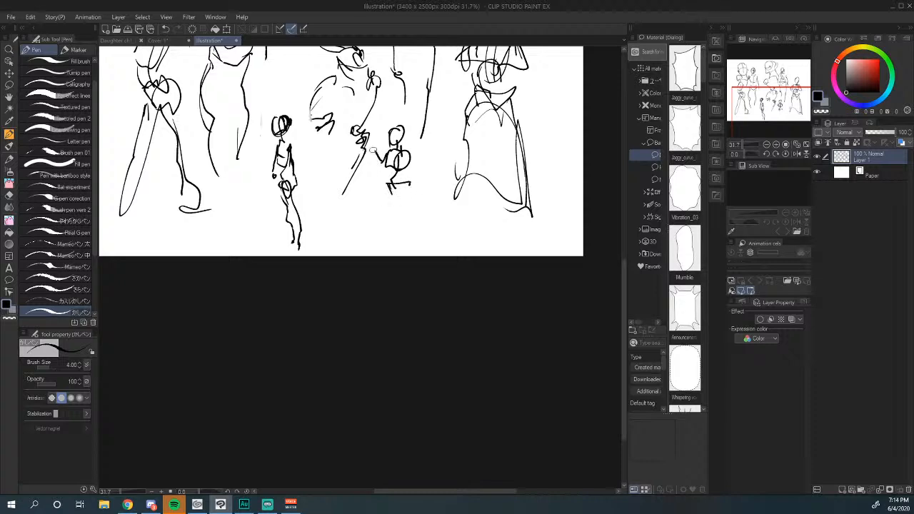
mouse_move(372, 149)
left_mouse_down()
mouse_move(400, 162)
mouse_move(390, 225)
mouse_move(393, 257)
mouse_move(404, 259)
mouse_move(390, 287)
left_mouse_up()
left_click_drag(404, 272, 394, 290)
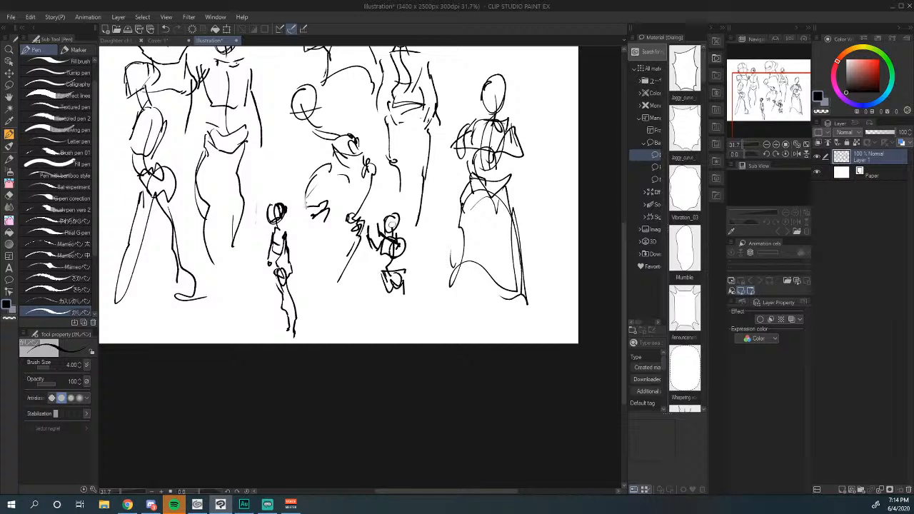
Step: Reinforce the second small figure's torso and hips, and draw its spread legs
left_click_drag(400, 253, 387, 282)
left_click_drag(404, 236, 389, 282)
left_click_drag(390, 277, 391, 299)
mouse_move(393, 257)
left_mouse_down()
mouse_move(400, 228)
mouse_move(373, 302)
mouse_move(411, 303)
left_mouse_up()
left_click_drag(386, 265, 376, 304)
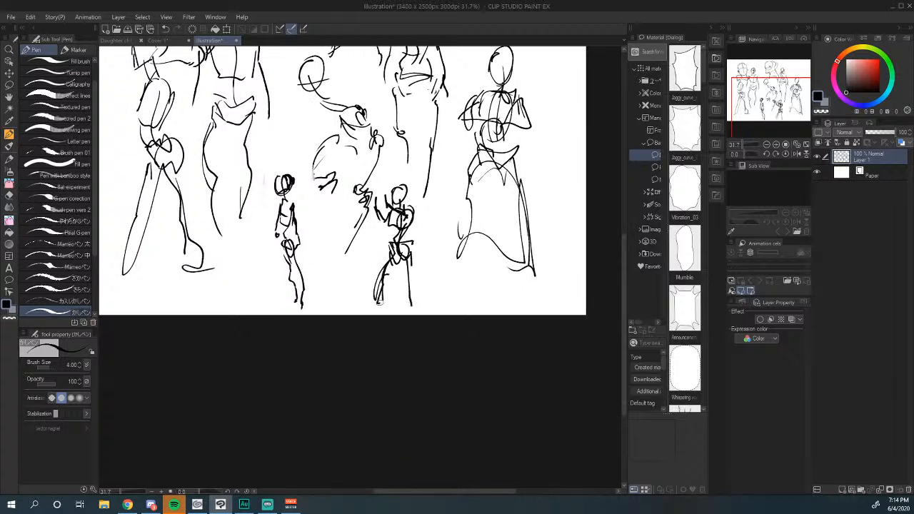
left_click_drag(409, 252, 420, 314)
Step: Draw an outstretched arm and circled shoulder and hand joints on the crouching figure
mouse_move(438, 264)
left_mouse_down()
mouse_move(405, 358)
mouse_move(437, 364)
mouse_move(453, 397)
left_mouse_up()
left_click_drag(400, 174, 416, 193)
left_click_drag(408, 191, 442, 201)
mouse_move(358, 239)
left_mouse_down()
mouse_move(387, 197)
mouse_move(388, 218)
mouse_move(400, 209)
mouse_move(333, 208)
mouse_move(342, 202)
mouse_move(345, 211)
left_mouse_up()
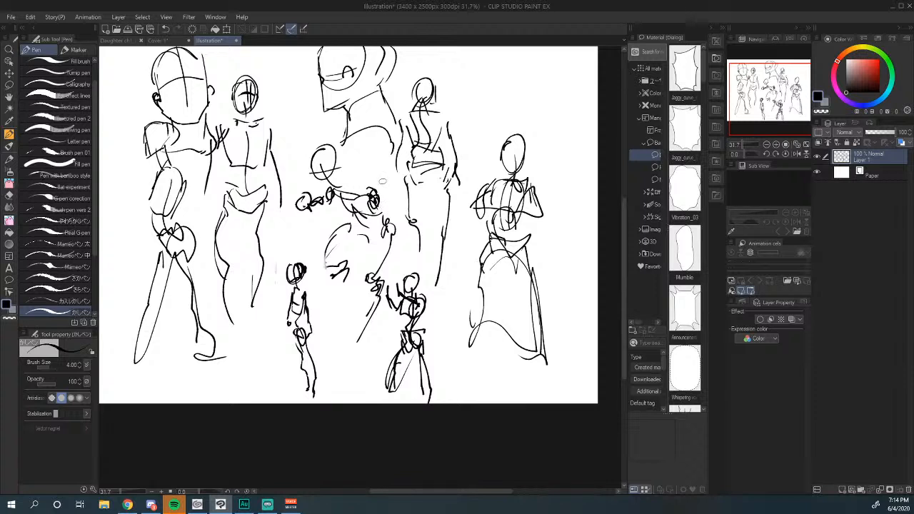
Step: Add circled arm and hand joints, torso lines and head guidelines to the crouching figure
left_click_drag(368, 203, 338, 227)
mouse_move(304, 191)
left_mouse_down()
mouse_move(295, 200)
mouse_move(328, 166)
mouse_move(326, 148)
left_mouse_up()
left_click_drag(320, 146, 335, 170)
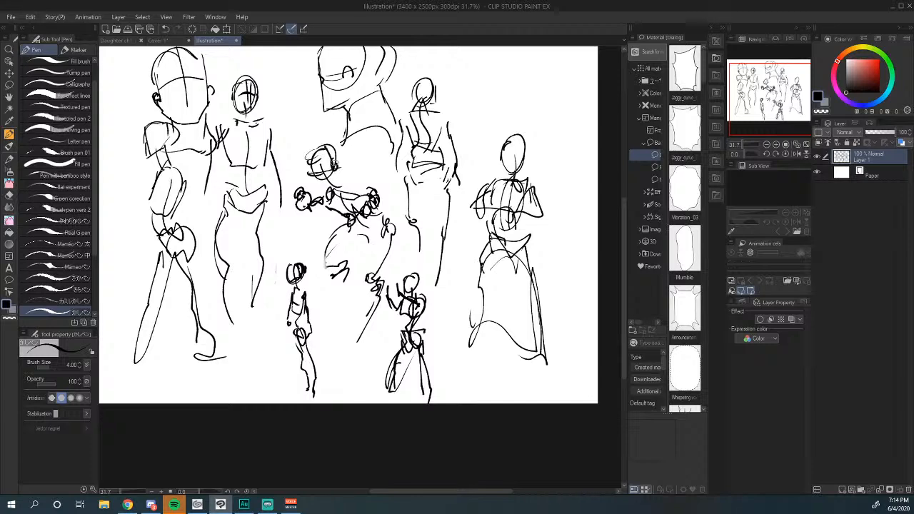
mouse_move(405, 230)
left_mouse_down()
mouse_move(466, 173)
mouse_move(433, 183)
mouse_move(432, 223)
left_mouse_up()
Step: Draw the crouching figure's bent thighs, knee joints, lower legs and front foot
mouse_move(367, 206)
left_mouse_down()
mouse_move(358, 192)
mouse_move(410, 190)
mouse_move(390, 170)
left_mouse_up()
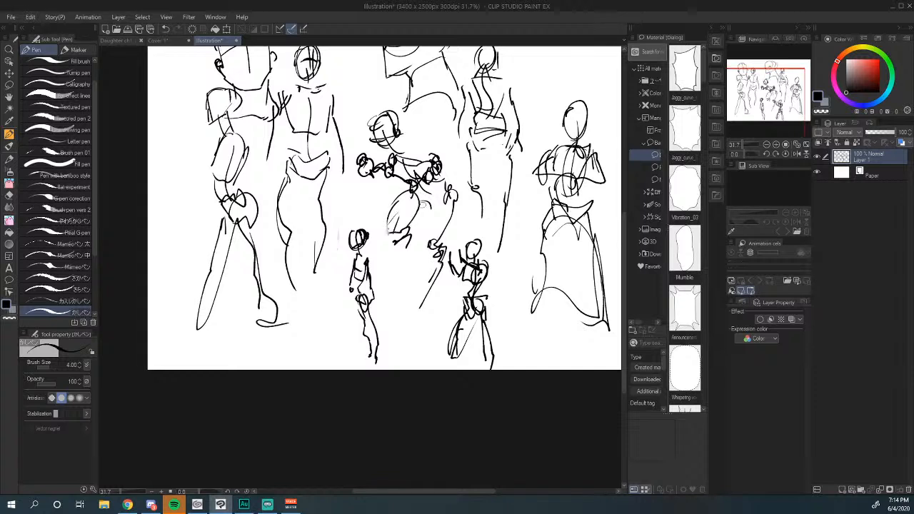
mouse_move(458, 204)
left_mouse_down()
mouse_move(444, 241)
mouse_move(420, 244)
mouse_move(441, 274)
left_mouse_up()
mouse_move(433, 252)
left_mouse_down()
mouse_move(417, 308)
mouse_move(431, 266)
left_mouse_up()
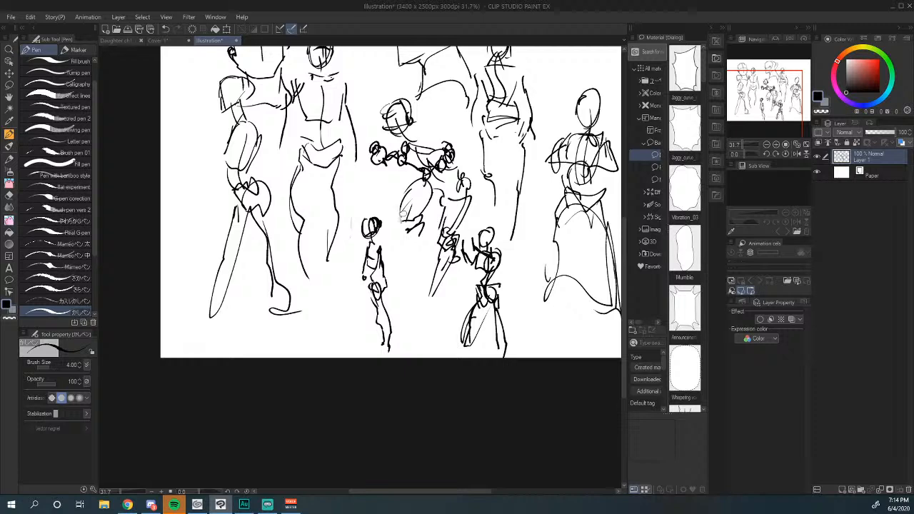
mouse_move(403, 214)
left_mouse_down()
mouse_move(400, 229)
mouse_move(424, 234)
mouse_move(425, 256)
mouse_move(460, 234)
left_mouse_up()
scroll(459, 235, "up", 3)
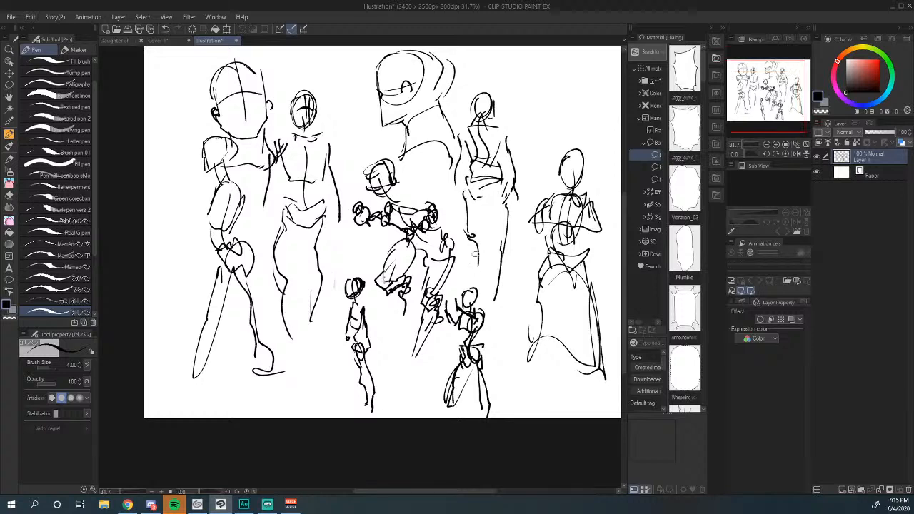
mouse_move(546, 216)
left_mouse_down()
mouse_move(455, 242)
mouse_move(535, 214)
left_mouse_up()
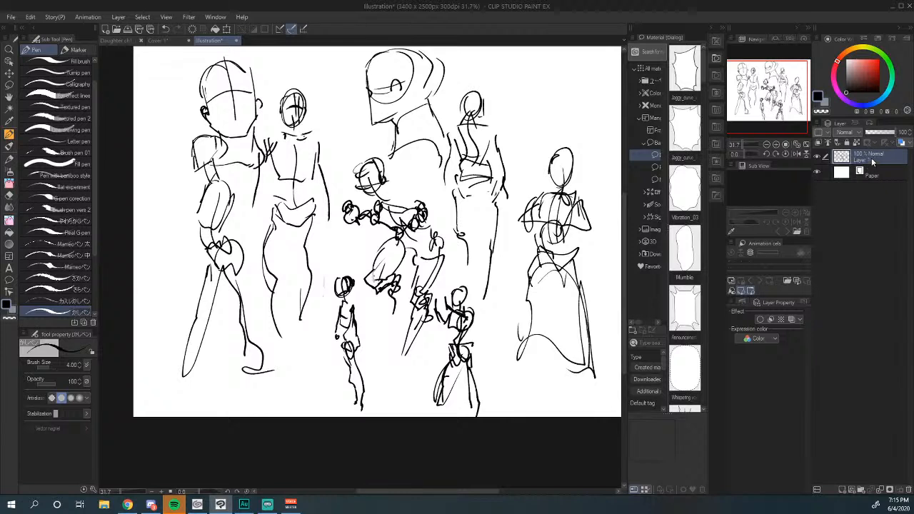
Step: Duplicate the sketch layer and hide the original Layer 1
left_click_drag(872, 162, 850, 492)
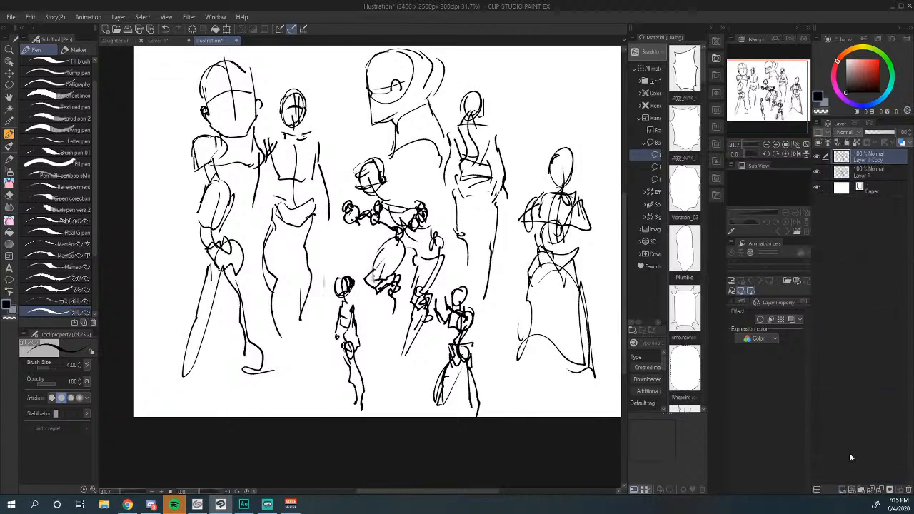
left_click(817, 173)
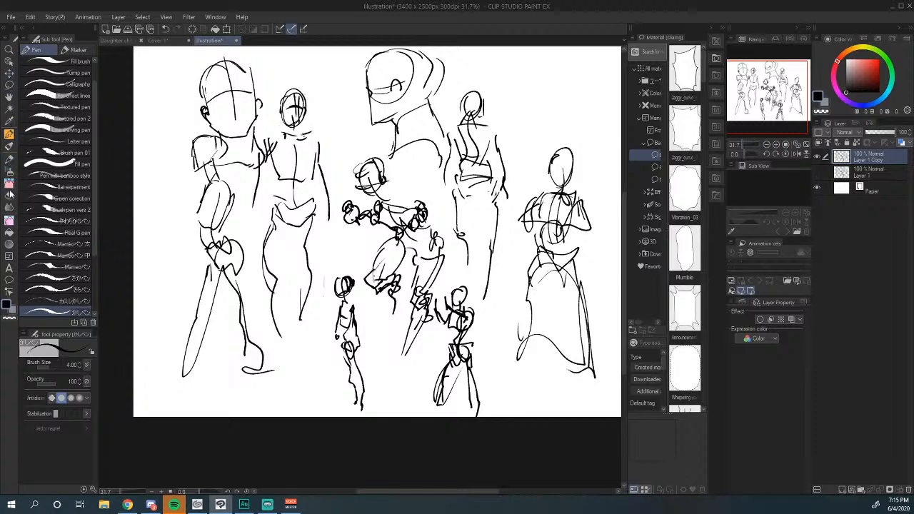
Step: Smudge the crouching figure's lines into gray tone with the Soothing watercolor brush, enlarging the brush to 15
left_click(10, 206)
scroll(383, 193, "down", 1)
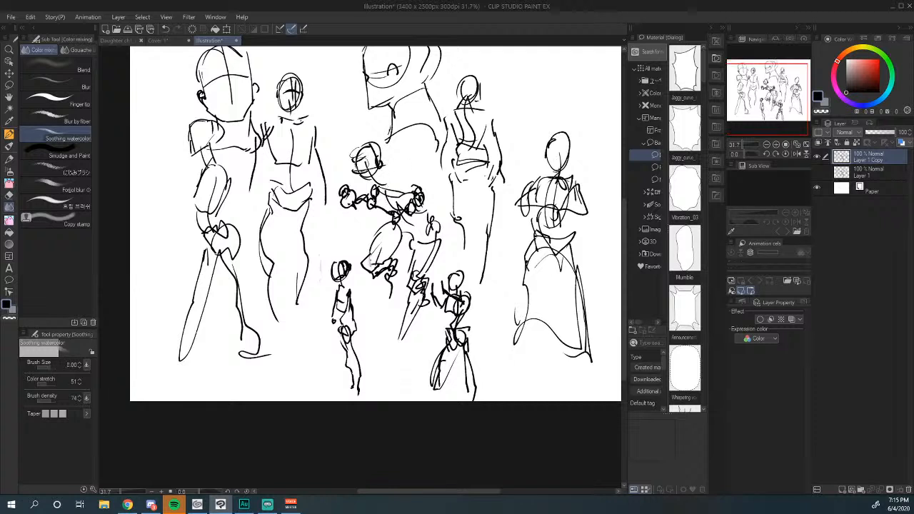
mouse_move(360, 166)
left_mouse_down()
mouse_move(377, 199)
mouse_move(368, 208)
mouse_move(417, 192)
mouse_move(392, 223)
mouse_move(348, 193)
mouse_move(371, 209)
left_mouse_up()
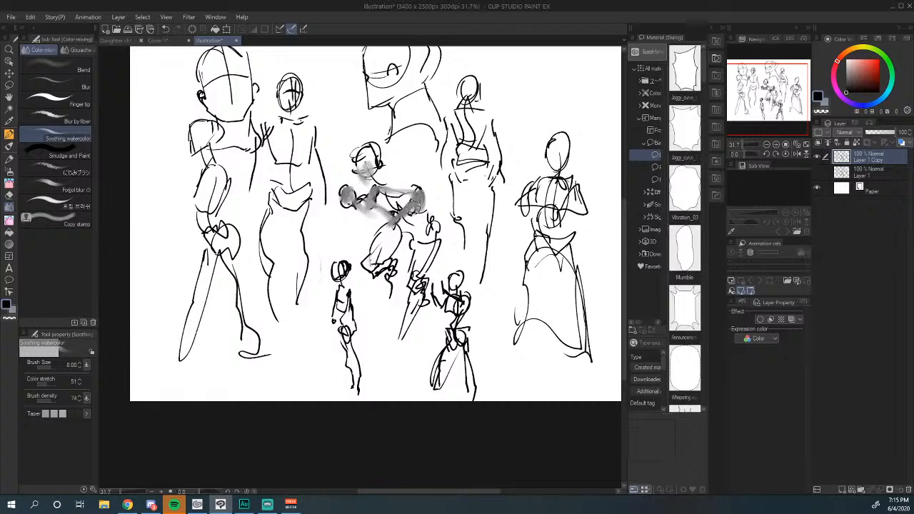
key("bracketright")
key("bracketright")
key("bracketright")
mouse_move(416, 228)
left_mouse_down()
mouse_move(414, 211)
mouse_move(371, 248)
mouse_move(413, 242)
mouse_move(407, 306)
mouse_move(393, 245)
left_mouse_up()
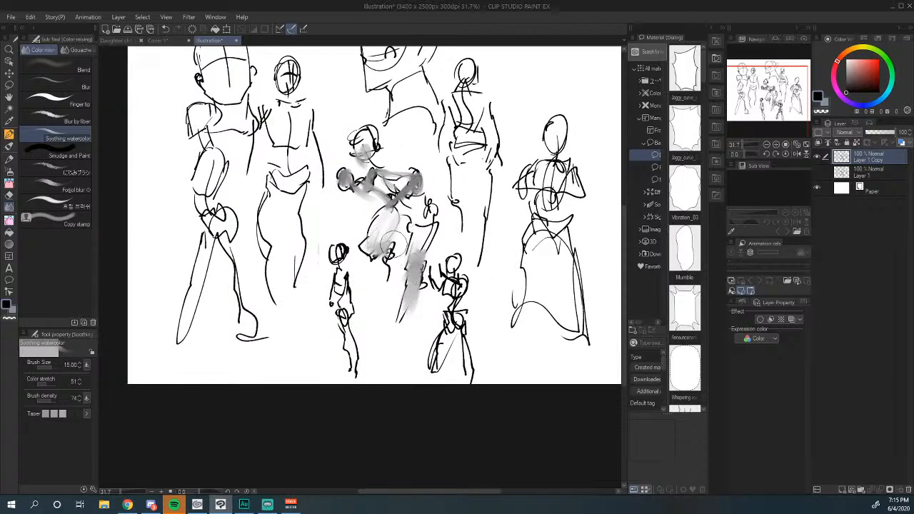
mouse_move(407, 209)
left_mouse_down()
mouse_move(400, 247)
mouse_move(358, 176)
mouse_move(354, 193)
mouse_move(413, 230)
mouse_move(389, 214)
mouse_move(411, 254)
mouse_move(396, 250)
left_mouse_up()
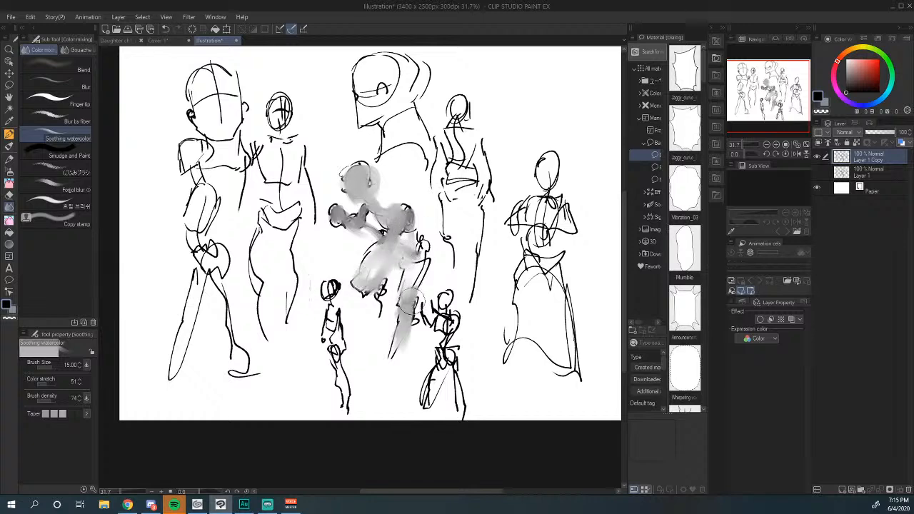
mouse_move(407, 294)
left_mouse_down()
mouse_move(414, 252)
mouse_move(407, 300)
left_mouse_up()
Step: Smudge the front-facing standing figure's arms, torso, legs and head into soft gray tone
left_click_drag(335, 154, 373, 214)
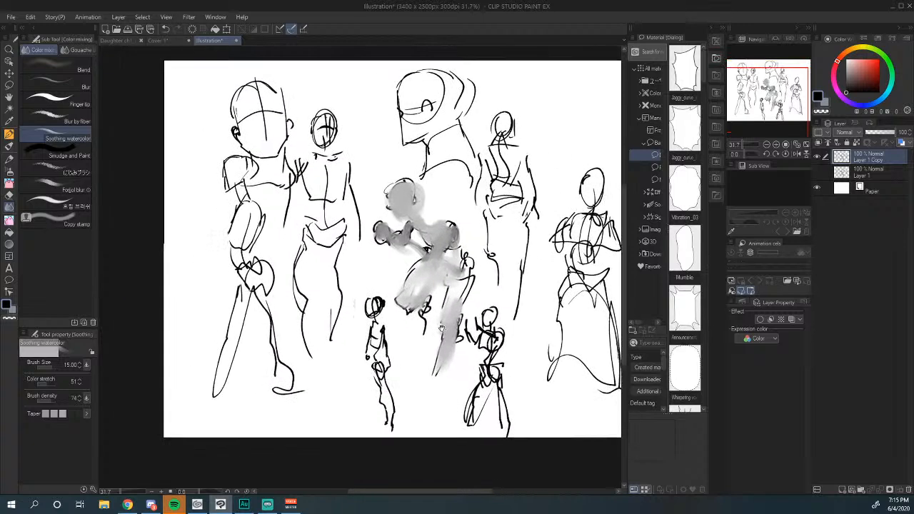
mouse_move(310, 169)
left_mouse_down()
mouse_move(310, 178)
mouse_move(336, 172)
mouse_move(318, 164)
mouse_move(295, 187)
mouse_move(290, 232)
left_mouse_up()
mouse_move(331, 190)
left_mouse_down()
mouse_move(357, 178)
mouse_move(364, 228)
mouse_move(314, 229)
mouse_move(335, 241)
mouse_move(321, 246)
mouse_move(342, 268)
mouse_move(332, 293)
mouse_move(305, 231)
mouse_move(321, 306)
mouse_move(356, 265)
mouse_move(347, 263)
mouse_move(374, 247)
mouse_move(373, 291)
left_mouse_up()
left_click_drag(383, 211, 382, 297)
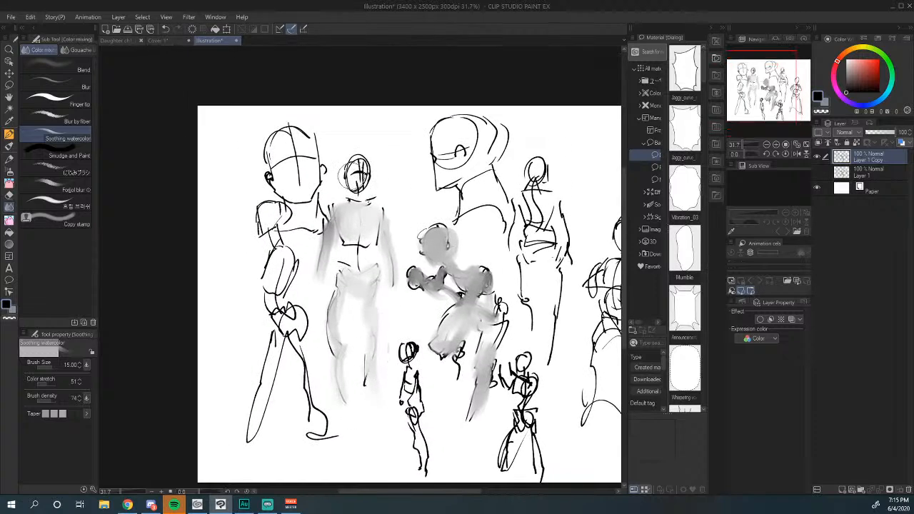
mouse_move(352, 175)
left_mouse_down()
mouse_move(358, 190)
mouse_move(358, 167)
left_mouse_up()
left_click_drag(342, 213, 389, 186)
mouse_move(407, 172)
left_mouse_down()
mouse_move(388, 176)
mouse_move(410, 184)
mouse_move(380, 191)
mouse_move(383, 205)
mouse_move(373, 196)
left_mouse_up()
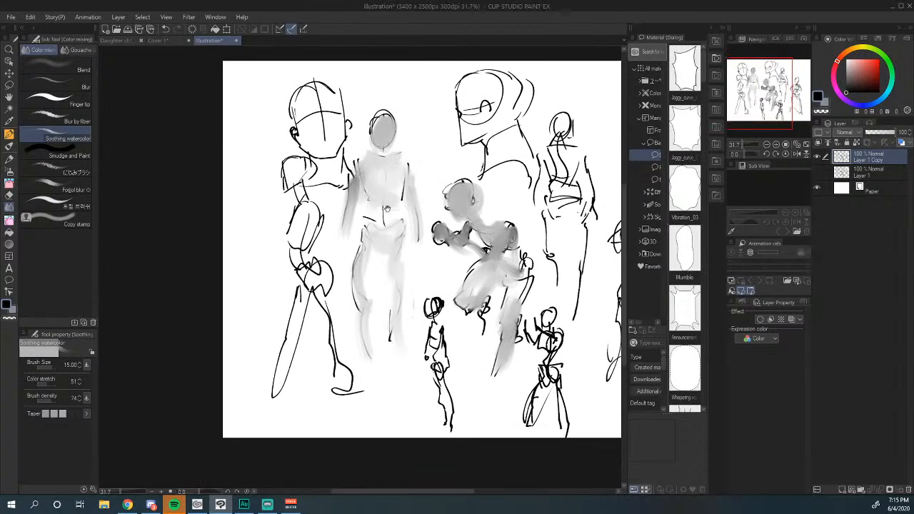
Step: Blend the walking figure beneath the large front-facing bust into gray, including its legs, and soften the bust above it
left_click_drag(405, 233, 455, 166)
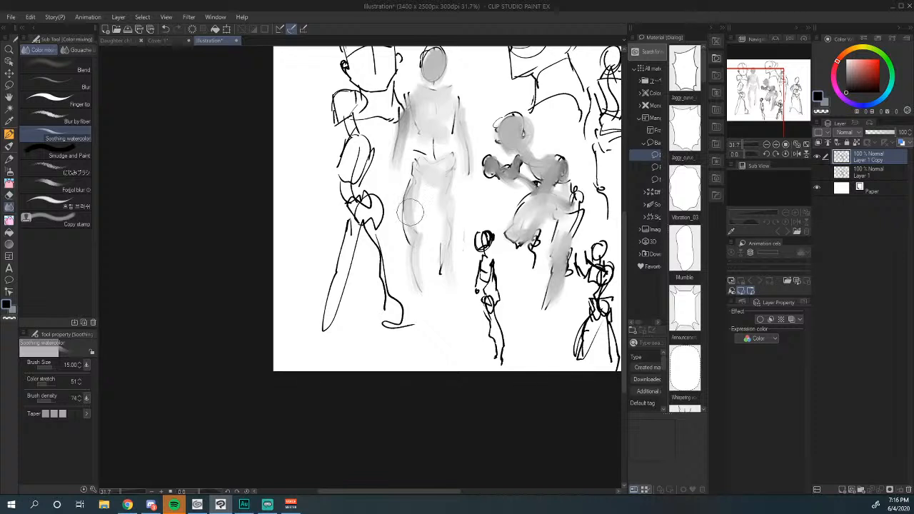
mouse_move(350, 104)
left_mouse_down()
mouse_move(353, 125)
mouse_move(346, 85)
mouse_move(353, 153)
mouse_move(370, 150)
mouse_move(357, 182)
mouse_move(368, 214)
mouse_move(358, 211)
mouse_move(346, 252)
left_mouse_up()
left_click_drag(367, 215, 385, 277)
mouse_move(386, 277)
left_mouse_down()
mouse_move(402, 230)
mouse_move(395, 214)
mouse_move(395, 250)
left_mouse_up()
scroll(395, 250, "up", 4)
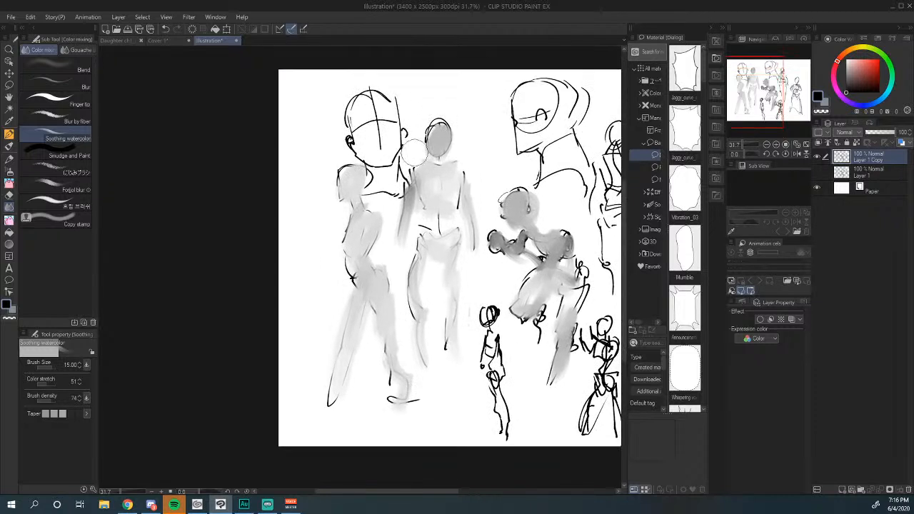
mouse_move(359, 129)
left_mouse_down()
mouse_move(350, 153)
mouse_move(401, 168)
mouse_move(386, 189)
mouse_move(397, 173)
mouse_move(373, 107)
left_mouse_up()
Step: Smudge both small figures at the canvas's lower edge into solid gray silhouettes
mouse_move(462, 138)
left_mouse_down()
mouse_move(371, 156)
mouse_move(290, 108)
left_mouse_up()
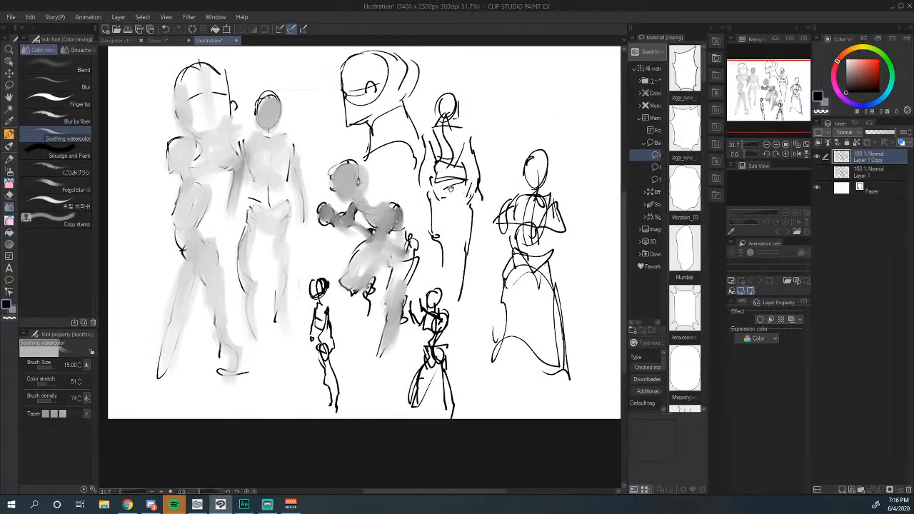
mouse_move(462, 198)
left_mouse_down()
mouse_move(438, 130)
mouse_move(486, 138)
left_mouse_up()
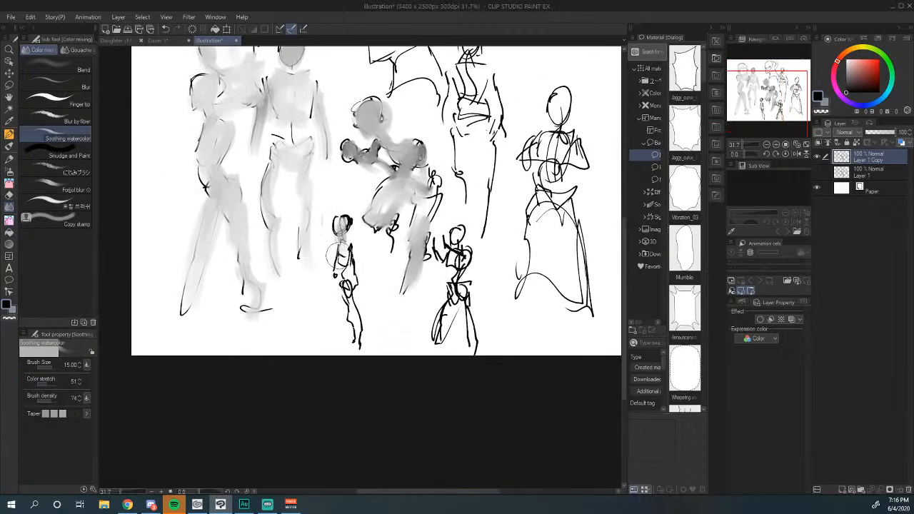
mouse_move(336, 263)
left_mouse_down()
mouse_move(348, 293)
mouse_move(357, 290)
mouse_move(342, 297)
mouse_move(354, 297)
mouse_move(361, 344)
left_mouse_up()
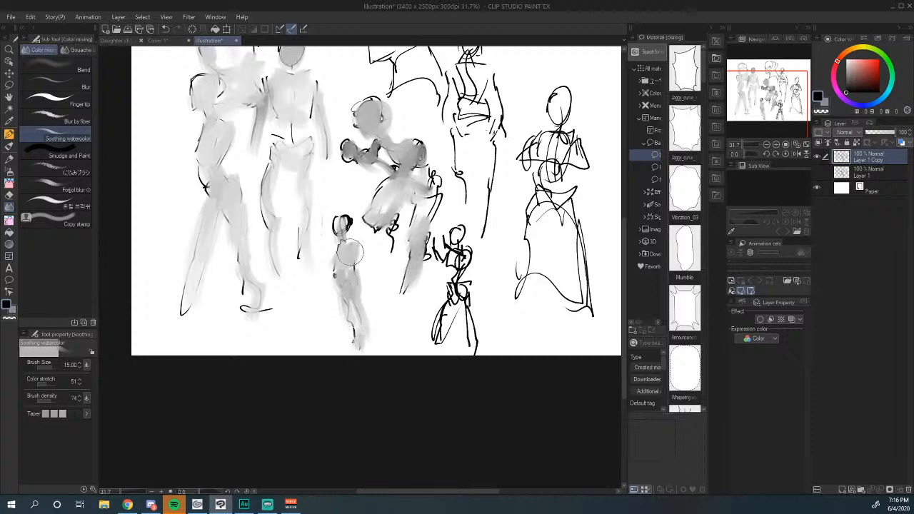
left_click_drag(340, 235, 346, 224)
mouse_move(445, 244)
left_mouse_down()
mouse_move(365, 307)
mouse_move(385, 275)
mouse_move(479, 253)
mouse_move(493, 265)
mouse_move(471, 262)
mouse_move(498, 267)
mouse_move(489, 244)
mouse_move(493, 323)
mouse_move(476, 344)
mouse_move(496, 320)
mouse_move(500, 351)
left_mouse_up()
left_click_drag(518, 285, 459, 357)
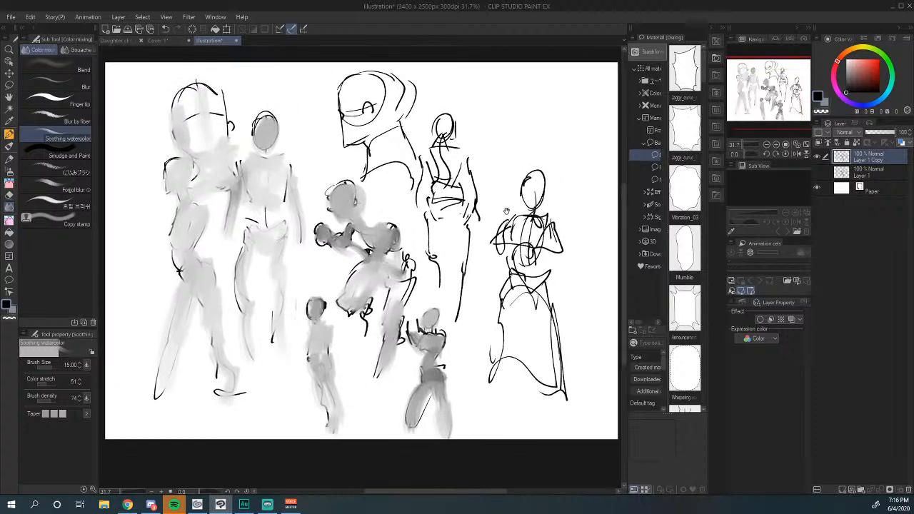
Step: Blend the standing figure beside the profile bust and the folded-arms figure into gray shapes
left_click_drag(504, 163, 490, 150)
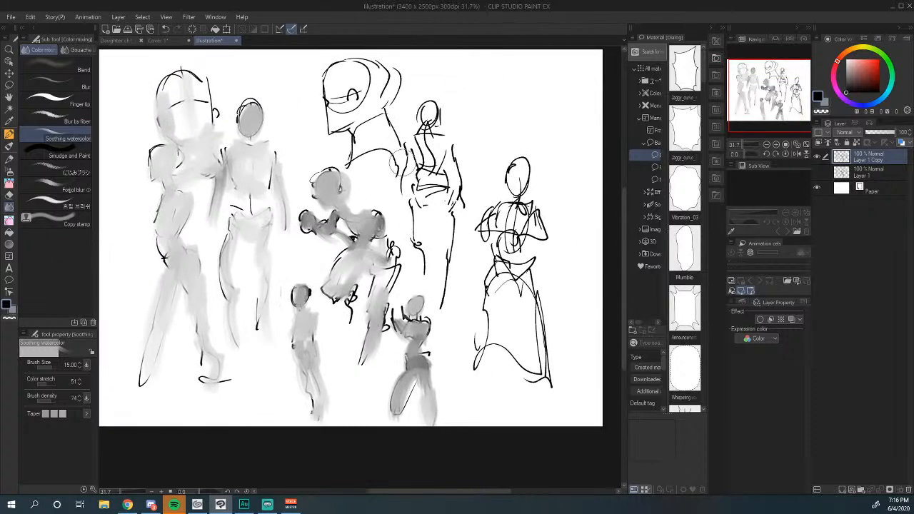
mouse_move(427, 107)
left_mouse_down()
mouse_move(411, 139)
mouse_move(451, 143)
mouse_move(422, 159)
mouse_move(431, 166)
mouse_move(415, 195)
mouse_move(457, 187)
mouse_move(445, 180)
mouse_move(438, 195)
mouse_move(439, 153)
mouse_move(424, 204)
mouse_move(411, 193)
mouse_move(412, 224)
mouse_move(443, 224)
mouse_move(449, 207)
mouse_move(452, 216)
mouse_move(447, 265)
mouse_move(427, 248)
mouse_move(422, 280)
left_mouse_up()
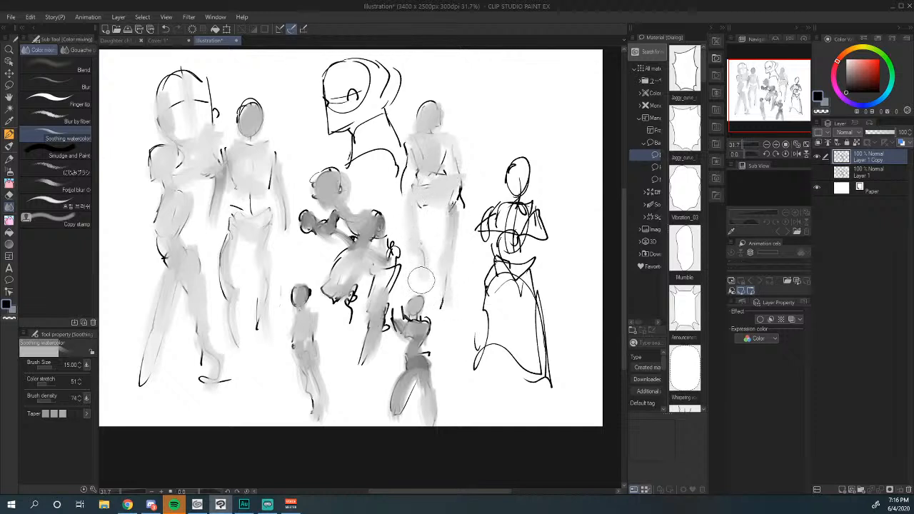
left_click_drag(404, 174, 421, 230)
mouse_move(500, 294)
left_mouse_down()
mouse_move(410, 187)
mouse_move(418, 158)
mouse_move(445, 163)
mouse_move(468, 125)
mouse_move(446, 128)
mouse_move(431, 200)
mouse_move(463, 179)
mouse_move(470, 189)
mouse_move(452, 200)
mouse_move(435, 194)
mouse_move(424, 218)
mouse_move(414, 218)
mouse_move(397, 270)
mouse_move(453, 235)
mouse_move(440, 213)
mouse_move(467, 311)
mouse_move(428, 270)
mouse_move(399, 267)
mouse_move(410, 301)
mouse_move(455, 312)
mouse_move(561, 316)
mouse_move(533, 275)
mouse_move(523, 286)
mouse_move(554, 299)
mouse_move(523, 244)
mouse_move(559, 216)
mouse_move(538, 221)
mouse_move(518, 250)
mouse_move(468, 215)
left_mouse_up()
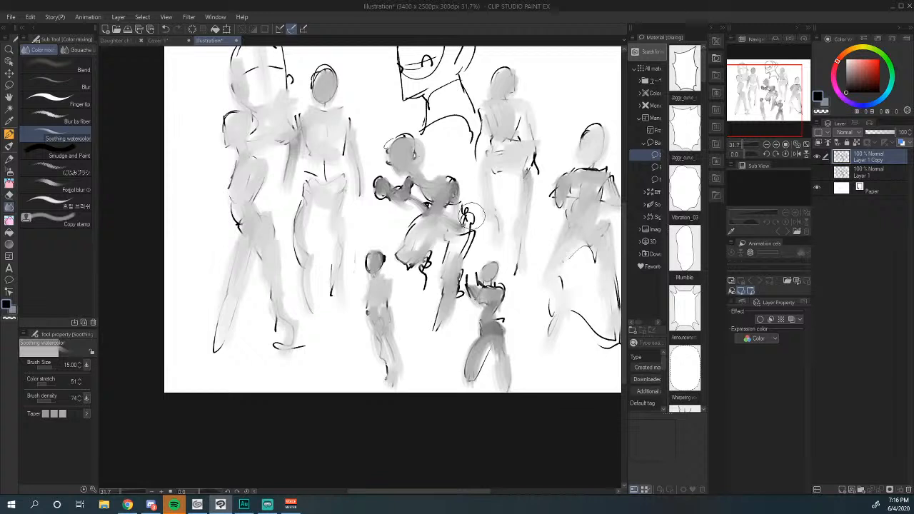
Step: Smudge the profile bust's head, neck and shoulders, and soften the outline of the large front-facing head
mouse_move(448, 110)
left_mouse_down()
mouse_move(422, 155)
mouse_move(416, 132)
mouse_move(400, 126)
mouse_move(401, 96)
mouse_move(418, 125)
mouse_move(433, 109)
mouse_move(465, 170)
mouse_move(429, 146)
mouse_move(416, 185)
mouse_move(465, 163)
mouse_move(450, 118)
mouse_move(461, 107)
mouse_move(458, 90)
mouse_move(421, 77)
left_mouse_up()
left_click_drag(434, 148, 478, 139)
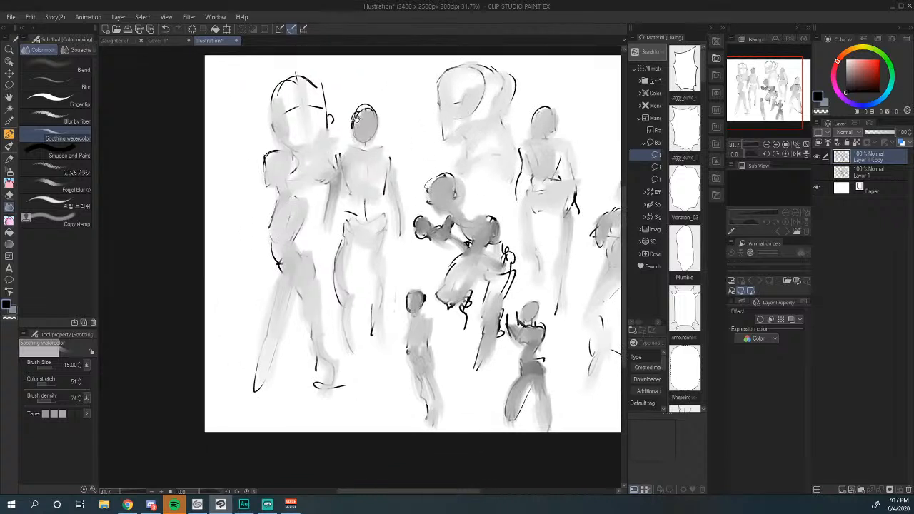
mouse_move(274, 98)
left_mouse_down()
mouse_move(317, 80)
mouse_move(297, 157)
left_mouse_up()
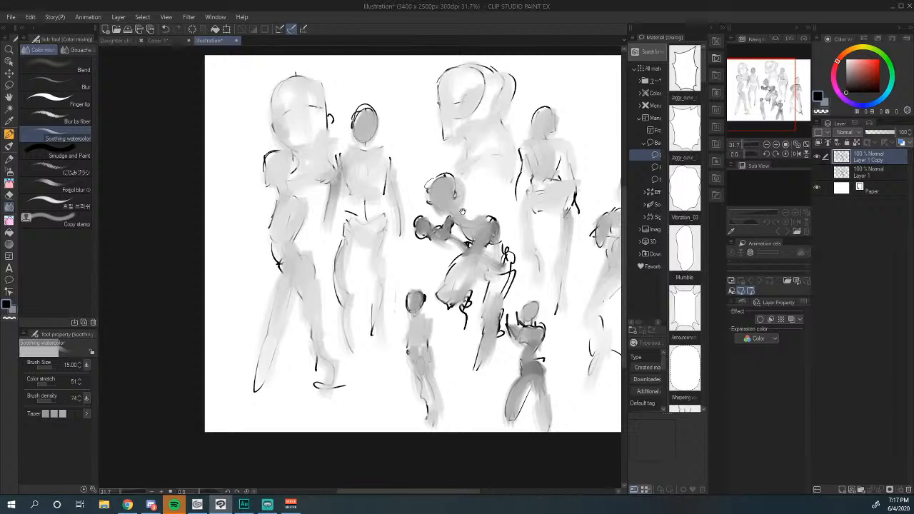
Step: Soften remaining dark lines on the standing figure below the profile bust and on the crouching figure's lower leg
mouse_move(488, 206)
left_mouse_down()
mouse_move(444, 180)
mouse_move(397, 208)
mouse_move(429, 214)
mouse_move(418, 182)
mouse_move(443, 204)
left_mouse_up()
left_click_drag(475, 217, 399, 263)
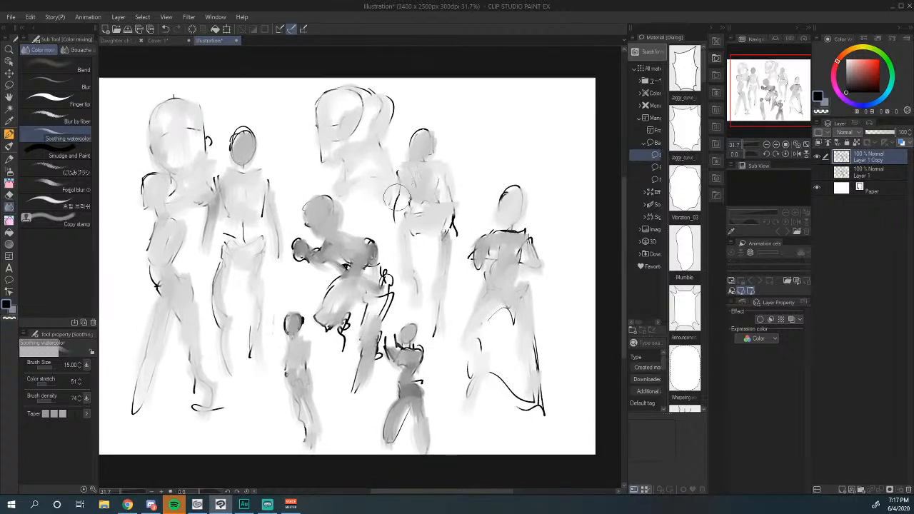
left_click_drag(439, 229, 466, 168)
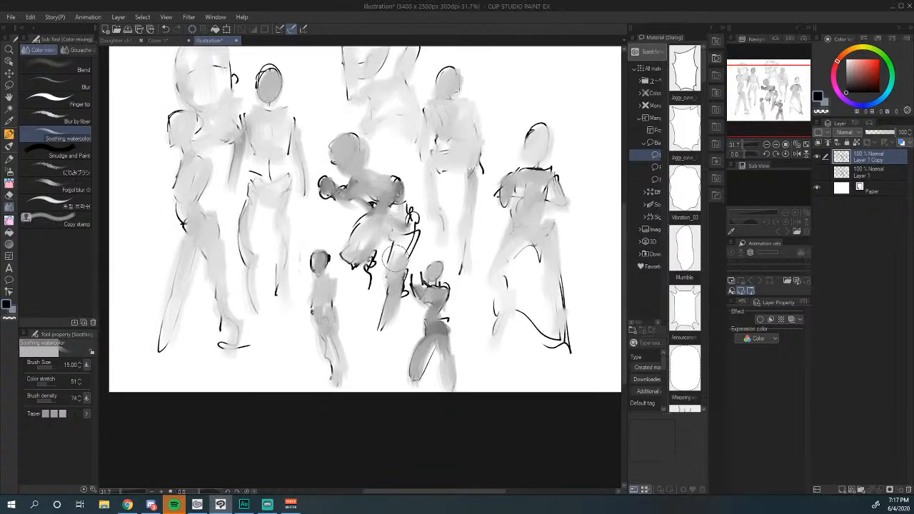
scroll(394, 276, "up", 3)
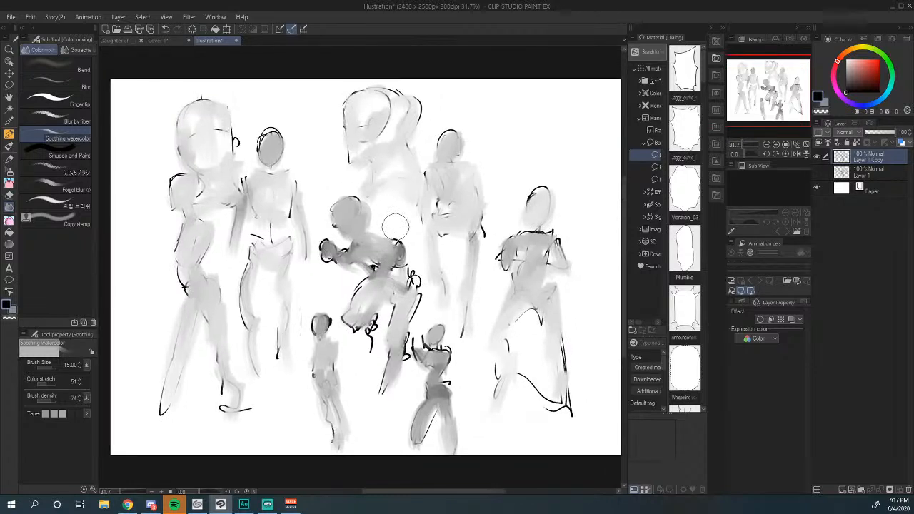
left_click_drag(395, 227, 459, 146)
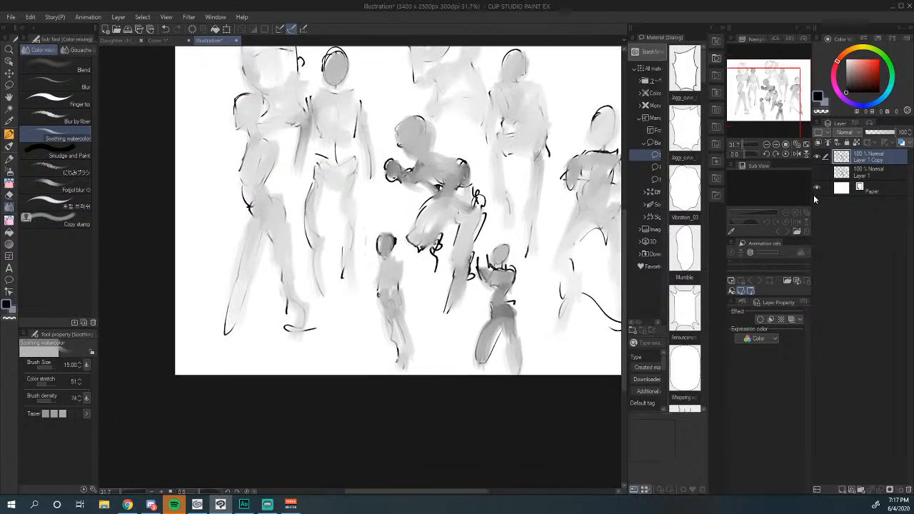
Step: On a new layer, outline the crouching figure's head, neck, shoulder and torso using the Darker pencil at size 1
left_click(843, 490)
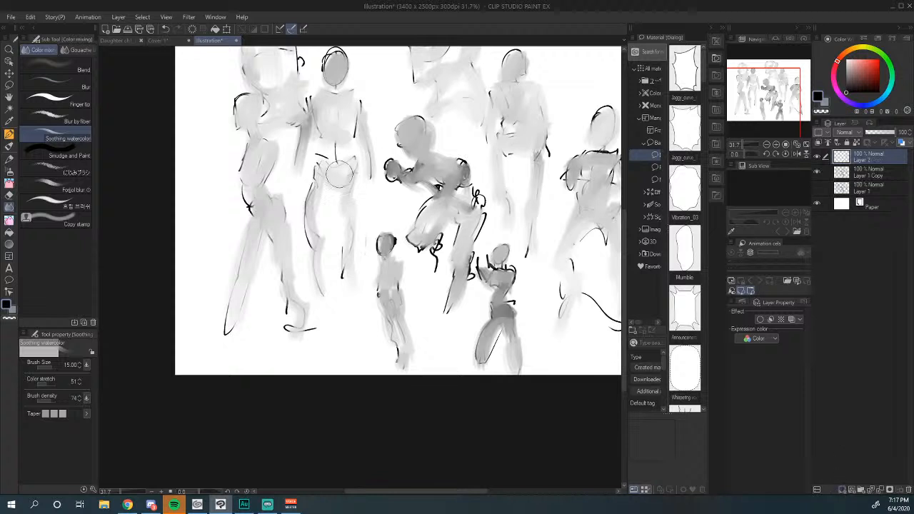
left_click(10, 158)
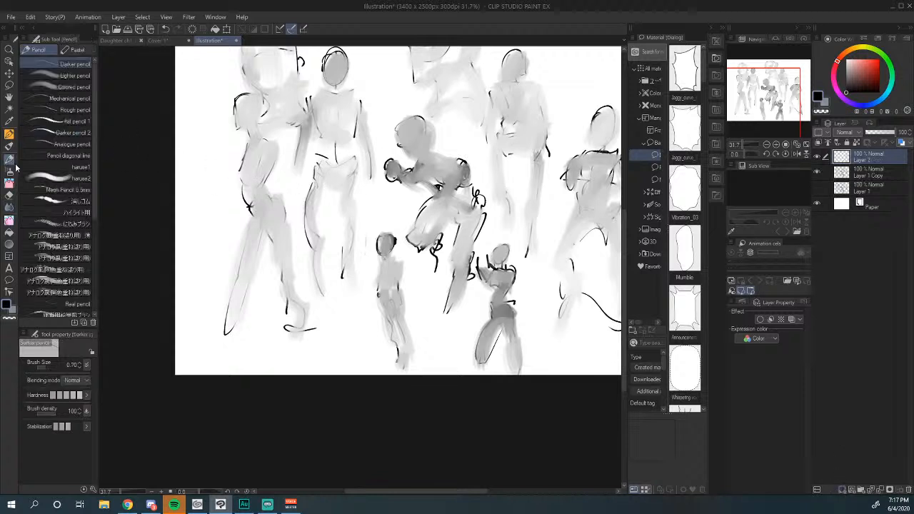
left_click(777, 144)
left_click(777, 144)
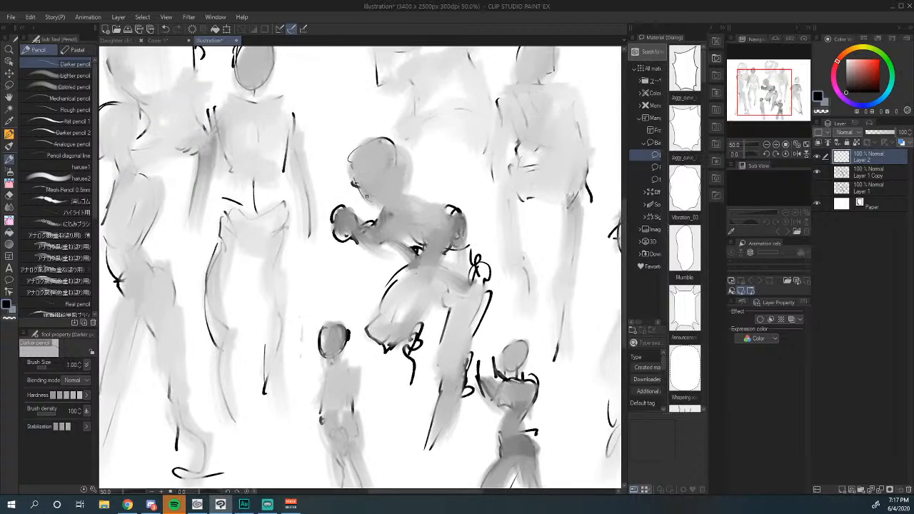
mouse_move(400, 185)
left_mouse_down()
mouse_move(395, 156)
mouse_move(352, 134)
mouse_move(344, 119)
left_mouse_up()
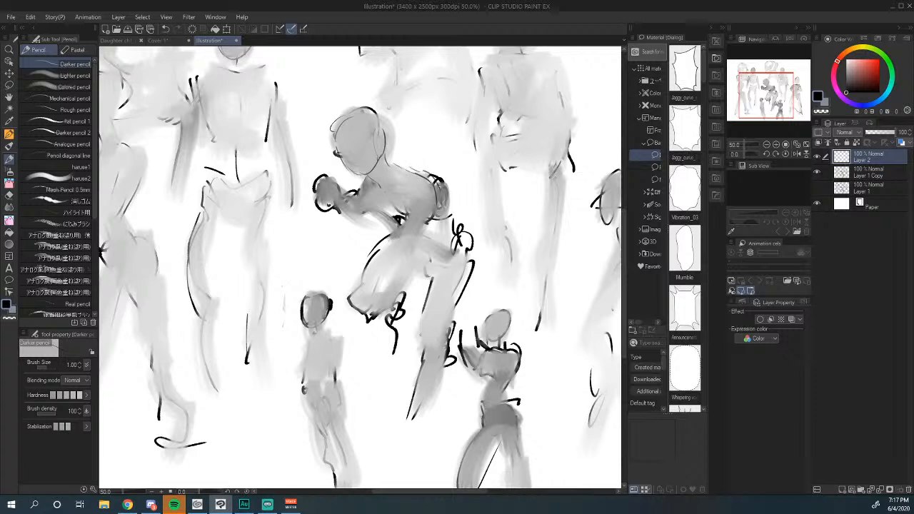
left_click_drag(438, 186, 450, 216)
left_click_drag(429, 226, 446, 195)
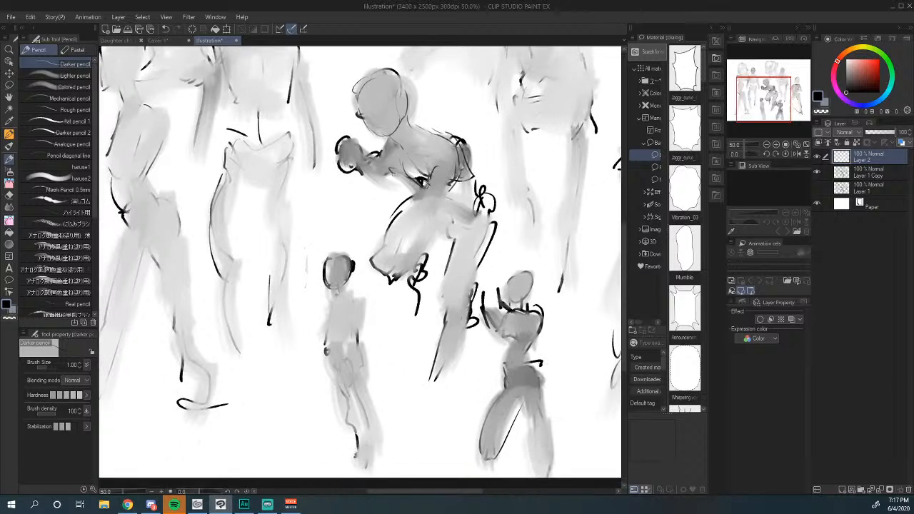
left_click_drag(392, 173, 474, 186)
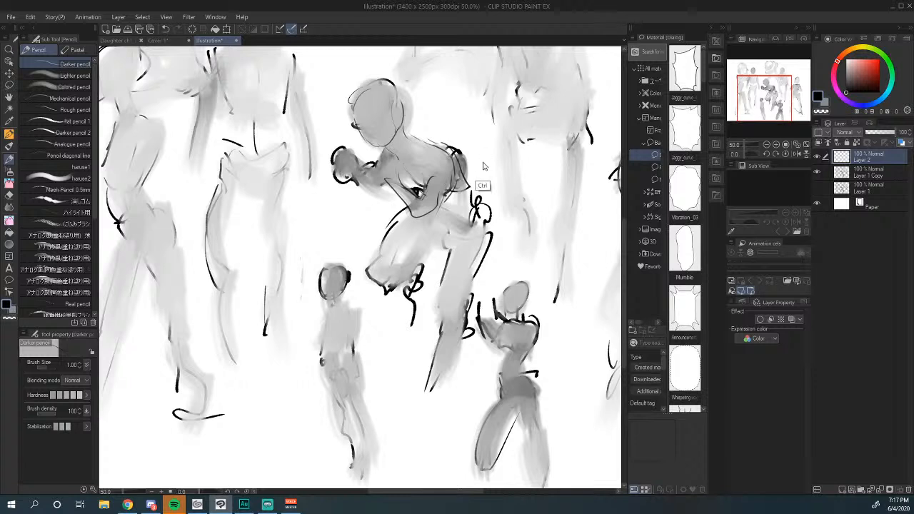
Step: Undo the last torso strokes on the crouching figure and outline its raised, bent thigh and knee
key("ctrl+z")
key("ctrl+z")
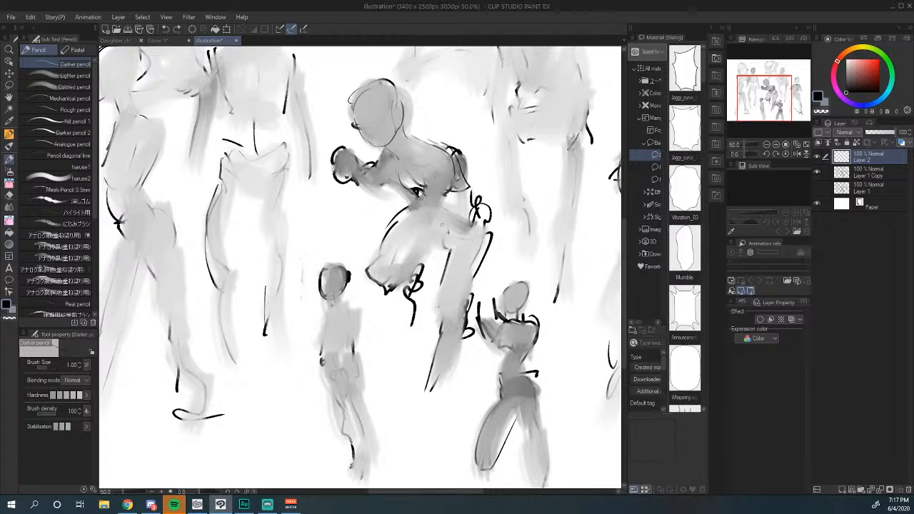
left_click_drag(474, 176, 452, 165)
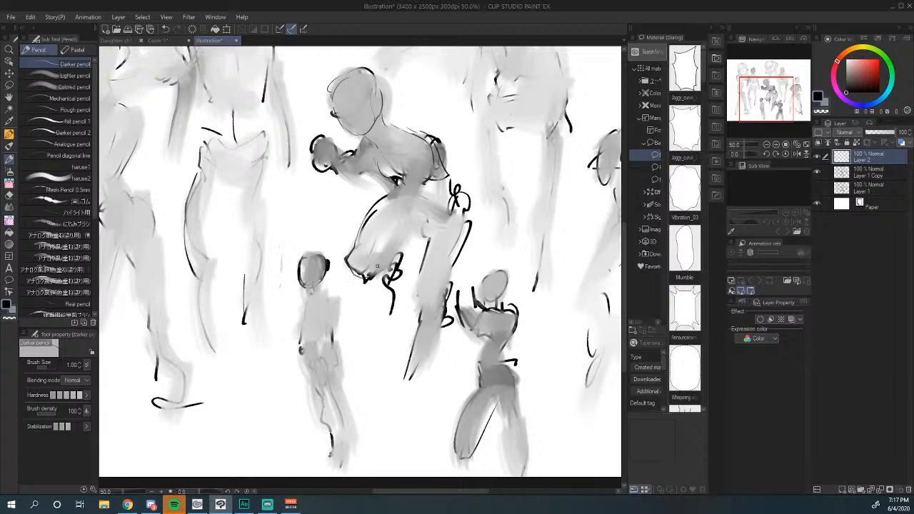
left_click_drag(377, 258, 390, 232)
key("ctrl+z")
left_click_drag(406, 251, 377, 247)
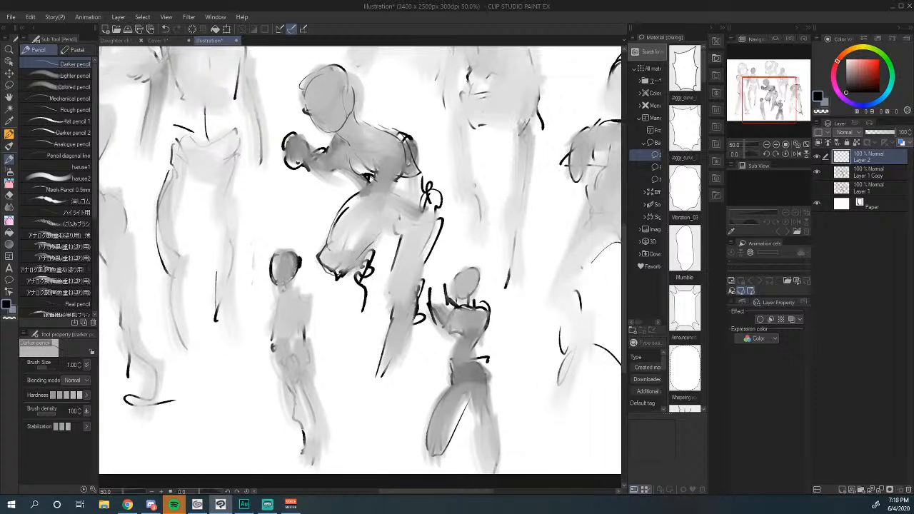
left_click_drag(354, 208, 356, 179)
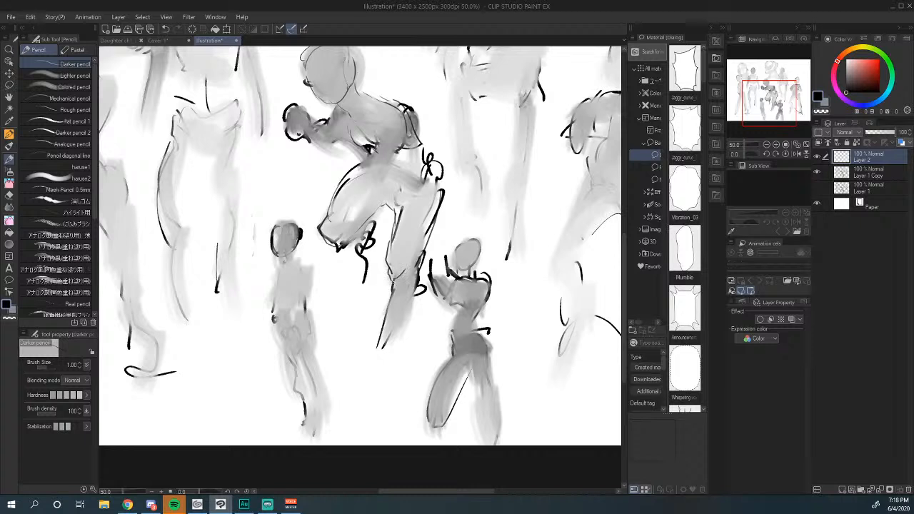
Step: Outline the crouching figure's supporting leg from the knee down to the ankle and foot
left_click_drag(418, 276, 426, 243)
left_click_drag(428, 236, 403, 304)
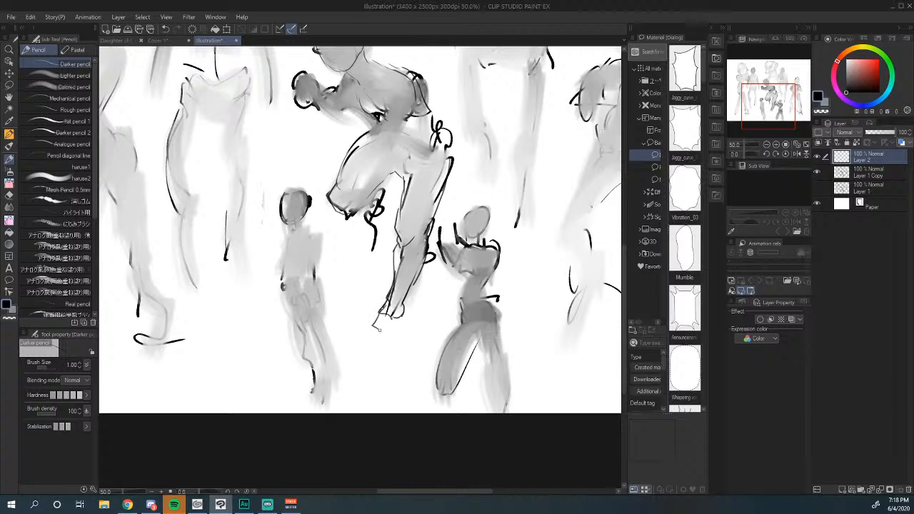
left_click_drag(380, 330, 383, 334)
mouse_move(418, 312)
left_mouse_down()
mouse_move(461, 320)
mouse_move(476, 372)
mouse_move(424, 439)
left_mouse_up()
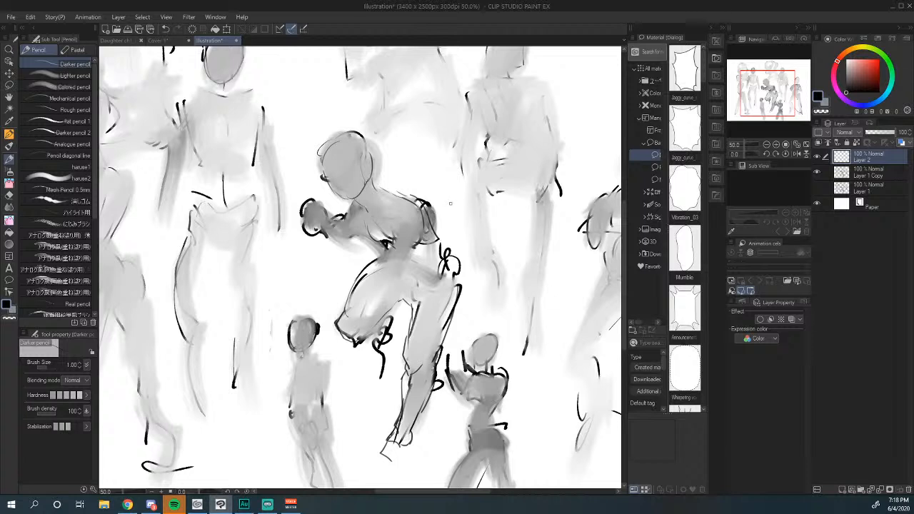
Step: Draw the front-facing standing figure's face guidelines, neck, shoulders, chest line and waist contours
left_click_drag(497, 178, 466, 173)
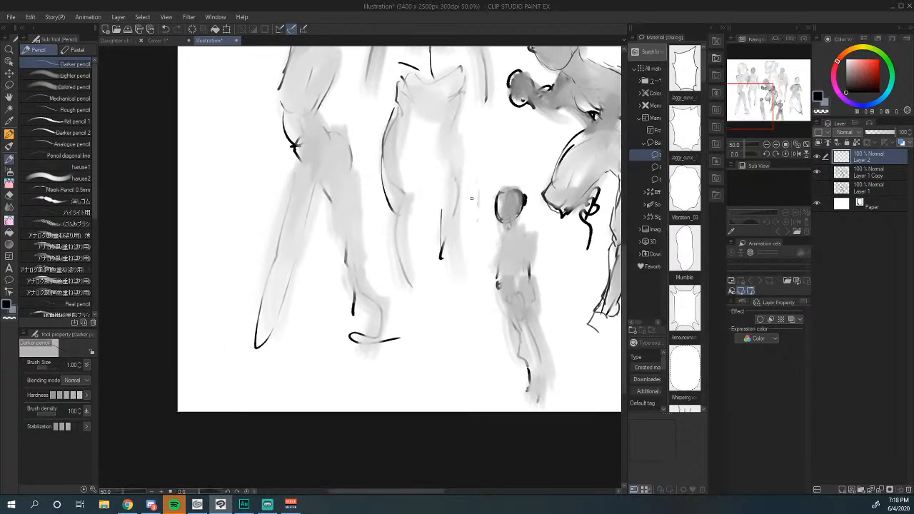
left_click_drag(487, 193, 449, 329)
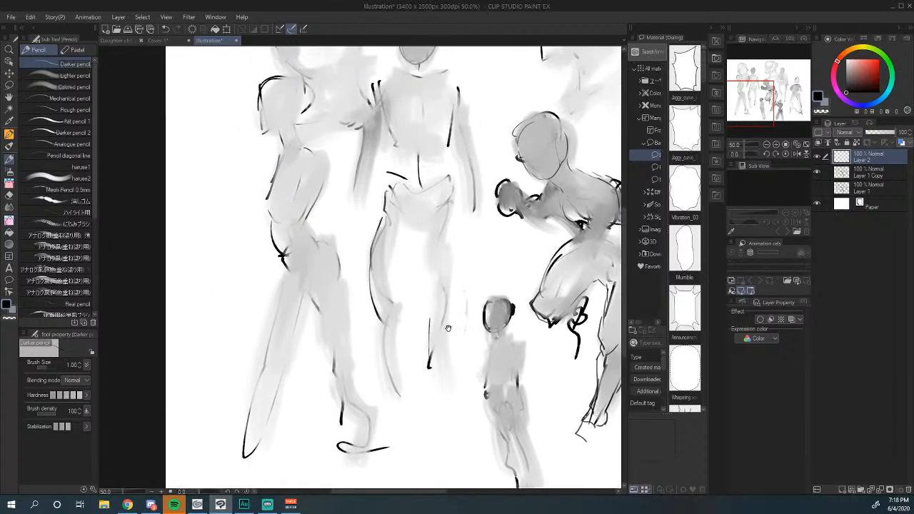
left_click_drag(448, 270, 493, 239)
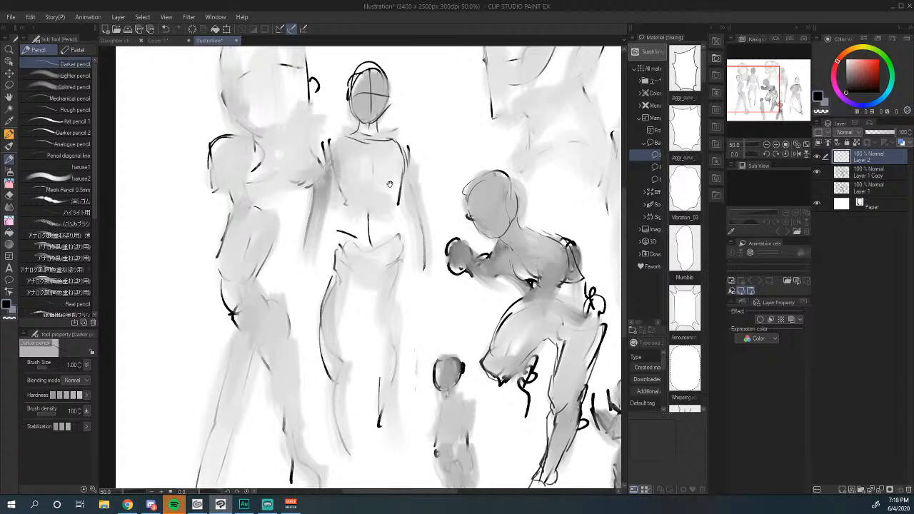
left_click_drag(364, 150, 368, 136)
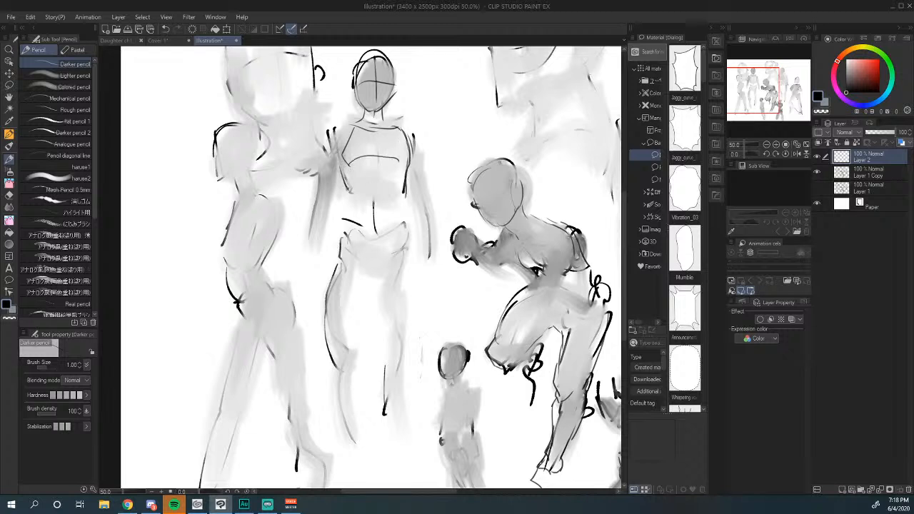
left_click_drag(344, 208, 348, 186)
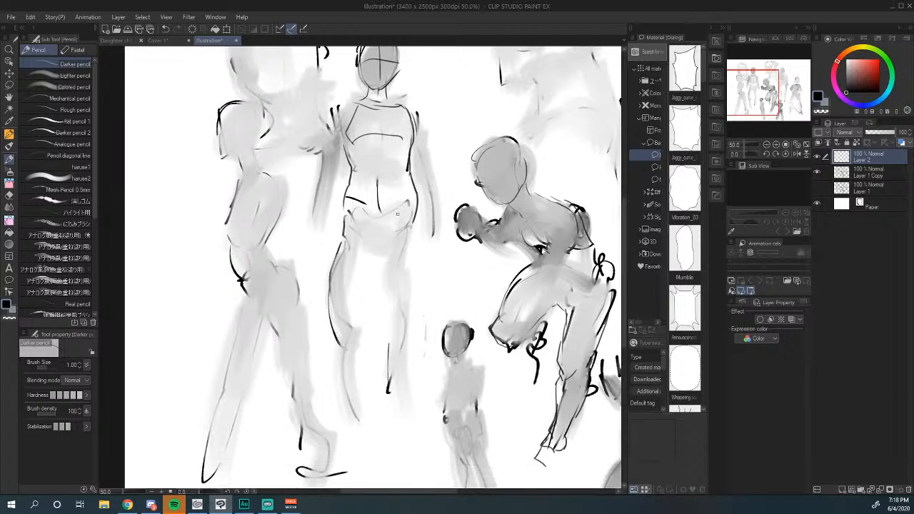
Step: Outline the front-facing standing figure's hip line and straight leg down through the knee to the foot
left_click_drag(413, 221, 401, 210)
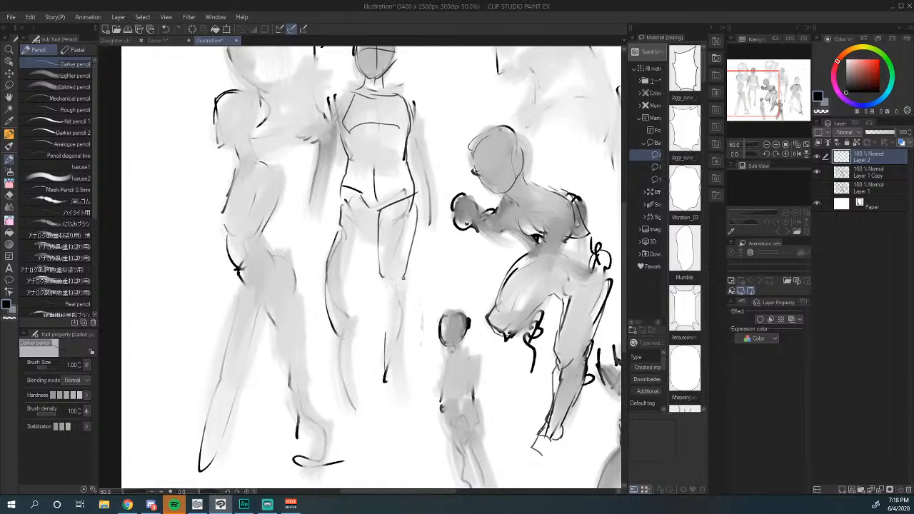
scroll(398, 315, "down", 3)
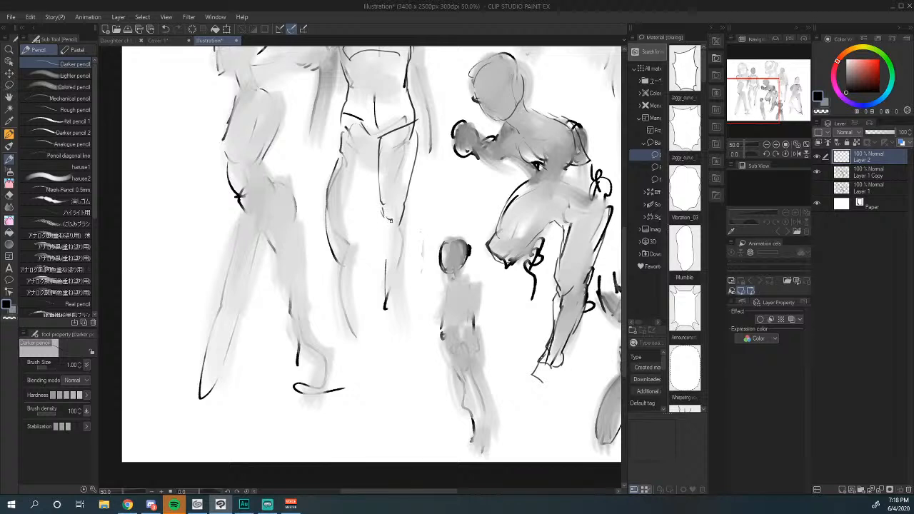
mouse_move(407, 238)
left_mouse_down()
mouse_move(439, 184)
mouse_move(426, 240)
left_mouse_up()
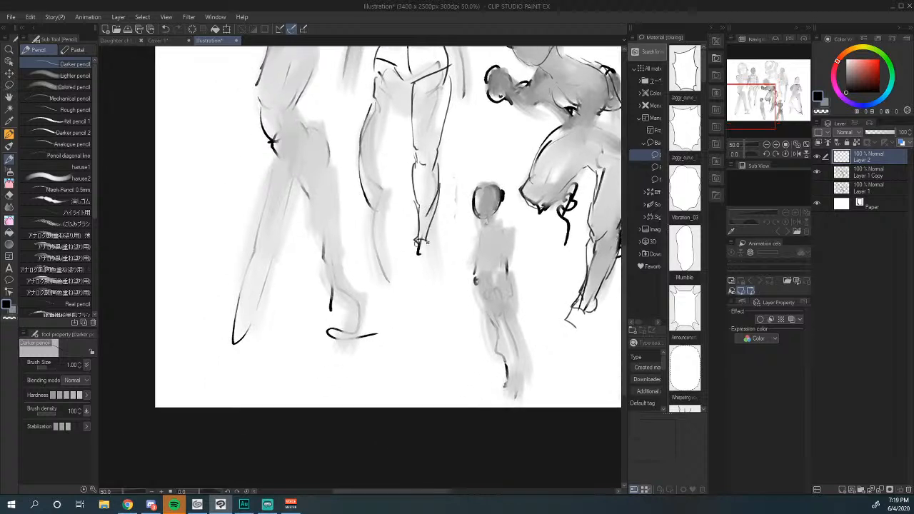
scroll(437, 242, "up", 3)
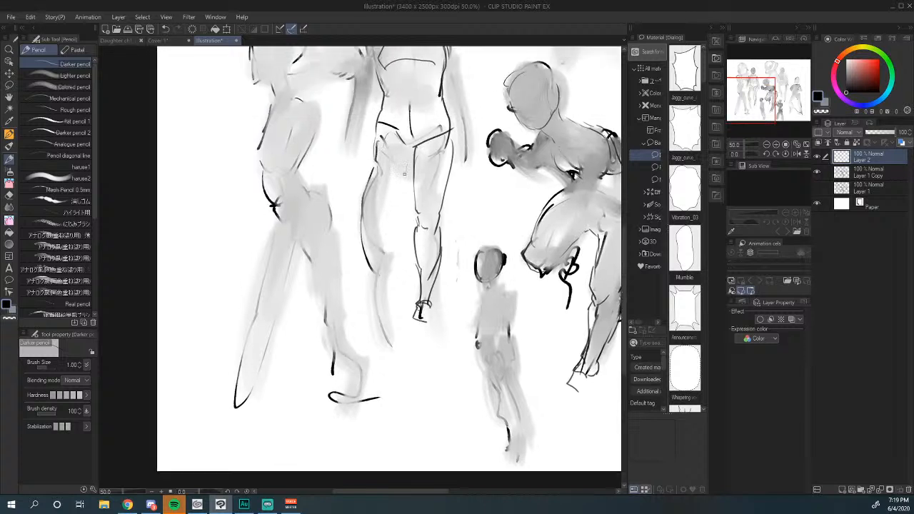
Step: Outline the front-facing standing figure's other thigh and add contours to its shoulders and upper arms
left_click_drag(404, 174, 390, 217)
left_click_drag(369, 168, 365, 218)
left_click_drag(453, 125, 446, 135)
left_click_drag(400, 207, 363, 352)
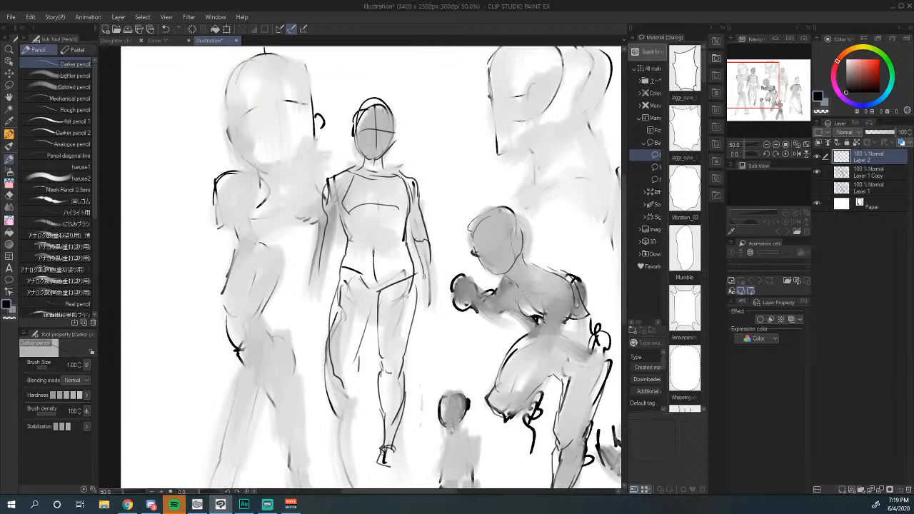
Step: Outline the front-facing standing figure's forearms and add an ear at the side of its head
left_click_drag(425, 277, 426, 295)
left_click_drag(431, 258, 429, 305)
mouse_move(382, 97)
left_mouse_down()
mouse_move(379, 148)
mouse_move(390, 129)
mouse_move(411, 124)
left_mouse_up()
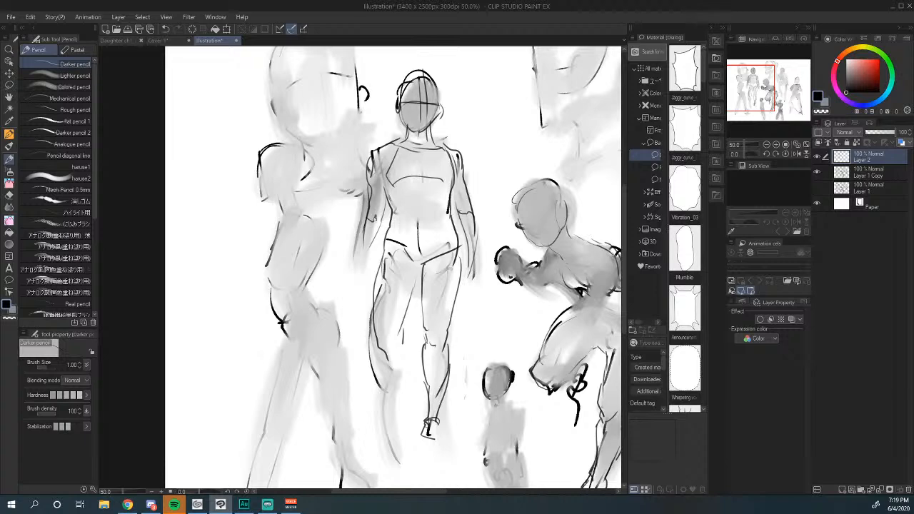
left_click_drag(371, 273, 357, 253)
Step: Finish the front-facing standing figure's second leg with lines for the knee, calf and foot
mouse_move(410, 218)
left_mouse_down()
mouse_move(371, 238)
mouse_move(382, 220)
mouse_move(312, 202)
mouse_move(364, 260)
mouse_move(448, 166)
left_mouse_up()
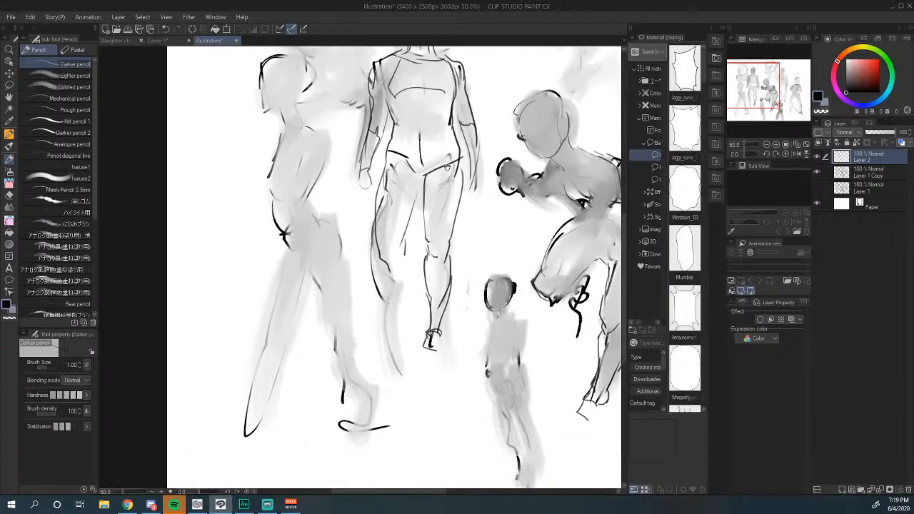
mouse_move(406, 255)
left_mouse_down()
mouse_move(398, 278)
mouse_move(384, 268)
mouse_move(407, 316)
left_mouse_up()
mouse_move(409, 270)
left_mouse_down()
mouse_move(414, 310)
mouse_move(396, 315)
mouse_move(412, 325)
mouse_move(399, 322)
mouse_move(398, 375)
left_mouse_up()
Step: Outline the side-view walking figure's ear, jaw, neck, chest, back and upper arm
left_click_drag(433, 290, 574, 222)
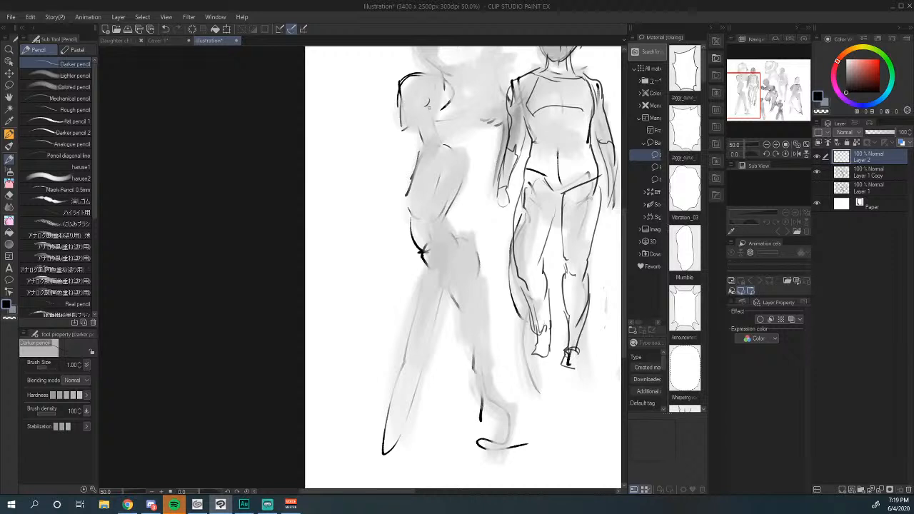
left_click_drag(426, 106, 433, 113)
mouse_move(449, 101)
left_mouse_down()
mouse_move(442, 136)
mouse_move(418, 134)
mouse_move(460, 170)
mouse_move(451, 206)
left_mouse_up()
mouse_move(419, 160)
left_mouse_down()
mouse_move(398, 193)
mouse_move(402, 183)
mouse_move(418, 235)
left_mouse_up()
mouse_move(450, 161)
left_mouse_down()
mouse_move(458, 248)
mouse_move(402, 213)
mouse_move(371, 232)
left_mouse_up()
left_click_drag(369, 289, 360, 308)
left_click_drag(370, 214, 406, 280)
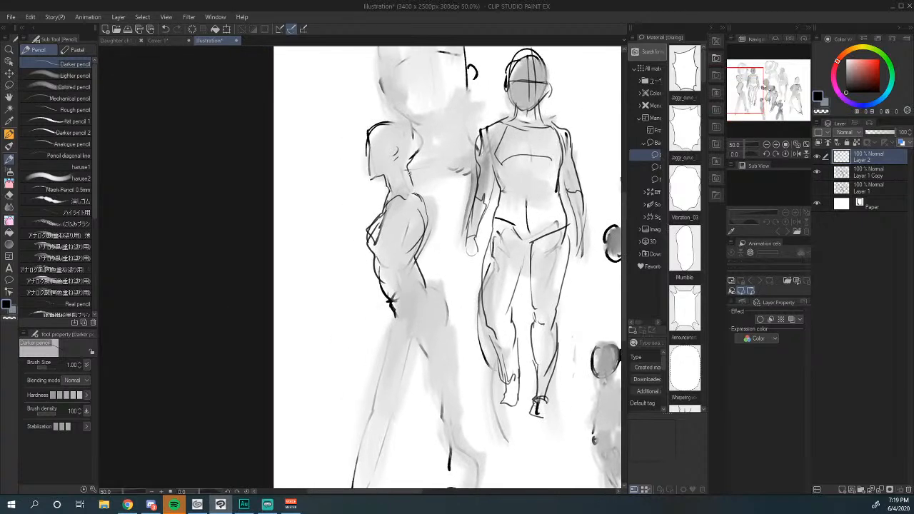
left_click_drag(418, 148, 409, 165)
mouse_move(401, 126)
left_mouse_down()
mouse_move(416, 153)
mouse_move(390, 223)
left_mouse_up()
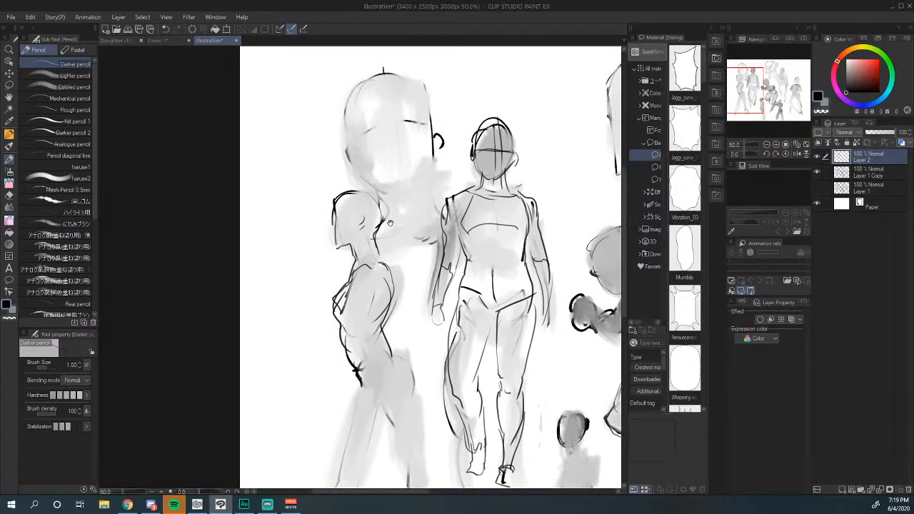
Step: Outline the head and neck of the folded-arms figure at a smaller view scale
mouse_move(458, 195)
left_mouse_down()
mouse_move(432, 180)
mouse_move(393, 110)
left_mouse_up()
left_click_drag(442, 178, 402, 121)
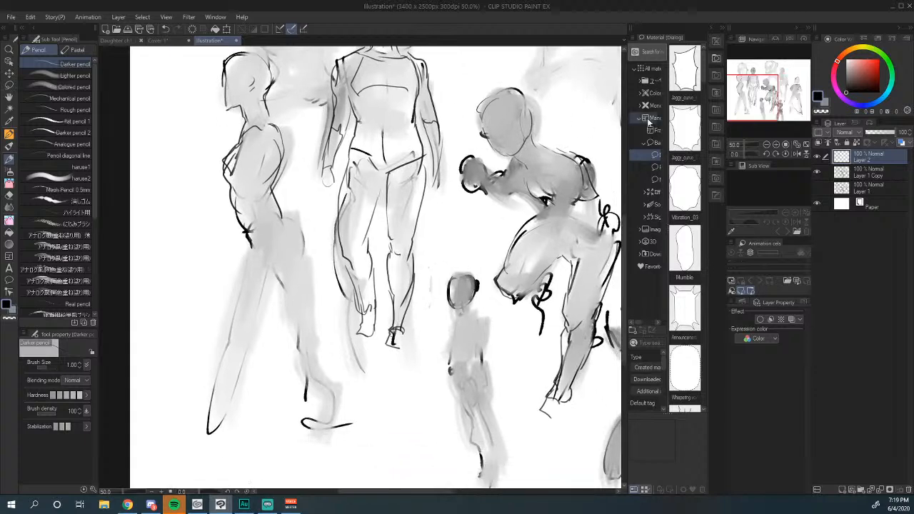
left_click(767, 145)
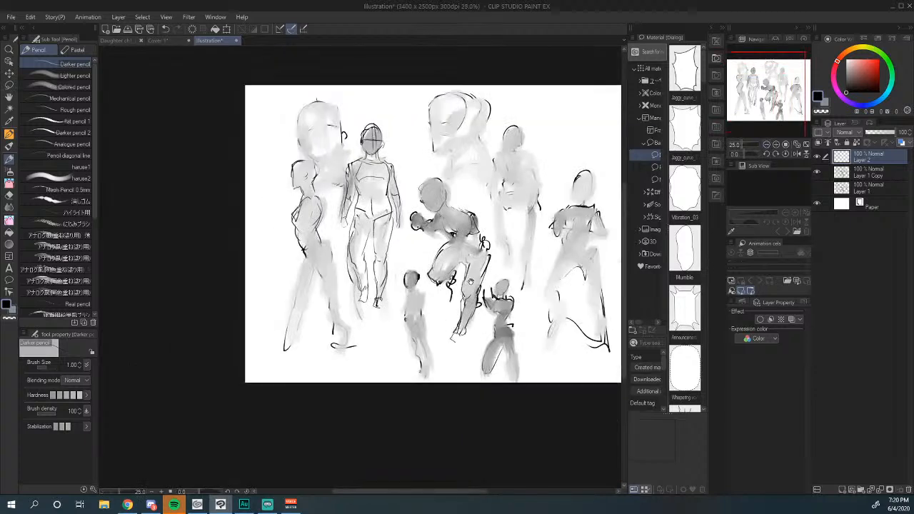
left_click(767, 145)
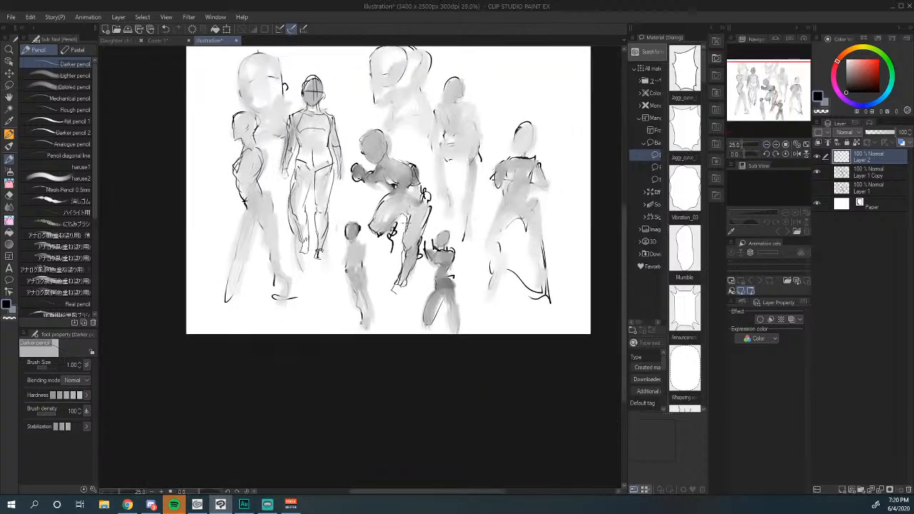
left_click_drag(328, 228, 368, 249)
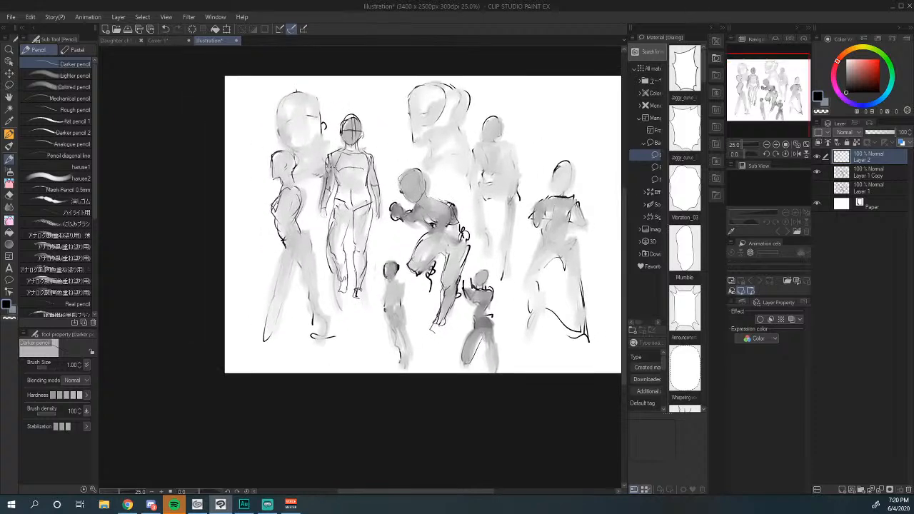
left_click_drag(443, 169, 320, 138)
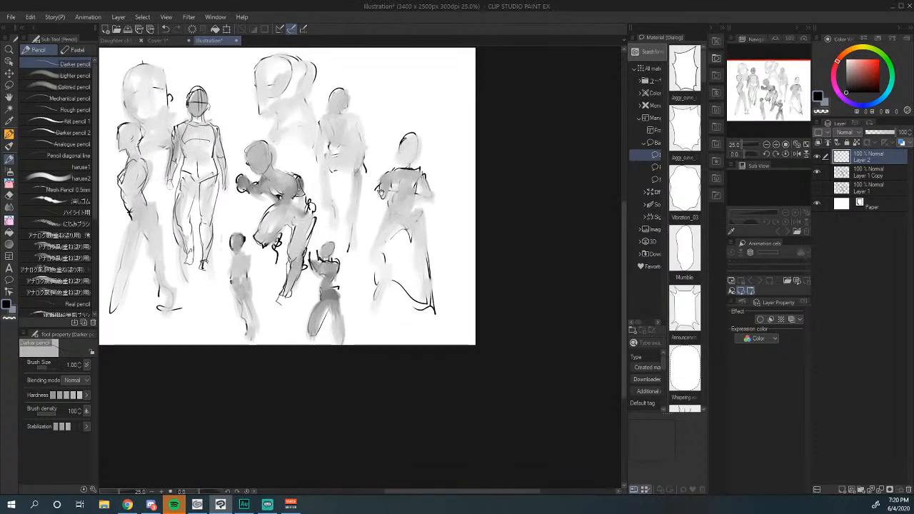
left_click(775, 145)
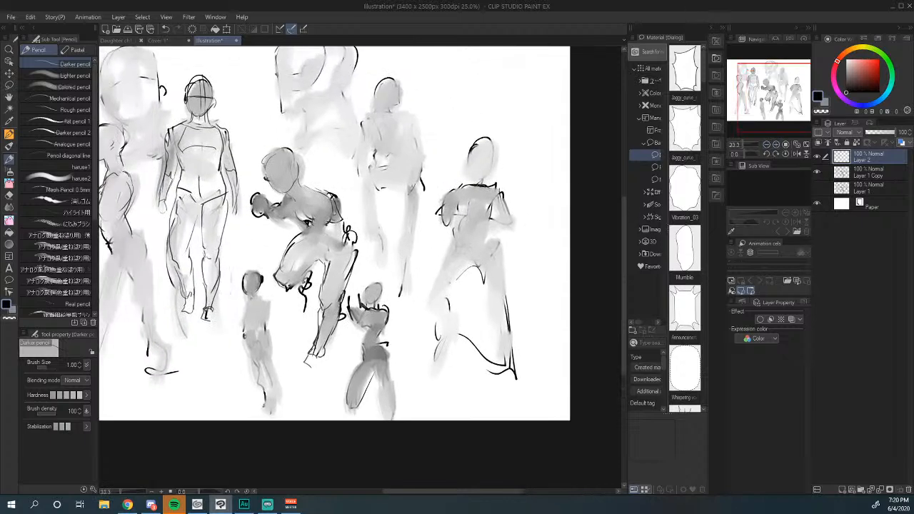
left_click_drag(435, 126, 435, 155)
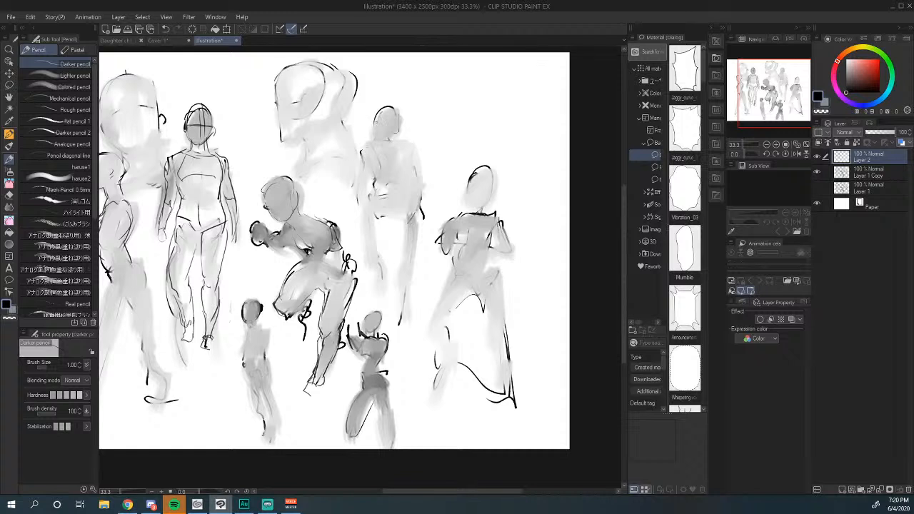
left_click_drag(388, 145, 382, 120)
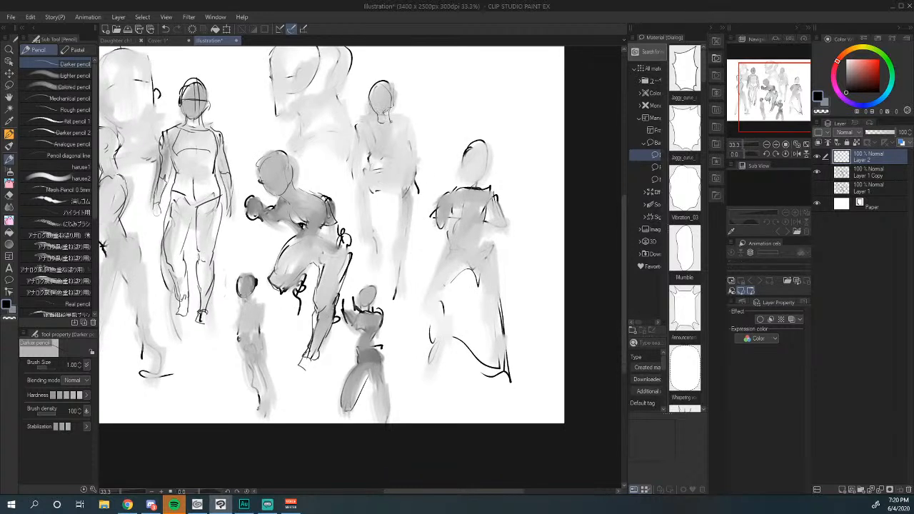
Step: Outline the folded-arms figure's shoulder, chest and crossed arms
left_click_drag(383, 119, 378, 113)
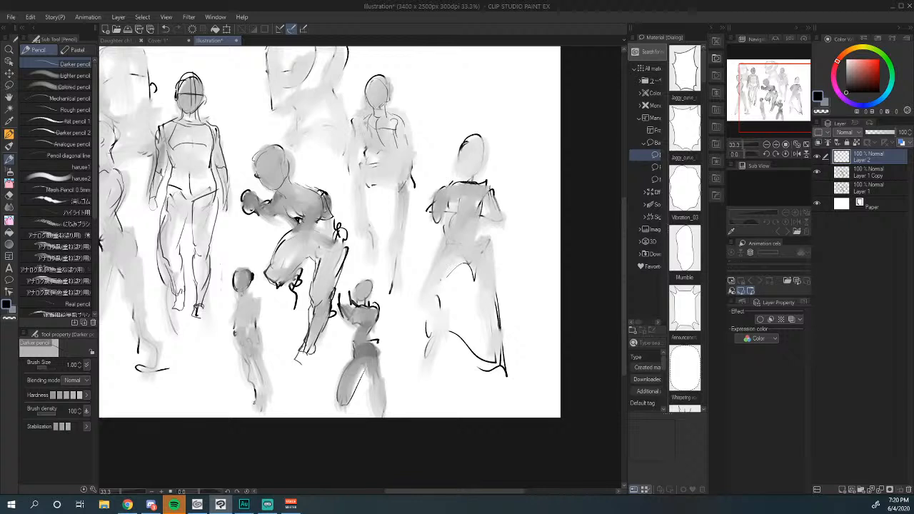
left_click_drag(395, 162, 381, 160)
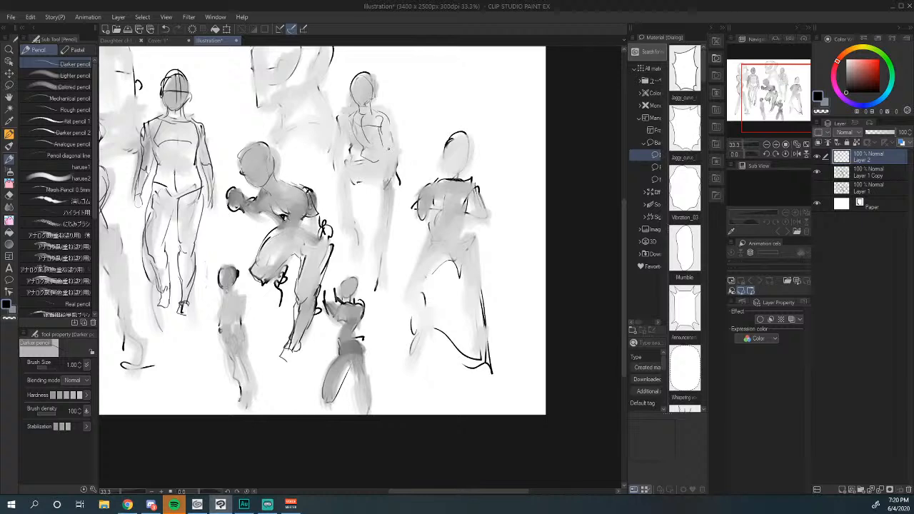
mouse_move(393, 166)
left_mouse_down()
mouse_move(400, 135)
mouse_move(422, 141)
mouse_move(422, 151)
left_mouse_up()
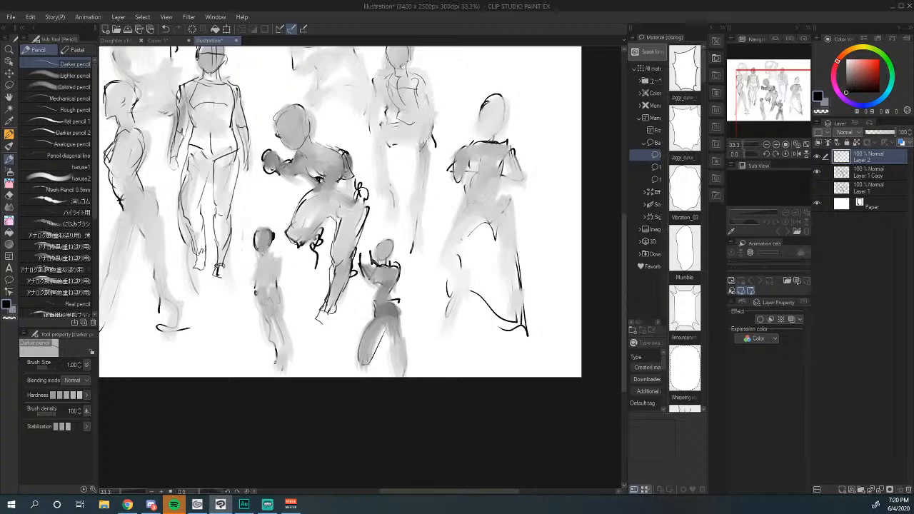
left_click_drag(415, 198, 445, 233)
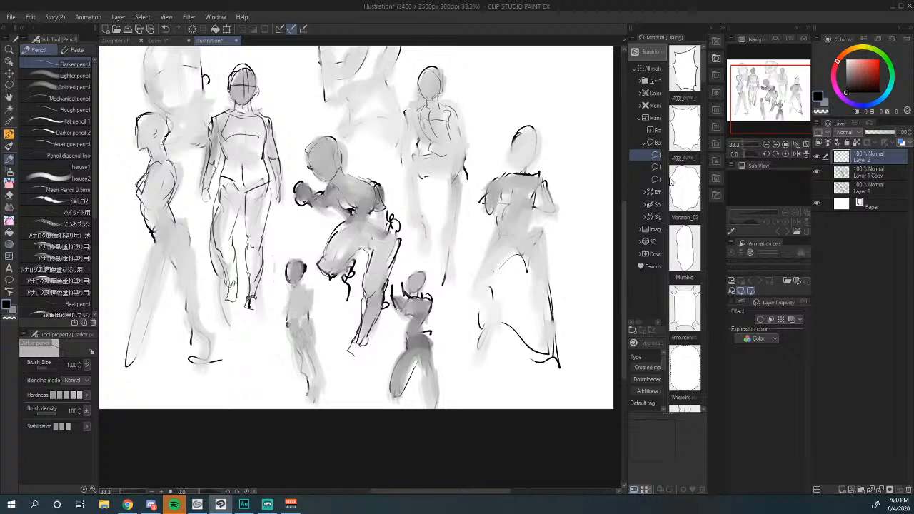
Step: Add lines to the crouching figure's fist, forearm, chest and shoulder to define its arms and upper torso
mouse_move(328, 185)
left_mouse_down()
mouse_move(336, 204)
mouse_move(364, 207)
left_mouse_up()
mouse_move(347, 173)
left_mouse_down()
mouse_move(371, 183)
mouse_move(376, 211)
mouse_move(386, 206)
mouse_move(342, 220)
left_mouse_up()
mouse_move(330, 187)
left_mouse_down()
mouse_move(326, 208)
mouse_move(298, 202)
mouse_move(310, 209)
left_mouse_up()
mouse_move(322, 220)
left_mouse_down()
mouse_move(320, 209)
mouse_move(398, 202)
mouse_move(357, 187)
mouse_move(373, 210)
mouse_move(401, 221)
mouse_move(420, 200)
mouse_move(412, 213)
left_mouse_up()
left_click_drag(389, 174, 383, 187)
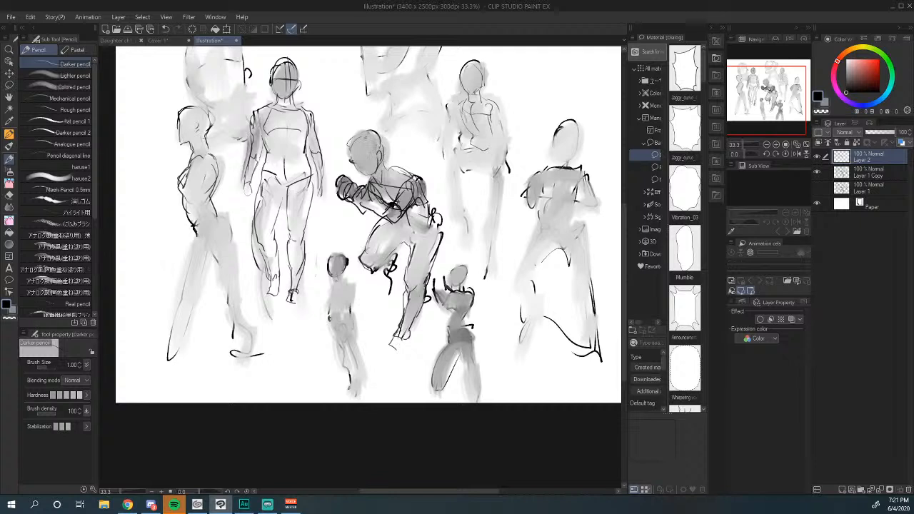
mouse_move(396, 195)
left_mouse_down()
mouse_move(412, 191)
mouse_move(426, 226)
left_mouse_up()
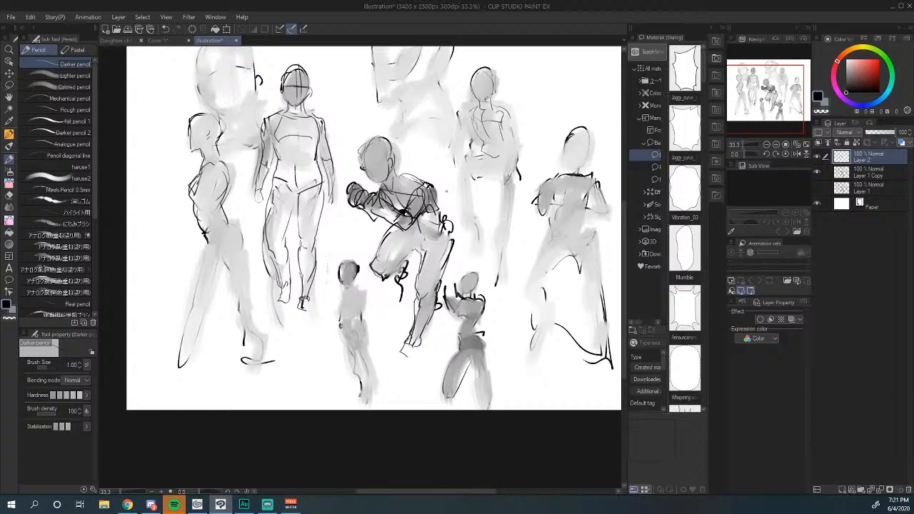
key("ctrl+n")
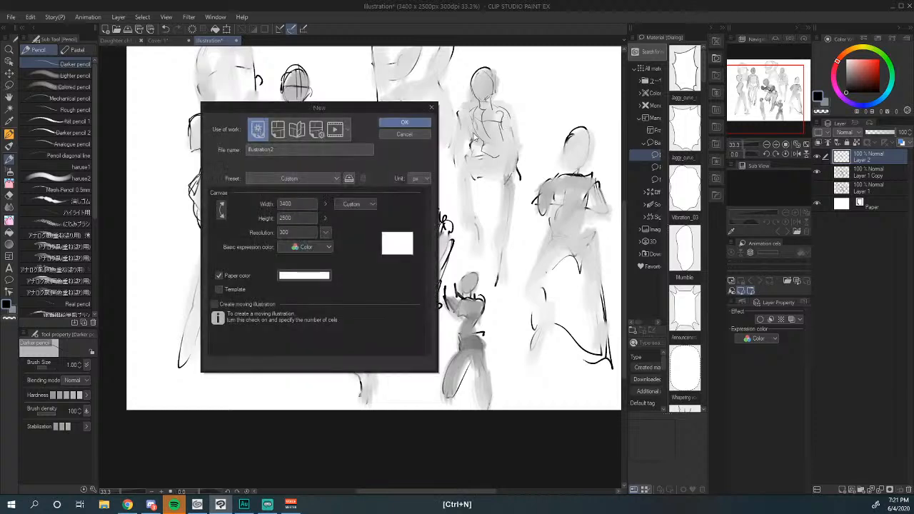
left_click(417, 135)
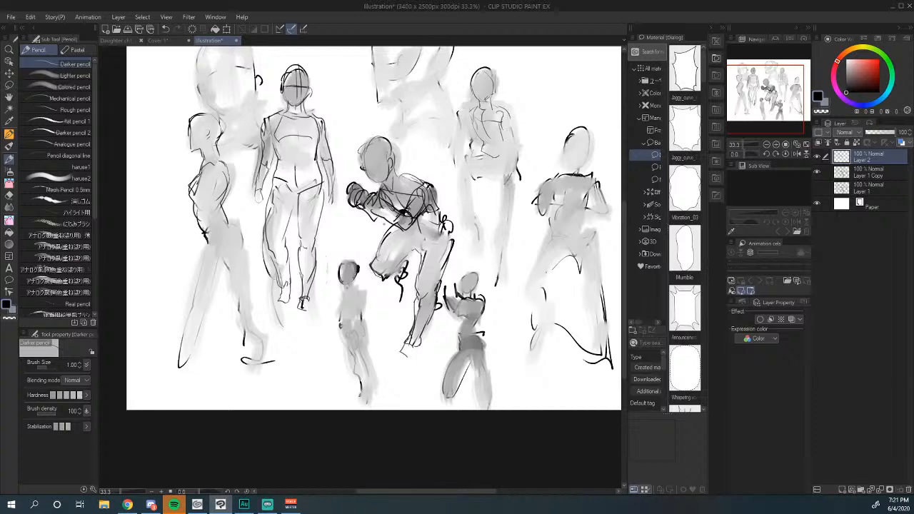
left_click_drag(372, 244, 361, 222)
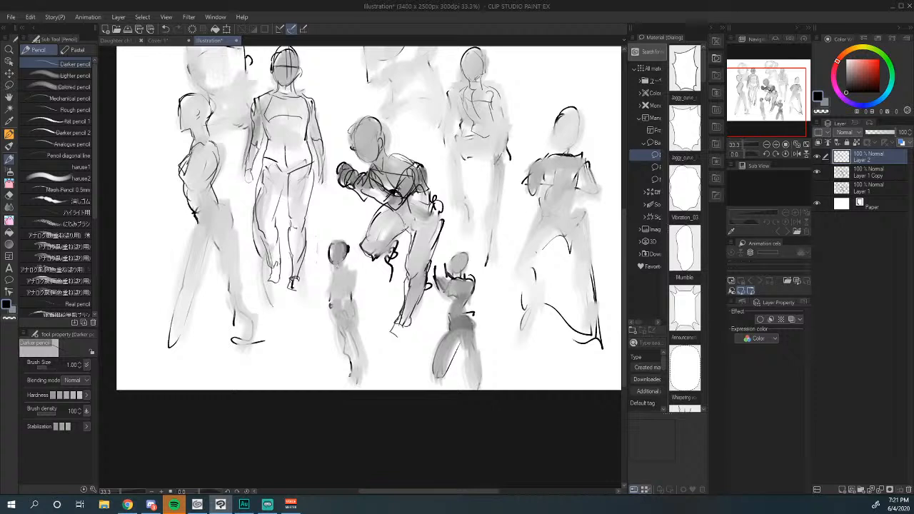
left_click_drag(434, 227, 462, 230)
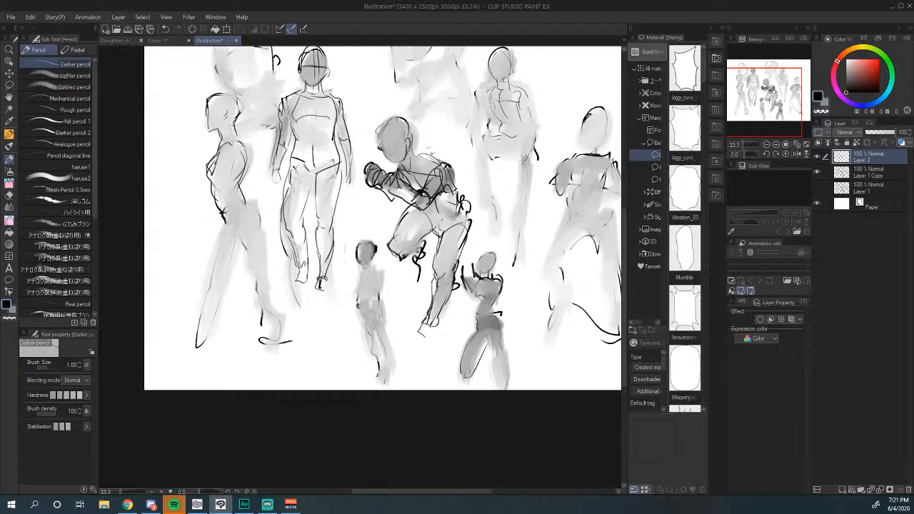
Step: Sketch a raised arm extending up and back from the crouching figure's shoulder with dense pencil lines
mouse_move(455, 148)
left_mouse_down()
mouse_move(432, 165)
mouse_move(460, 130)
mouse_move(468, 163)
mouse_move(424, 189)
mouse_move(410, 174)
mouse_move(441, 135)
left_mouse_up()
mouse_move(436, 142)
left_mouse_down()
mouse_move(450, 135)
mouse_move(426, 197)
mouse_move(418, 160)
mouse_move(430, 169)
mouse_move(457, 128)
mouse_move(426, 190)
left_mouse_up()
mouse_move(430, 176)
left_mouse_down()
mouse_move(420, 204)
mouse_move(399, 178)
left_mouse_up()
mouse_move(456, 153)
left_mouse_down()
mouse_move(420, 192)
mouse_move(403, 169)
left_mouse_up()
mouse_move(456, 128)
left_mouse_down()
mouse_move(438, 163)
mouse_move(465, 184)
left_mouse_up()
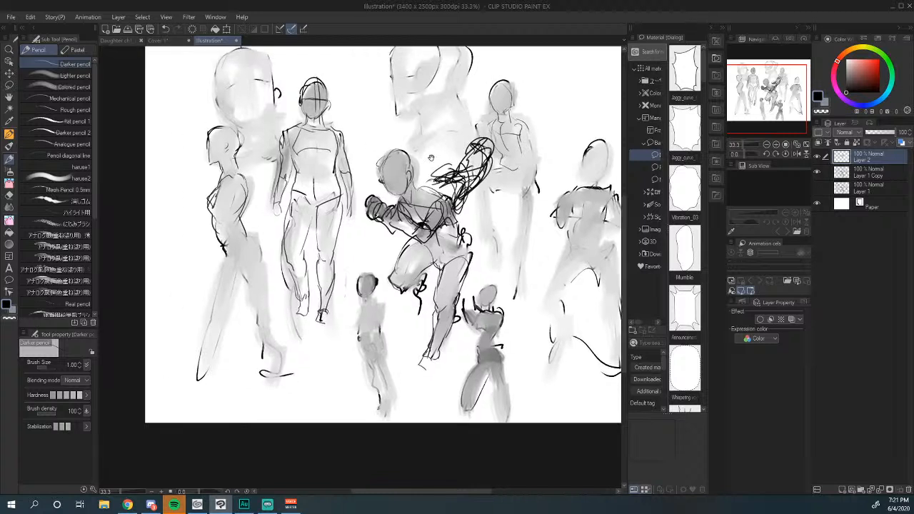
Step: Blend the crouching figure's raised arm and shoulder lines into gray using the Soothing watercolor brush
left_click(9, 207)
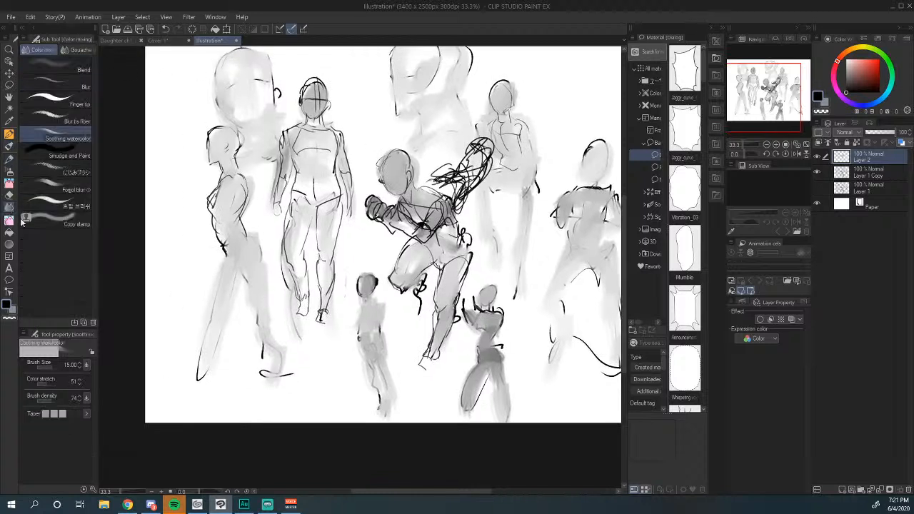
mouse_move(455, 133)
left_mouse_down()
mouse_move(480, 173)
mouse_move(471, 157)
mouse_move(461, 196)
mouse_move(450, 186)
mouse_move(452, 197)
mouse_move(429, 211)
mouse_move(477, 166)
mouse_move(475, 146)
mouse_move(438, 184)
mouse_move(477, 169)
mouse_move(433, 232)
mouse_move(482, 171)
left_mouse_up()
mouse_move(456, 227)
left_mouse_down()
mouse_move(457, 193)
mouse_move(432, 194)
mouse_move(474, 200)
left_mouse_up()
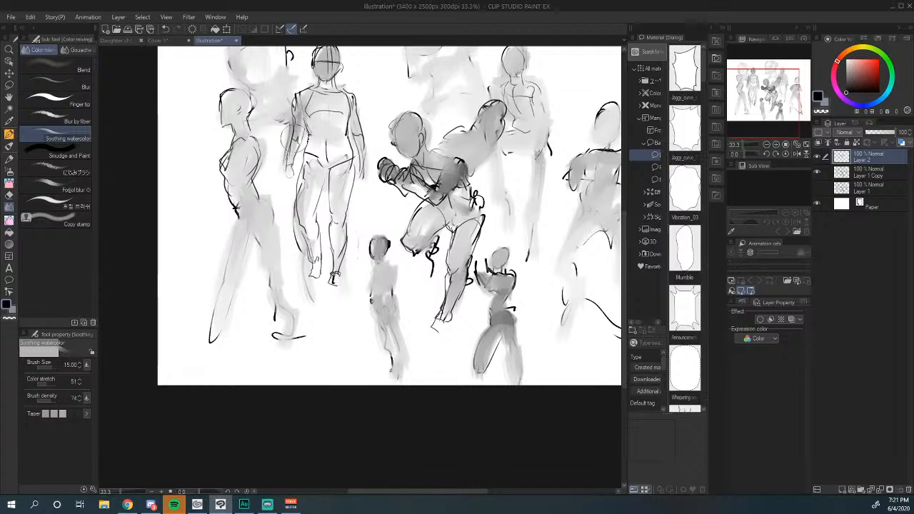
Step: Outline the raised arm in Darker pencil and sketch a new oval head and torso lines beside the crouching figure's old head
left_click(9, 158)
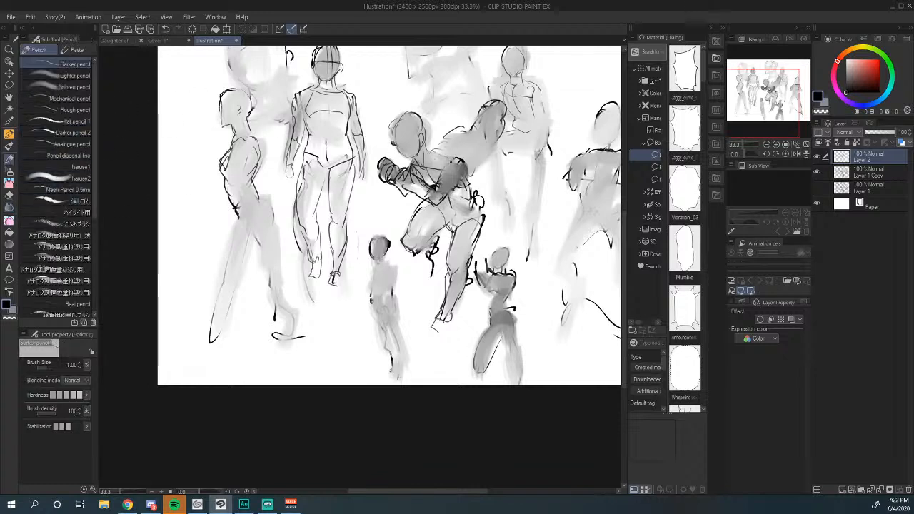
left_click_drag(451, 162, 469, 146)
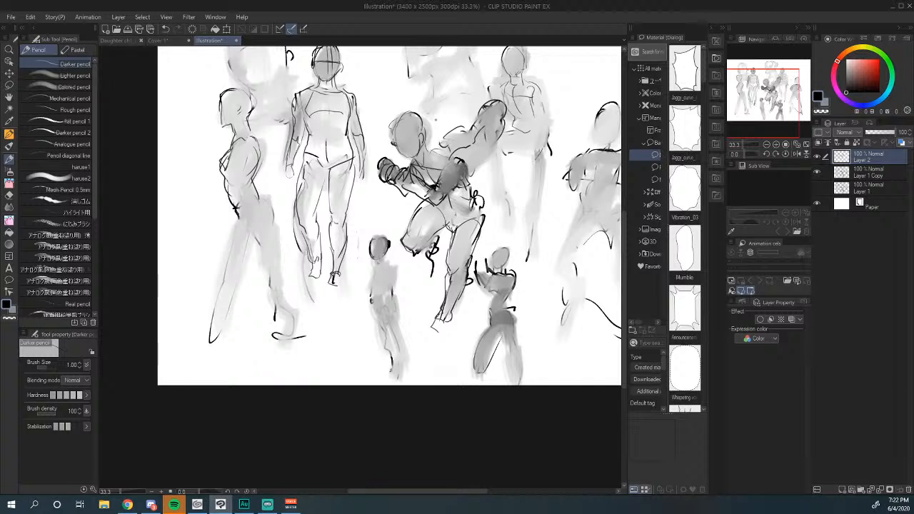
mouse_move(435, 120)
left_mouse_down()
mouse_move(437, 107)
mouse_move(432, 136)
mouse_move(455, 145)
mouse_move(436, 160)
mouse_move(449, 205)
mouse_move(468, 134)
mouse_move(502, 100)
mouse_move(453, 198)
left_mouse_up()
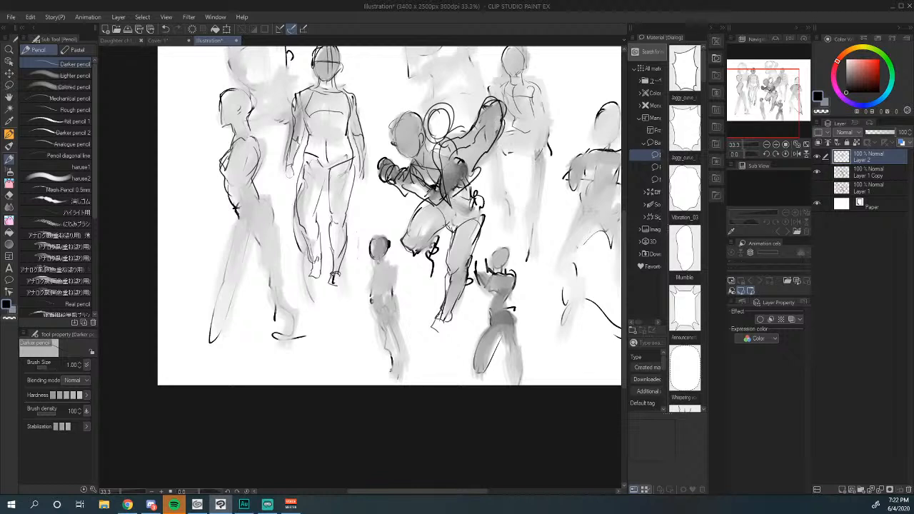
Step: Merge Layer 2 down into Layer 1 Copy
left_click(869, 174)
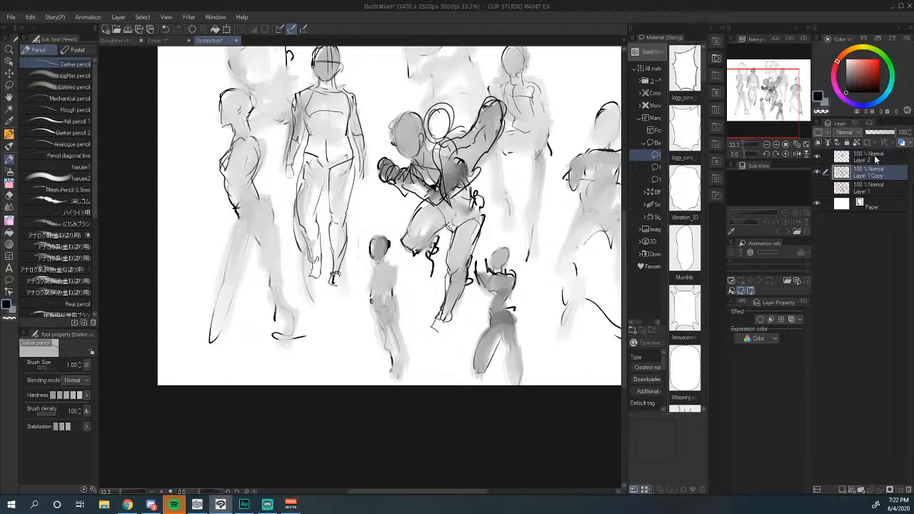
left_click(875, 158)
key("ctrl+e")
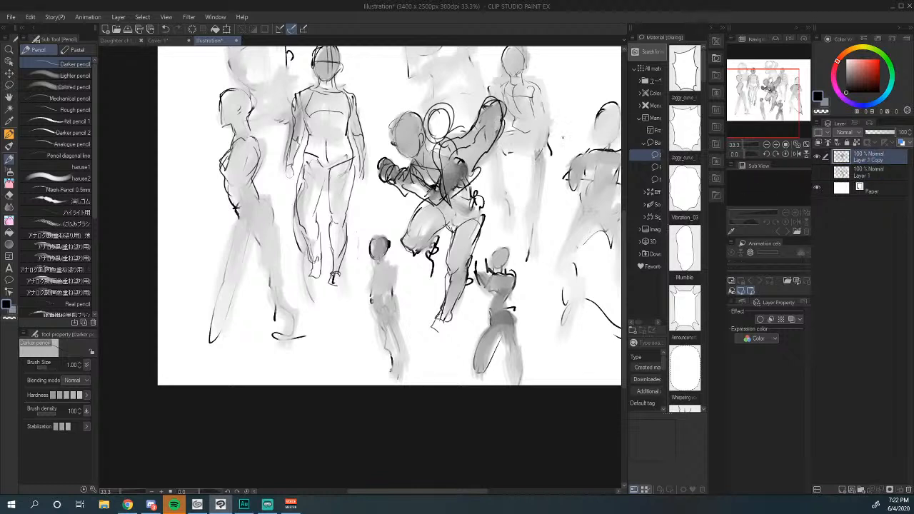
Step: Erase the central figure's old head and forward arm, and paint its new head, torso and raised arm gray with the Oil paint flat brush
left_click(9, 195)
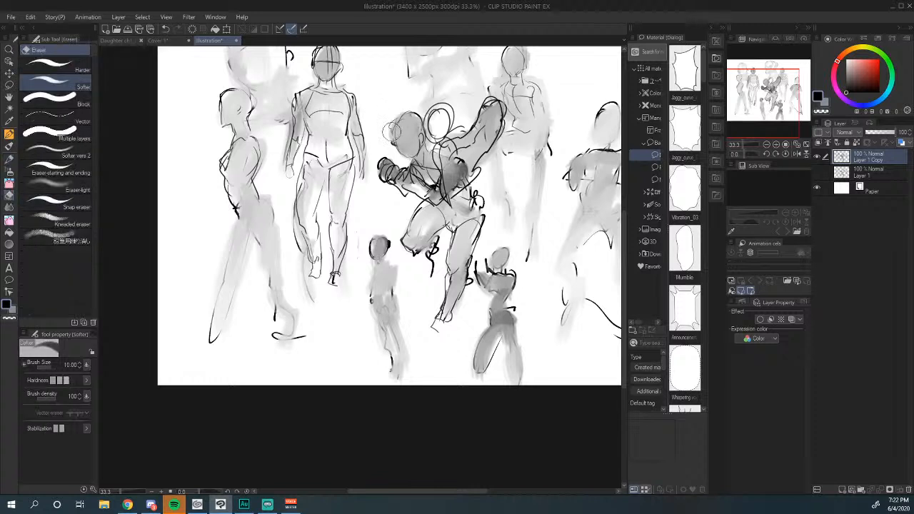
mouse_move(390, 143)
left_mouse_down()
mouse_move(411, 107)
mouse_move(390, 171)
mouse_move(408, 186)
mouse_move(421, 143)
mouse_move(420, 184)
mouse_move(423, 129)
left_mouse_up()
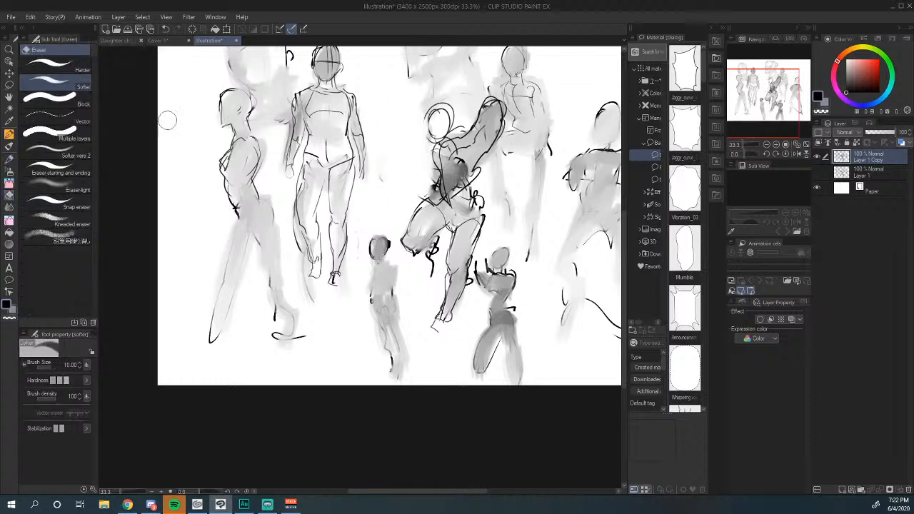
left_click(8, 147)
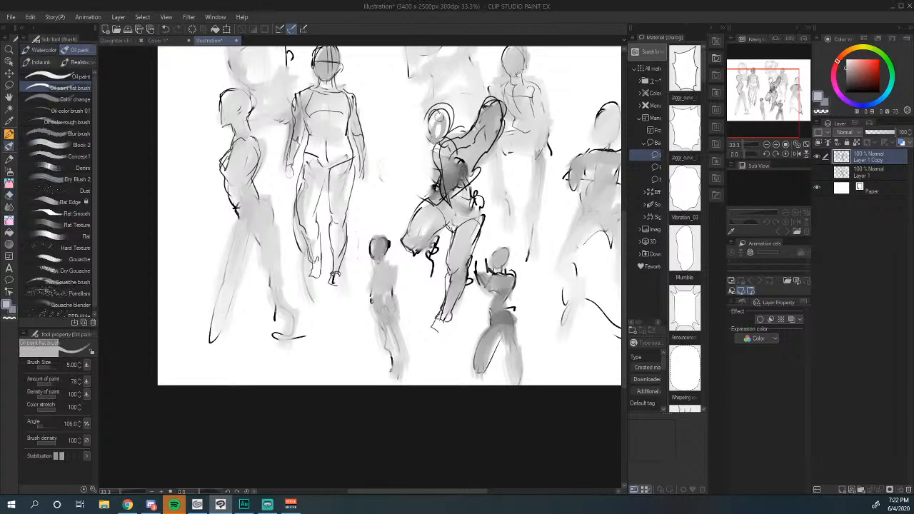
mouse_move(436, 115)
left_mouse_down()
mouse_move(437, 146)
mouse_move(479, 127)
mouse_move(487, 100)
mouse_move(475, 153)
mouse_move(424, 141)
mouse_move(422, 168)
mouse_move(435, 180)
mouse_move(446, 147)
mouse_move(474, 142)
mouse_move(457, 150)
mouse_move(473, 130)
left_mouse_up()
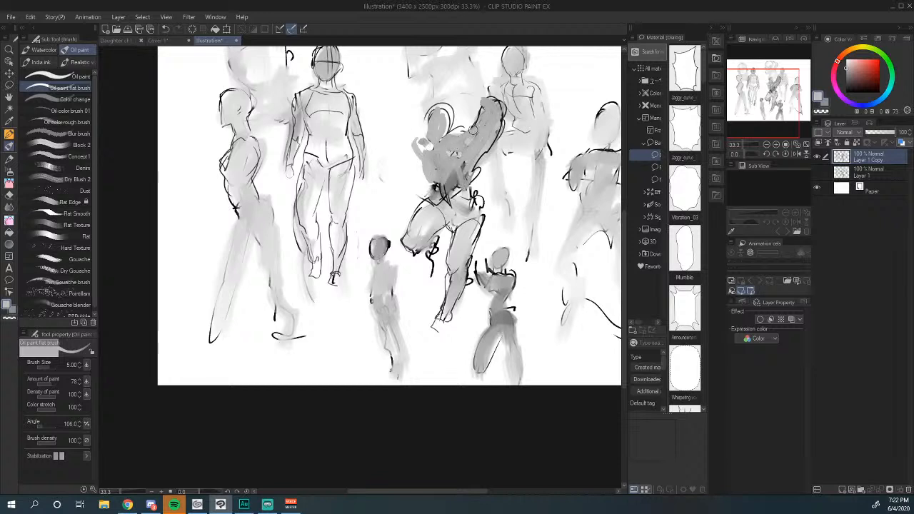
mouse_move(453, 177)
left_mouse_down()
mouse_move(417, 199)
mouse_move(390, 139)
mouse_move(416, 136)
left_mouse_up()
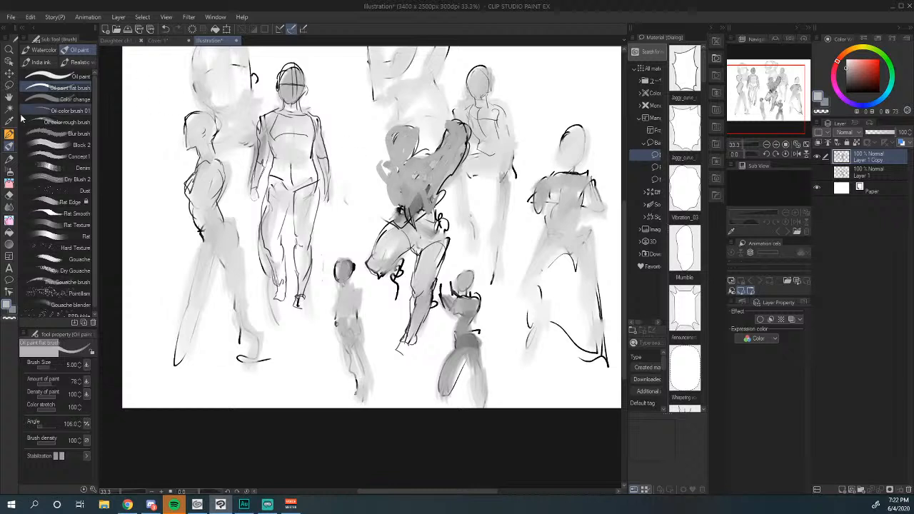
Step: Redraw the central figure's chest, head and arms bent overhead in black with the Darker pencil
left_click(10, 159)
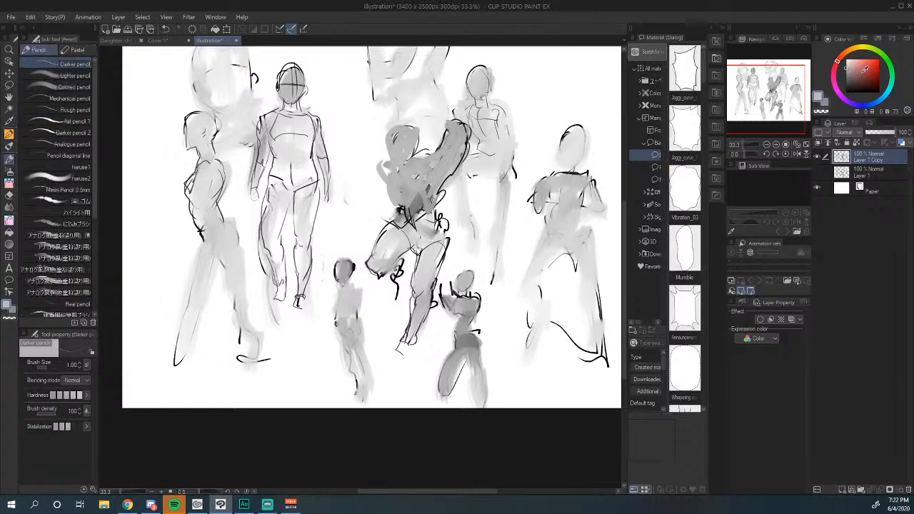
left_click(846, 92)
left_click_drag(429, 161, 409, 150)
mouse_move(384, 199)
left_mouse_down()
mouse_move(378, 156)
mouse_move(414, 166)
mouse_move(411, 190)
left_mouse_up()
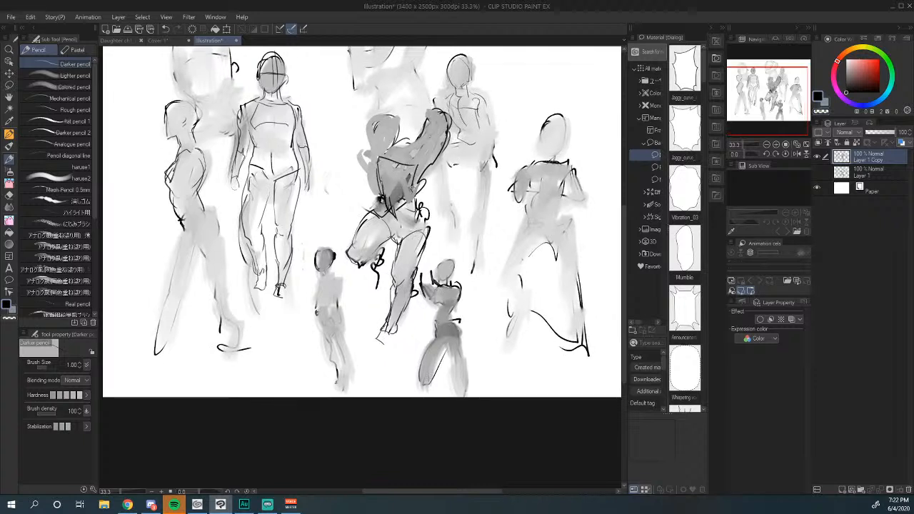
mouse_move(418, 152)
left_mouse_down()
mouse_move(414, 168)
mouse_move(446, 147)
mouse_move(434, 123)
mouse_move(391, 118)
mouse_move(386, 105)
mouse_move(411, 90)
mouse_move(433, 102)
mouse_move(402, 100)
mouse_move(413, 96)
mouse_move(433, 125)
mouse_move(433, 107)
mouse_move(439, 127)
left_mouse_up()
mouse_move(433, 124)
left_mouse_down()
mouse_move(446, 135)
mouse_move(415, 163)
mouse_move(450, 111)
mouse_move(397, 92)
mouse_move(379, 105)
mouse_move(375, 166)
left_mouse_up()
mouse_move(394, 113)
left_mouse_down()
mouse_move(383, 157)
mouse_move(389, 110)
mouse_move(400, 144)
mouse_move(379, 153)
mouse_move(401, 143)
mouse_move(390, 173)
left_mouse_up()
left_click_drag(407, 138, 405, 160)
Step: Outline the central figure's waist, hips and standing leg, and refine its torso lines
mouse_move(401, 151)
left_mouse_down()
mouse_move(376, 188)
mouse_move(397, 221)
left_mouse_up()
mouse_move(427, 169)
left_mouse_down()
mouse_move(415, 185)
mouse_move(427, 226)
mouse_move(419, 255)
mouse_move(422, 225)
left_mouse_up()
left_click_drag(395, 188, 399, 210)
mouse_move(417, 187)
left_mouse_down()
mouse_move(406, 197)
mouse_move(399, 240)
left_mouse_up()
left_click_drag(399, 288, 392, 299)
mouse_move(399, 217)
left_mouse_down()
mouse_move(395, 242)
mouse_move(406, 239)
left_mouse_up()
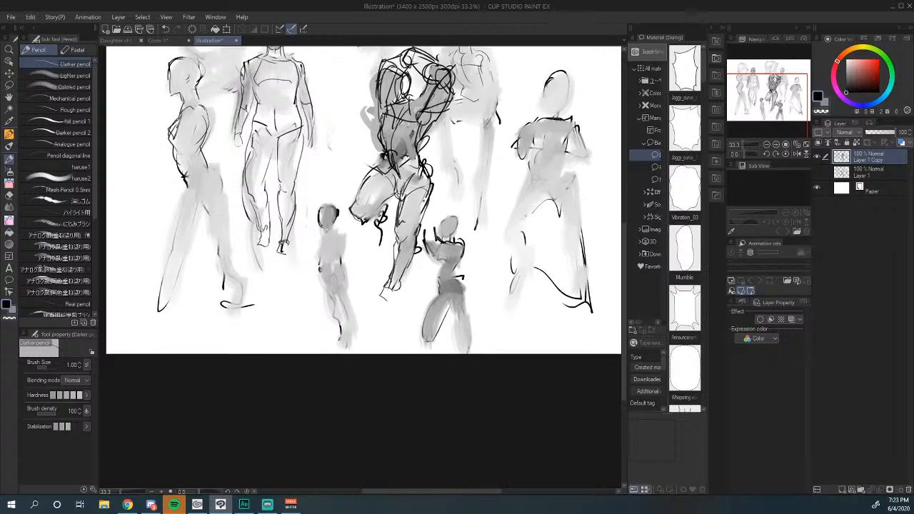
left_click_drag(424, 203, 415, 238)
mouse_move(404, 127)
left_mouse_down()
mouse_move(407, 112)
mouse_move(390, 183)
left_mouse_up()
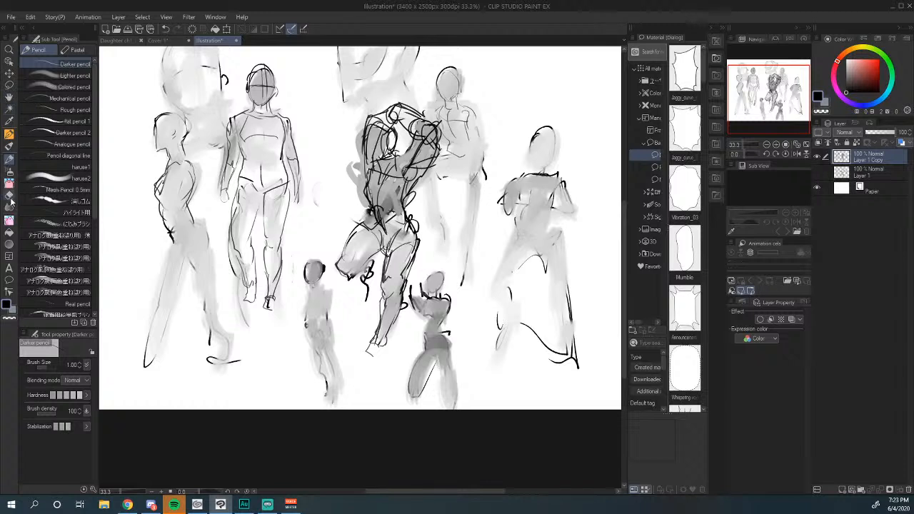
Step: Blend the central figure's upper-body lines into gray, and clean up its edges and bent knee by painting with transparent color
left_click(8, 205)
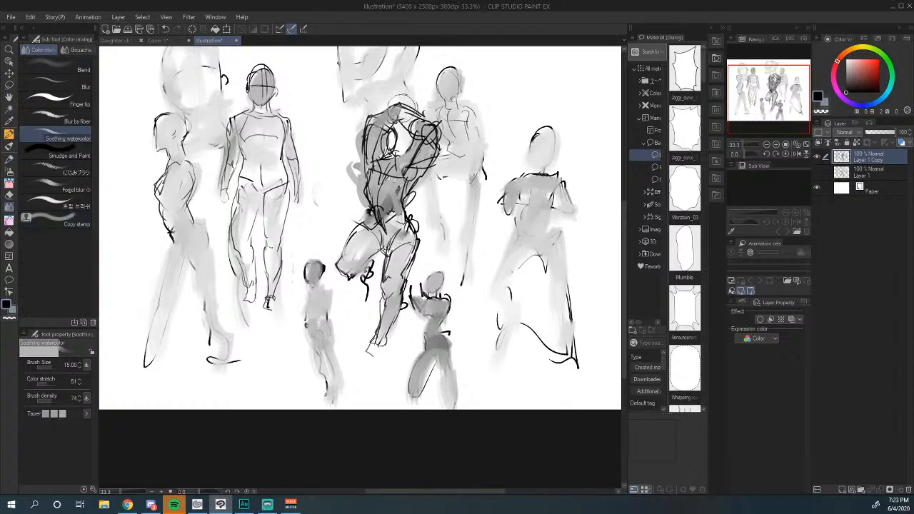
mouse_move(402, 106)
left_mouse_down()
mouse_move(417, 133)
mouse_move(404, 156)
mouse_move(385, 125)
mouse_move(378, 154)
mouse_move(362, 168)
mouse_move(377, 215)
left_mouse_up()
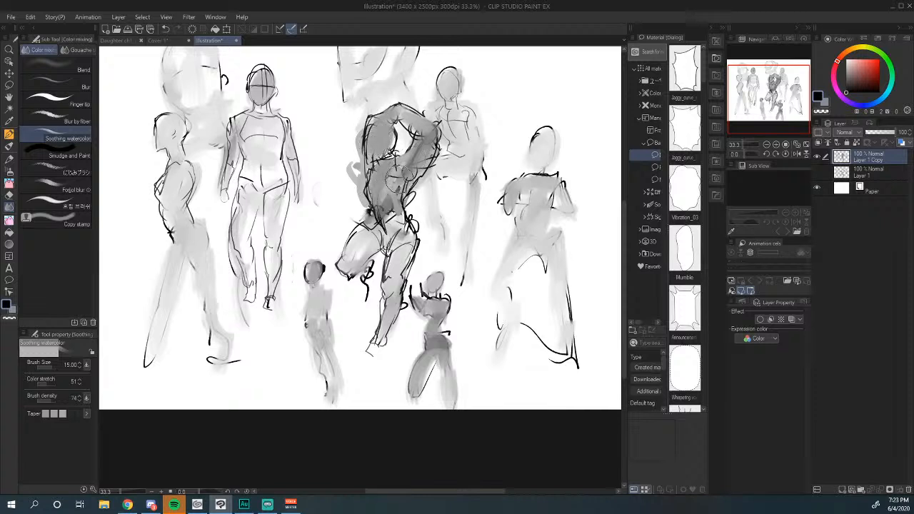
left_click(9, 147)
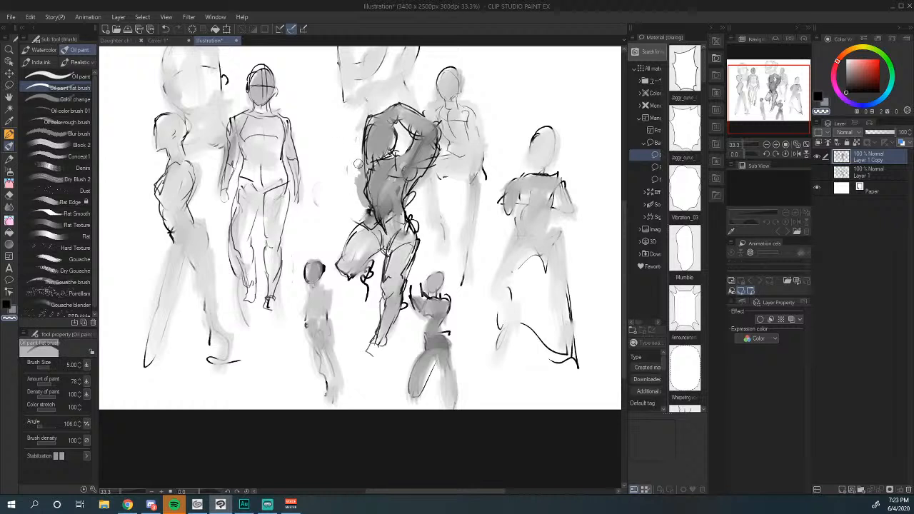
mouse_move(359, 163)
left_mouse_down()
mouse_move(363, 213)
mouse_move(375, 180)
left_mouse_up()
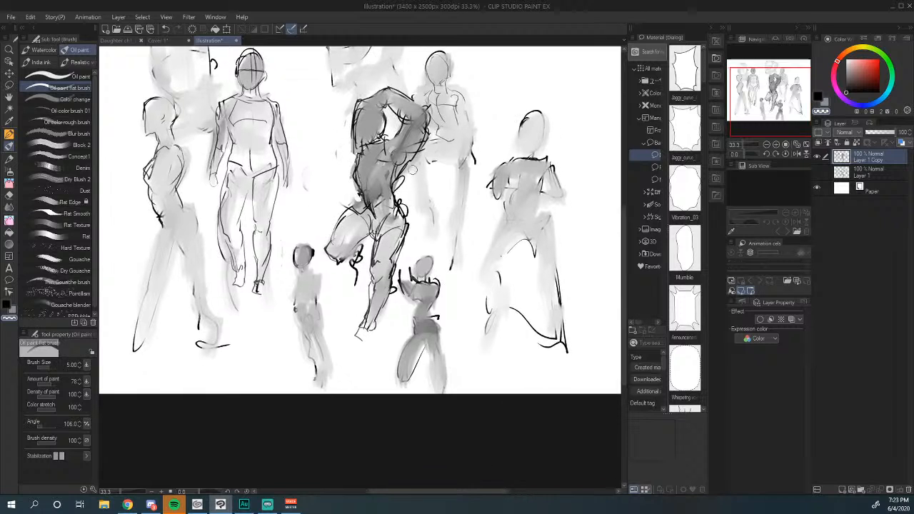
mouse_move(395, 127)
left_mouse_down()
mouse_move(390, 141)
mouse_move(399, 116)
mouse_move(393, 147)
left_mouse_up()
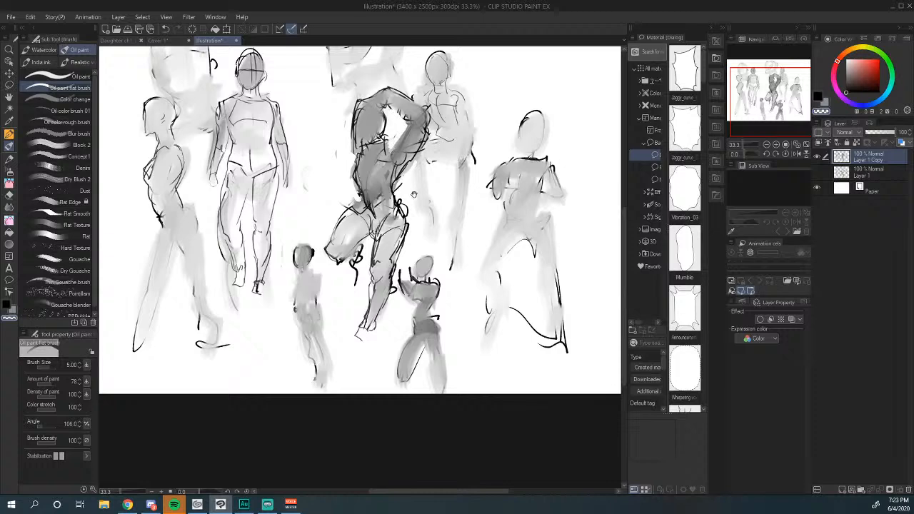
left_click_drag(414, 194, 404, 185)
left_click_drag(352, 241, 346, 320)
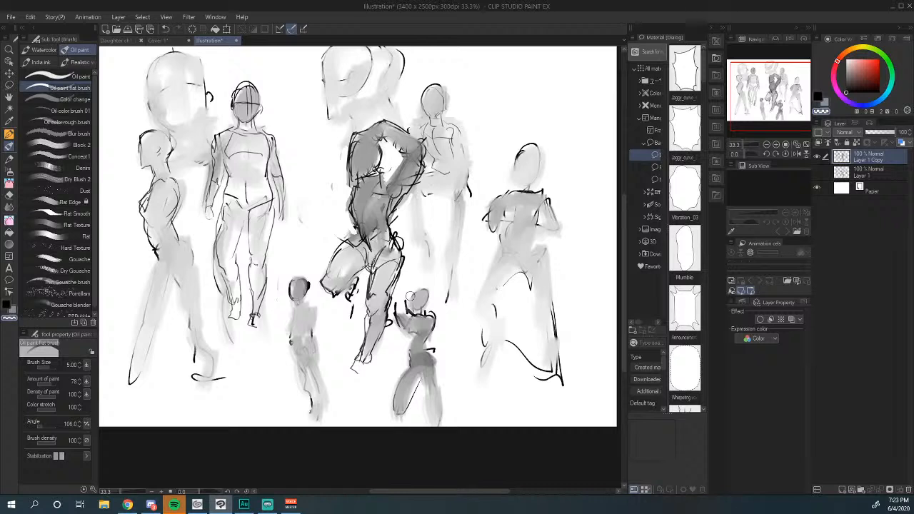
left_click_drag(421, 217, 446, 217)
left_click_drag(256, 211, 205, 250)
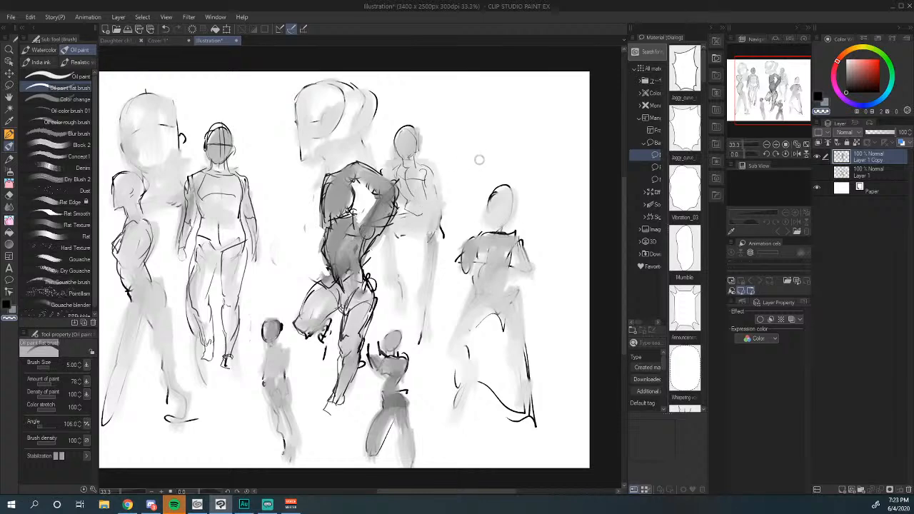
mouse_move(438, 221)
left_mouse_down()
mouse_move(442, 195)
mouse_move(437, 217)
left_mouse_up()
left_click(10, 158)
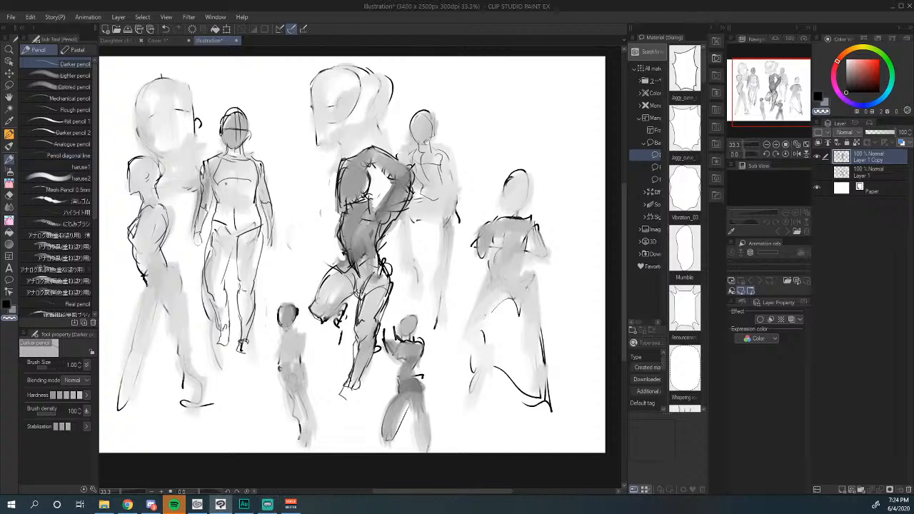
mouse_move(408, 243)
left_mouse_down()
mouse_move(395, 172)
mouse_move(407, 261)
mouse_move(371, 259)
mouse_move(391, 262)
left_mouse_up()
left_click(817, 157)
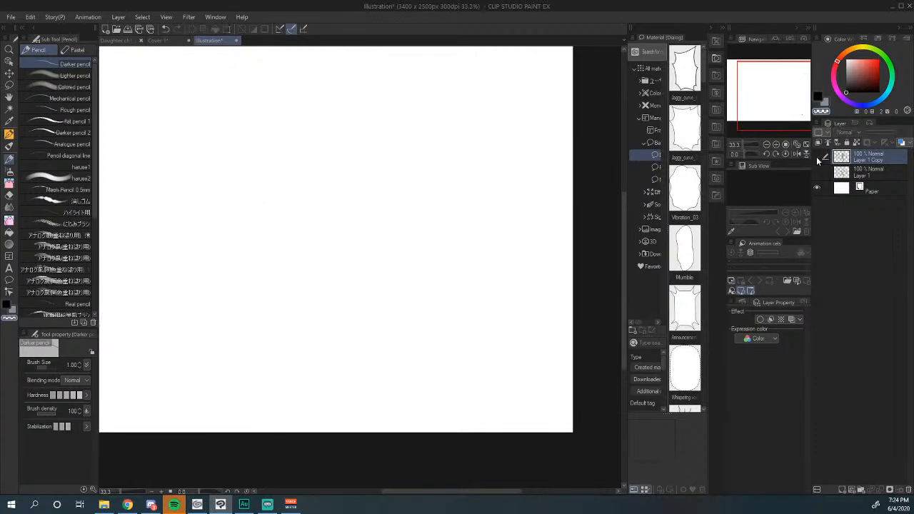
left_click(817, 157)
mouse_move(398, 322)
left_mouse_down()
mouse_move(435, 293)
mouse_move(498, 322)
mouse_move(498, 279)
mouse_move(437, 240)
mouse_move(389, 301)
left_mouse_up()
mouse_move(474, 119)
left_mouse_down()
mouse_move(451, 188)
mouse_move(455, 152)
mouse_move(395, 203)
mouse_move(391, 222)
left_mouse_up()
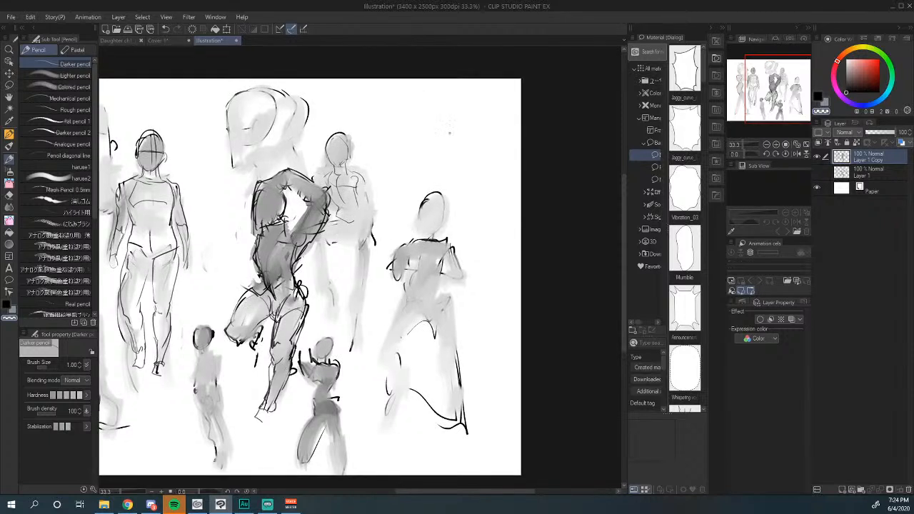
left_click_drag(500, 143, 515, 70)
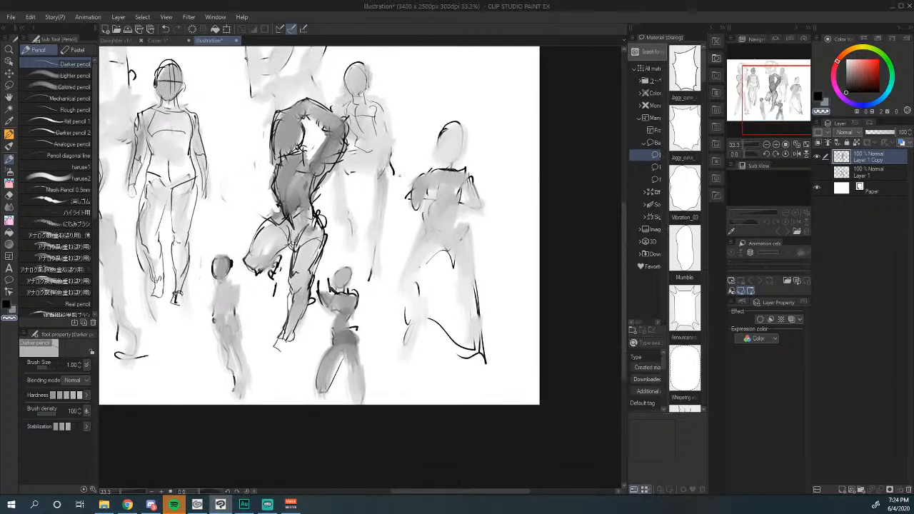
Step: Draw face guidelines and outline the chest and torso of the wide-stance figure in black Darker pencil
left_click(9, 160)
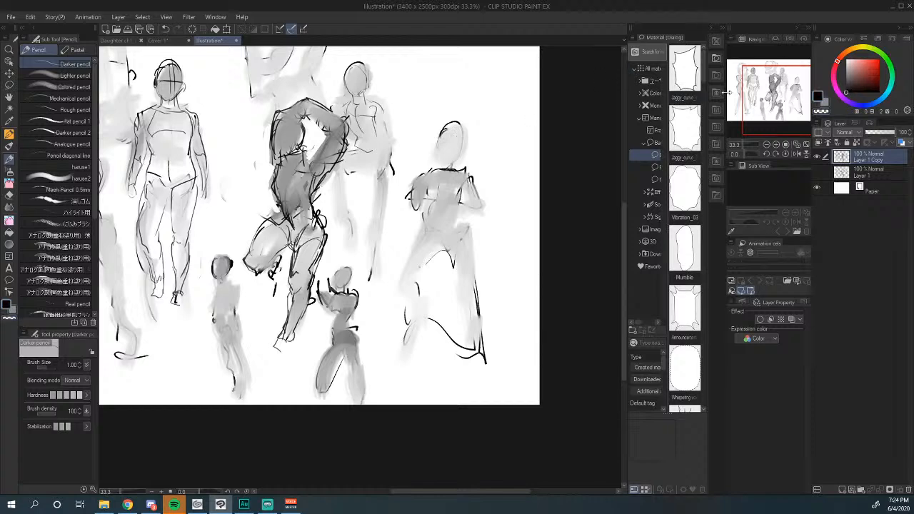
mouse_move(475, 148)
left_mouse_down()
mouse_move(418, 179)
mouse_move(422, 149)
mouse_move(399, 195)
mouse_move(416, 151)
mouse_move(395, 146)
mouse_move(383, 158)
mouse_move(425, 170)
mouse_move(388, 195)
left_mouse_up()
mouse_move(389, 164)
left_mouse_down()
mouse_move(383, 203)
mouse_move(402, 190)
mouse_move(414, 205)
mouse_move(414, 232)
mouse_move(401, 241)
left_mouse_up()
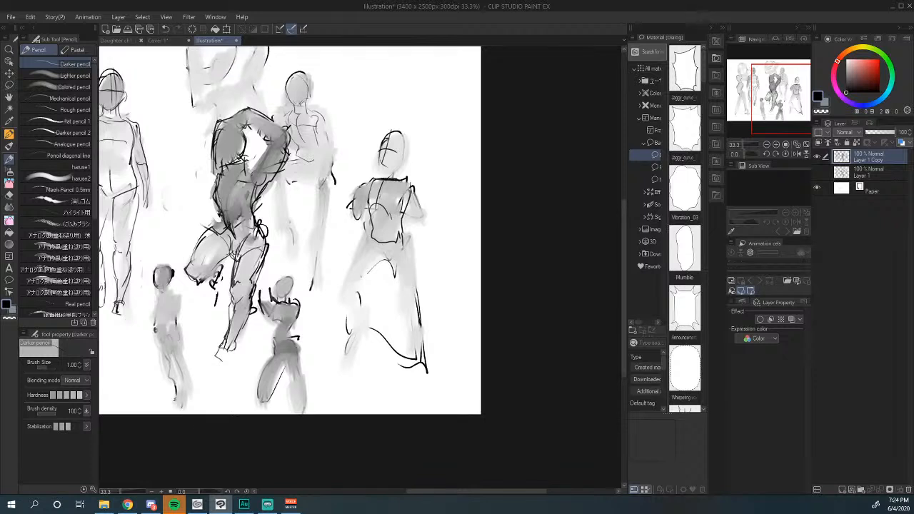
Step: Outline the wide-stance figure's shoulders and bent arms, and add its ear and forearm lines
mouse_move(359, 184)
left_mouse_down()
mouse_move(401, 191)
mouse_move(404, 178)
mouse_move(410, 205)
left_mouse_up()
mouse_move(416, 188)
left_mouse_down()
mouse_move(422, 213)
mouse_move(395, 195)
mouse_move(403, 212)
mouse_move(421, 217)
left_mouse_up()
left_click_drag(403, 265, 443, 248)
mouse_move(433, 172)
left_mouse_down()
mouse_move(441, 177)
mouse_move(426, 192)
mouse_move(442, 199)
left_mouse_up()
left_click_drag(442, 199, 432, 197)
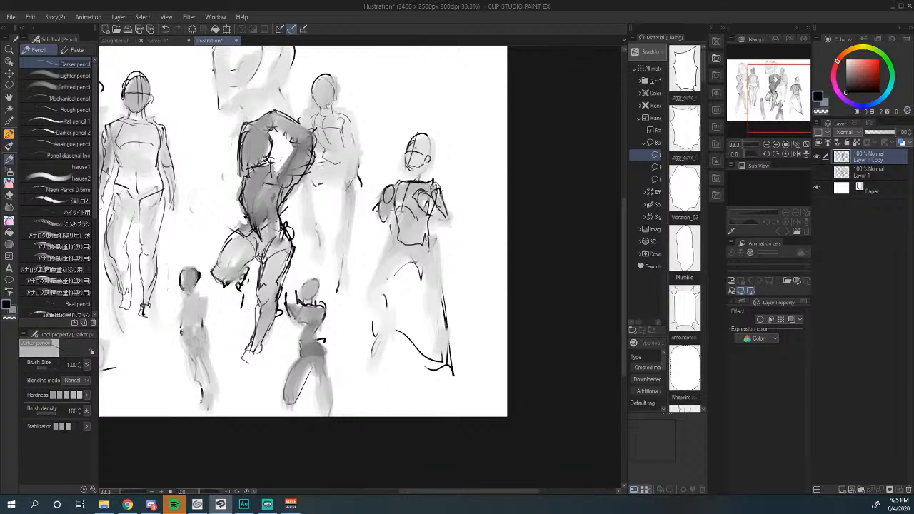
Step: Refine the wide-stance figure's face and neck lines, and outline its thighs and knees in black Darker pencil
left_click_drag(406, 151, 427, 147)
mouse_move(427, 142)
left_mouse_down()
mouse_move(431, 186)
mouse_move(395, 185)
left_mouse_up()
mouse_move(398, 250)
left_mouse_down()
mouse_move(398, 178)
mouse_move(367, 216)
left_mouse_up()
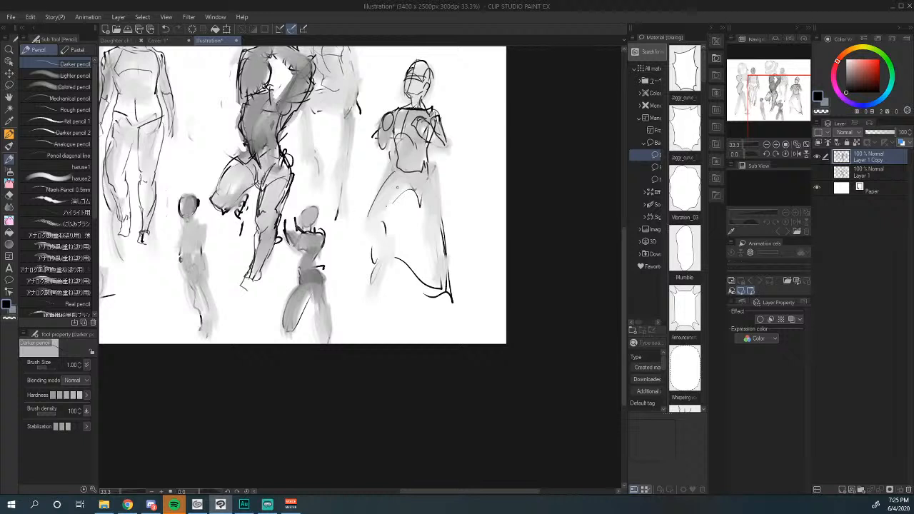
left_click_drag(412, 192, 368, 213)
left_click_drag(414, 193, 423, 224)
left_click_drag(437, 181, 453, 255)
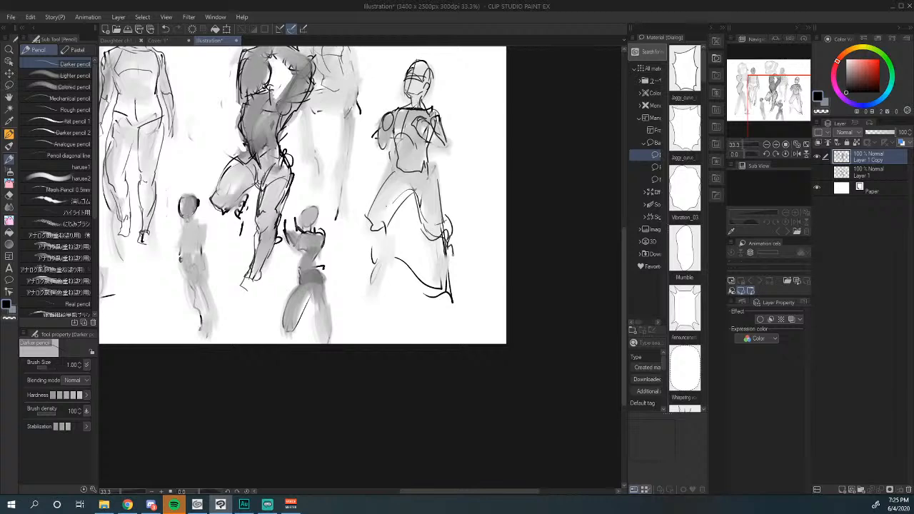
Step: Redraw the outline of the large profile head above the central figure, including its skull, face and jaw
left_click_drag(418, 293, 463, 205)
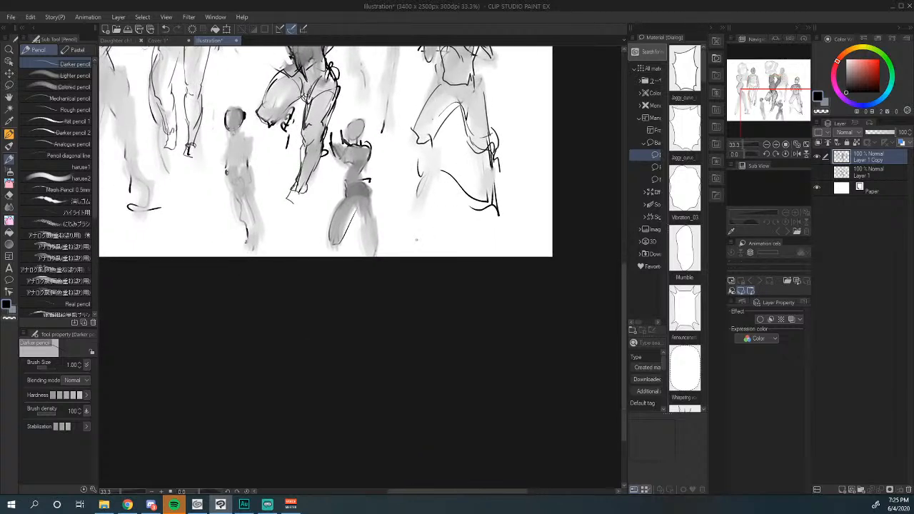
left_click_drag(417, 240, 453, 237)
left_click_drag(371, 218, 375, 461)
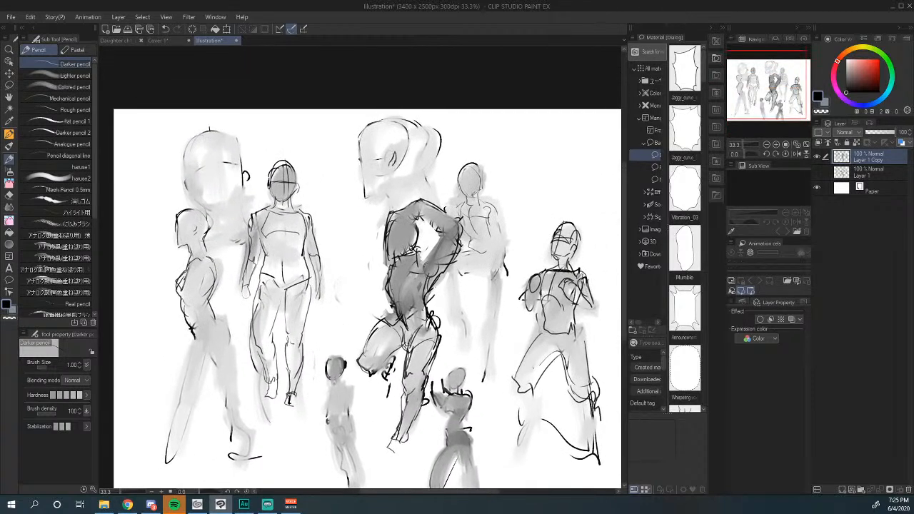
left_click_drag(396, 172, 398, 160)
left_click_drag(366, 186, 397, 171)
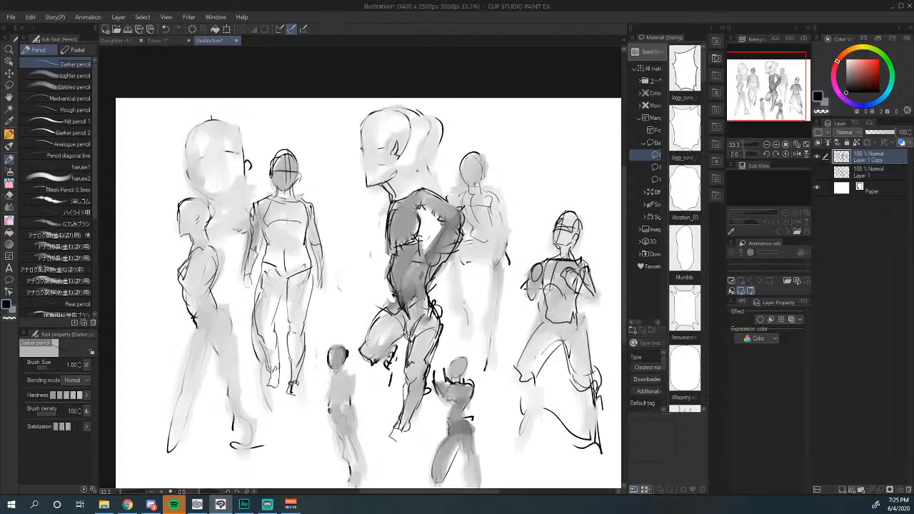
mouse_move(401, 110)
left_mouse_down()
mouse_move(428, 114)
mouse_move(436, 135)
mouse_move(421, 197)
mouse_move(414, 182)
mouse_move(384, 212)
left_mouse_up()
mouse_move(380, 171)
left_mouse_down()
mouse_move(387, 153)
mouse_move(437, 137)
mouse_move(455, 187)
left_mouse_up()
Step: Outline the large profile bust's neck, back, chest and bent arm down to the waist over the central figure
mouse_move(453, 150)
left_mouse_down()
mouse_move(452, 225)
mouse_move(403, 239)
mouse_move(401, 284)
left_mouse_up()
mouse_move(447, 210)
left_mouse_down()
mouse_move(460, 266)
mouse_move(473, 277)
mouse_move(448, 313)
left_mouse_up()
mouse_move(405, 227)
left_mouse_down()
mouse_move(380, 301)
mouse_move(409, 279)
left_mouse_up()
left_click_drag(407, 210, 378, 293)
left_click_drag(413, 218, 372, 194)
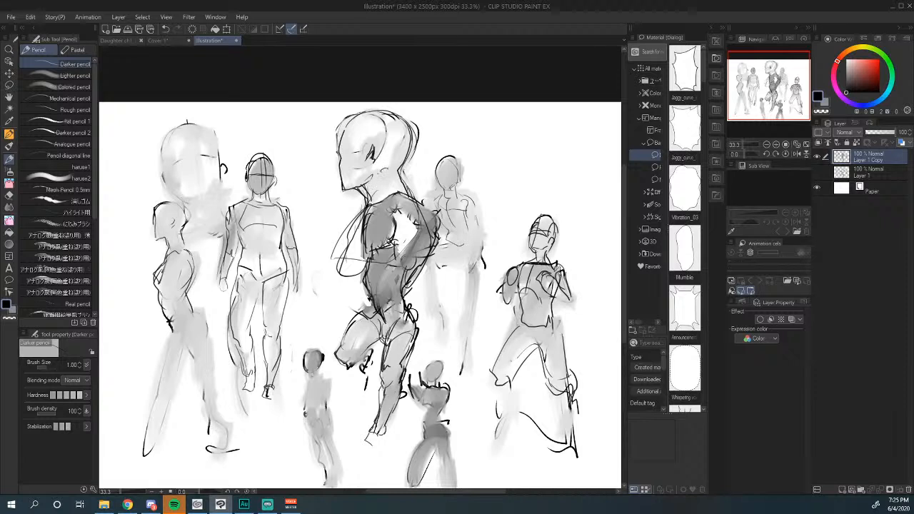
left_click_drag(408, 190, 423, 271)
mouse_move(353, 238)
left_mouse_down()
mouse_move(340, 259)
mouse_move(344, 290)
mouse_move(429, 235)
left_mouse_up()
left_click_drag(410, 284, 466, 210)
mouse_move(409, 241)
left_mouse_down()
mouse_move(462, 205)
mouse_move(427, 243)
left_mouse_up()
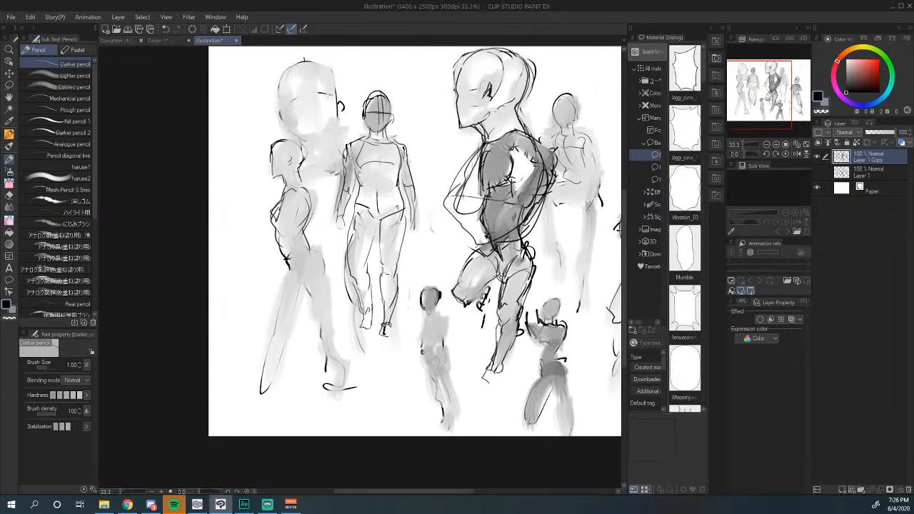
left_click_drag(370, 214, 341, 216)
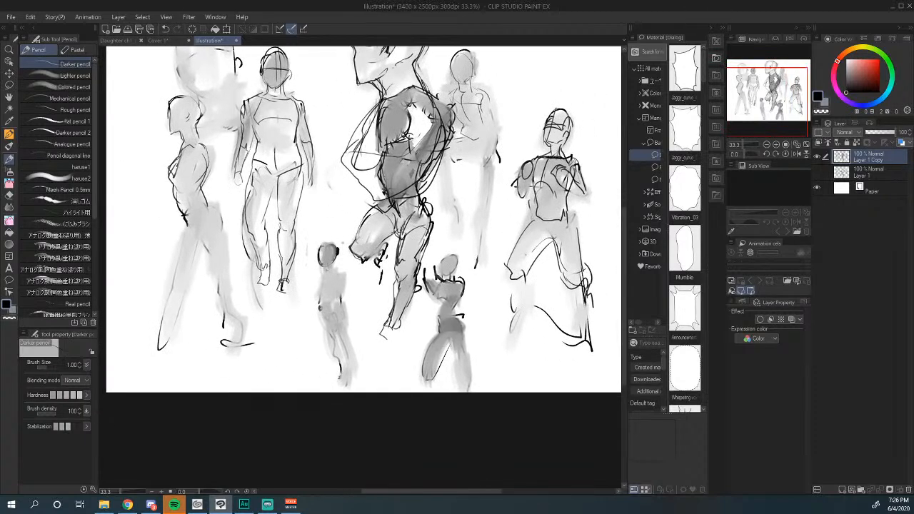
left_click_drag(343, 278, 381, 263)
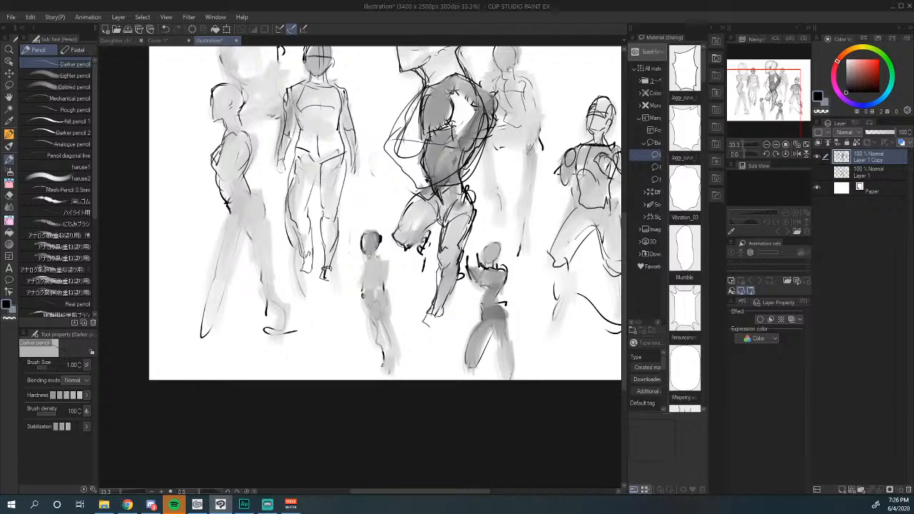
left_click_drag(380, 252, 385, 263)
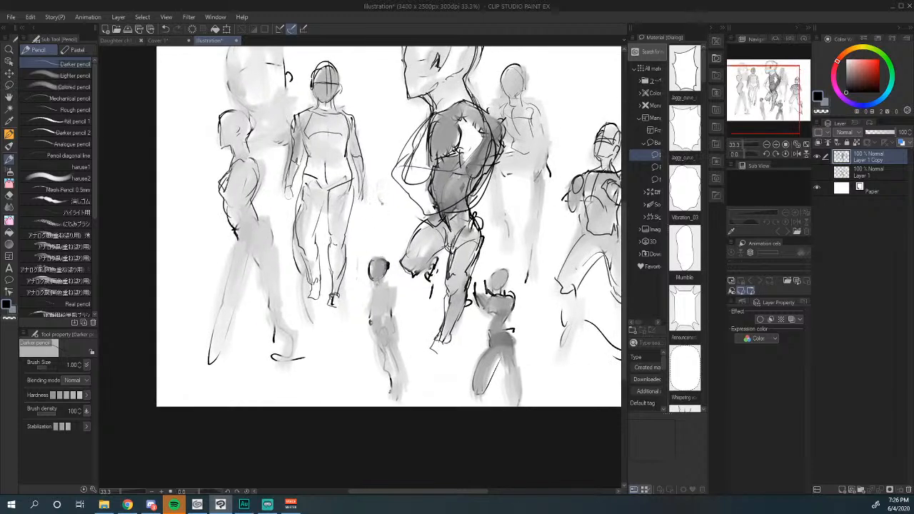
left_click_drag(396, 230, 298, 259)
mouse_move(438, 223)
left_mouse_down()
mouse_move(364, 286)
mouse_move(339, 280)
mouse_move(436, 231)
left_mouse_up()
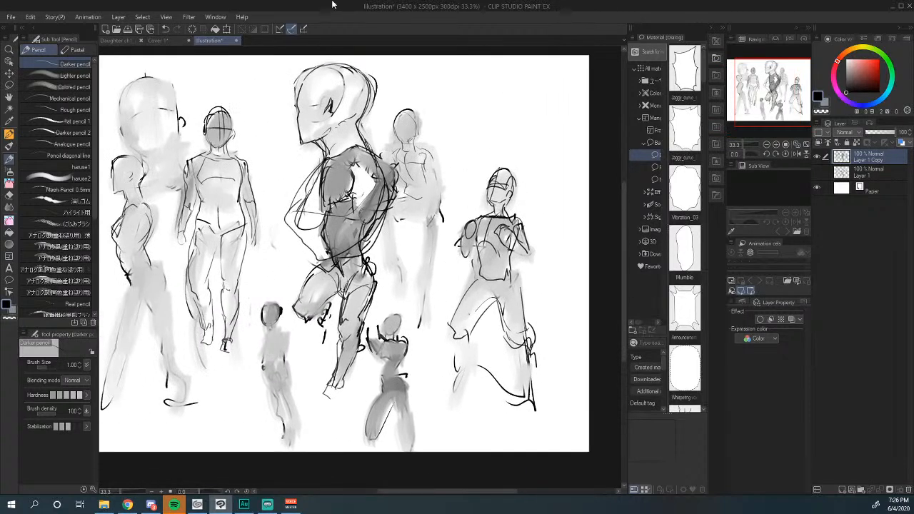
left_click_drag(253, 113, 296, 103)
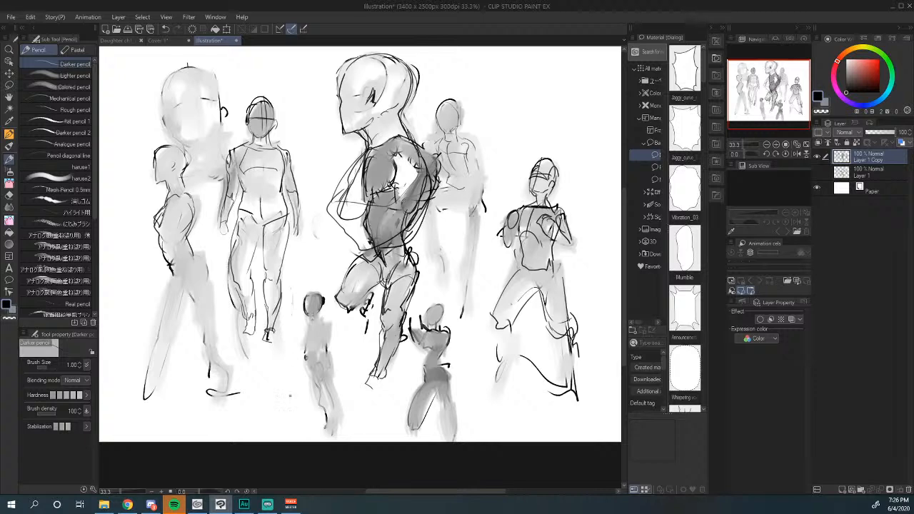
Step: Switch to CLIP STUDIO's list of saved works and open Dey_5_26_2020 in PAINT
left_click(197, 505)
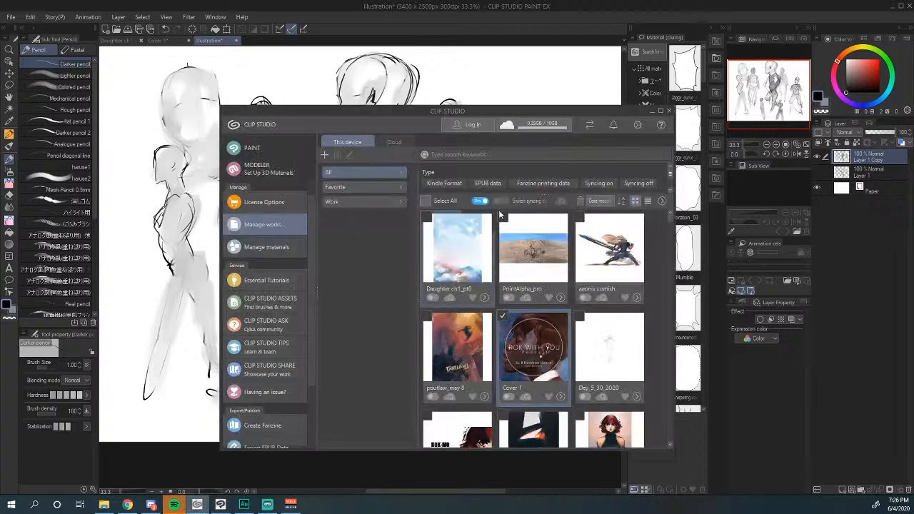
left_click_drag(552, 118, 393, 71)
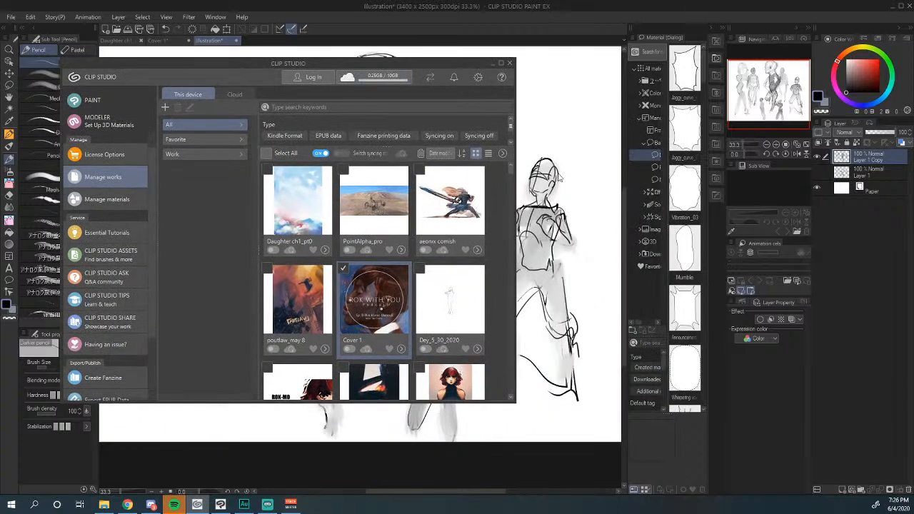
mouse_move(510, 171)
left_mouse_down()
mouse_move(508, 184)
mouse_move(509, 170)
left_mouse_up()
left_click(451, 381)
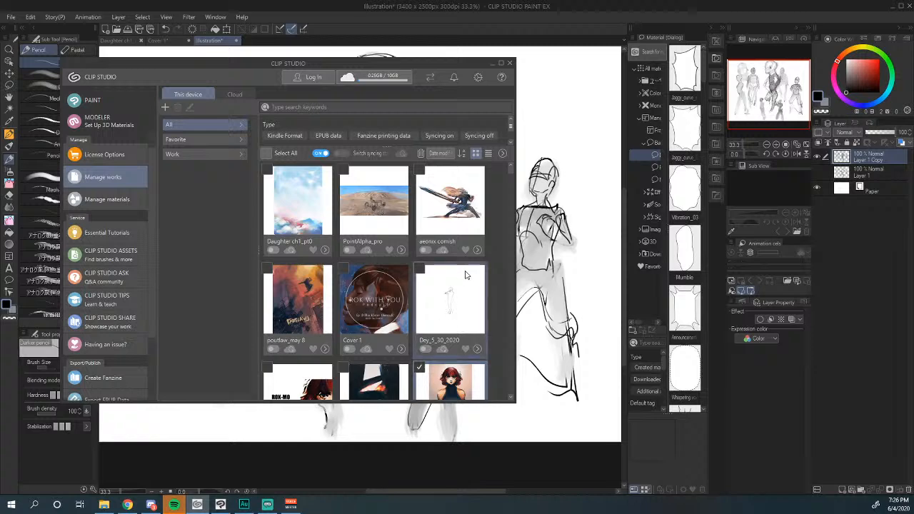
left_click(451, 381)
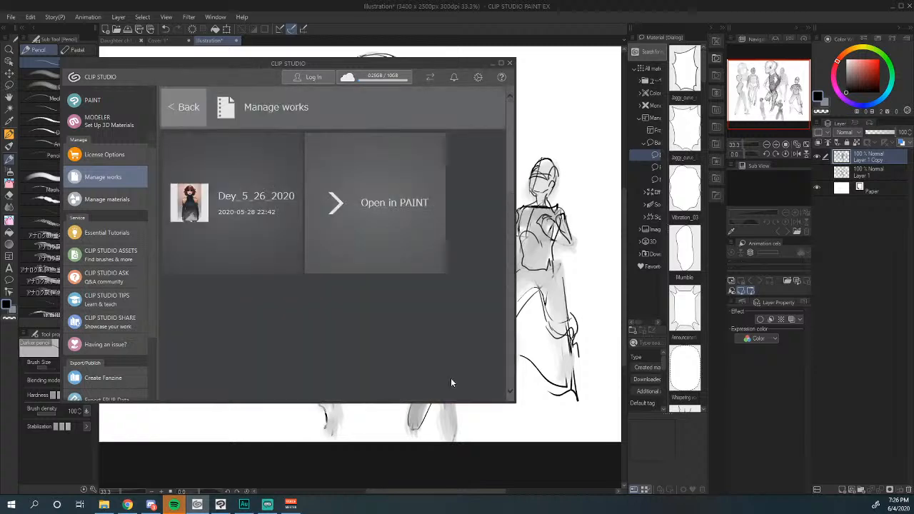
left_click(393, 208)
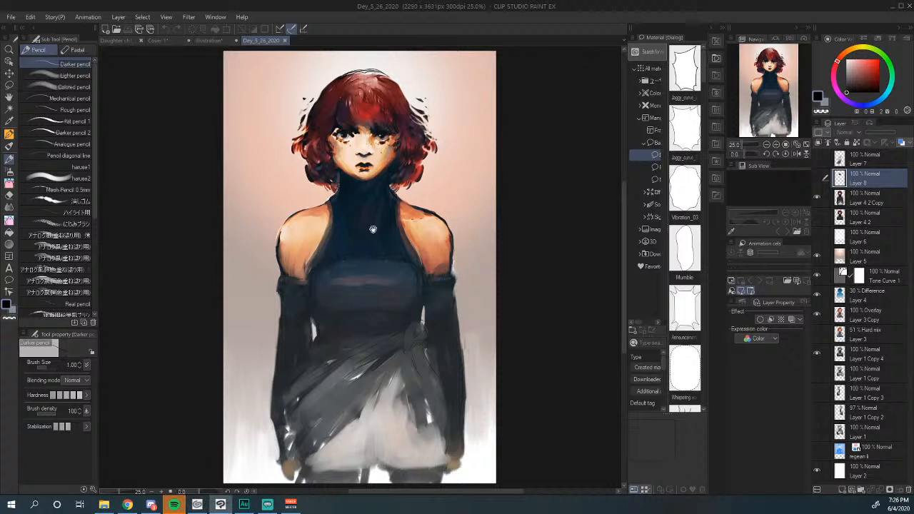
mouse_move(371, 230)
left_mouse_down()
mouse_move(387, 306)
mouse_move(634, 300)
mouse_move(324, 271)
mouse_move(390, 257)
left_mouse_up()
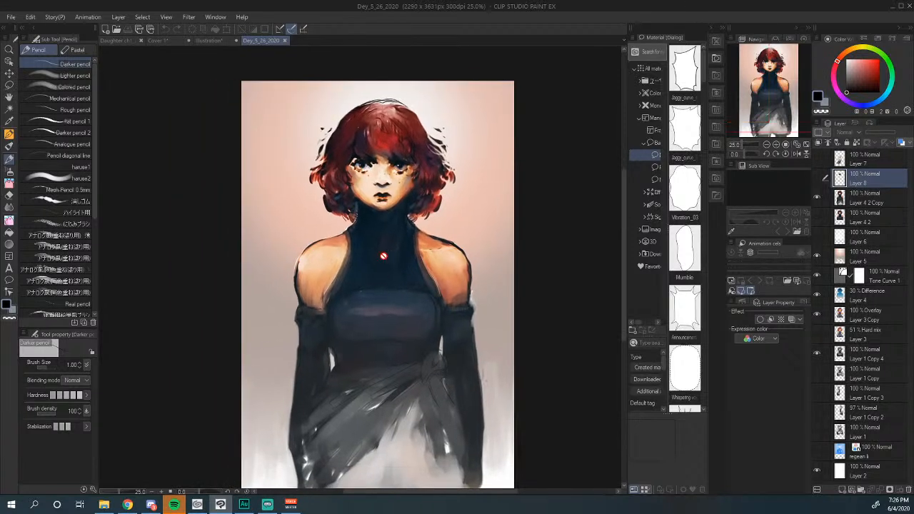
left_click_drag(377, 298, 394, 290)
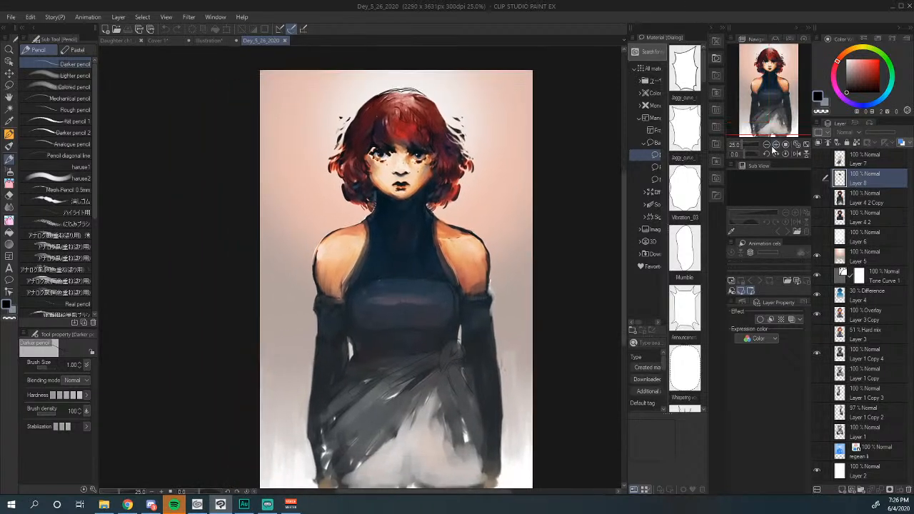
left_click(776, 145)
left_click(766, 145)
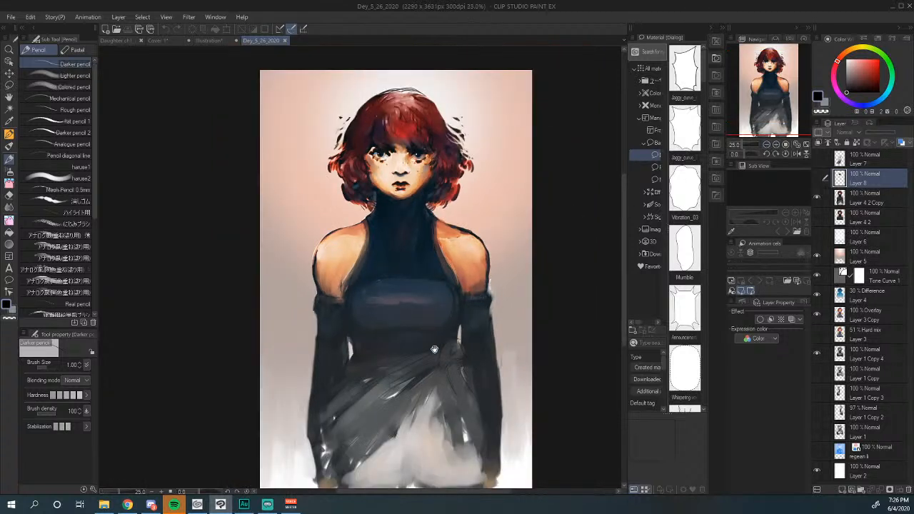
left_click_drag(435, 349, 366, 326)
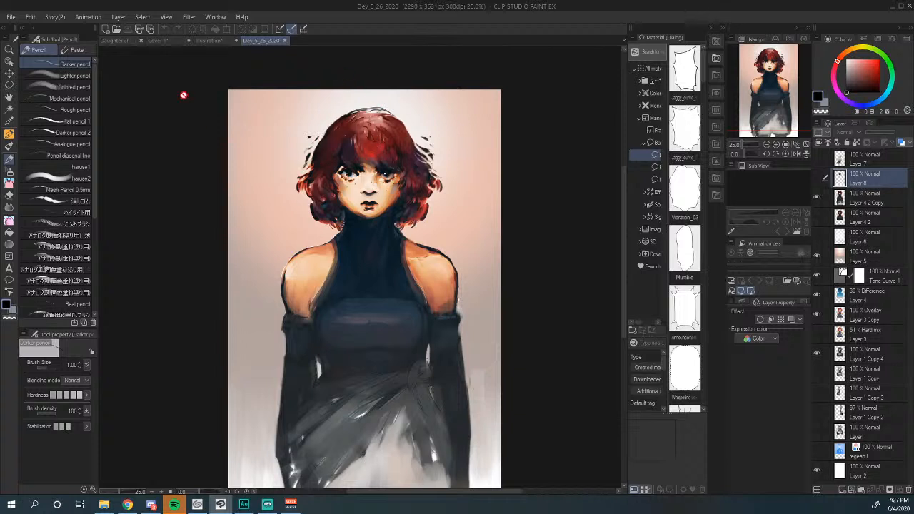
Step: Extend the canvas upward above the red-haired character to a height of about 5330 px
left_click(30, 18)
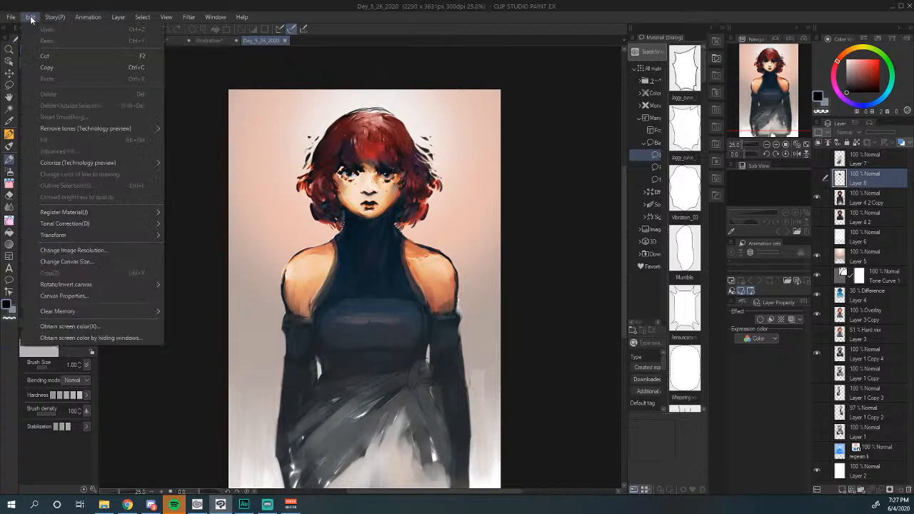
left_click(152, 263)
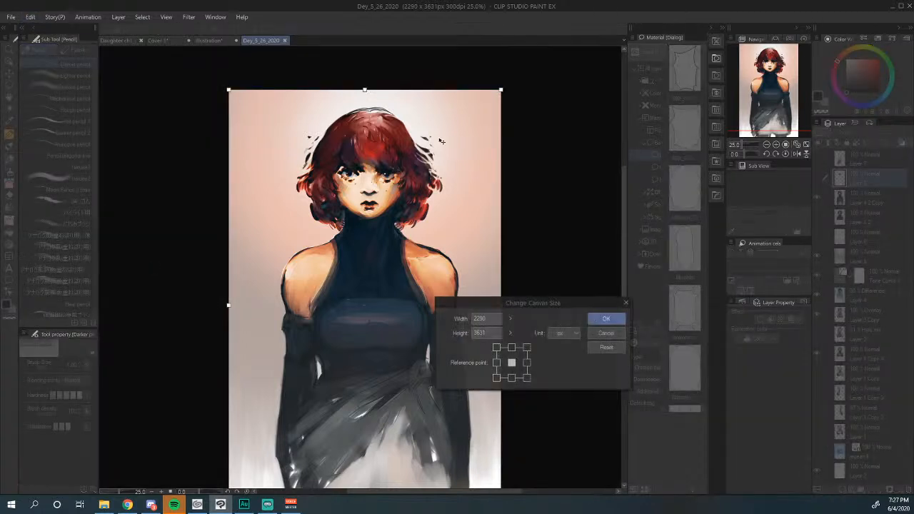
left_click(765, 145)
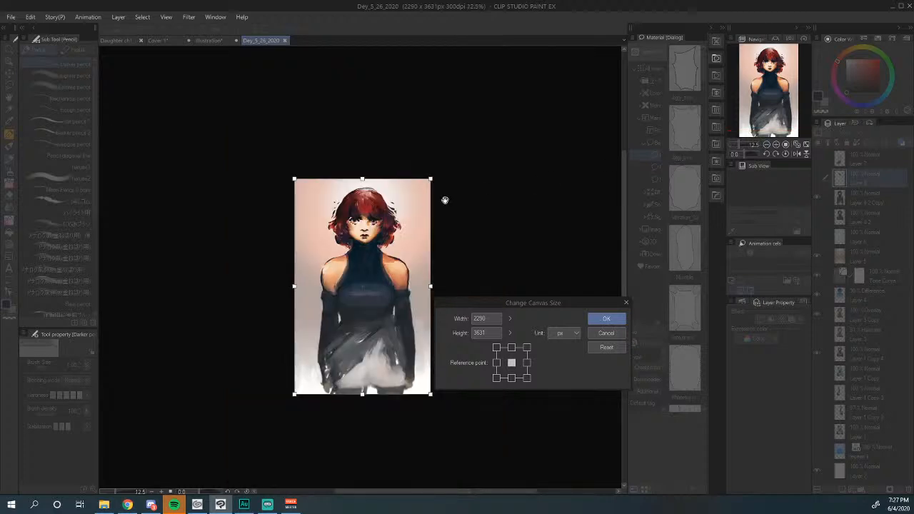
left_click_drag(362, 178, 364, 77)
left_click(606, 319)
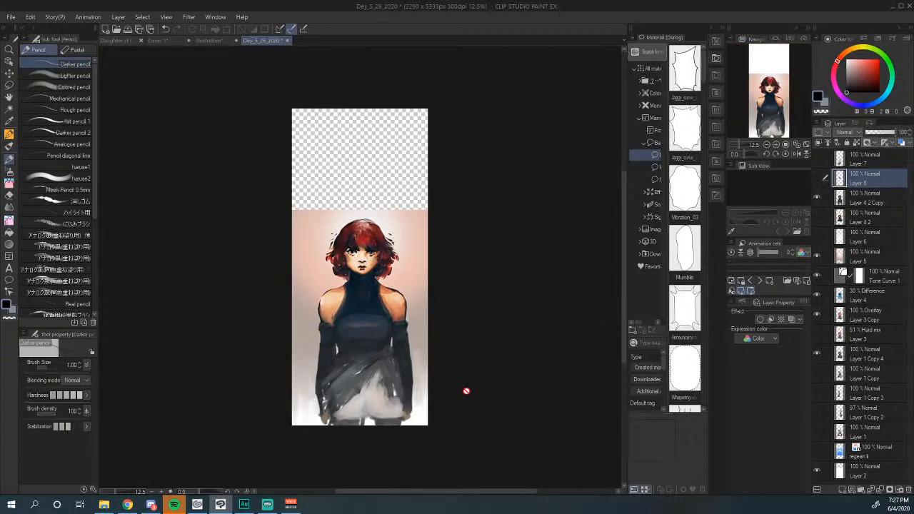
Step: Add a new raster layer and move it directly above the bottom layer, beneath the regean li layer
left_click_drag(490, 351, 483, 367)
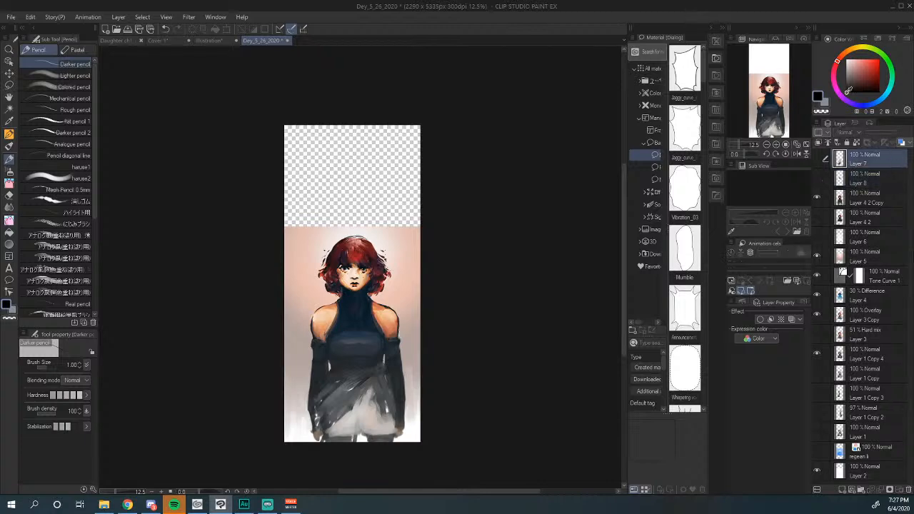
left_click_drag(677, 12, 614, 95)
double_click(614, 95)
left_click(843, 490)
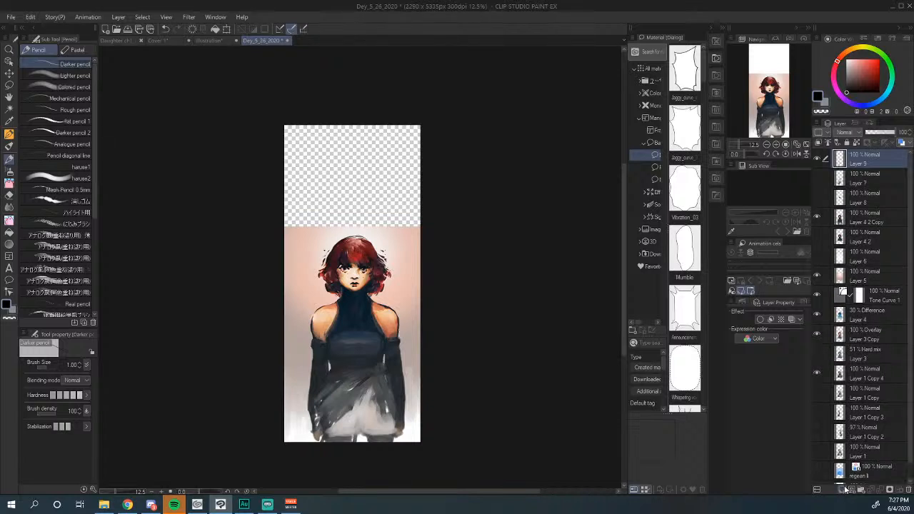
left_click_drag(429, 208, 465, 197)
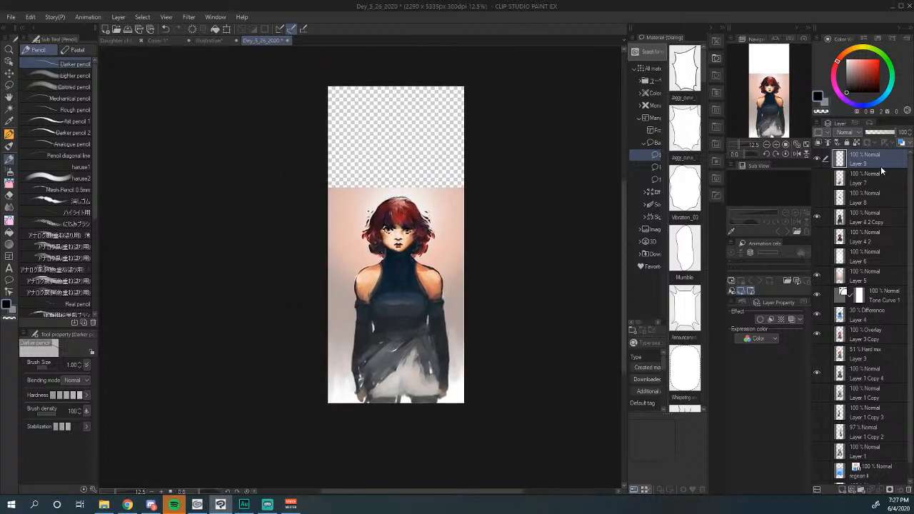
scroll(875, 215, "down", 1)
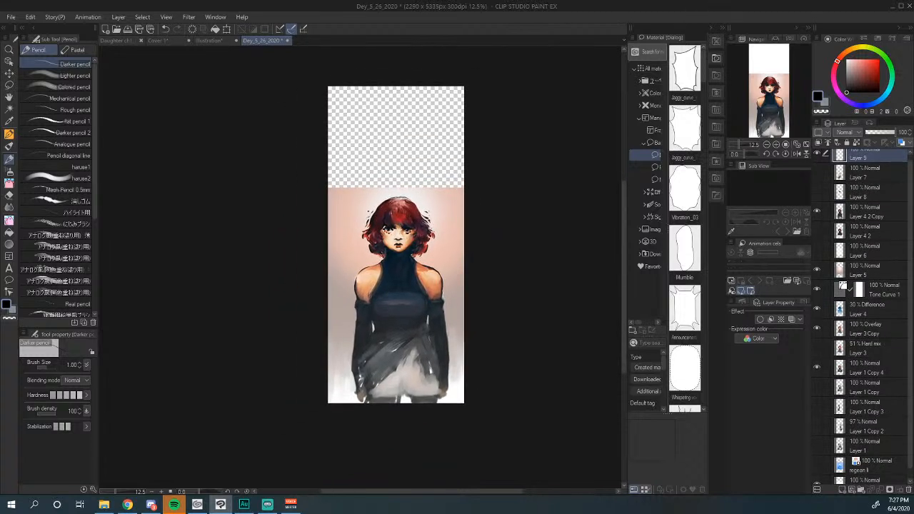
left_click_drag(879, 165, 876, 465)
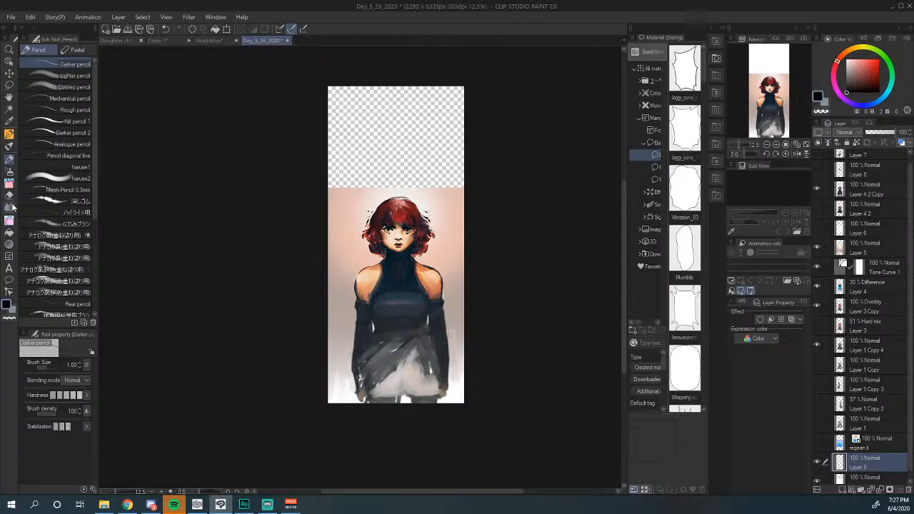
Step: Fill the new layer with white using the Fill tool
left_click(10, 233)
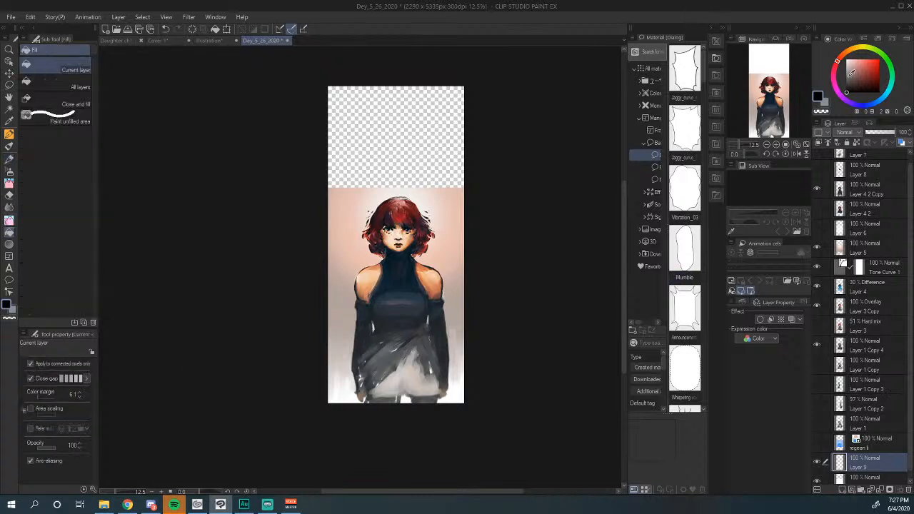
key("x")
left_click(434, 158)
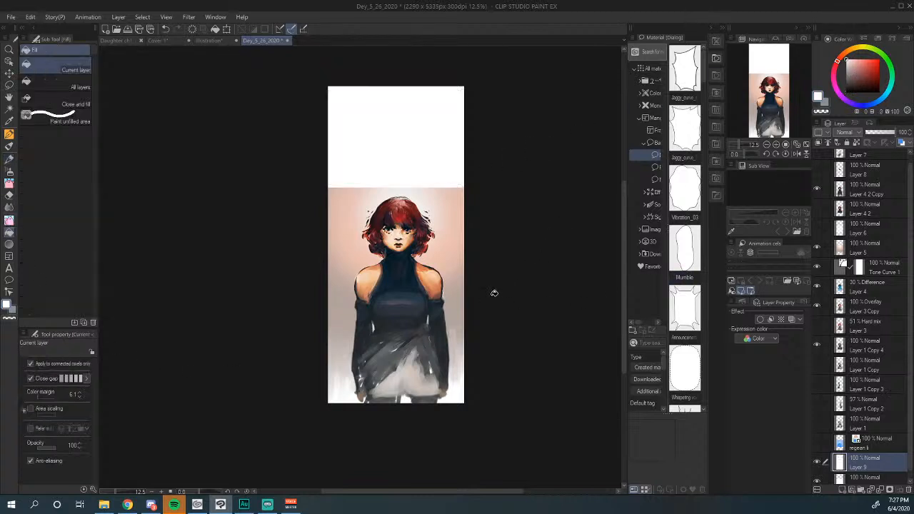
left_click_drag(596, 333, 592, 326)
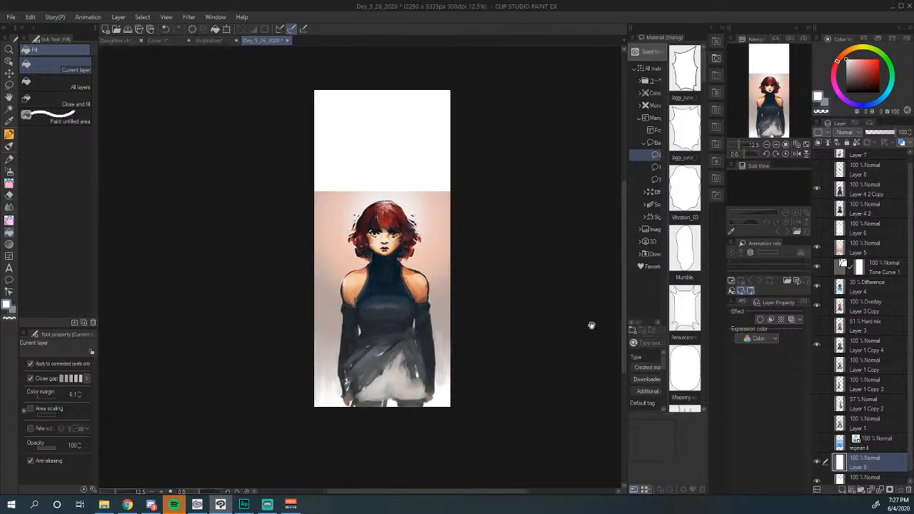
Step: Hide the peach background on Layer 5 and the Tone Curve 1 layer behind the red-haired character
left_click(818, 248)
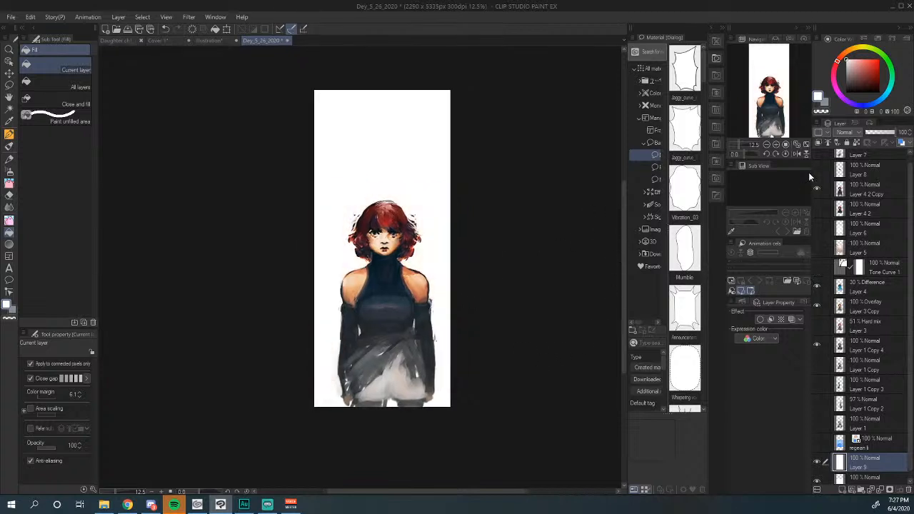
left_click_drag(478, 305, 515, 317)
left_click(777, 144)
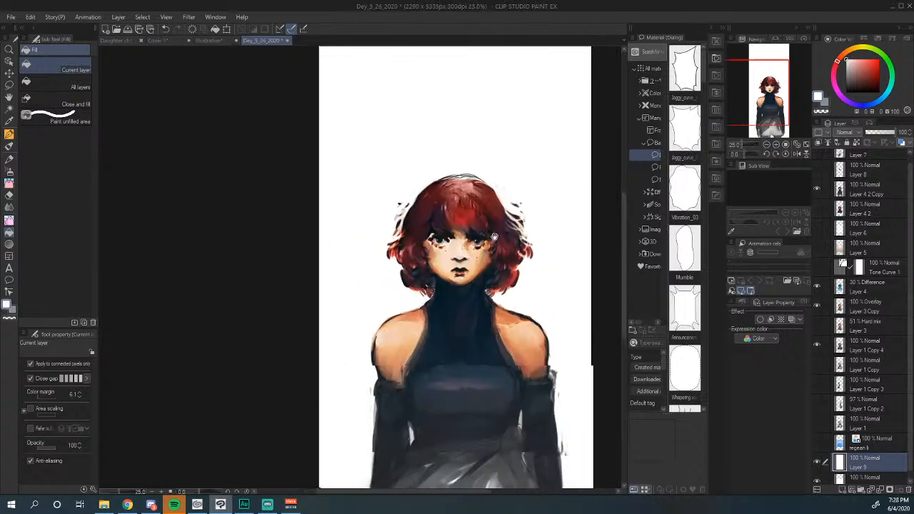
Step: Examine the red-haired character's hair, face and upper body against the plain white background at several magnifications
left_click_drag(421, 270, 427, 300)
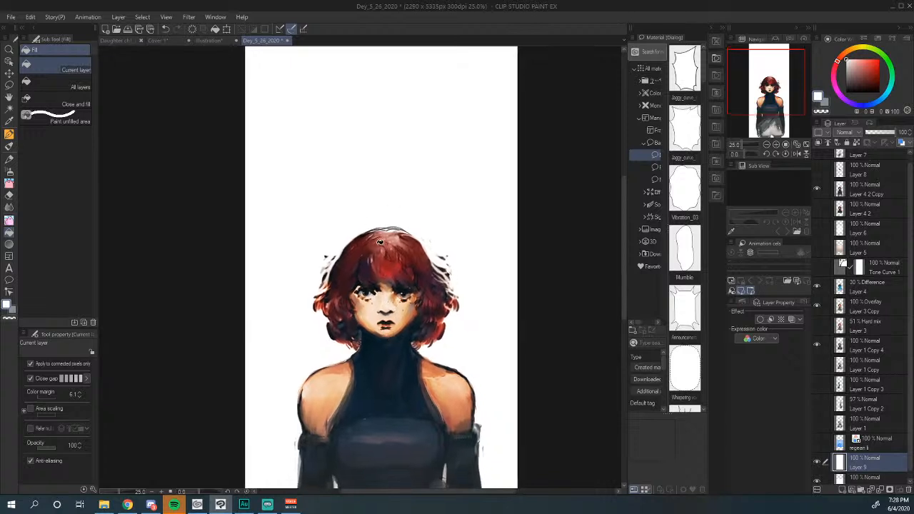
left_click_drag(383, 350, 397, 299)
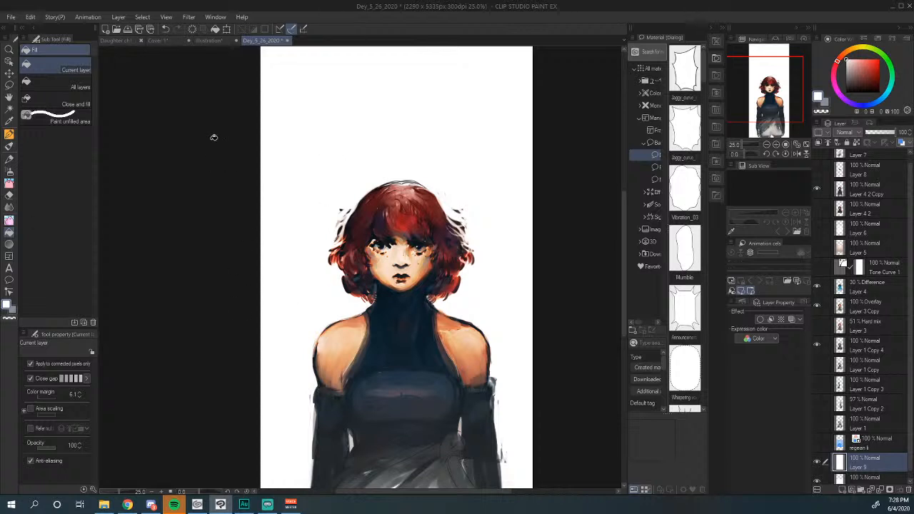
scroll(214, 137, "down", 1)
scroll(213, 137, "up", 2)
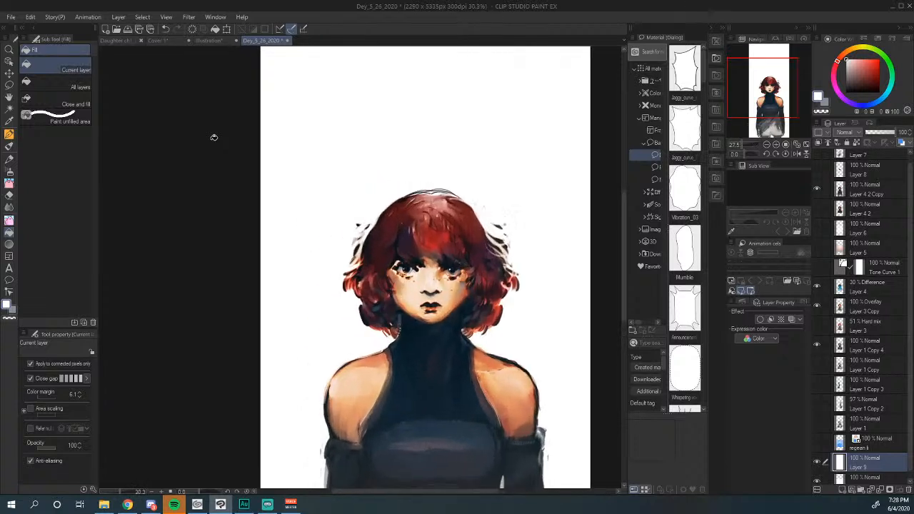
scroll(213, 137, "up", 2)
scroll(214, 137, "down", 2)
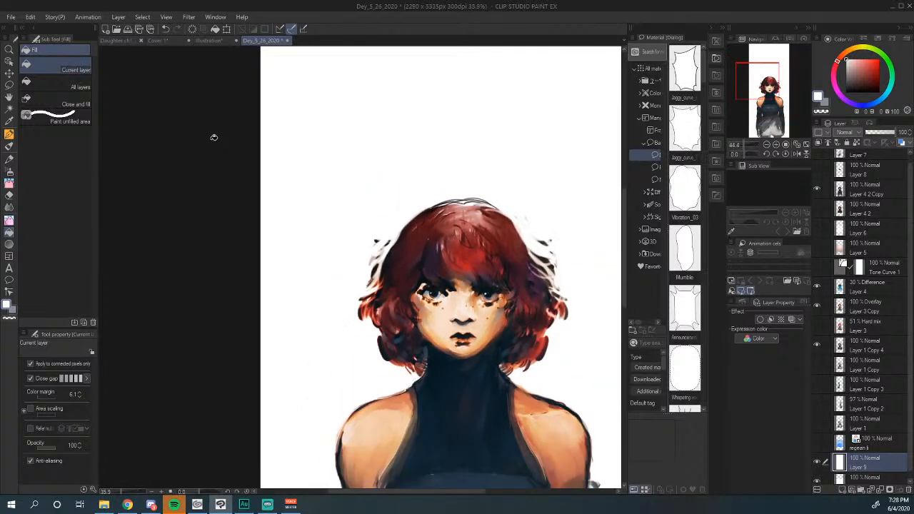
scroll(443, 284, "down", 1)
scroll(443, 284, "up", 1)
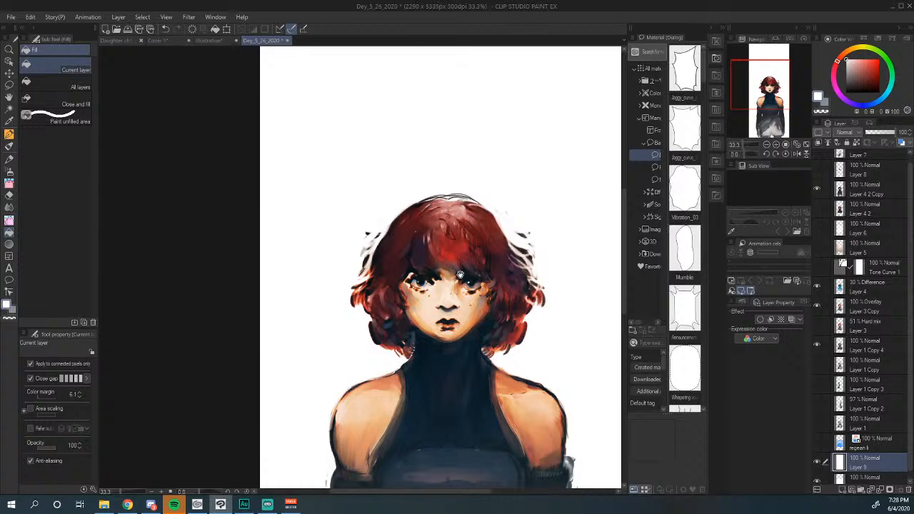
left_click_drag(464, 284, 451, 205)
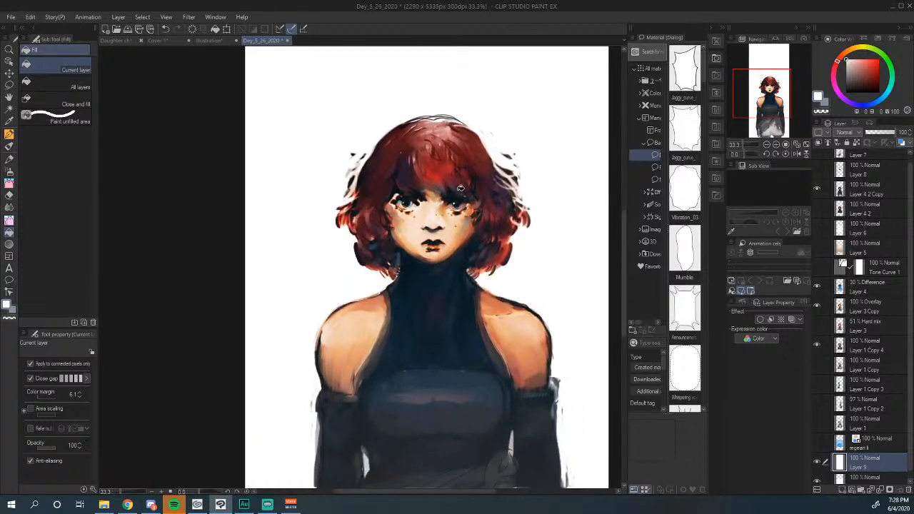
left_click_drag(419, 293, 369, 259)
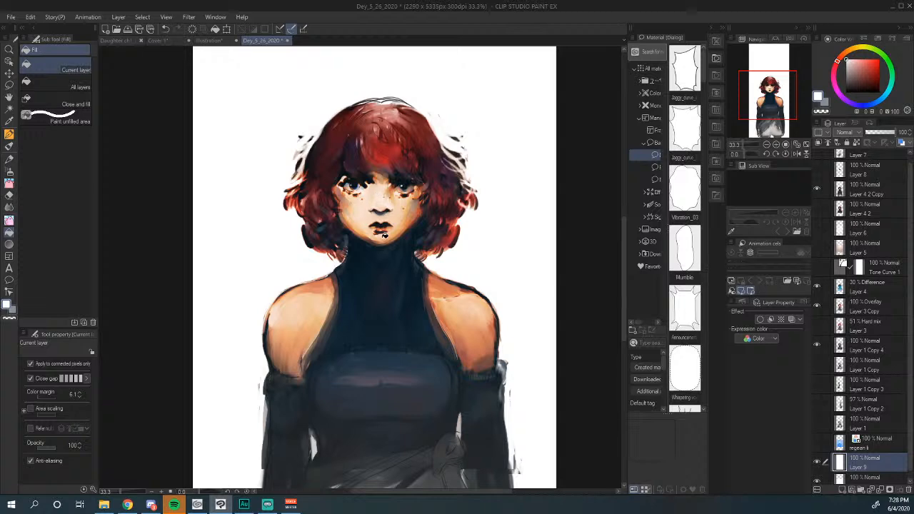
Step: Switch to the CLIP STUDIO works library, find the dey_1_22_20_cellphone drawing and open it for painting
left_click(221, 505)
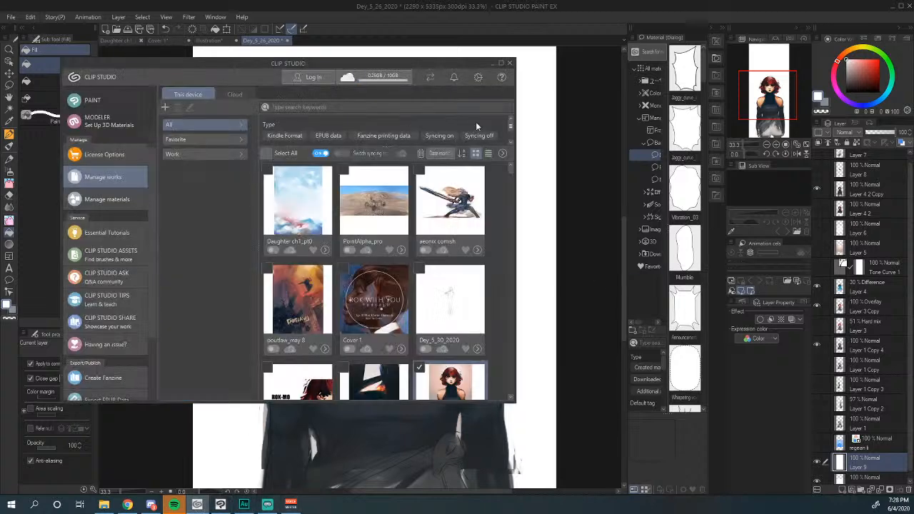
left_click_drag(507, 168, 506, 226)
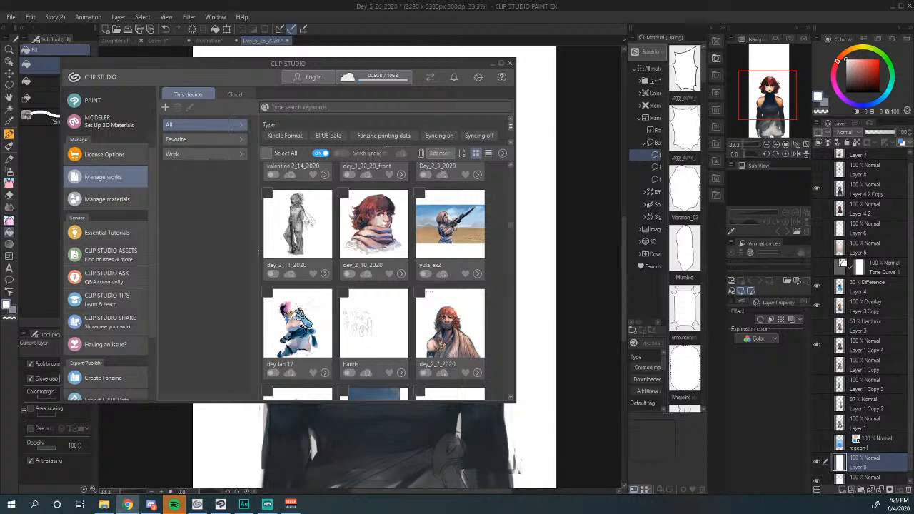
left_click(625, 227)
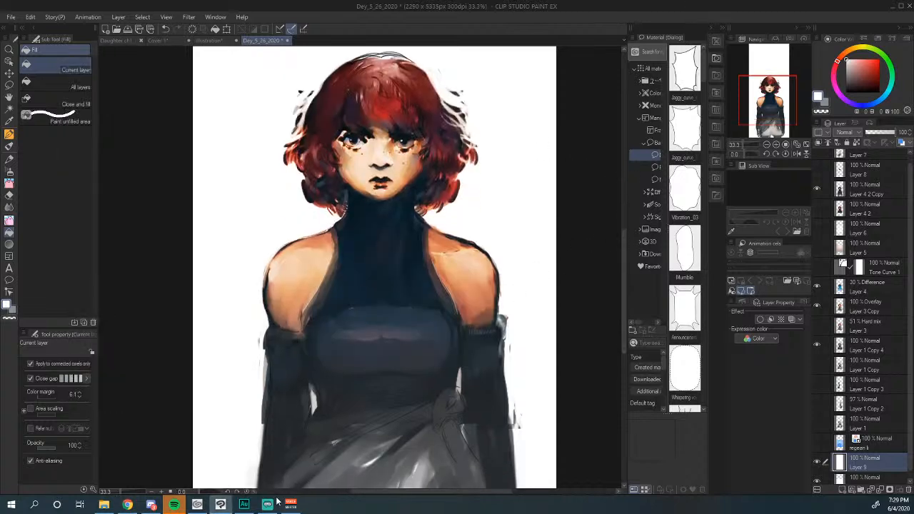
left_click(198, 505)
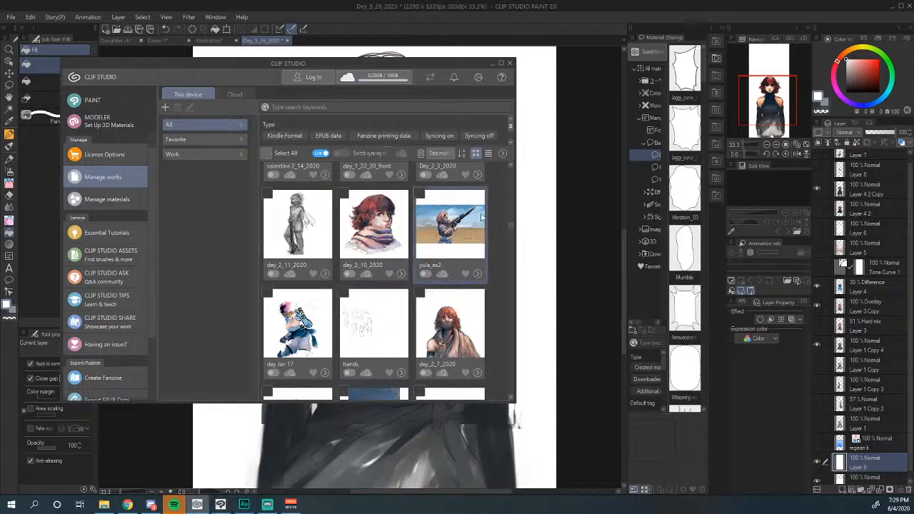
scroll(510, 230, "down", 5)
mouse_move(509, 236)
left_mouse_down()
mouse_move(507, 249)
mouse_move(507, 235)
mouse_move(500, 245)
left_mouse_up()
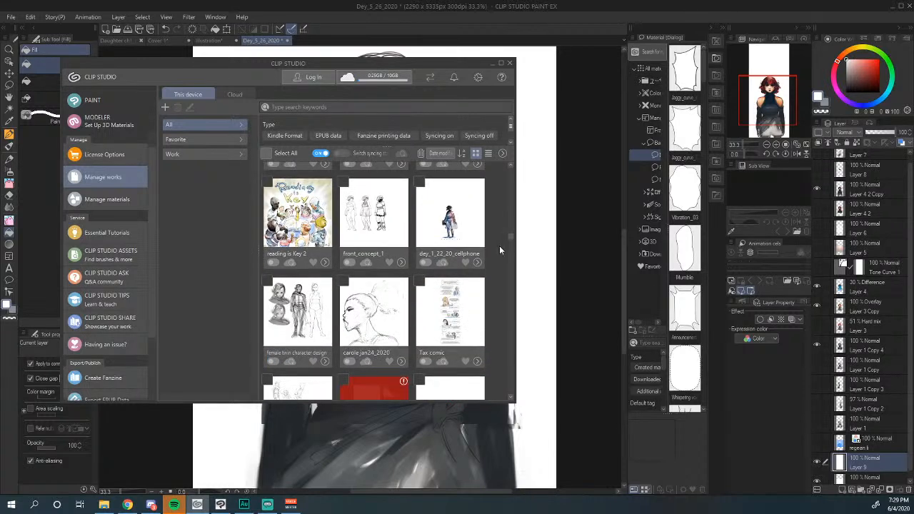
left_click(452, 222)
left_click(361, 200)
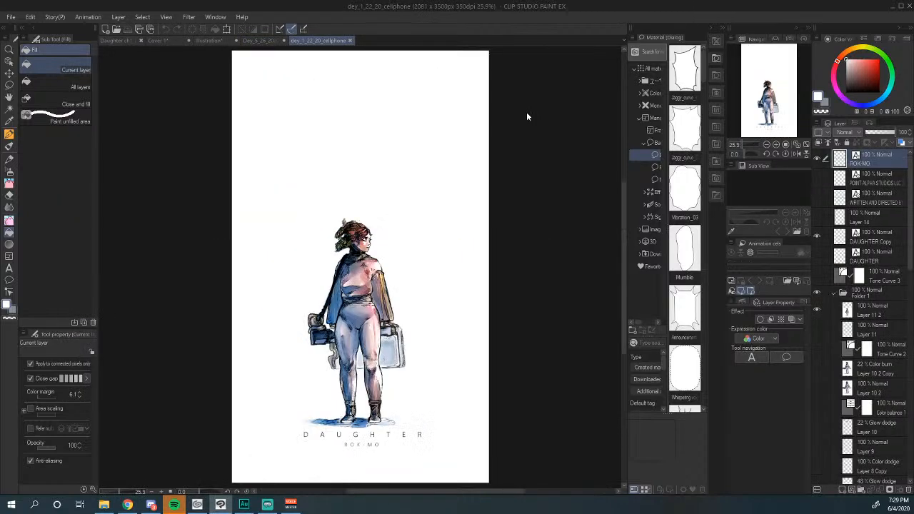
Step: Examine the dey_1_22_20_cellphone figure up close and compare it with the full red-haired character in Dey_5_26_2020
left_click(777, 145)
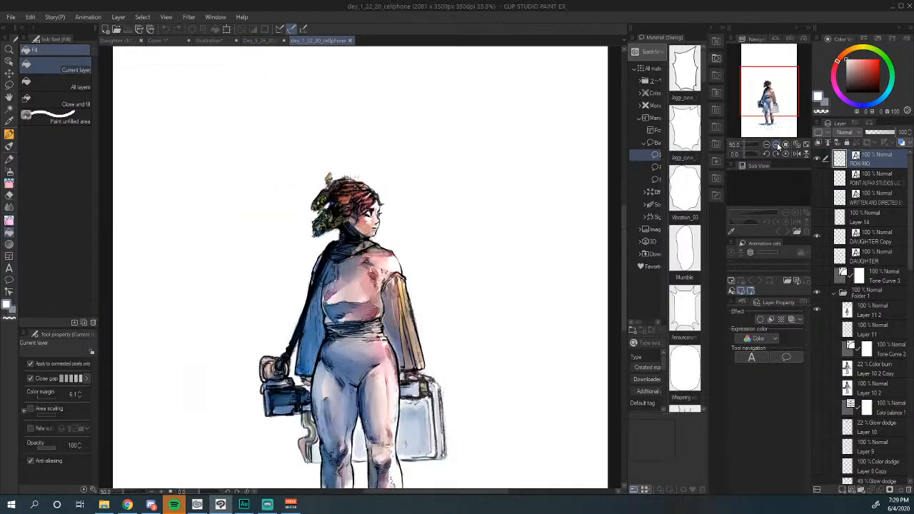
left_click(777, 145)
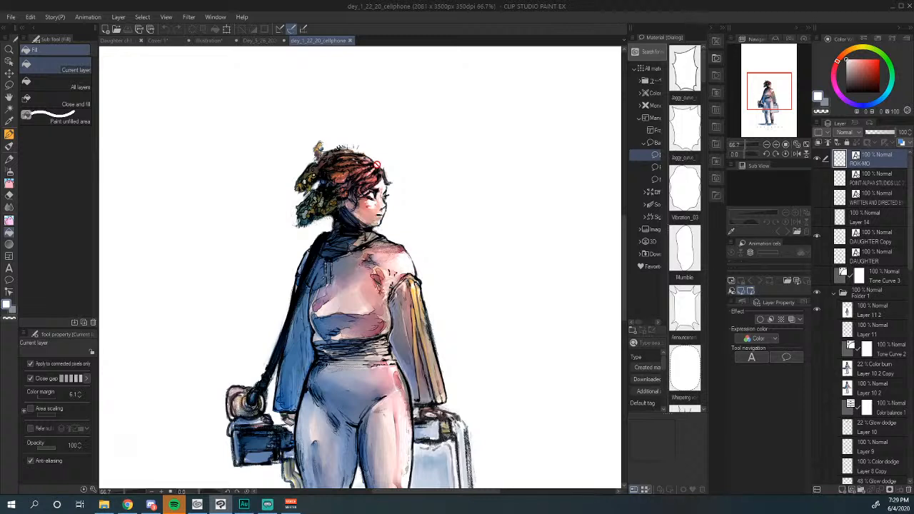
left_click(261, 40)
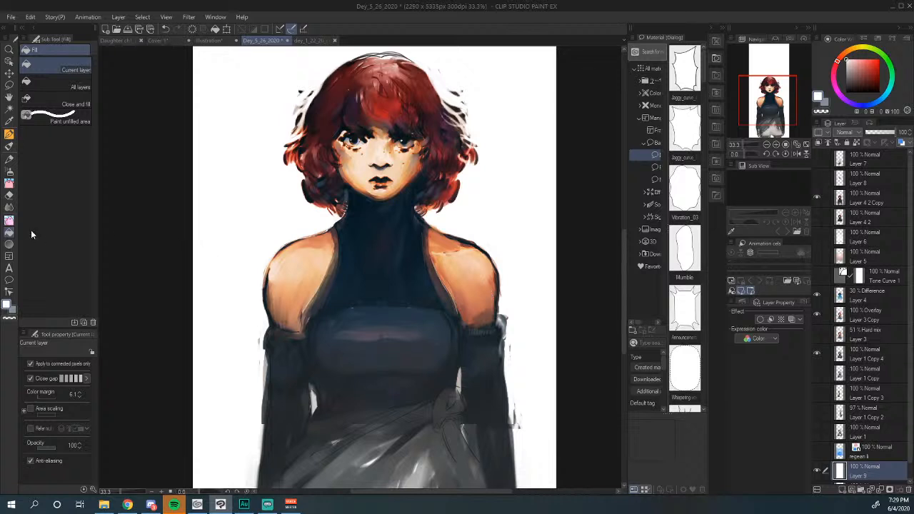
scroll(386, 221, "down", 1)
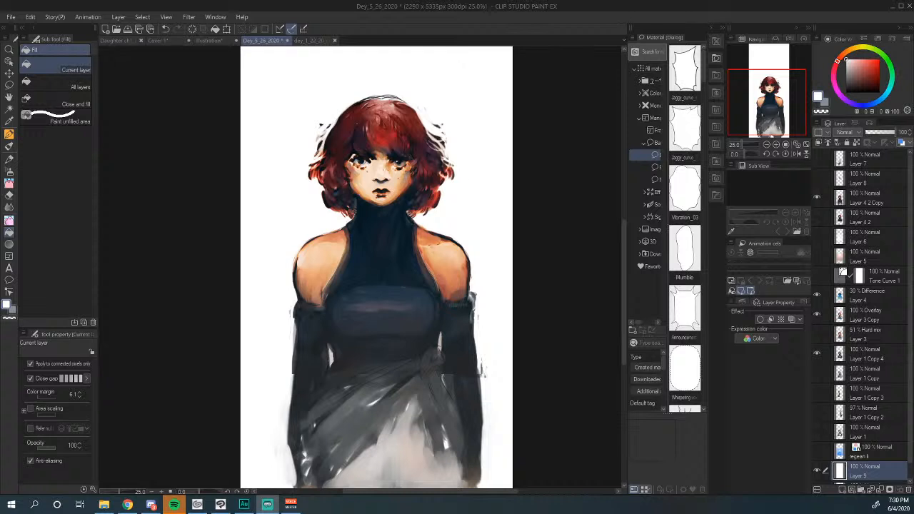
left_click(315, 41)
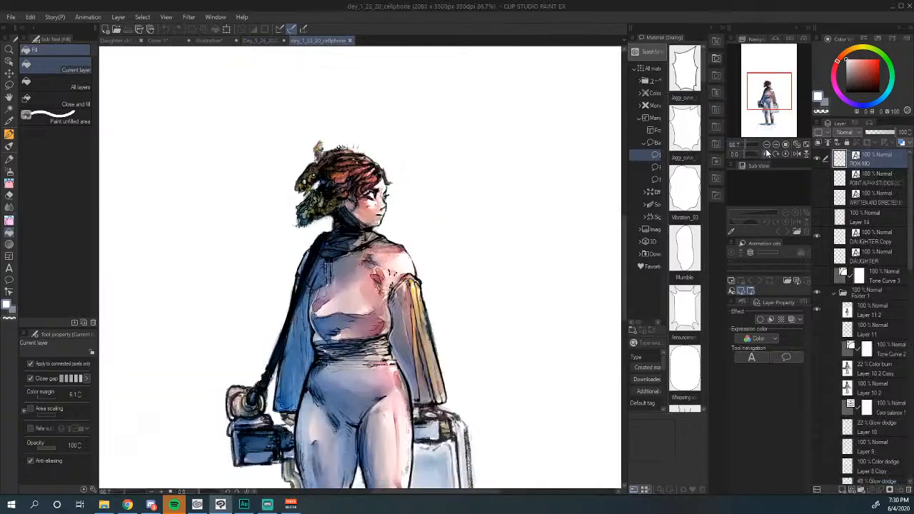
key("ctrl+minus")
left_click(274, 40)
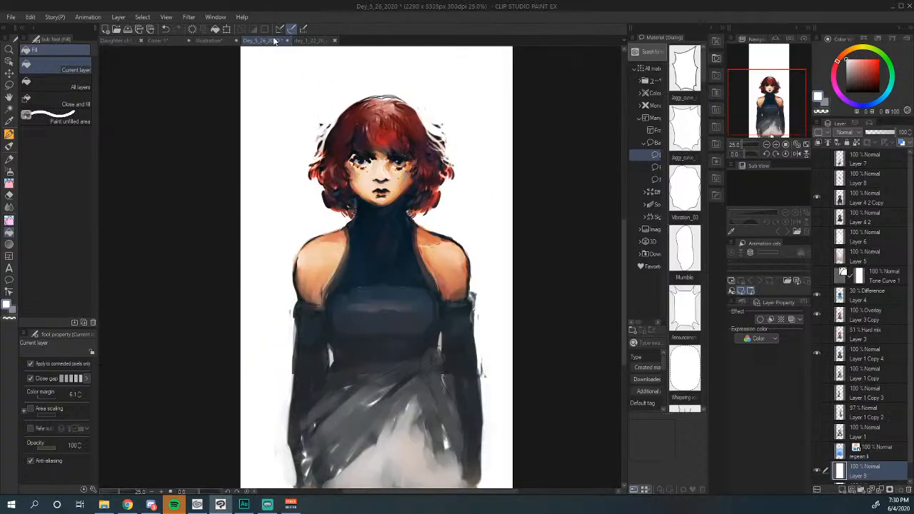
left_click_drag(423, 262, 459, 220)
left_click_drag(412, 296, 379, 273)
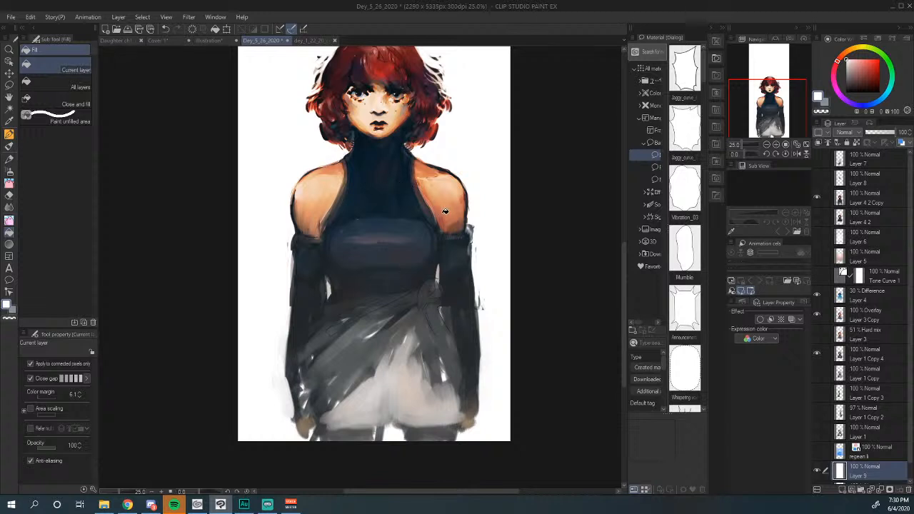
left_click_drag(410, 225, 418, 249)
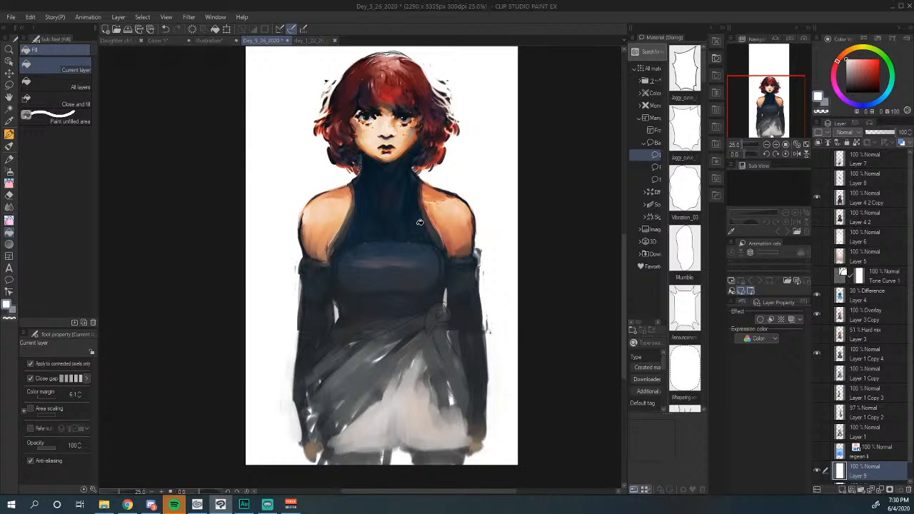
Step: Open page 36 of the Daughter ch1_pt0 comic and show it side by side with the Dey_5_26_2020 painting
left_click(118, 41)
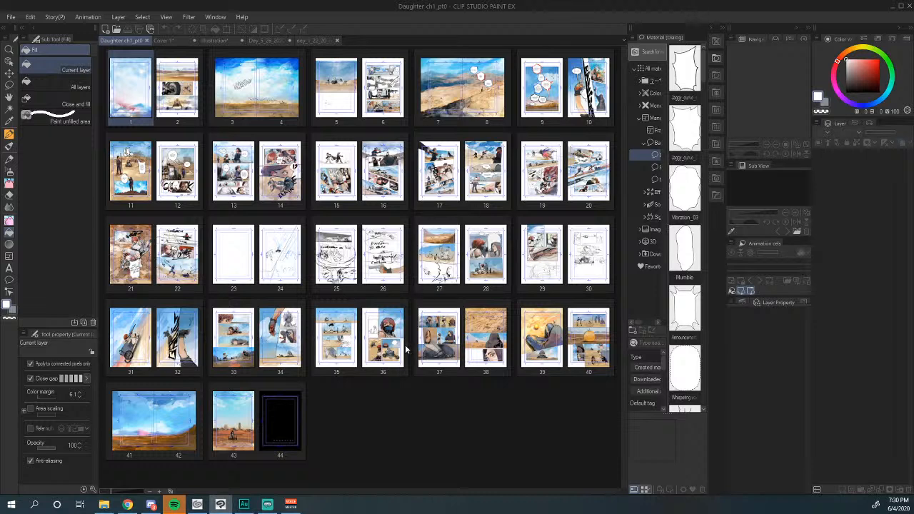
left_click(387, 343)
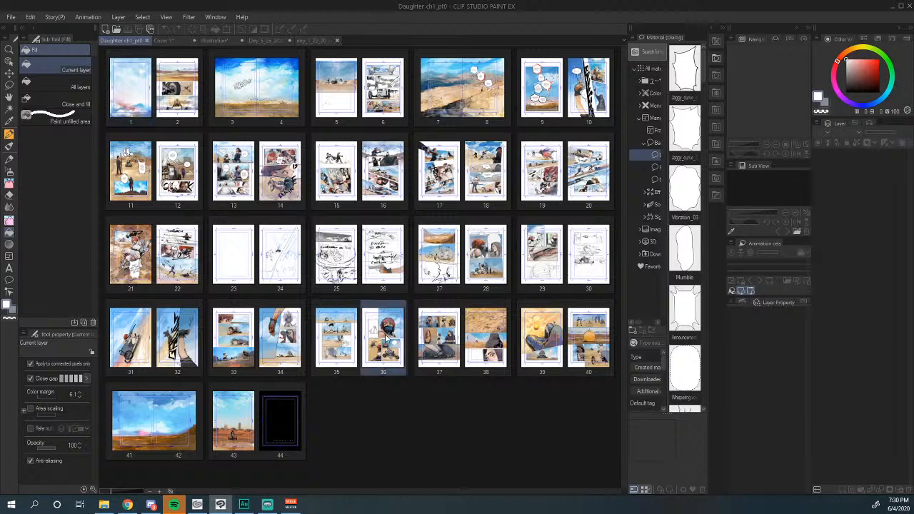
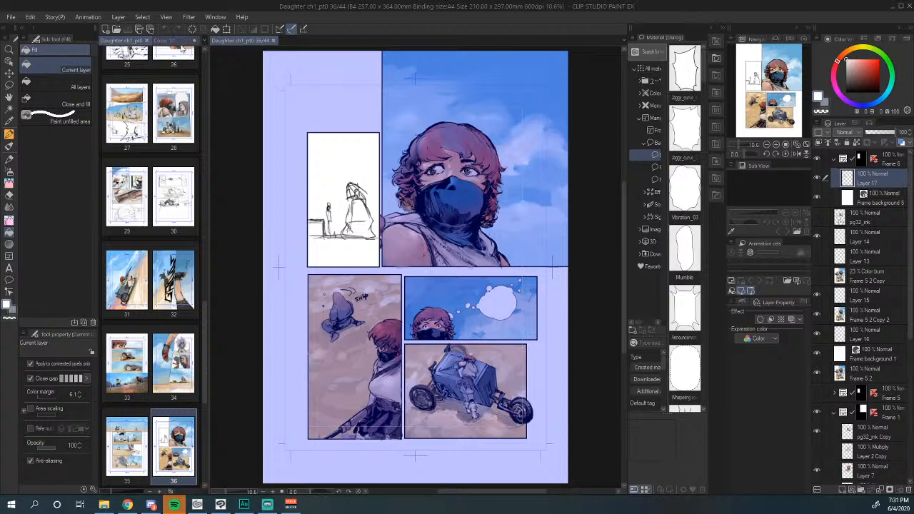
left_click(171, 41)
left_click_drag(208, 66, 427, 65)
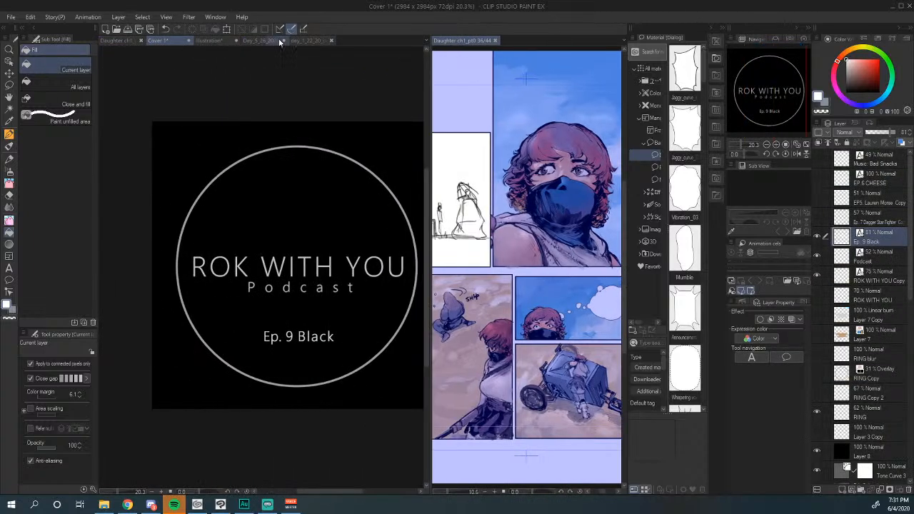
left_click(275, 41)
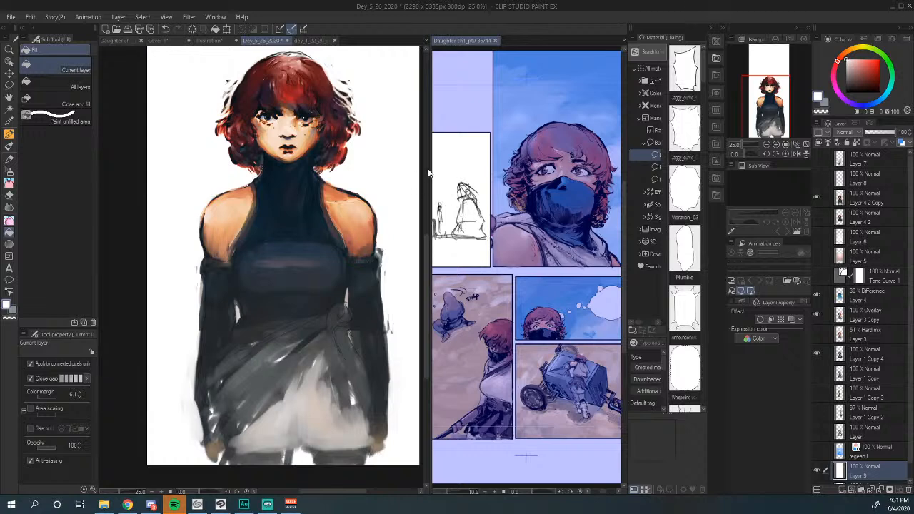
mouse_move(428, 169)
left_mouse_down()
mouse_move(462, 164)
mouse_move(412, 164)
left_mouse_up()
Step: Compare the cellphone figure and the red-haired character in turn with the masked character on comic page 36, adjusting the split view
left_click(318, 43)
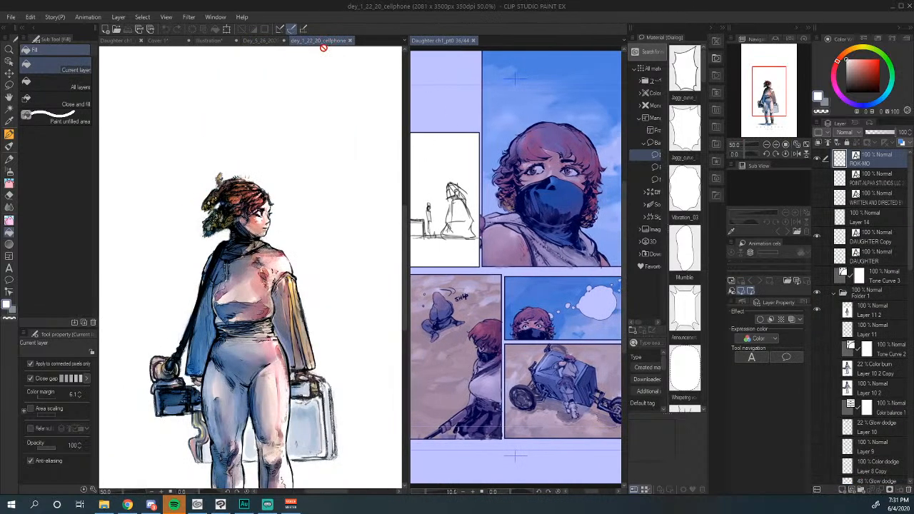
left_click(261, 41)
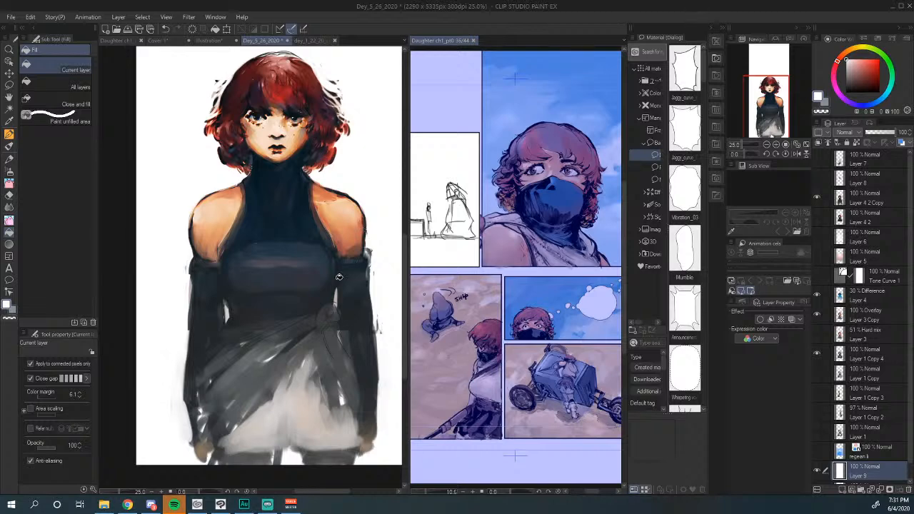
left_click_drag(302, 178, 351, 195)
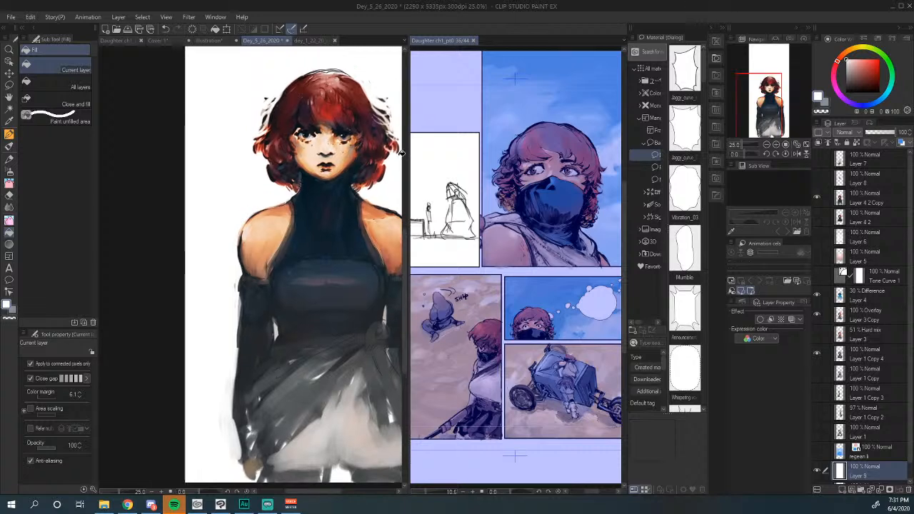
left_click_drag(408, 160, 453, 158)
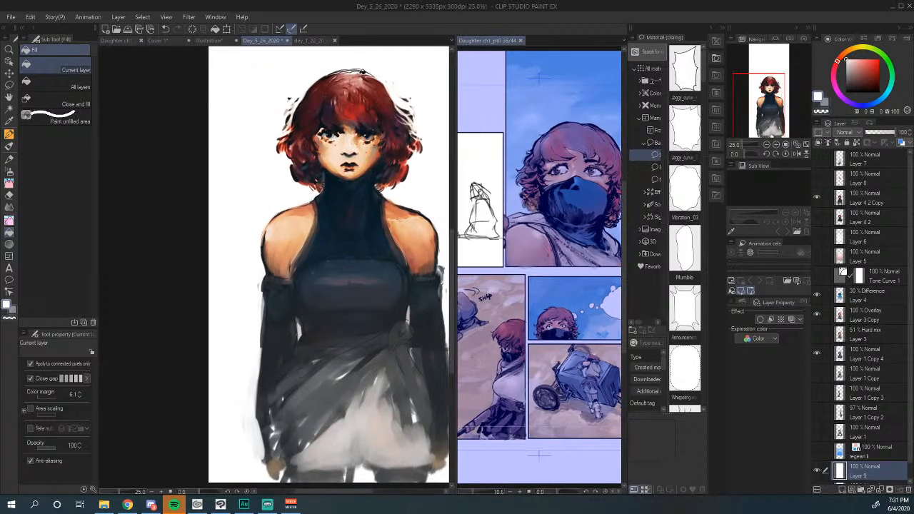
left_click(315, 41)
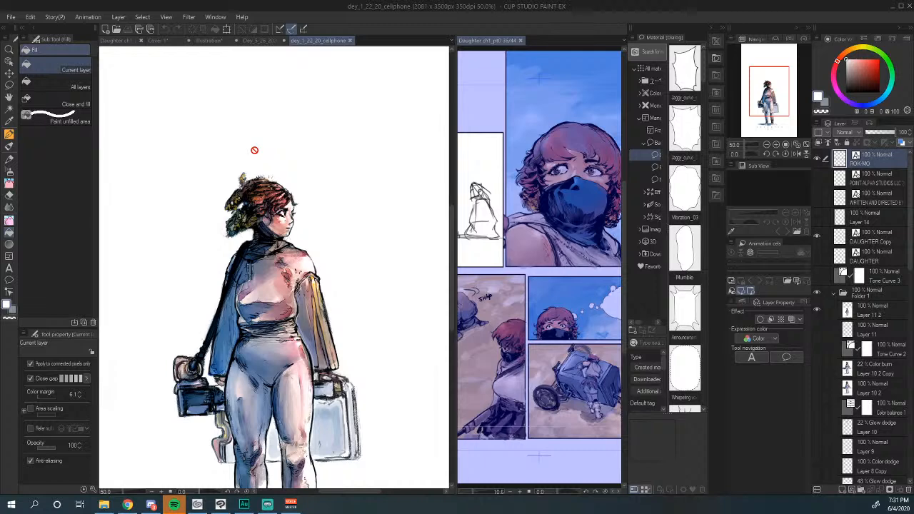
left_click(262, 42)
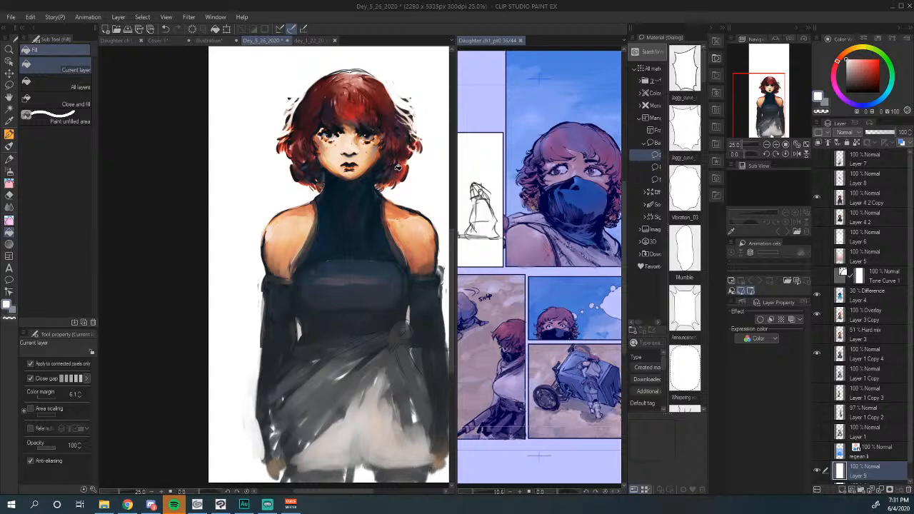
left_click_drag(455, 147, 396, 218)
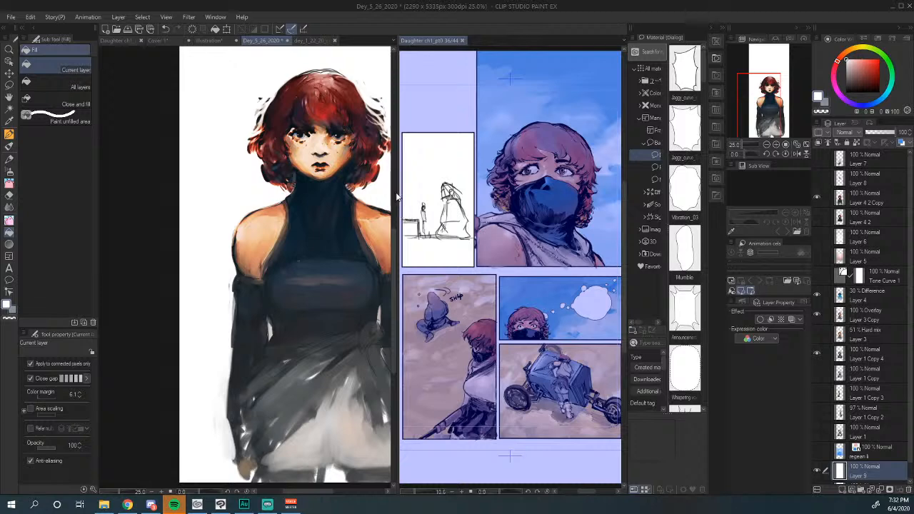
left_click_drag(398, 195, 432, 234)
left_click(313, 41)
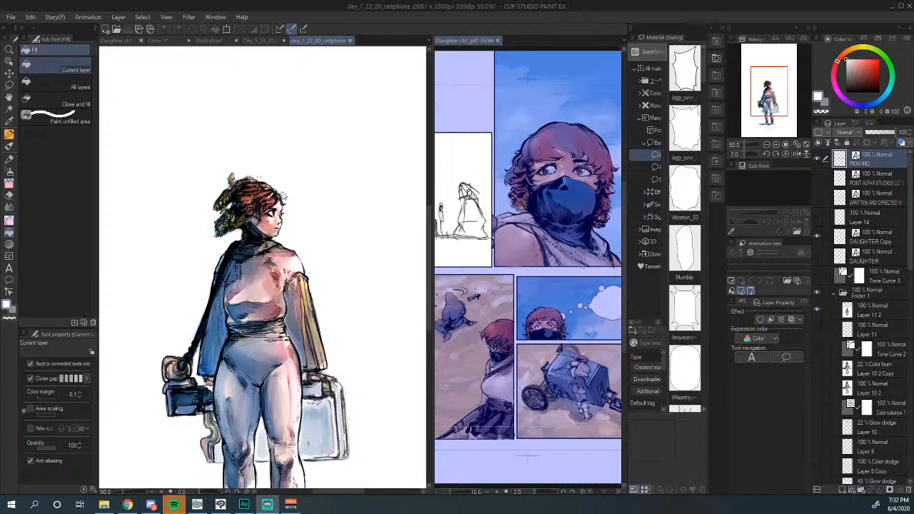
left_click(318, 44)
left_click_drag(266, 227, 295, 163)
left_click(265, 43)
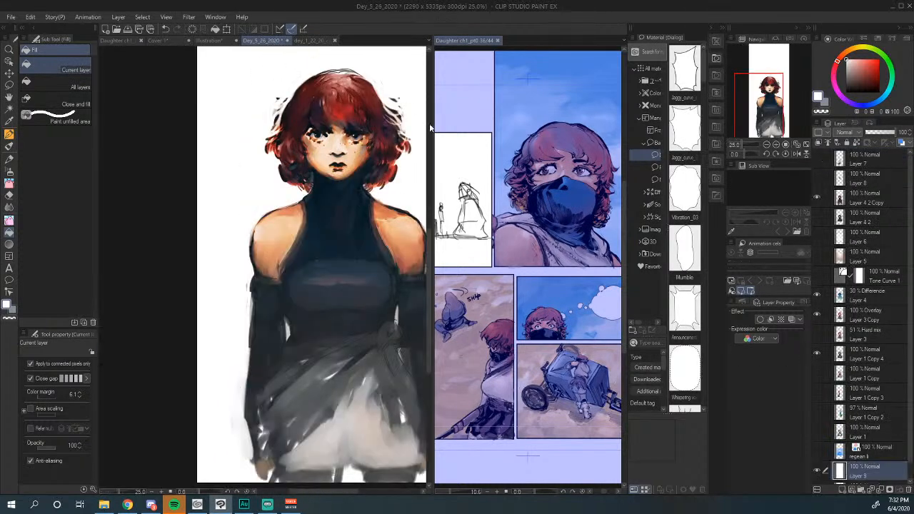
Step: Look over the red-haired character at different sizes beside the comic page, and glance at the figure sketches in the Illustration canvas
left_click_drag(433, 123, 496, 123)
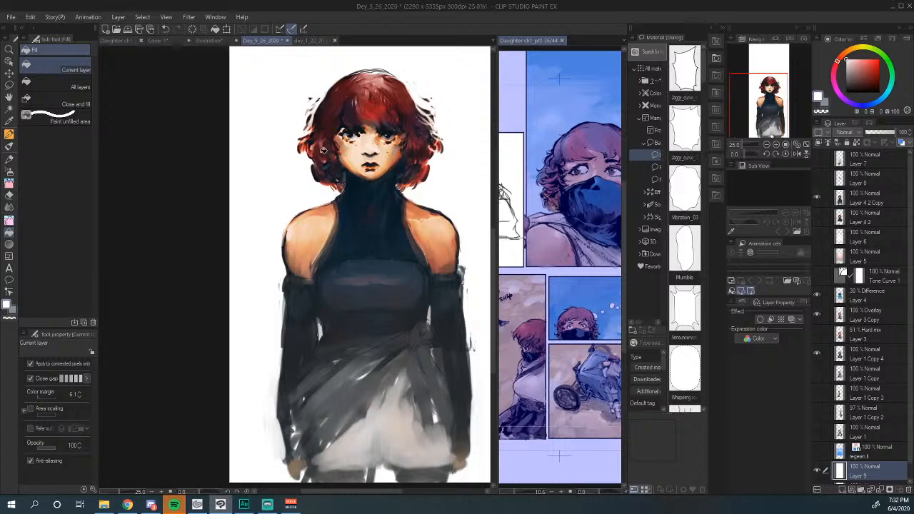
left_click(210, 40)
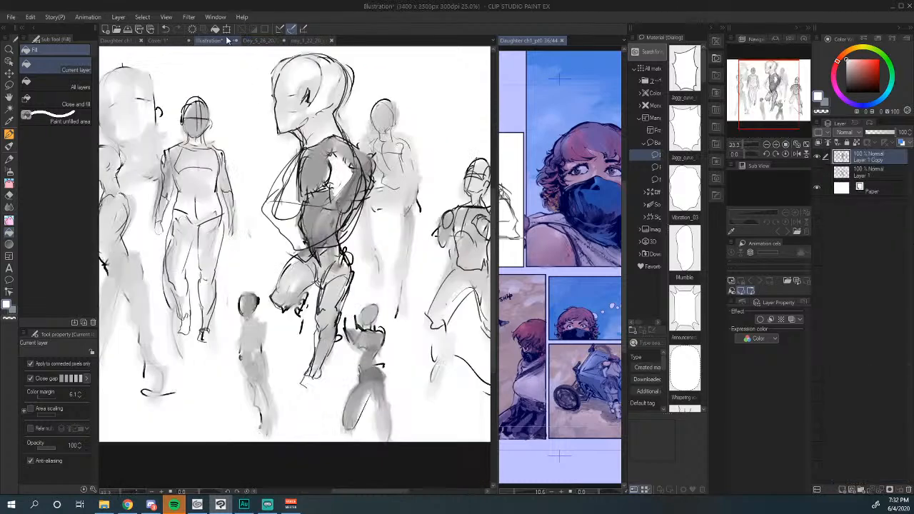
left_click(270, 41)
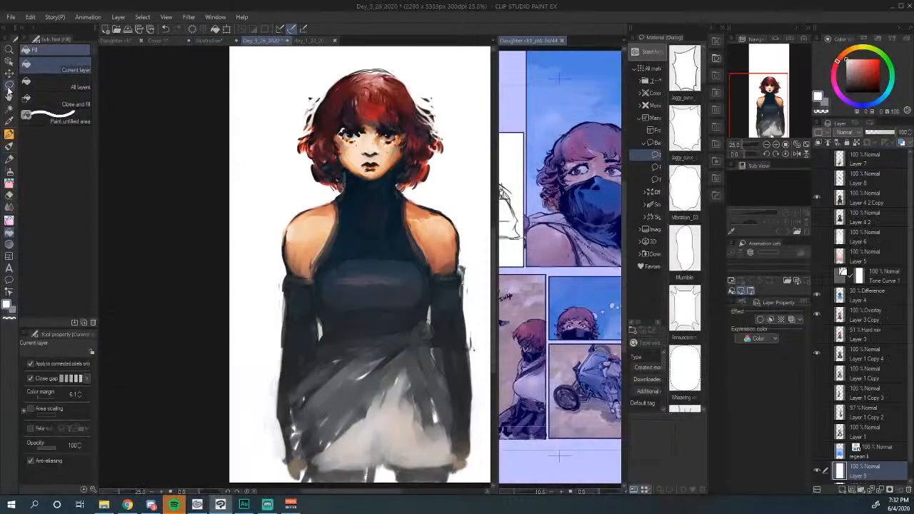
left_click(9, 134)
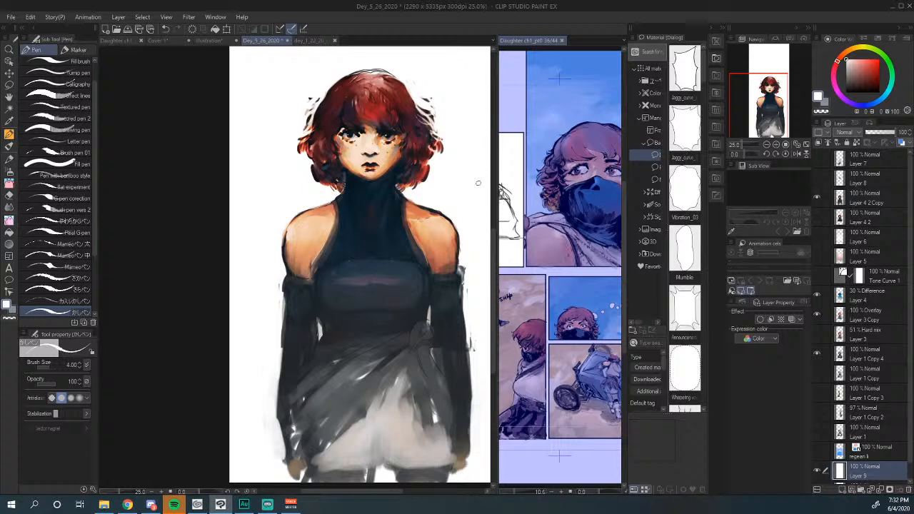
left_click(766, 144)
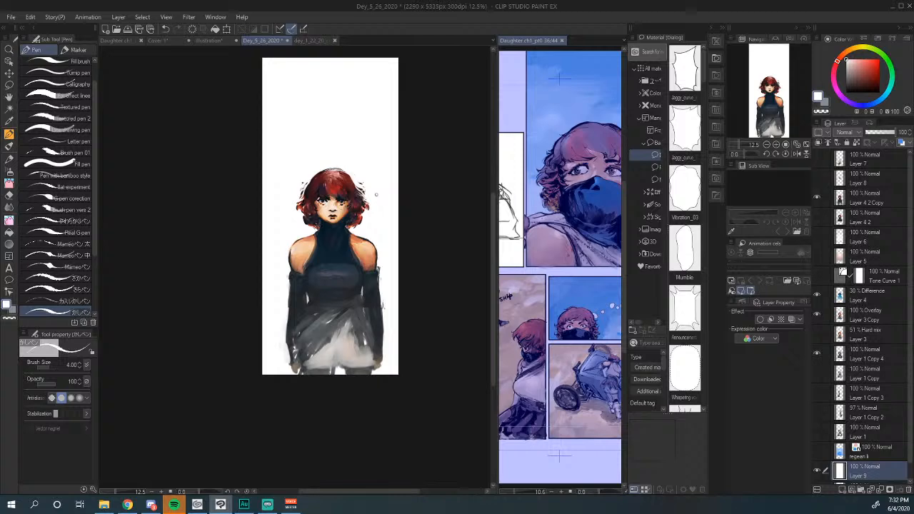
left_click(777, 144)
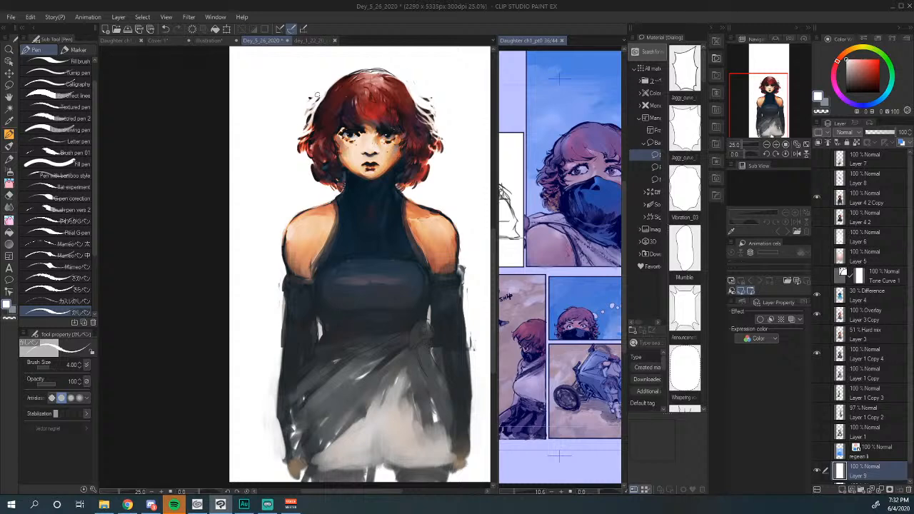
Step: Try large black pen loops around the red-haired character's head on Layer 4 2 Copy, and undo them
left_click(870, 204)
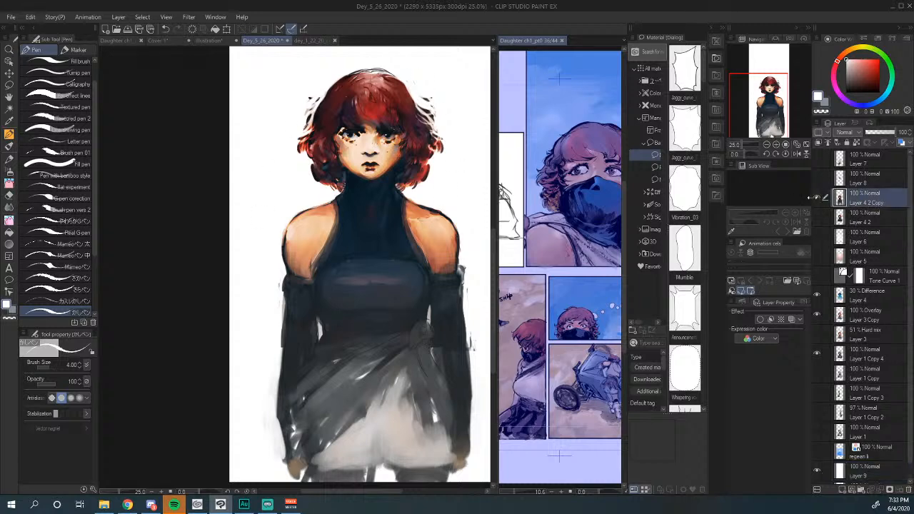
left_click_drag(322, 206, 423, 205)
left_click_drag(329, 83, 395, 77)
key("ctrl+z")
key("ctrl+z")
left_click_drag(863, 65, 828, 105)
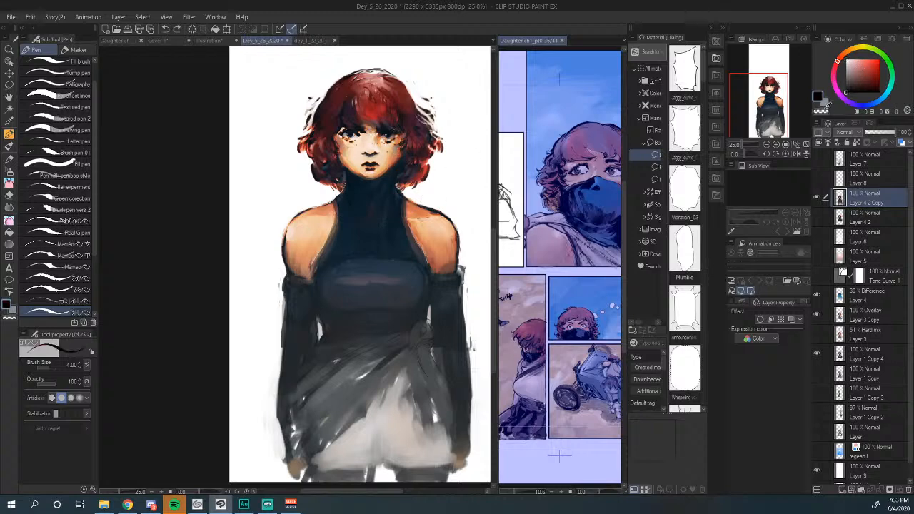
mouse_move(369, 53)
left_mouse_down()
mouse_move(383, 218)
mouse_move(239, 172)
mouse_move(489, 188)
left_mouse_up()
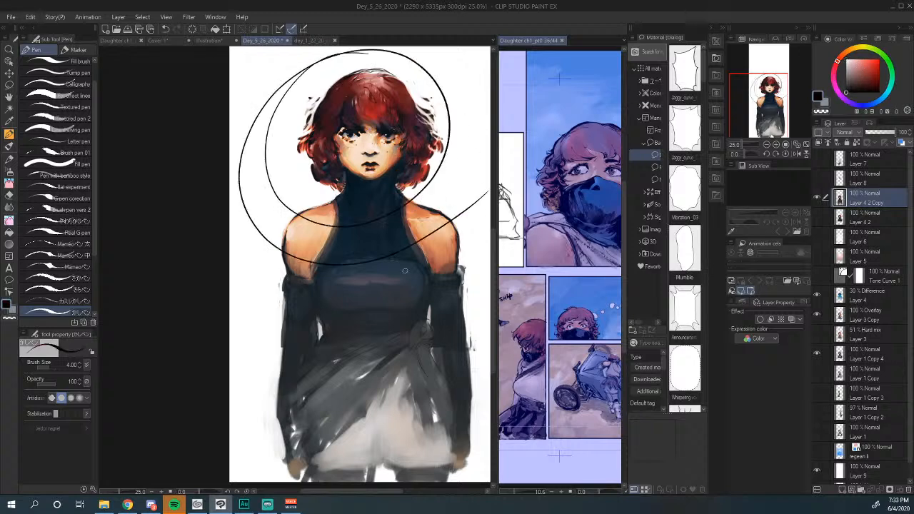
left_click_drag(400, 288, 392, 301)
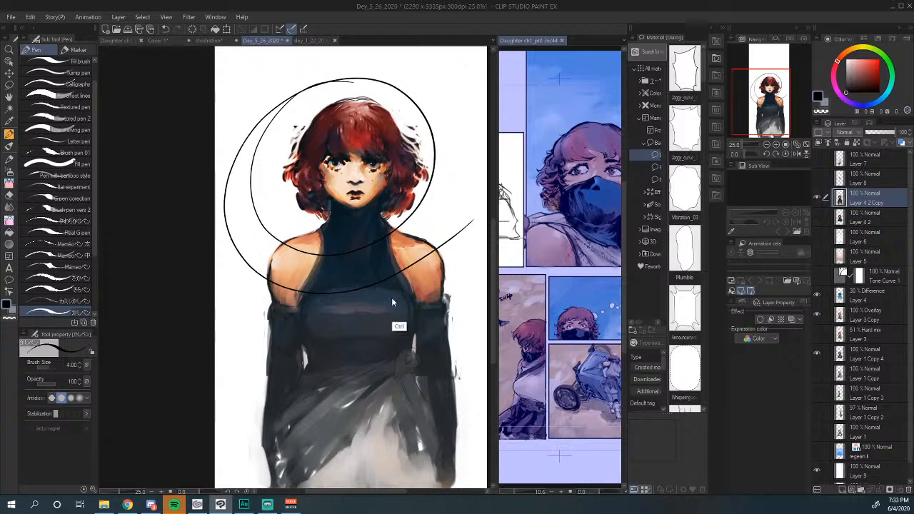
key("ctrl+z")
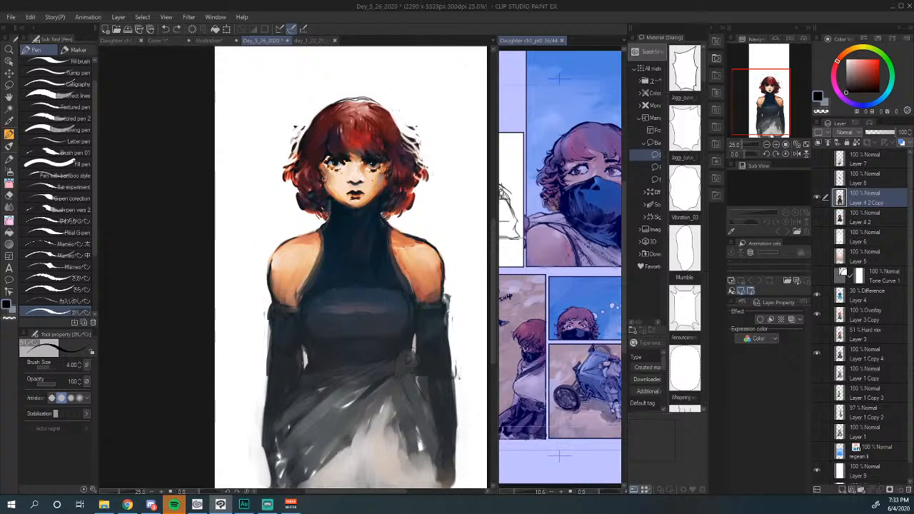
Step: Try short black pen strokes across the character's lower face and neck, and undo them
mouse_move(337, 177)
left_mouse_down()
mouse_move(391, 178)
mouse_move(378, 196)
left_mouse_up()
left_click_drag(374, 179, 369, 204)
left_click_drag(328, 179, 338, 206)
left_click_drag(341, 180, 348, 210)
left_click_drag(355, 183, 363, 209)
left_click_drag(367, 178, 367, 205)
key("ctrl+z")
key("ctrl+z")
key("ctrl+z")
key("ctrl+z")
key("ctrl+z")
key("ctrl+z")
key("ctrl+z")
key("ctrl+z")
key("ctrl+z")
key("ctrl+z")
key("ctrl+z")
key("ctrl+z")
Step: Compare the red-haired painting with the masked character on the comic page, readjusting the split between the two canvases
left_click_drag(432, 216, 373, 216)
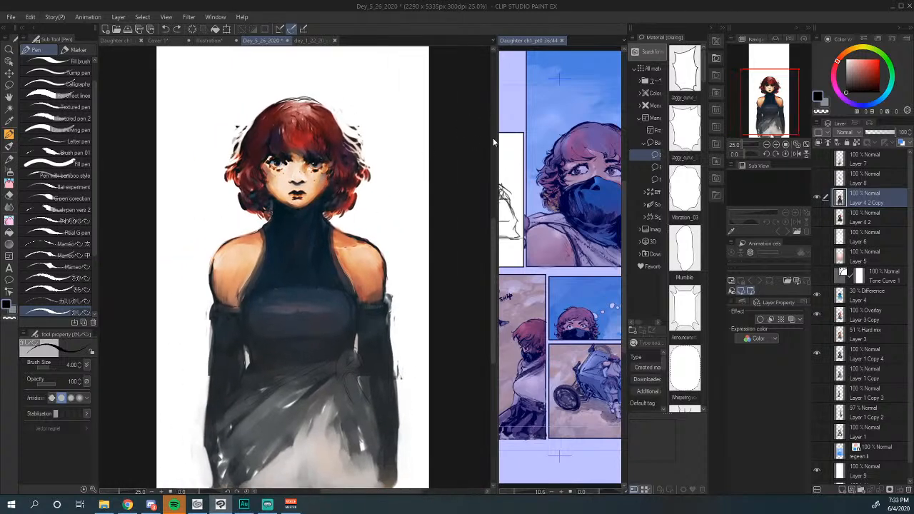
left_click_drag(495, 136, 370, 136)
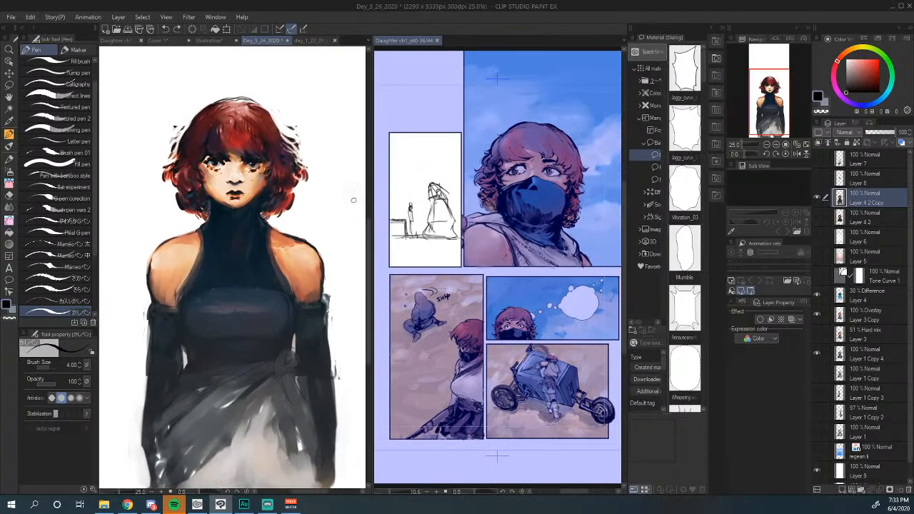
left_click_drag(370, 184, 454, 184)
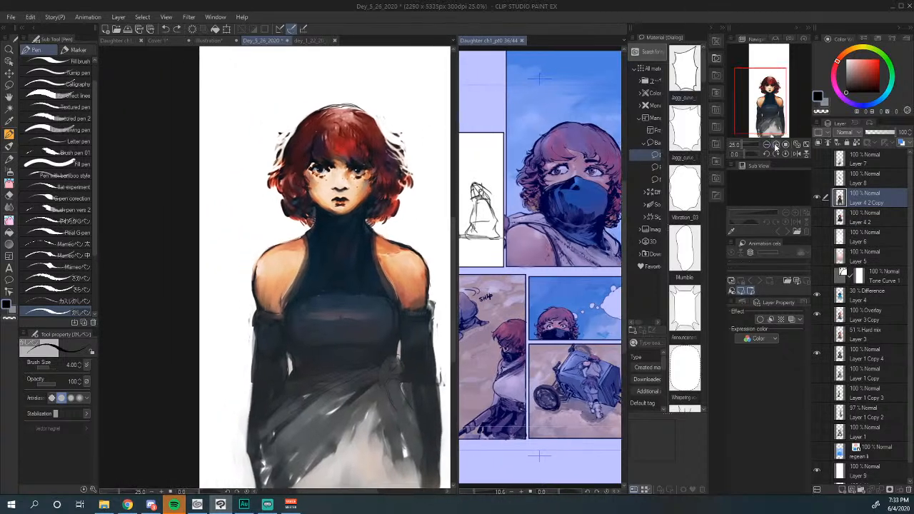
left_click(776, 145)
left_click(766, 146)
left_click(9, 157)
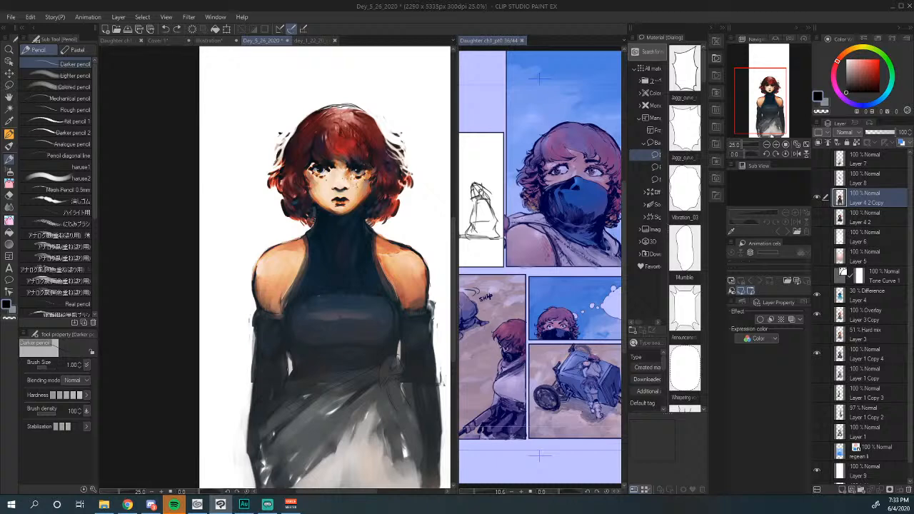
left_click(775, 145)
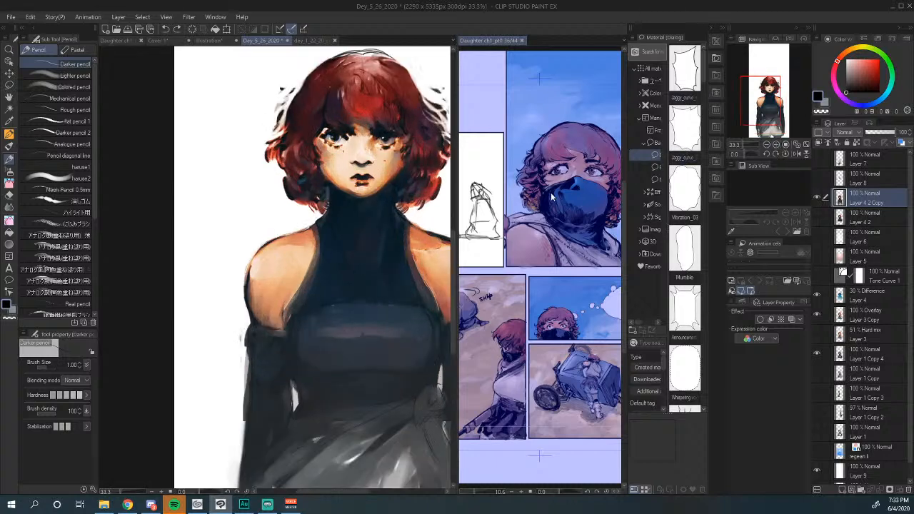
left_click_drag(377, 226, 354, 241)
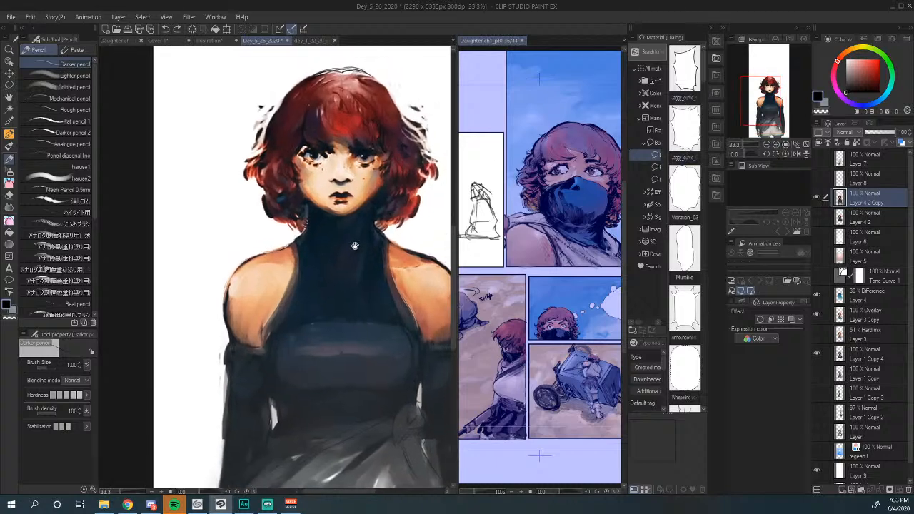
Step: Sample the pale skin tone from the character's face and examine the head and shoulders up close
left_click(348, 200, "alt")
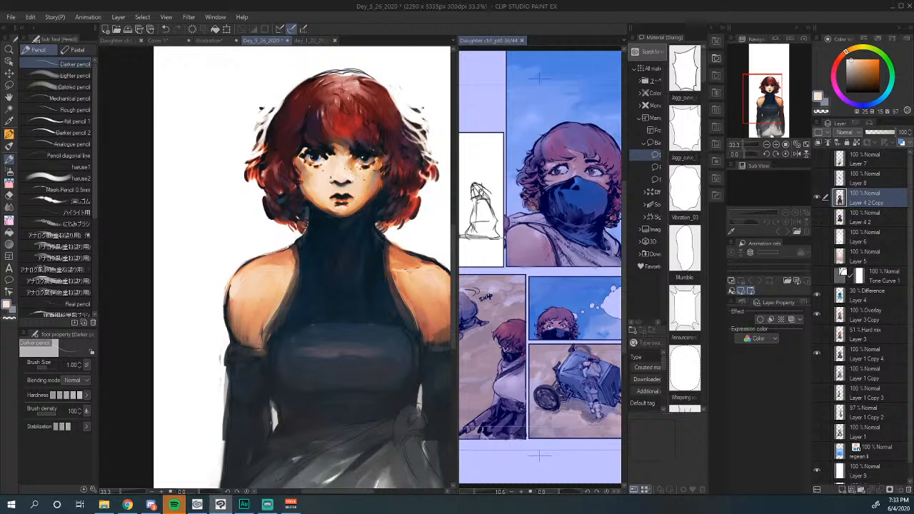
left_click_drag(423, 133, 392, 128)
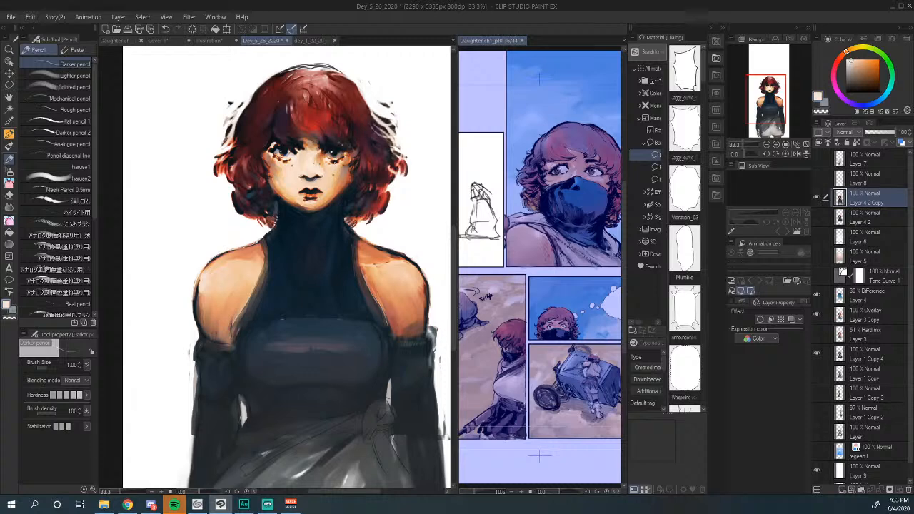
left_click_drag(342, 172, 456, 152)
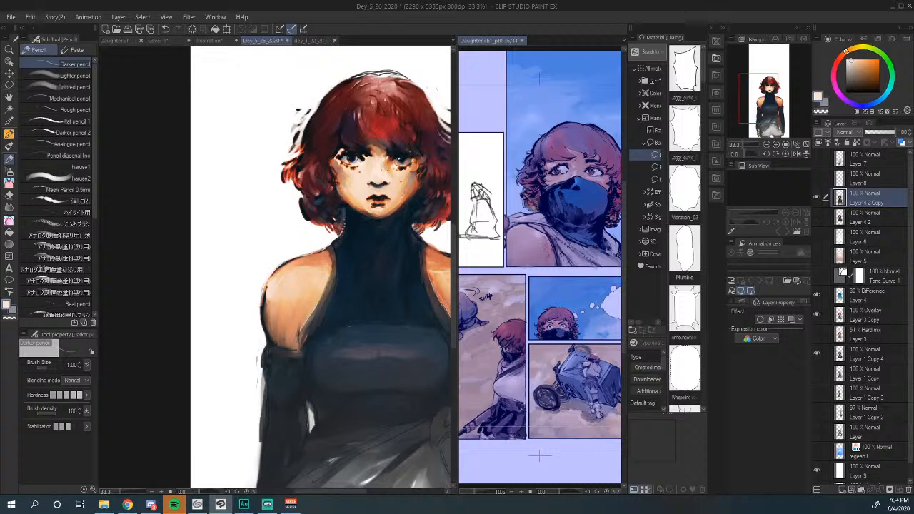
left_click_drag(401, 199, 391, 203)
left_click_drag(393, 249, 372, 243)
Step: View the whole figure and toggle Layer 4 2 Copy off and on to compare the painting with and without it
scroll(372, 244, "down", 4)
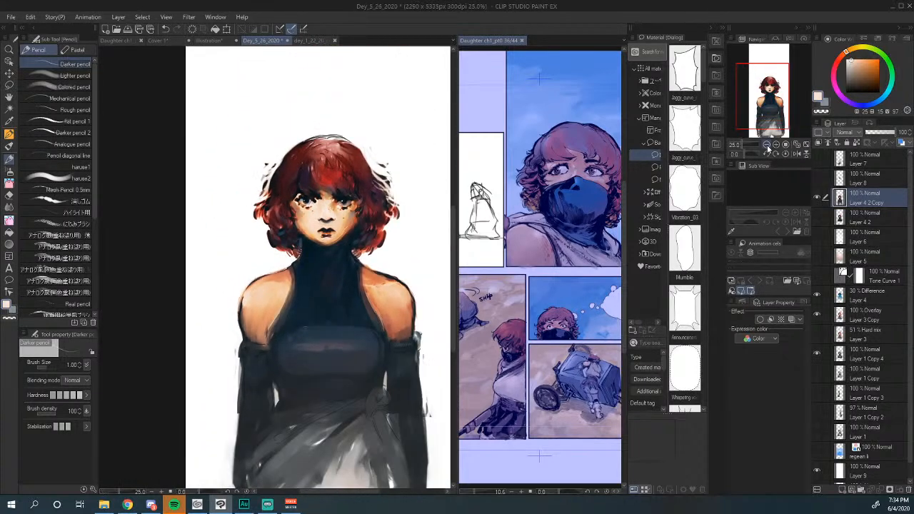
left_click_drag(347, 306, 375, 293)
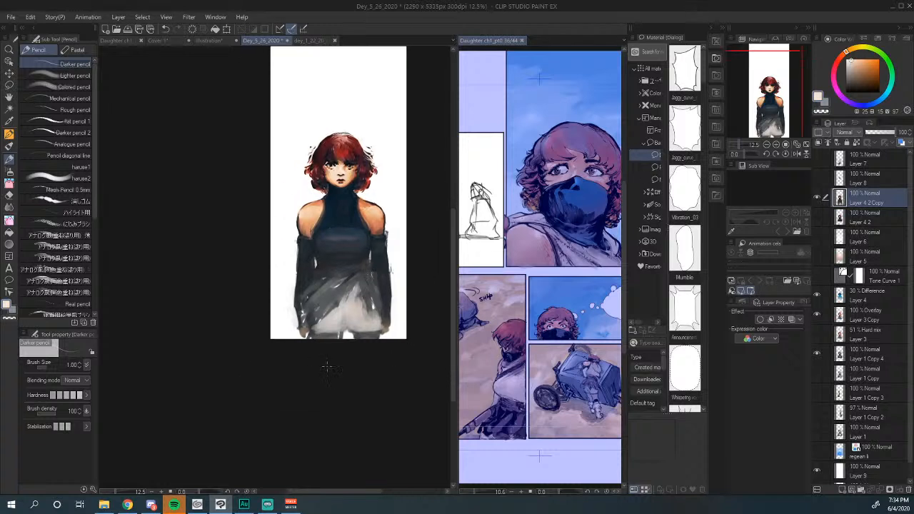
left_click_drag(353, 286, 354, 307)
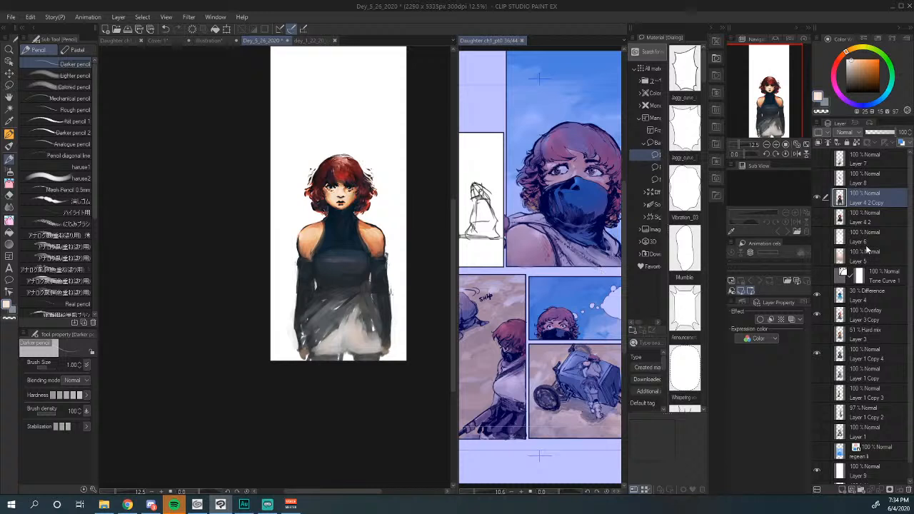
left_click(818, 199)
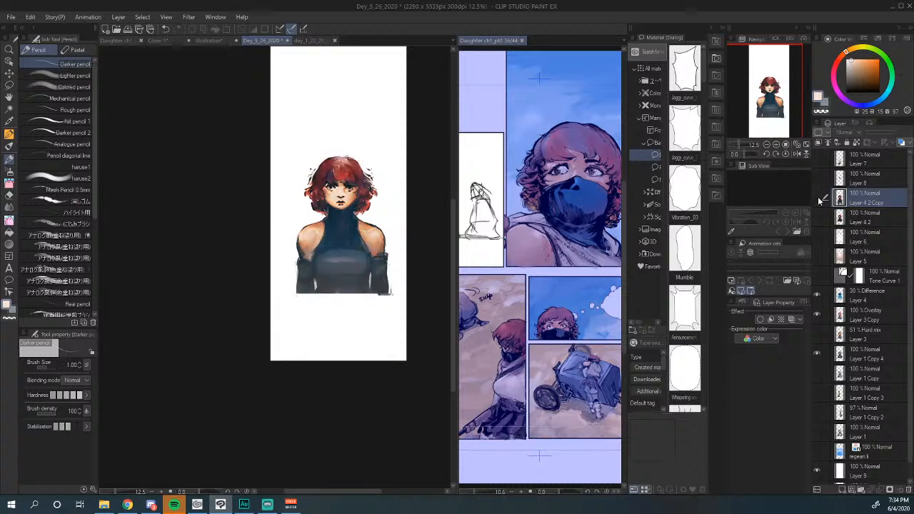
left_click(818, 200)
left_click(819, 200)
left_click(819, 199)
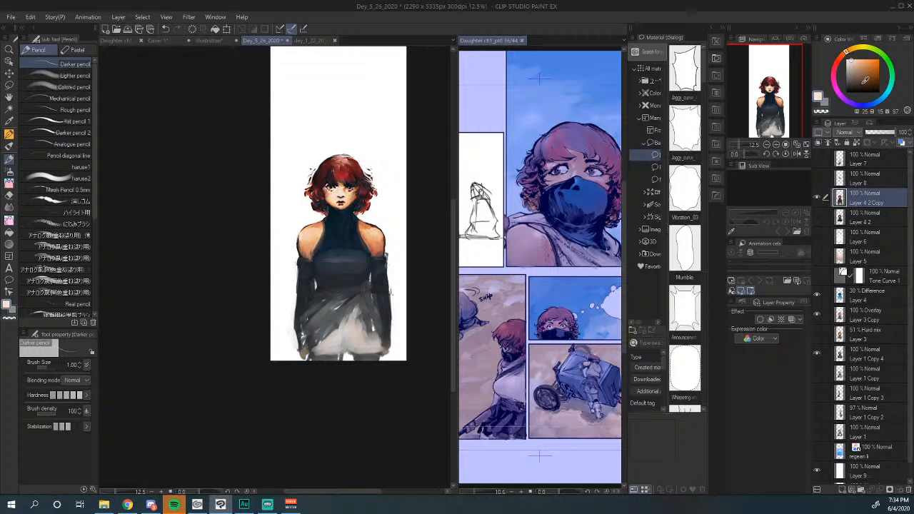
Step: Add a new layer above Layer 4 2 Copy and paint pale blue around the head with the Oil paint flat brush at size 40
left_click(879, 105)
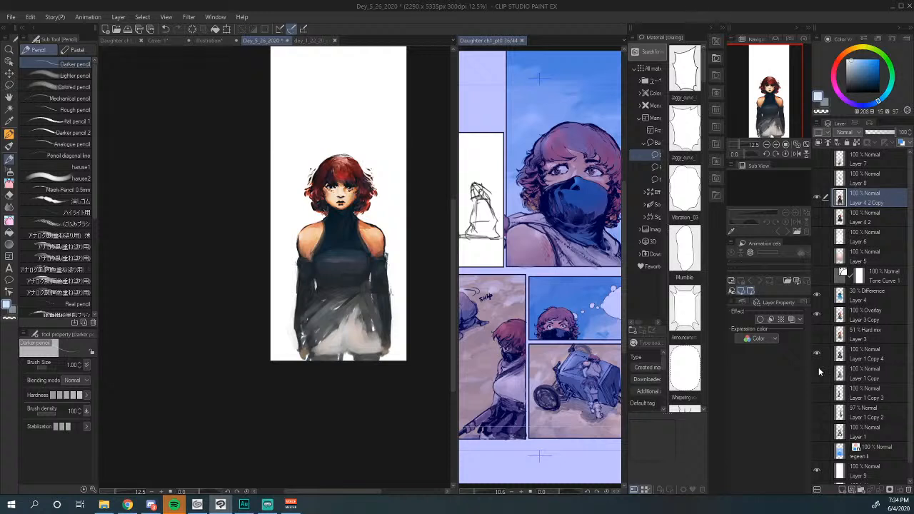
left_click(843, 488)
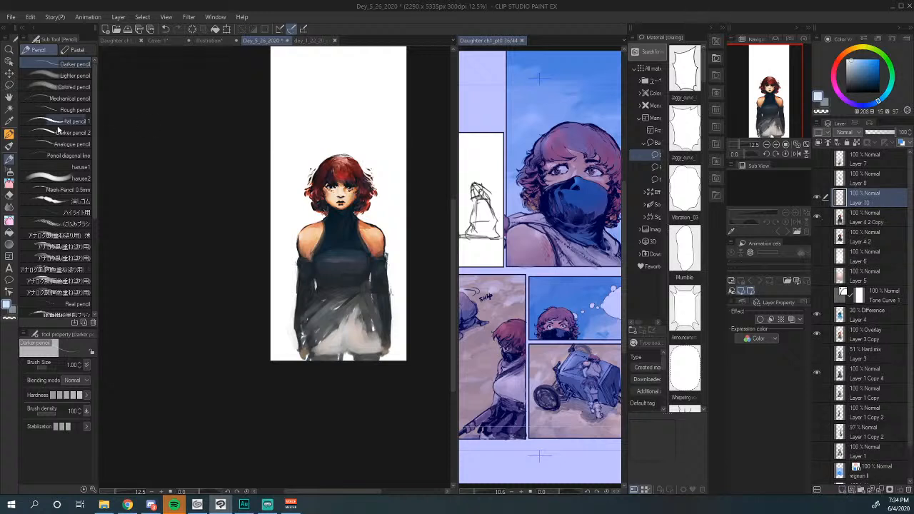
left_click(9, 147)
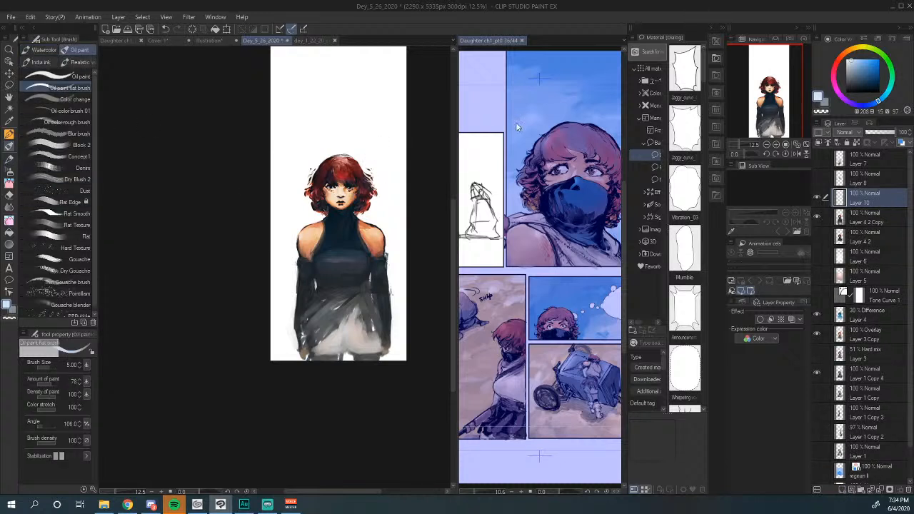
left_click(587, 72, "alt")
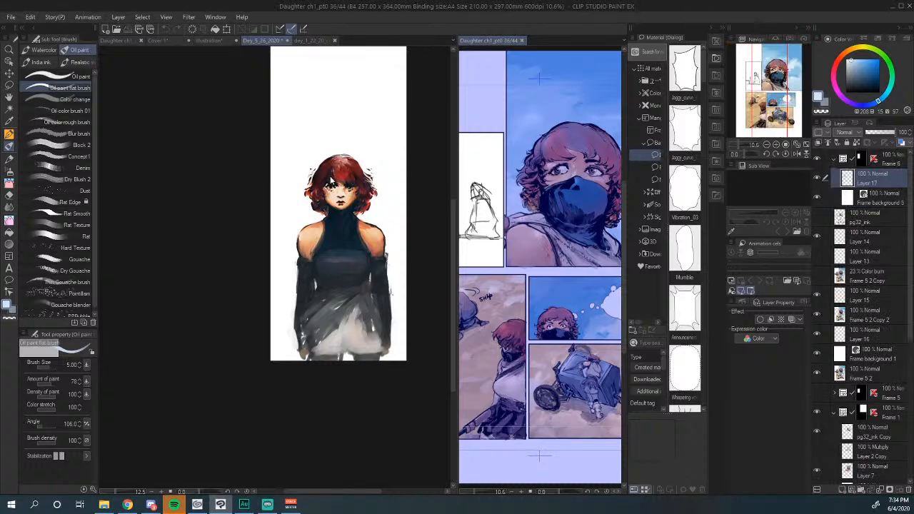
left_click(372, 149)
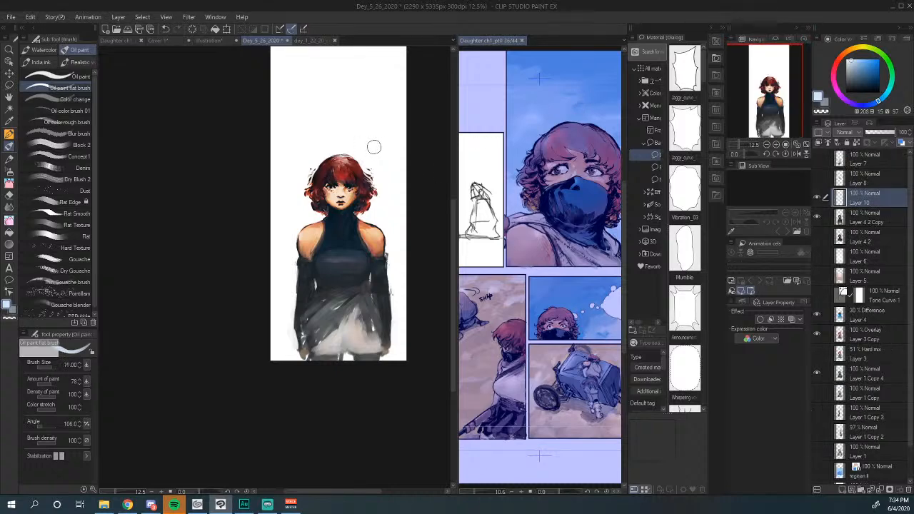
mouse_move(298, 153)
left_mouse_down()
mouse_move(295, 113)
mouse_move(275, 147)
mouse_move(301, 180)
mouse_move(299, 158)
mouse_move(356, 146)
mouse_move(382, 165)
mouse_move(386, 216)
mouse_move(397, 227)
mouse_move(368, 107)
left_mouse_up()
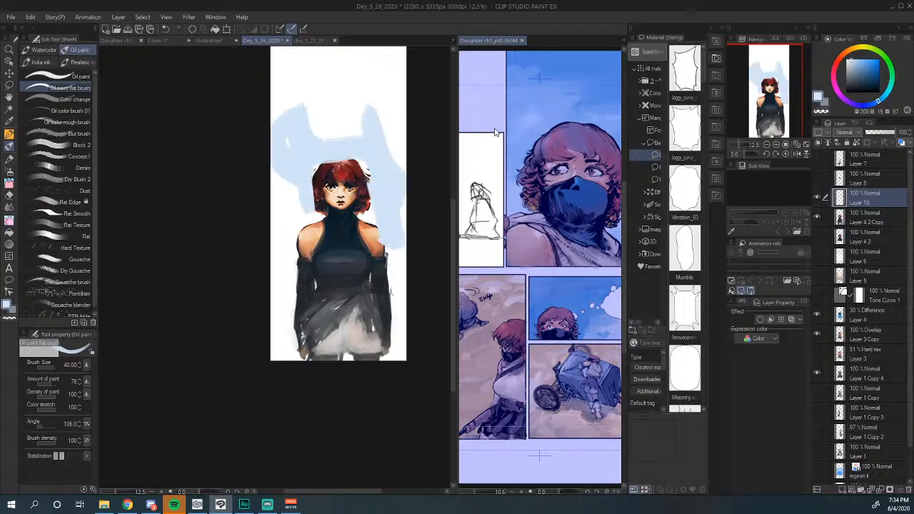
Step: Paint more saturated blue strokes over the pale blue, above the head and along both sides of the figure
left_click_drag(865, 70, 870, 63)
mouse_move(303, 129)
left_mouse_down()
mouse_move(287, 247)
mouse_move(313, 213)
mouse_move(299, 175)
mouse_move(297, 143)
left_mouse_up()
left_click_drag(374, 177, 385, 211)
mouse_move(314, 218)
left_mouse_down()
mouse_move(307, 200)
mouse_move(336, 121)
mouse_move(343, 161)
mouse_move(382, 207)
mouse_move(335, 190)
mouse_move(408, 252)
mouse_move(414, 210)
mouse_move(403, 182)
left_mouse_up()
key("alt")
left_click(408, 251, "alt")
left_click(872, 65)
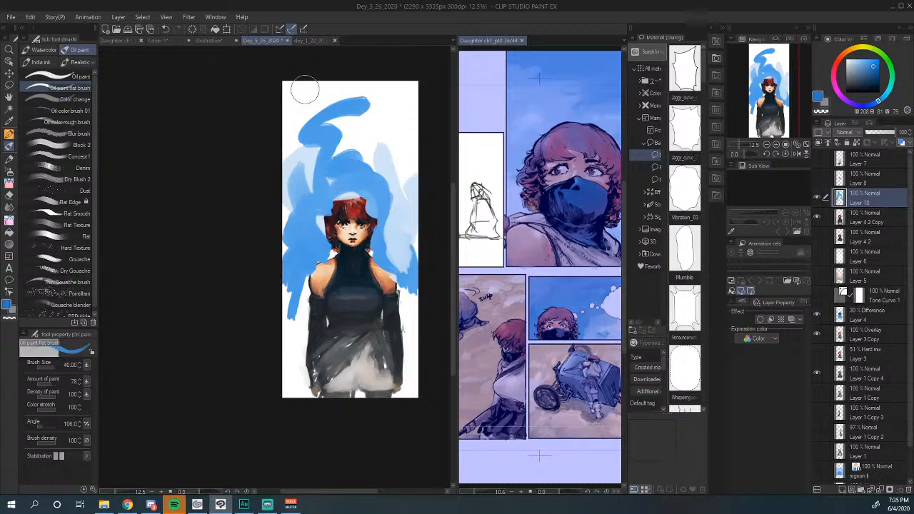
Step: Cover the upper part of the canvas with deep blue sky, blending in blues sampled from the painting
mouse_move(290, 81)
left_mouse_down()
mouse_move(407, 87)
mouse_move(377, 84)
mouse_move(294, 117)
mouse_move(279, 98)
mouse_move(367, 105)
mouse_move(314, 115)
mouse_move(403, 136)
mouse_move(382, 129)
mouse_move(376, 108)
mouse_move(387, 101)
mouse_move(410, 120)
mouse_move(385, 141)
mouse_move(303, 135)
mouse_move(411, 170)
mouse_move(347, 157)
mouse_move(310, 163)
mouse_move(289, 189)
left_mouse_up()
left_click(399, 144, "alt")
left_click(372, 117, "alt")
mouse_move(422, 182)
left_mouse_down()
mouse_move(424, 105)
mouse_move(422, 141)
left_mouse_up()
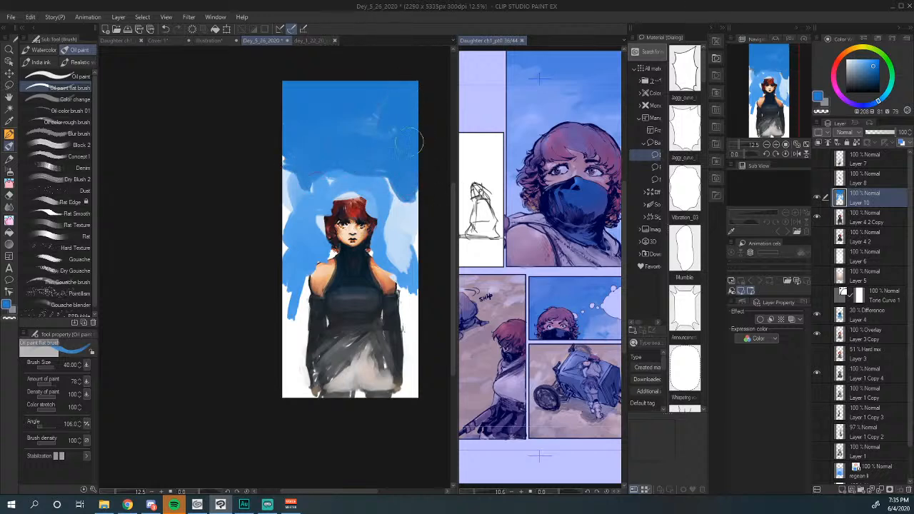
Step: Fill the white areas on both sides of the figure with pale and mid blues sampled from the painting
left_click_drag(300, 176, 284, 200)
mouse_move(294, 302)
left_mouse_down()
mouse_move(328, 235)
mouse_move(332, 250)
mouse_move(320, 265)
left_mouse_up()
left_click_drag(436, 178, 443, 251)
left_click(434, 150, "alt")
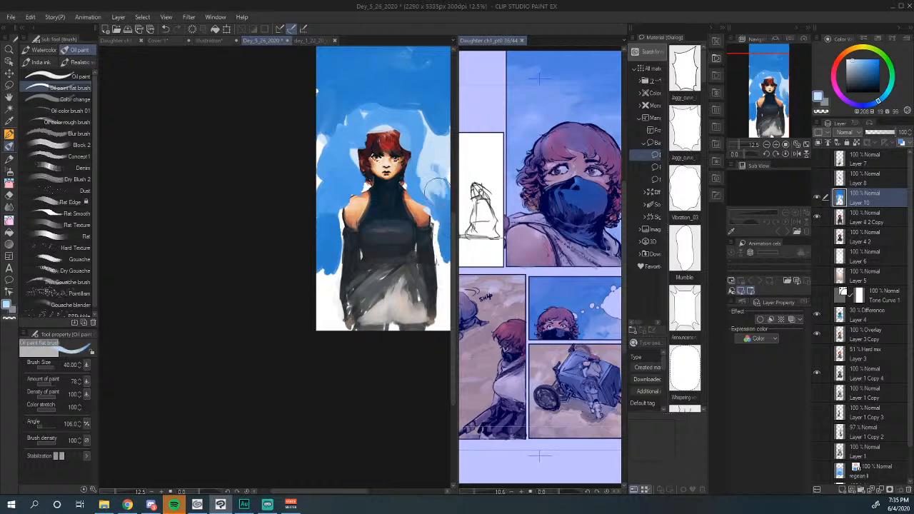
left_click_drag(434, 181, 439, 237)
left_click(332, 133, "alt")
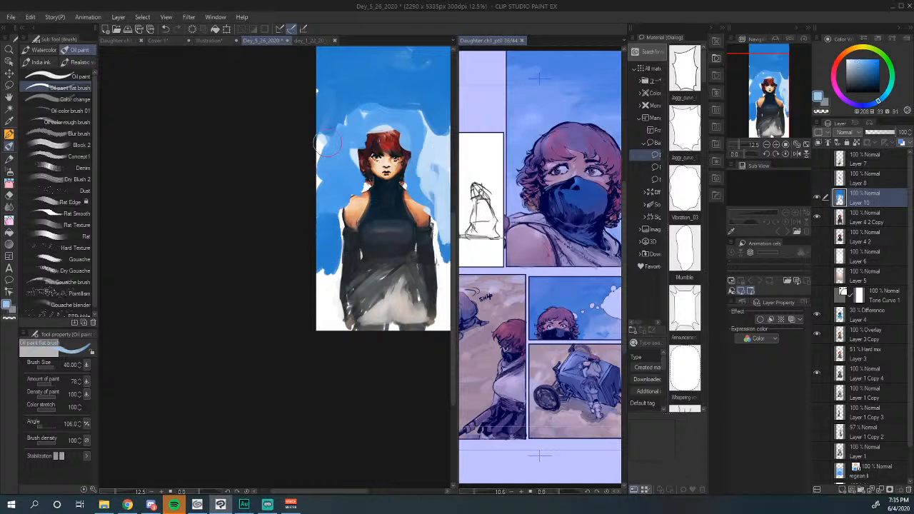
mouse_move(322, 135)
left_mouse_down()
mouse_move(331, 155)
mouse_move(326, 185)
mouse_move(339, 118)
mouse_move(321, 170)
mouse_move(340, 197)
mouse_move(336, 247)
mouse_move(353, 202)
left_mouse_up()
mouse_move(337, 227)
left_mouse_down()
mouse_move(341, 258)
mouse_move(298, 317)
left_mouse_up()
Step: Paint sampled pale and deeper blues down both sides of the skirt to the canvas's lower edge
left_click(401, 250, "alt")
mouse_move(399, 261)
left_mouse_down()
mouse_move(395, 285)
mouse_move(445, 204)
mouse_move(425, 210)
left_mouse_up()
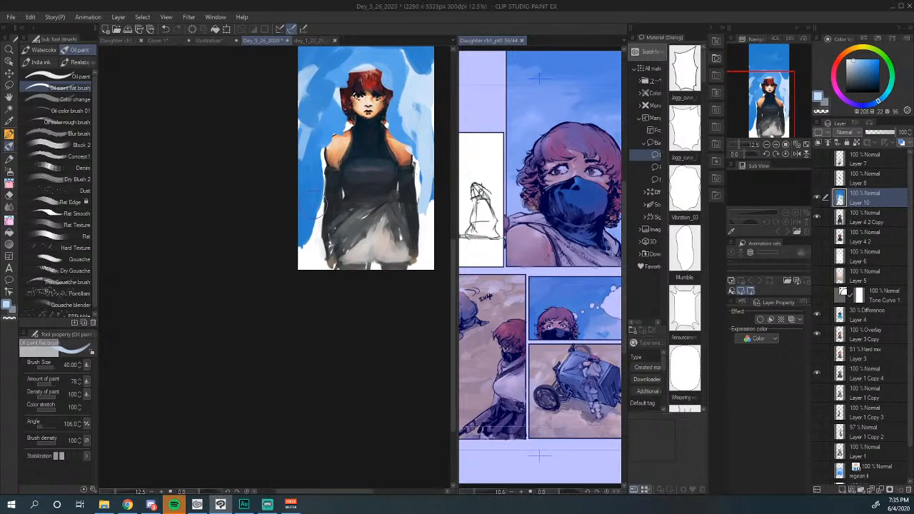
left_click_drag(320, 210, 299, 251)
left_click_drag(416, 230, 367, 253)
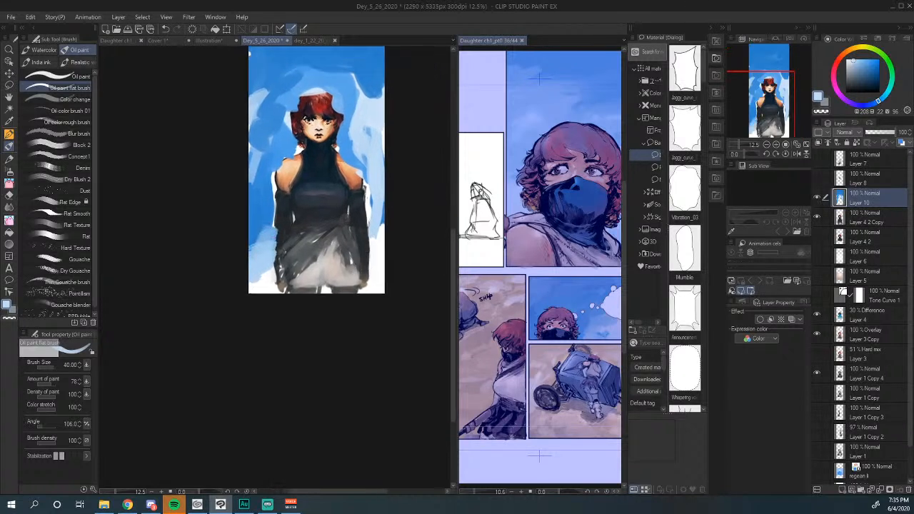
left_click(373, 188, "alt")
left_click_drag(379, 222, 389, 264)
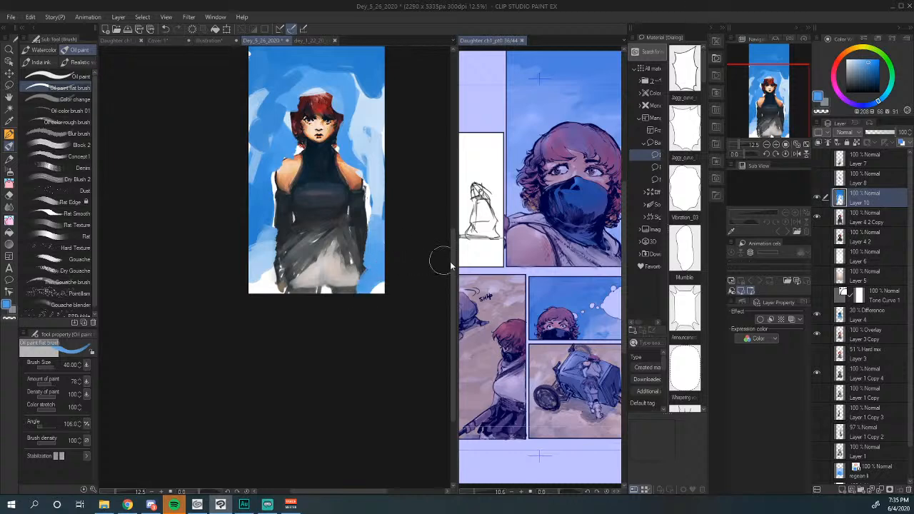
left_click_drag(273, 254, 282, 296)
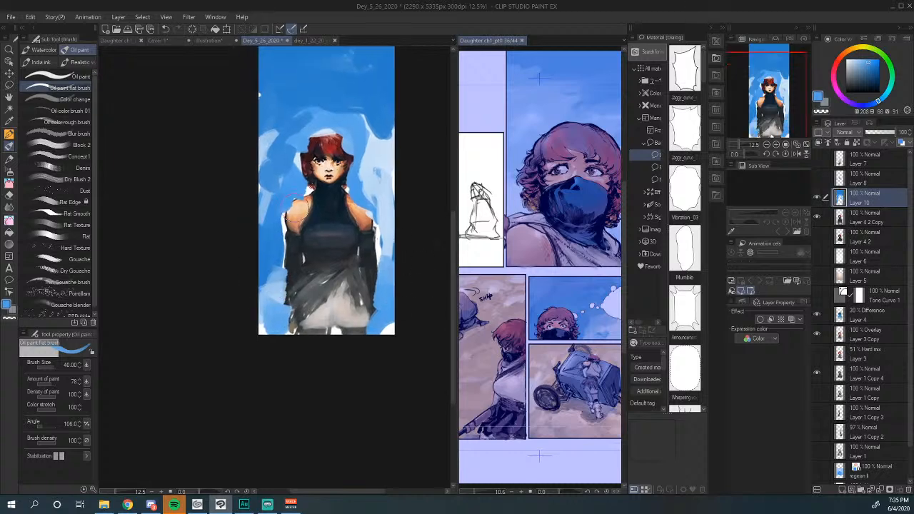
Step: Cover the white gaps along the shoulders, arms and skirt with blue, cutting into the figure's silhouette
mouse_move(296, 210)
left_mouse_down()
mouse_move(285, 246)
mouse_move(308, 188)
mouse_move(379, 221)
mouse_move(386, 272)
left_mouse_up()
mouse_move(300, 286)
left_mouse_down()
mouse_move(270, 254)
mouse_move(297, 255)
mouse_move(278, 312)
mouse_move(301, 327)
left_mouse_up()
left_click_drag(370, 242, 359, 280)
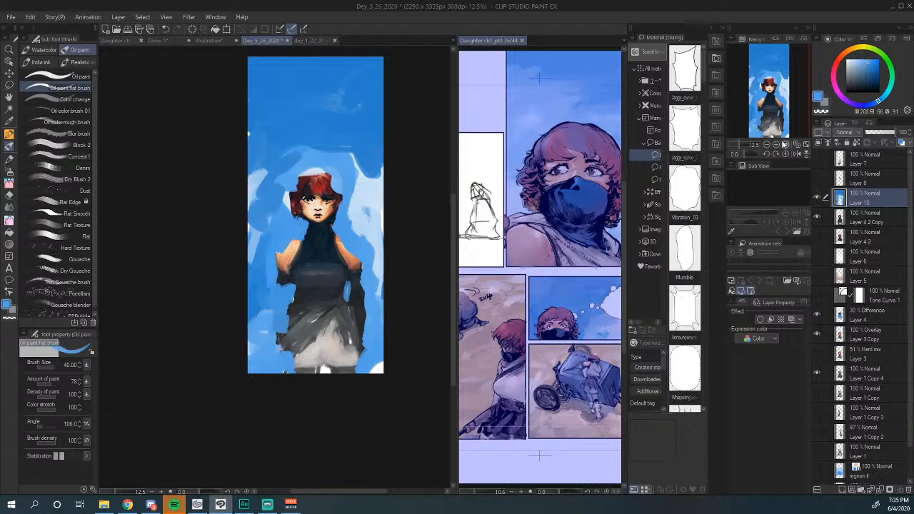
Step: Enlarge the Oil paint flat brush to size 70 and paint sampled blue over the figure's head and torso
left_click(766, 145)
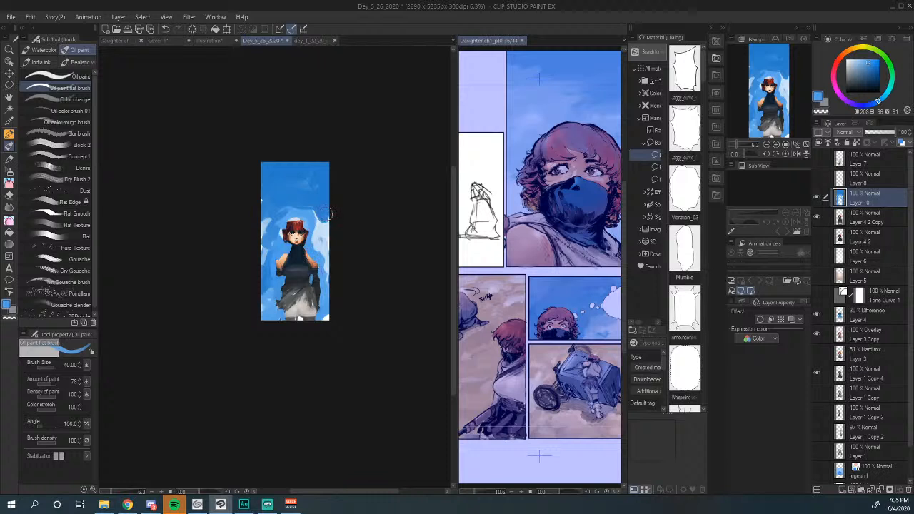
key("bracketright")
key("bracketright")
key("bracketright")
left_click(293, 220, "alt")
mouse_move(293, 220)
left_mouse_down()
mouse_move(299, 242)
mouse_move(286, 268)
mouse_move(310, 259)
left_mouse_up()
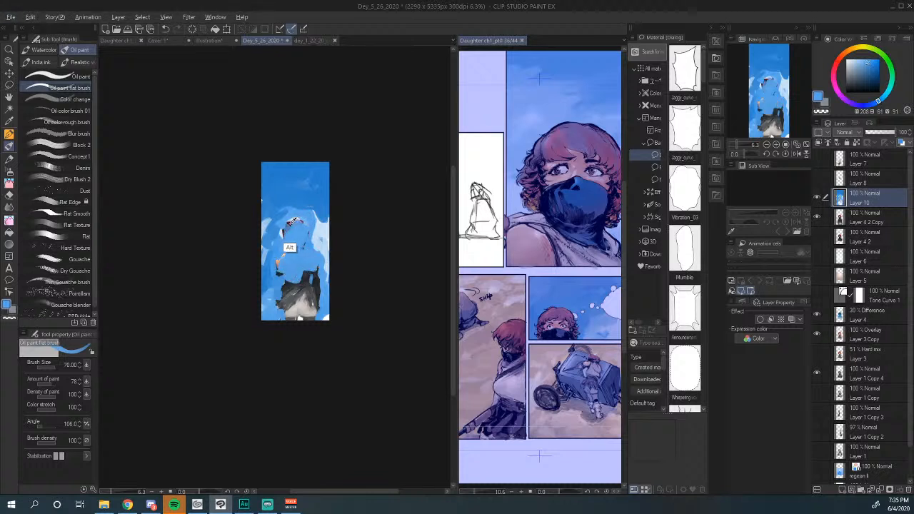
Step: Cover the rest of the figure with dark red and greyish purple strokes, sampling colors from the canvas
left_click(289, 224, "alt")
mouse_move(290, 223)
left_mouse_down()
mouse_move(302, 276)
mouse_move(288, 295)
mouse_move(312, 308)
mouse_move(319, 299)
left_mouse_up()
left_click(314, 247, "alt")
left_click_drag(323, 226, 329, 238)
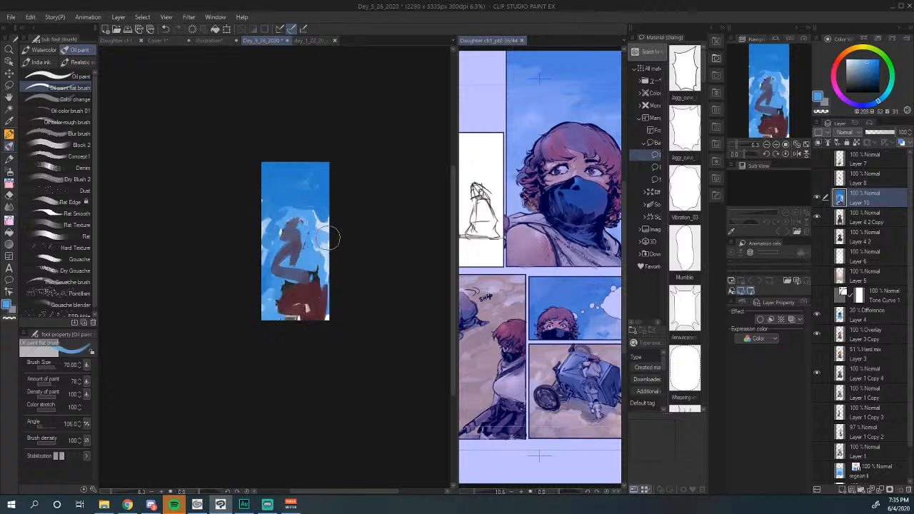
left_click(296, 228, "alt")
mouse_move(304, 233)
left_mouse_down()
mouse_move(296, 269)
mouse_move(311, 264)
mouse_move(281, 270)
mouse_move(285, 292)
mouse_move(314, 269)
mouse_move(298, 307)
left_mouse_up()
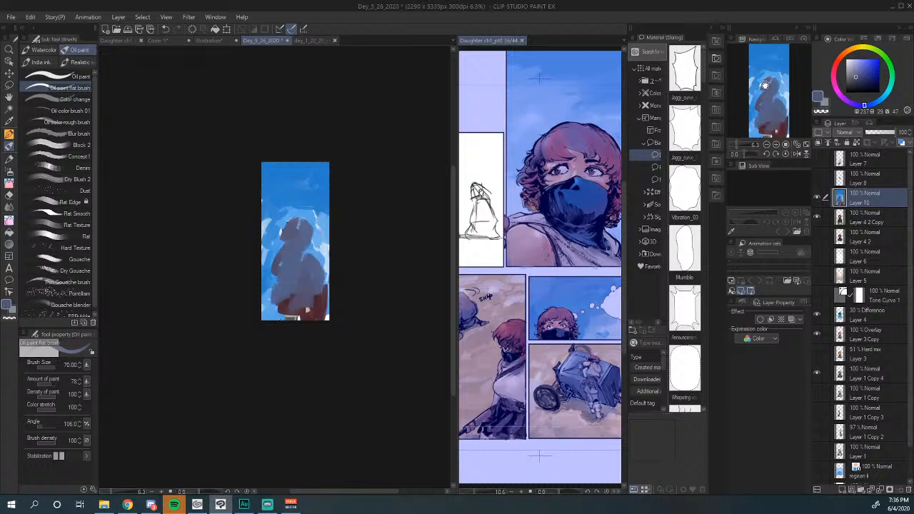
Step: Pick a muted orange, paint it down the middle of the covered figure and work sampled blues around it
left_click(863, 51)
left_click(863, 59)
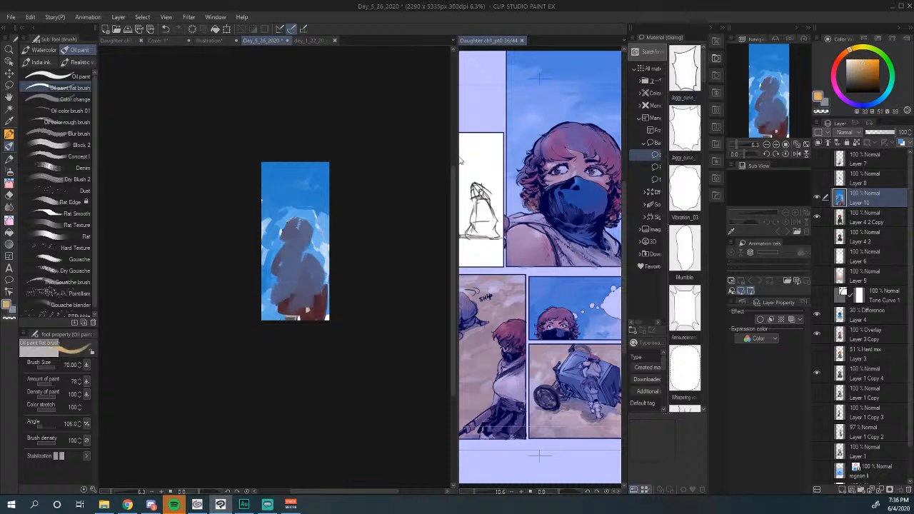
mouse_move(292, 234)
left_mouse_down()
mouse_move(290, 268)
mouse_move(299, 288)
mouse_move(303, 274)
mouse_move(271, 253)
mouse_move(283, 286)
left_mouse_up()
left_click(269, 281, "alt")
mouse_move(285, 290)
left_mouse_down()
mouse_move(346, 262)
mouse_move(343, 288)
mouse_move(356, 295)
left_mouse_up()
mouse_move(374, 264)
left_mouse_down()
mouse_move(376, 225)
mouse_move(387, 244)
mouse_move(385, 280)
mouse_move(356, 289)
left_mouse_up()
left_click(380, 227, "alt")
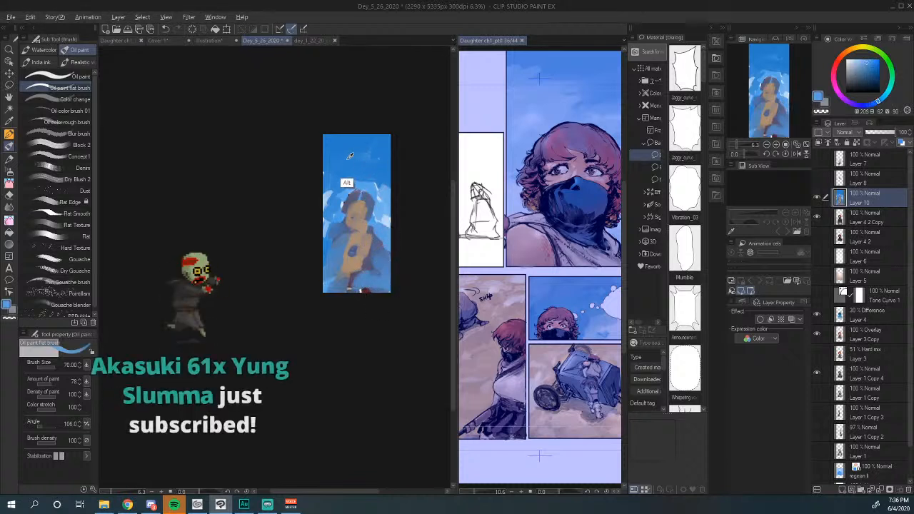
left_click(368, 203, "alt")
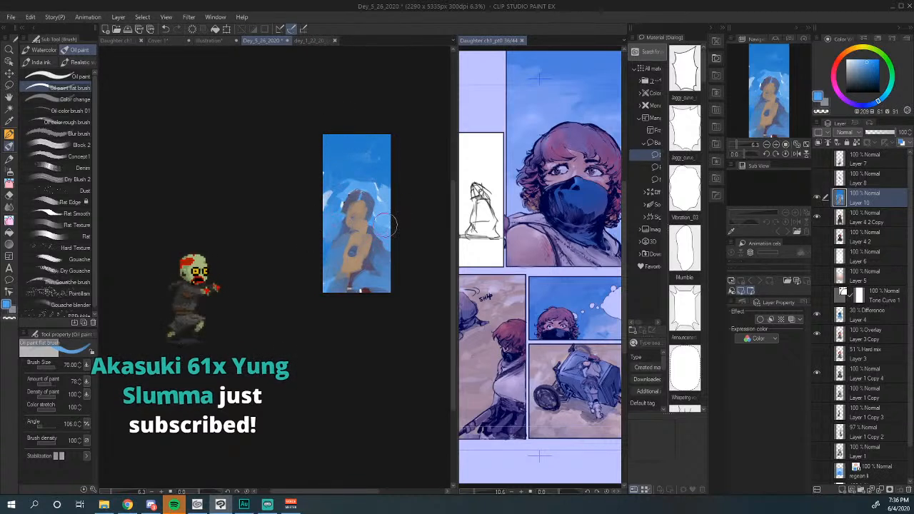
Step: Pick a muted yellow and paint patches of it on both sides of the orange shape
left_click(862, 48)
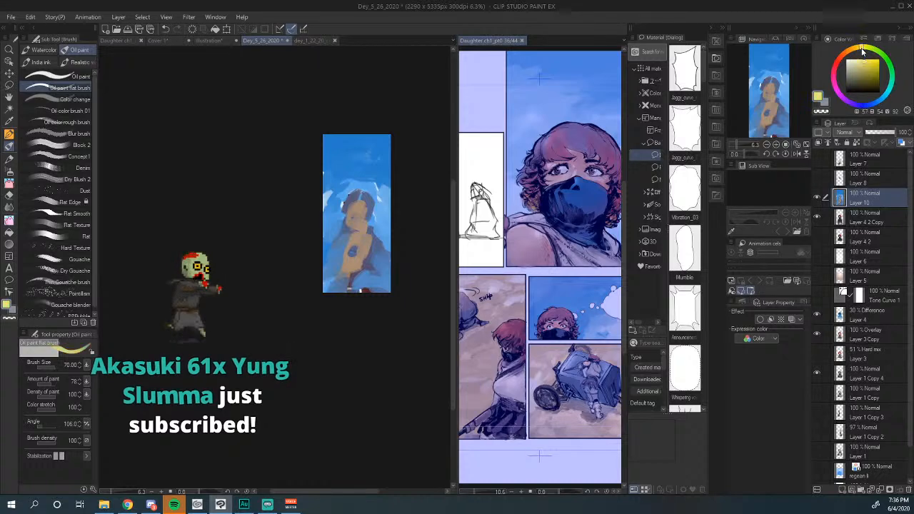
left_click(865, 63)
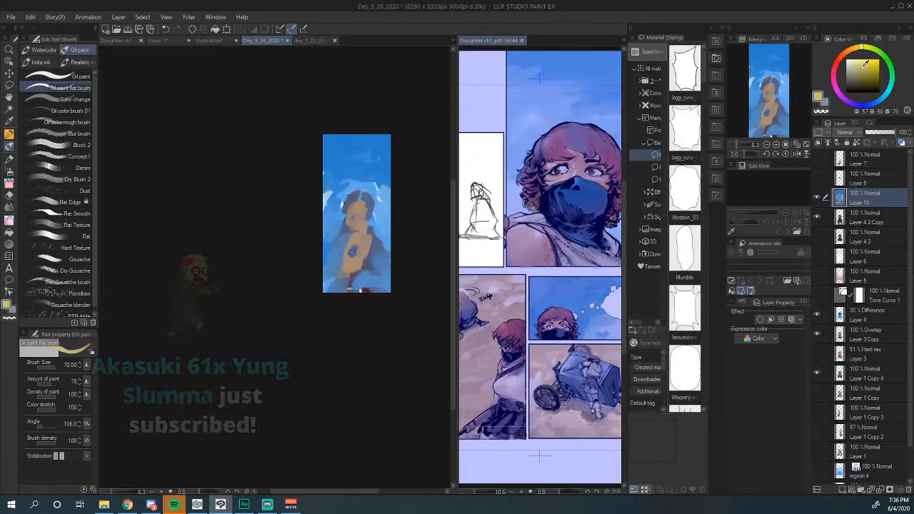
left_click(864, 65)
mouse_move(377, 237)
left_mouse_down()
mouse_move(388, 243)
mouse_move(380, 245)
left_mouse_up()
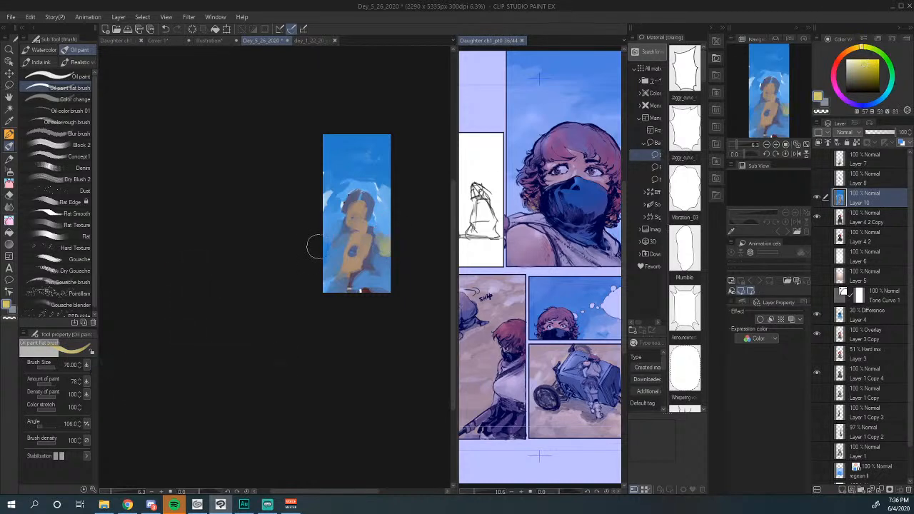
mouse_move(318, 245)
left_mouse_down()
mouse_move(332, 238)
mouse_move(321, 227)
mouse_move(342, 233)
mouse_move(333, 223)
left_mouse_up()
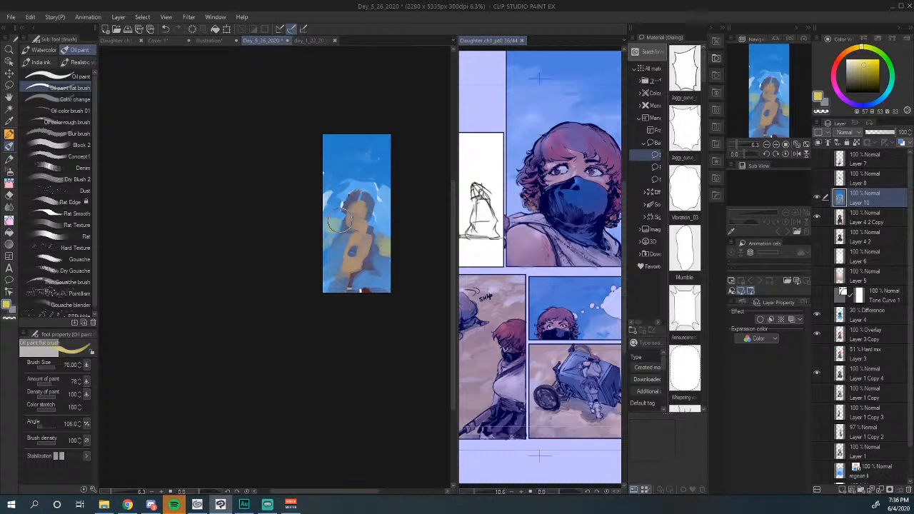
mouse_move(382, 227)
left_mouse_down()
mouse_move(331, 240)
mouse_move(339, 232)
mouse_move(345, 237)
mouse_move(323, 255)
mouse_move(333, 260)
left_mouse_up()
Step: Blend the orange and yellow shape into the sky with colors sampled around its upper part and sides
left_click(346, 191, "alt")
mouse_move(347, 203)
left_mouse_down()
mouse_move(328, 190)
mouse_move(344, 216)
mouse_move(349, 192)
mouse_move(367, 179)
mouse_move(383, 235)
mouse_move(381, 223)
mouse_move(391, 225)
mouse_move(379, 249)
mouse_move(390, 261)
mouse_move(363, 252)
mouse_move(328, 270)
mouse_move(384, 260)
left_mouse_up()
left_click(376, 209, "alt")
left_click(383, 233, "alt")
left_click(366, 246, "alt")
left_click(369, 211, "alt")
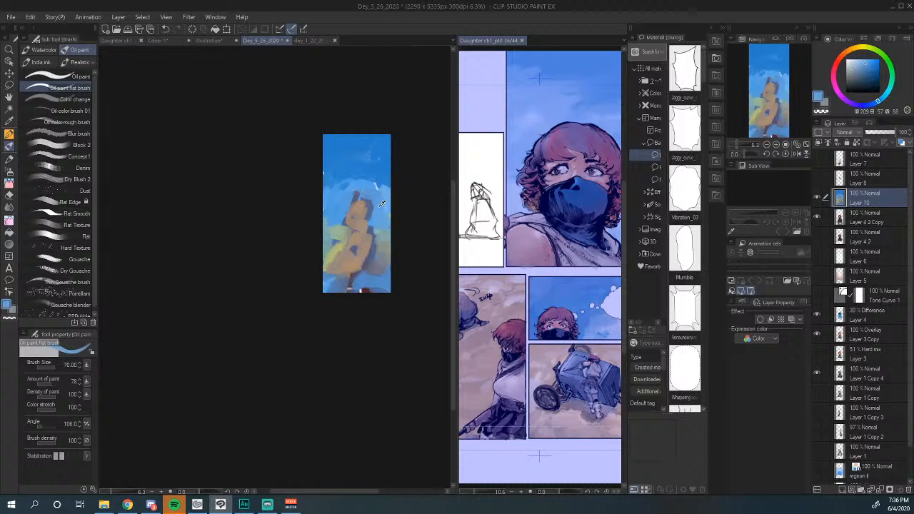
mouse_move(374, 209)
left_mouse_down()
mouse_move(361, 207)
mouse_move(352, 180)
mouse_move(369, 174)
mouse_move(344, 175)
mouse_move(371, 179)
mouse_move(378, 197)
left_mouse_up()
left_click(345, 189, "alt")
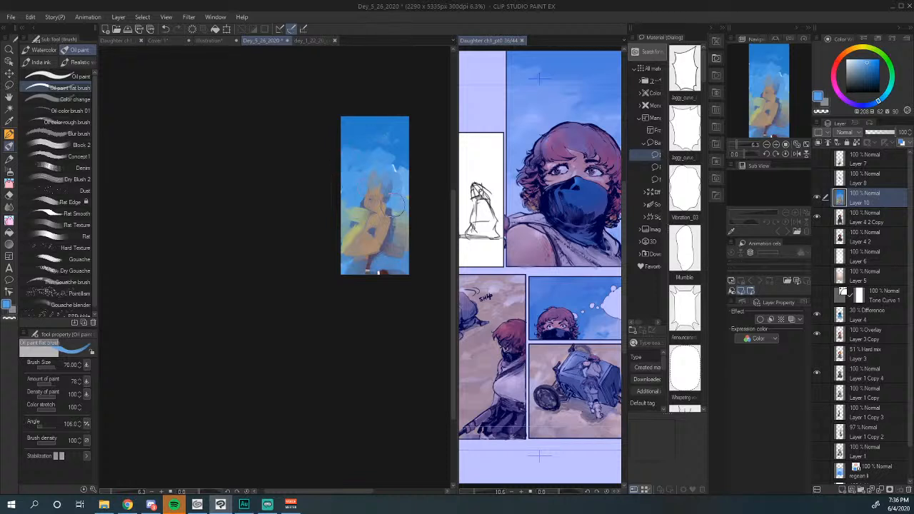
Step: Paint over the white patches along the lower edge and in the sky with sampled brown and blue
mouse_move(406, 241)
left_mouse_down()
mouse_move(405, 229)
mouse_move(379, 243)
mouse_move(384, 270)
left_mouse_up()
left_click(381, 235, "alt")
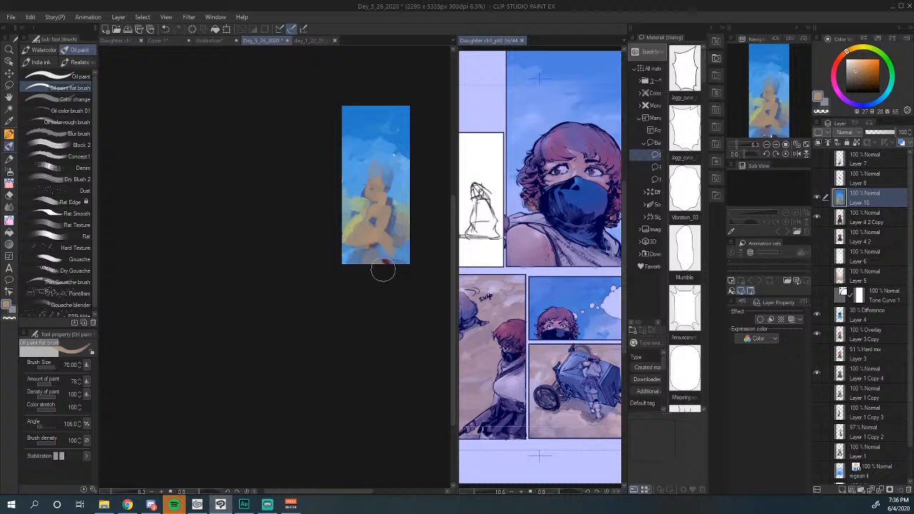
left_click(397, 211, "alt")
left_click_drag(403, 168, 380, 120)
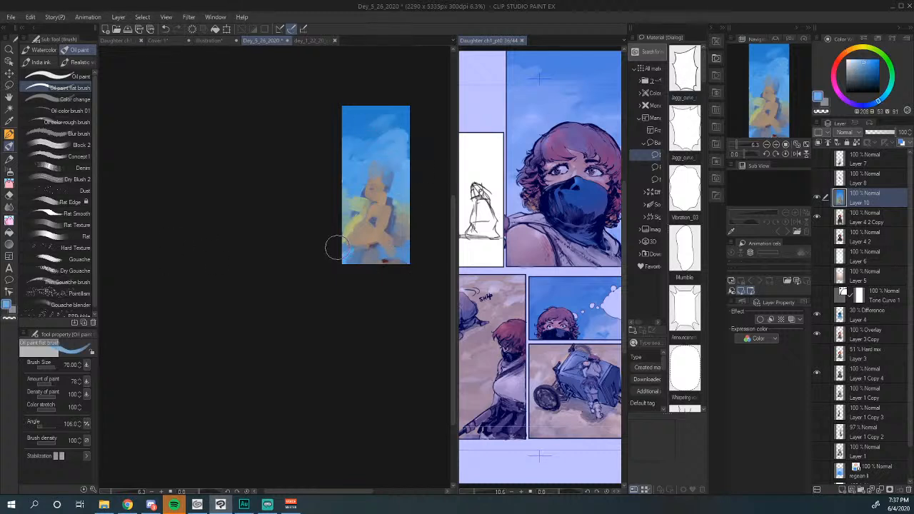
Step: Blend the orange shape's colors with the Soothing watercolor blending brush at size 50
left_click(9, 206)
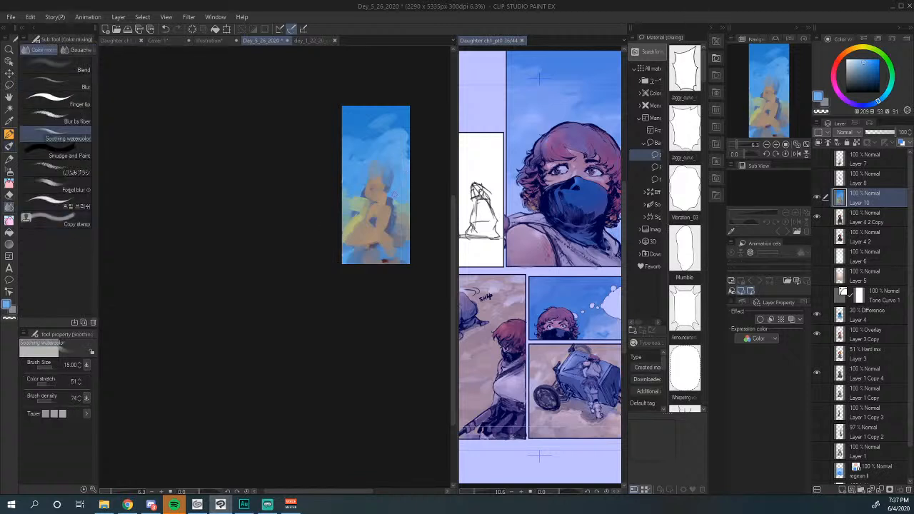
mouse_move(384, 180)
left_mouse_down()
mouse_move(405, 204)
mouse_move(391, 194)
mouse_move(400, 216)
mouse_move(386, 239)
left_mouse_up()
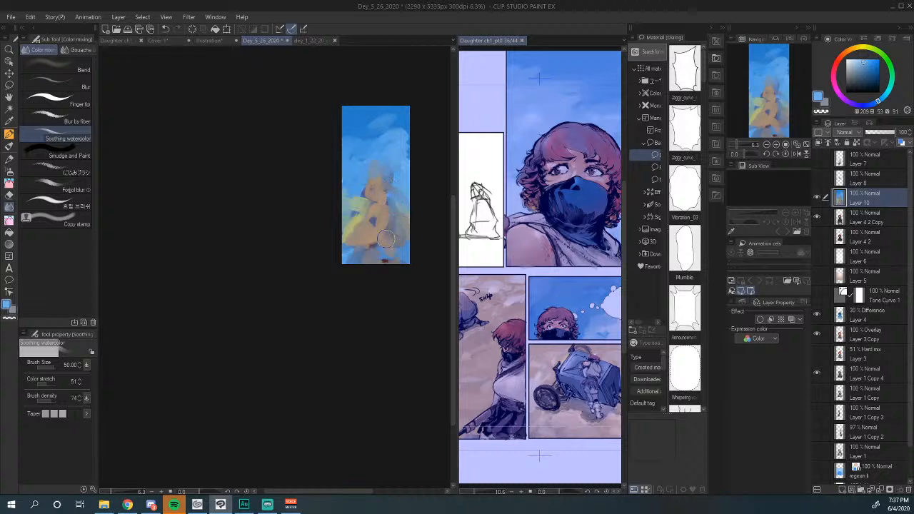
left_click(776, 144)
left_click(776, 144)
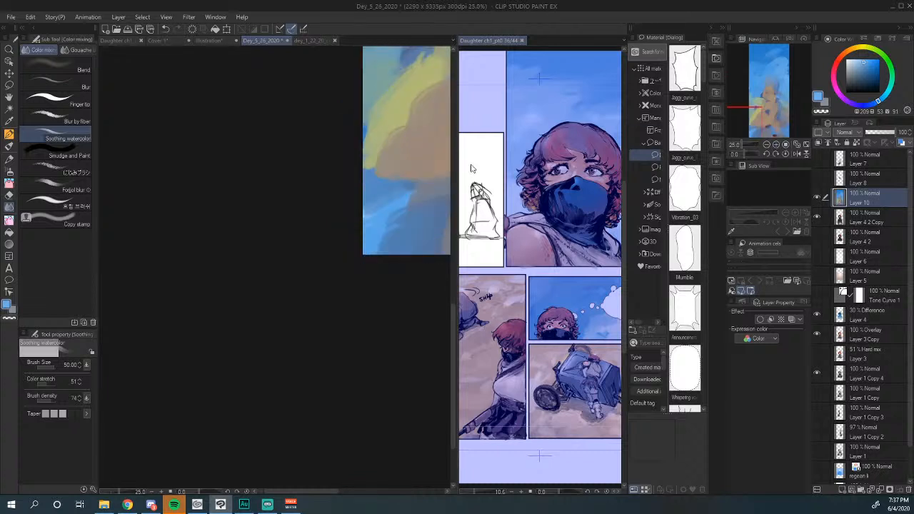
left_click_drag(385, 189, 219, 366)
mouse_move(370, 212)
left_mouse_down()
mouse_move(325, 286)
mouse_move(308, 265)
mouse_move(364, 338)
mouse_move(307, 359)
mouse_move(380, 397)
mouse_move(398, 419)
left_mouse_up()
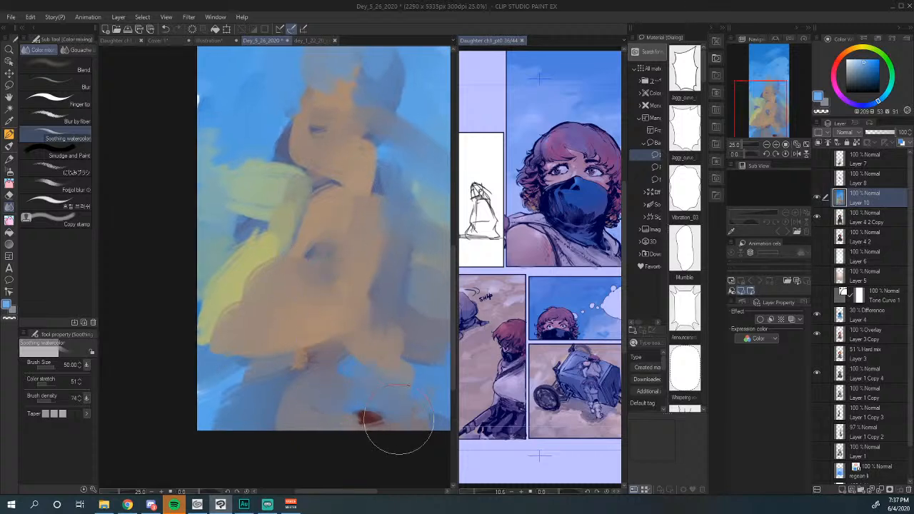
Step: Smooth the upper part of the orange shape into a tapering peak that fades into the blue sky
left_click(774, 146)
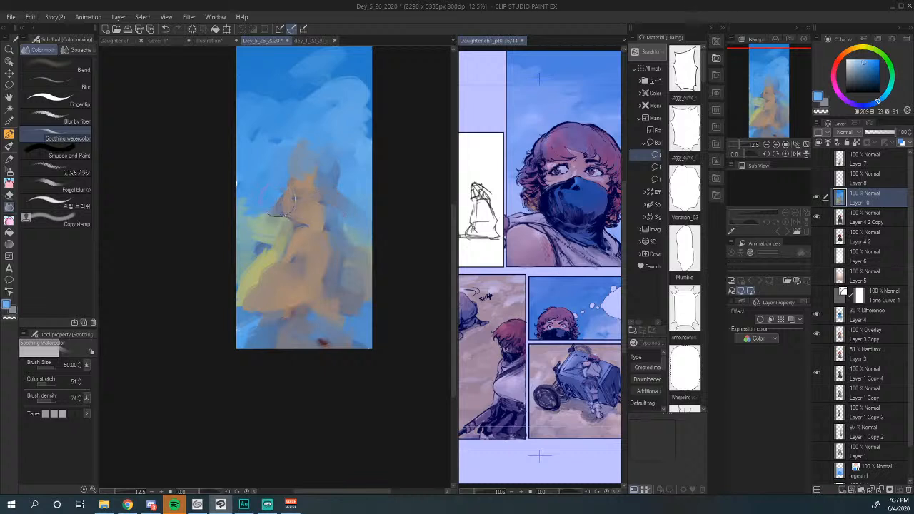
mouse_move(279, 204)
left_mouse_down()
mouse_move(254, 287)
mouse_move(268, 315)
mouse_move(253, 329)
mouse_move(253, 311)
mouse_move(244, 349)
mouse_move(312, 315)
mouse_move(332, 336)
mouse_move(359, 257)
mouse_move(308, 198)
mouse_move(318, 213)
mouse_move(296, 197)
mouse_move(295, 218)
mouse_move(318, 237)
mouse_move(326, 168)
left_mouse_up()
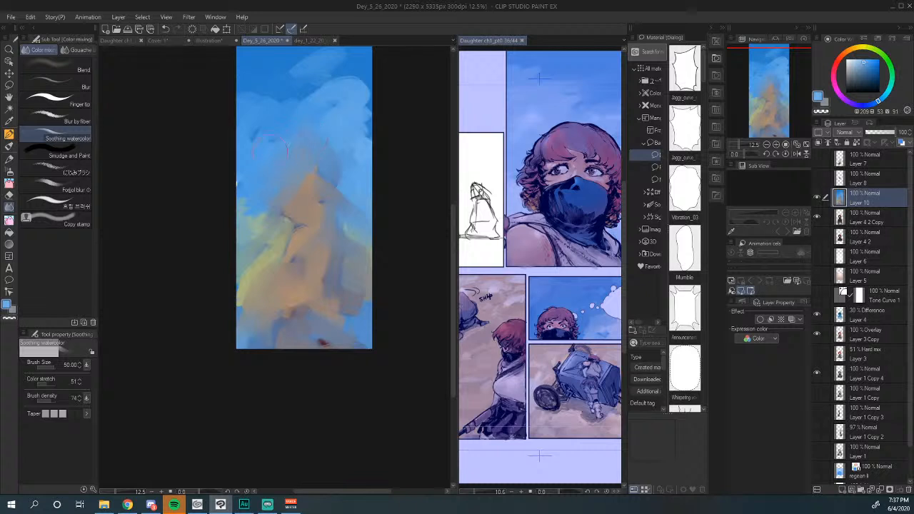
mouse_move(321, 184)
left_mouse_down()
mouse_move(338, 244)
mouse_move(324, 190)
left_mouse_up()
Step: Try blending modes on Layer 10, from Darken and Color burn through Screen, Add (Glow) and Overlay to Difference
scroll(847, 134, "down", 2)
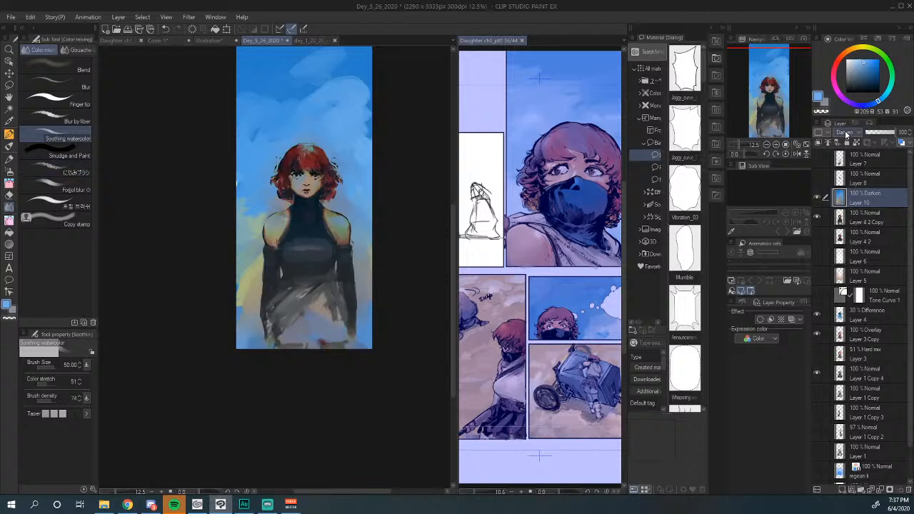
scroll(847, 133, "down", 1)
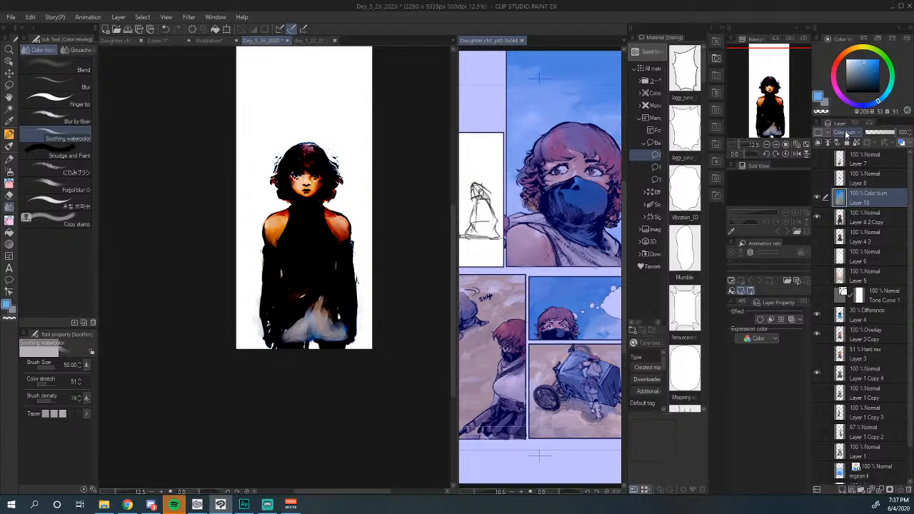
scroll(847, 133, "down", 4)
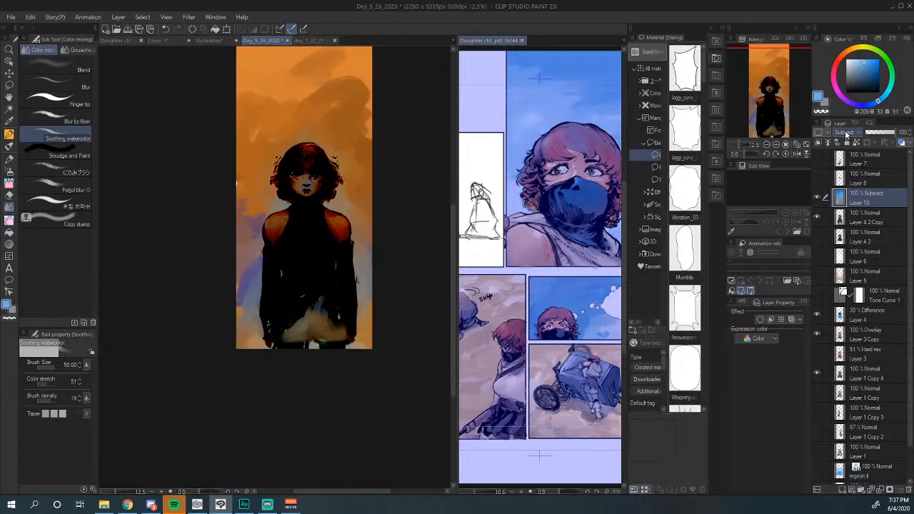
scroll(848, 133, "down", 1)
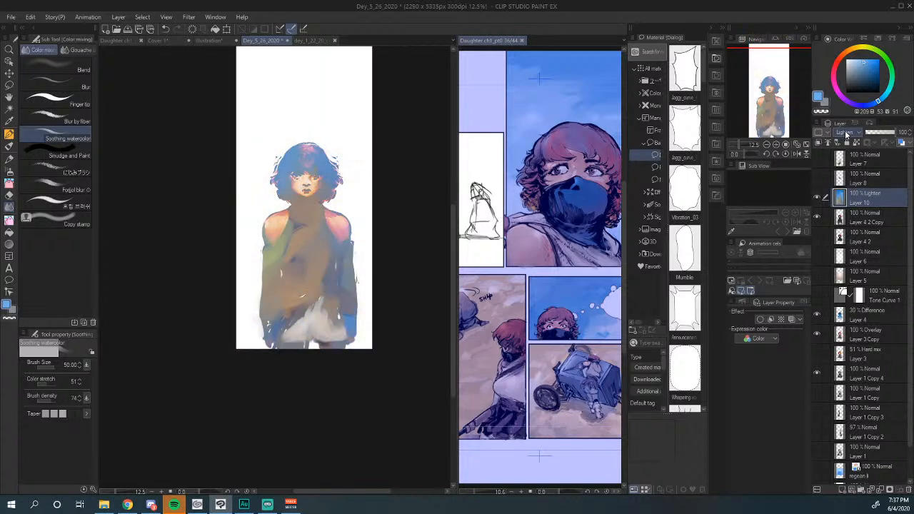
scroll(847, 134, "down", 1)
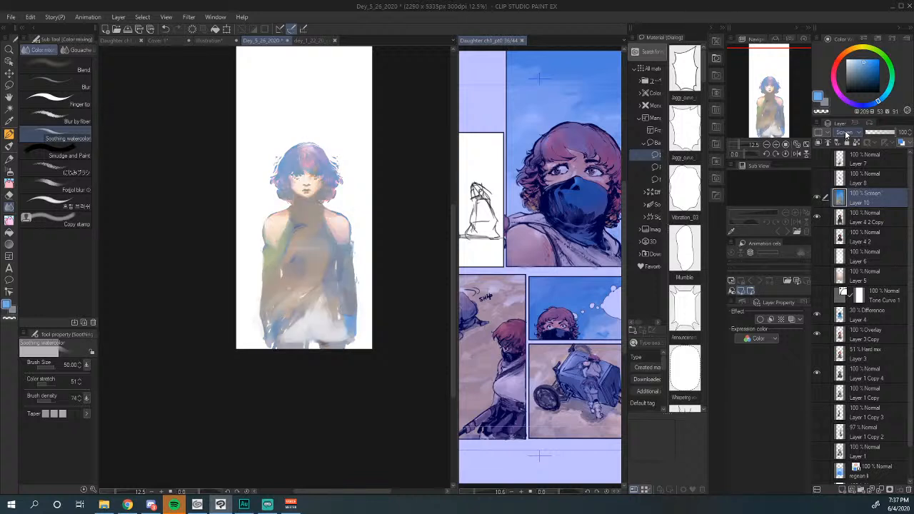
scroll(848, 134, "down", 1)
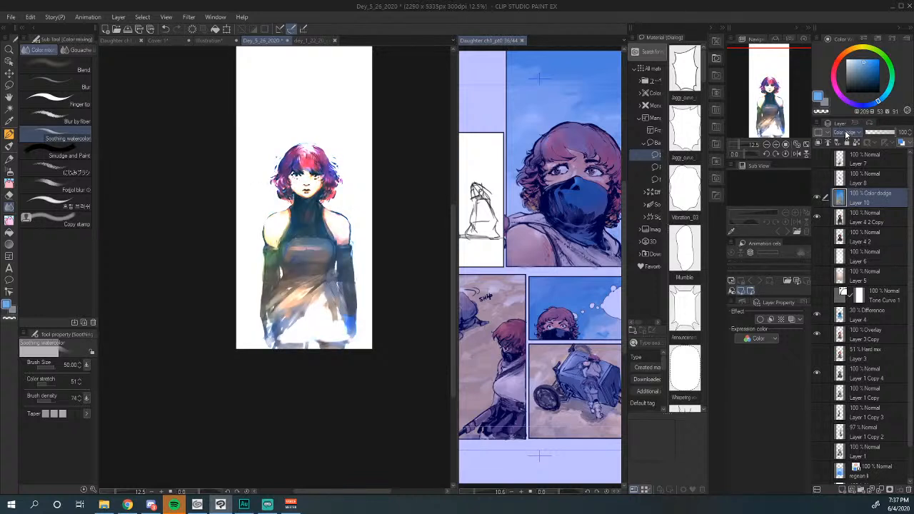
scroll(847, 133, "down", 2)
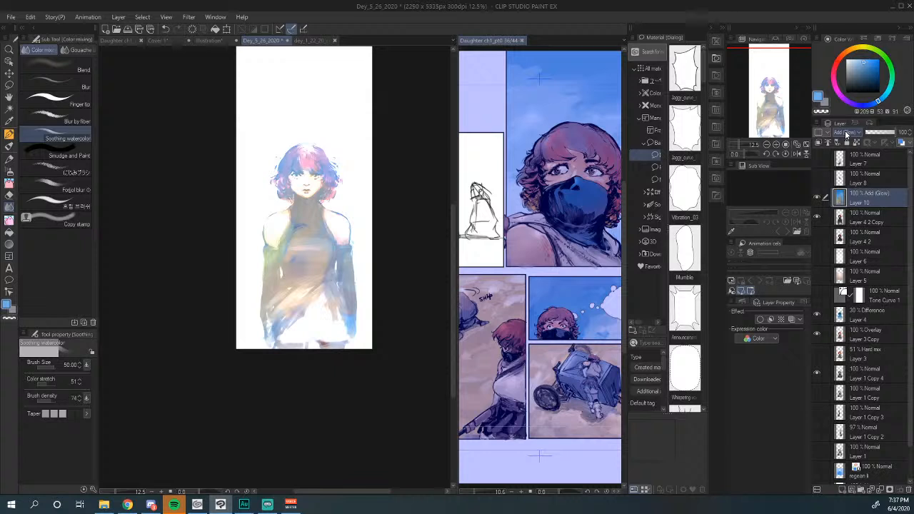
scroll(848, 134, "down", 1)
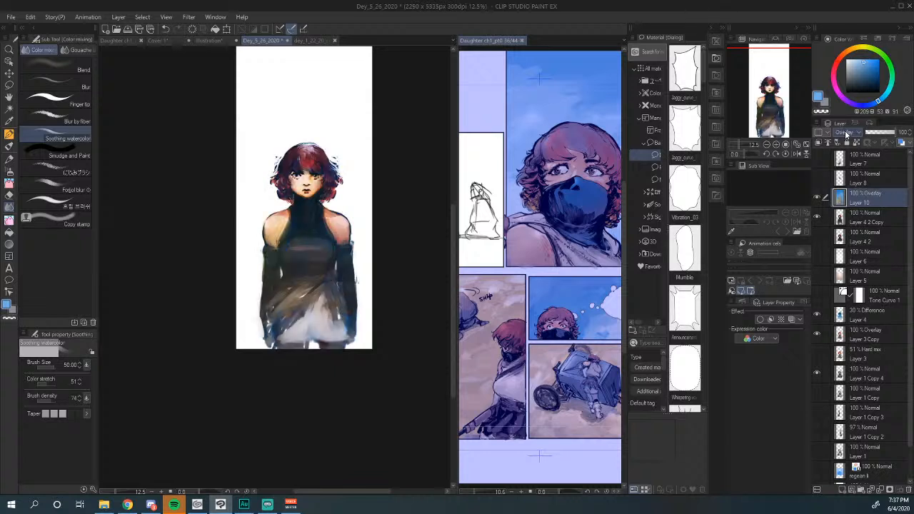
scroll(847, 133, "down", 2)
scroll(847, 134, "down", 5)
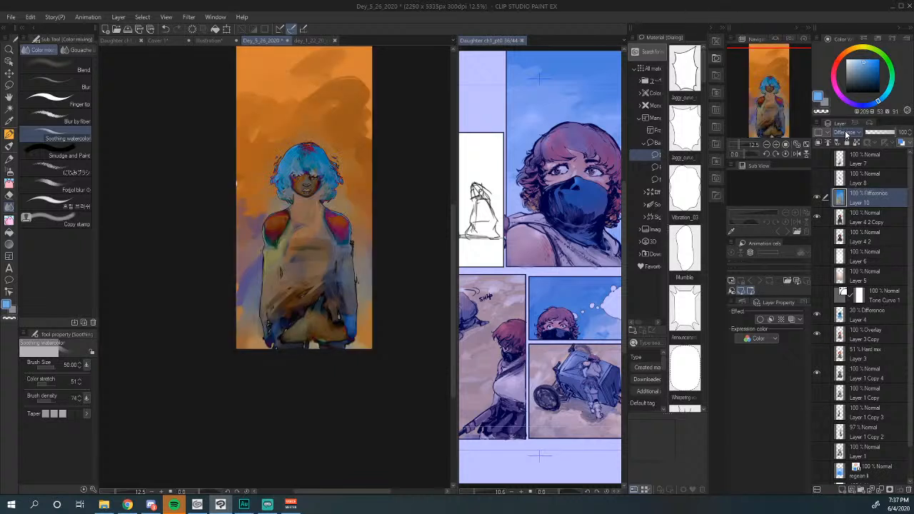
Step: Try Layer 10 in Difference mode at 73% opacity and restore it to 100%
left_click(883, 134)
left_click(890, 134)
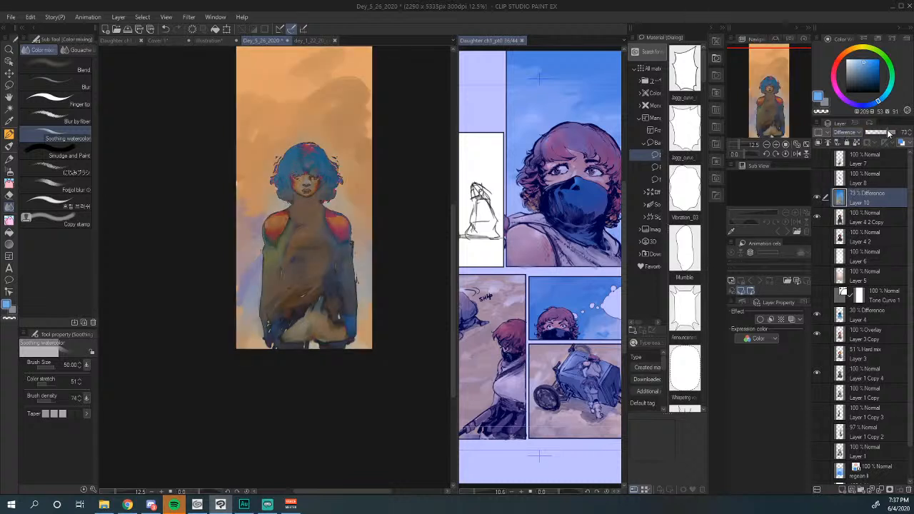
mouse_move(886, 134)
left_mouse_down()
mouse_move(867, 134)
mouse_move(899, 133)
left_mouse_up()
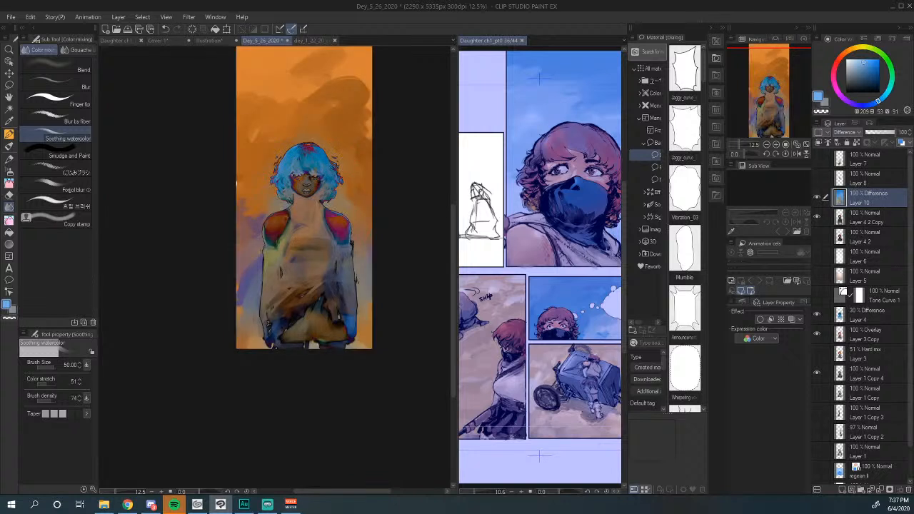
Step: Duplicate Layer 4 2 Copy, move the duplicate above Layer 10 and hide it
left_click(857, 225)
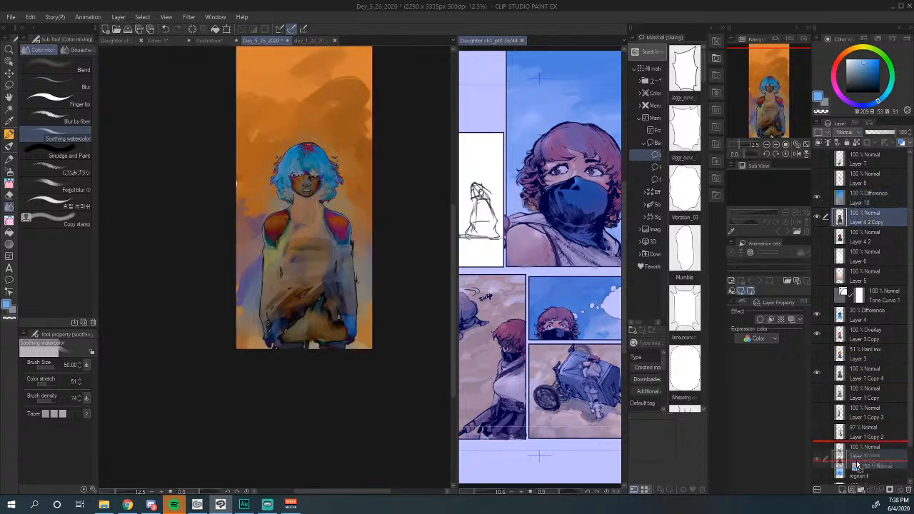
scroll(854, 464, "down", 1)
left_click(844, 493)
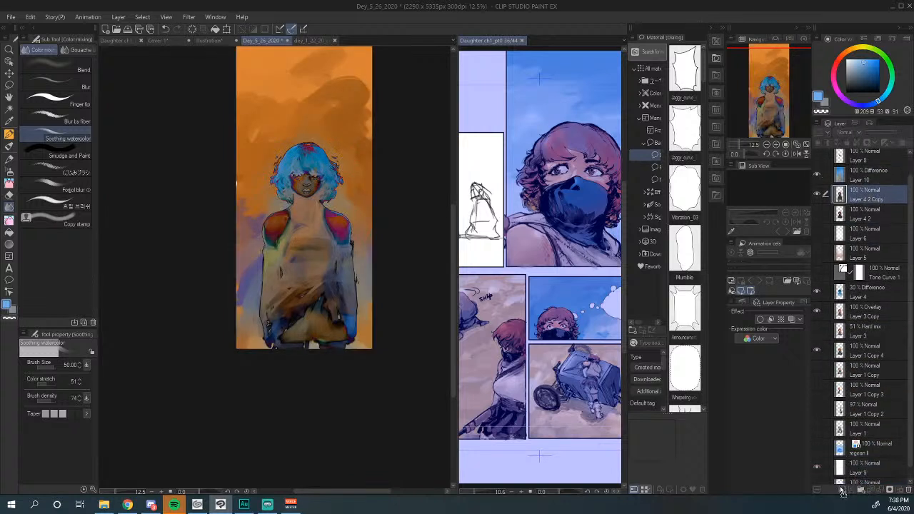
left_click_drag(852, 197, 852, 167)
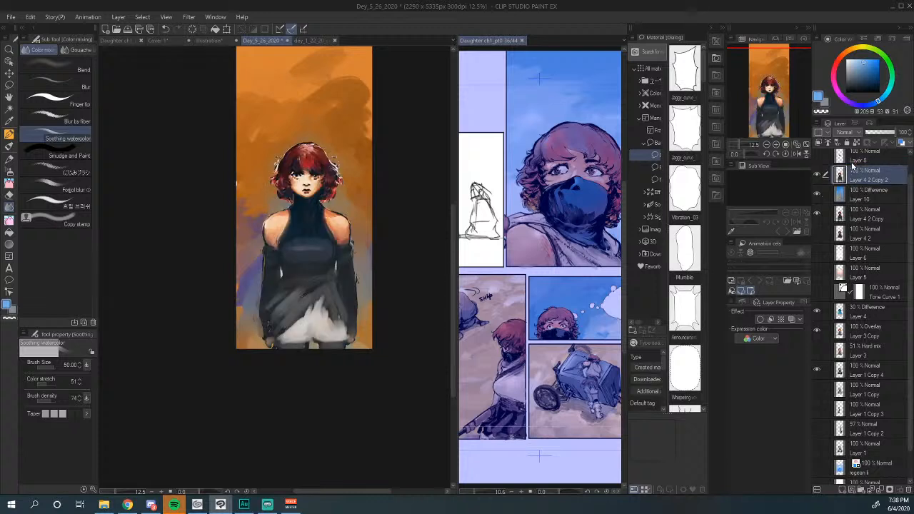
left_click(818, 184)
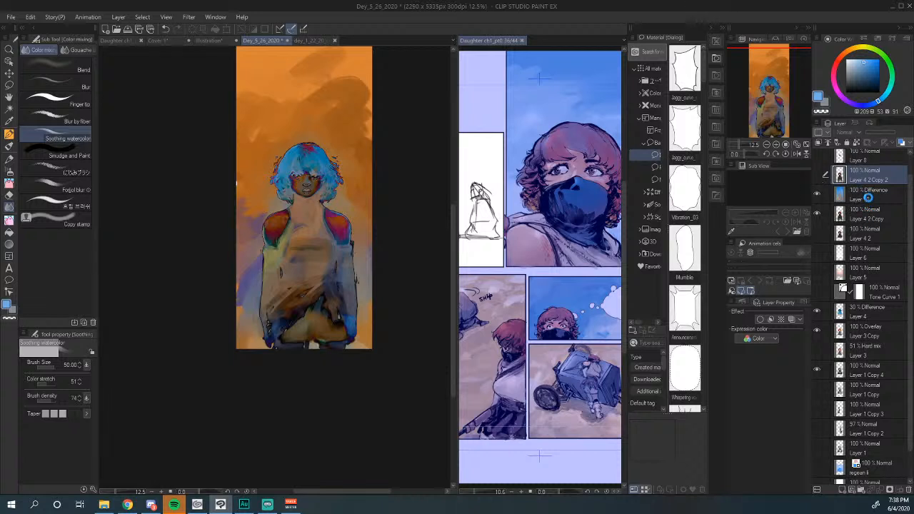
Step: Try Vivid light, Darker color, Hue and Brightness on Layer 10 and set its blending mode to Divide
left_click(868, 198)
left_click(866, 219)
left_click(865, 202)
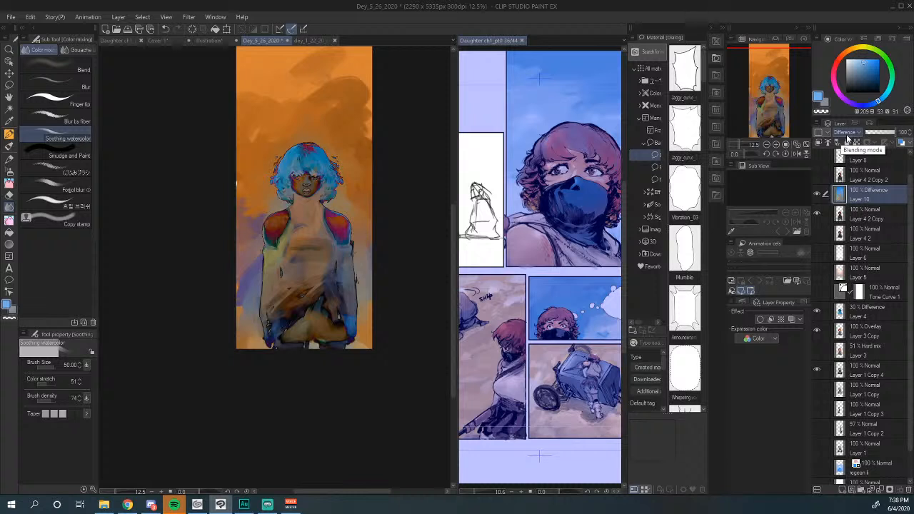
scroll(848, 140, "up", 2)
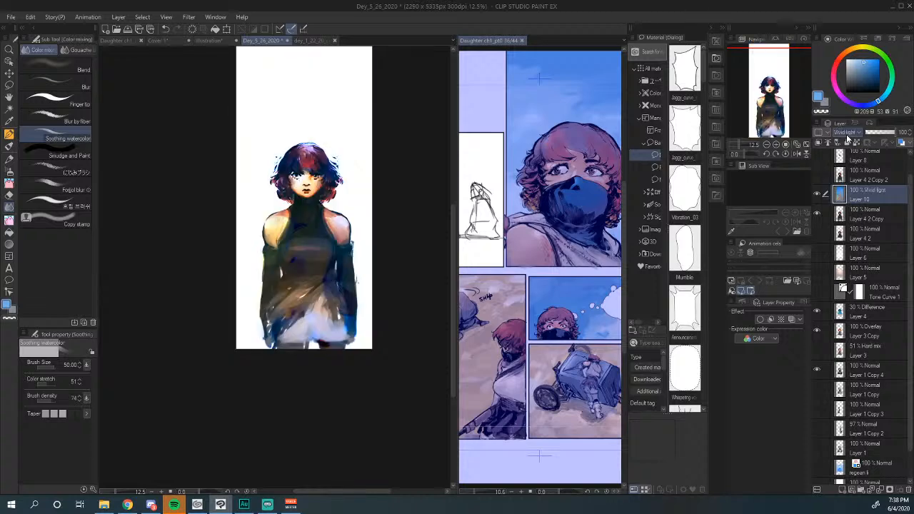
scroll(848, 140, "down", 4)
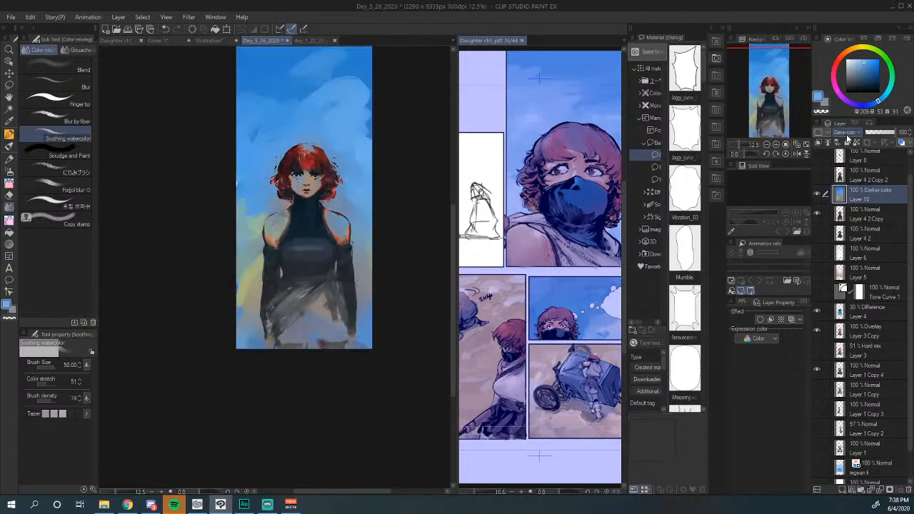
scroll(848, 140, "up", 3)
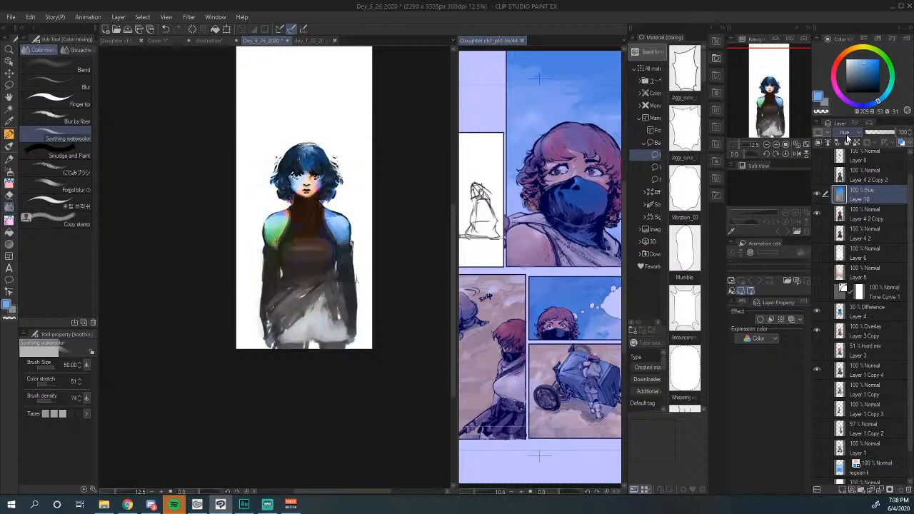
scroll(848, 140, "up", 1)
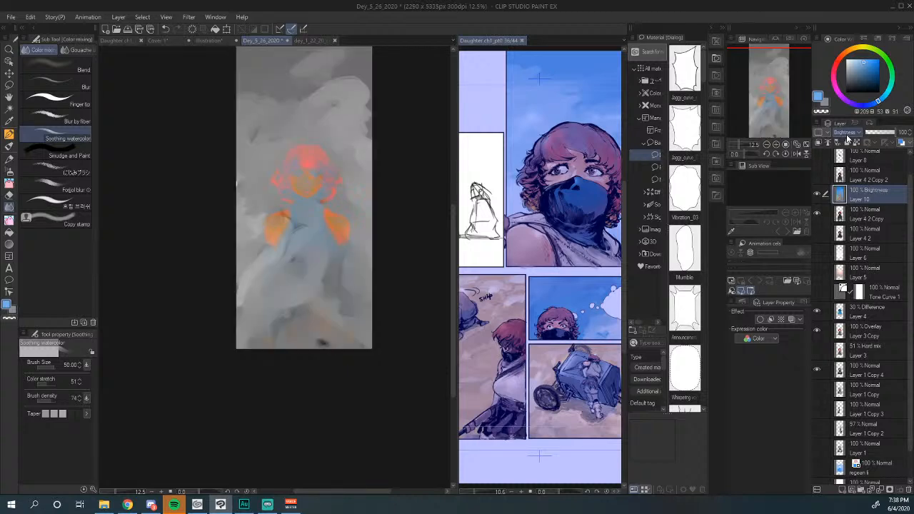
scroll(848, 140, "up", 4)
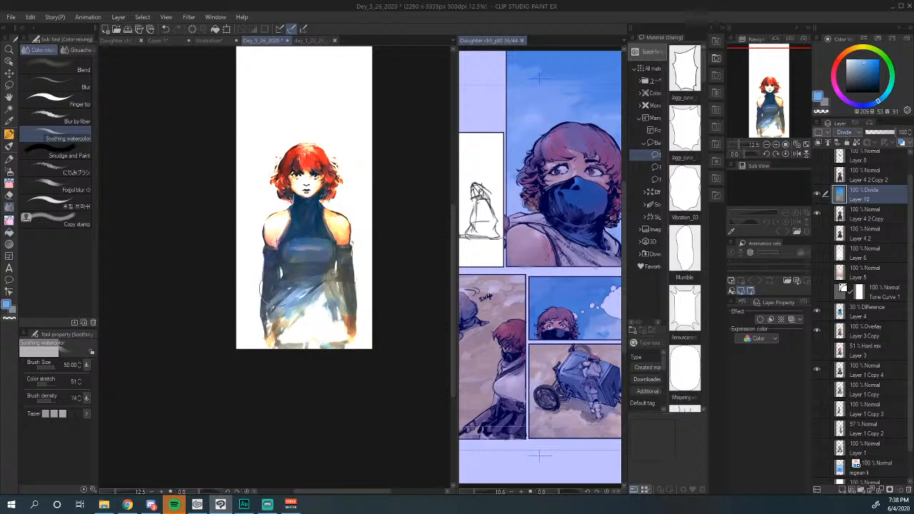
Step: Examine the Divide effect on the character at several zoom levels and widen the comic page's view beside it
scroll(332, 253, "up", 4)
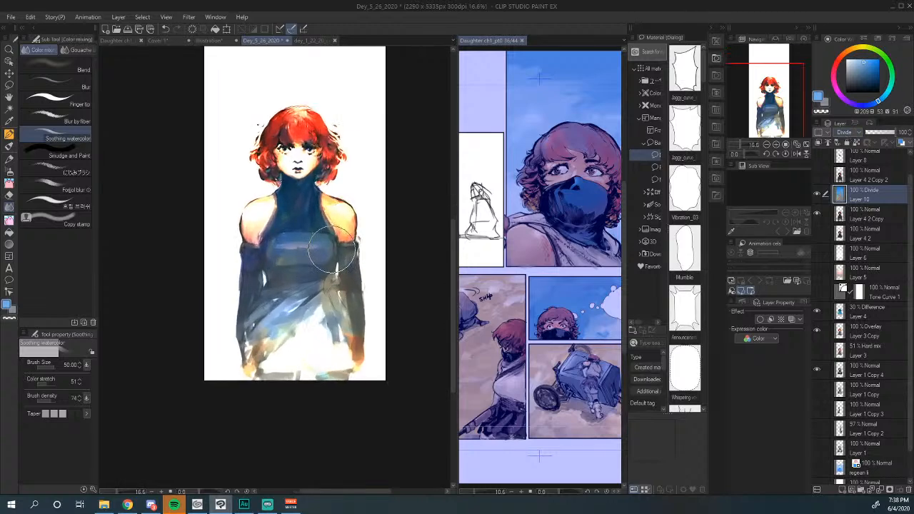
scroll(332, 250, "down", 5)
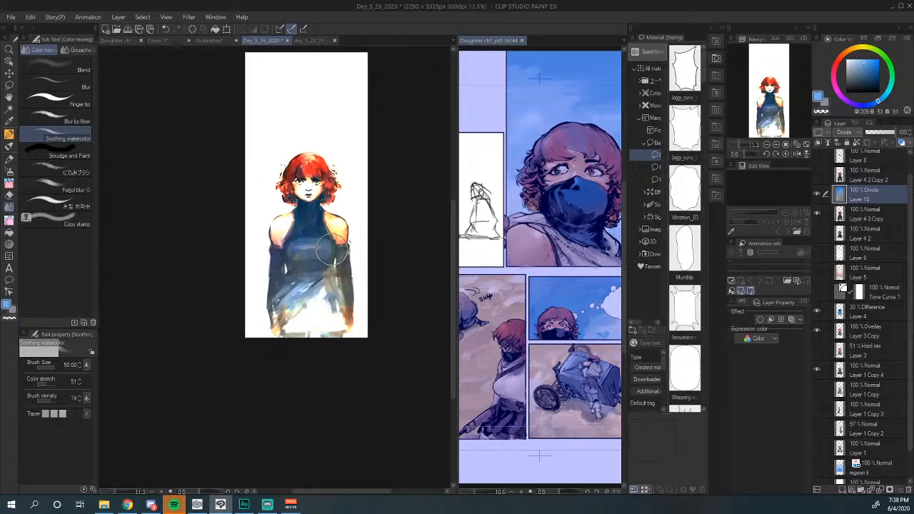
scroll(308, 307, "up", 4)
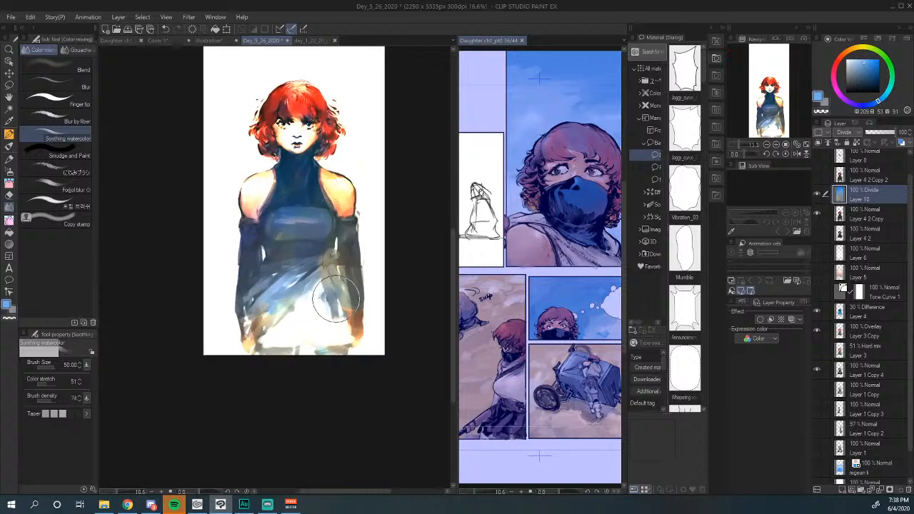
left_click_drag(304, 304, 352, 376)
scroll(353, 376, "down", 1)
scroll(352, 321, "down", 1)
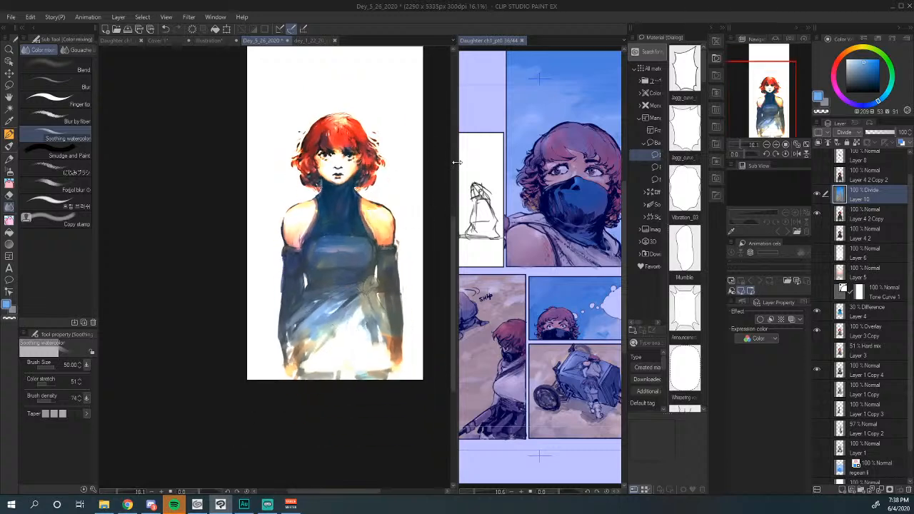
mouse_move(456, 163)
left_mouse_down()
mouse_move(490, 163)
mouse_move(426, 165)
mouse_move(440, 166)
left_mouse_up()
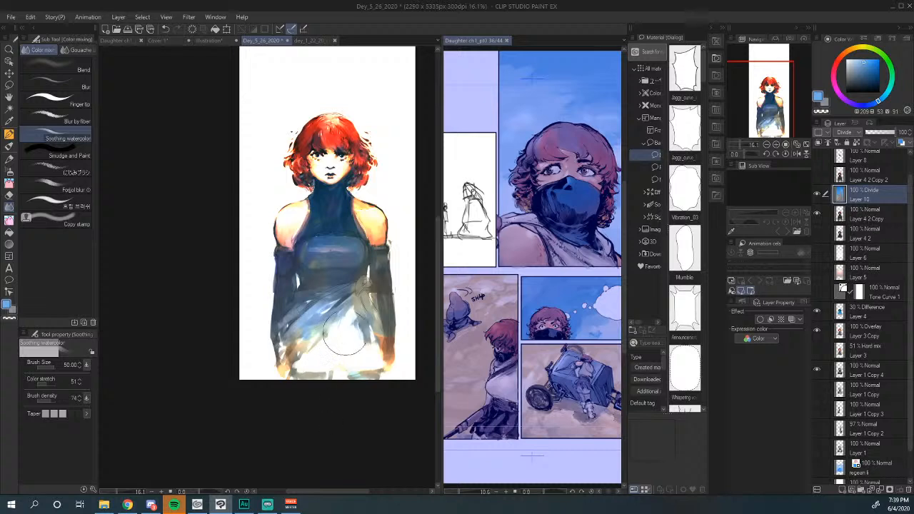
left_click_drag(358, 321, 300, 343)
Step: Duplicate Layer 4 2 Copy beneath Layer 10 and apply the line extraction effect to the duplicate
left_click(875, 214)
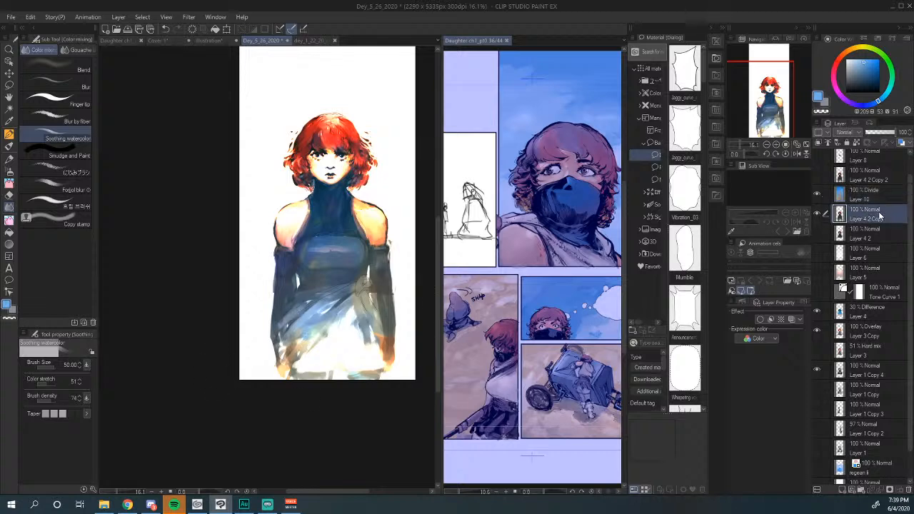
left_click(210, 41)
left_click_drag(336, 240, 296, 240)
left_click(264, 44)
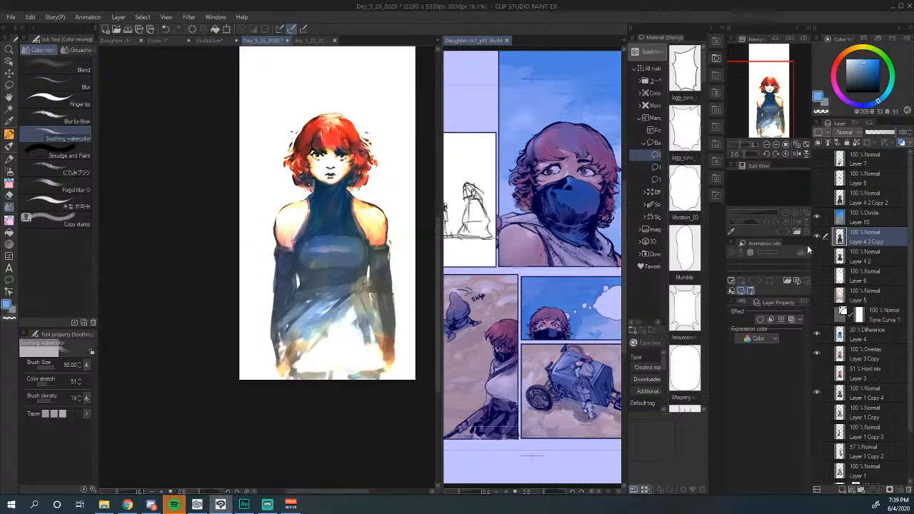
left_click_drag(866, 241, 844, 490)
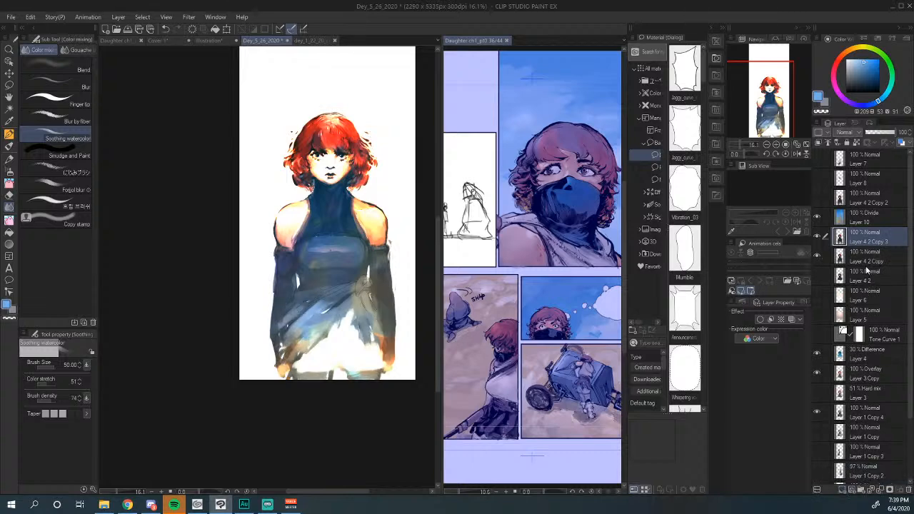
left_click(770, 320)
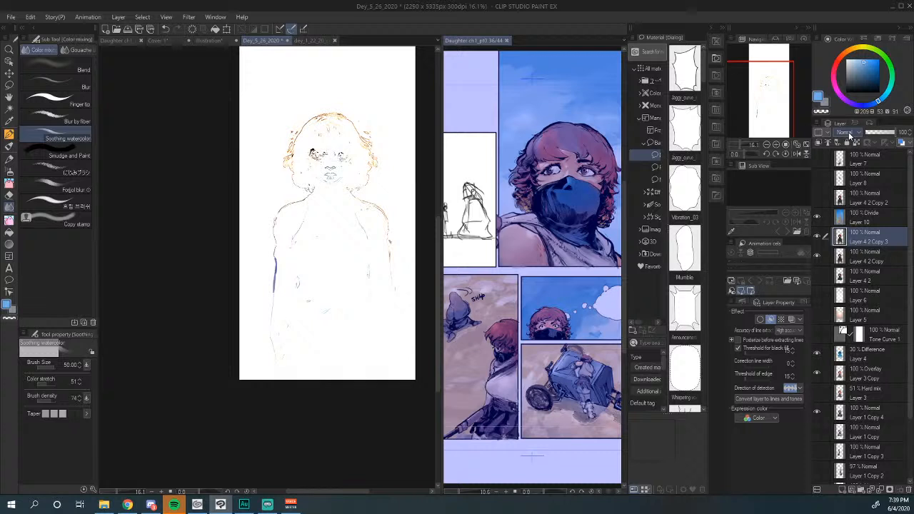
Step: Compare Multiply and Color burn for the line-extracted layer, set it to Linear burn and inspect the lines around the waist
scroll(849, 136, "down", 2)
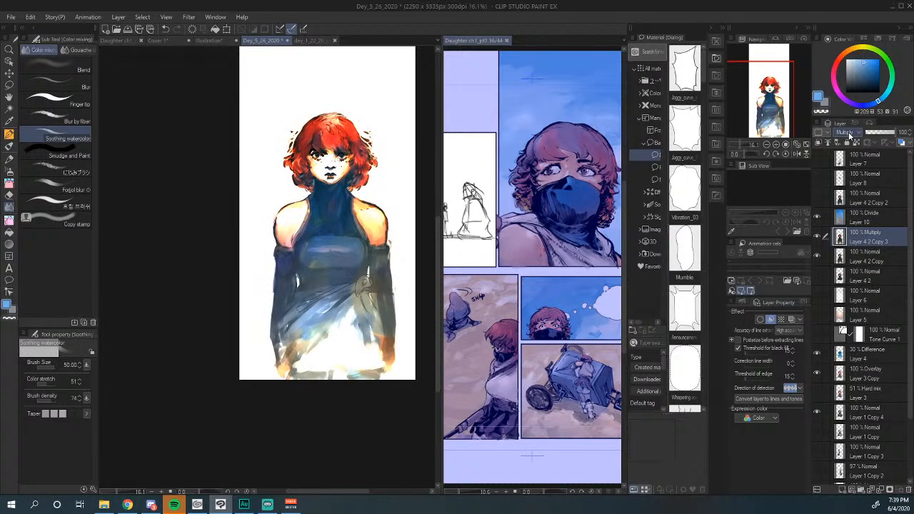
scroll(850, 136, "down", 1)
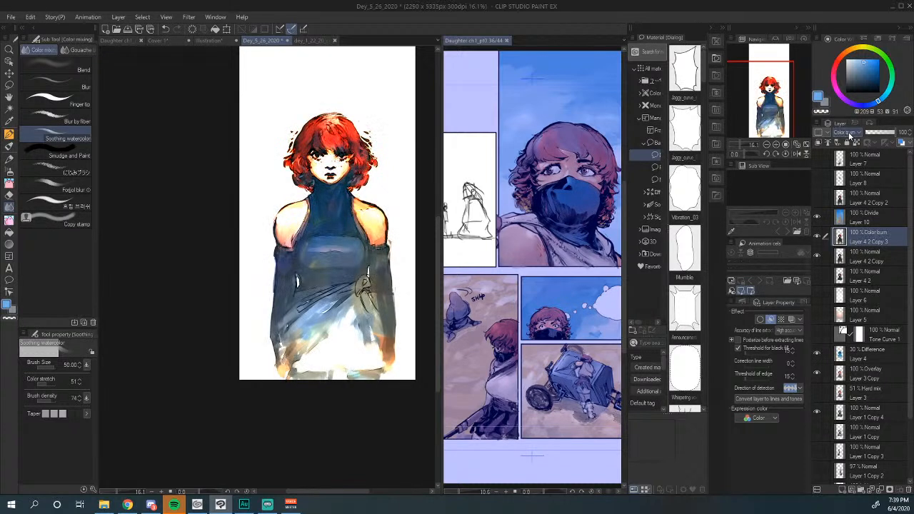
scroll(850, 136, "down", 1)
scroll(849, 136, "down", 1)
scroll(850, 136, "up", 1)
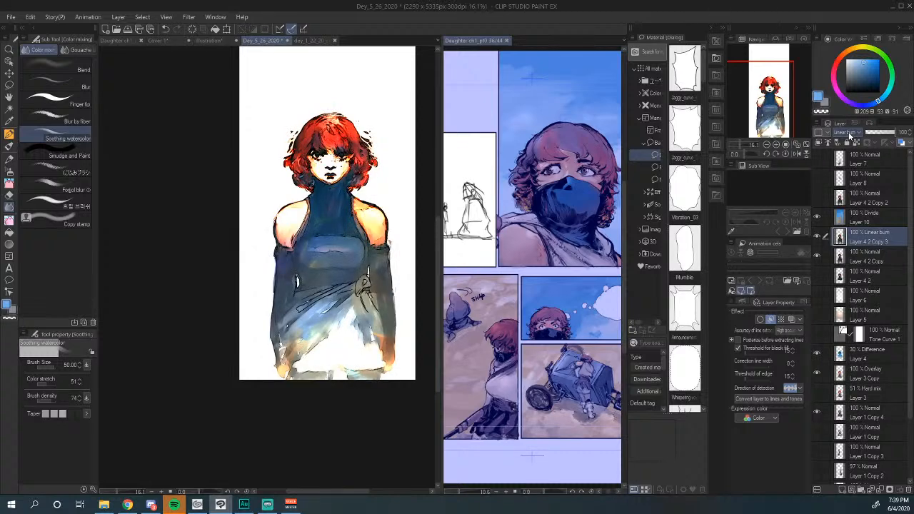
scroll(849, 135, "up", 1)
scroll(850, 136, "down", 1)
scroll(366, 286, "up", 3)
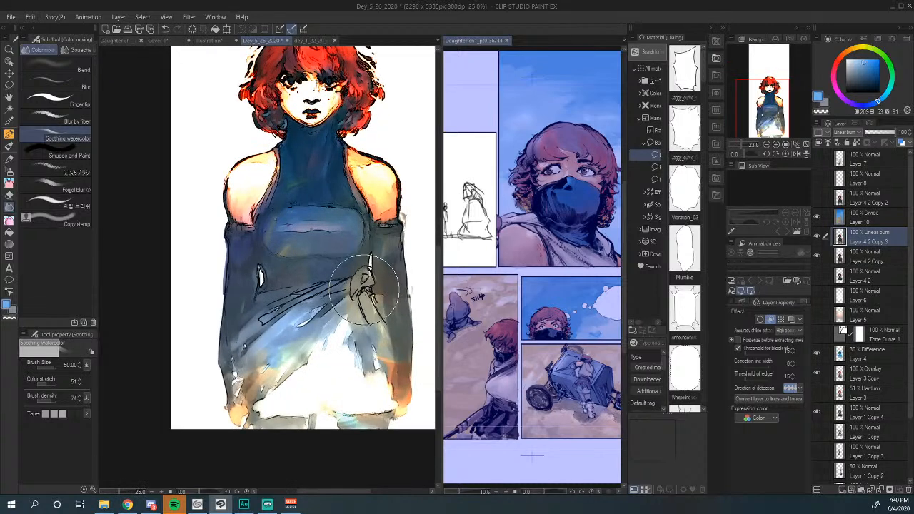
scroll(364, 290, "up", 2)
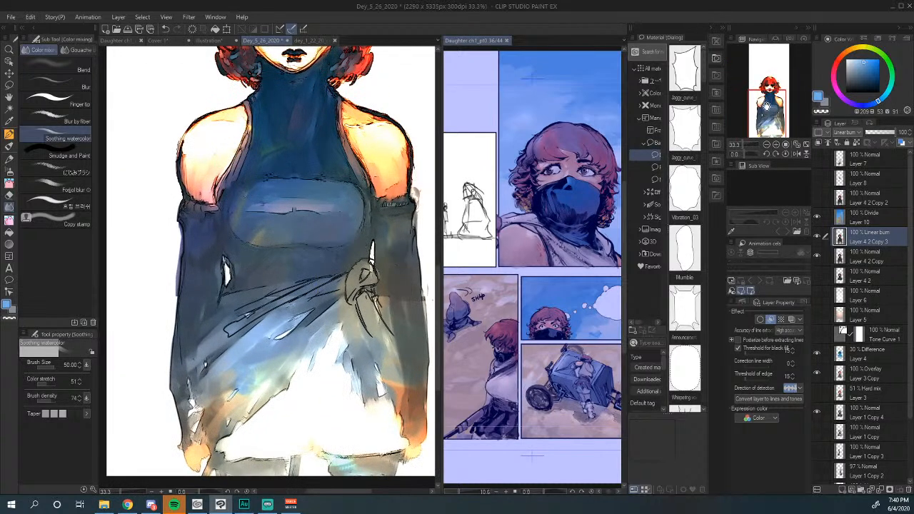
Step: Examine the extracted lines on the character's face and hair up close and the upper body from further back
left_click_drag(766, 105, 765, 92)
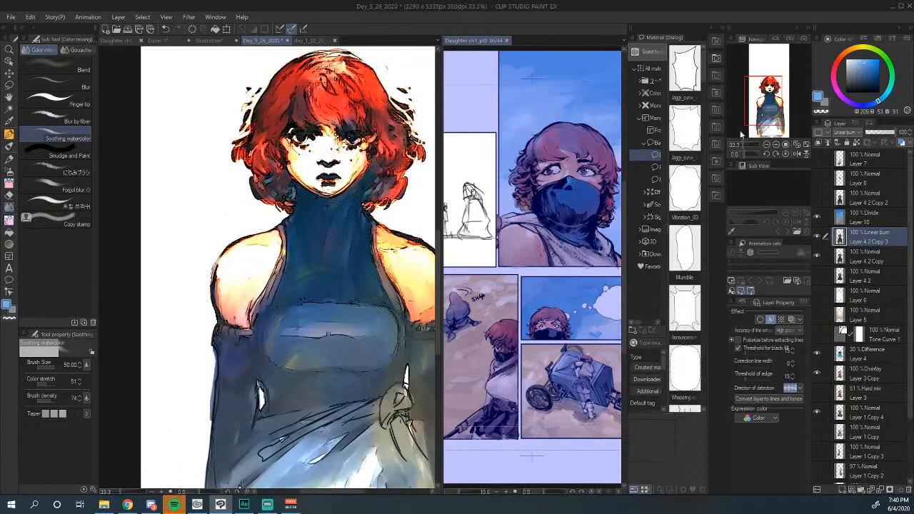
scroll(332, 110, "up", 1)
scroll(314, 90, "up", 3)
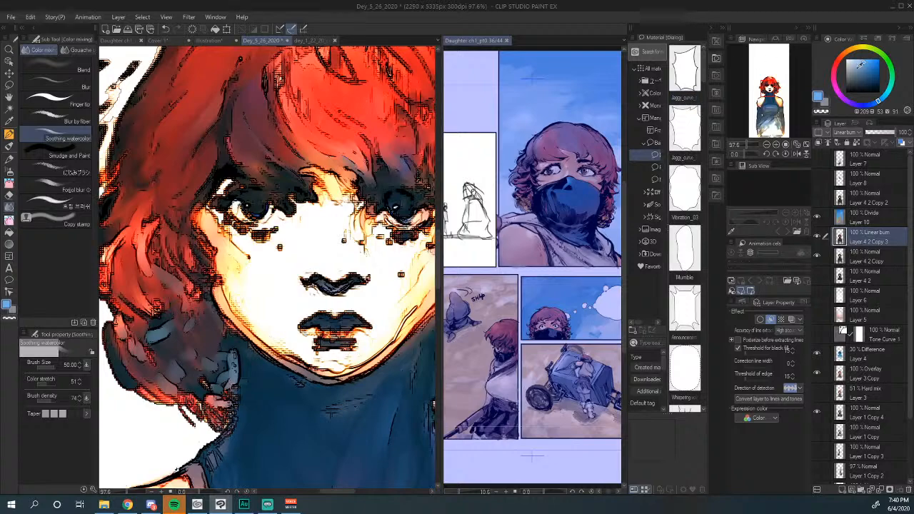
scroll(770, 89, "down", 4)
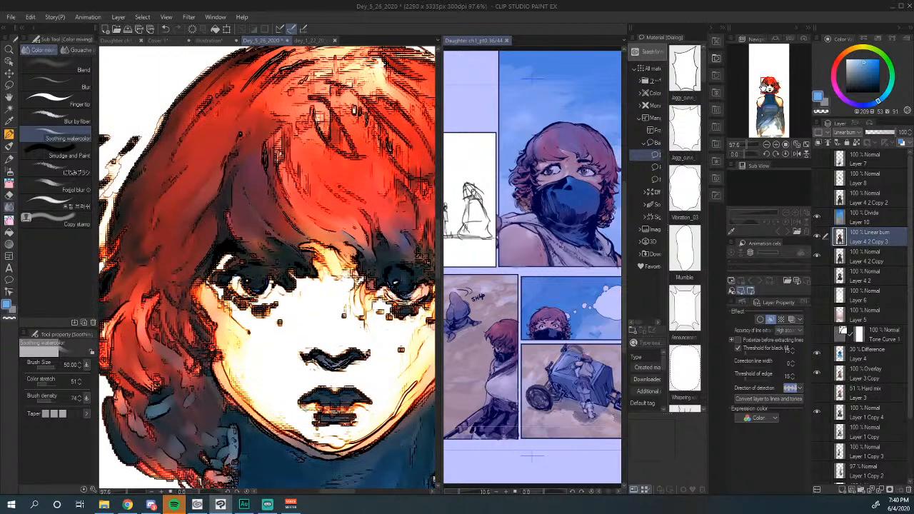
scroll(770, 90, "down", 4)
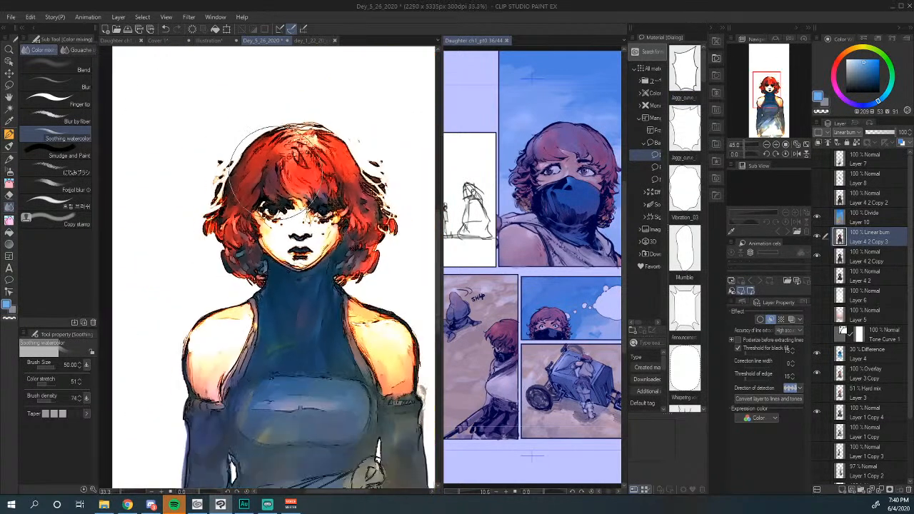
scroll(769, 90, "up", 2)
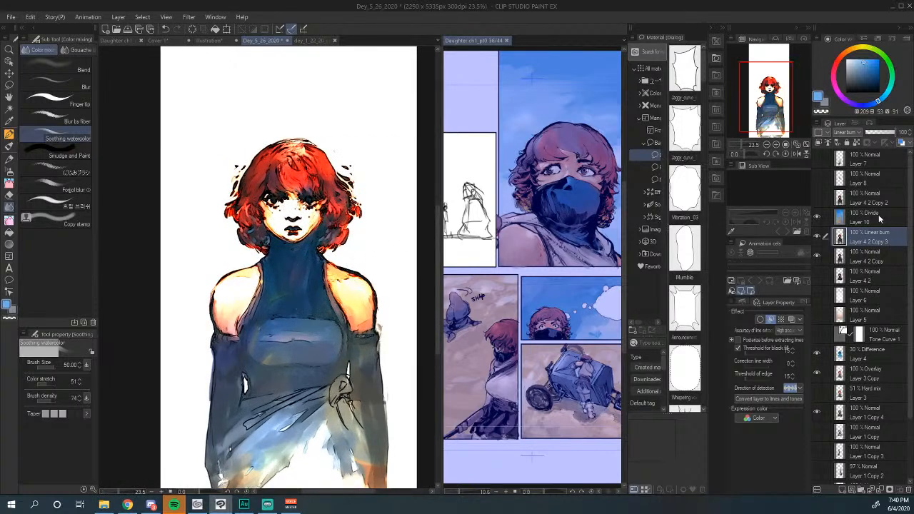
Step: Compare the painting with Layer 10 hidden and shown, and duplicate Layer 10 to double the Divide effect
left_click(850, 221)
left_click(819, 218)
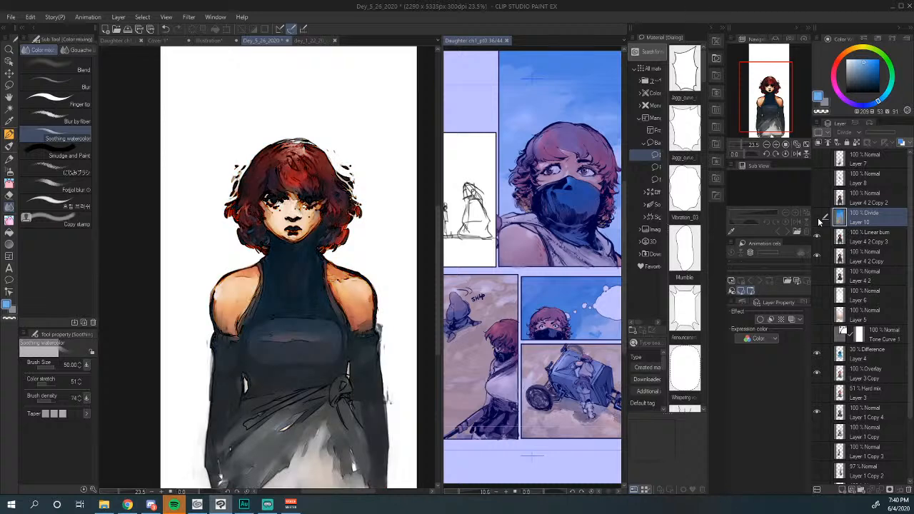
left_click(819, 218)
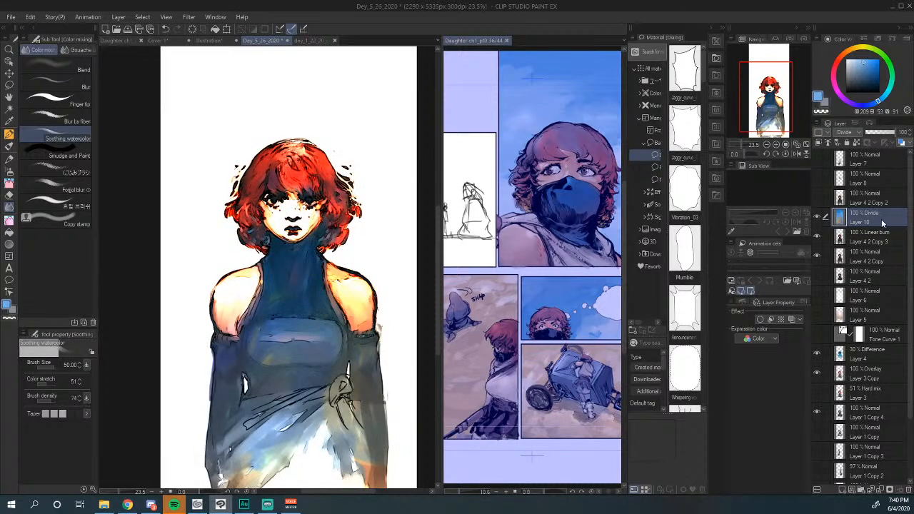
left_click_drag(883, 224, 841, 492)
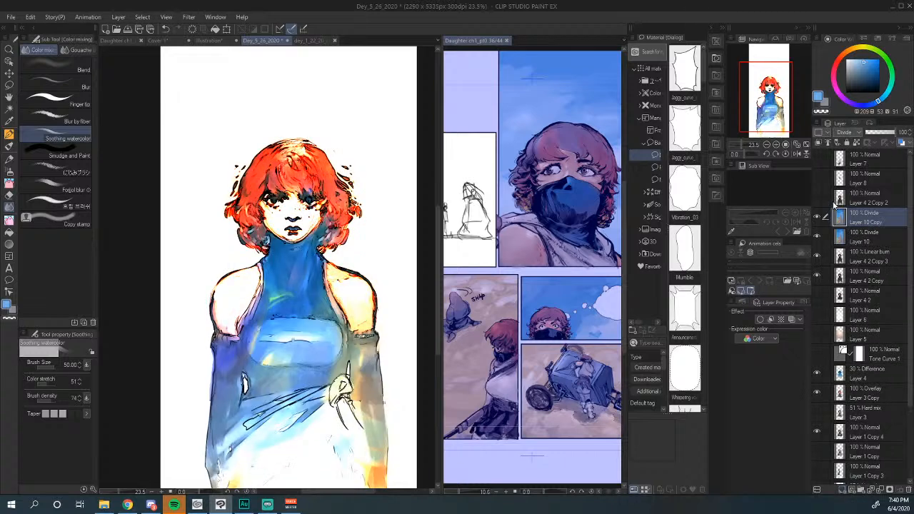
scroll(327, 252, "down", 4)
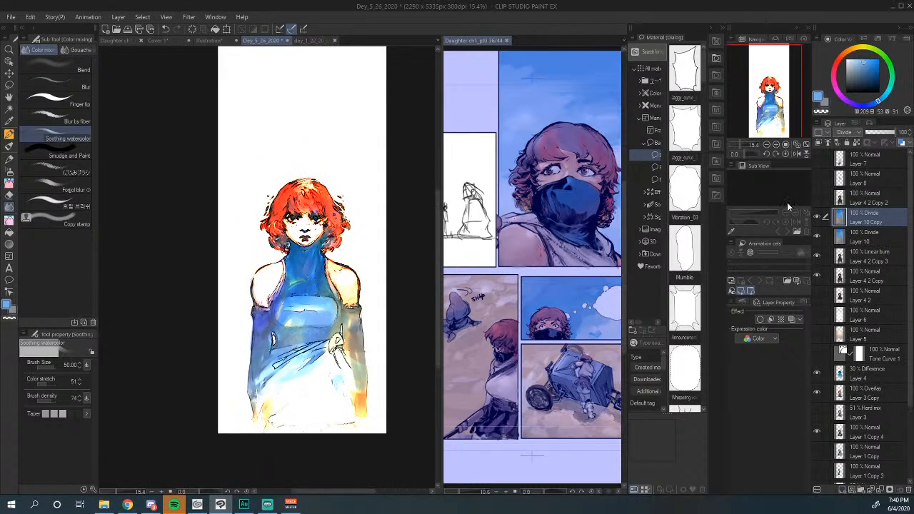
Step: Try a Tone Curve correction layer above Layer 10 Copy with steep and flattened curves, and discard it
right_click(861, 218)
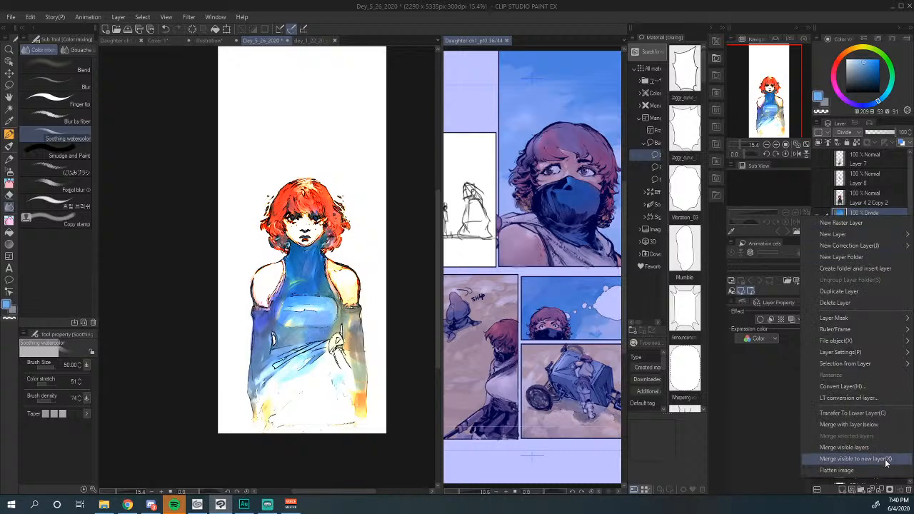
mouse_move(850, 245)
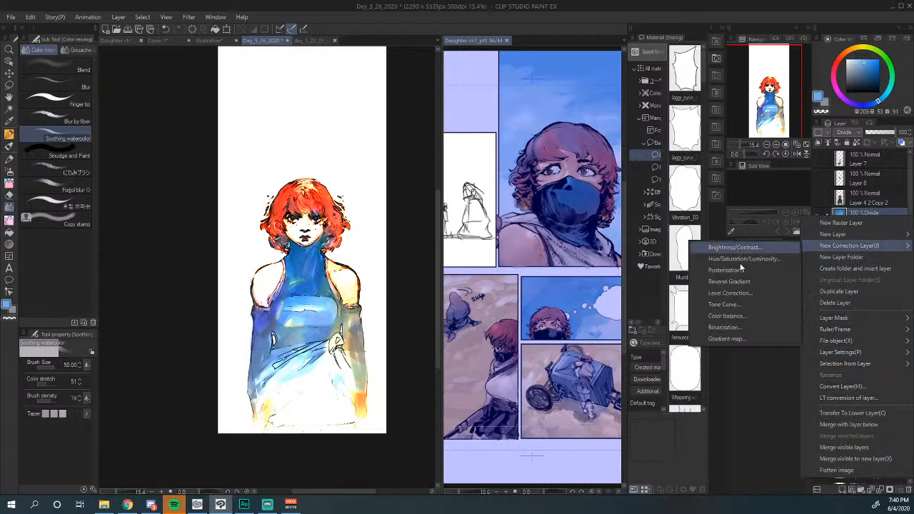
left_click(750, 301)
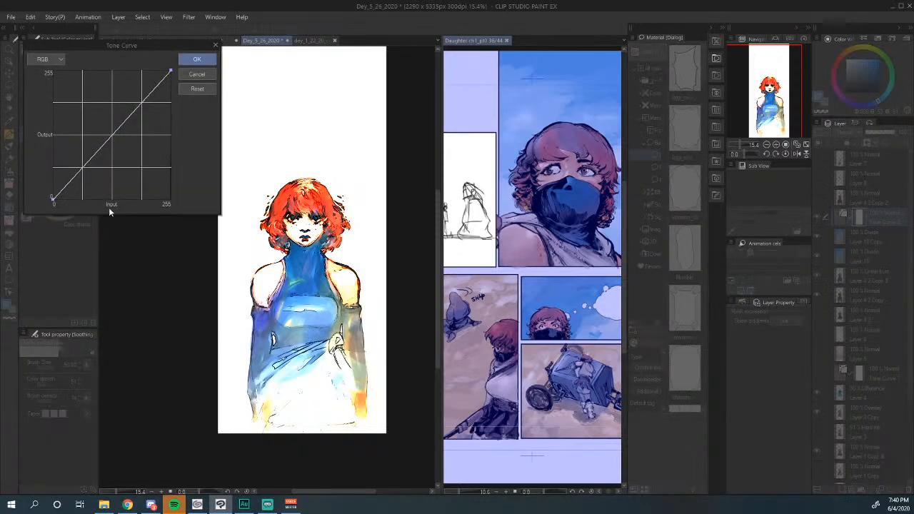
left_click_drag(100, 156, 120, 168)
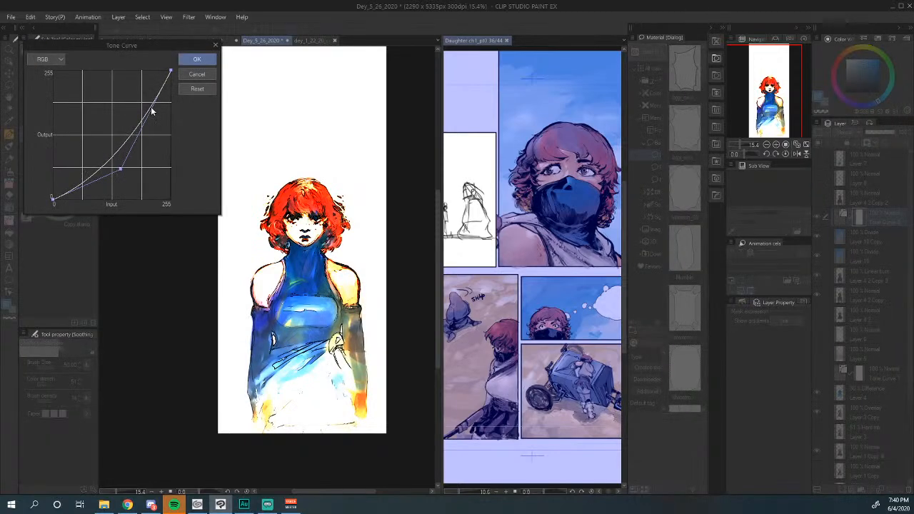
left_click_drag(151, 111, 134, 93)
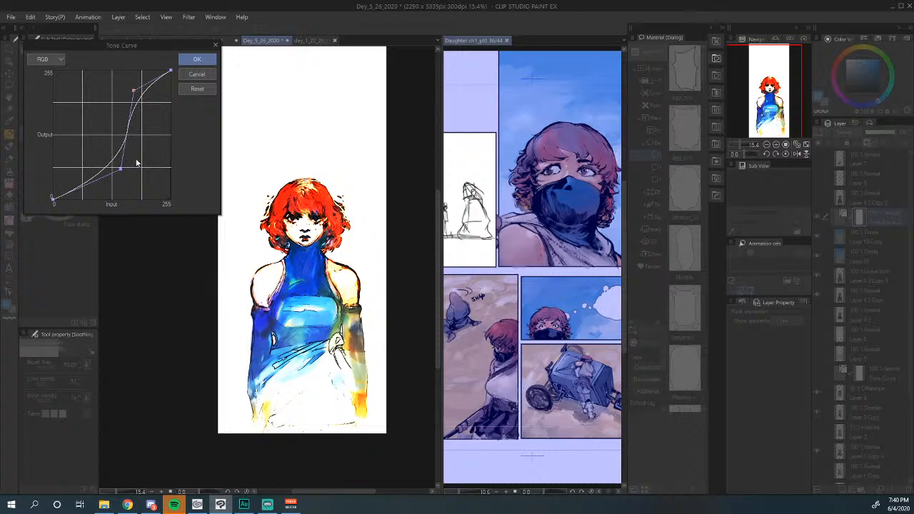
left_click_drag(120, 168, 67, 126)
left_click_drag(135, 91, 165, 121)
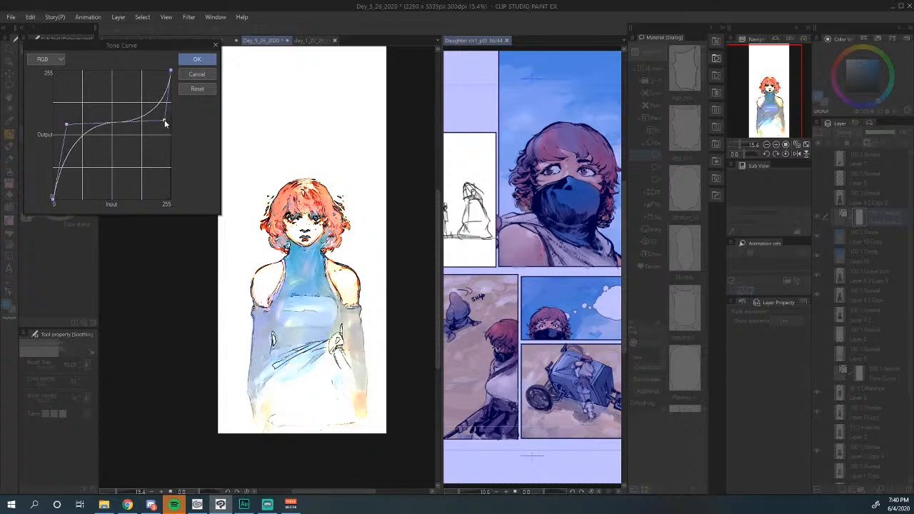
left_click(192, 76)
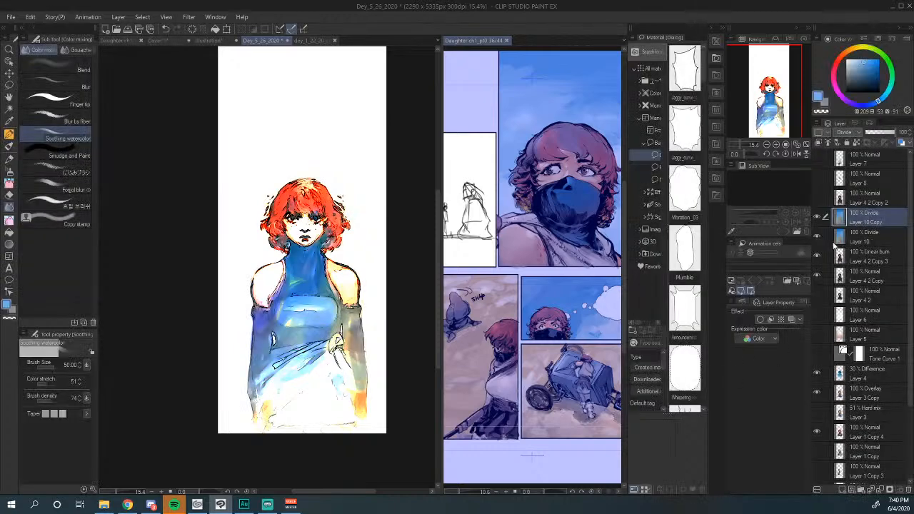
Step: Hide Layer 10 Copy and make Layer 10 the active layer
left_click(818, 216)
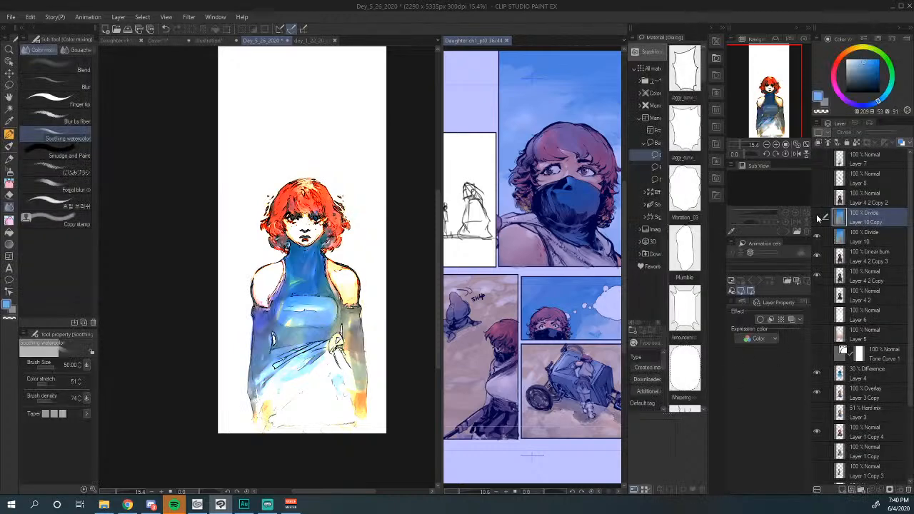
left_click(869, 240)
Step: Try a Tone Curve correction layer above Layer 10 with an S-shaped RGB curve for stronger contrast
right_click(871, 240)
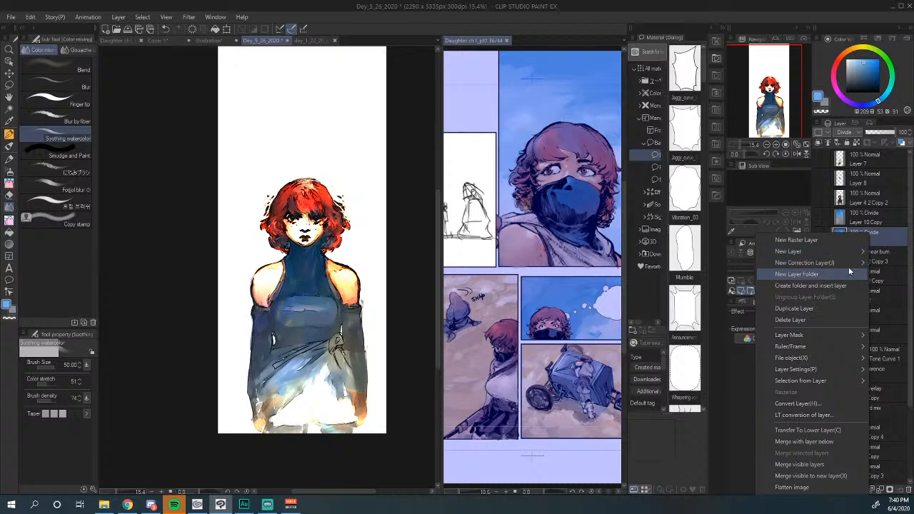
mouse_move(848, 265)
left_click(679, 322)
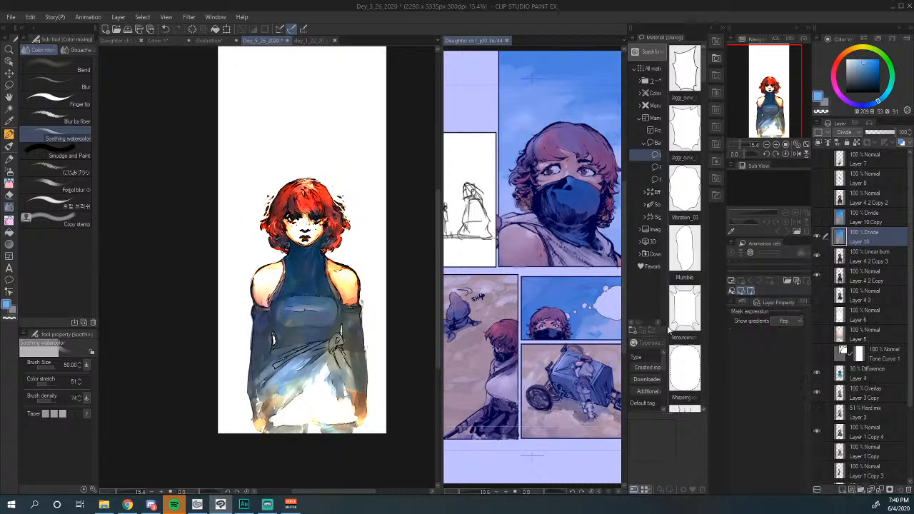
left_click_drag(140, 46, 510, 76)
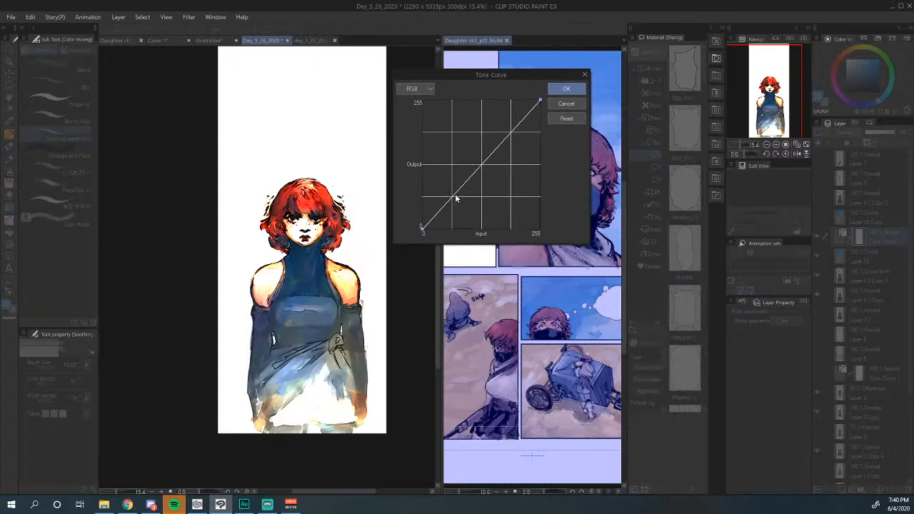
left_click_drag(455, 197, 480, 204)
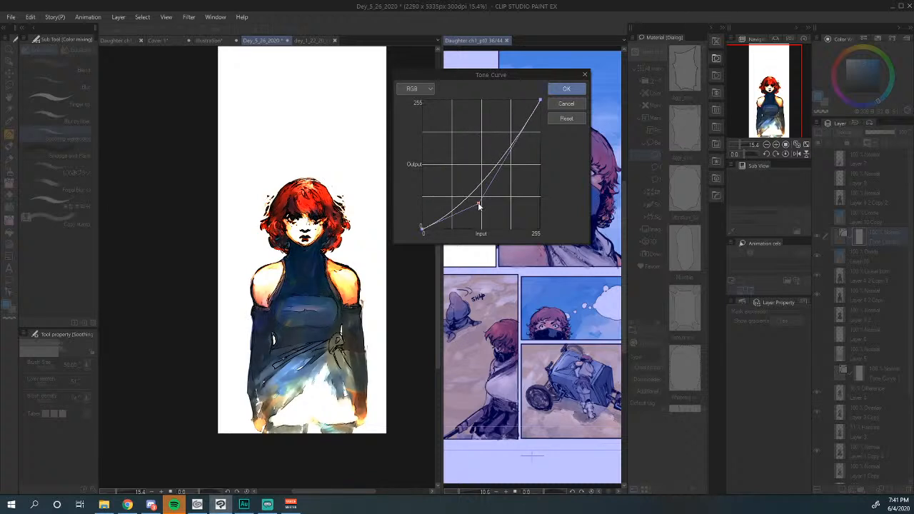
left_click_drag(505, 158, 509, 128)
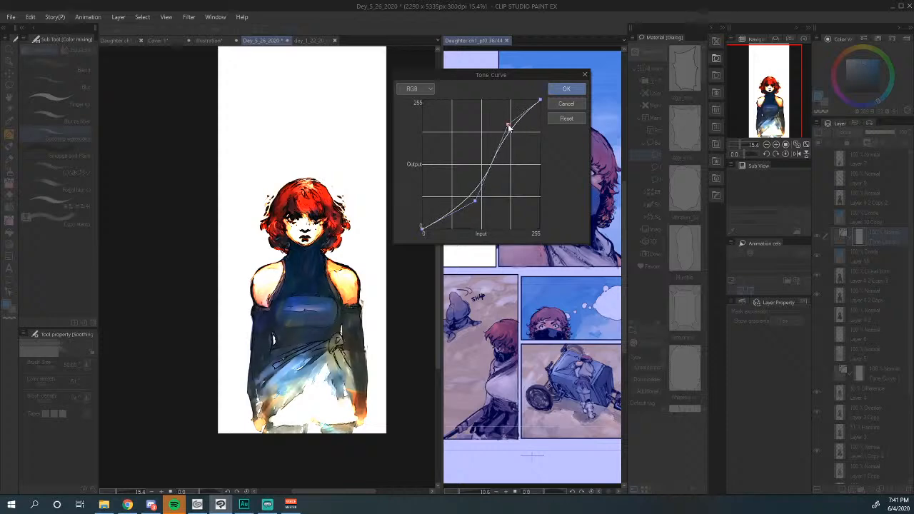
left_click(565, 89)
Step: Try a Hue/Saturation/Luminosity correction layer above Layer 10 with shifted saturation, and discard it
right_click(874, 236)
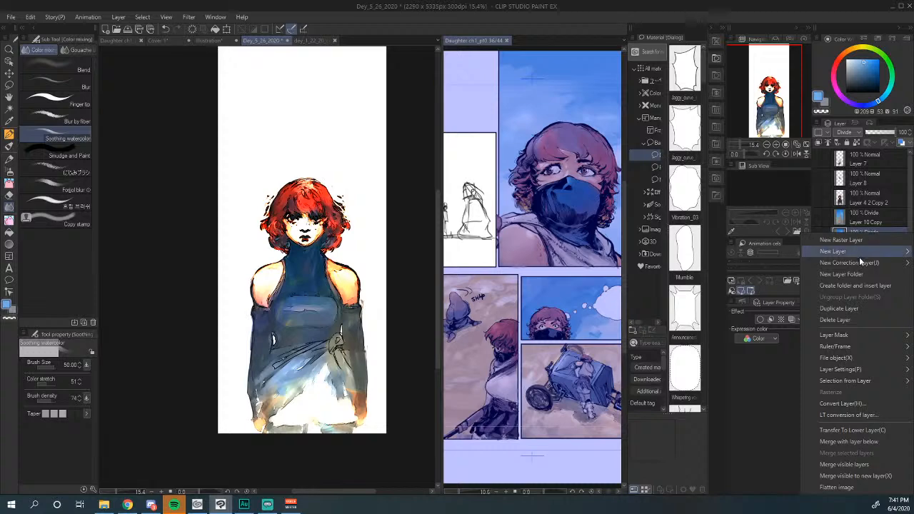
mouse_move(861, 262)
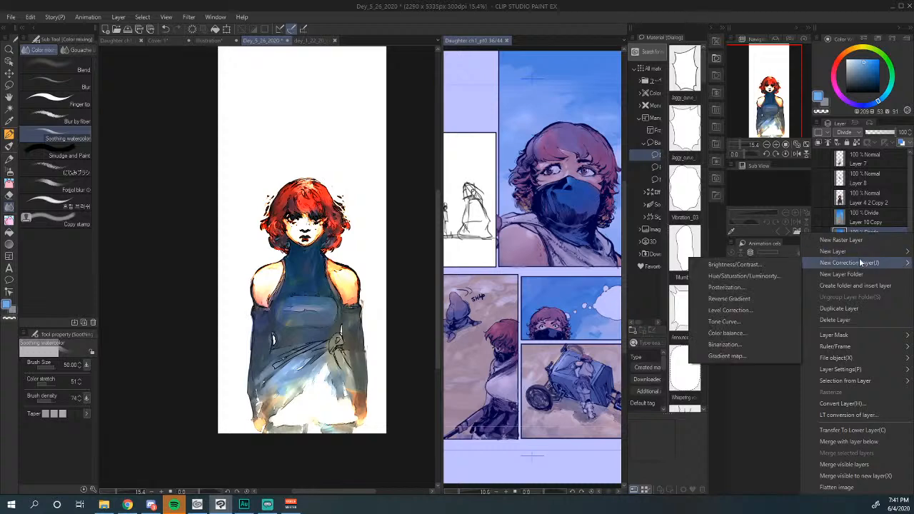
left_click(750, 277)
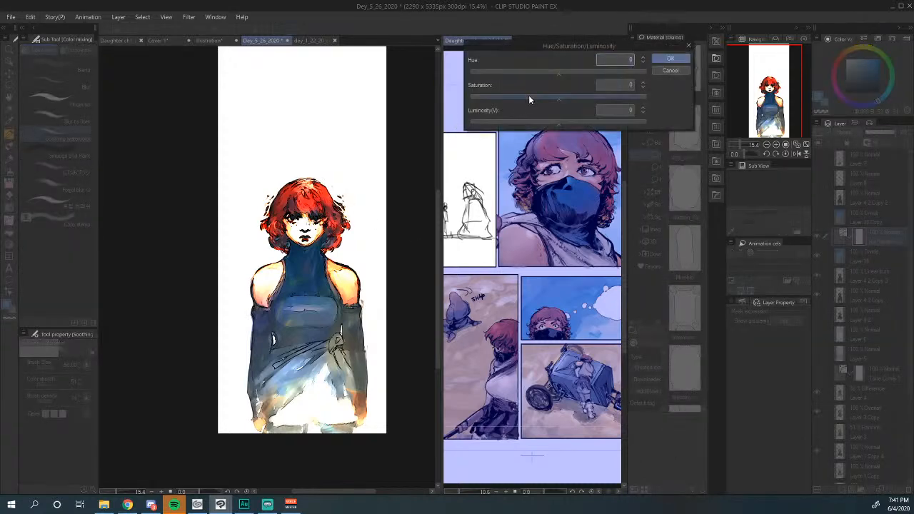
left_click_drag(530, 98, 559, 123)
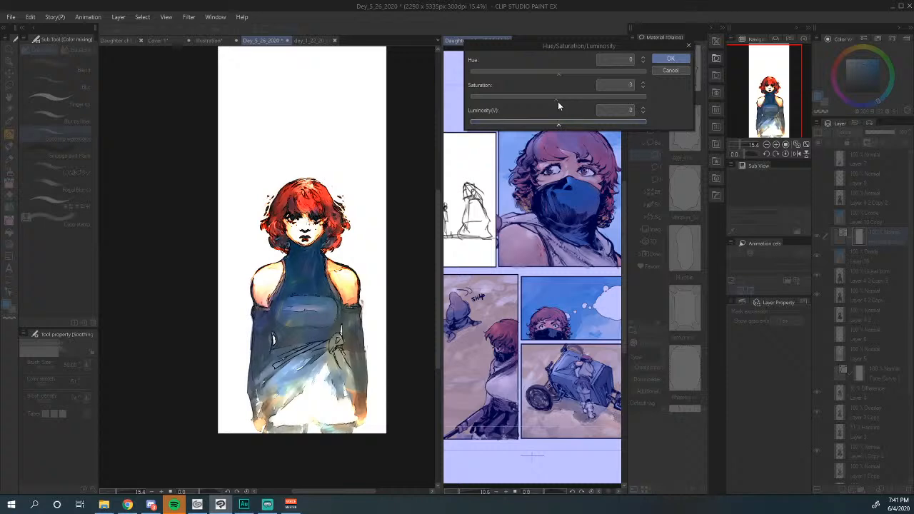
left_click(557, 96)
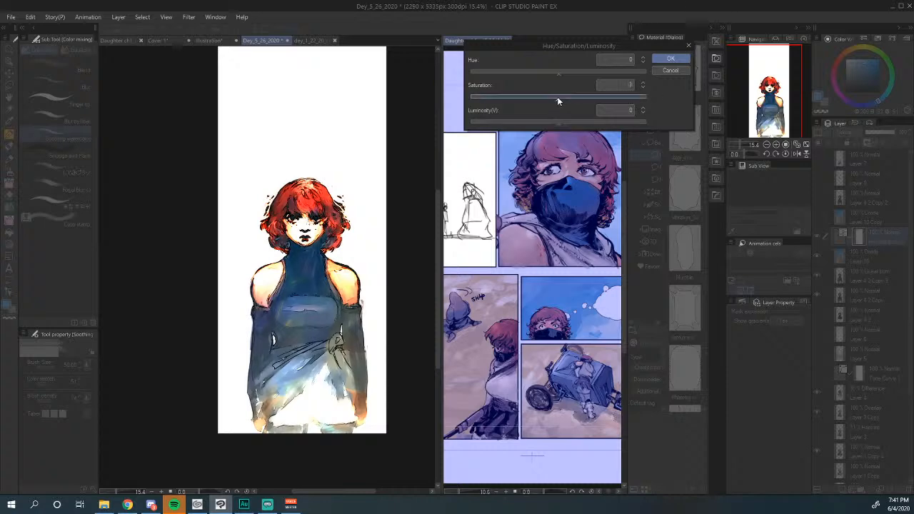
left_click(672, 72)
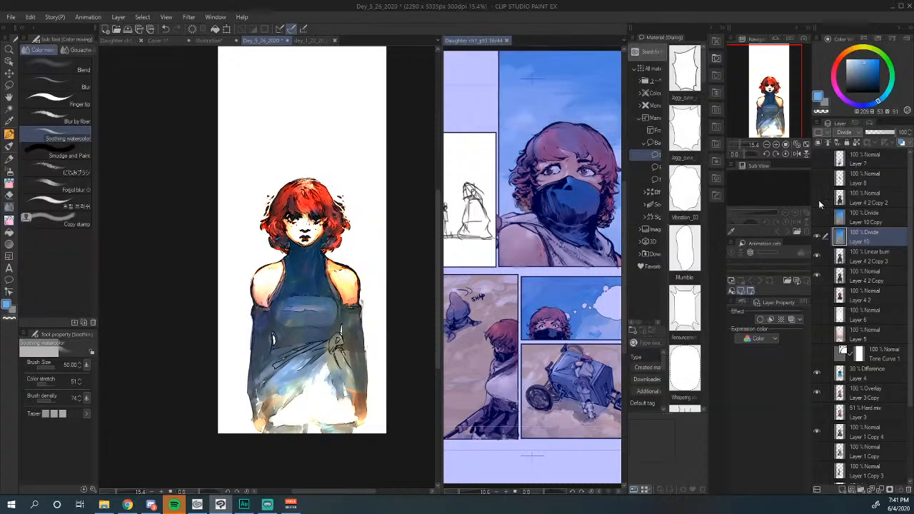
Step: Test a very low opacity for the Divide layer Layer 10, and set it slightly below full strength
left_click(881, 134)
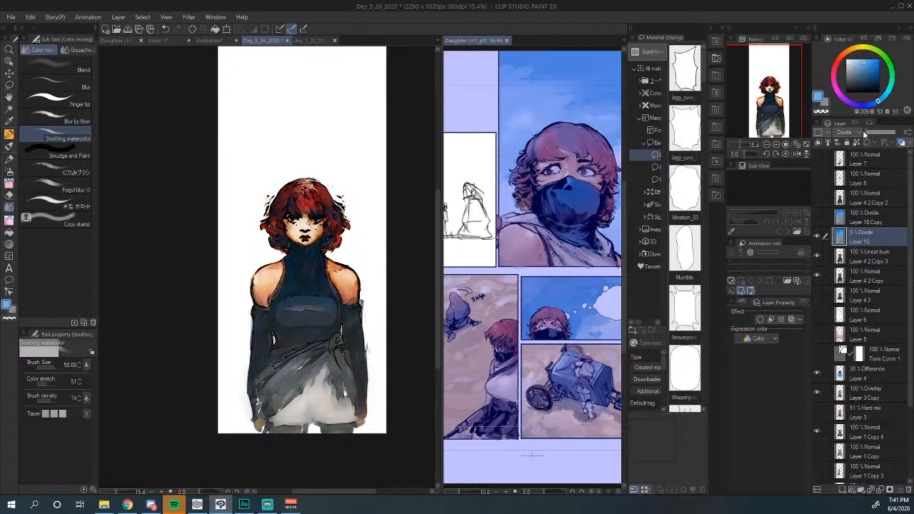
left_click(872, 135)
left_click_drag(872, 136, 895, 136)
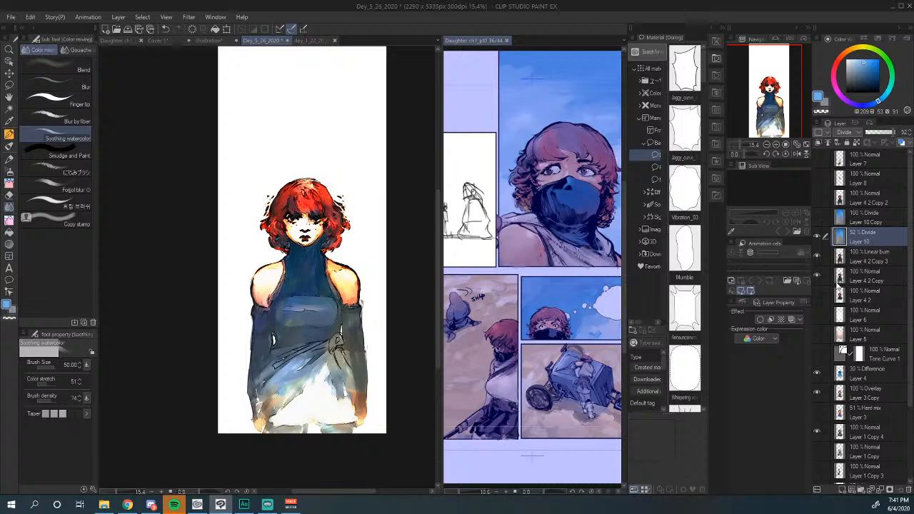
Step: Erase Layer 10's Divide effect over the character's face and shoulders with the Softer eraser at size 25
left_click(10, 156)
left_click(9, 195)
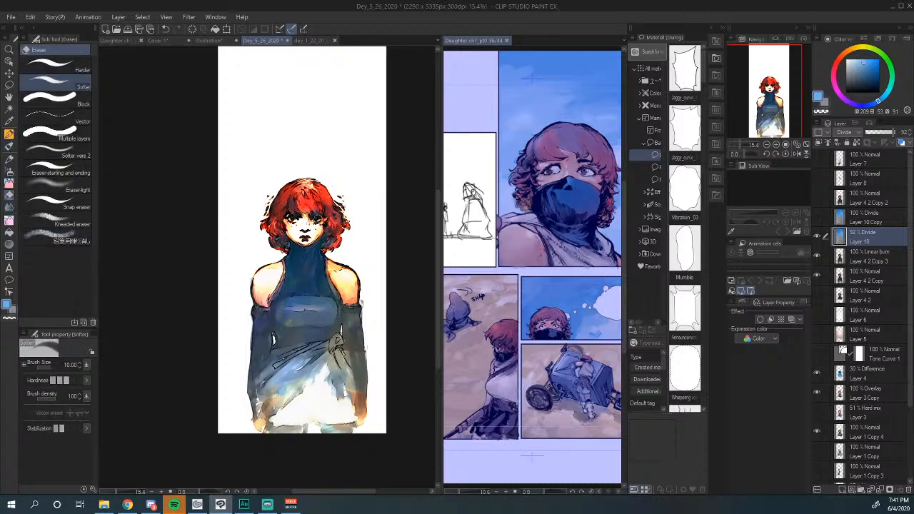
key("bracketright")
key("bracketright")
key("bracketright")
key("bracketright")
key("bracketright")
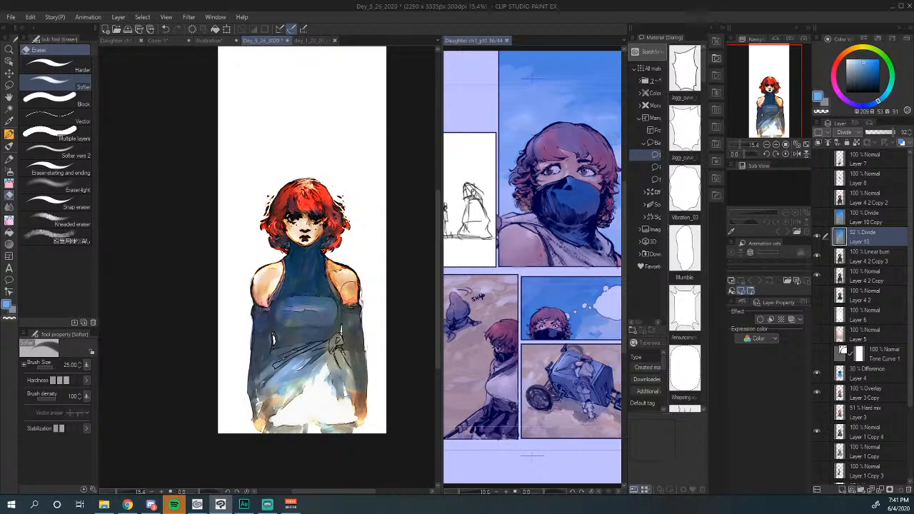
mouse_move(300, 283)
left_mouse_down()
mouse_move(278, 290)
mouse_move(266, 281)
mouse_move(295, 300)
left_mouse_up()
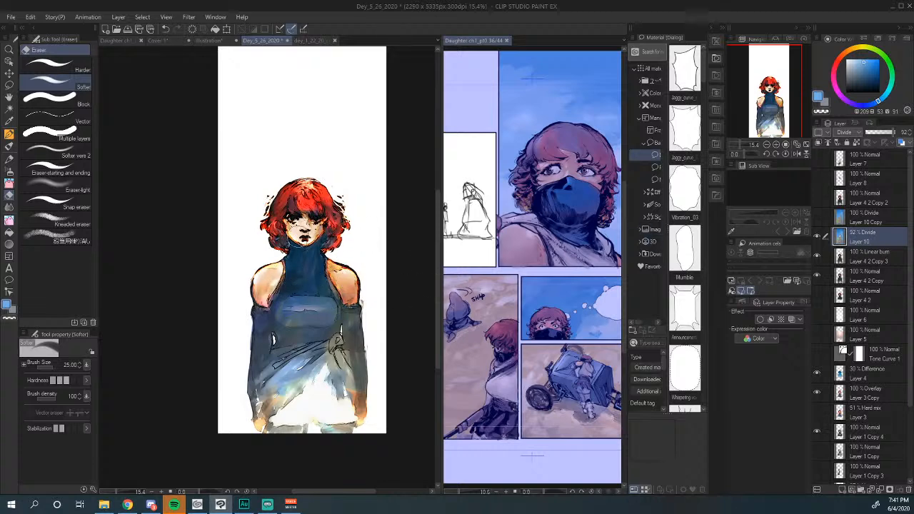
left_click_drag(318, 269, 320, 233)
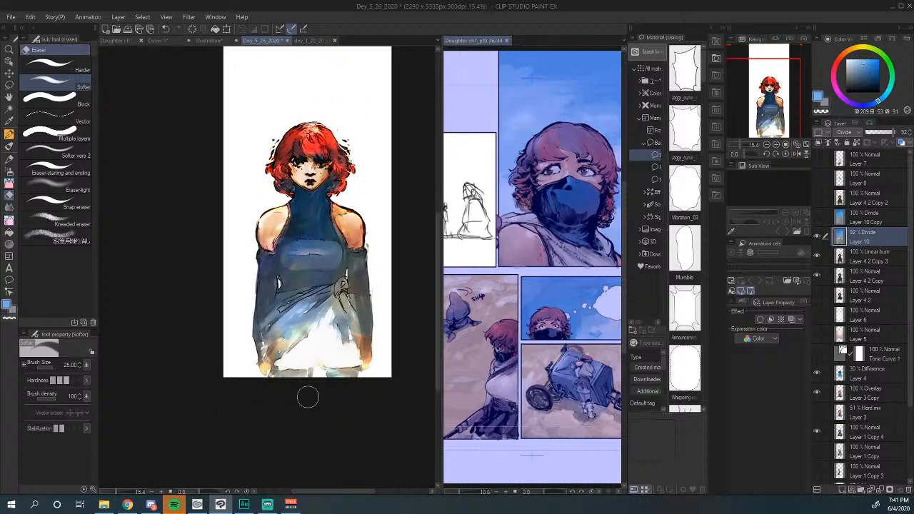
left_click_drag(317, 269, 340, 234)
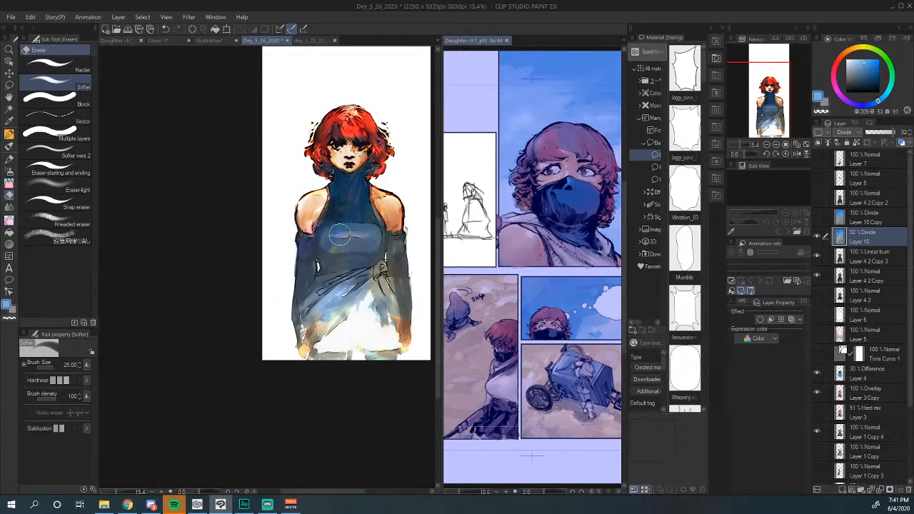
Step: Hide the Divide layer Layer 10 and the Linear burn layer Layer 4 2 Copy 3 to check the painting without them
left_click_drag(364, 180, 361, 212)
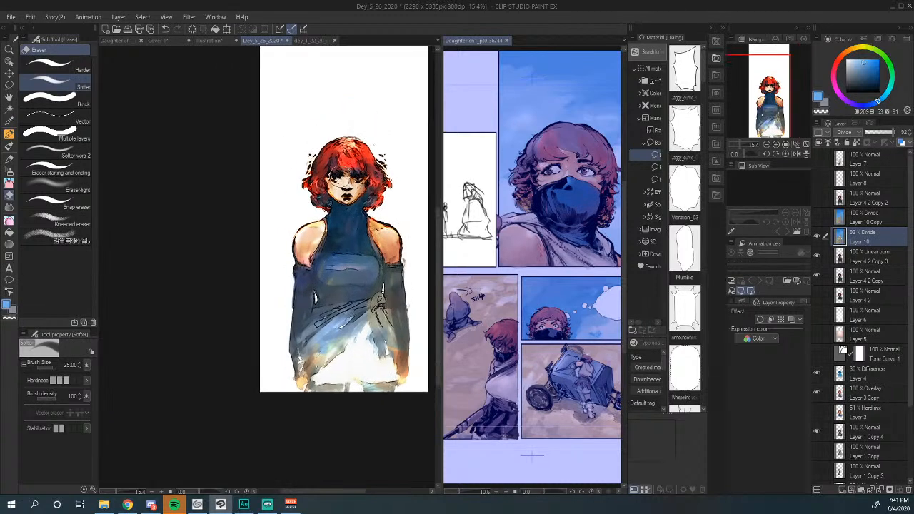
mouse_move(391, 264)
left_mouse_down()
mouse_move(367, 271)
mouse_move(382, 268)
left_mouse_up()
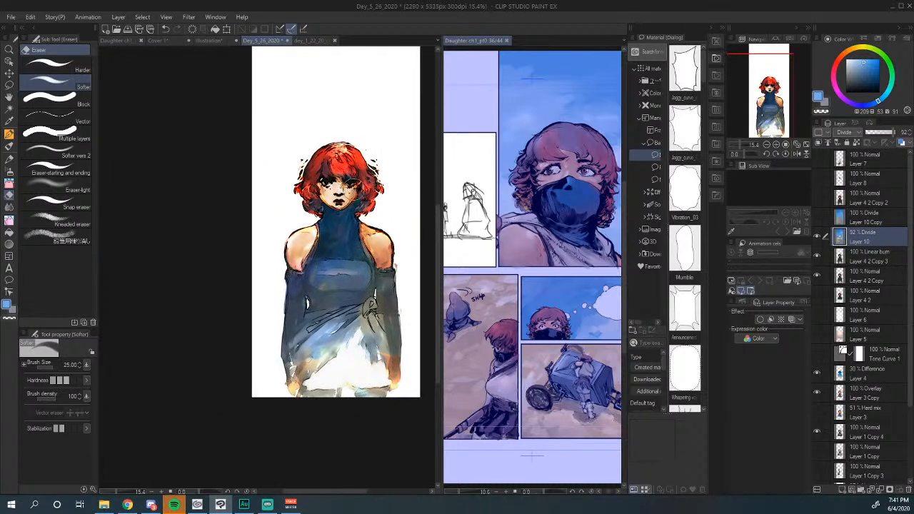
left_click_drag(365, 228, 376, 219)
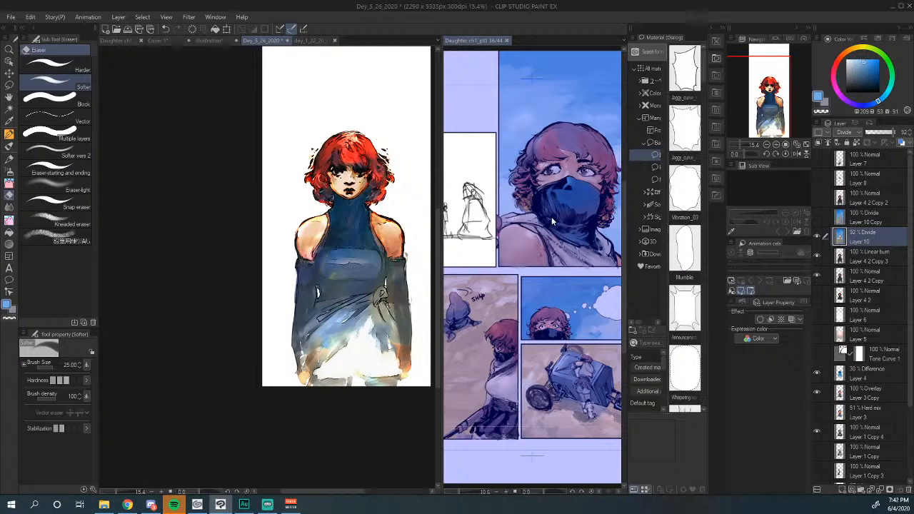
left_click(819, 236)
left_click(819, 258)
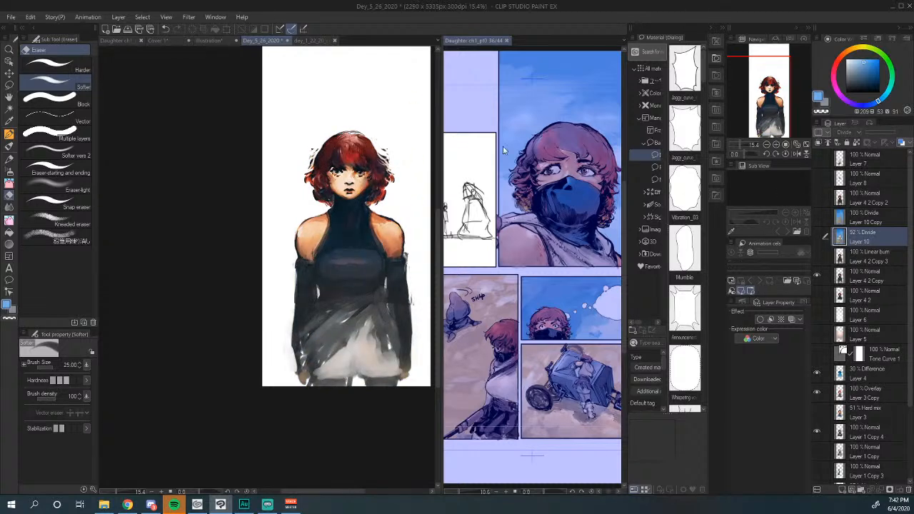
scroll(426, 253, "up", 2)
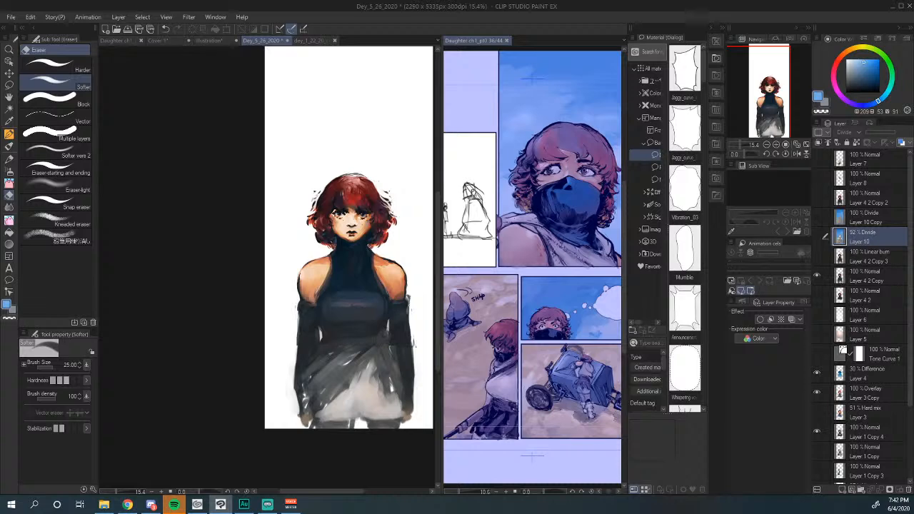
left_click_drag(438, 211, 438, 225)
Step: Switch to the Illustration figure sketches, widen their canvas area, enlarge the view to 33.3%, and check Layer 1 Copy by hiding and reshowing it
left_click(212, 42)
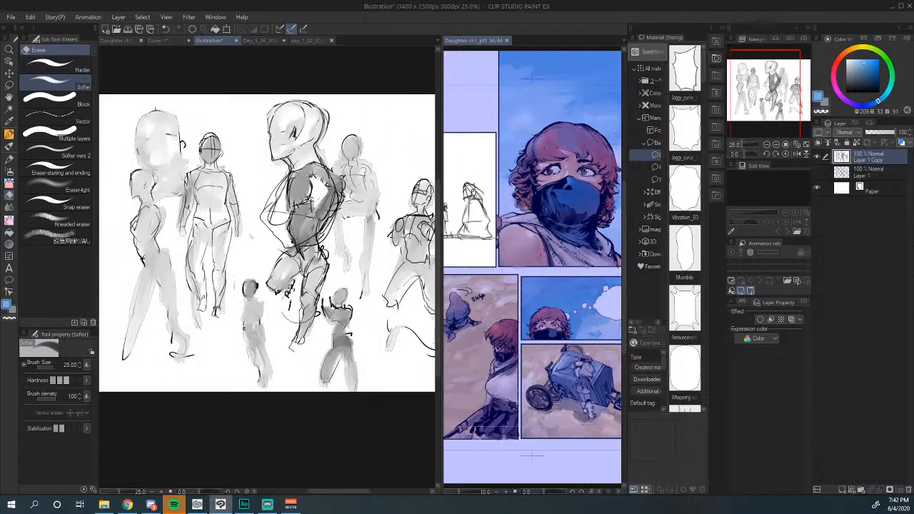
scroll(342, 291, "down", 2)
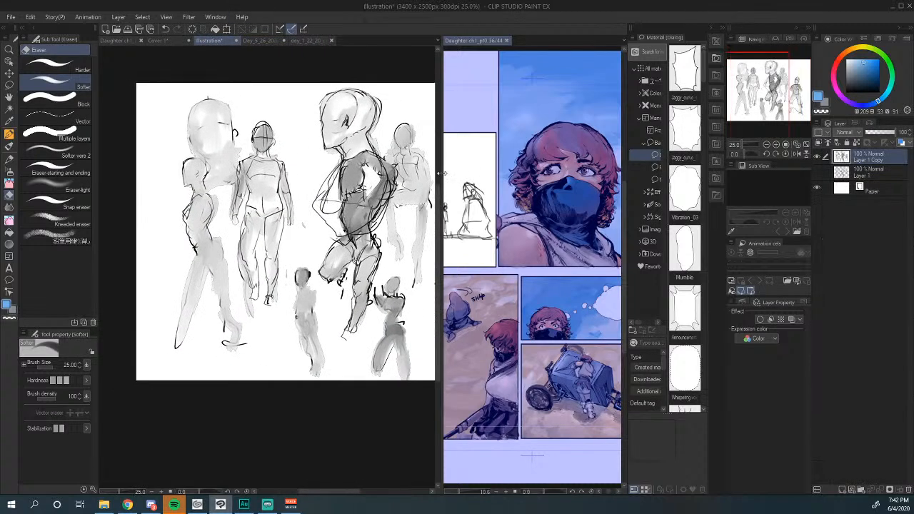
left_click_drag(441, 172, 600, 173)
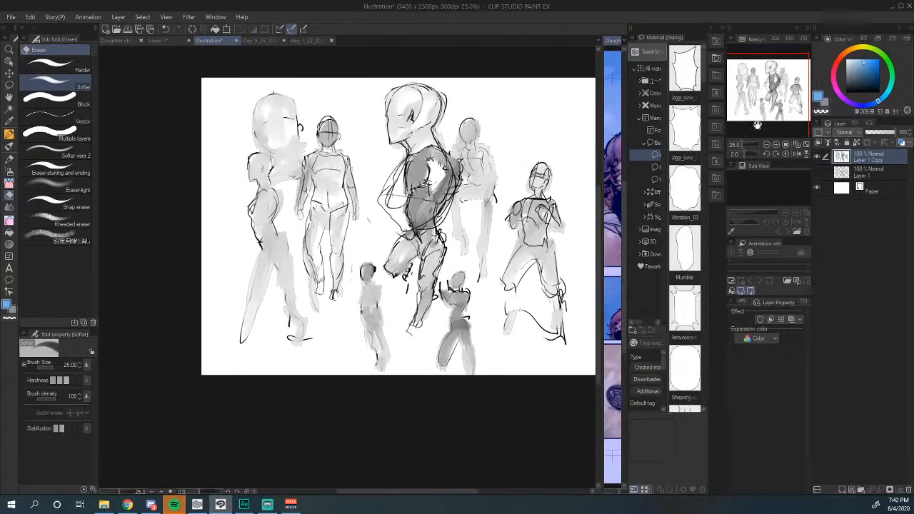
left_click(776, 145)
mouse_move(432, 268)
left_mouse_down()
mouse_move(472, 191)
mouse_move(398, 343)
mouse_move(401, 298)
left_mouse_up()
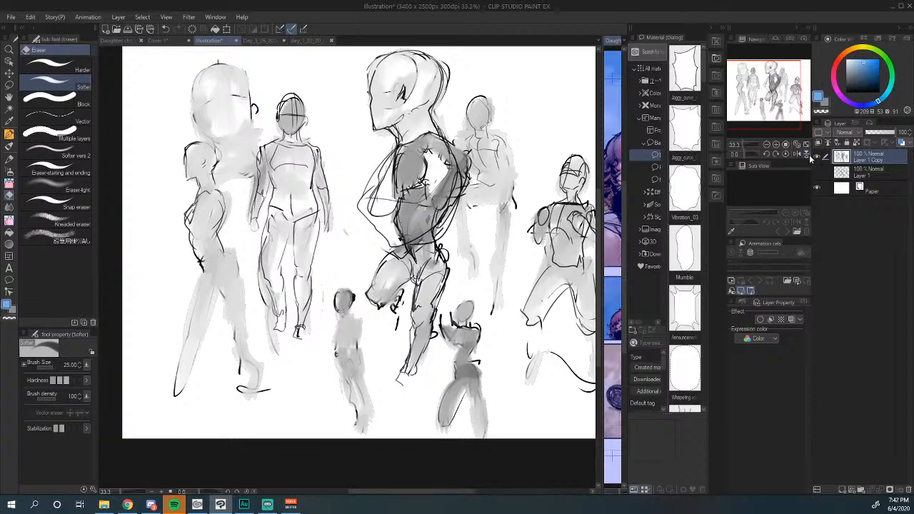
left_click(817, 158)
left_click(818, 160)
left_click_drag(373, 288, 468, 271)
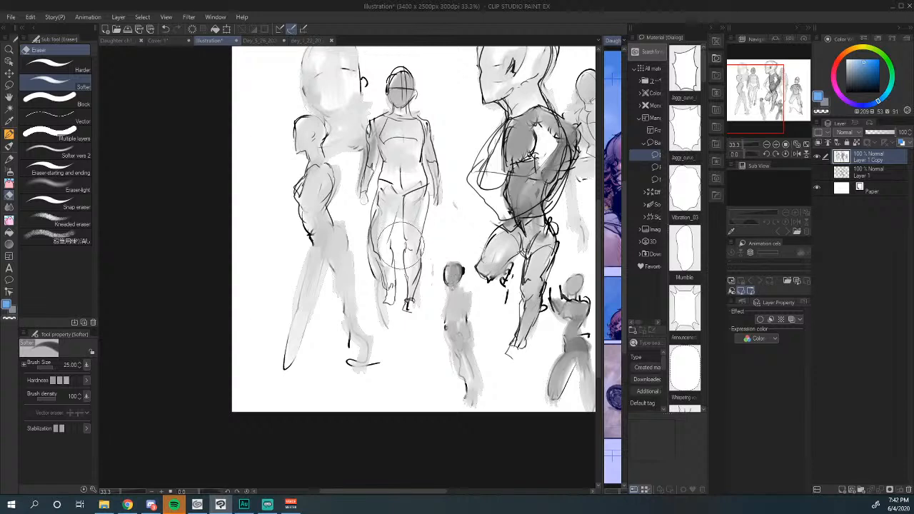
left_click_drag(415, 236, 445, 273)
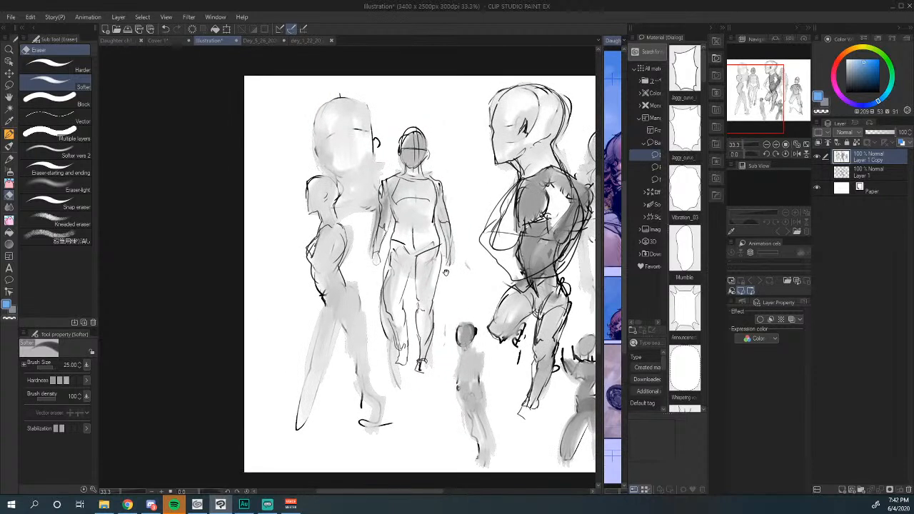
left_click(777, 145)
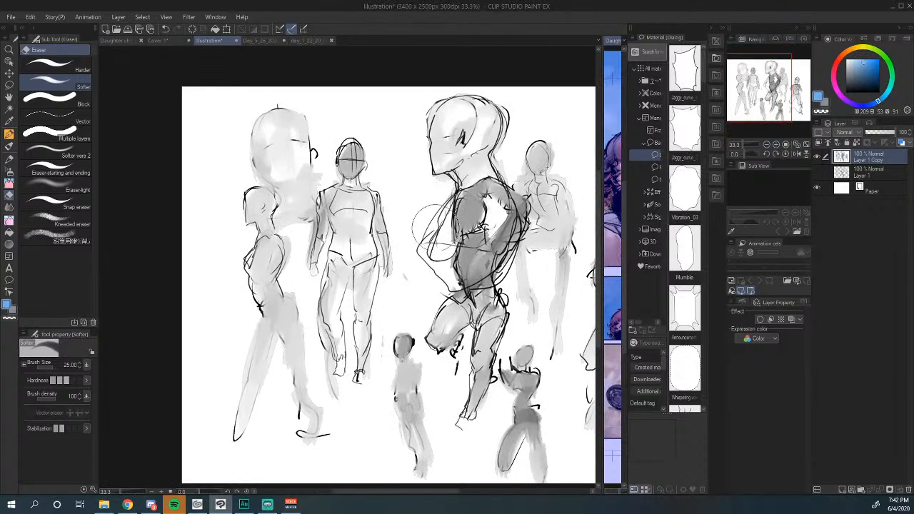
Step: Sketch the center line, eyes, nose and mouth on the large grey head with the Darker pencil in black
left_click(10, 161)
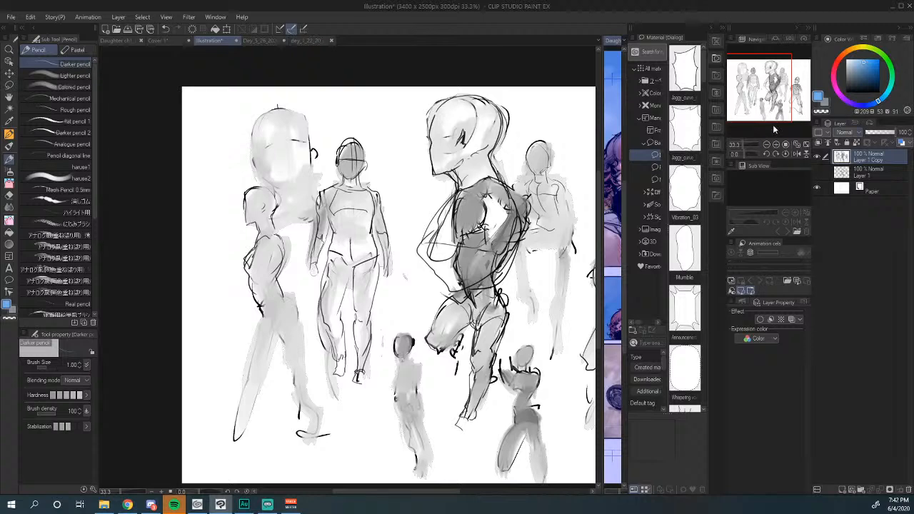
left_click(847, 92)
left_click_drag(478, 273, 503, 243)
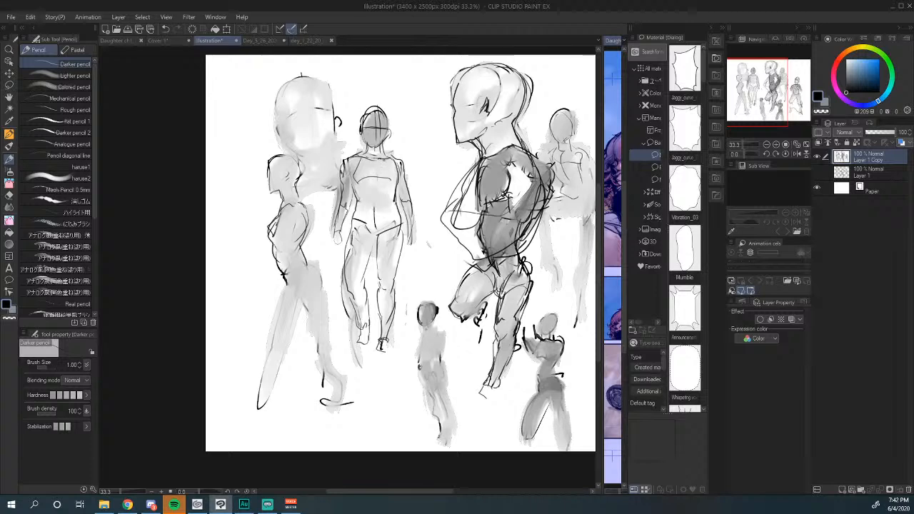
left_click_drag(402, 191, 425, 223)
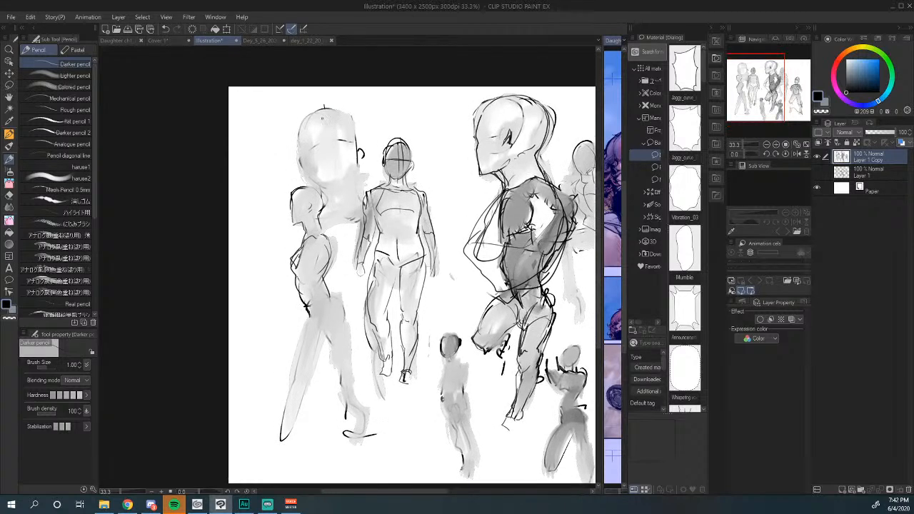
left_click_drag(322, 136, 328, 181)
left_click_drag(316, 168, 351, 140)
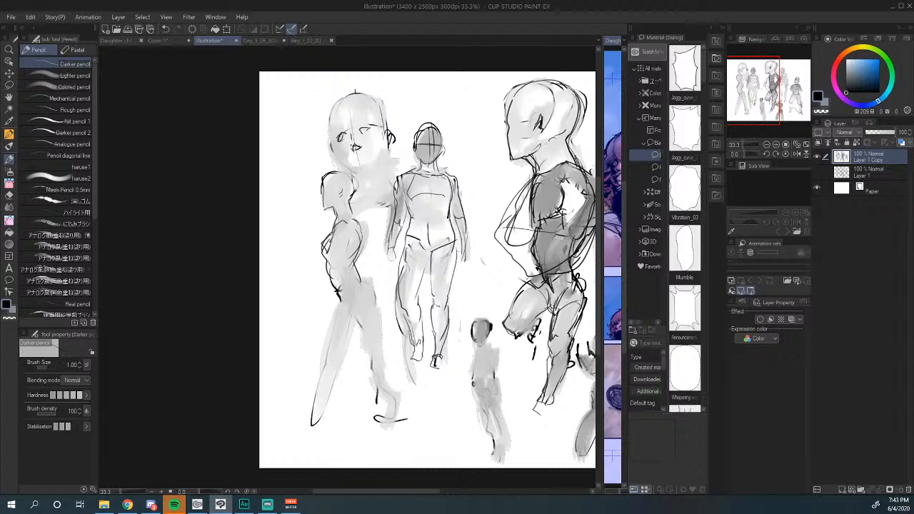
left_click_drag(358, 153, 359, 150)
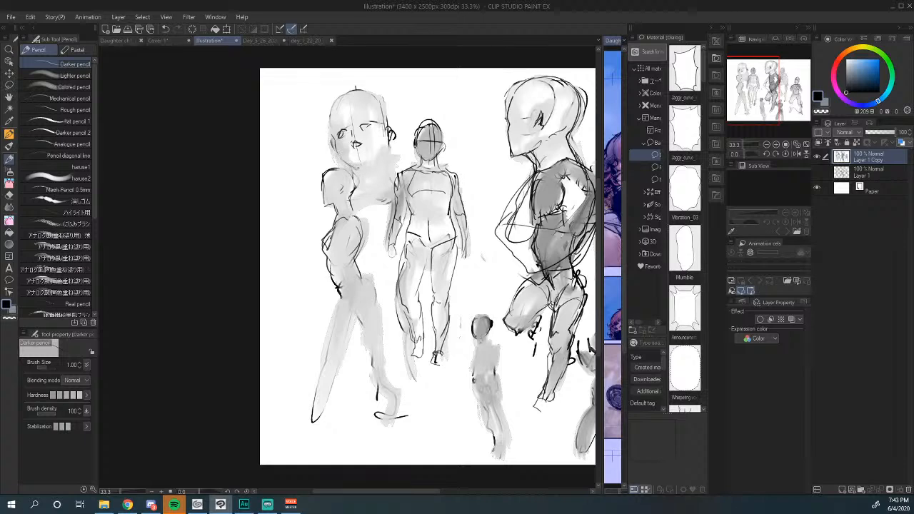
Step: Outline the neck, shoulders, torso, arm and hips beneath the large front-facing head
left_click_drag(385, 186, 367, 209)
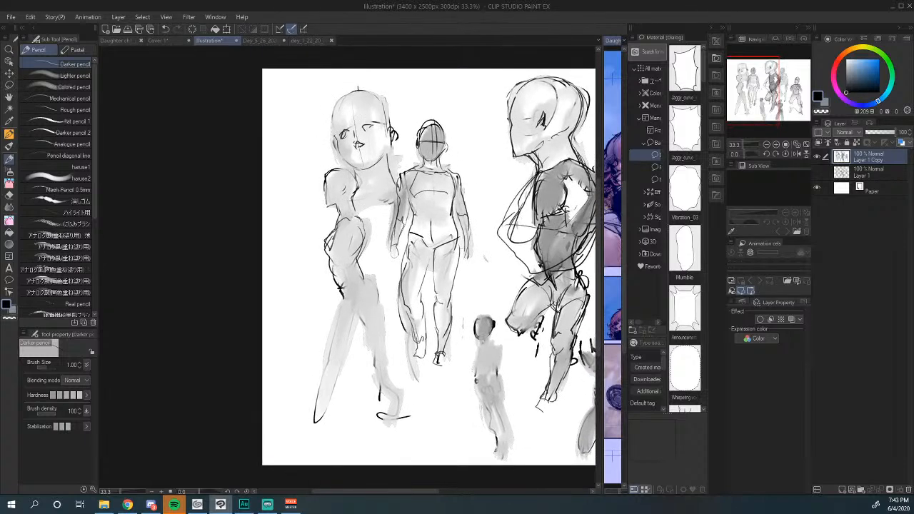
mouse_move(379, 100)
left_mouse_down()
mouse_move(392, 147)
mouse_move(366, 116)
left_mouse_up()
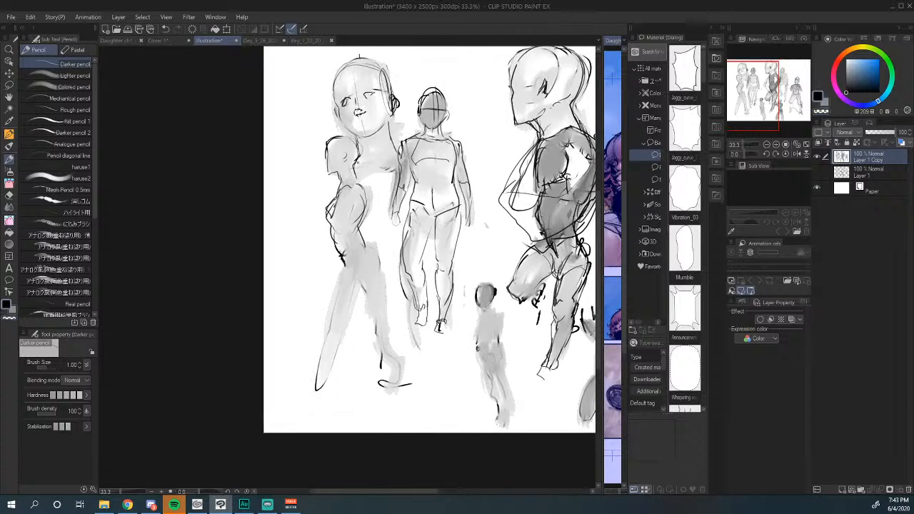
left_click_drag(358, 163, 383, 159)
mouse_move(381, 158)
left_mouse_down()
mouse_move(368, 154)
mouse_move(374, 123)
mouse_move(363, 213)
left_mouse_up()
mouse_move(346, 128)
left_mouse_down()
mouse_move(333, 218)
mouse_move(390, 218)
left_mouse_up()
mouse_move(396, 122)
left_mouse_down()
mouse_move(390, 215)
mouse_move(427, 181)
mouse_move(376, 239)
mouse_move(433, 223)
left_mouse_up()
mouse_move(435, 184)
left_mouse_down()
mouse_move(450, 254)
mouse_move(415, 280)
mouse_move(427, 286)
left_mouse_up()
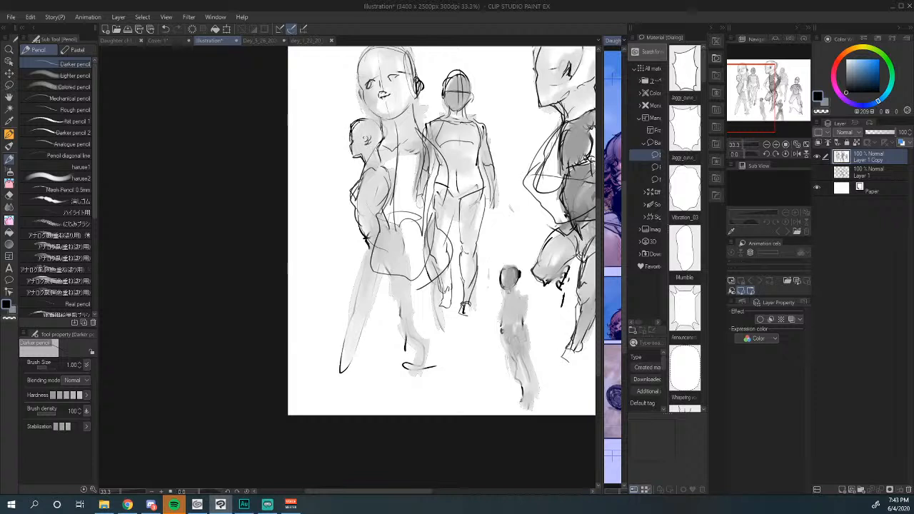
Step: Refine the head, neck, shoulder and upper torso contours of the small walking figure seen in profile
mouse_move(367, 121)
left_mouse_down()
mouse_move(389, 172)
mouse_move(353, 177)
left_mouse_up()
scroll(441, 228, "down", 1)
mouse_move(356, 176)
left_mouse_down()
mouse_move(358, 144)
mouse_move(382, 164)
left_mouse_up()
mouse_move(367, 142)
left_mouse_down()
mouse_move(350, 141)
mouse_move(334, 169)
mouse_move(342, 179)
left_mouse_up()
left_click_drag(346, 166, 330, 200)
mouse_move(371, 127)
left_mouse_down()
mouse_move(378, 156)
mouse_move(367, 178)
left_mouse_up()
mouse_move(383, 159)
left_mouse_down()
mouse_move(374, 184)
mouse_move(374, 175)
mouse_move(397, 199)
left_mouse_up()
Step: Draw the arm, waist, hips and thigh contours of the walking profile figure
left_click_drag(353, 159, 341, 270)
left_click_drag(345, 271, 369, 240)
left_click_drag(385, 193, 368, 241)
mouse_move(400, 177)
left_mouse_down()
mouse_move(388, 226)
mouse_move(399, 247)
left_mouse_up()
left_click_drag(390, 236, 383, 213)
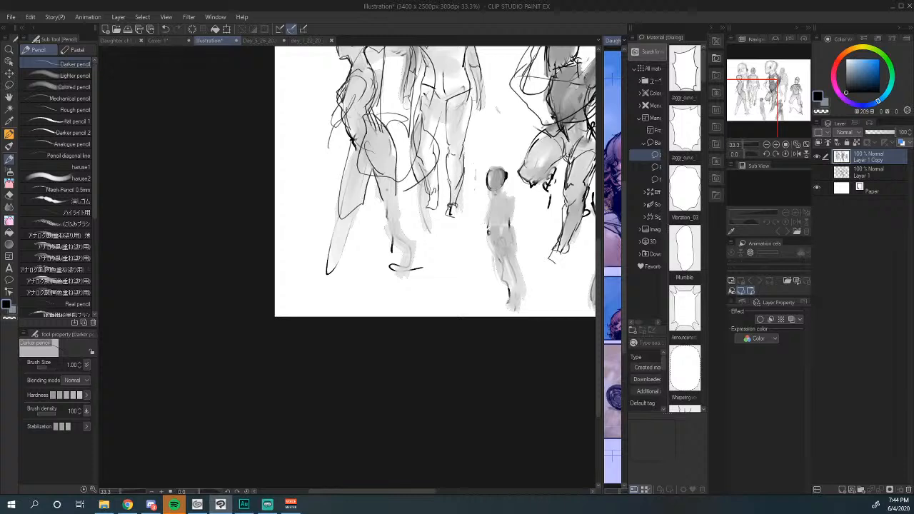
Step: Outline the walking profile figure's trailing leg from the thigh down to the ankle and foot
mouse_move(373, 179)
left_mouse_down()
mouse_move(376, 236)
mouse_move(431, 273)
mouse_move(420, 251)
mouse_move(433, 284)
mouse_move(445, 275)
mouse_move(452, 318)
left_mouse_up()
left_click_drag(426, 278, 448, 314)
left_click_drag(447, 307, 457, 334)
left_click_drag(454, 321, 457, 330)
left_click_drag(460, 328, 469, 318)
left_click_drag(462, 307, 459, 313)
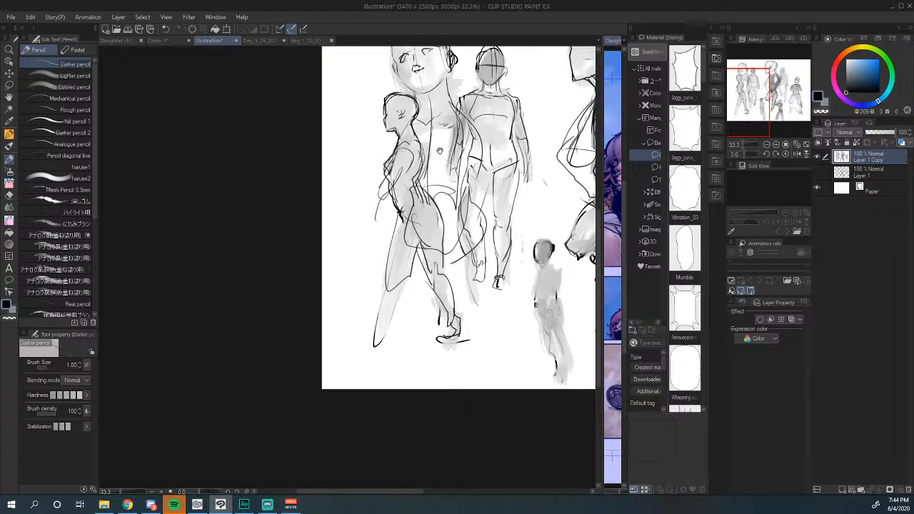
Step: Outline the walking profile figure's leading leg with its knee, shin and foot, and touch up the upper arm
scroll(439, 150, "up", 1)
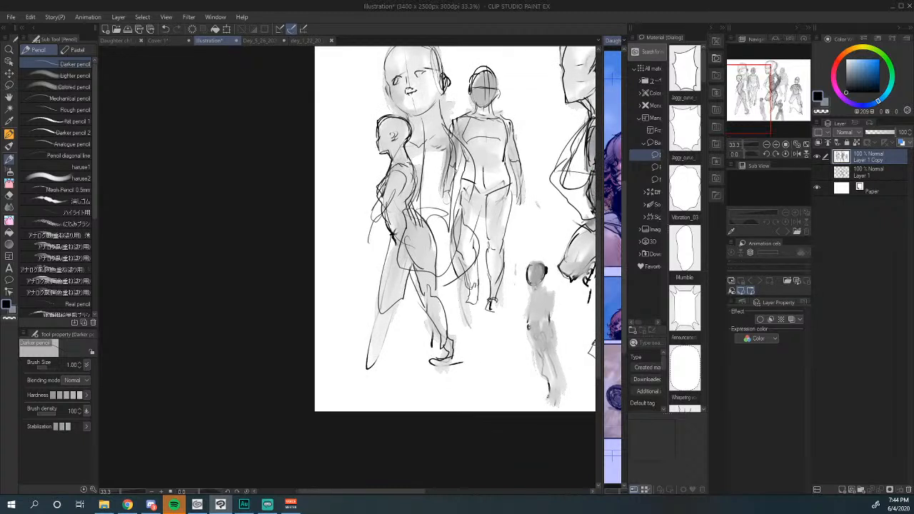
left_click_drag(410, 161, 416, 179)
mouse_move(410, 213)
left_mouse_down()
mouse_move(413, 183)
mouse_move(390, 266)
mouse_move(408, 268)
mouse_move(395, 273)
mouse_move(407, 262)
mouse_move(379, 317)
left_mouse_up()
mouse_move(384, 272)
left_mouse_down()
mouse_move(379, 320)
mouse_move(360, 324)
mouse_move(398, 312)
left_mouse_up()
left_click_drag(420, 275, 388, 310)
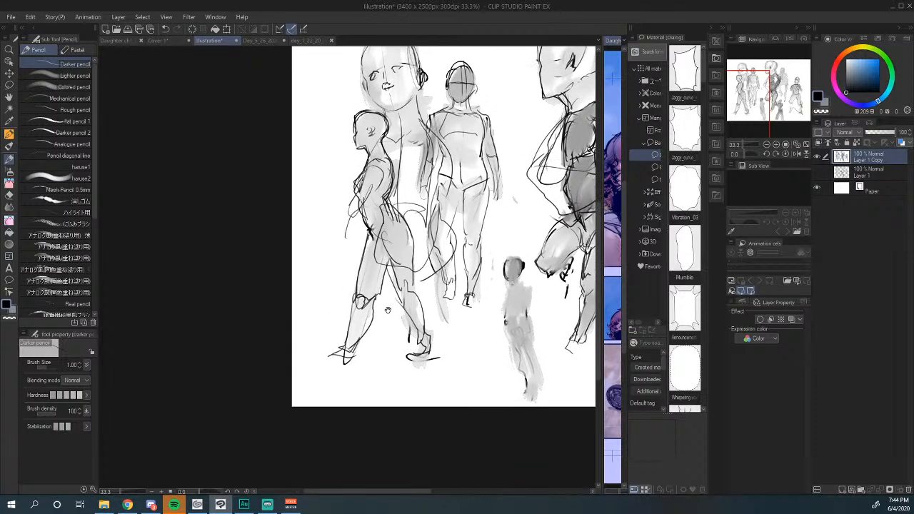
Step: Sketch the ground plane lines beneath and between the feet of the side-view walking figure
left_click_drag(332, 346, 423, 346)
left_click_drag(380, 361, 428, 296)
mouse_move(373, 296)
left_mouse_down()
mouse_move(477, 291)
mouse_move(457, 320)
mouse_move(289, 372)
left_mouse_up()
left_click_drag(448, 277, 287, 271)
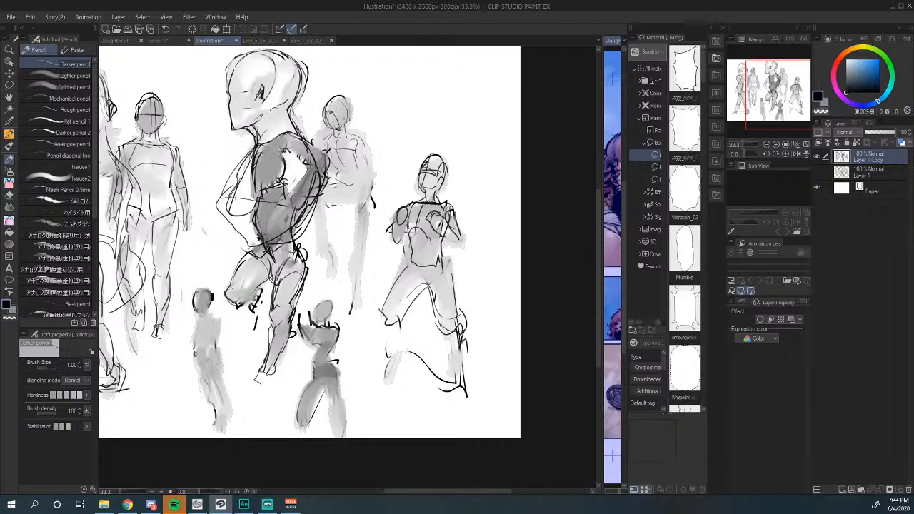
Step: Outline the torso, arms and legs of the small standing figure behind the large profile figure with the Darker pencil
left_click_drag(341, 102, 350, 145)
mouse_move(345, 140)
left_mouse_down()
mouse_move(335, 137)
mouse_move(337, 168)
mouse_move(358, 178)
mouse_move(355, 195)
left_mouse_up()
left_click_drag(325, 179, 330, 240)
left_click_drag(338, 193, 343, 255)
left_click_drag(357, 200, 352, 261)
left_click_drag(327, 200, 354, 273)
left_click_drag(351, 137, 371, 203)
mouse_move(324, 140)
left_mouse_down()
mouse_move(381, 135)
mouse_move(370, 141)
mouse_move(374, 195)
left_mouse_up()
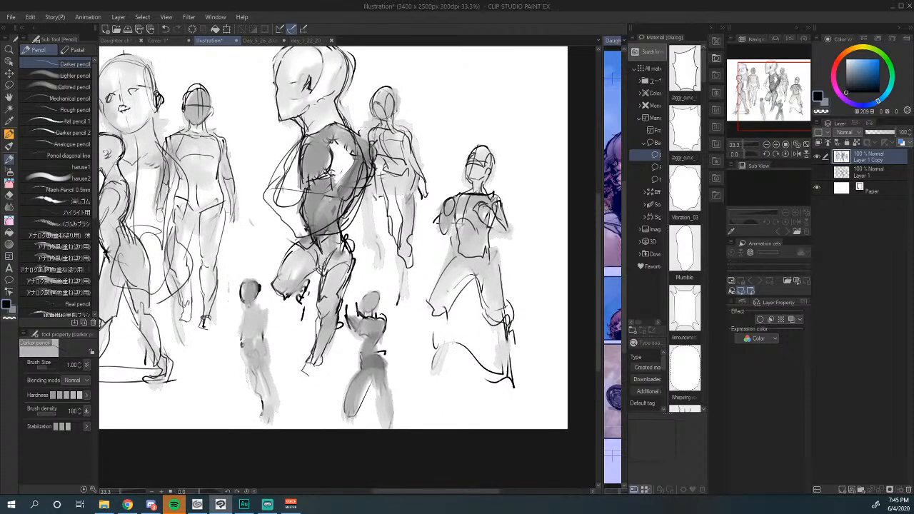
Step: Redraw the shoulder, upper arm and chest contours of the large profile figure
mouse_move(335, 236)
left_mouse_down()
mouse_move(386, 175)
mouse_move(418, 214)
left_mouse_up()
mouse_move(413, 129)
left_mouse_down()
mouse_move(385, 158)
mouse_move(420, 171)
mouse_move(385, 191)
mouse_move(407, 169)
mouse_move(401, 175)
left_mouse_up()
mouse_move(420, 147)
left_mouse_down()
mouse_move(407, 171)
mouse_move(413, 146)
mouse_move(361, 132)
mouse_move(386, 133)
mouse_move(423, 165)
left_mouse_up()
left_click_drag(396, 232, 401, 202)
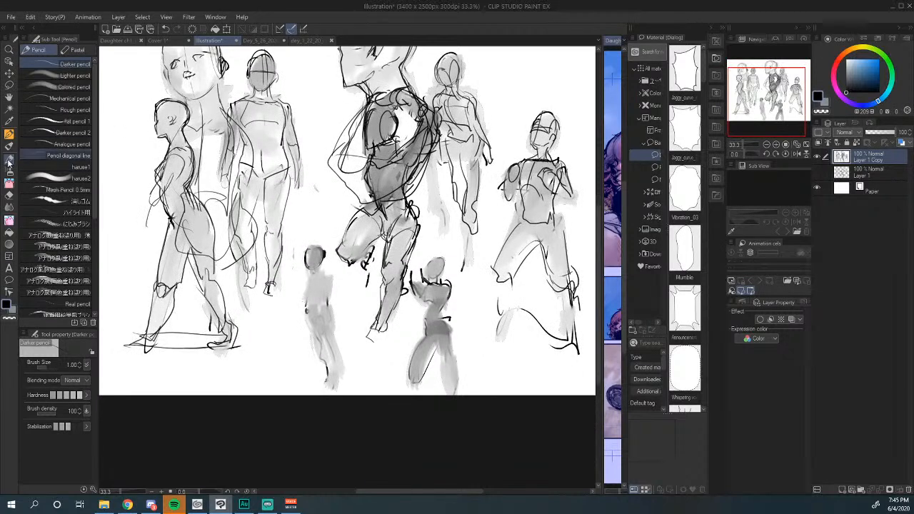
Step: Erase the stray construction loops on both sides of the large profile figure's torso with the Softer eraser
left_click(9, 160)
left_click(10, 196)
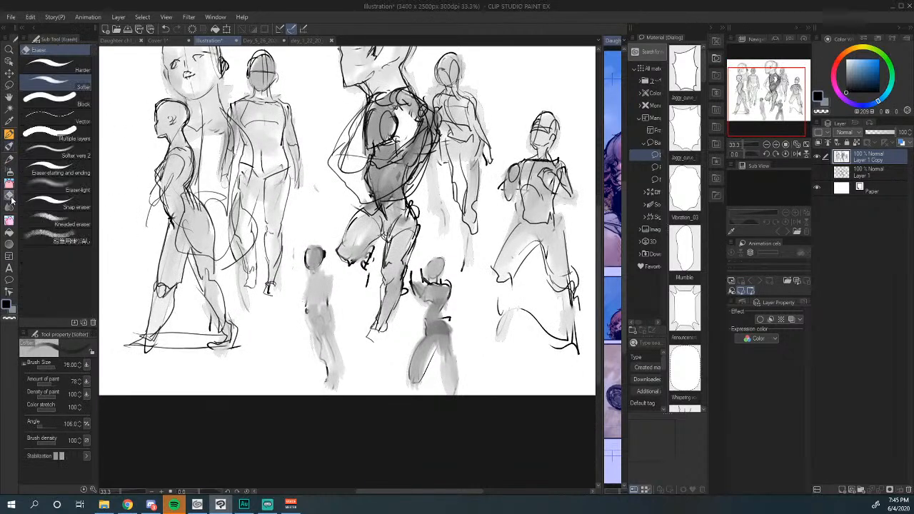
mouse_move(361, 108)
left_mouse_down()
mouse_move(334, 147)
mouse_move(354, 115)
mouse_move(335, 183)
mouse_move(359, 186)
mouse_move(363, 159)
mouse_move(351, 210)
left_mouse_up()
mouse_move(421, 184)
left_mouse_down()
mouse_move(417, 174)
mouse_move(422, 218)
left_mouse_up()
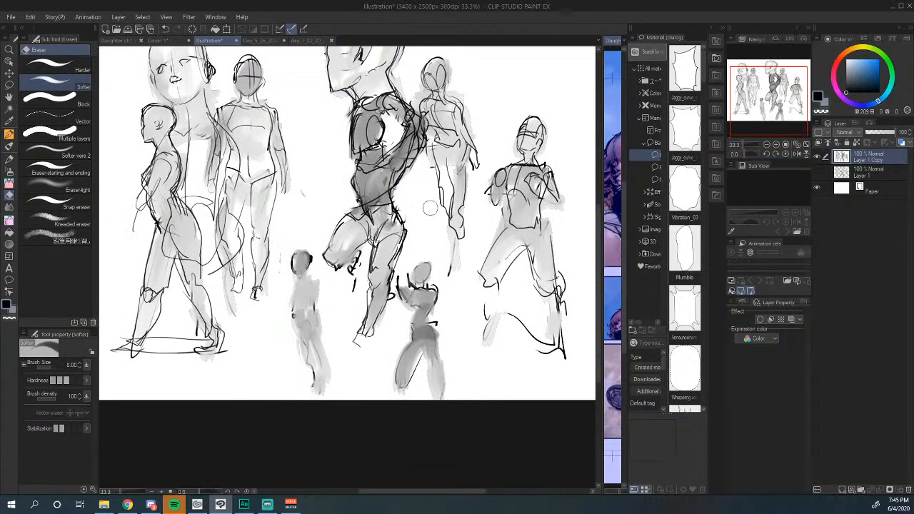
left_click_drag(408, 217, 414, 213)
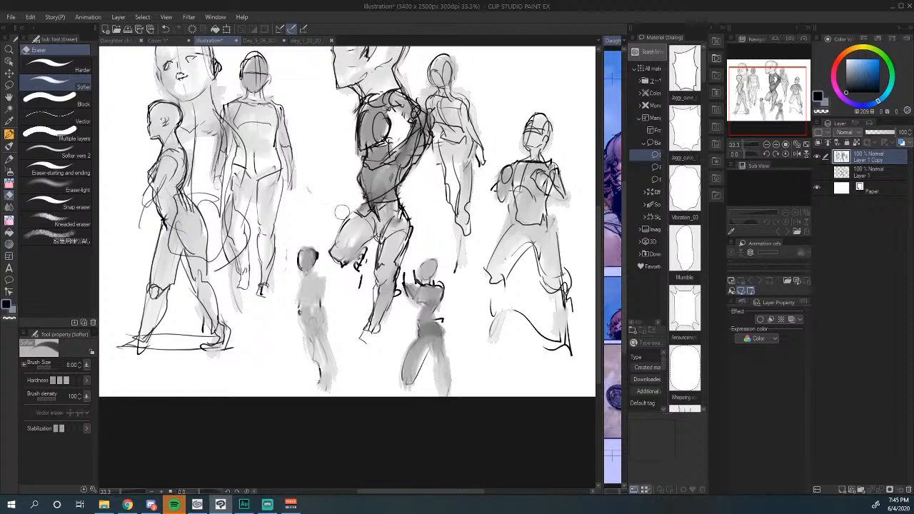
scroll(343, 211, "up", 3)
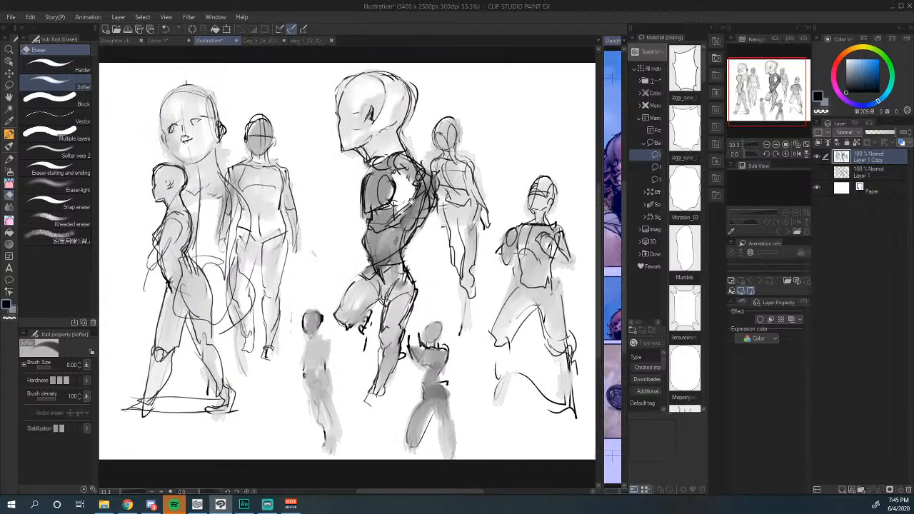
mouse_move(410, 204)
left_mouse_down()
mouse_move(415, 175)
mouse_move(473, 168)
left_mouse_up()
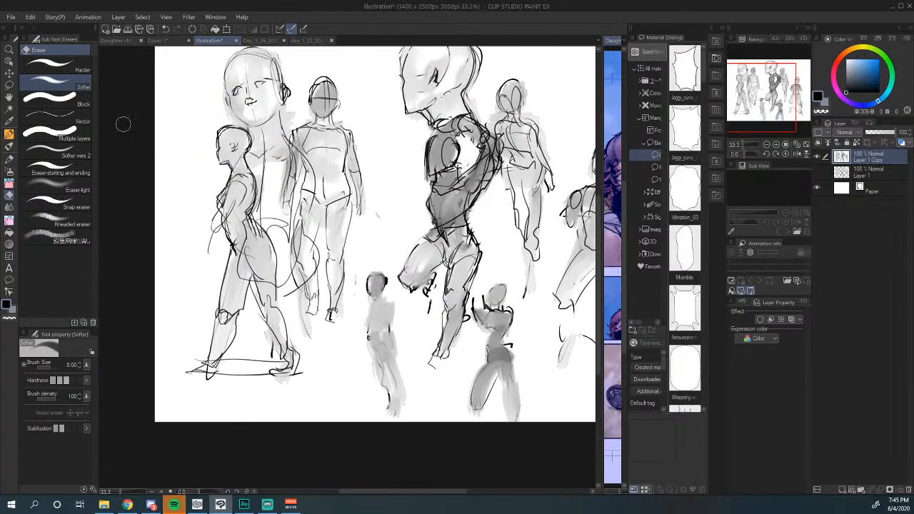
Step: Blend the shading on the large figure's arm and chest with the Soothing watercolor brush, reducing its size to 10
left_click(9, 207)
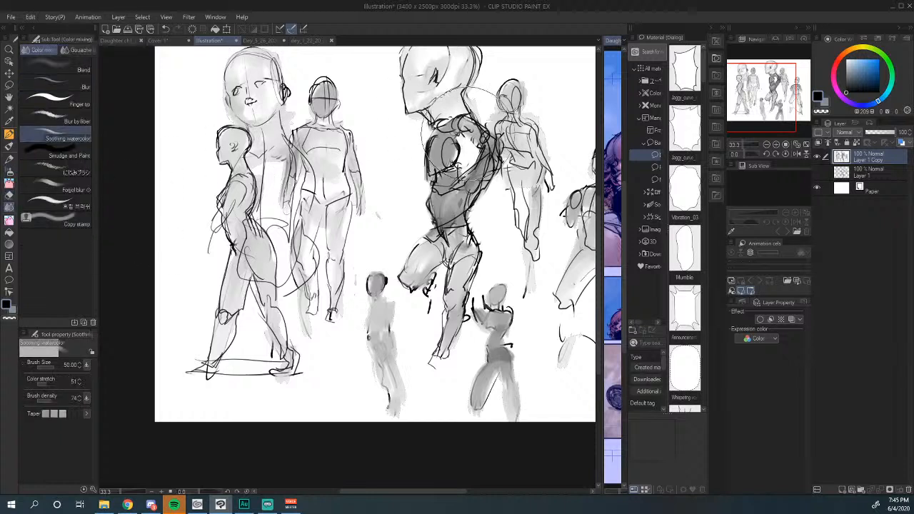
key("bracketleft")
key("bracketleft")
key("bracketleft")
key("bracketleft")
key("bracketleft")
key("bracketleft")
mouse_move(468, 136)
left_mouse_down()
mouse_move(450, 123)
mouse_move(479, 135)
mouse_move(474, 189)
mouse_move(450, 177)
mouse_move(443, 189)
left_mouse_up()
key("bracketleft")
key("bracketleft")
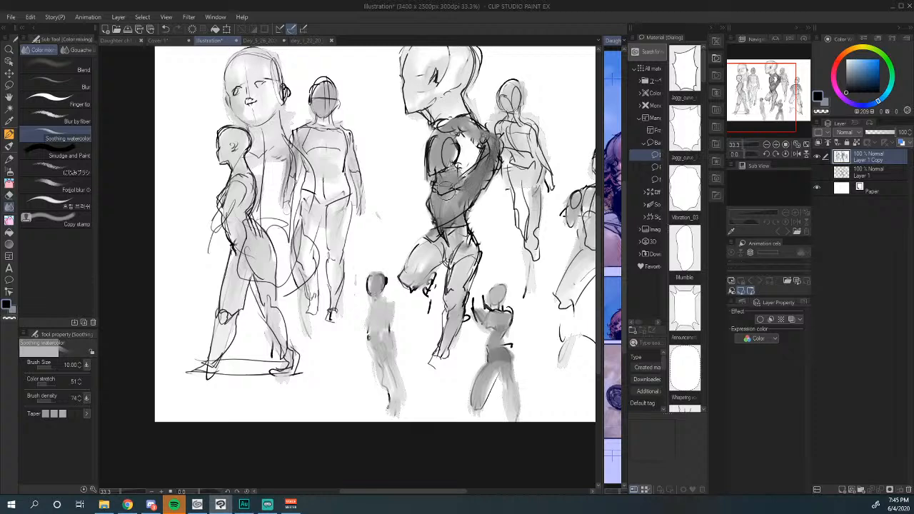
Step: Mirror the canvas view horizontally and blend the shading over the large figure's waist, hips and standing leg
mouse_move(452, 231)
left_mouse_down()
mouse_move(462, 223)
mouse_move(454, 247)
mouse_move(470, 214)
mouse_move(517, 222)
mouse_move(596, 205)
left_mouse_up()
key("h")
mouse_move(374, 207)
left_mouse_down()
mouse_move(368, 212)
mouse_move(365, 201)
mouse_move(365, 274)
left_mouse_up()
left_click_drag(344, 233, 361, 297)
left_click_drag(393, 273, 406, 258)
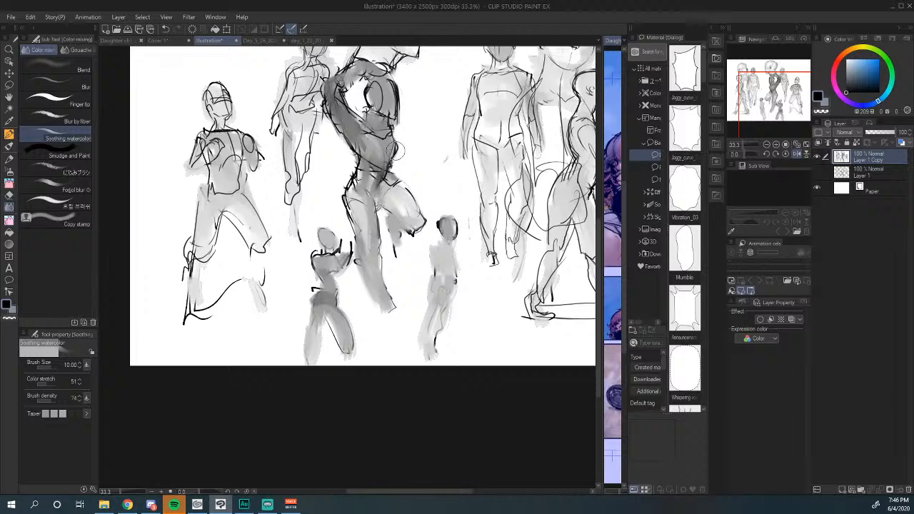
left_click_drag(393, 149, 397, 180)
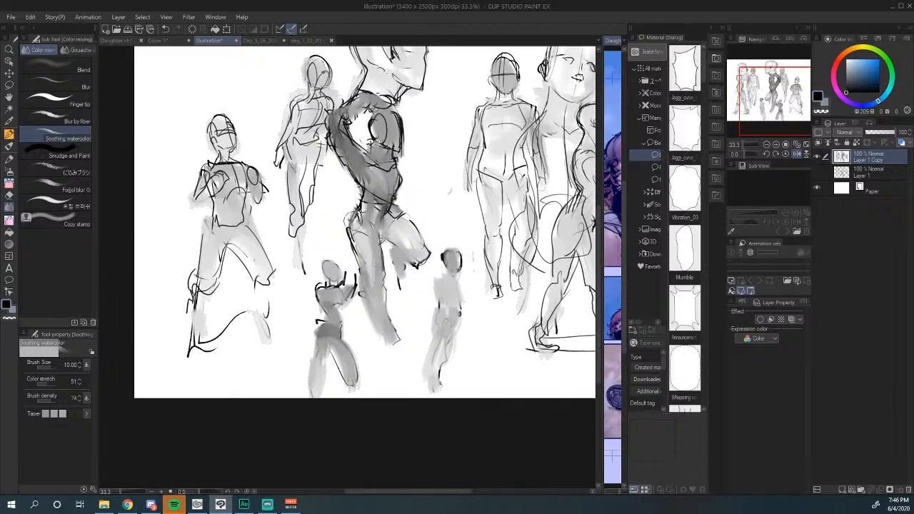
left_click_drag(356, 160, 402, 198)
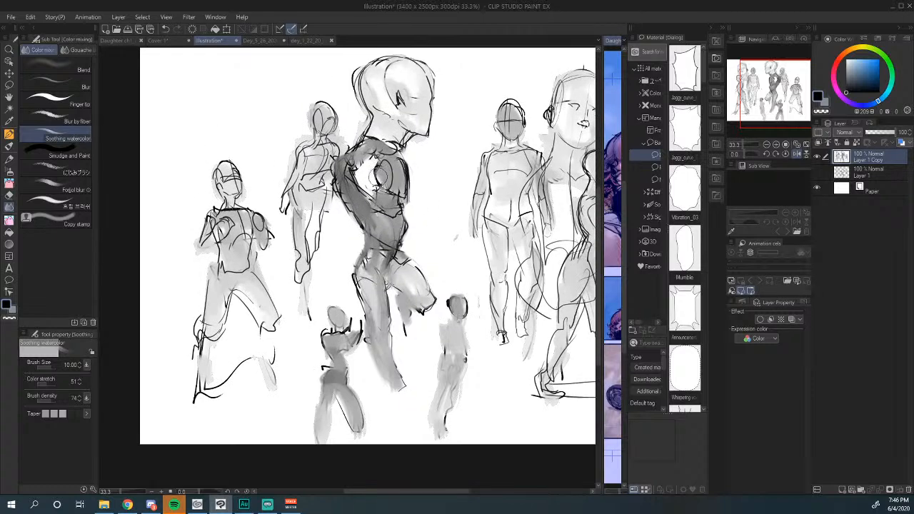
Step: Strengthen the arm, chest and waist lines of the large profile figure with the Darker pencil
left_click(8, 159)
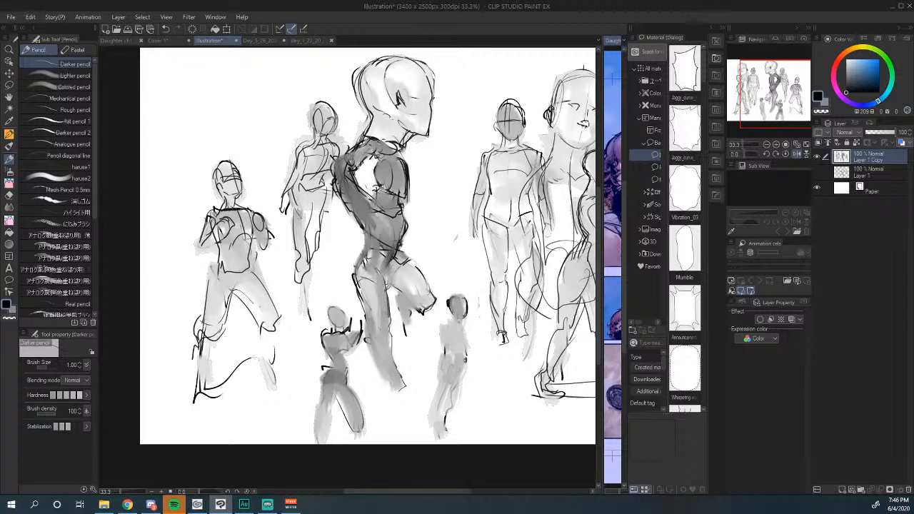
mouse_move(357, 161)
left_mouse_down()
mouse_move(385, 156)
mouse_move(363, 155)
mouse_move(360, 169)
mouse_move(379, 187)
left_mouse_up()
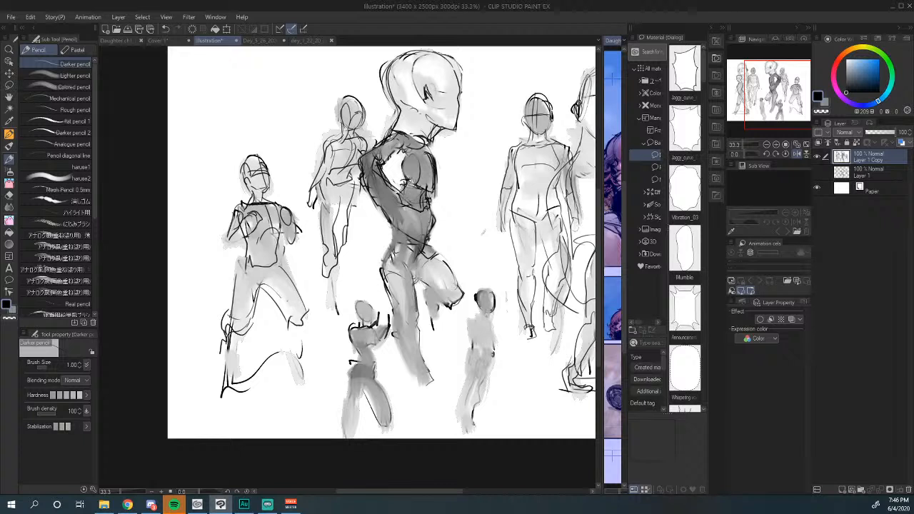
left_click_drag(401, 227, 396, 207)
mouse_move(398, 207)
left_mouse_down()
mouse_move(386, 193)
mouse_move(395, 204)
left_mouse_up()
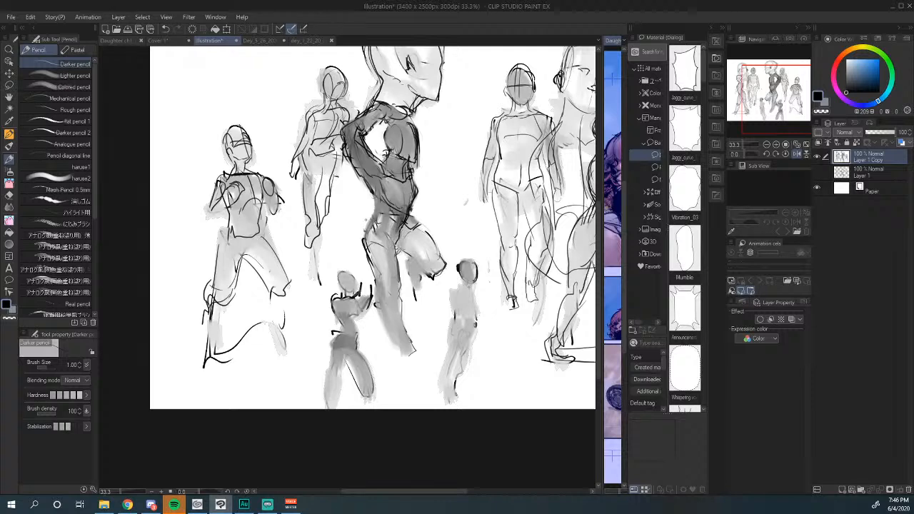
Step: Outline the hips and the standing leg of the large profile figure down to the foot
mouse_move(372, 193)
left_mouse_down()
mouse_move(379, 276)
mouse_move(377, 251)
left_mouse_up()
left_click_drag(361, 216, 375, 249)
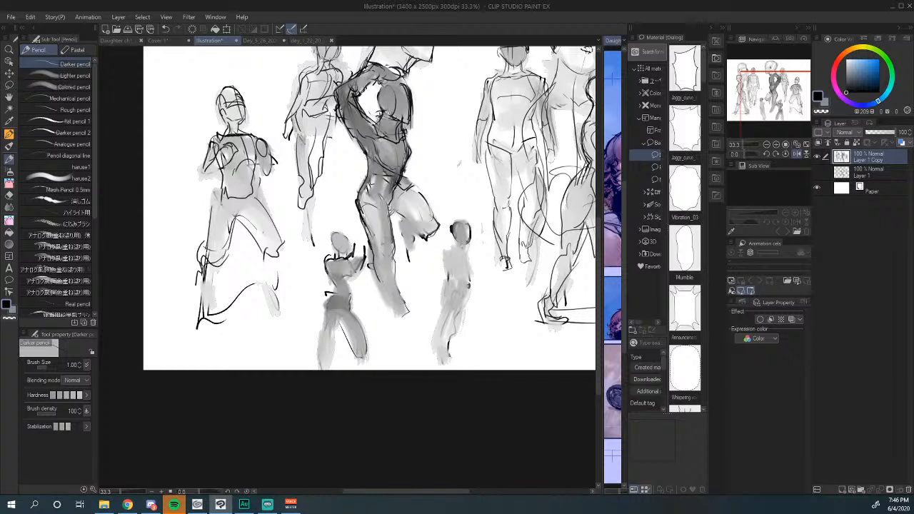
left_click_drag(391, 223, 399, 260)
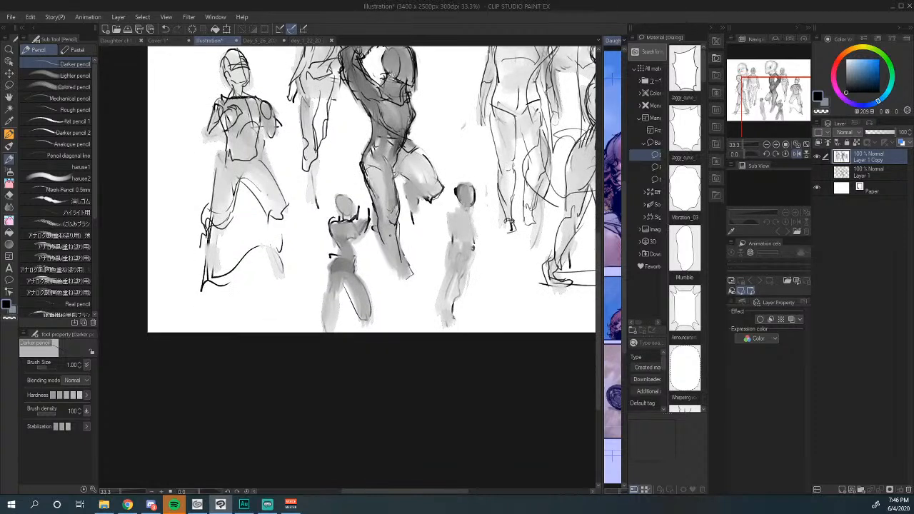
mouse_move(378, 222)
left_mouse_down()
mouse_move(392, 265)
mouse_move(400, 254)
mouse_move(405, 274)
mouse_move(386, 220)
mouse_move(395, 229)
mouse_move(385, 238)
mouse_move(405, 223)
left_mouse_up()
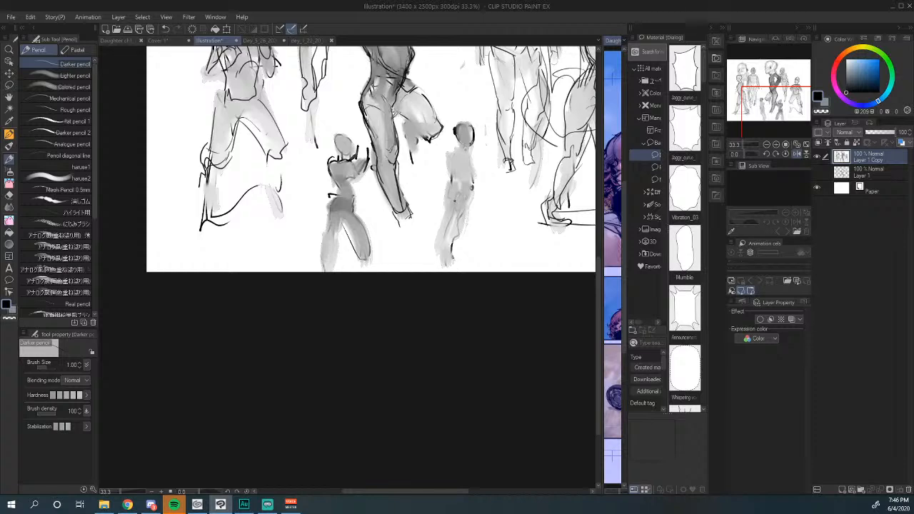
left_click_drag(467, 203, 449, 310)
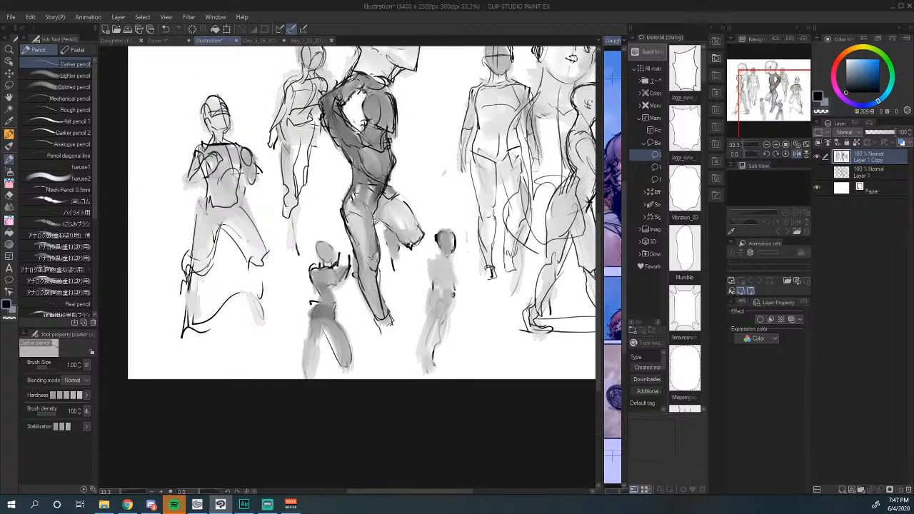
Step: Lasso the front-facing standing figure, copy it onto its own layer and hide the Layer 1 Copy sketch layer
mouse_move(420, 230)
left_mouse_down()
mouse_move(409, 254)
mouse_move(389, 262)
left_mouse_up()
mouse_move(466, 155)
left_mouse_down()
mouse_move(455, 257)
mouse_move(288, 221)
left_mouse_up()
mouse_move(396, 237)
left_mouse_down()
mouse_move(409, 201)
mouse_move(441, 203)
mouse_move(468, 247)
left_mouse_up()
left_click(9, 86)
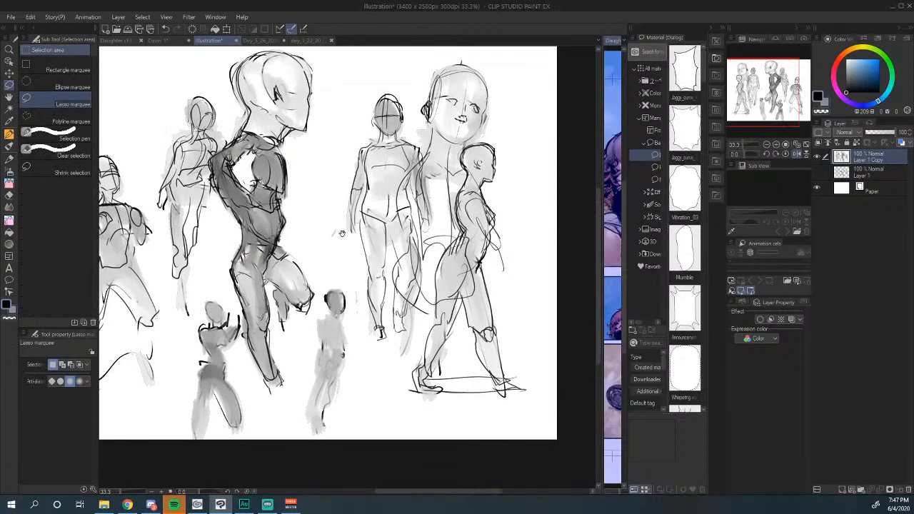
mouse_move(337, 234)
left_mouse_down()
mouse_move(386, 68)
mouse_move(432, 166)
mouse_move(410, 330)
mouse_move(350, 271)
mouse_move(339, 236)
left_mouse_up()
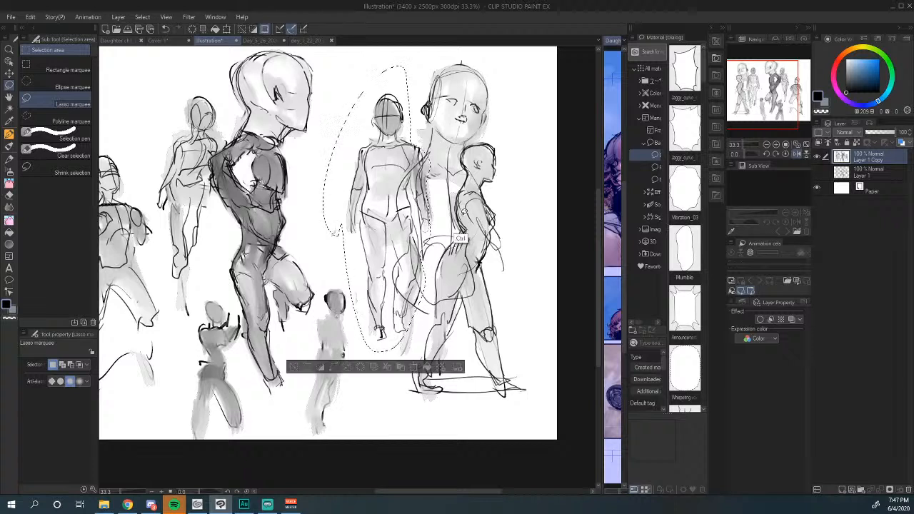
key("ctrl+c")
key("ctrl+v")
left_click(817, 172)
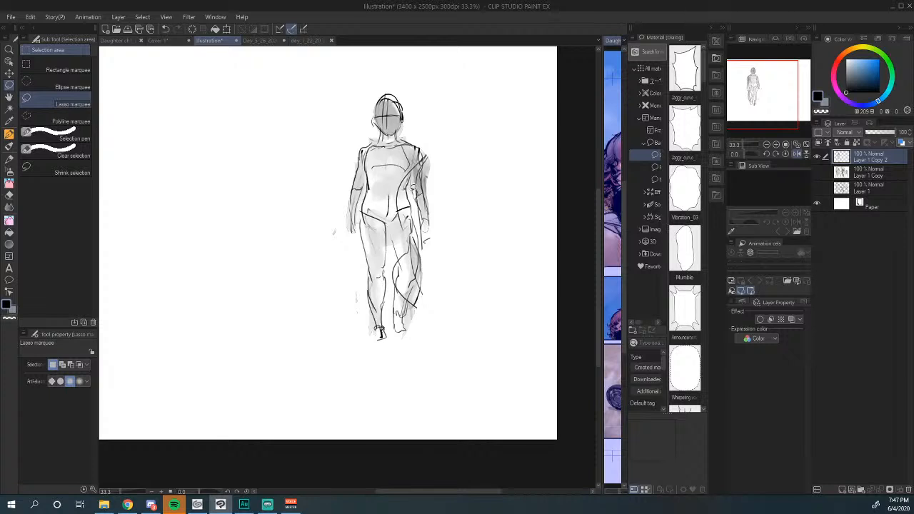
Step: Move the copied front-facing figure sideways on the canvas, hide its layer and show the Layer 1 Copy sketch again
key("k")
left_click_drag(386, 207, 454, 208)
left_click_drag(382, 248, 440, 250)
left_click_drag(519, 222, 323, 243)
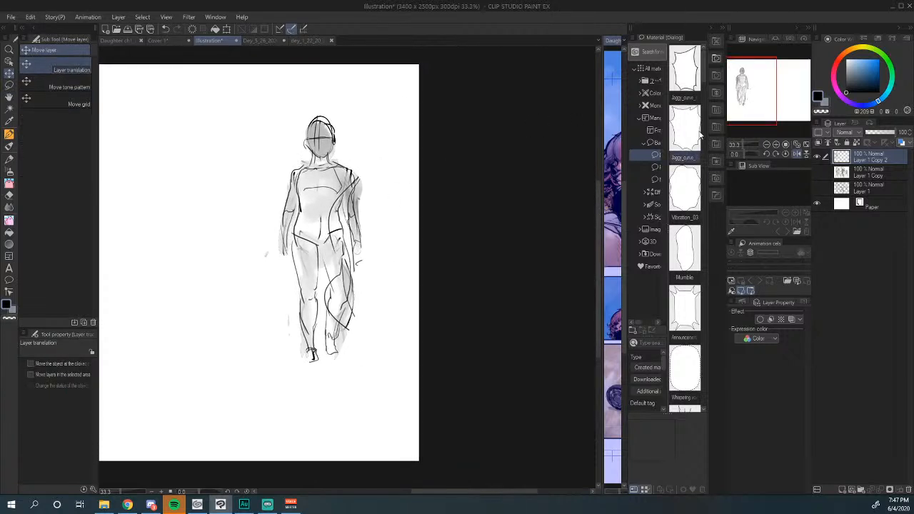
left_click(818, 172)
left_click(818, 187)
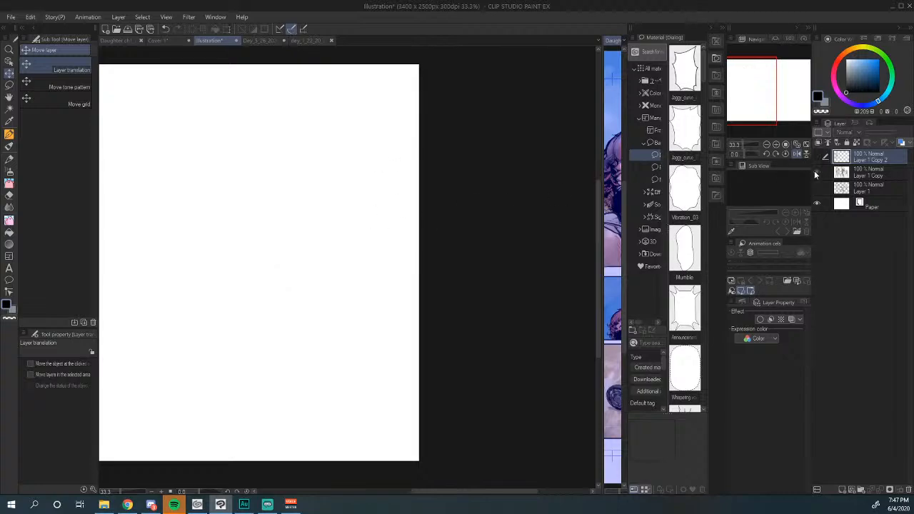
Step: Lasso the side-view walking figure, copy it from Layer 1 Copy onto its own layer and hide the source sketch
mouse_move(323, 282)
left_mouse_down()
mouse_move(486, 227)
mouse_move(426, 241)
mouse_move(396, 229)
left_mouse_up()
left_click(10, 158)
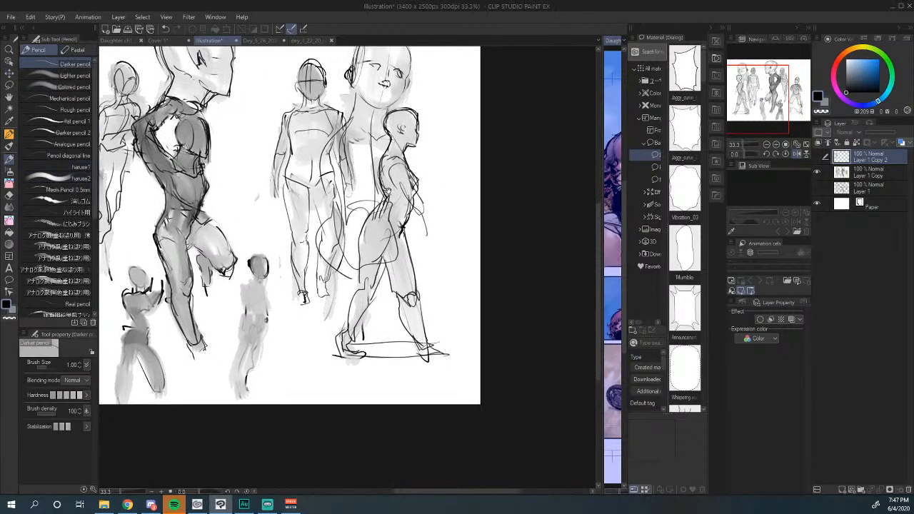
left_click(9, 84)
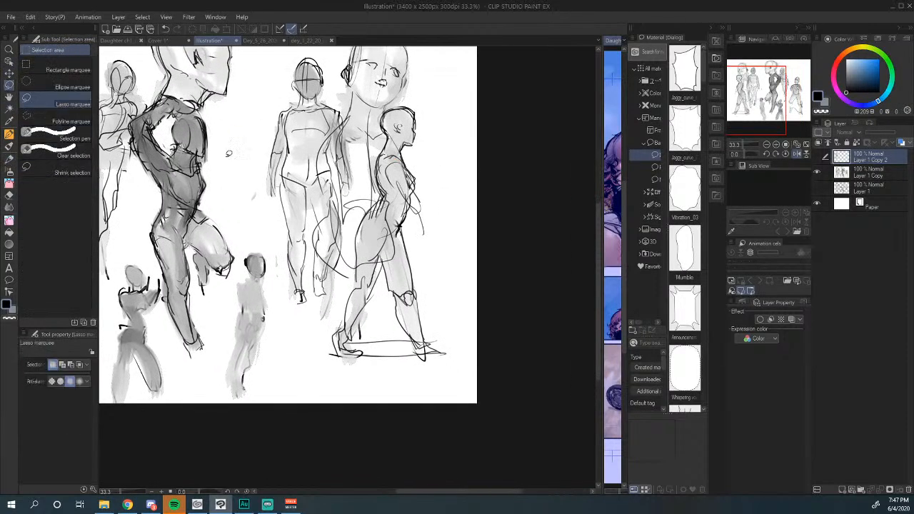
mouse_move(375, 117)
left_mouse_down()
mouse_move(441, 121)
mouse_move(453, 298)
mouse_move(333, 366)
mouse_move(374, 120)
left_mouse_up()
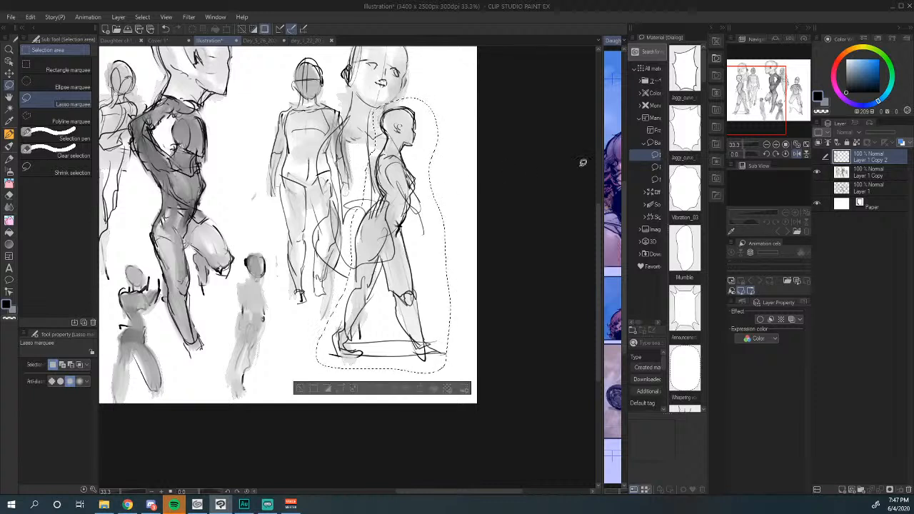
left_click(863, 175)
key("ctrl+c")
key("ctrl+v")
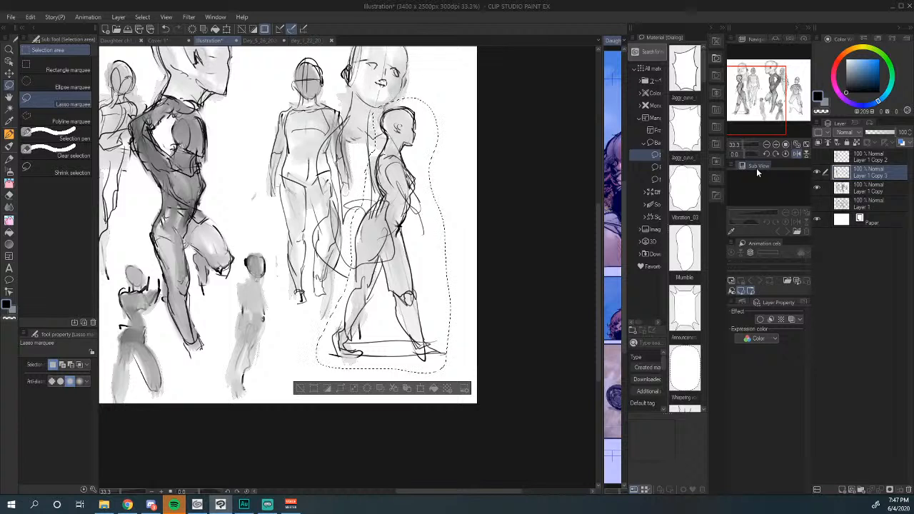
key("ctrl+d")
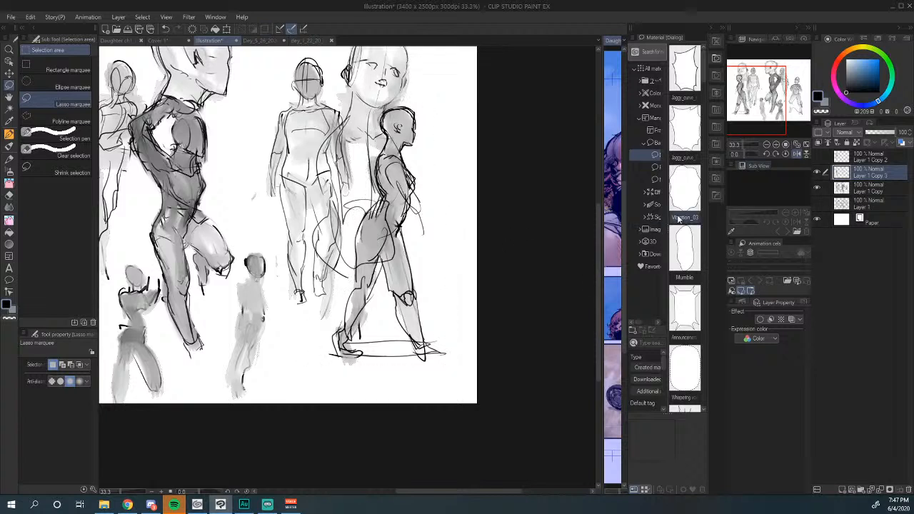
left_click(817, 187)
Step: Scale the copied walking figure down to 52% and place it in the upper part of the canvas
key("ctrl+t")
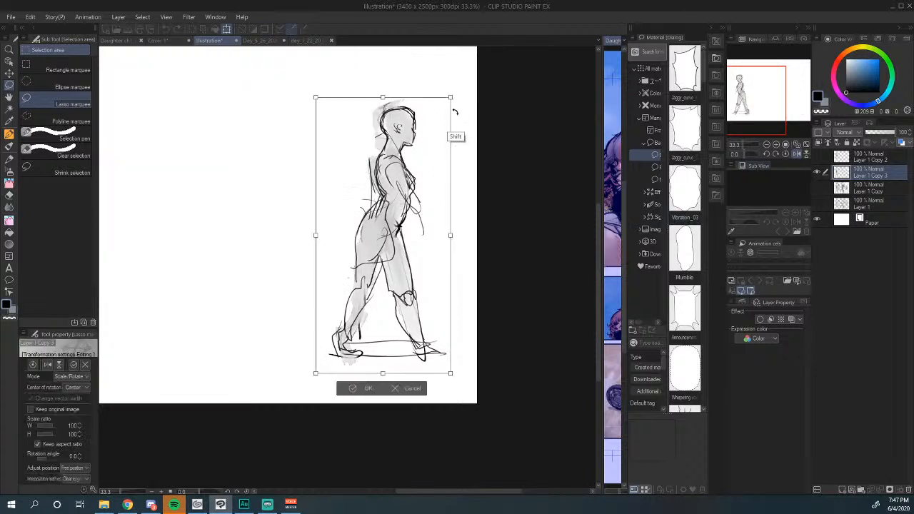
left_click_drag(450, 100, 371, 231)
left_click_drag(365, 270, 257, 156)
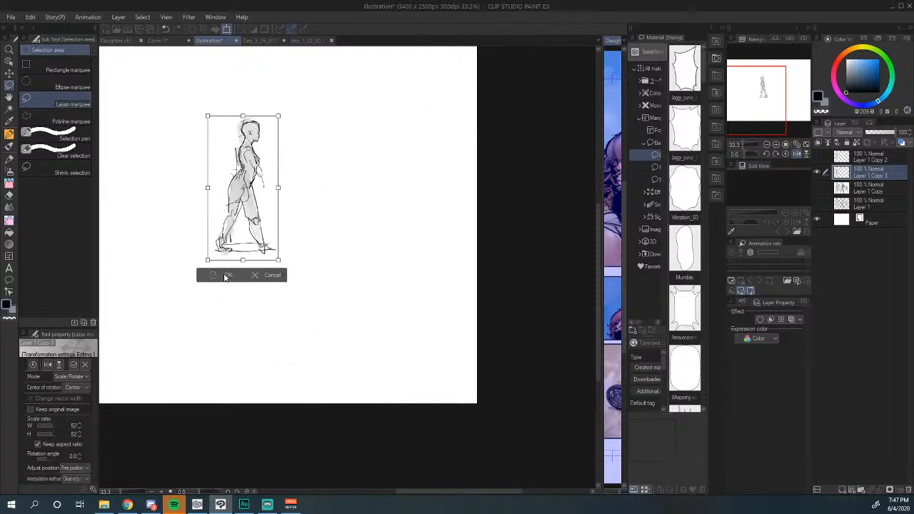
left_click(226, 276)
Step: Draw the walking figure's arms reaching forward to a handle and sketch a rounded cart body ahead of it with the Darker pencil
left_click(10, 162)
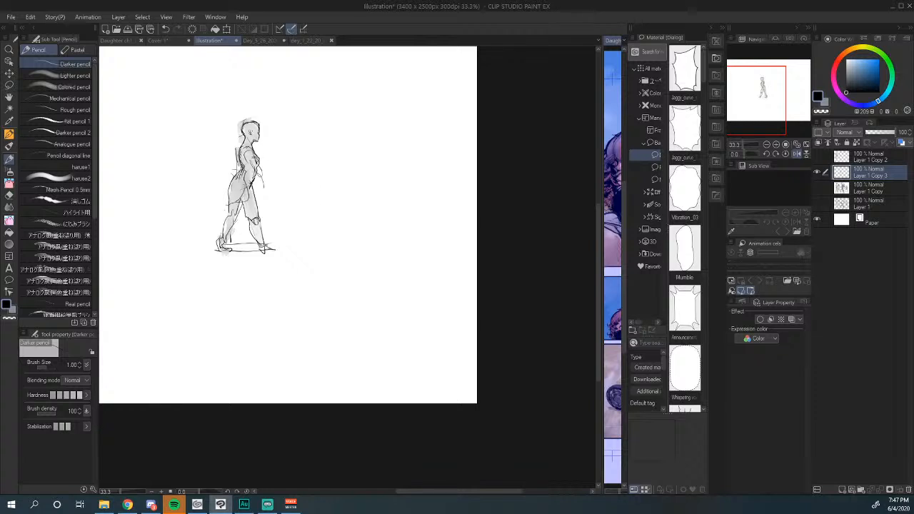
left_click_drag(249, 152, 265, 183)
mouse_move(250, 152)
left_mouse_down()
mouse_move(256, 170)
mouse_move(280, 186)
left_mouse_up()
mouse_move(275, 176)
left_mouse_down()
mouse_move(283, 189)
mouse_move(342, 197)
mouse_move(294, 267)
left_mouse_up()
mouse_move(296, 191)
left_mouse_down()
mouse_move(403, 240)
mouse_move(298, 256)
left_mouse_up()
left_click_drag(315, 264, 349, 270)
mouse_move(389, 244)
left_mouse_down()
mouse_move(446, 234)
mouse_move(403, 255)
mouse_move(463, 282)
mouse_move(355, 266)
left_mouse_up()
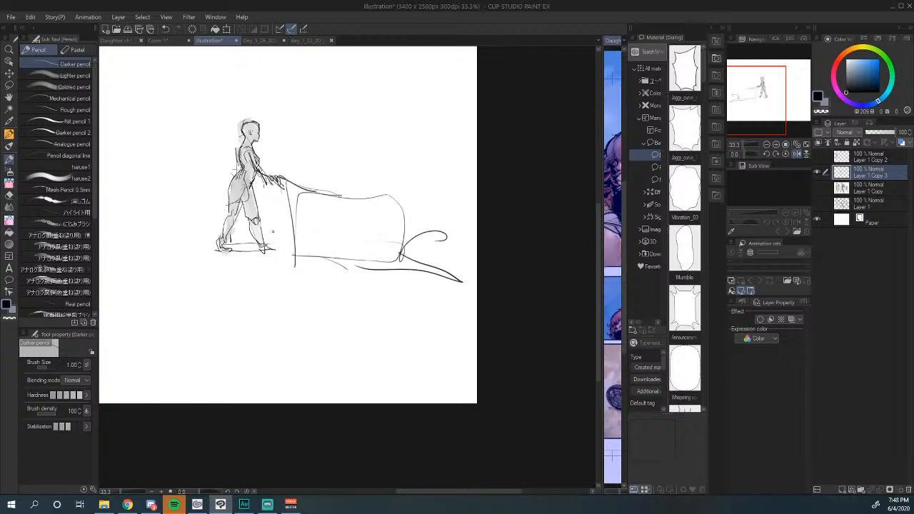
Step: Sketch overlapping circular wheels at the rear of the cart and a ground line under the walking figure
mouse_move(272, 231)
left_mouse_down()
mouse_move(313, 245)
mouse_move(301, 292)
mouse_move(281, 232)
mouse_move(314, 287)
left_mouse_up()
left_click_drag(293, 187, 292, 271)
mouse_move(263, 236)
left_mouse_down()
mouse_move(284, 227)
mouse_move(303, 251)
left_mouse_up()
left_click_drag(215, 252, 297, 247)
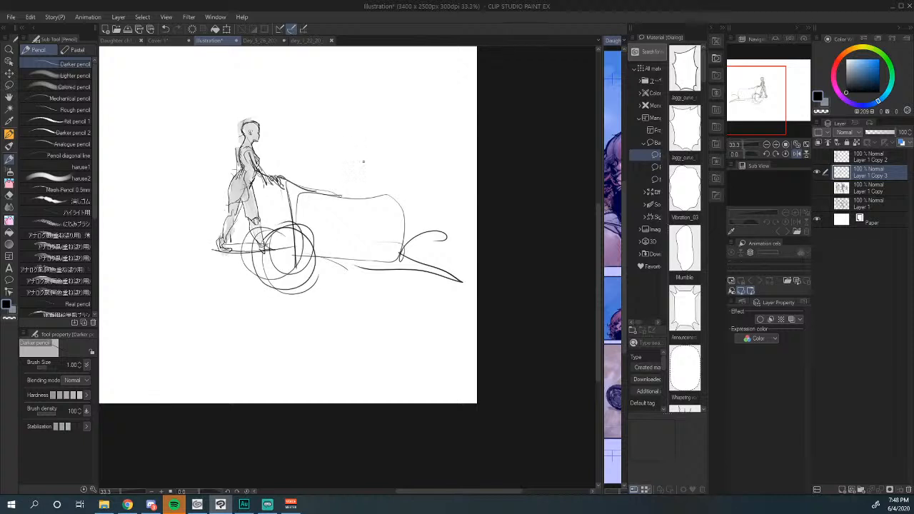
Step: Undo the rounded cart body, wheel and ground strokes back to the figure's handle and the upright post
key("ctrl+z")
key("ctrl+z")
key("ctrl+z")
key("ctrl+z")
key("ctrl+z")
key("ctrl+z")
key("ctrl+z")
key("ctrl+z")
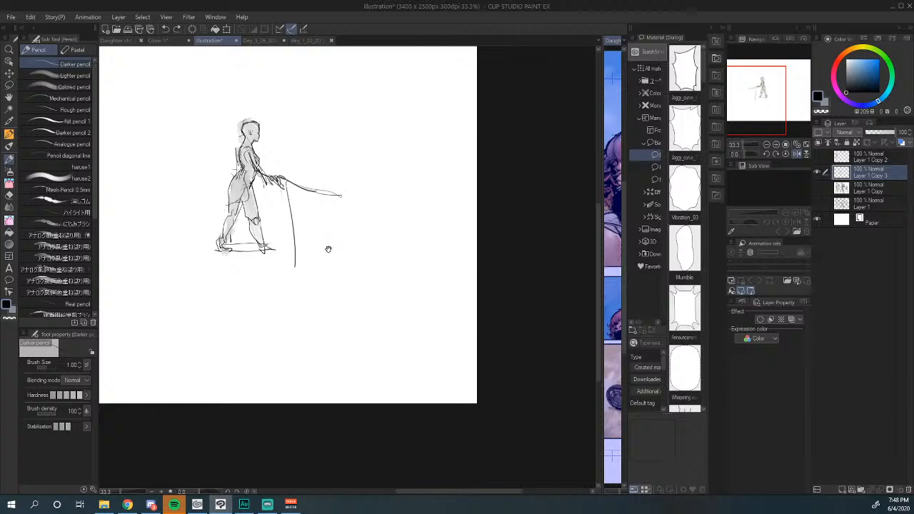
Step: Sketch a long ground line under the walking figure and extend it forward, with a first wheel arc at the post
left_click_drag(328, 248, 396, 255)
left_click_drag(287, 254, 476, 261)
left_click_drag(361, 218, 390, 243)
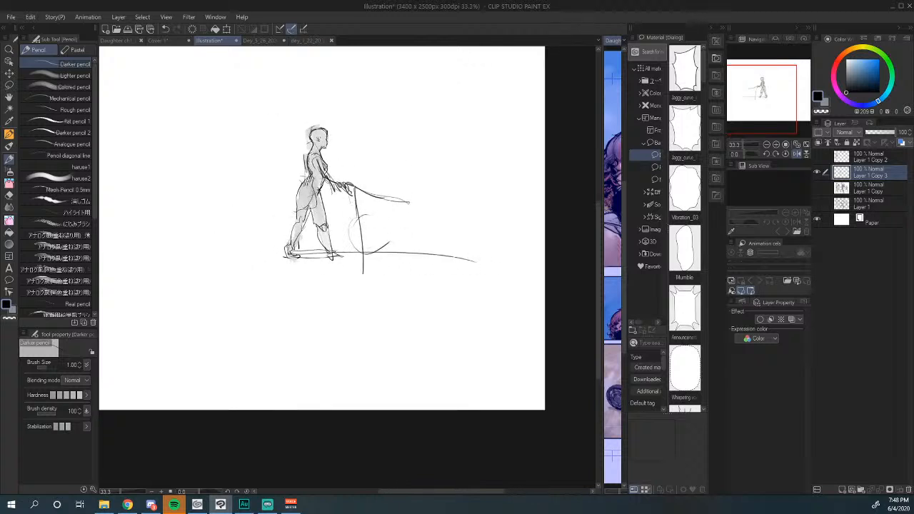
left_click_drag(277, 256, 513, 255)
left_click_drag(379, 260, 471, 256)
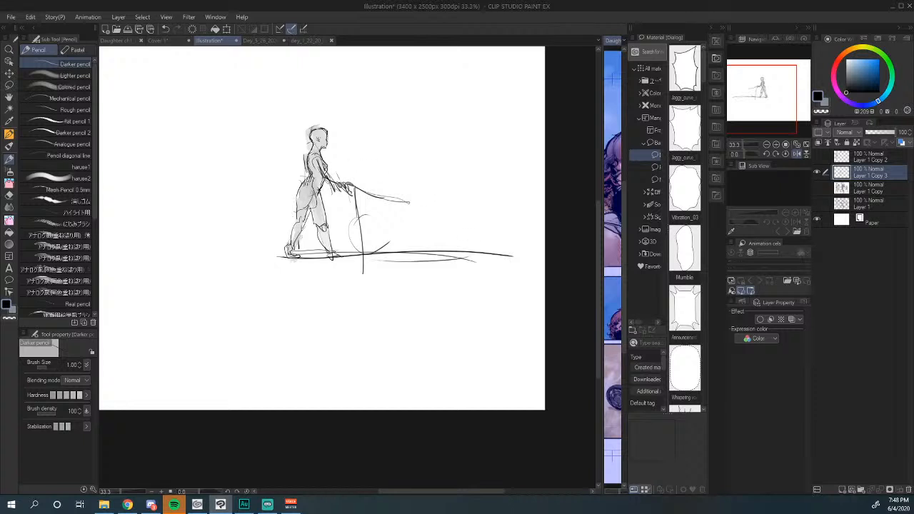
Step: Draw a boxy rectangular cart body ahead of the handle and a round rear wheel at its base
left_click_drag(347, 177, 360, 182)
mouse_move(359, 180)
left_mouse_down()
mouse_move(363, 225)
mouse_move(412, 193)
mouse_move(477, 195)
left_mouse_up()
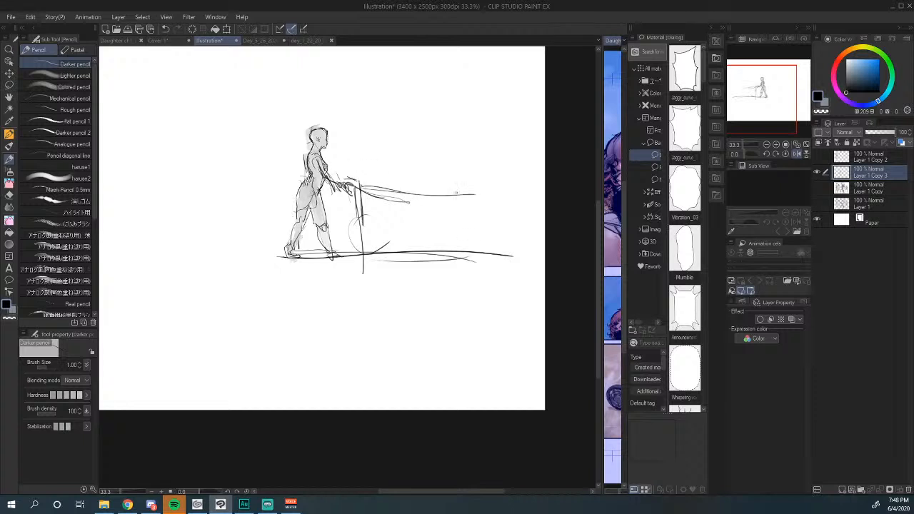
mouse_move(386, 189)
left_mouse_down()
mouse_move(473, 192)
mouse_move(475, 248)
mouse_move(359, 246)
mouse_move(347, 223)
left_mouse_up()
left_click_drag(400, 248, 508, 256)
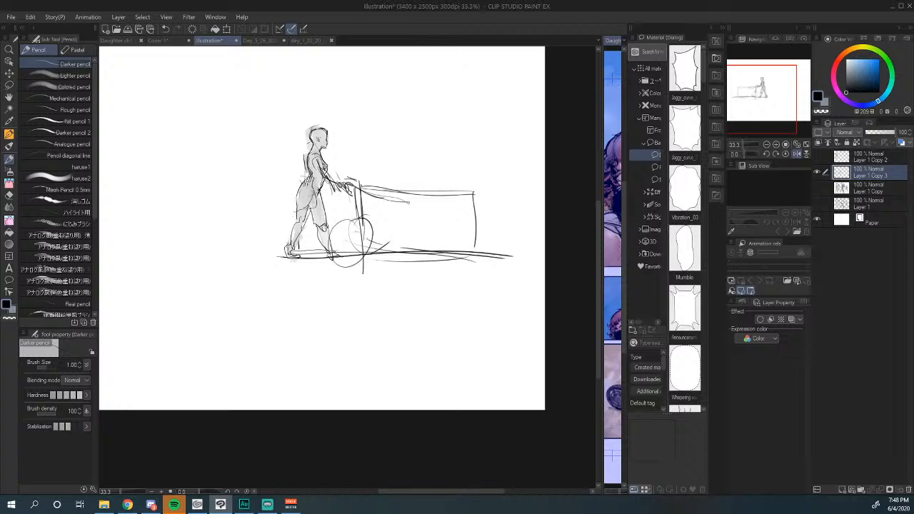
Step: Darken the walking figure's arms at the handle and add a front hitch with a round wheel to the cart
mouse_move(328, 174)
left_mouse_down()
mouse_move(349, 187)
mouse_move(353, 175)
mouse_move(404, 277)
mouse_move(401, 256)
left_mouse_up()
mouse_move(327, 276)
left_mouse_down()
mouse_move(431, 271)
mouse_move(371, 250)
left_mouse_up()
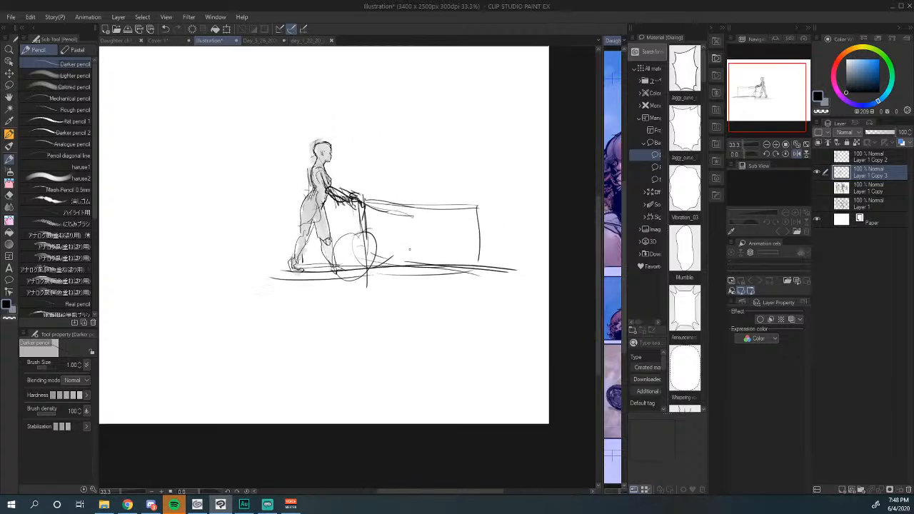
mouse_move(400, 203)
left_mouse_down()
mouse_move(477, 228)
mouse_move(523, 255)
mouse_move(522, 272)
left_mouse_up()
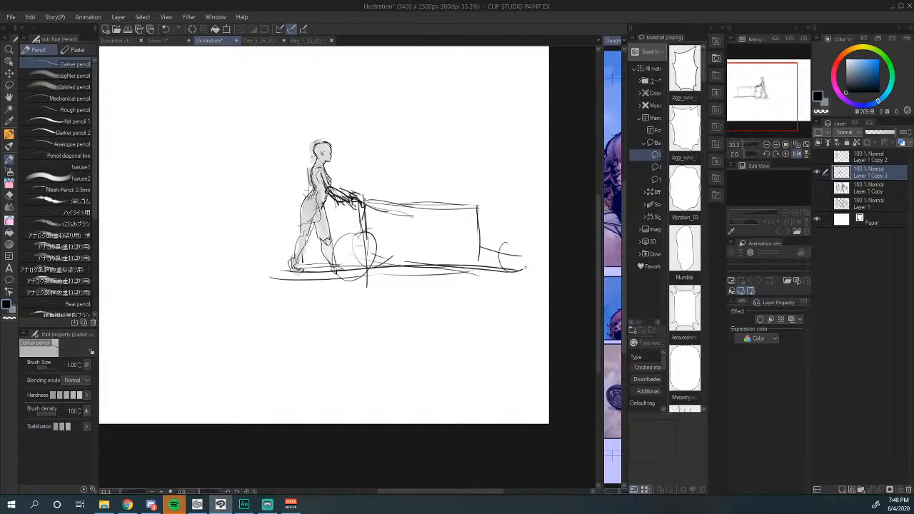
left_click_drag(509, 230, 512, 270)
left_click_drag(418, 240, 435, 281)
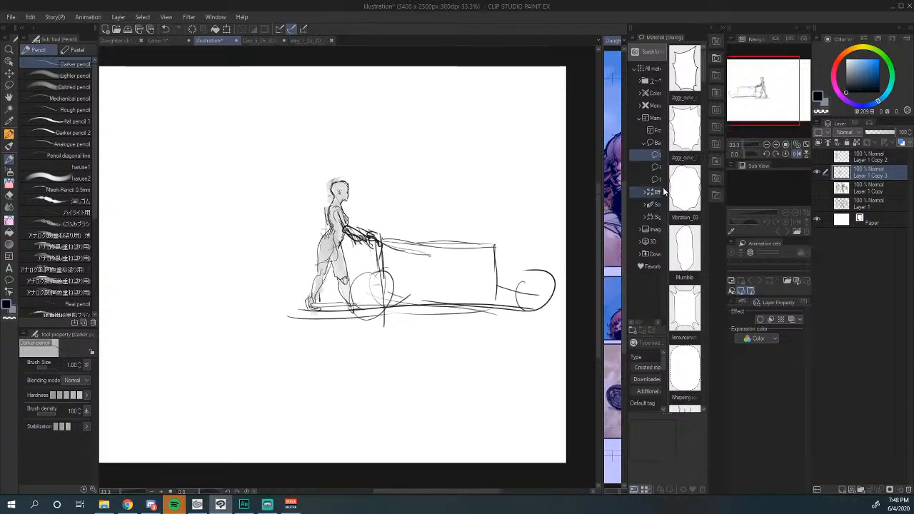
Step: Hide the cart scene on Layer 1 Copy 3, then show and select the figure sketches on Layer 1 Copy
left_click(817, 172)
left_click(817, 187)
left_click_drag(363, 267, 486, 173)
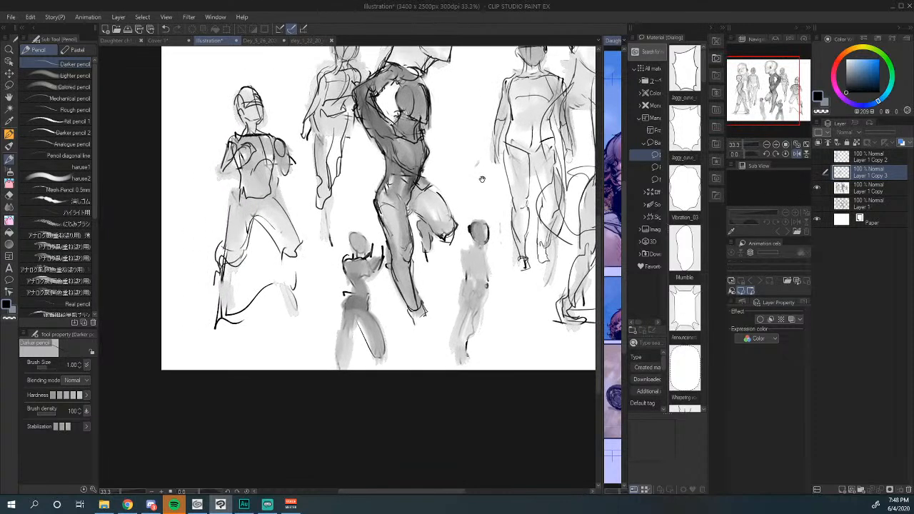
left_click_drag(483, 205, 445, 185)
left_click(865, 189)
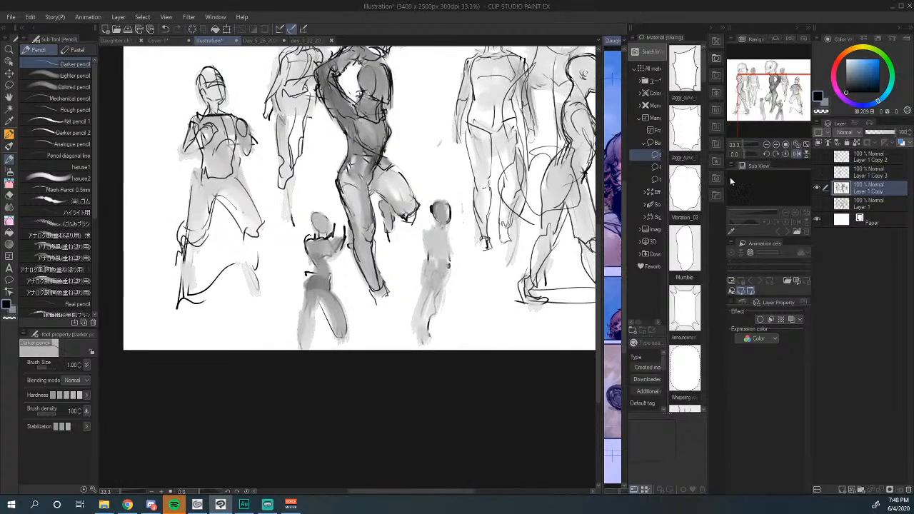
Step: Outline the torso, arm and upper leg of the small standing figure near the page's lower edge with the Darker pencil
left_click_drag(463, 238, 394, 244)
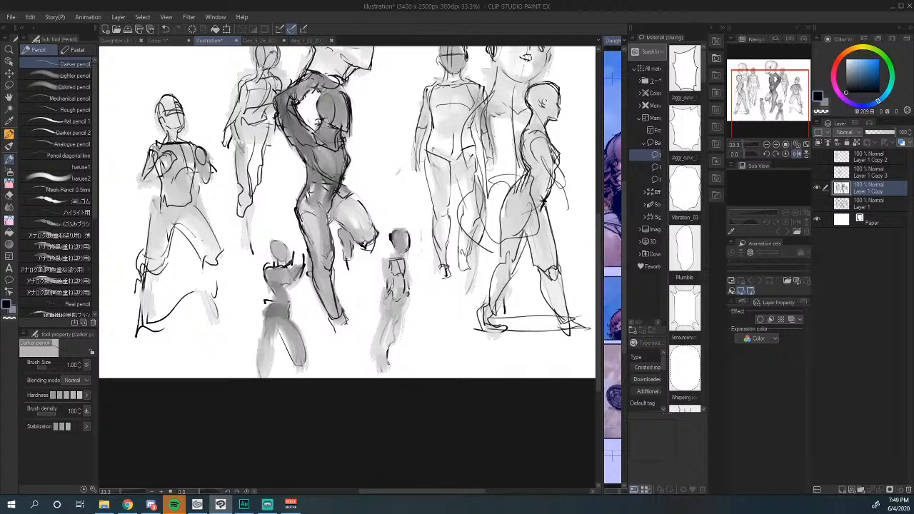
mouse_move(398, 310)
left_mouse_down()
mouse_move(408, 289)
mouse_move(395, 289)
mouse_move(422, 279)
mouse_move(406, 300)
left_mouse_up()
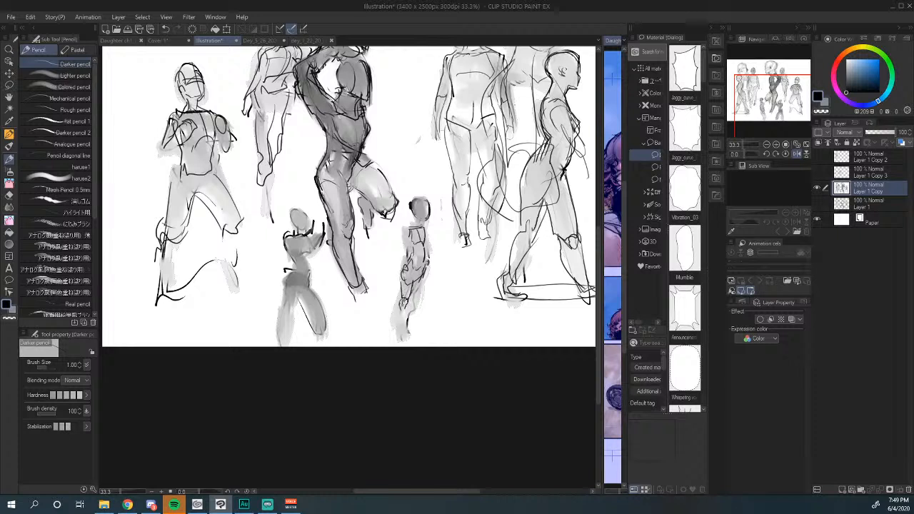
left_click_drag(403, 301, 385, 370)
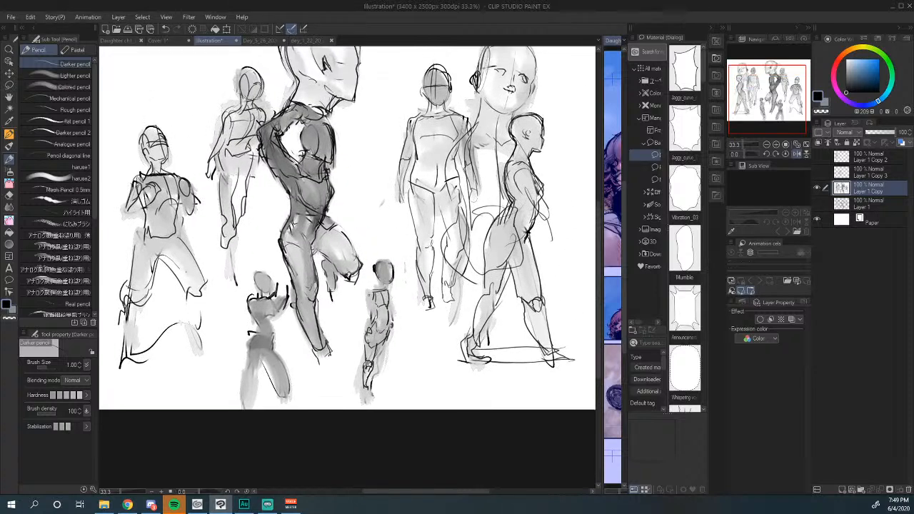
left_click_drag(373, 305, 365, 323)
Step: Outline the small standing figure's head with face guidelines, and draw its other arm and both legs
mouse_move(374, 267)
left_mouse_down()
mouse_move(375, 280)
mouse_move(385, 265)
mouse_move(391, 275)
left_mouse_up()
mouse_move(378, 262)
left_mouse_down()
mouse_move(392, 273)
mouse_move(390, 287)
left_mouse_up()
mouse_move(386, 286)
left_mouse_down()
mouse_move(450, 223)
mouse_move(410, 259)
mouse_move(444, 260)
mouse_move(436, 288)
mouse_move(443, 309)
left_mouse_up()
left_click_drag(437, 274, 451, 325)
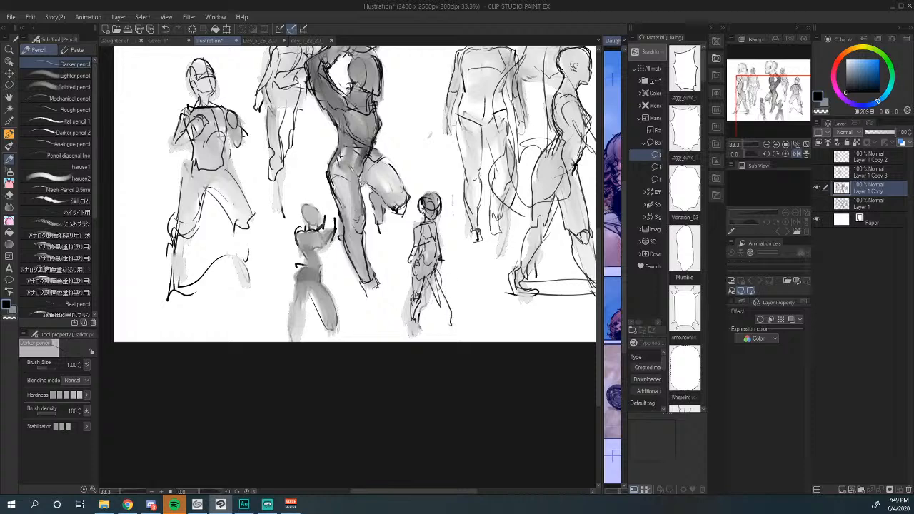
left_click_drag(417, 288, 403, 326)
left_click_drag(403, 323, 433, 258)
left_click_drag(433, 259, 462, 226)
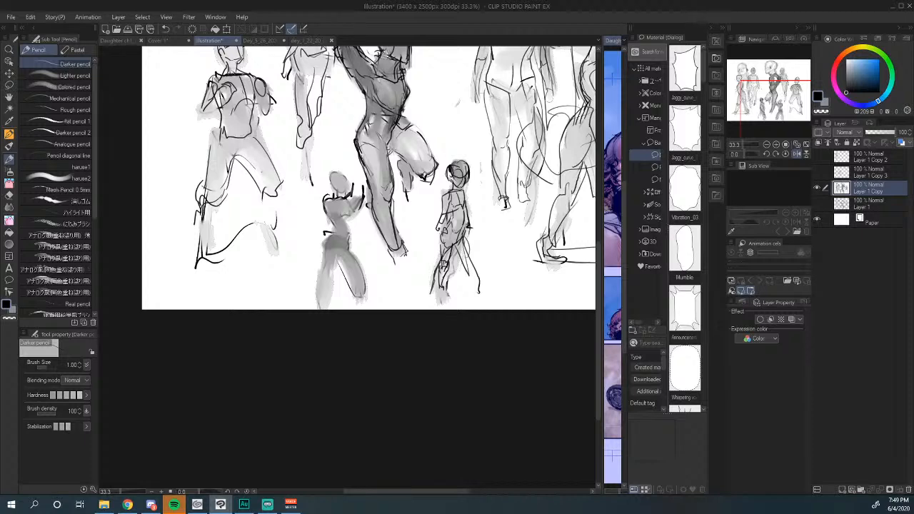
left_click_drag(458, 247, 433, 303)
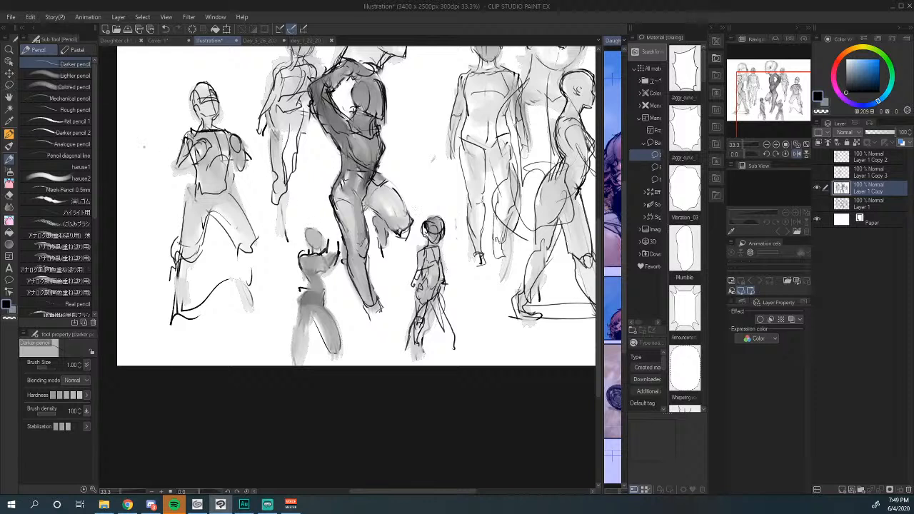
Step: Blend the small figure's lines into its gray tone with Soothing watercolor at brush size 5, and clean its edge with the Softer eraser
left_click(9, 206)
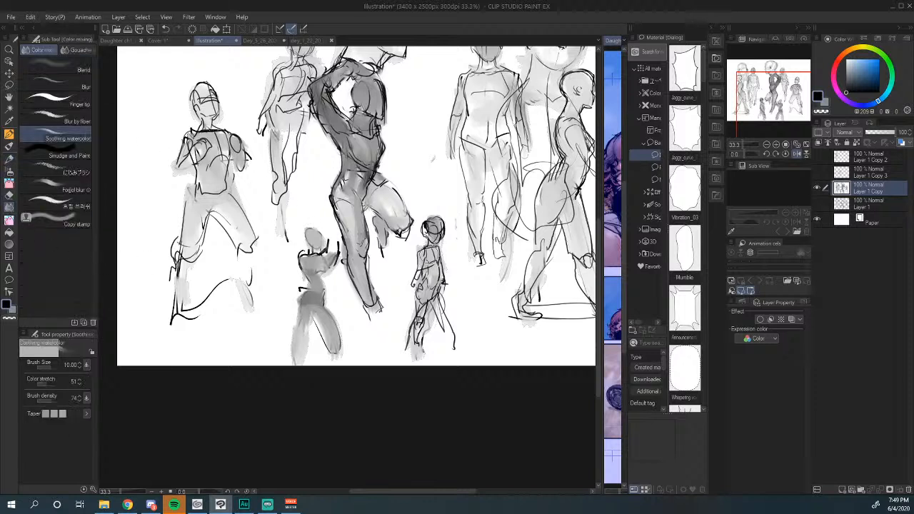
key("bracketleft")
key("bracketleft")
key("bracketleft")
key("bracketleft")
mouse_move(421, 249)
left_mouse_down()
mouse_move(432, 230)
mouse_move(435, 279)
mouse_move(421, 294)
mouse_move(418, 353)
left_mouse_up()
mouse_move(437, 303)
left_mouse_down()
mouse_move(433, 296)
mouse_move(450, 341)
left_mouse_up()
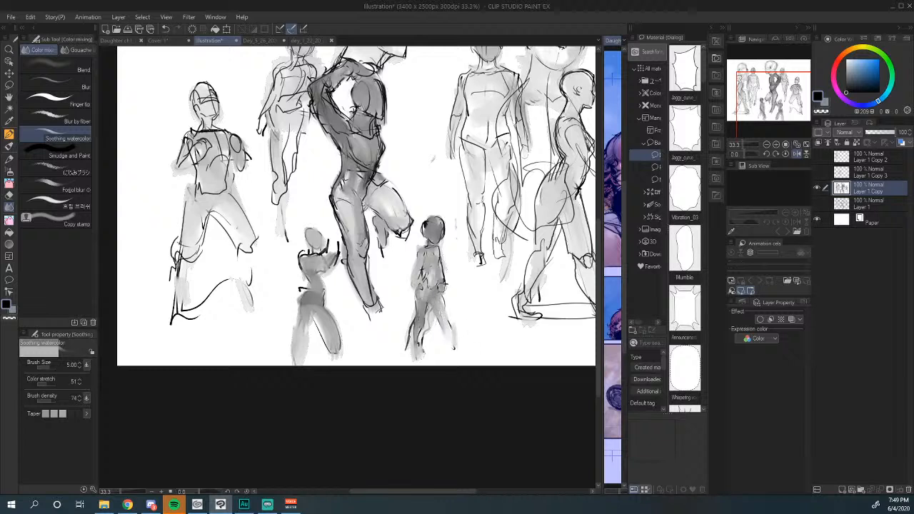
mouse_move(424, 280)
left_mouse_down()
mouse_move(428, 259)
mouse_move(451, 247)
mouse_move(426, 229)
mouse_move(443, 261)
left_mouse_up()
left_click(8, 194)
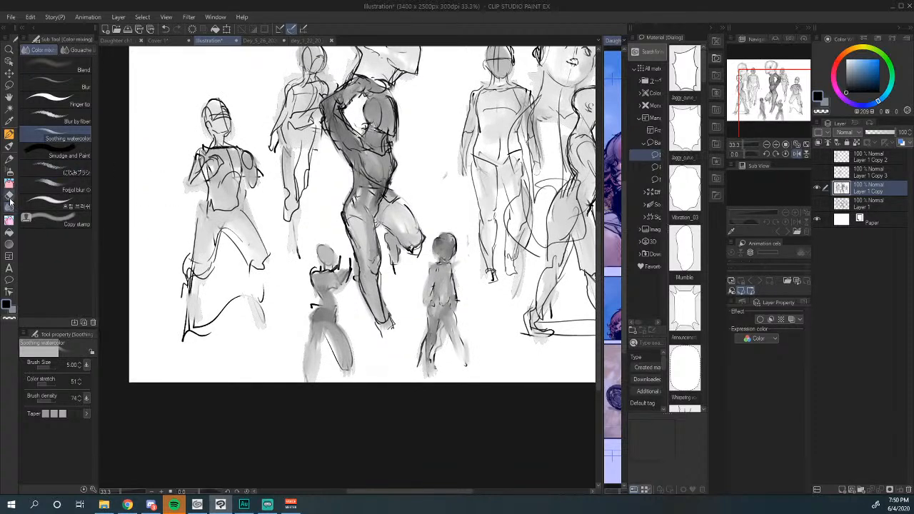
left_click_drag(435, 252, 432, 259)
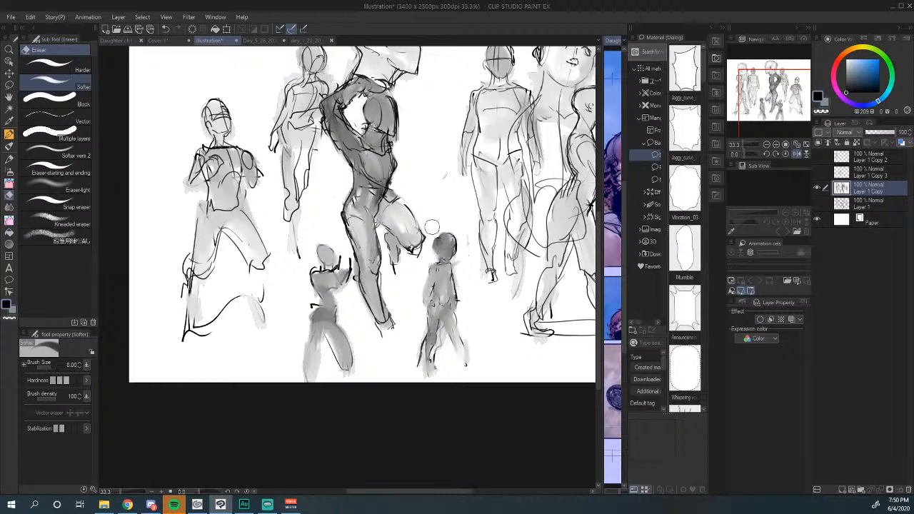
Step: Mirror the canvas view and redraw the small standing figure's head, torso and arms with the Darker pencil
left_click(9, 159)
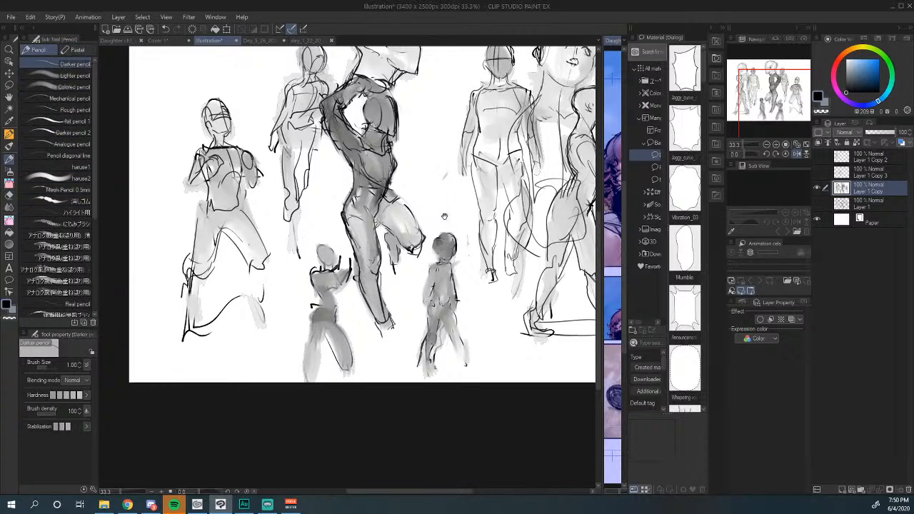
mouse_move(450, 218)
left_mouse_down()
mouse_move(400, 295)
mouse_move(403, 276)
mouse_move(446, 265)
left_mouse_up()
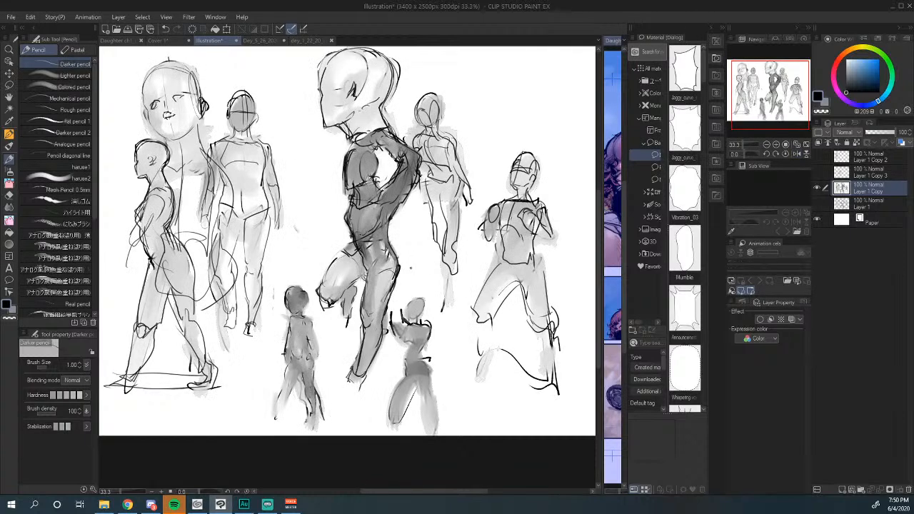
mouse_move(348, 304)
left_mouse_down()
mouse_move(404, 274)
mouse_move(361, 245)
mouse_move(346, 261)
mouse_move(351, 270)
left_mouse_up()
mouse_move(351, 270)
left_mouse_down()
mouse_move(356, 252)
mouse_move(368, 256)
mouse_move(346, 278)
mouse_move(376, 269)
left_mouse_up()
mouse_move(374, 268)
left_mouse_down()
mouse_move(378, 286)
mouse_move(346, 286)
mouse_move(341, 296)
mouse_move(373, 286)
mouse_move(366, 299)
mouse_move(368, 263)
mouse_move(374, 290)
mouse_move(386, 284)
left_mouse_up()
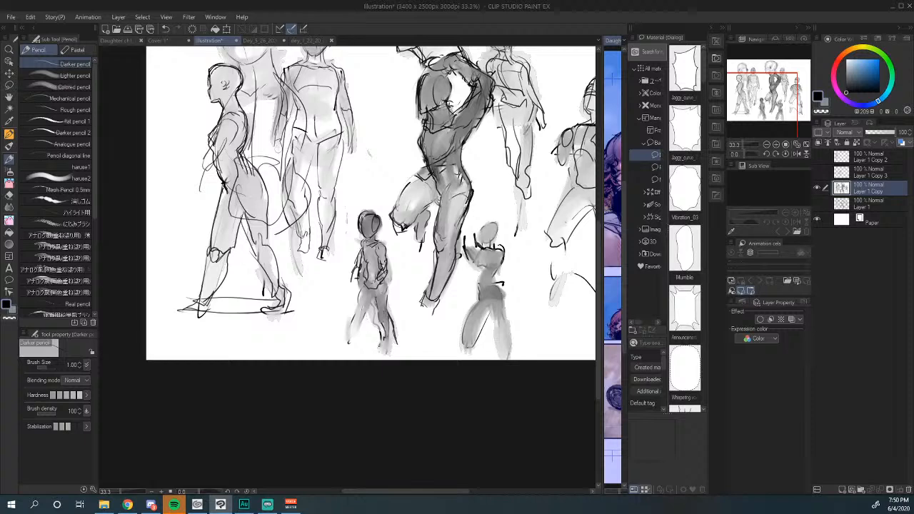
Step: Outline the lower leg and both knees of the fighting-stance figure with the Darker pencil
scroll(371, 203, "down", 3)
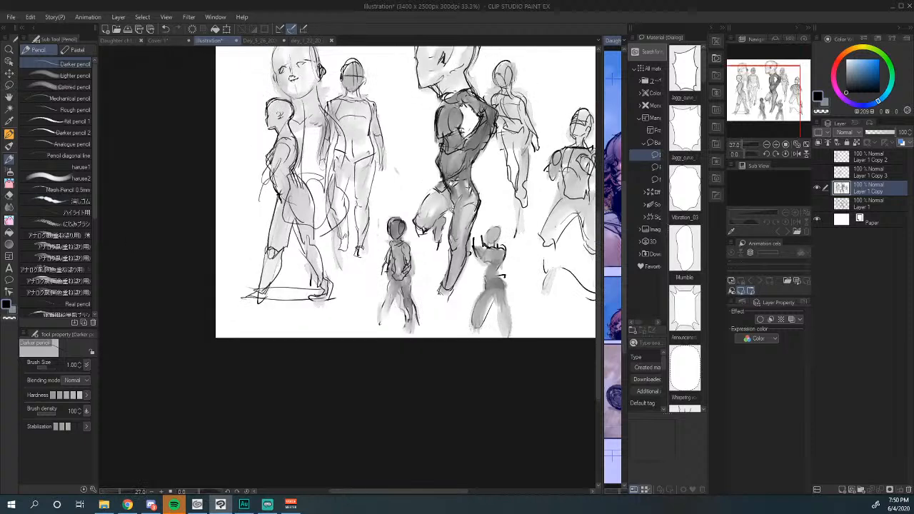
scroll(375, 242, "down", 2)
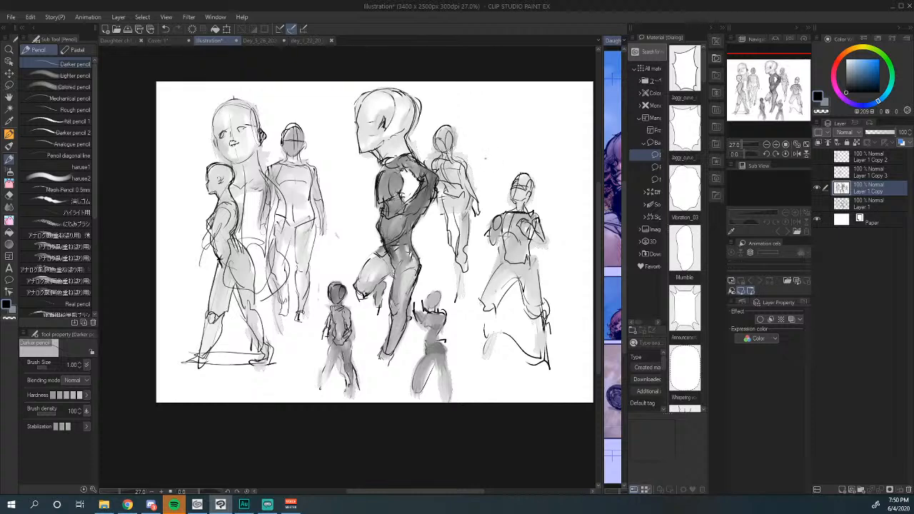
mouse_move(494, 170)
left_mouse_down()
mouse_move(461, 180)
mouse_move(494, 155)
left_mouse_up()
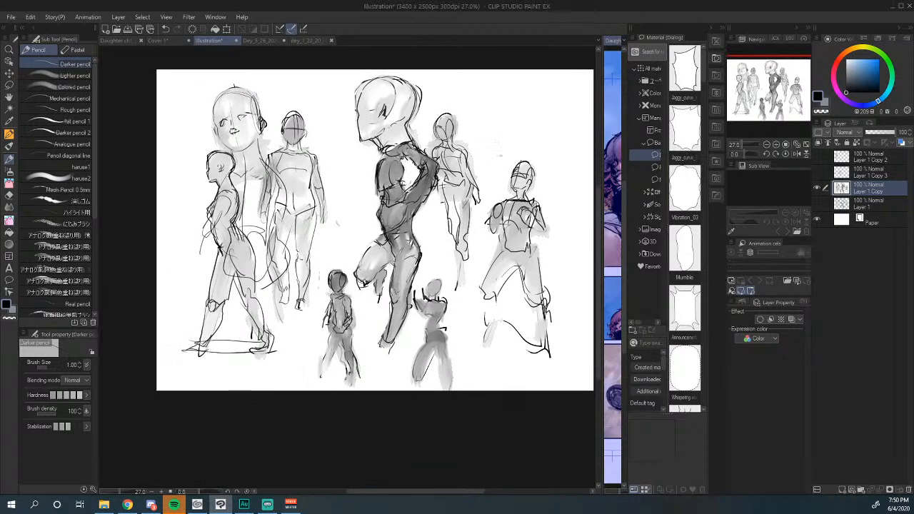
left_click_drag(481, 189, 465, 158)
left_click_drag(518, 181, 480, 170)
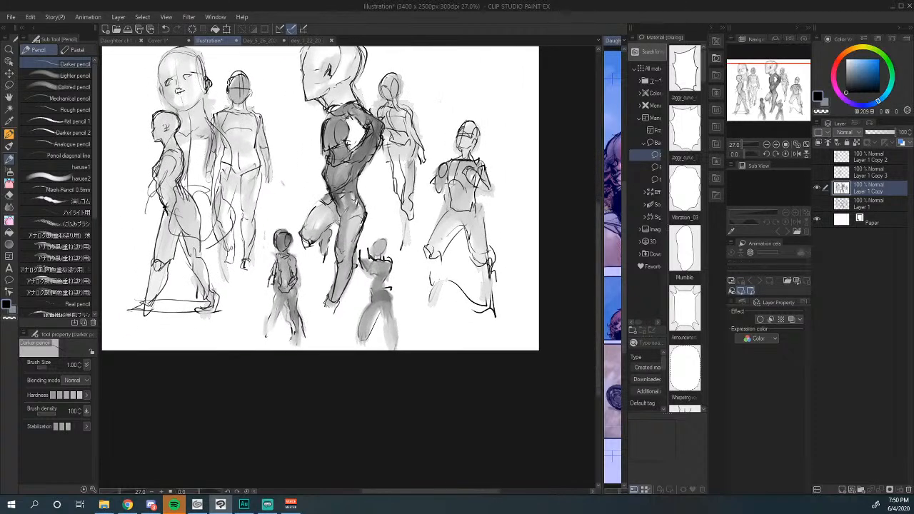
left_click_drag(441, 272, 430, 254)
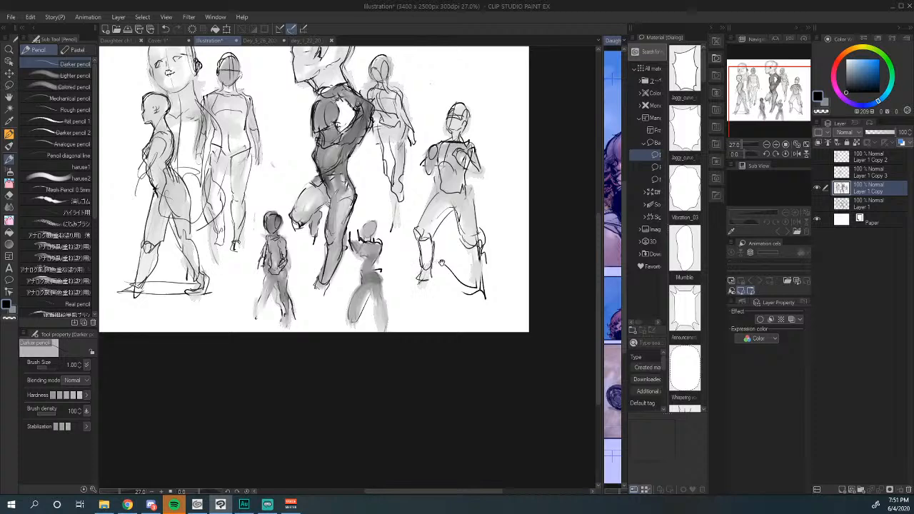
left_click_drag(443, 260, 441, 283)
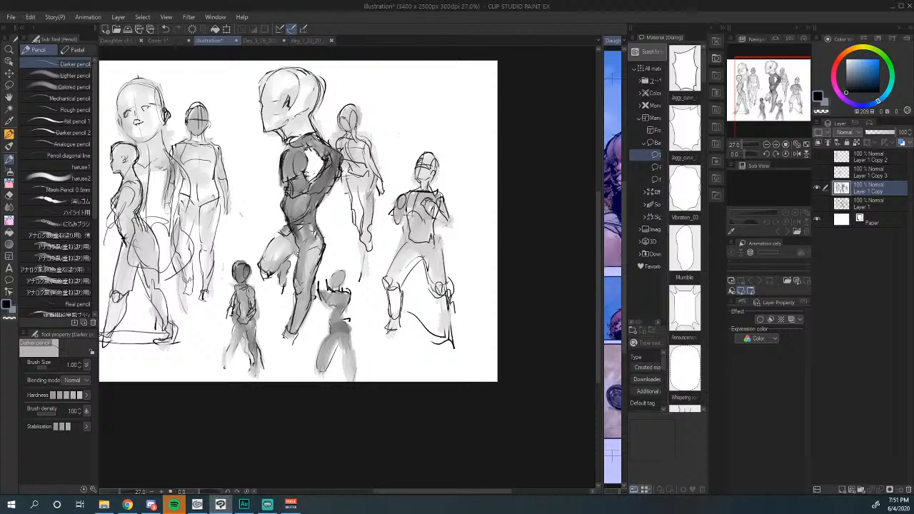
Step: Flip the canvas view back and redraw the fighting-stance figure's shoulders, raised arms and fists in darker lines
left_click_drag(416, 199, 555, 165)
key("h")
left_click_drag(364, 253, 514, 294)
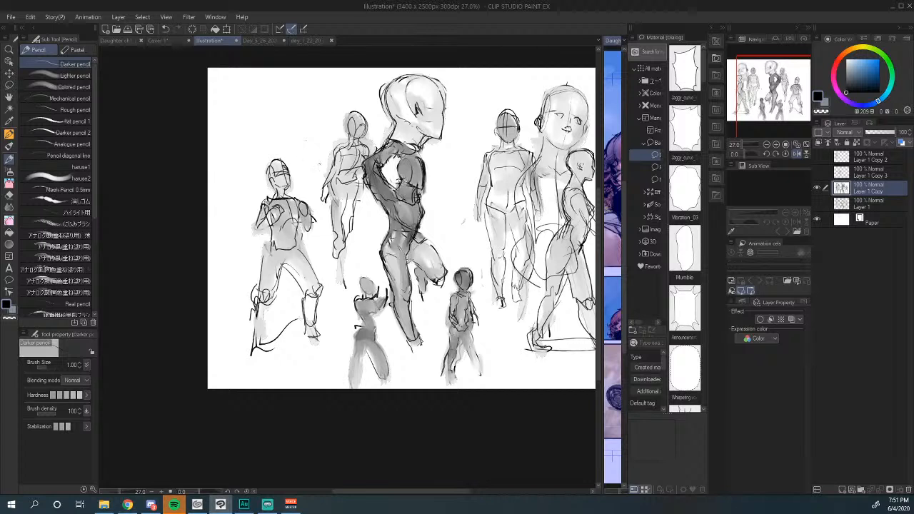
left_click_drag(329, 222, 377, 246)
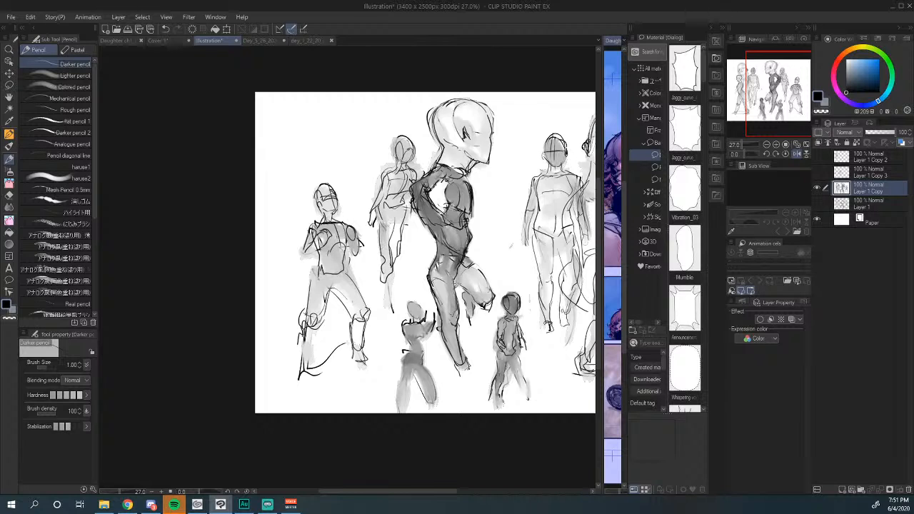
mouse_move(340, 133)
left_mouse_down()
mouse_move(340, 149)
mouse_move(369, 117)
left_mouse_up()
mouse_move(336, 230)
left_mouse_down()
mouse_move(358, 202)
mouse_move(381, 195)
left_mouse_up()
mouse_move(376, 205)
left_mouse_down()
mouse_move(385, 198)
mouse_move(387, 234)
mouse_move(353, 235)
mouse_move(348, 251)
mouse_move(378, 247)
mouse_move(396, 277)
left_mouse_up()
left_click_drag(442, 236, 470, 190)
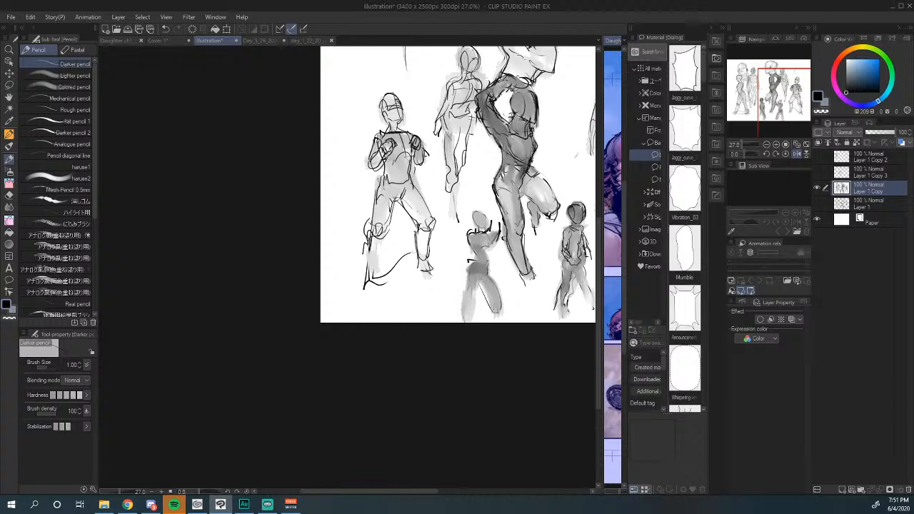
Step: Define the fighting-stance figure's remaining shin and draw both of its feet
left_click_drag(390, 220, 368, 265)
left_click_drag(374, 254, 377, 260)
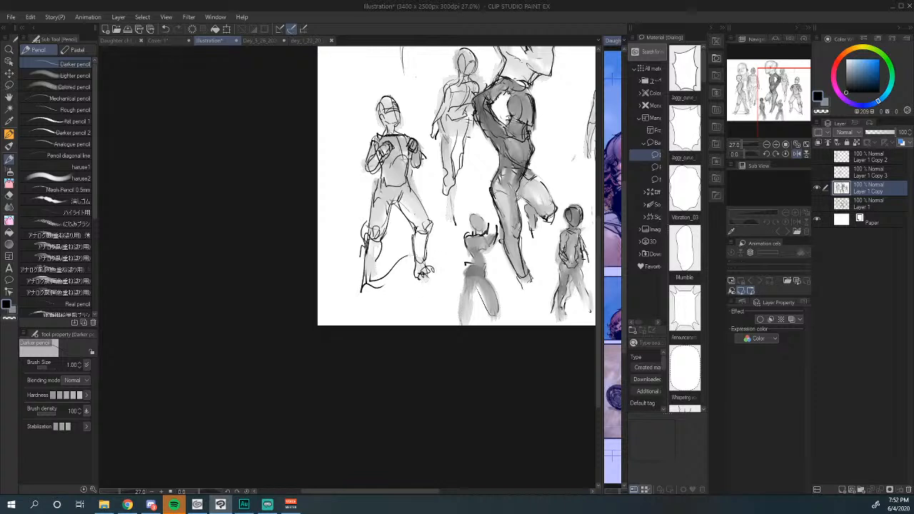
left_click_drag(418, 287, 458, 269)
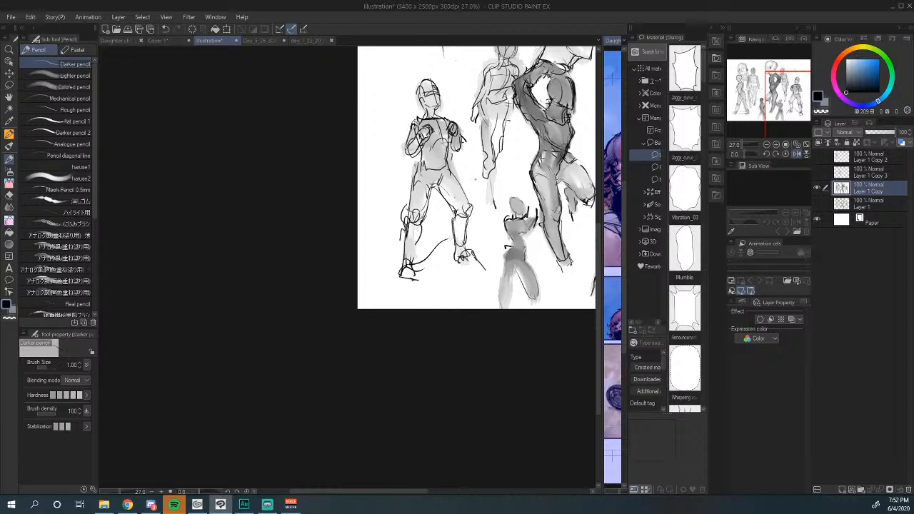
left_click_drag(457, 215, 366, 268)
left_click_drag(515, 191, 345, 258)
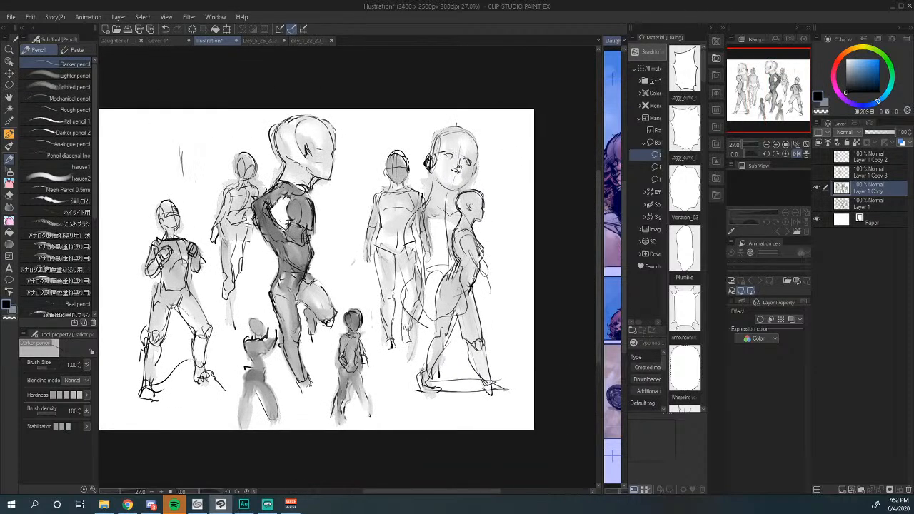
Step: Switch to the Dey_5_26_2020 painting of the red-haired woman and show its Divide layer, Layer 10
left_click_drag(458, 168, 439, 178)
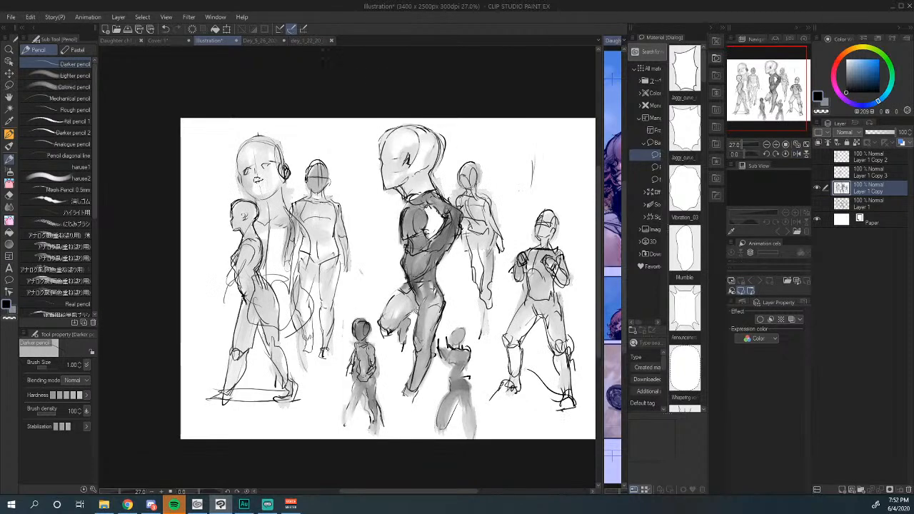
left_click(268, 43)
mouse_move(472, 231)
left_mouse_down()
mouse_move(440, 265)
mouse_move(394, 266)
mouse_move(401, 244)
left_mouse_up()
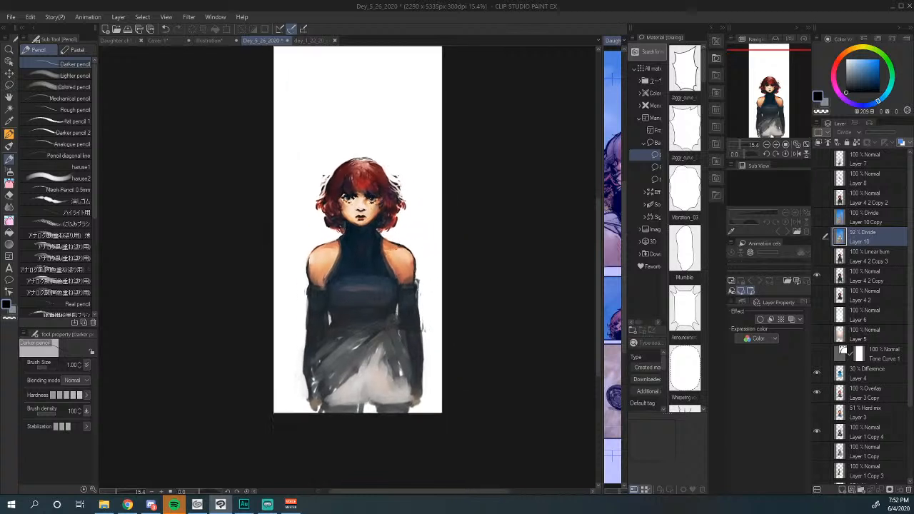
left_click(817, 236)
left_click_drag(383, 307, 442, 298)
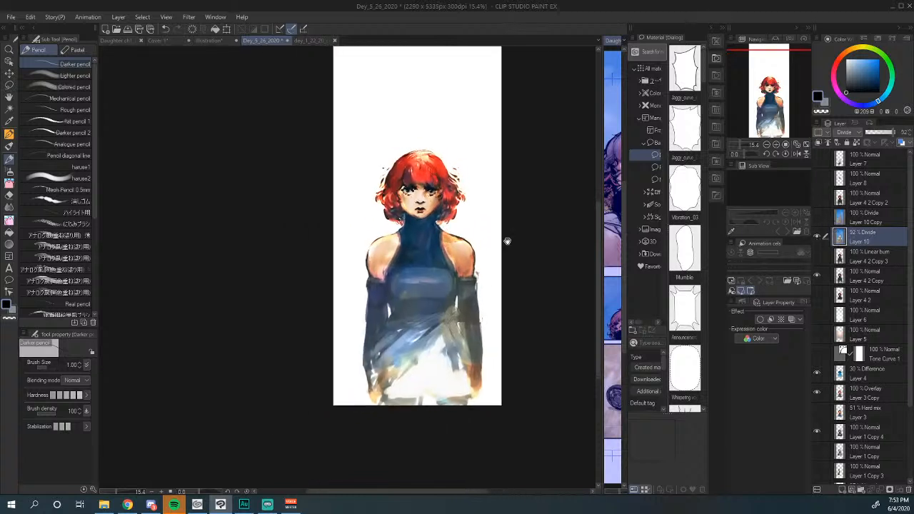
Step: Show the Layer 4 2 Copy 2 layer and apply the Extract line effect to it
left_click(819, 198)
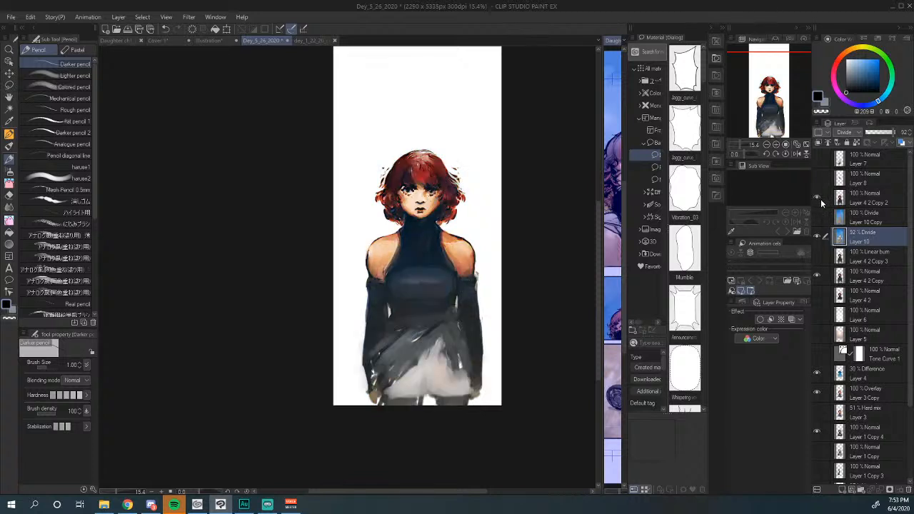
left_click(865, 198)
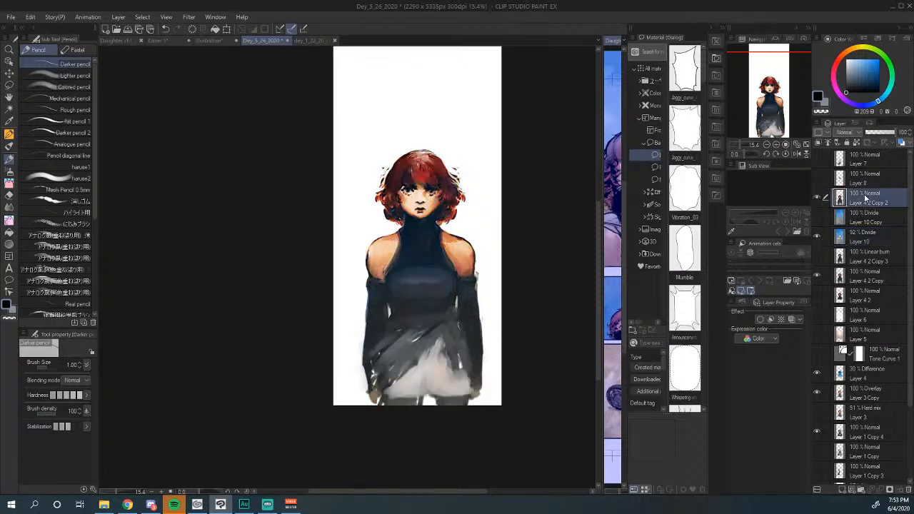
left_click(771, 319)
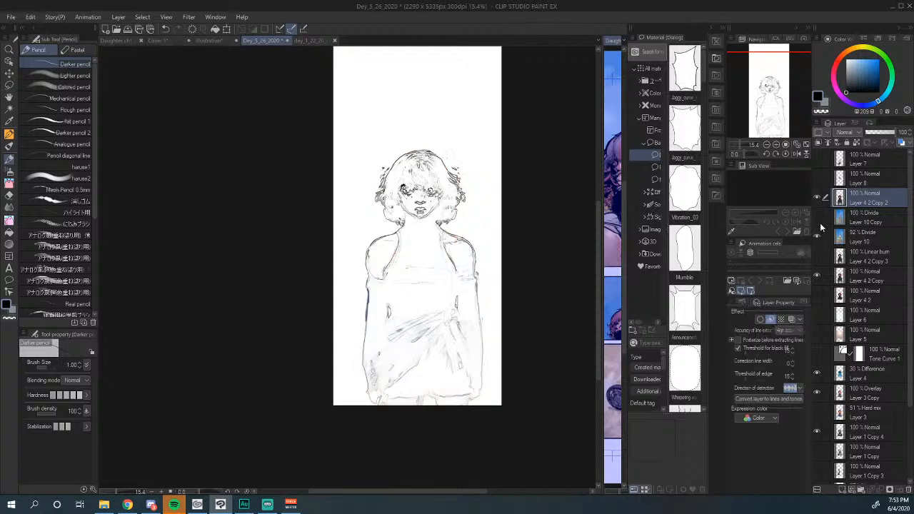
Step: Hide the extracted-line layer Layer 4 2 Copy 2 and show the Linear burn layer, Layer 4 2 Copy 3
left_click(818, 218)
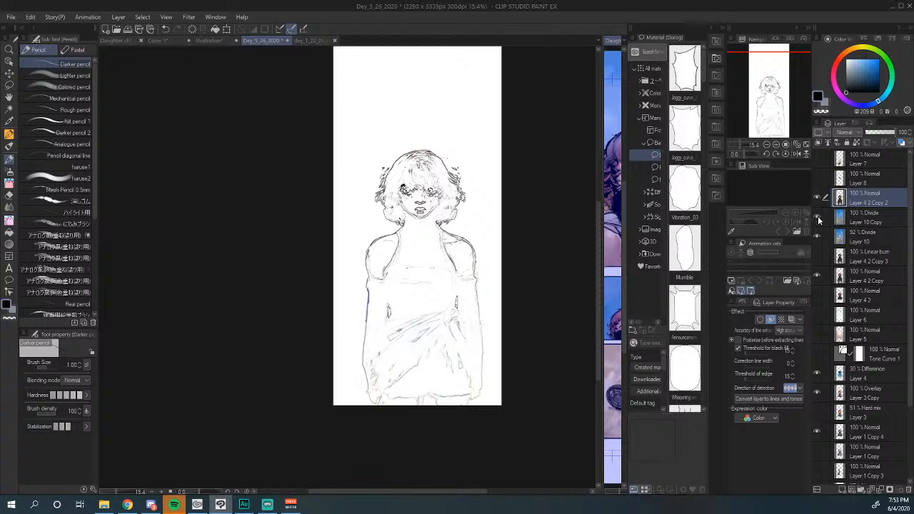
left_click(818, 255)
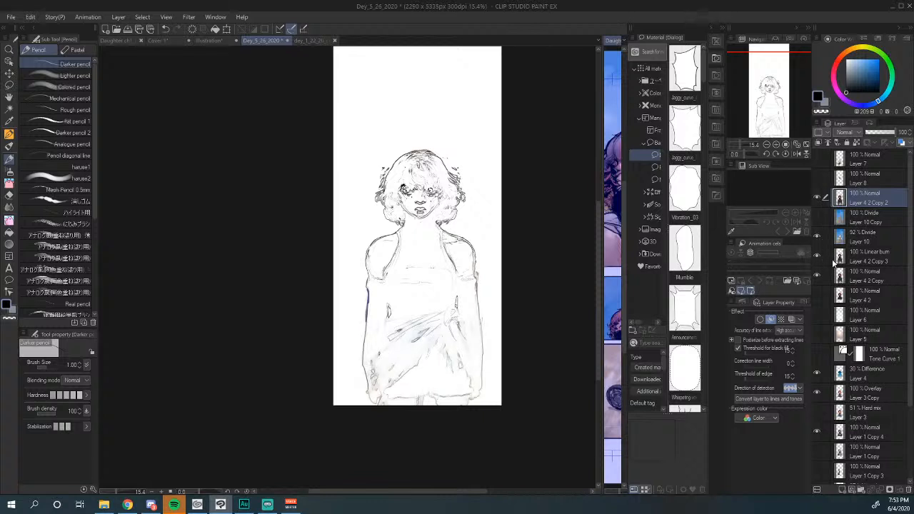
left_click(818, 257)
left_click(818, 198)
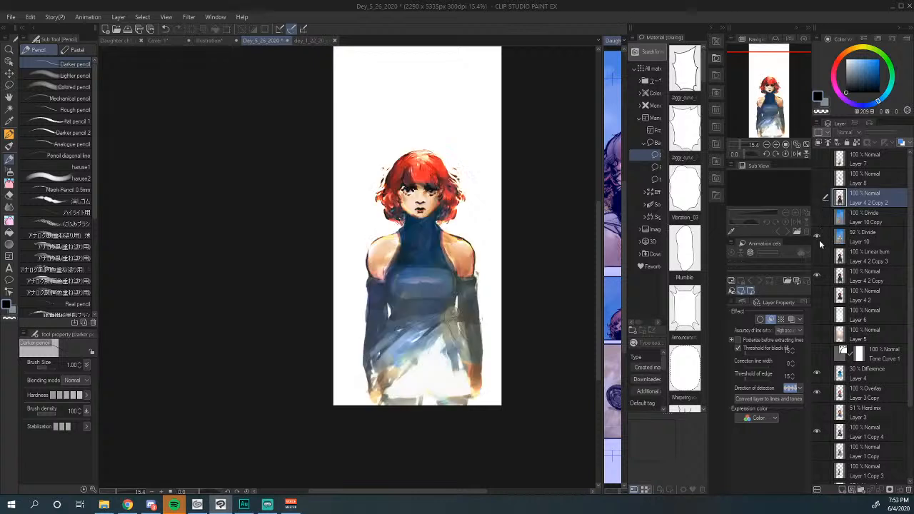
left_click(815, 258)
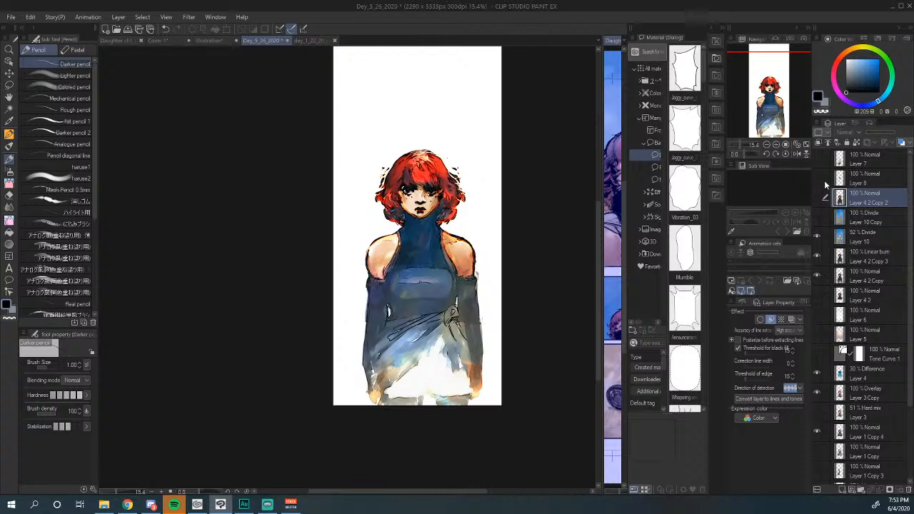
Step: Examine the painting as a whole and up close at the torso, tied skirt, hands, face and hair
left_click(767, 145)
mouse_move(414, 235)
left_mouse_down()
mouse_move(419, 322)
mouse_move(449, 238)
mouse_move(512, 223)
left_mouse_up()
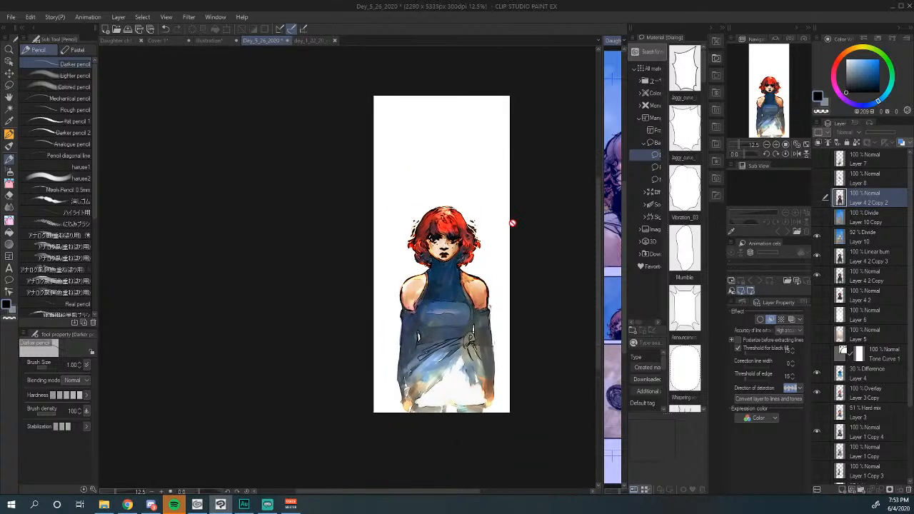
left_click(768, 145)
left_click_drag(471, 256, 503, 234)
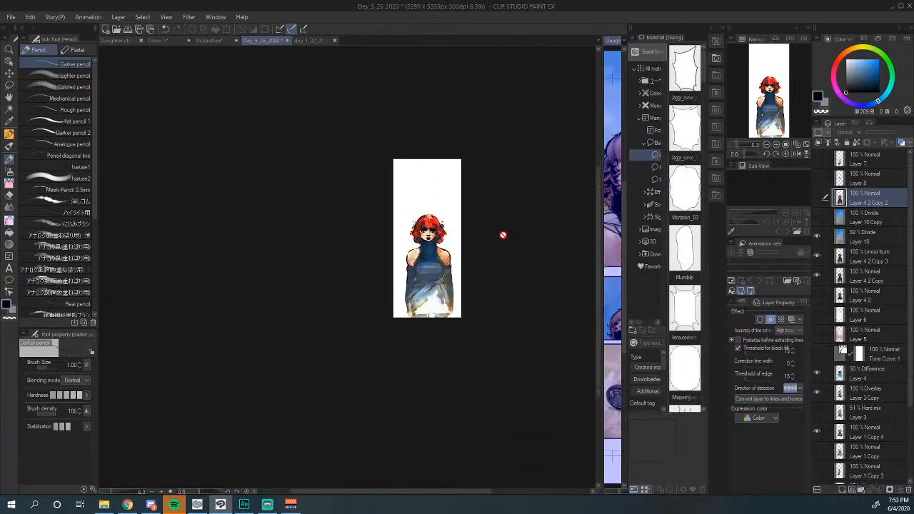
left_click(777, 144)
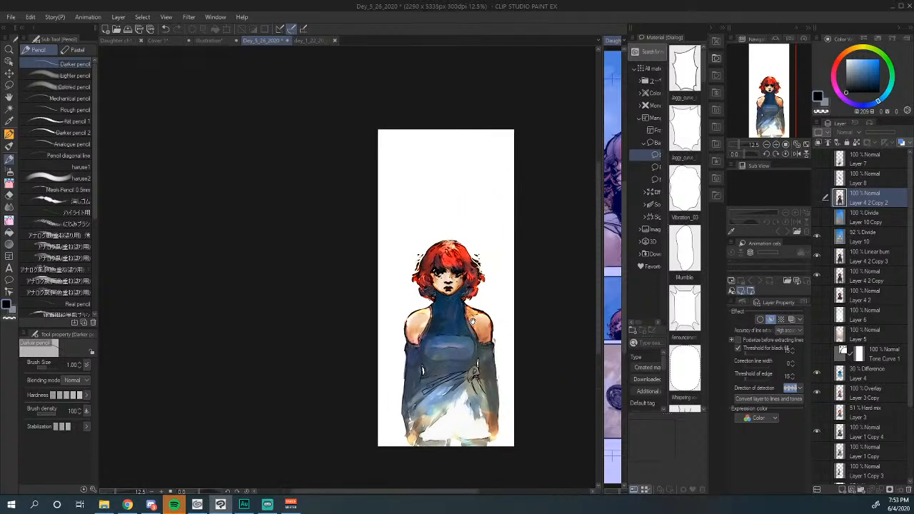
left_click_drag(473, 321, 470, 327)
left_click_drag(465, 293, 465, 246)
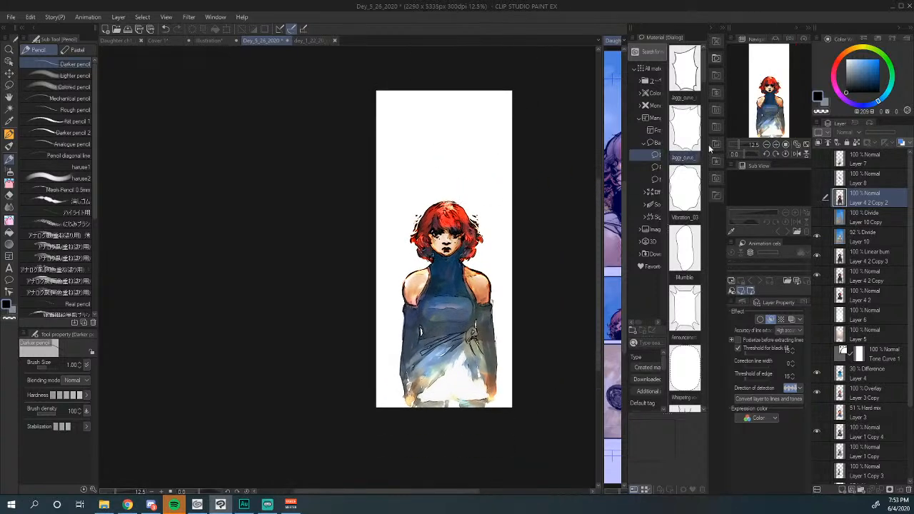
left_click(776, 145)
left_click(776, 144)
mouse_move(574, 272)
left_mouse_down()
mouse_move(379, 279)
mouse_move(412, 286)
mouse_move(400, 320)
mouse_move(413, 270)
mouse_move(444, 287)
mouse_move(454, 225)
left_mouse_up()
left_click_drag(496, 251, 476, 210)
left_click_drag(499, 302, 493, 254)
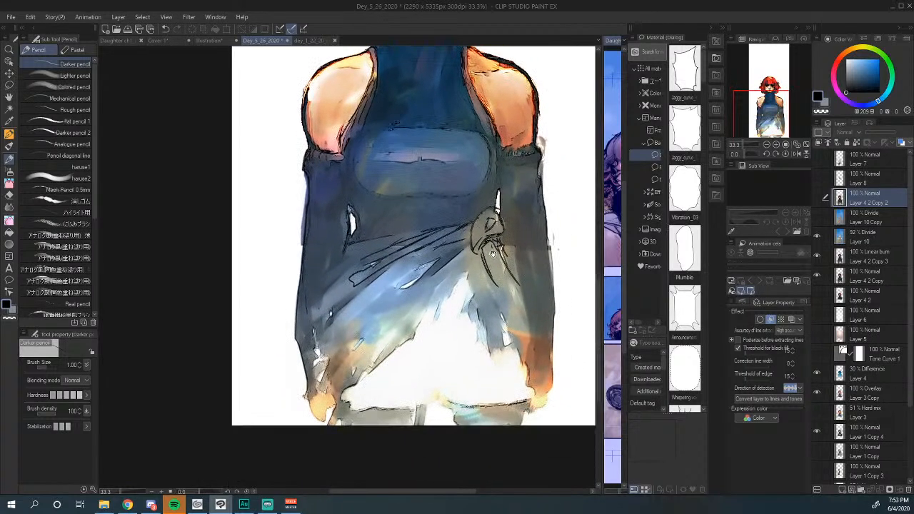
left_click_drag(478, 315, 471, 278)
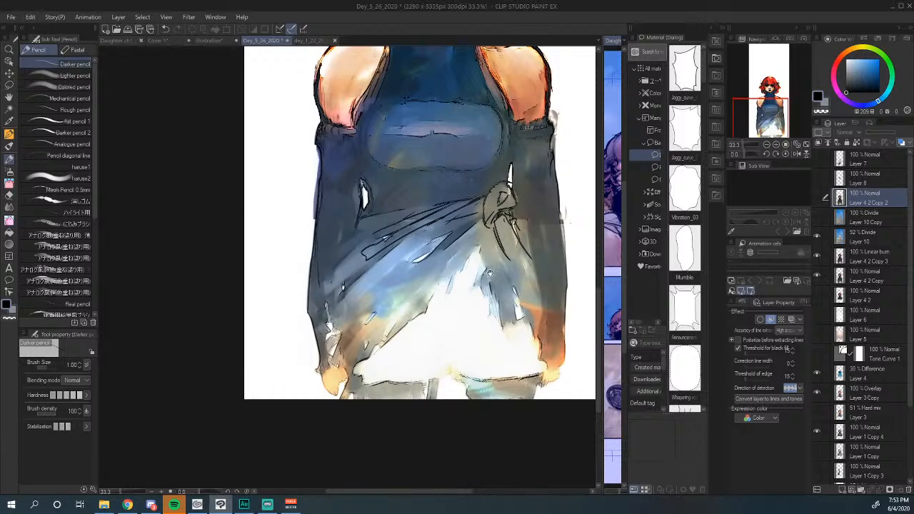
left_click_drag(473, 204, 507, 227)
left_click_drag(487, 263, 470, 387)
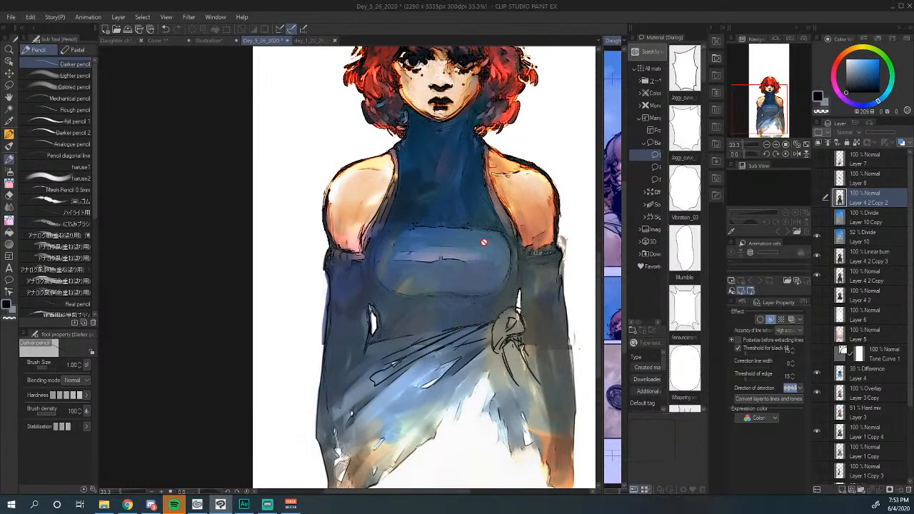
left_click_drag(484, 240, 453, 379)
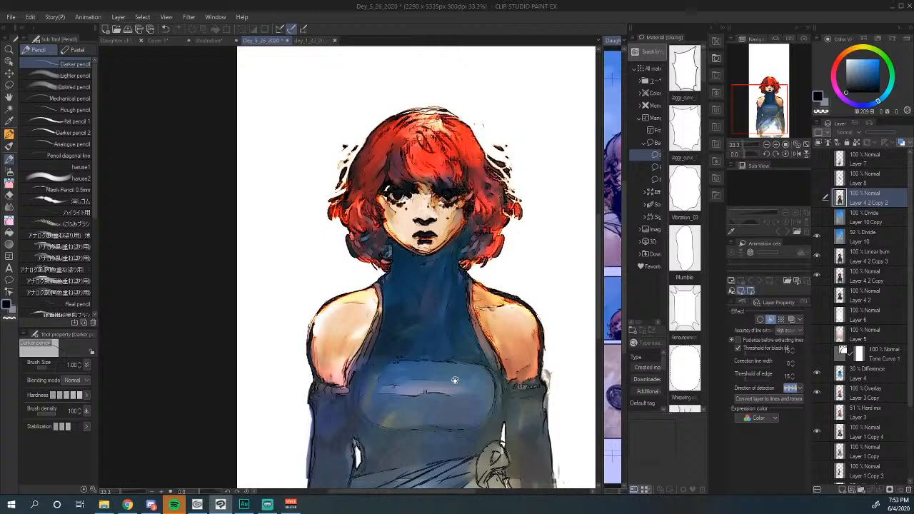
left_click(767, 145)
left_click(767, 144)
left_click(767, 144)
left_click_drag(416, 364, 469, 321)
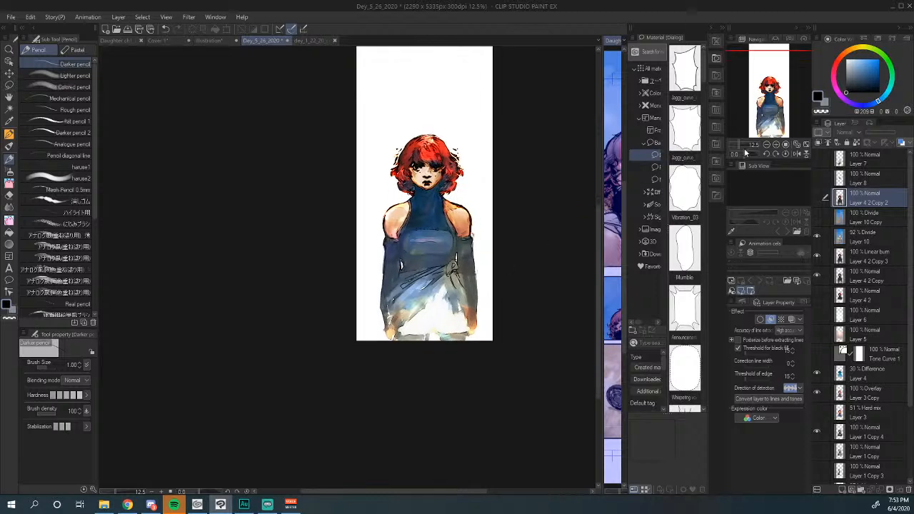
left_click(766, 144)
left_click(766, 145)
left_click(766, 144)
left_click_drag(531, 320, 519, 175)
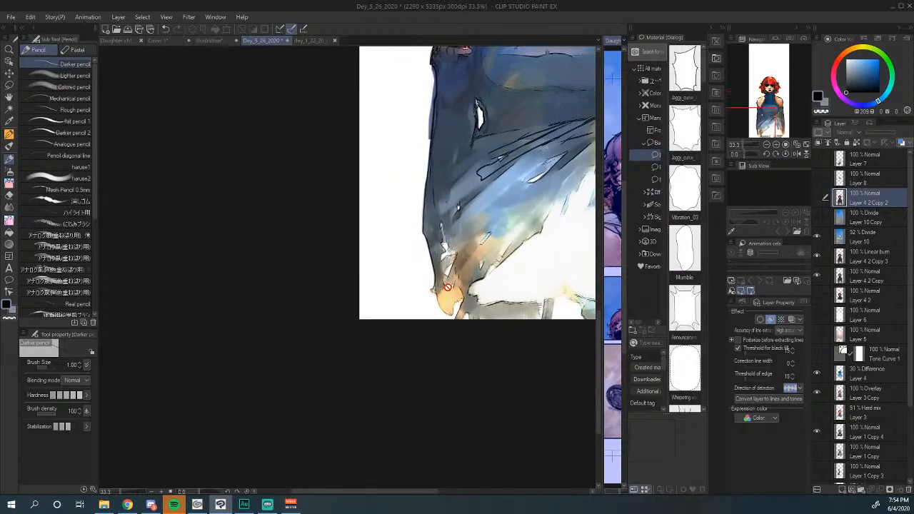
left_click_drag(498, 282, 345, 307)
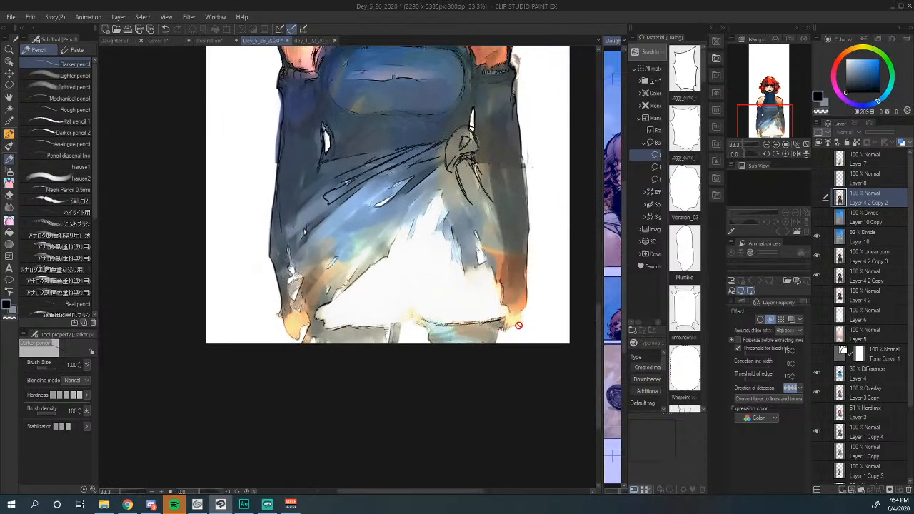
left_click_drag(519, 325, 479, 457)
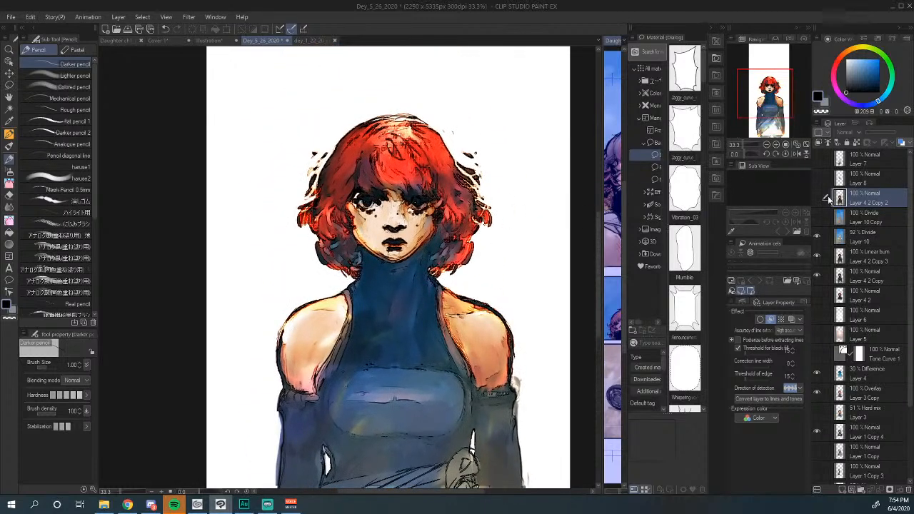
Step: Compare the painting with and without the Linear burn layer Layer 4 2 Copy 3, and set that layer's opacity to 73%
left_click(815, 258)
left_click(815, 259)
left_click(814, 261)
left_click(814, 261)
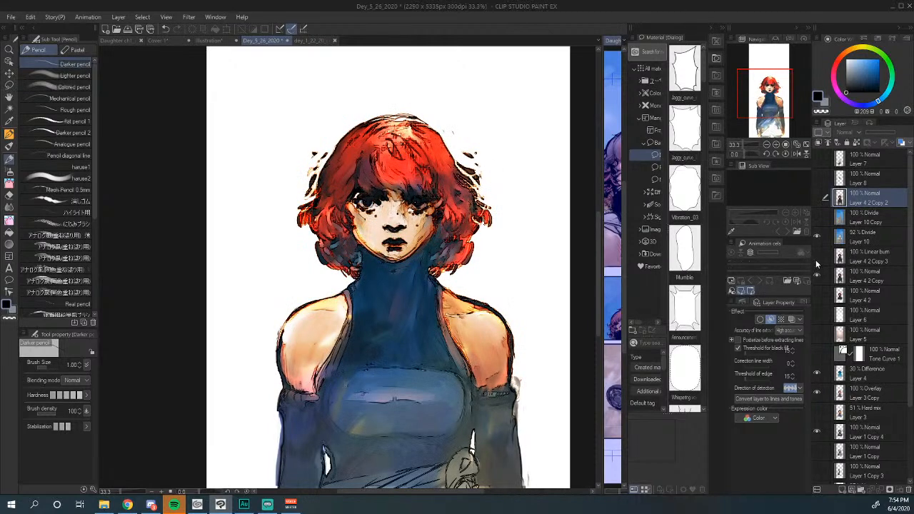
left_click(816, 259)
left_click(815, 259)
left_click(878, 262)
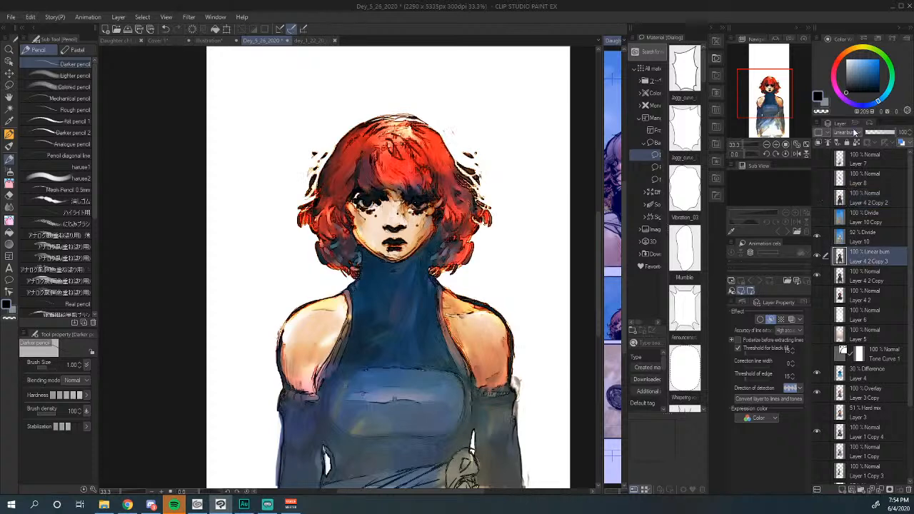
left_click(882, 135)
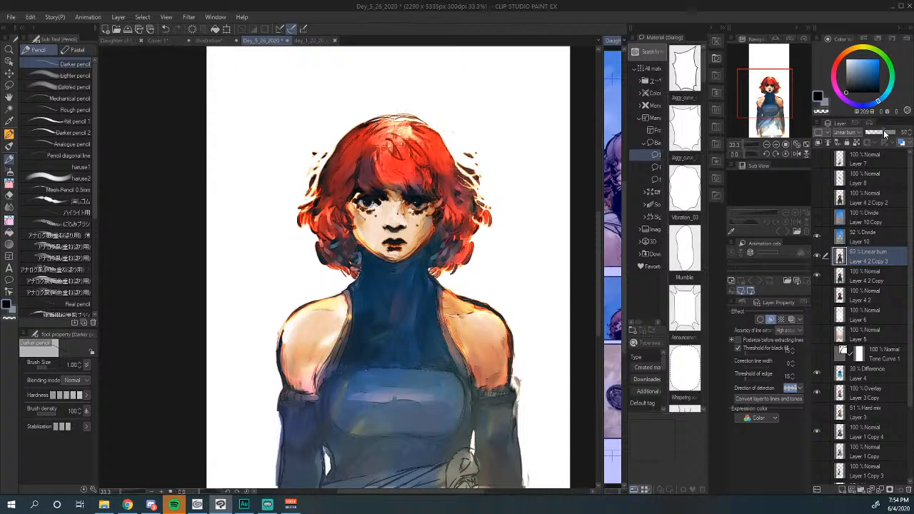
left_click_drag(886, 133, 885, 135)
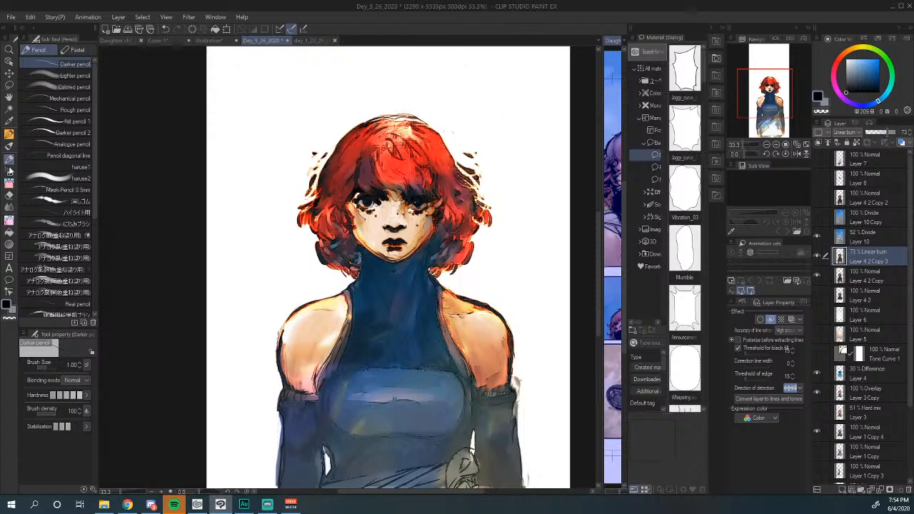
Step: Set up the Softer eraser at brush size 15 and rasterize the Linear burn layer, Layer 4 2 Copy 3
left_click(8, 195)
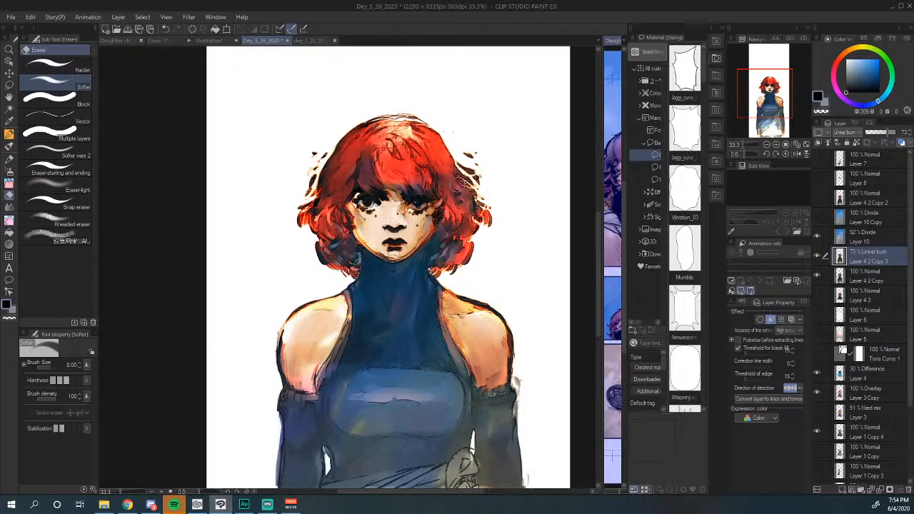
key("bracketright")
key("bracketright")
left_click_drag(375, 150, 368, 175)
left_click(817, 275)
right_click(884, 261)
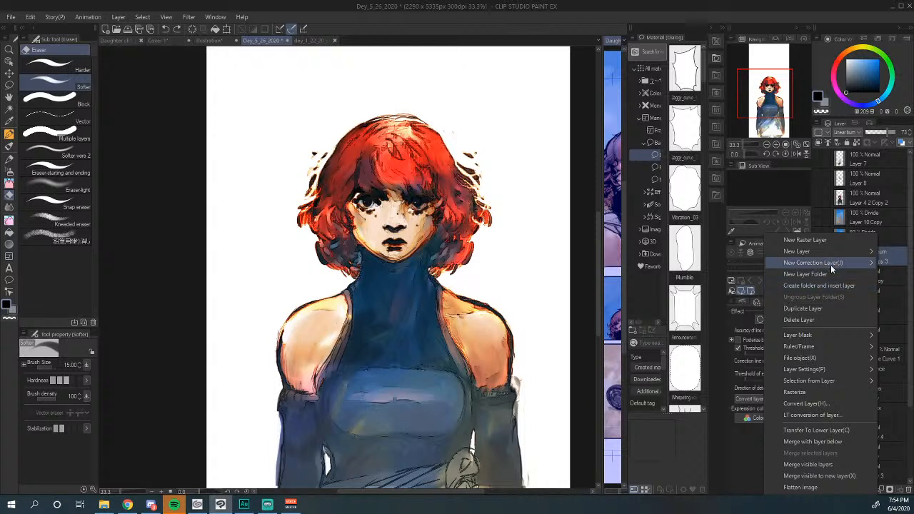
left_click(815, 395)
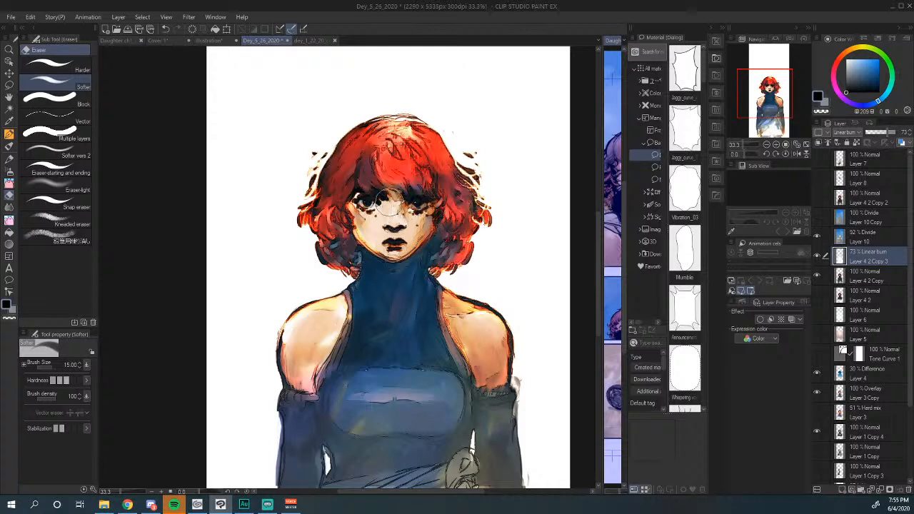
Step: Erase the Linear burn layer's heavy extracted lines over the woman's bangs and upper hair with the Softer eraser
mouse_move(393, 148)
left_mouse_down()
mouse_move(377, 156)
mouse_move(336, 150)
mouse_move(379, 133)
mouse_move(403, 150)
left_mouse_up()
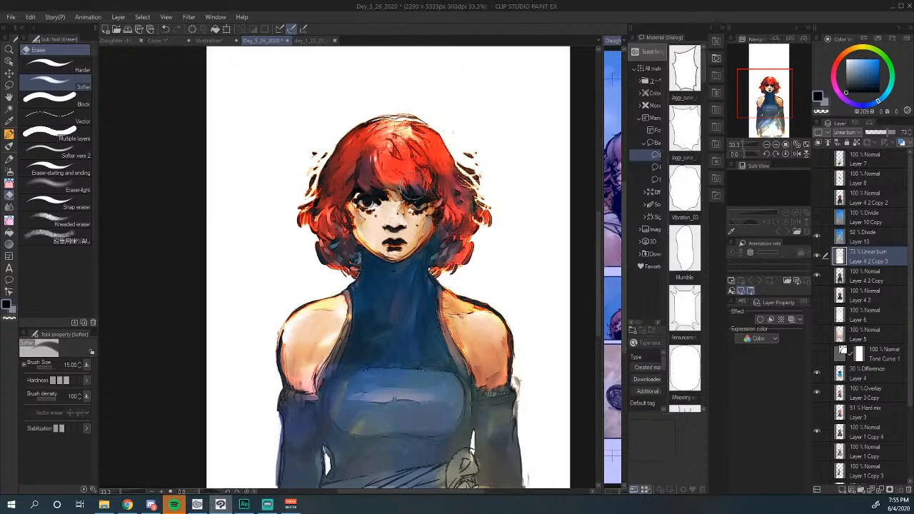
mouse_move(411, 187)
left_mouse_down()
mouse_move(401, 136)
mouse_move(390, 147)
mouse_move(421, 142)
left_mouse_up()
mouse_move(443, 200)
left_mouse_down()
mouse_move(400, 175)
mouse_move(371, 197)
mouse_move(357, 180)
mouse_move(344, 208)
mouse_move(333, 193)
mouse_move(304, 218)
mouse_move(326, 193)
mouse_move(337, 198)
left_mouse_up()
scroll(442, 194, "down", 1)
mouse_move(413, 198)
left_mouse_down()
mouse_move(402, 211)
mouse_move(414, 218)
mouse_move(418, 161)
mouse_move(411, 204)
mouse_move(388, 194)
mouse_move(359, 205)
mouse_move(361, 222)
mouse_move(372, 225)
mouse_move(361, 232)
mouse_move(397, 210)
mouse_move(402, 187)
mouse_move(336, 195)
mouse_move(338, 184)
left_mouse_up()
scroll(359, 214, "down", 1)
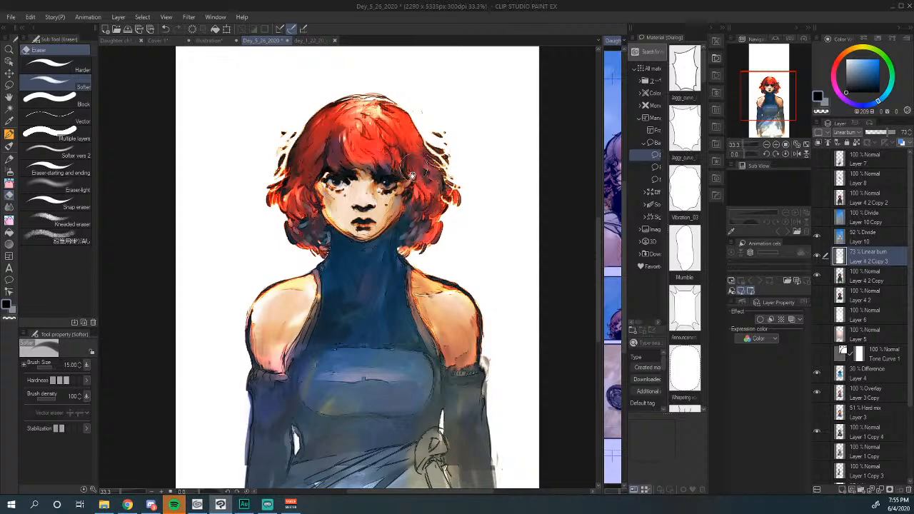
Step: Soften the remaining burn lines around the woman's eyes and the sides of her hair with the Softer eraser
left_click_drag(416, 191, 416, 237)
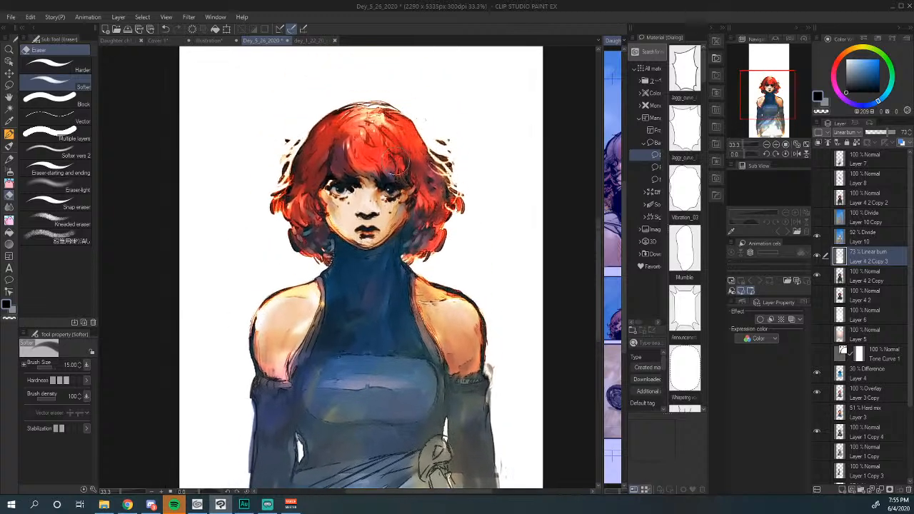
left_click_drag(404, 172, 428, 212)
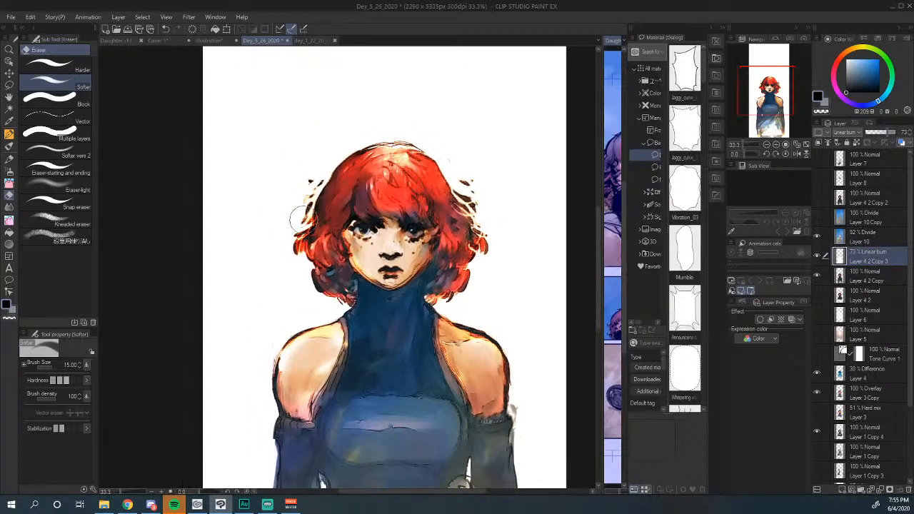
mouse_move(318, 237)
left_mouse_down()
mouse_move(332, 201)
mouse_move(322, 214)
mouse_move(320, 202)
left_mouse_up()
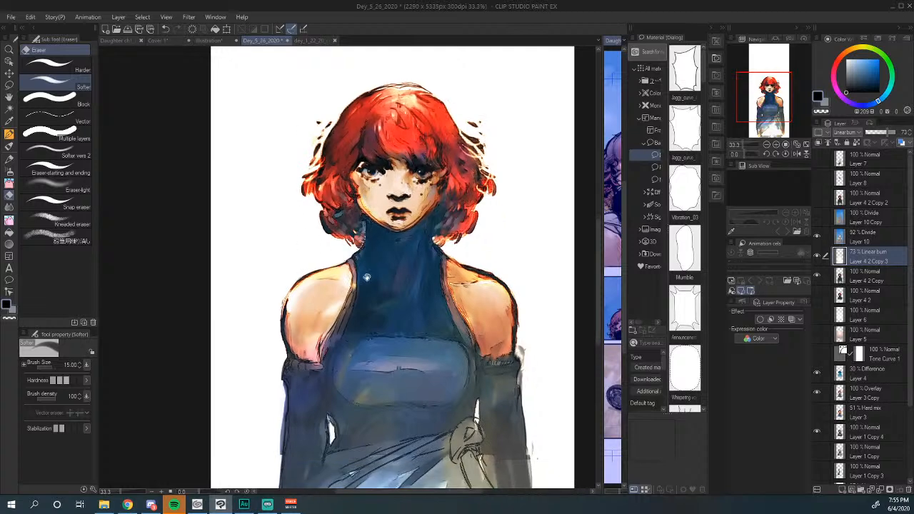
left_click_drag(367, 277, 394, 181)
left_click_drag(446, 224, 421, 227)
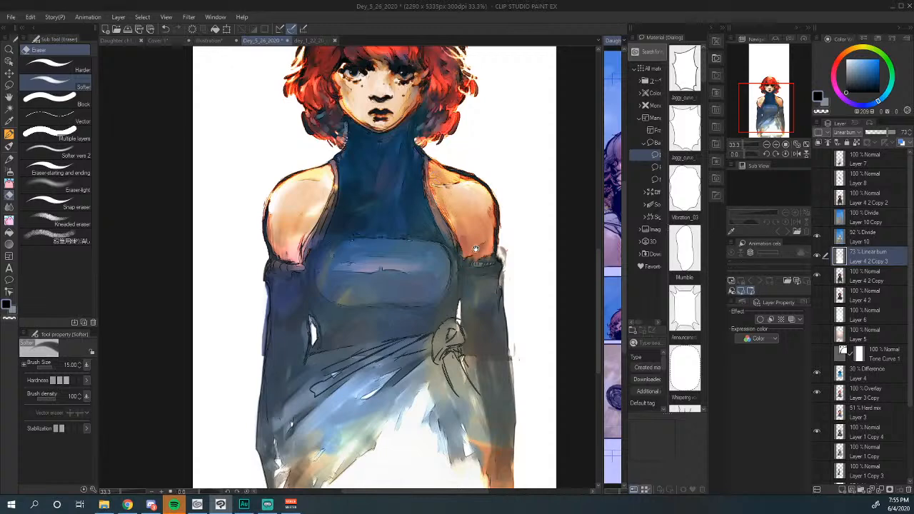
Step: Examine the softened burn lines on the woman's face, hair, shoulders and dress, both close up and across the whole figure
left_click(766, 146)
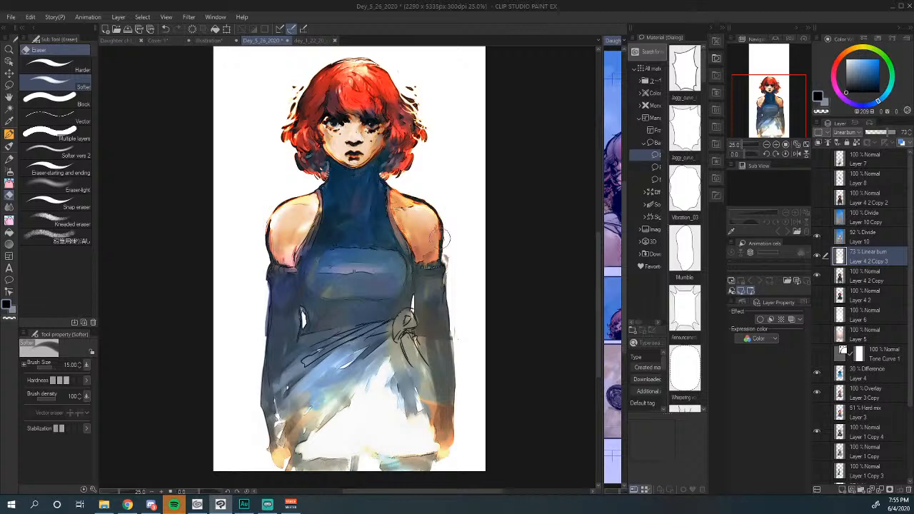
left_click_drag(382, 232, 430, 218)
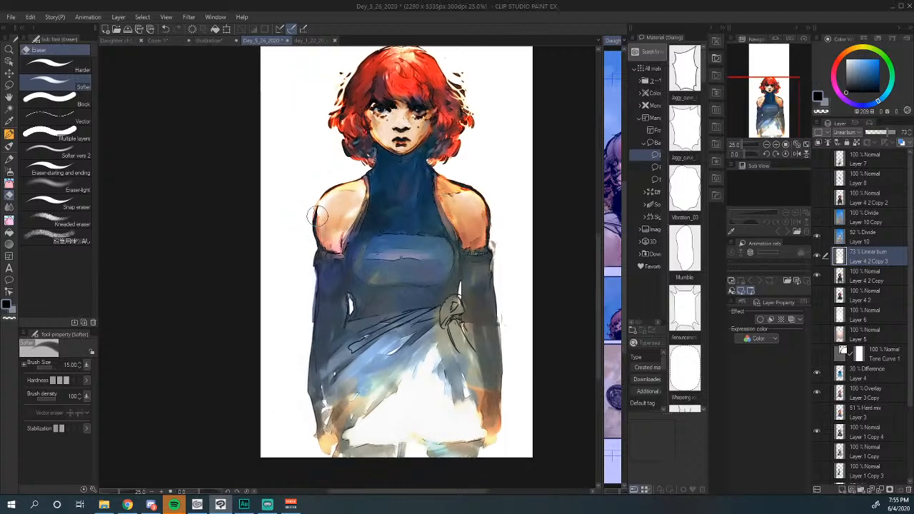
left_click_drag(368, 198, 353, 210)
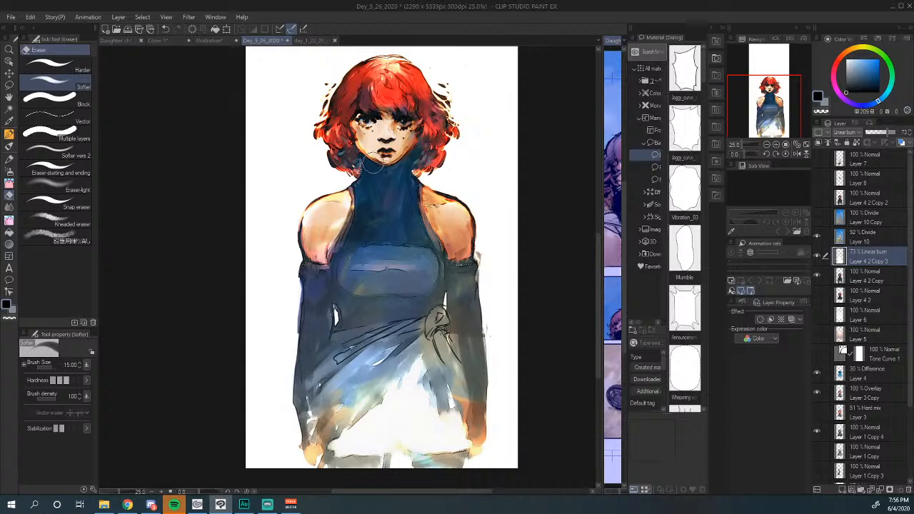
left_click_drag(407, 307, 434, 212)
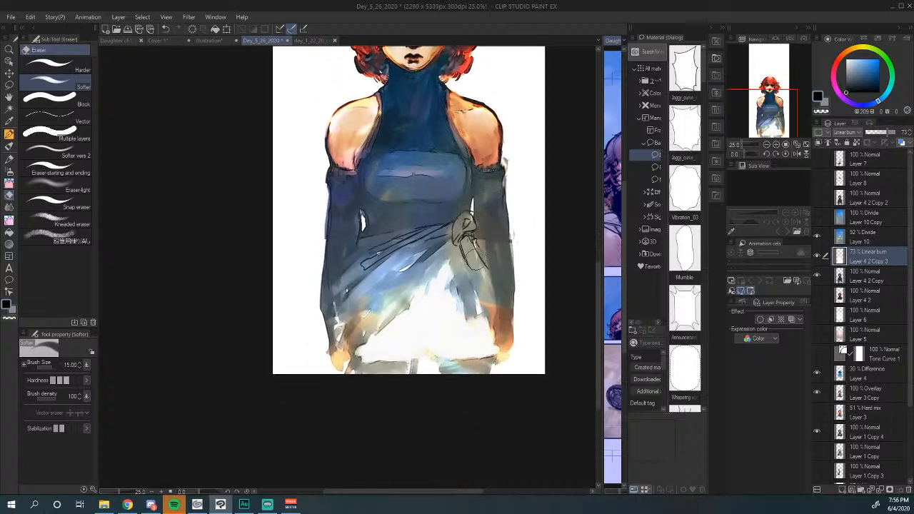
left_click_drag(489, 218, 467, 296)
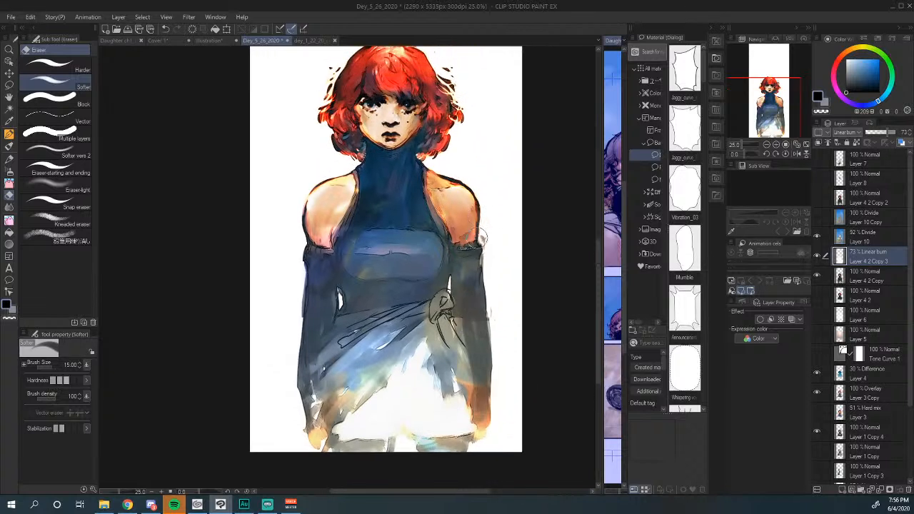
left_click_drag(486, 312, 488, 352)
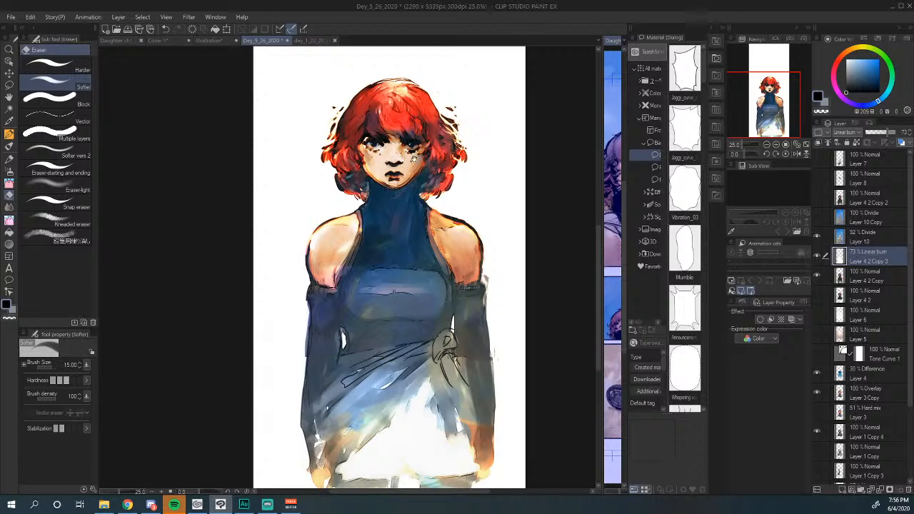
left_click_drag(418, 133, 420, 174)
left_click_drag(464, 210, 470, 182)
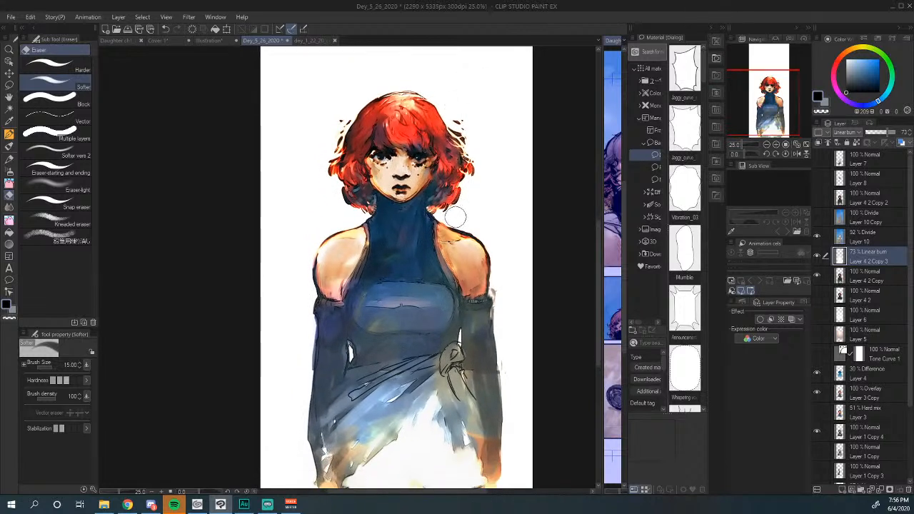
left_click(766, 145)
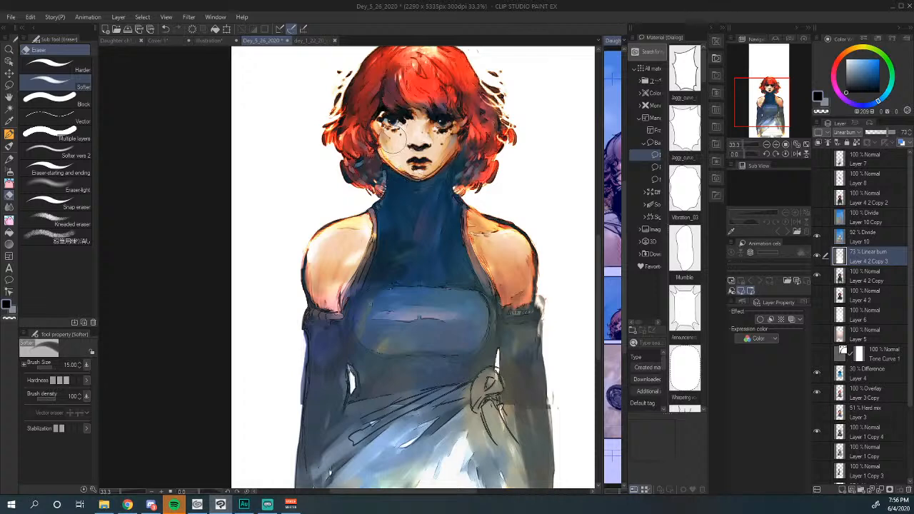
mouse_move(420, 151)
left_mouse_down()
mouse_move(393, 130)
mouse_move(341, 141)
mouse_move(387, 148)
mouse_move(390, 160)
left_mouse_up()
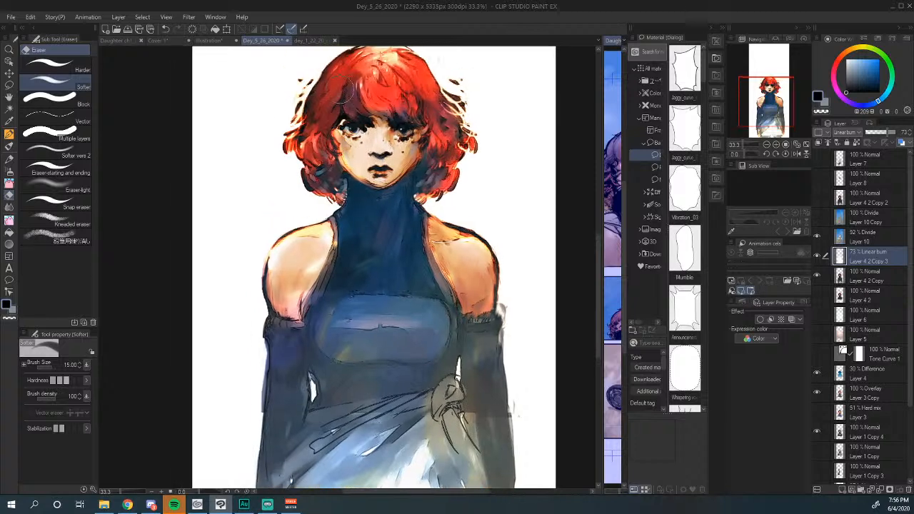
left_click_drag(331, 130, 315, 102)
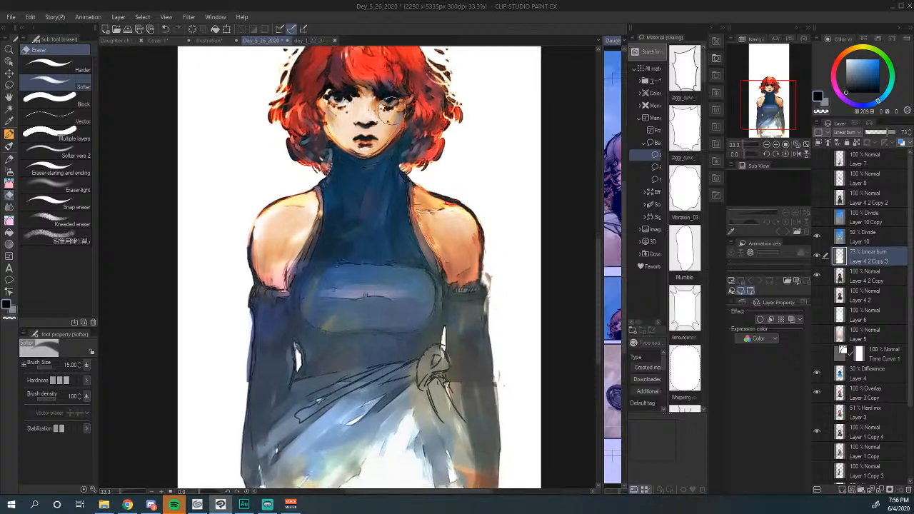
left_click_drag(392, 114, 397, 107)
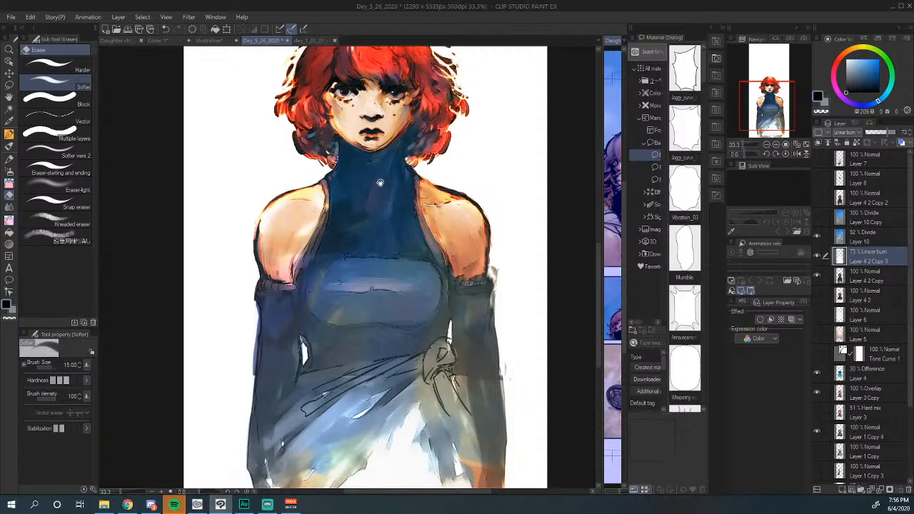
left_click_drag(366, 163, 369, 214)
left_click(768, 146)
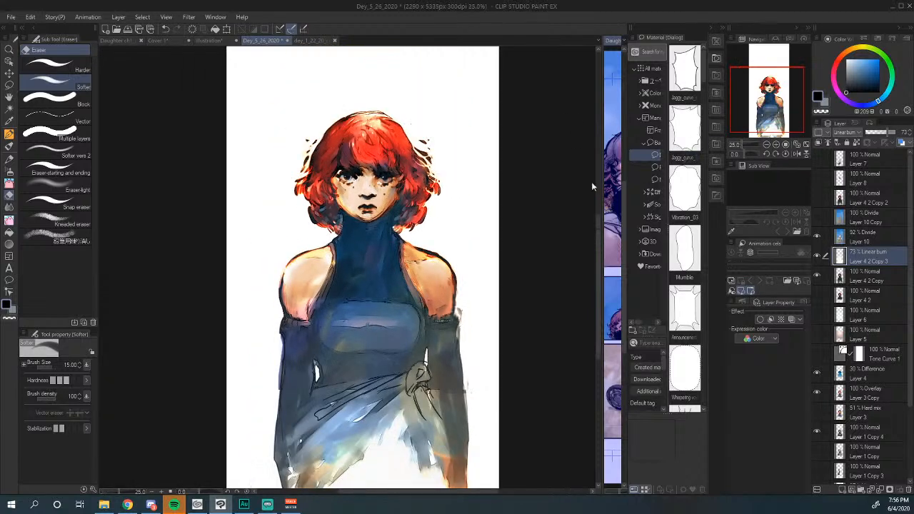
left_click_drag(364, 348, 409, 277)
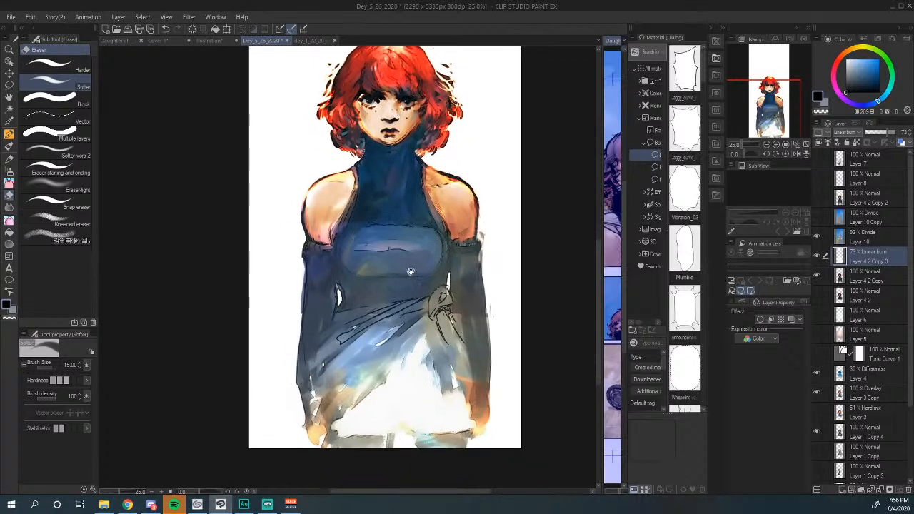
Step: Compare the painting without the Divide layer Layer 10 and with Layer 10 Copy shown in its place
left_click(818, 236)
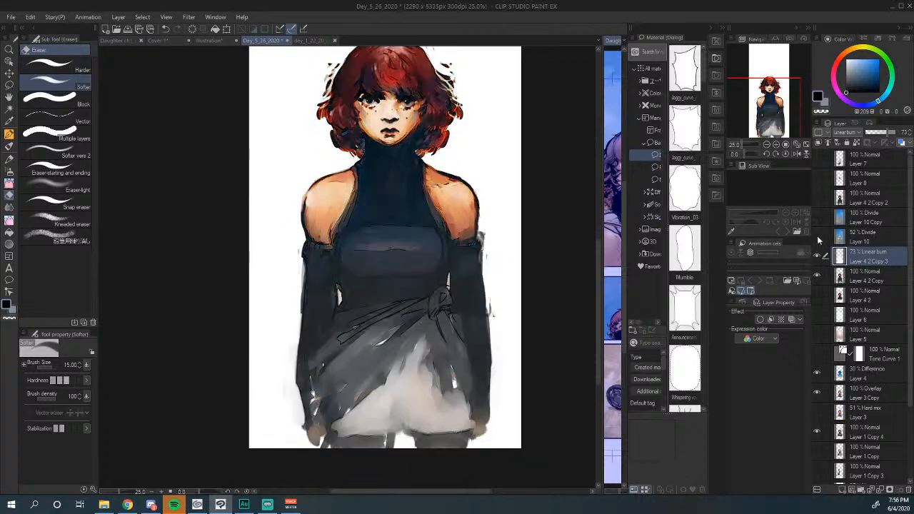
left_click(819, 216)
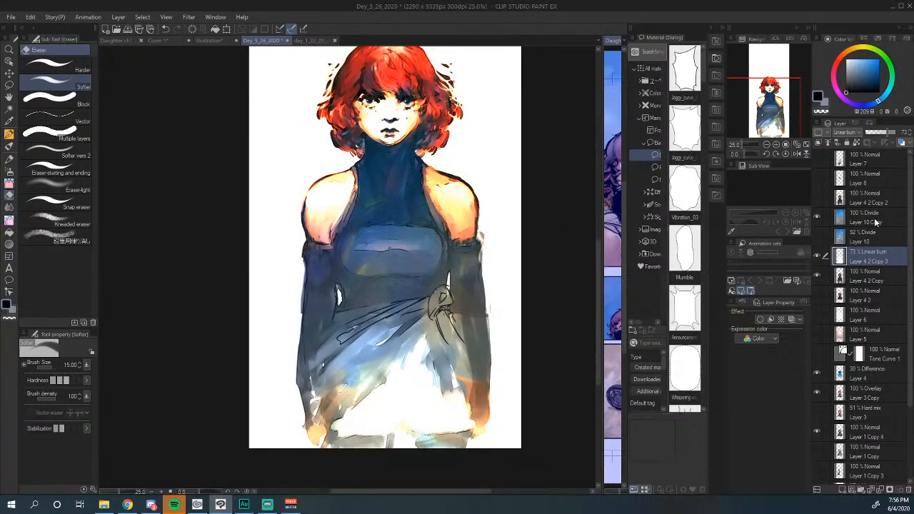
left_click(830, 217)
left_click(818, 216)
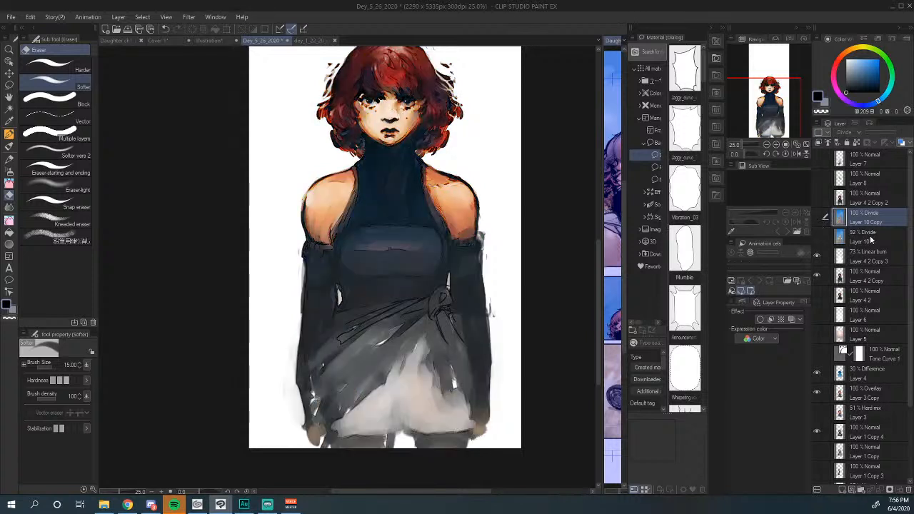
Step: Hide the Linear burn layer Layer 4 2 Copy 3 and show the Divide layer Layer 10 again
left_click(871, 238)
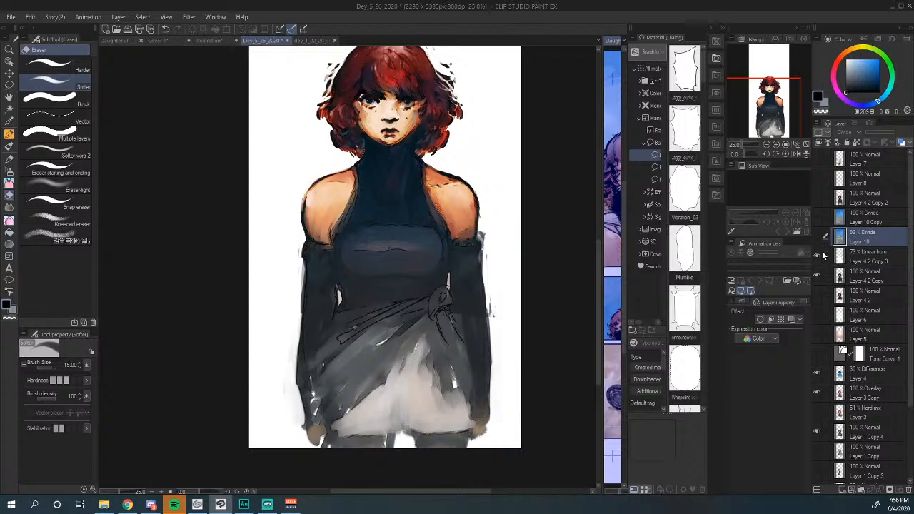
left_click(818, 256)
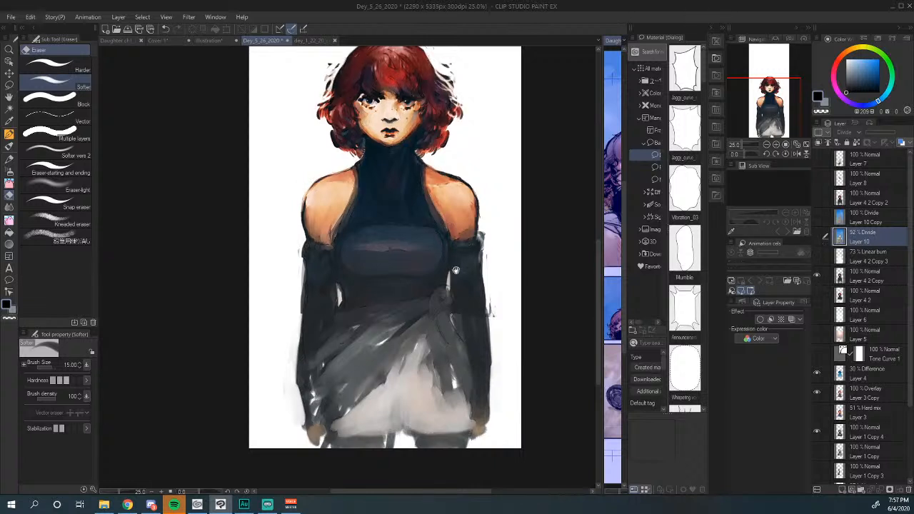
left_click_drag(456, 271, 463, 328)
left_click(767, 144)
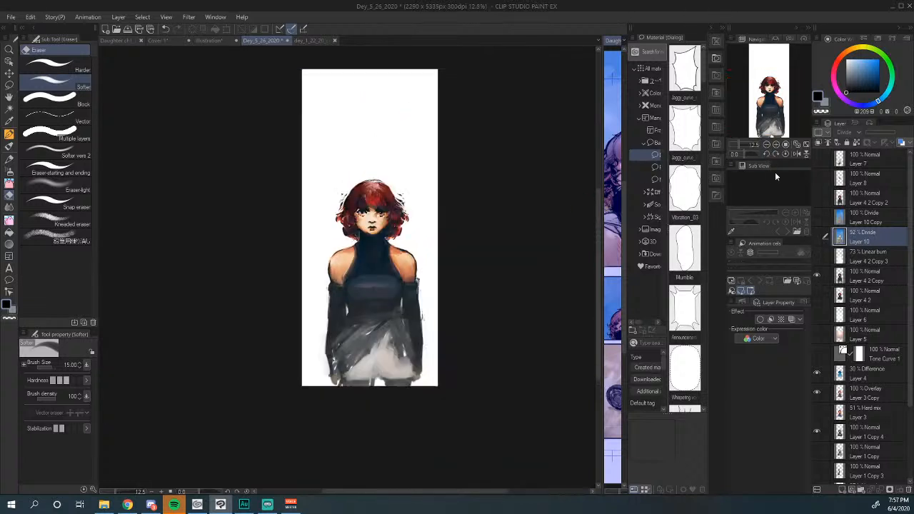
left_click(817, 236)
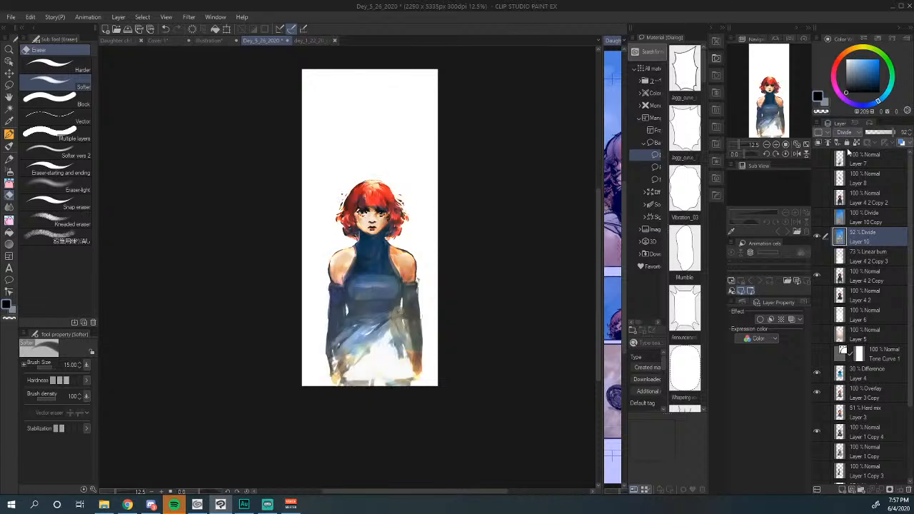
Step: Set Layer 10's blending mode to Normal and its opacity to 100% to reveal its painted colors
left_click(845, 133)
left_click(844, 144)
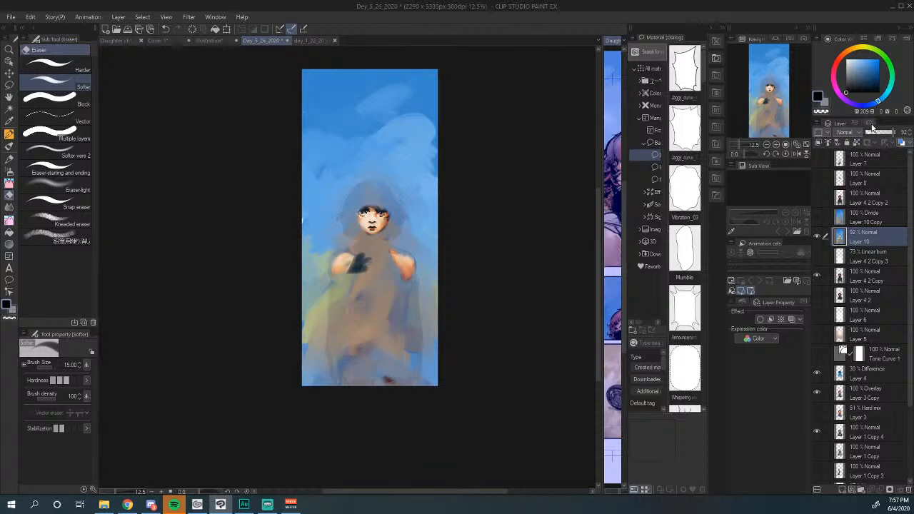
left_click_drag(891, 134, 899, 138)
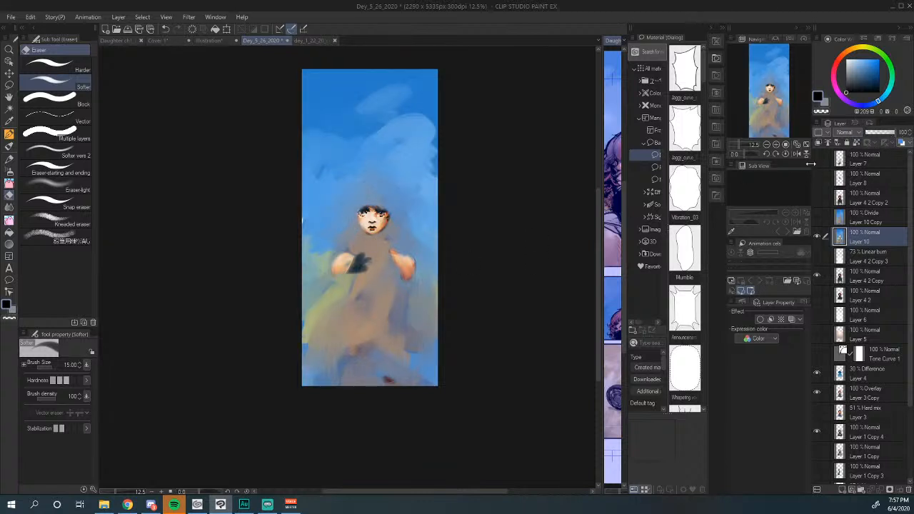
Step: Set Layer 10's blending mode to Divide and its opacity to 86%
left_click(846, 132)
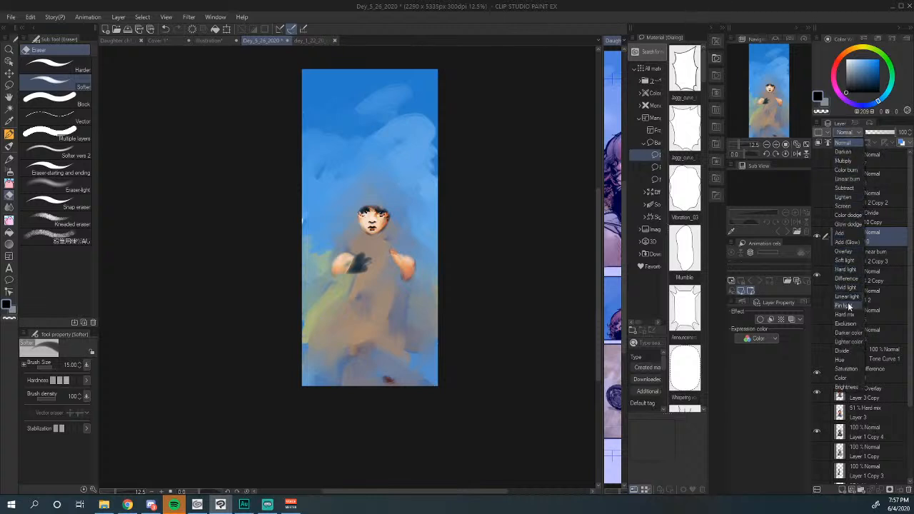
left_click(848, 350)
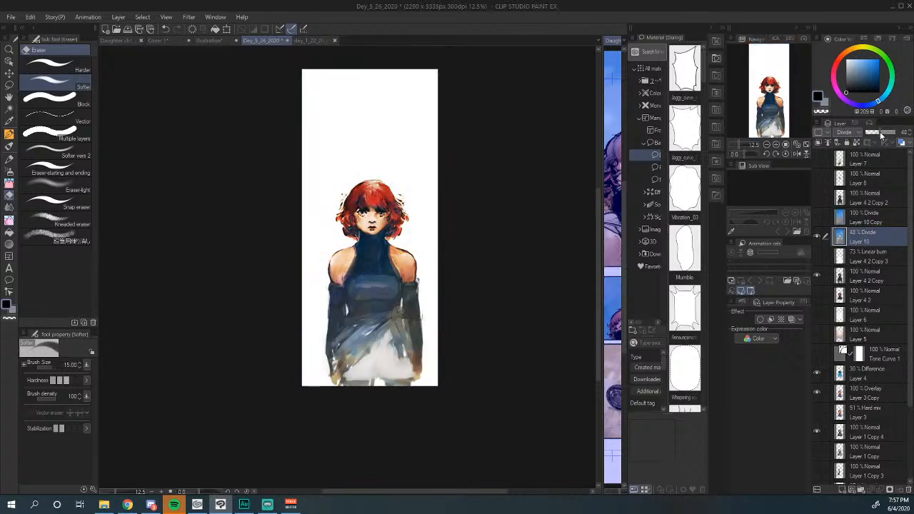
left_click_drag(882, 134, 893, 134)
Step: Examine Layer 10's Divide effect on the woman's hair, skin and dress, from the whole figure to closer views
left_click_drag(382, 308, 424, 223)
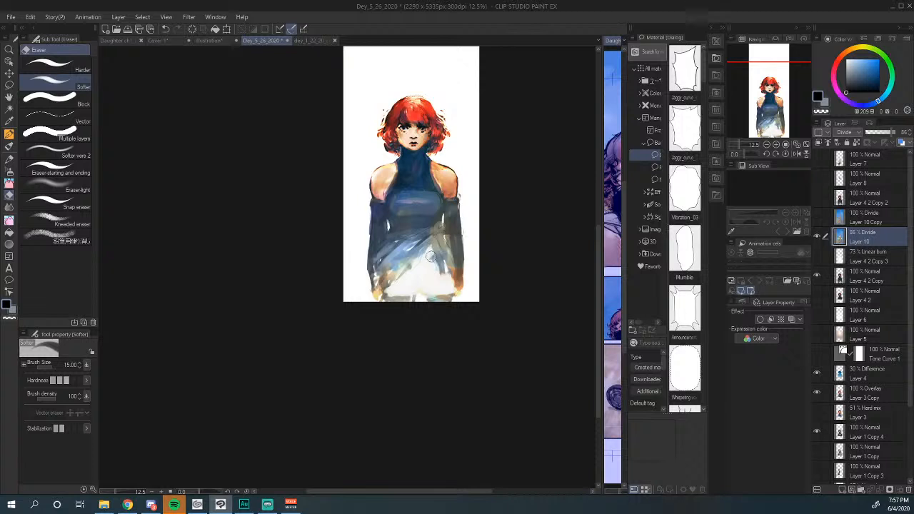
left_click(777, 146)
left_click_drag(469, 155, 397, 236)
left_click_drag(418, 176, 397, 297)
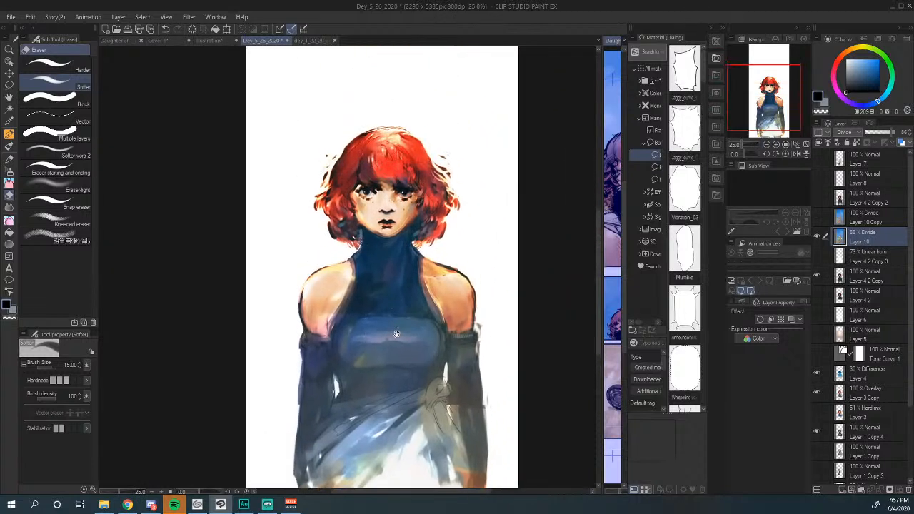
left_click_drag(397, 335, 411, 179)
left_click(767, 145)
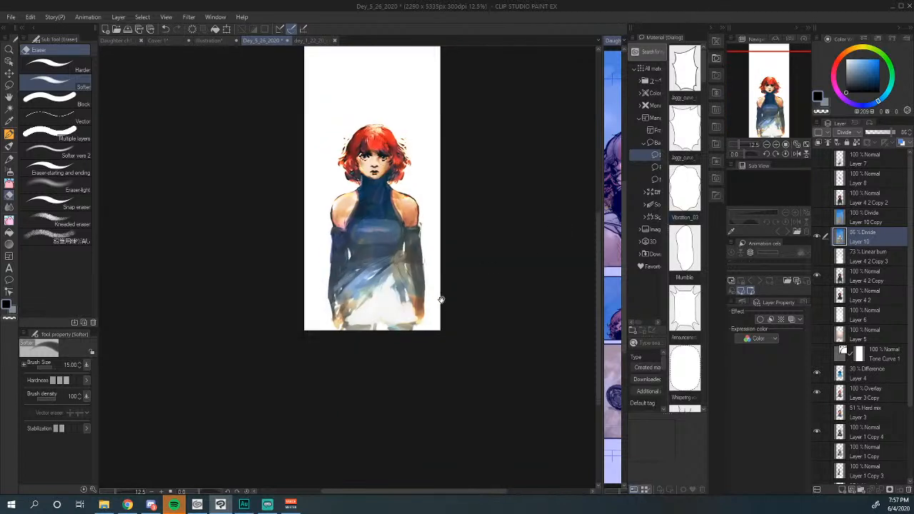
left_click_drag(404, 308, 444, 300)
left_click_drag(438, 259, 376, 304)
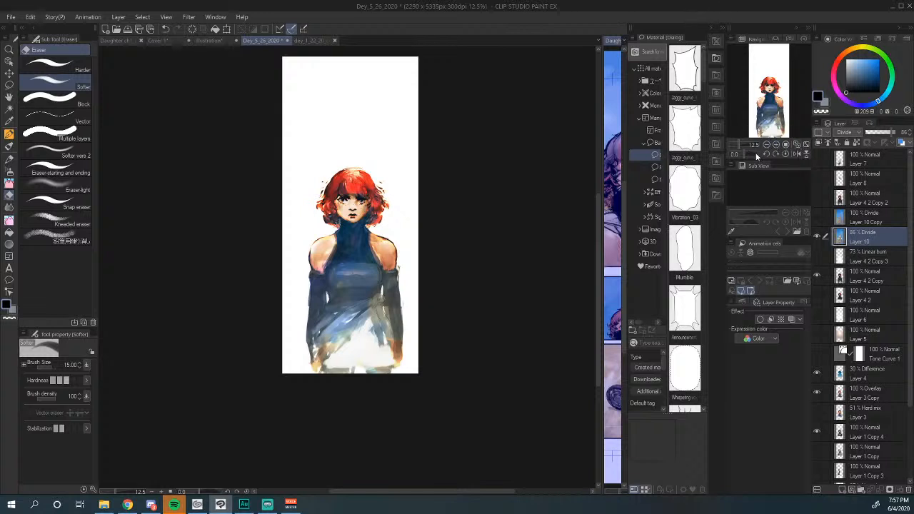
left_click_drag(439, 276, 483, 250)
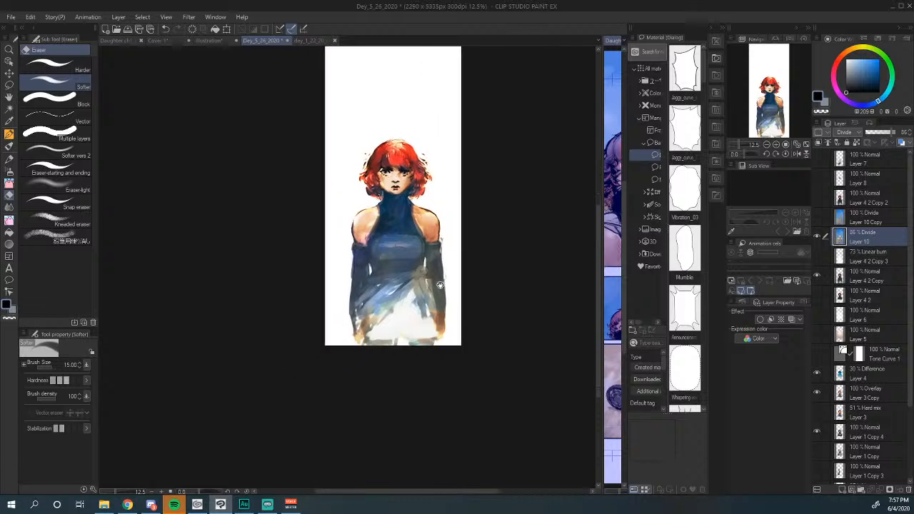
left_click(775, 145)
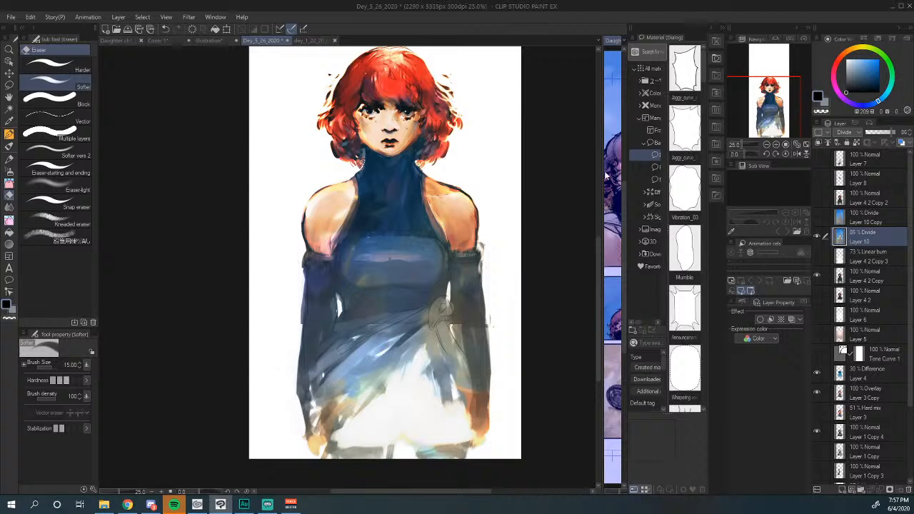
left_click(766, 145)
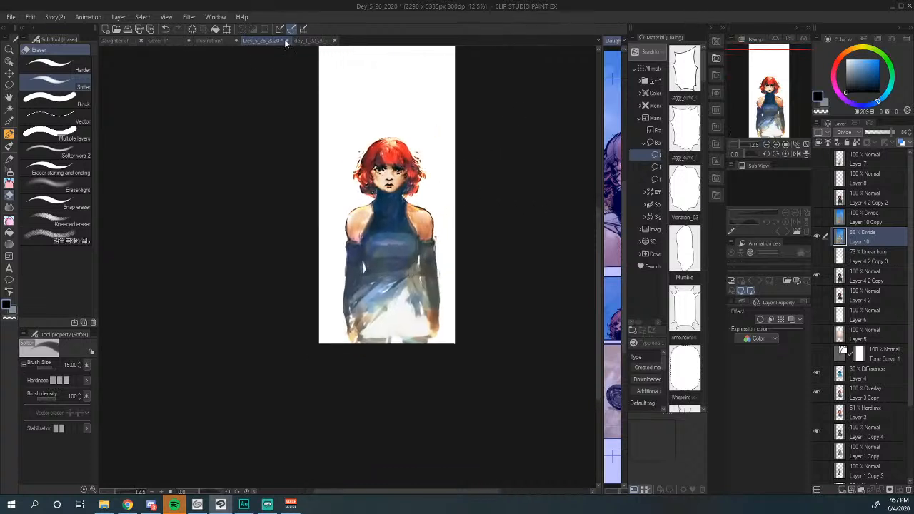
Step: Widen the Daughter ch1_pt0 comic page's view beside the painting and switch the other view to the Illustration sketch document
left_click_drag(602, 118, 240, 321)
left_click(445, 224)
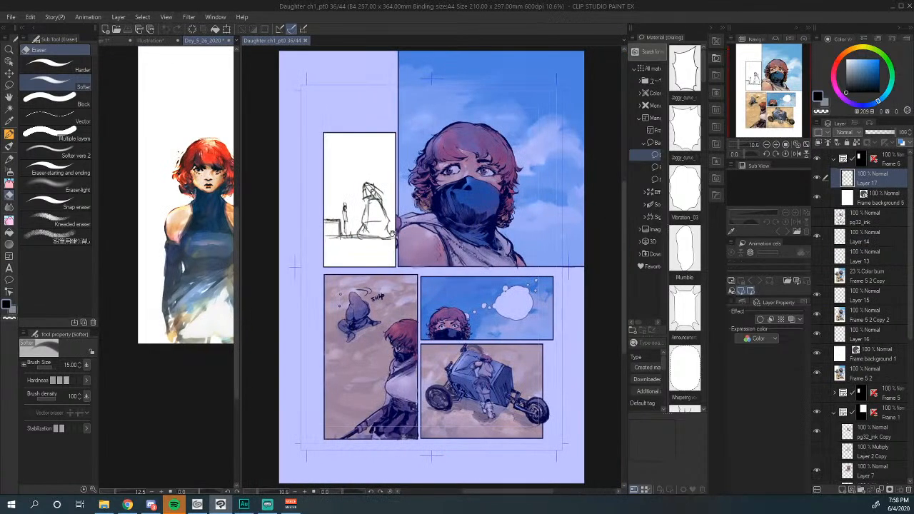
left_click_drag(418, 214, 395, 155)
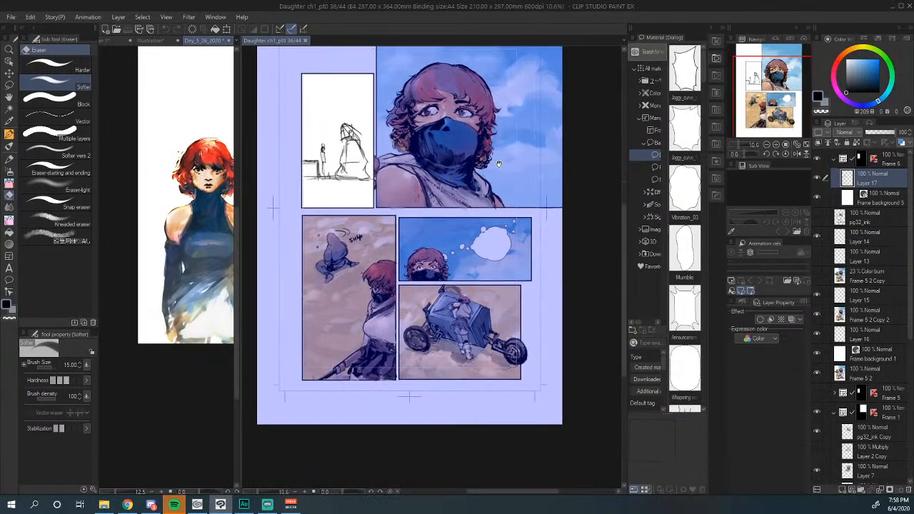
left_click_drag(512, 199, 555, 230)
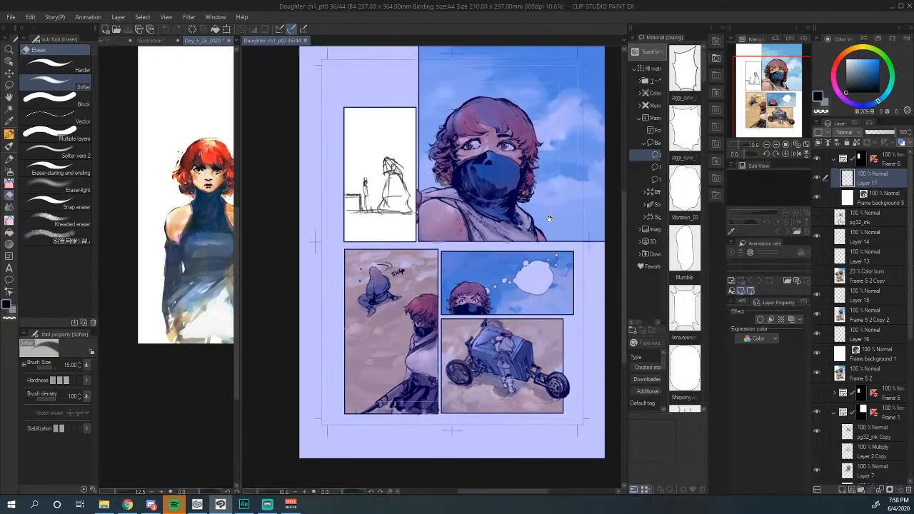
left_click(163, 41)
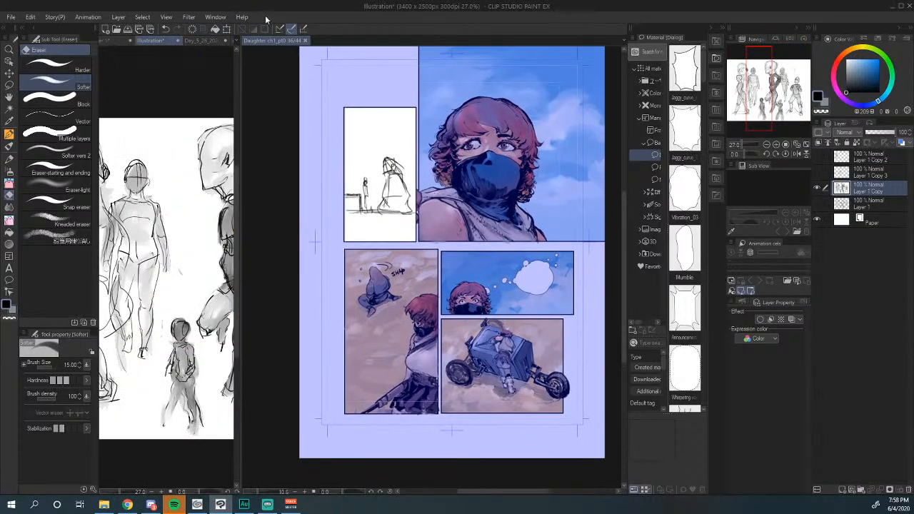
Step: Compare the Dey_5_26_2020 painting with the whole Daughter ch1_pt0 comic page side by side, resizing both views to fit
left_click(269, 42)
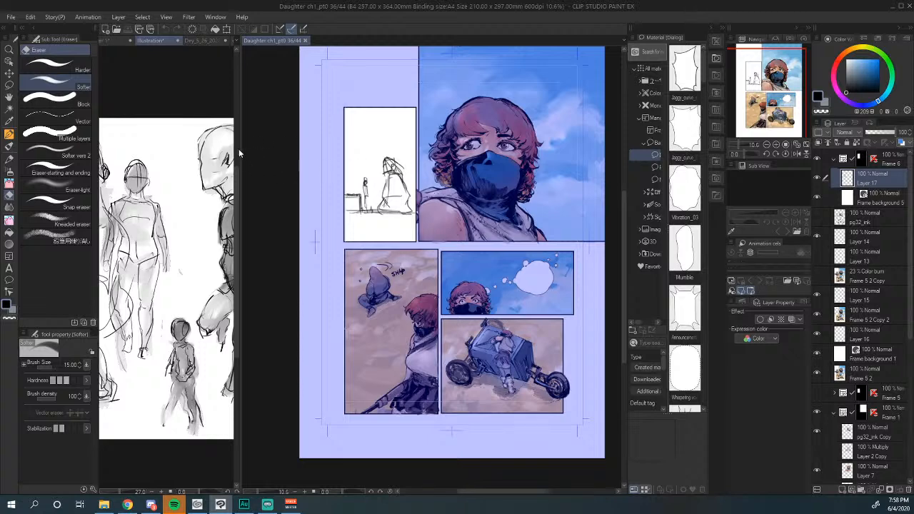
left_click_drag(241, 148, 424, 148)
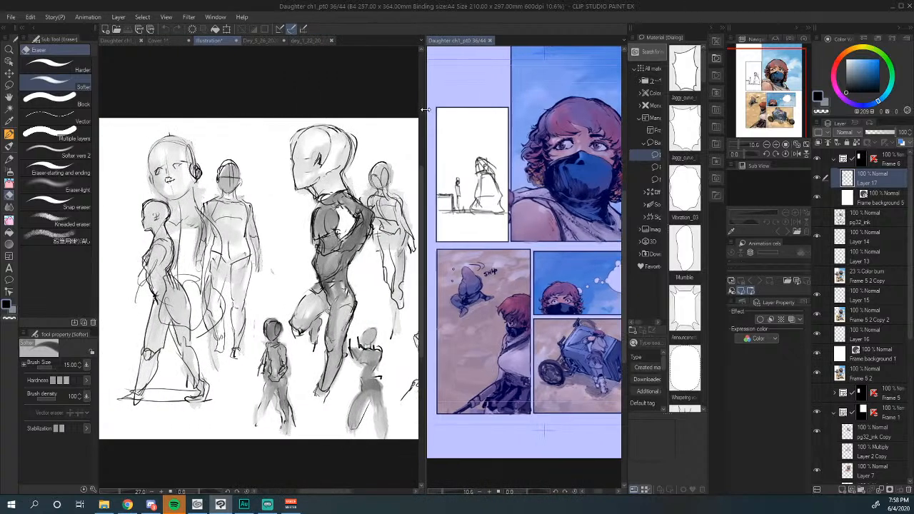
left_click(270, 42)
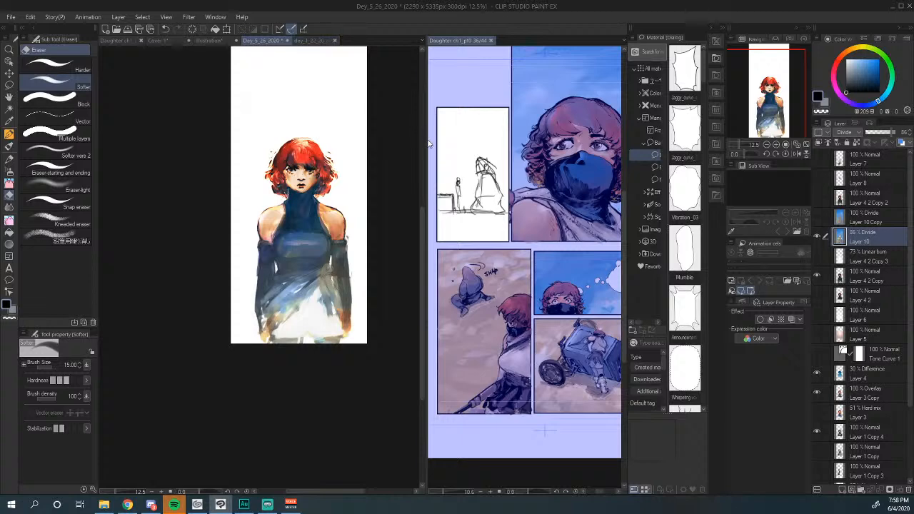
left_click_drag(425, 143, 299, 251)
left_click(433, 221)
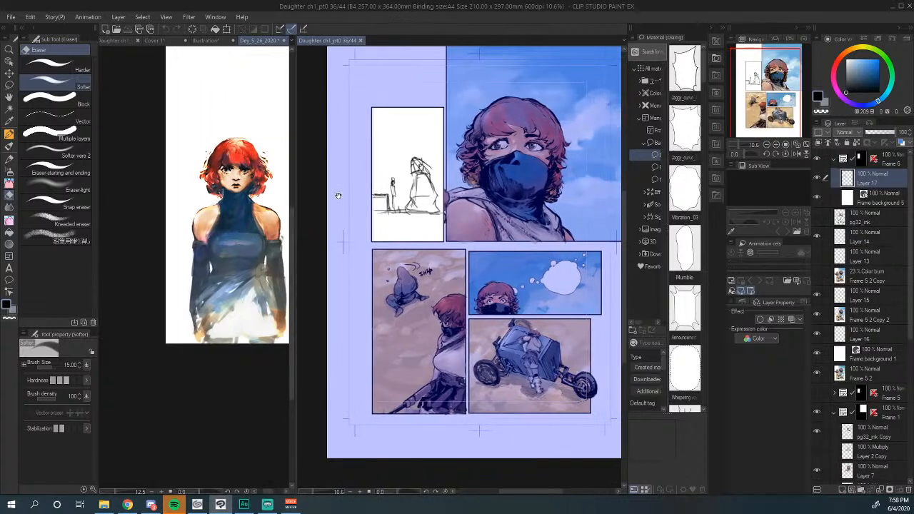
left_click_drag(431, 193, 363, 174)
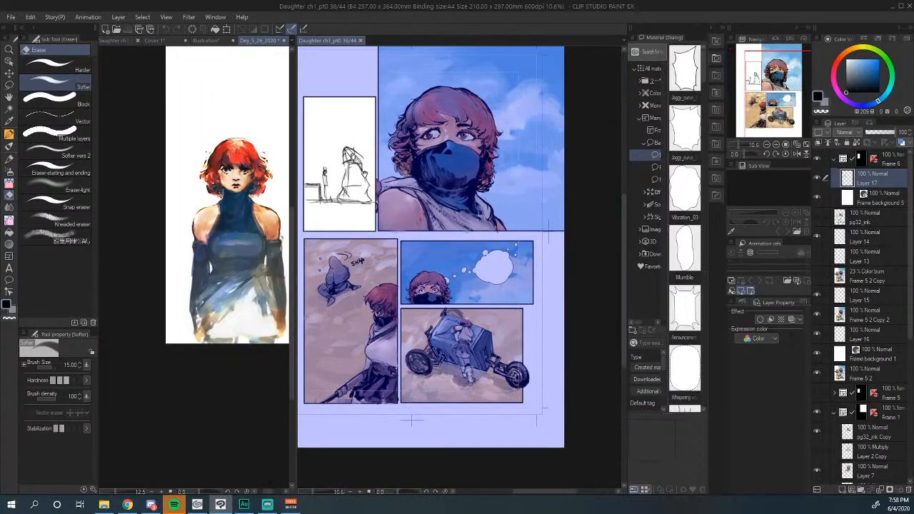
left_click(769, 145)
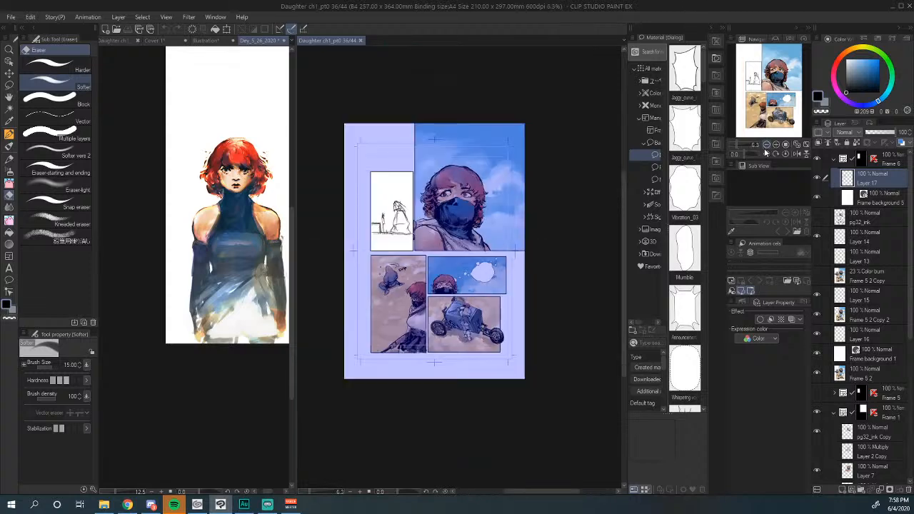
Step: Switch to the Illustration sketches in a widened view, flip it horizontally, and leave only Layer 1 Copy 2 visible over the paper
left_click(207, 40)
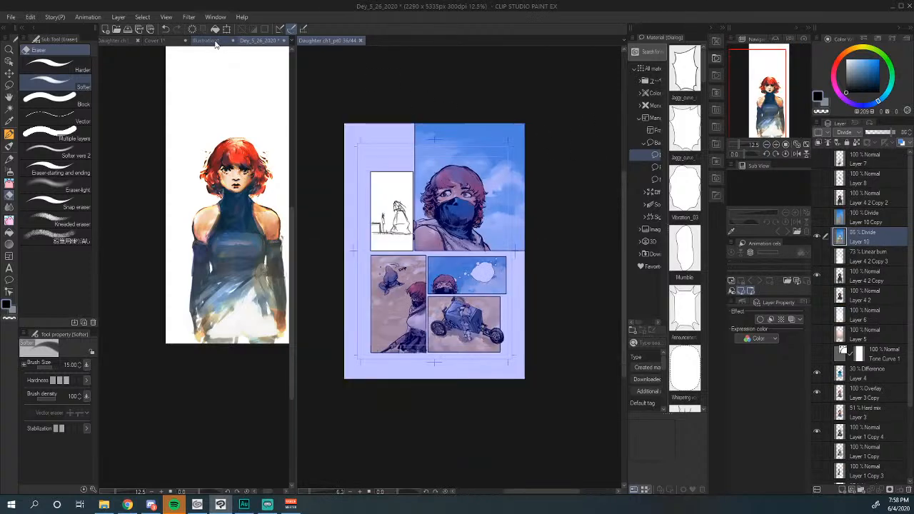
left_click_drag(297, 70, 596, 111)
mouse_move(397, 271)
left_mouse_down()
mouse_move(310, 205)
mouse_move(333, 176)
mouse_move(403, 198)
left_mouse_up()
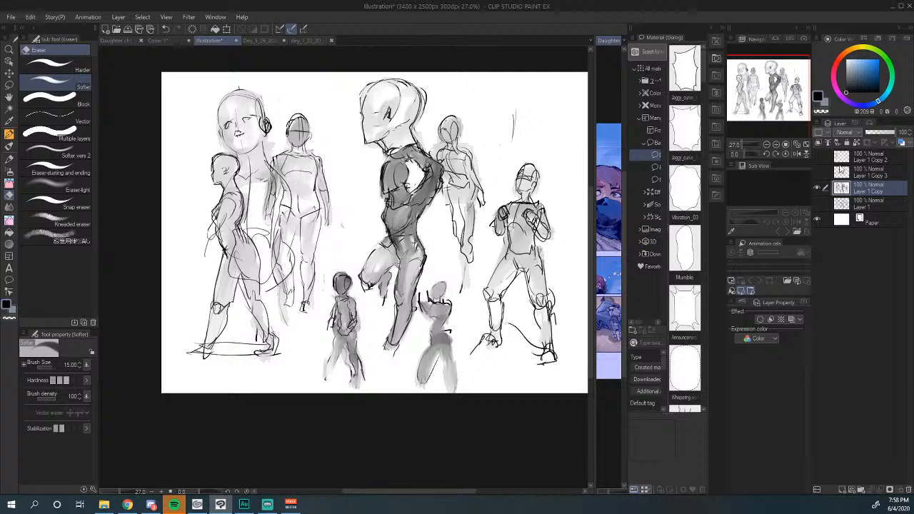
left_click(818, 176)
key("h")
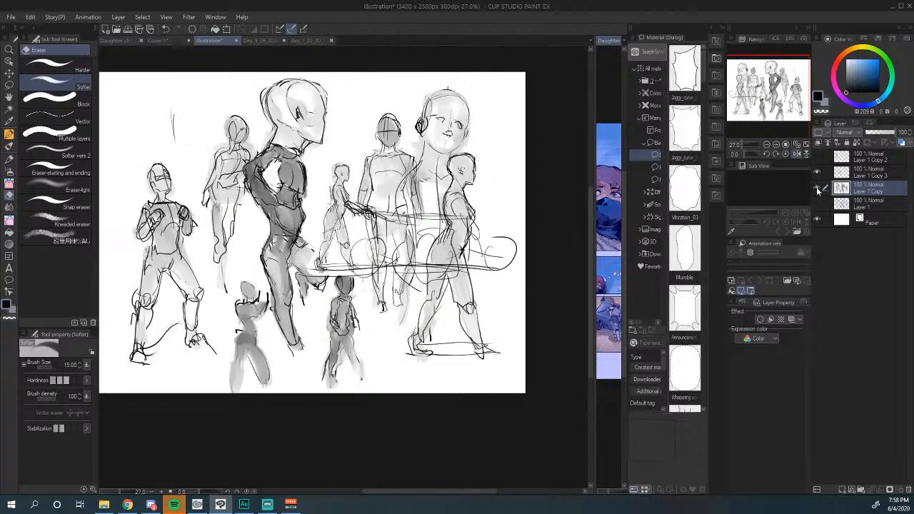
left_click(818, 188)
left_click(818, 171)
left_click(818, 156)
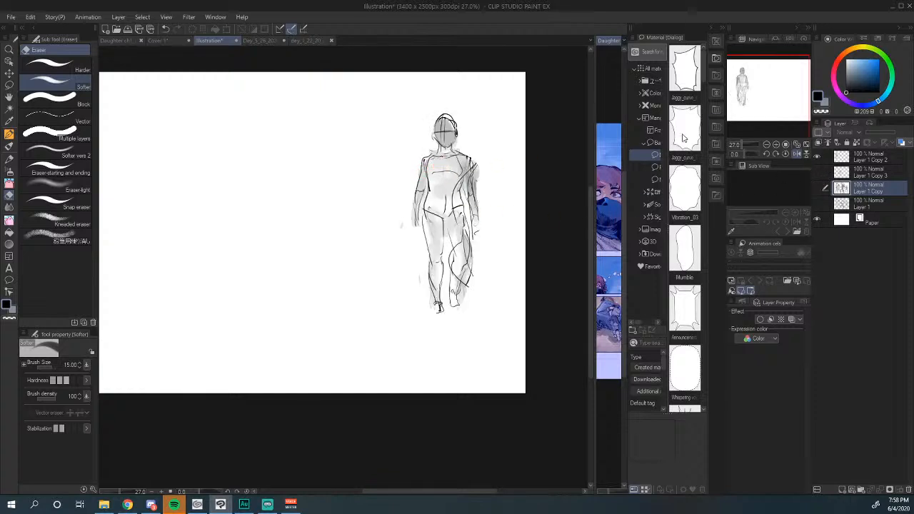
Step: Select Layer 1 Copy 2 and move its walking figure to the middle of the canvas
left_click(861, 158)
key("k")
left_click_drag(452, 163, 332, 184)
Step: Strengthen the walking figure's hip, waist and leg lines with the Darker pencil
left_click(9, 158)
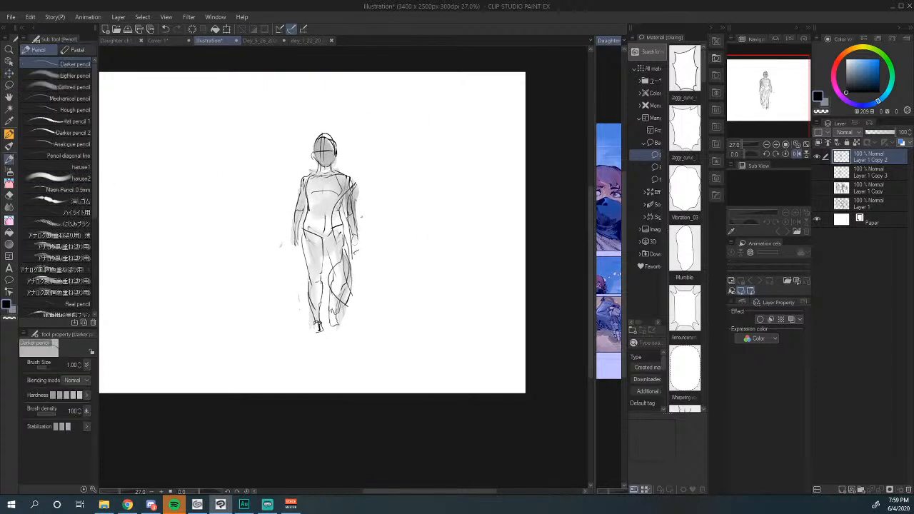
left_click(776, 146)
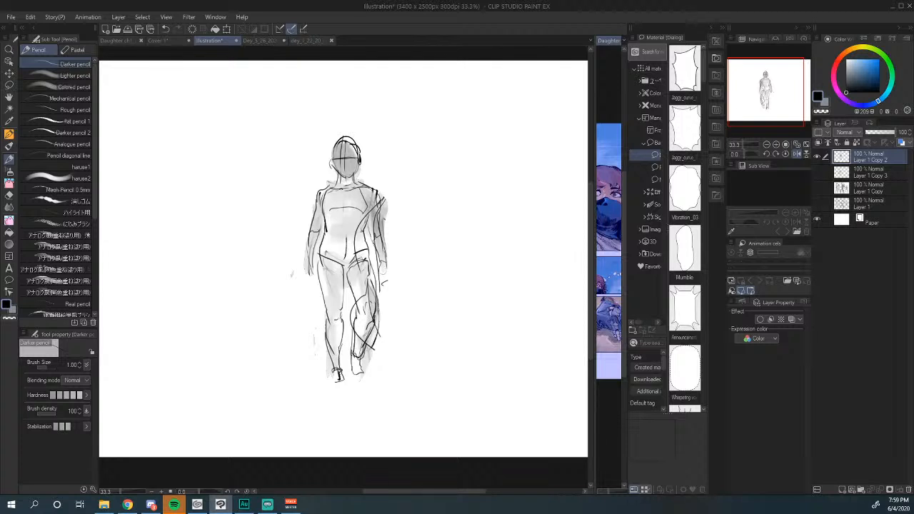
scroll(343, 257, "down", 3)
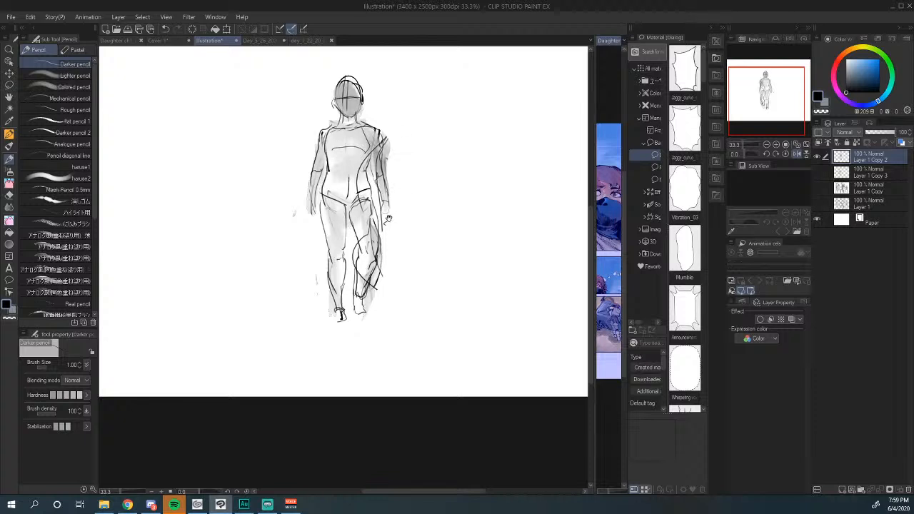
left_click_drag(387, 217, 387, 247)
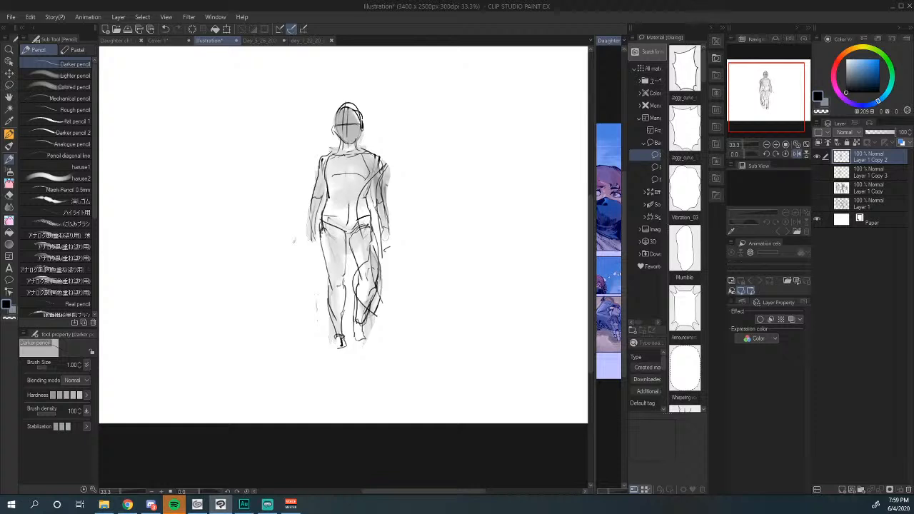
mouse_move(343, 284)
left_mouse_down()
mouse_move(328, 273)
mouse_move(336, 321)
left_mouse_up()
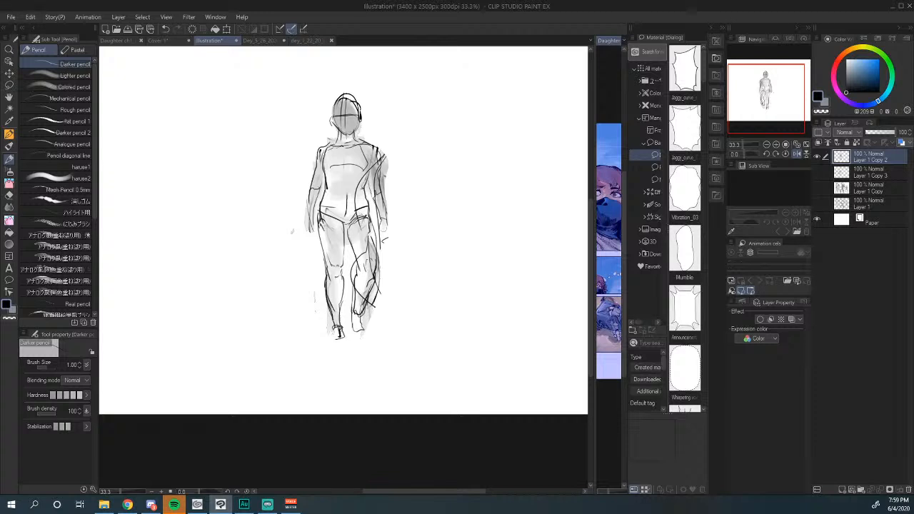
left_click_drag(362, 207, 345, 256)
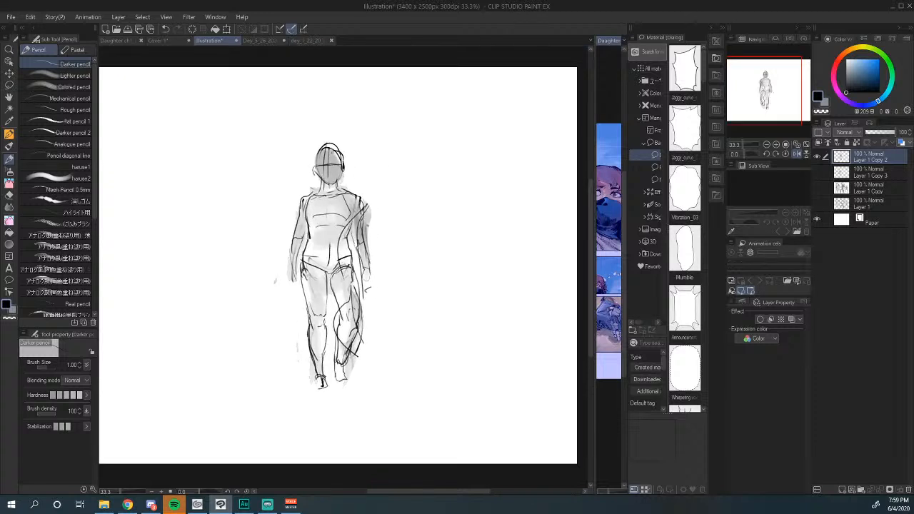
Step: Erase the figure's shaded head with the Softer eraser and redraw it as a clean oval outline with the Darker pencil
left_click(9, 194)
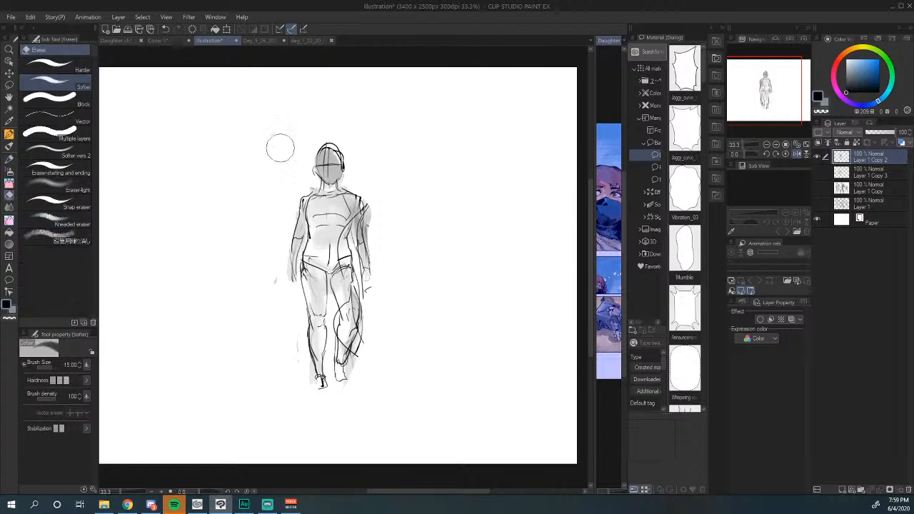
left_click_drag(328, 159, 302, 129)
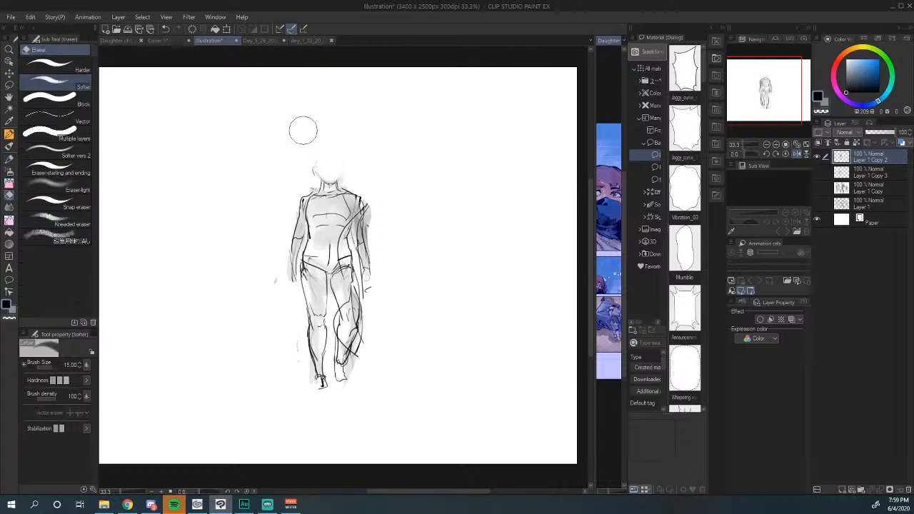
left_click(9, 158)
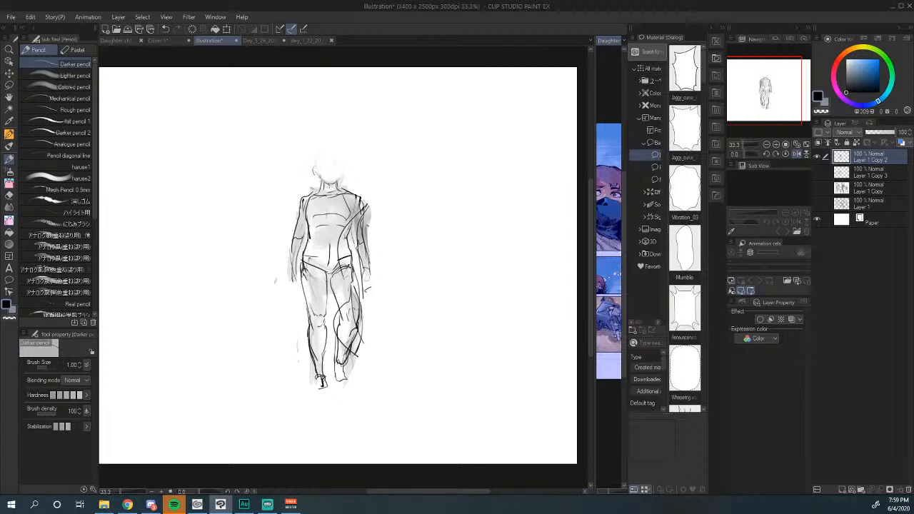
mouse_move(323, 177)
left_mouse_down()
mouse_move(333, 181)
mouse_move(317, 179)
left_mouse_up()
mouse_move(344, 148)
left_mouse_down()
mouse_move(335, 182)
mouse_move(366, 181)
left_mouse_up()
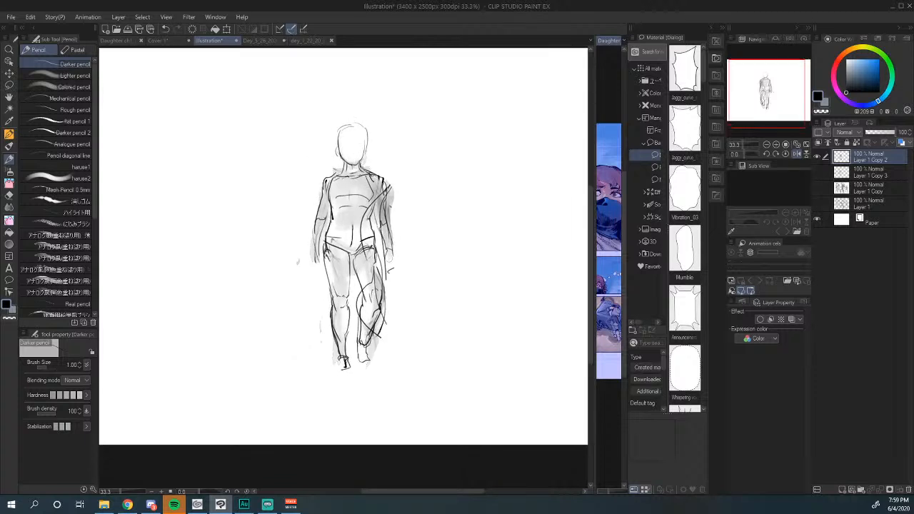
Step: Darken the contours of both arms and sketch in the figure's hands
mouse_move(386, 197)
left_mouse_down()
mouse_move(378, 246)
mouse_move(390, 262)
left_mouse_up()
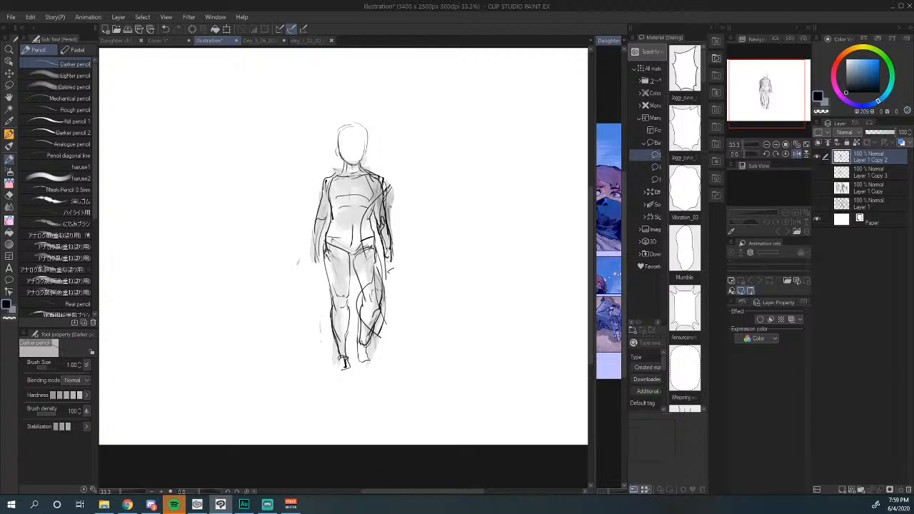
mouse_move(327, 218)
left_mouse_down()
mouse_move(313, 251)
mouse_move(318, 264)
left_mouse_up()
left_click_drag(396, 247, 389, 246)
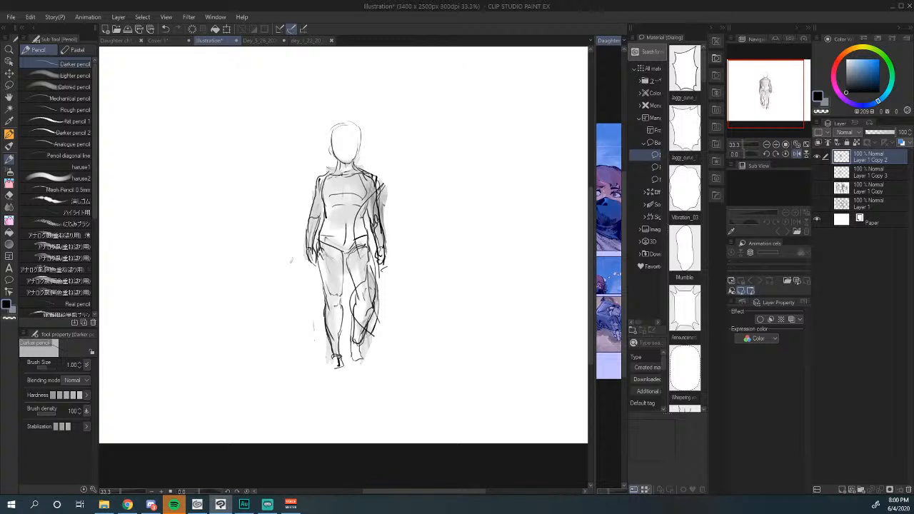
Step: Blend gray shading over the figure's torso, hips, legs and arms with the Soothing watercolor brush
left_click(9, 208)
mouse_move(360, 204)
left_mouse_down()
mouse_move(369, 201)
mouse_move(379, 227)
mouse_move(346, 248)
mouse_move(357, 236)
mouse_move(351, 269)
mouse_move(369, 304)
mouse_move(360, 256)
mouse_move(321, 243)
mouse_move(333, 355)
left_mouse_up()
left_click_drag(348, 248, 346, 268)
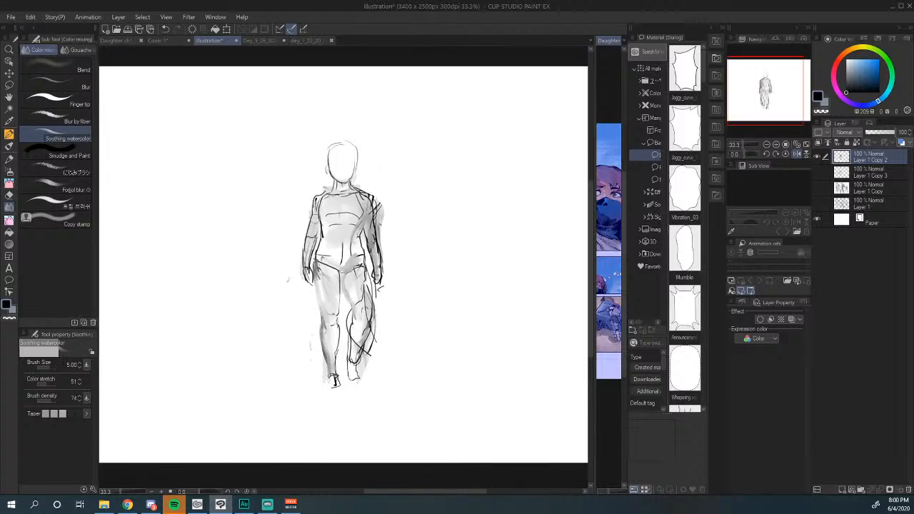
mouse_move(317, 216)
left_mouse_down()
mouse_move(310, 279)
mouse_move(322, 230)
mouse_move(363, 217)
mouse_move(340, 190)
mouse_move(348, 190)
left_mouse_up()
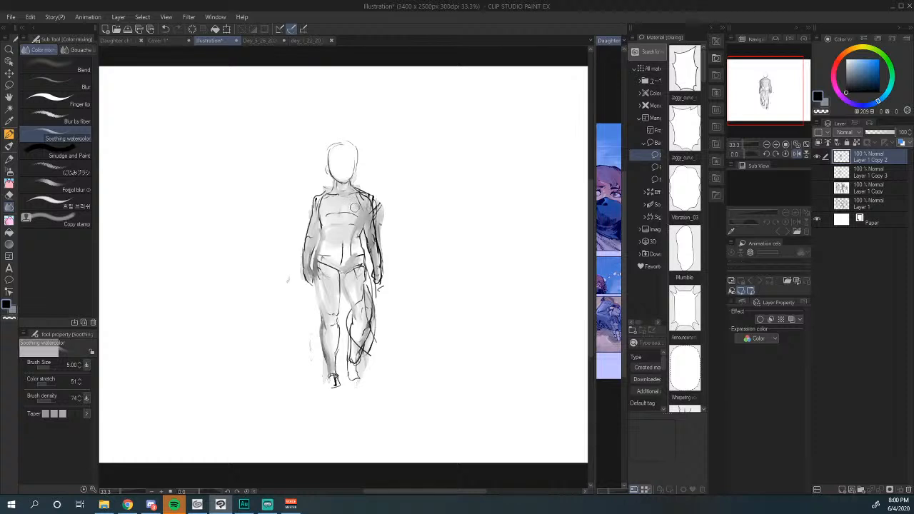
left_click_drag(356, 210, 377, 223)
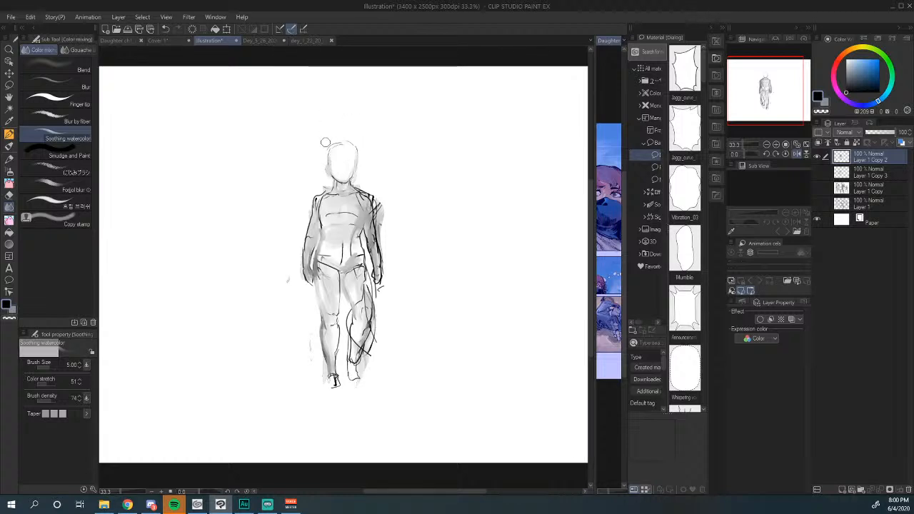
Step: Sketch the hairline, vertical center line and eye marks on the head with the Darker pencil, and firm up the neck
left_click(11, 158)
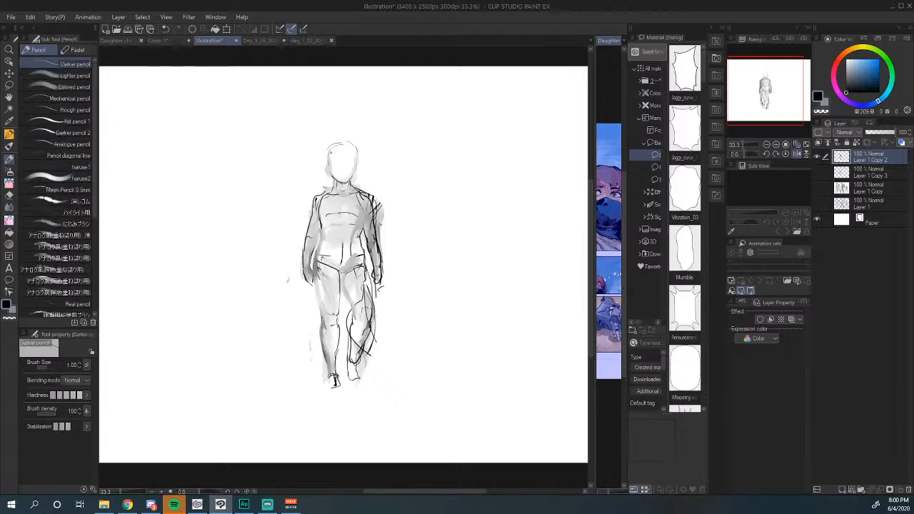
mouse_move(328, 152)
left_mouse_down()
mouse_move(357, 150)
mouse_move(327, 161)
left_mouse_up()
left_click_drag(347, 148, 347, 179)
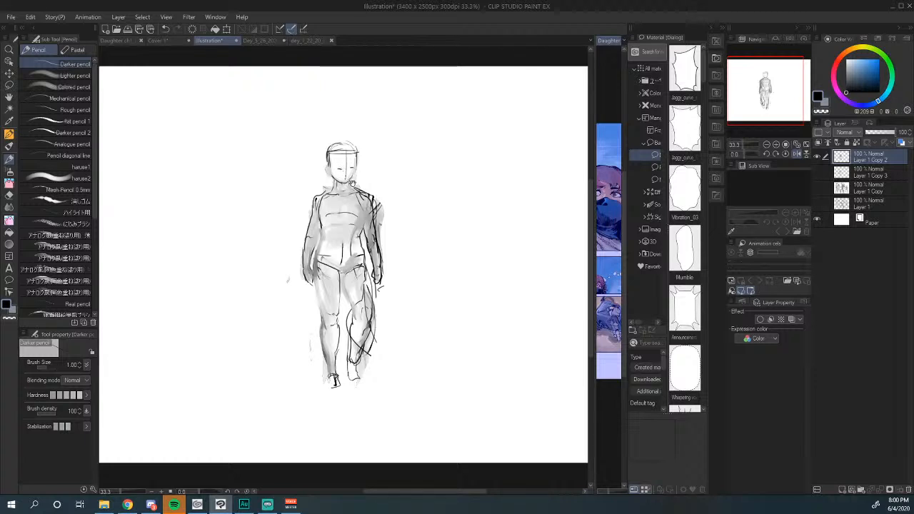
mouse_move(353, 184)
left_mouse_down()
mouse_move(363, 156)
mouse_move(326, 170)
left_mouse_up()
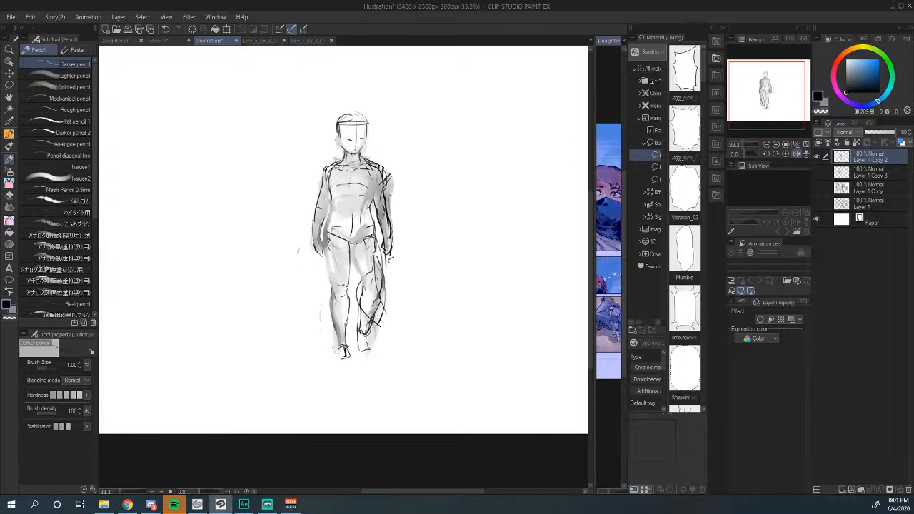
Step: Refine the head's contour and ear, and add collarbone lines at the base of the neck
left_click_drag(383, 178, 381, 159)
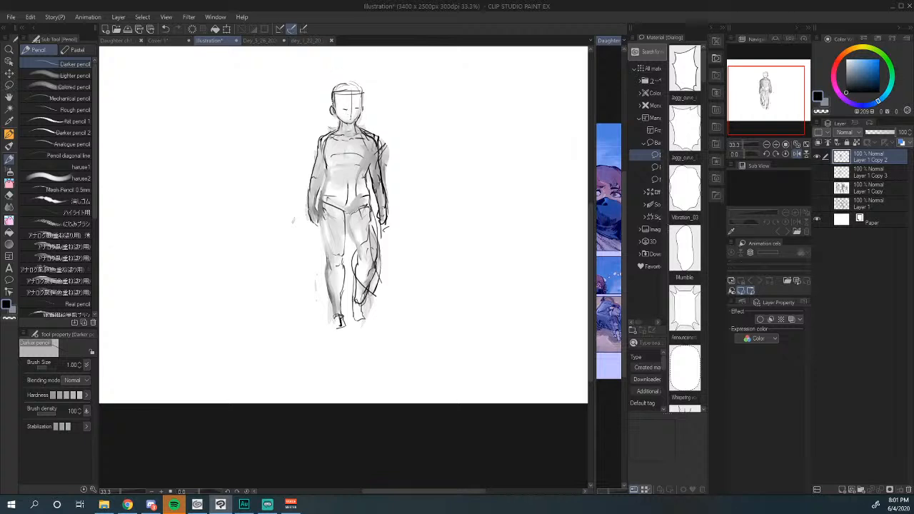
left_click_drag(333, 100, 353, 86)
mouse_move(353, 125)
left_mouse_down()
mouse_move(358, 100)
mouse_move(345, 126)
mouse_move(369, 118)
mouse_move(360, 123)
left_mouse_up()
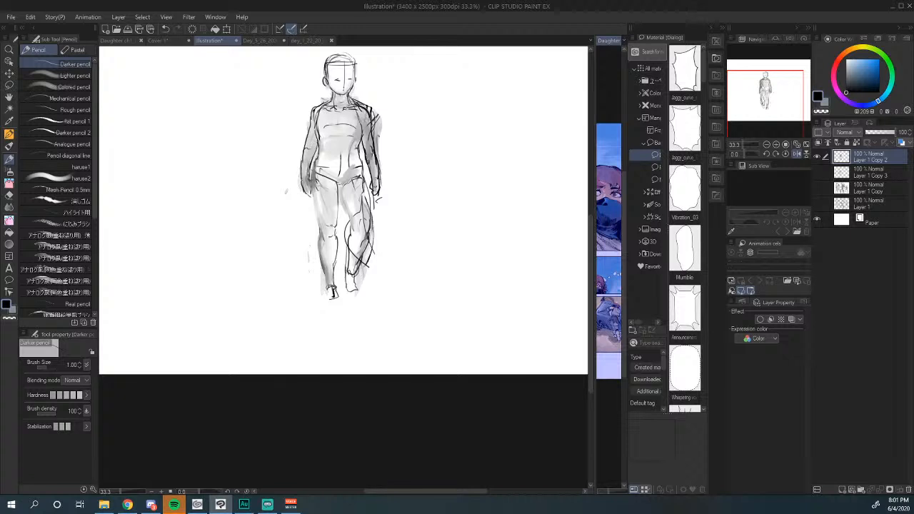
Step: Refine the figure's lower legs and draw both feet with the Darker pencil
left_click_drag(321, 226, 312, 174)
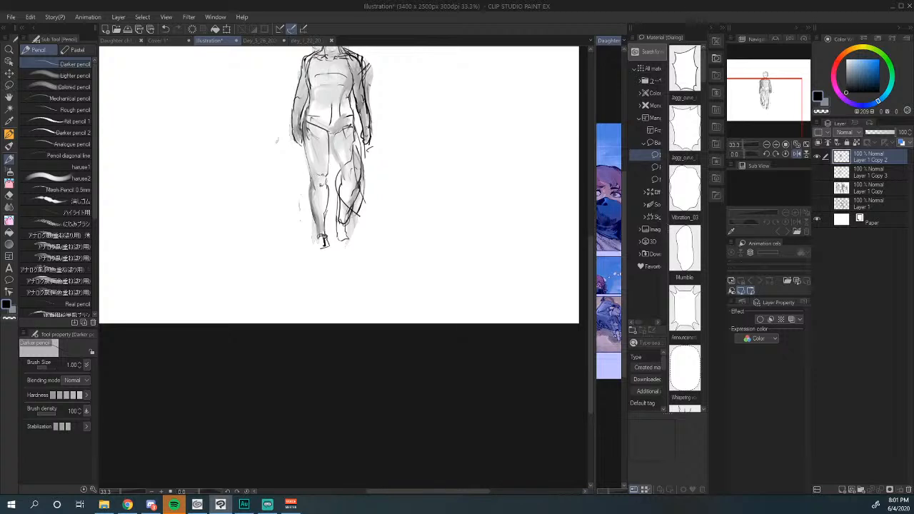
left_click_drag(407, 182, 393, 265)
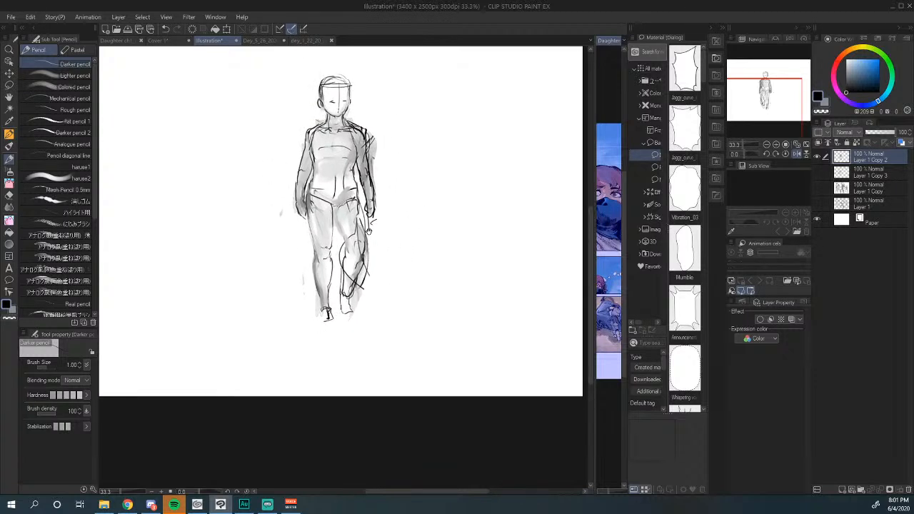
mouse_move(335, 214)
left_mouse_down()
mouse_move(350, 264)
mouse_move(360, 269)
mouse_move(349, 306)
left_mouse_up()
mouse_move(350, 300)
left_mouse_down()
mouse_move(350, 286)
mouse_move(349, 315)
mouse_move(356, 299)
left_mouse_up()
mouse_move(330, 295)
left_mouse_down()
mouse_move(334, 303)
mouse_move(353, 291)
mouse_move(341, 294)
left_mouse_up()
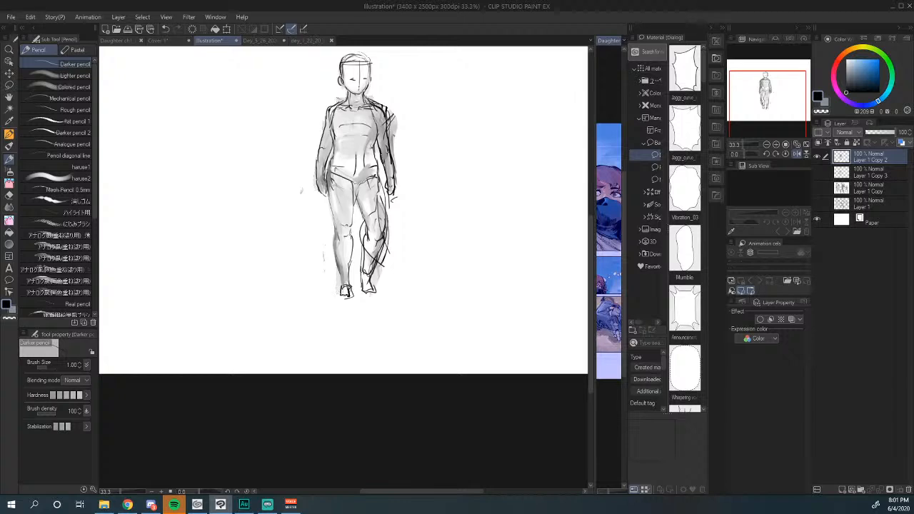
Step: Flip the canvas view horizontally and show Layer 1 Copy's group of figures together with the reworked figure
left_click_drag(374, 247, 366, 302)
key("h")
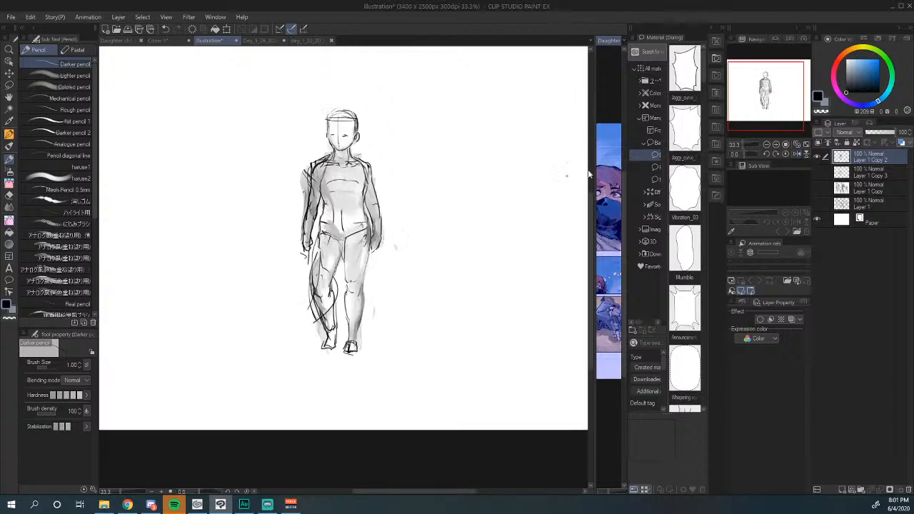
left_click(818, 187)
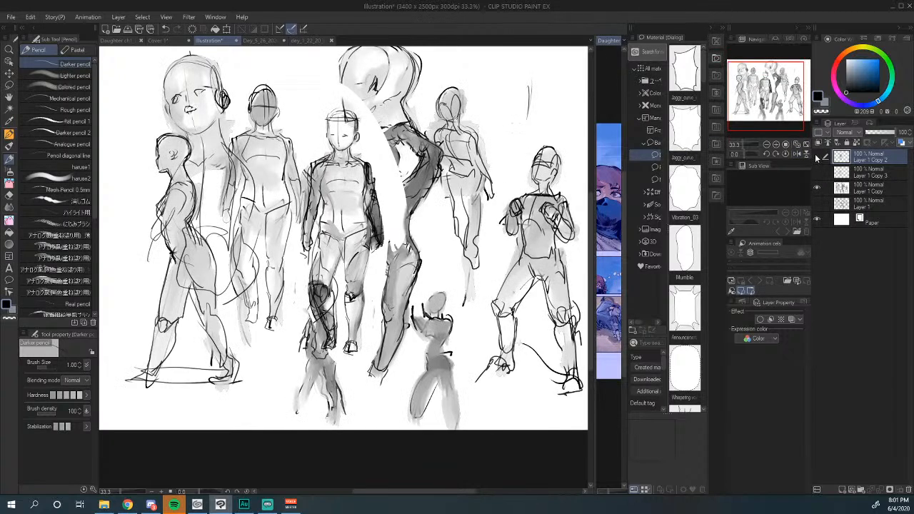
Step: Hide Layer 1 Copy 2, make Layer 1 Copy the active layer, and flip the canvas view horizontally
left_click(817, 159)
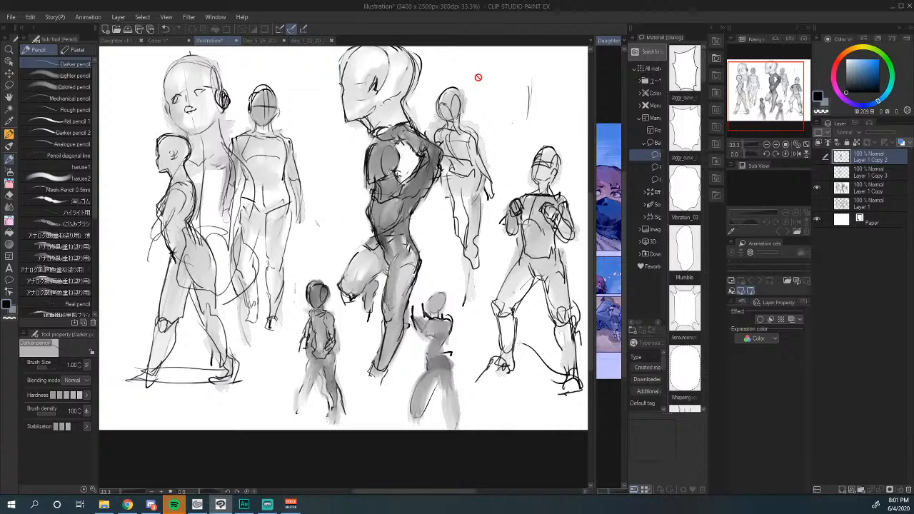
left_click(844, 189)
left_click_drag(385, 152, 283, 132)
key("h")
left_click_drag(350, 172, 301, 208)
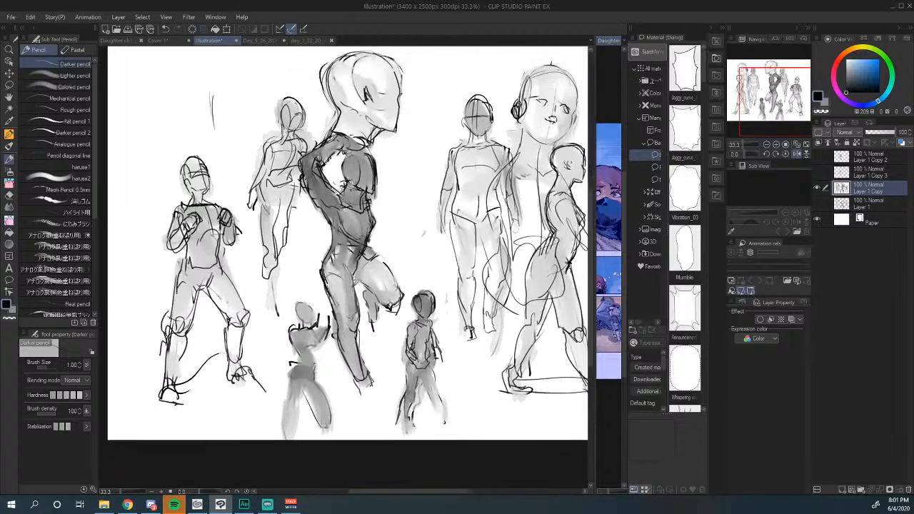
Step: Lasso the large raised-arm figure below its oversized head, copy it onto a new layer, hide Layer 1 Copy, and clear the selection
left_click(9, 84)
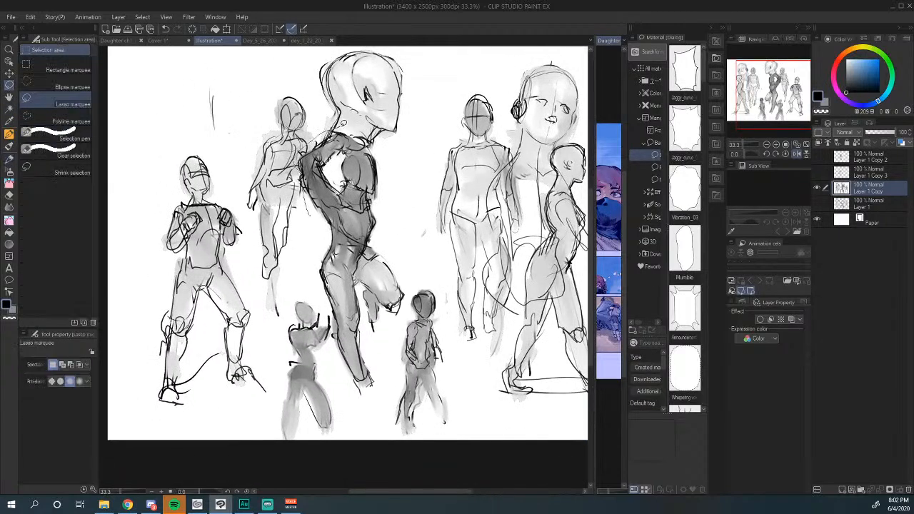
mouse_move(343, 124)
left_mouse_down()
mouse_move(377, 147)
mouse_move(391, 251)
mouse_move(411, 279)
mouse_move(397, 317)
mouse_move(395, 373)
mouse_move(364, 402)
mouse_move(334, 339)
mouse_move(313, 214)
left_mouse_up()
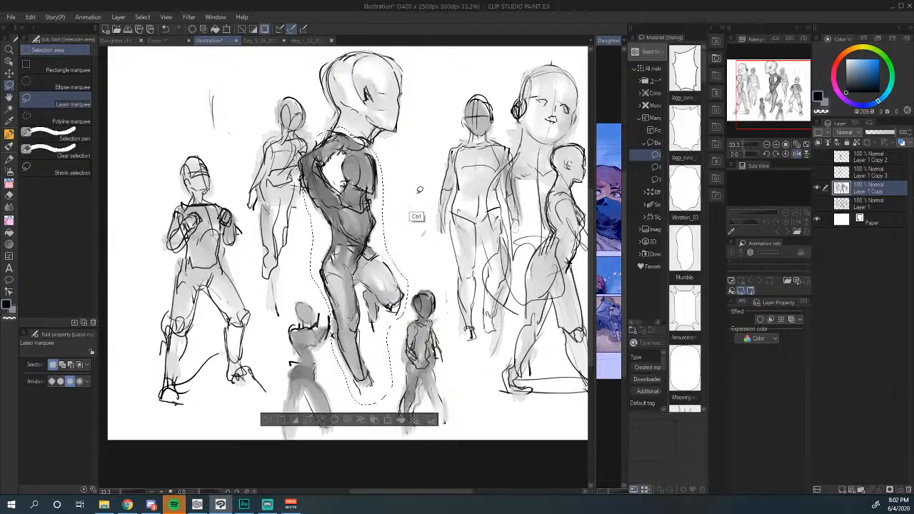
key("ctrl+c")
key("ctrl+v")
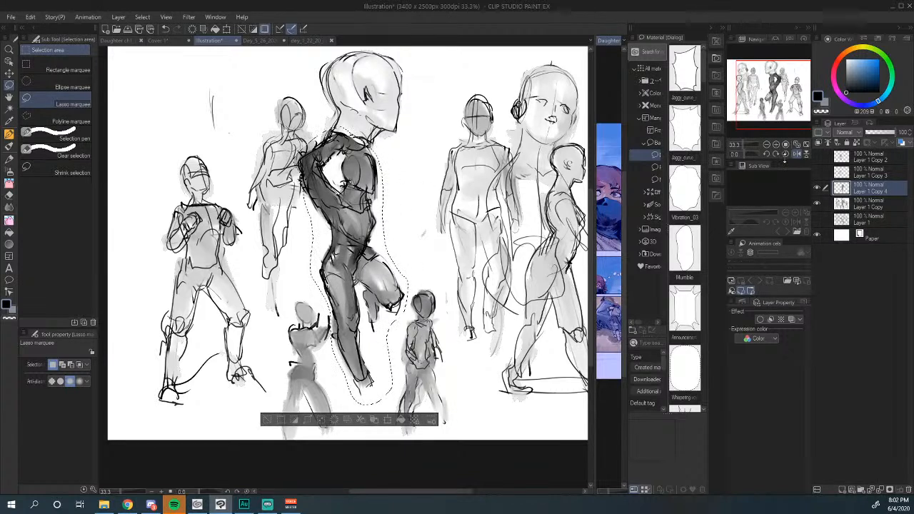
left_click(817, 204)
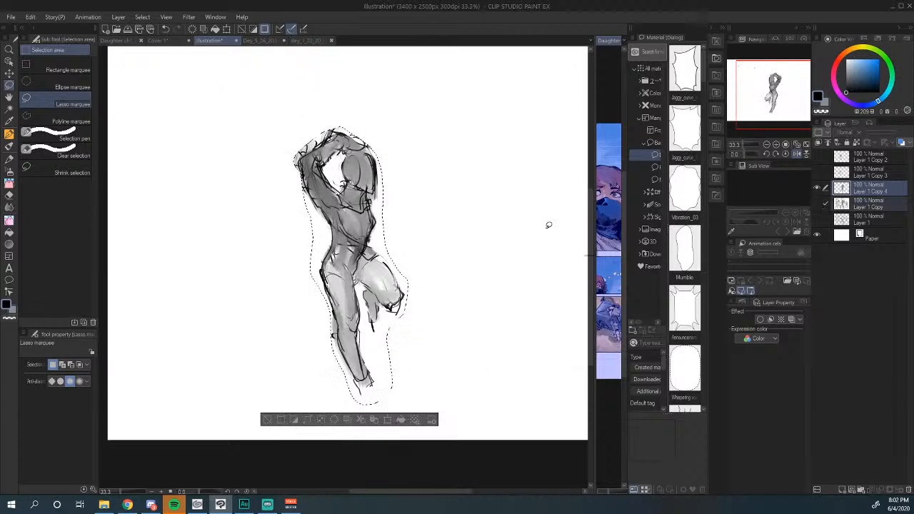
key("ctrl+d")
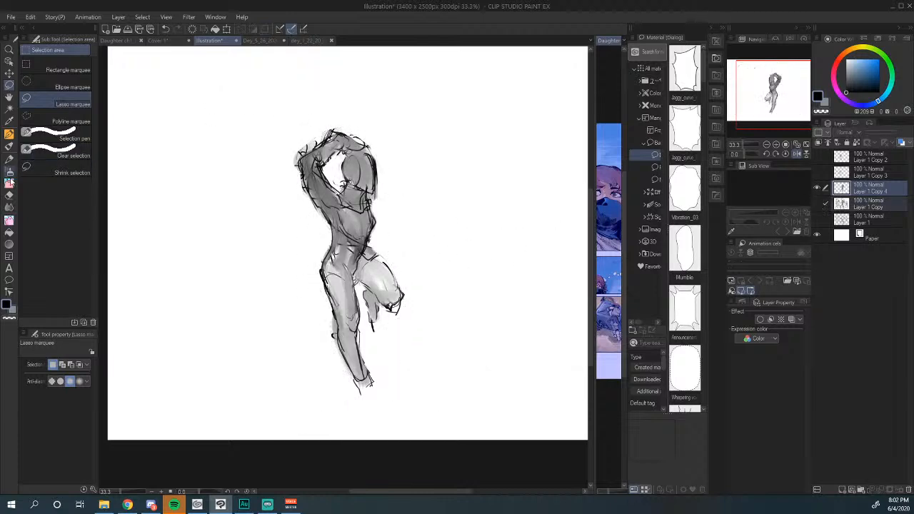
Step: Clean up the stray lines around the figure's raised arm, head and shoulder with the Softer eraser at size 7
left_click(9, 206)
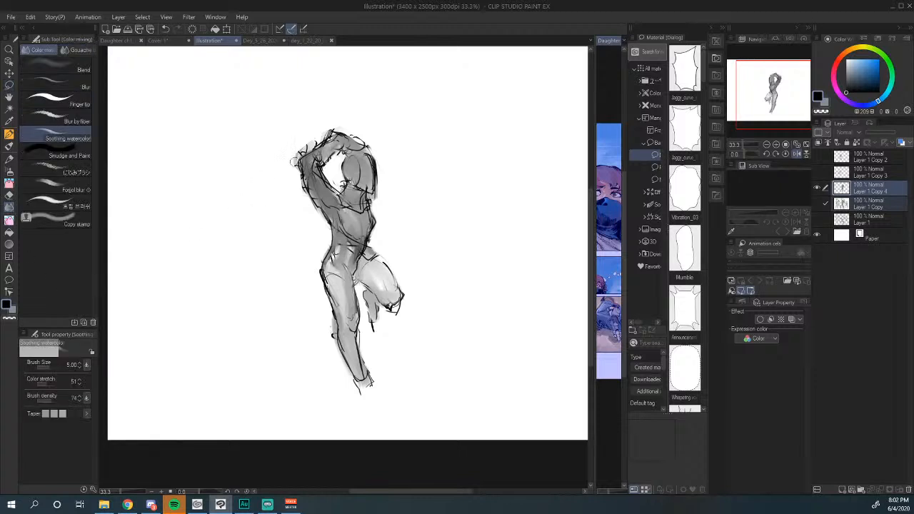
left_click(9, 195)
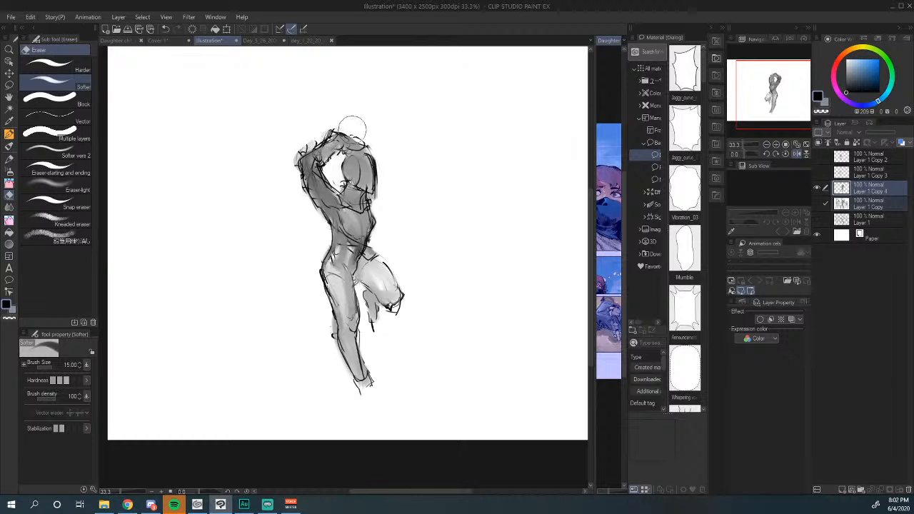
key("[")
key("[")
key("[")
key("[")
mouse_move(328, 126)
left_mouse_down()
mouse_move(300, 146)
mouse_move(294, 168)
mouse_move(305, 202)
left_mouse_up()
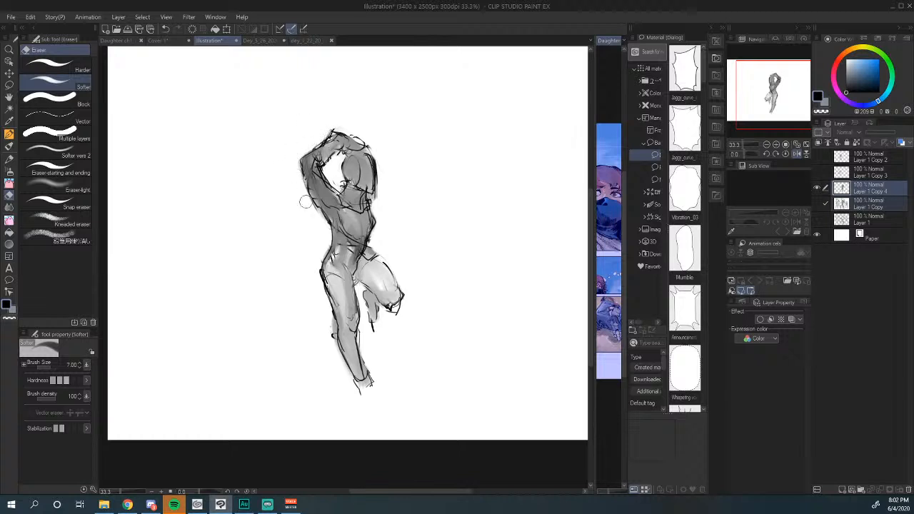
mouse_move(327, 171)
left_mouse_down()
mouse_move(333, 187)
mouse_move(375, 195)
mouse_move(369, 145)
left_mouse_up()
mouse_move(339, 157)
left_mouse_down()
mouse_move(330, 172)
mouse_move(340, 189)
mouse_move(329, 205)
left_mouse_up()
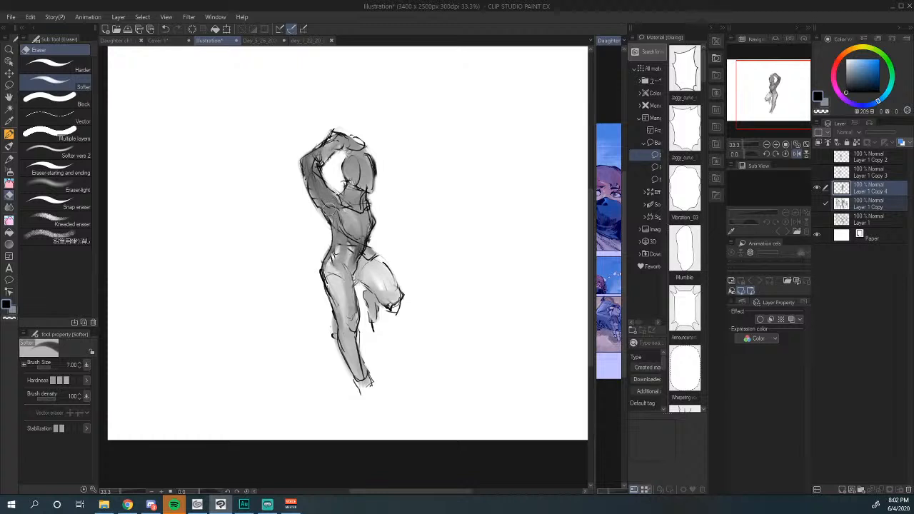
Step: Erase rough edges along the figure's torso, hips and bent leg, and tidy the gap between head and arm
mouse_move(310, 237)
left_mouse_down()
mouse_move(306, 177)
mouse_move(297, 178)
mouse_move(324, 239)
mouse_move(325, 202)
mouse_move(315, 232)
mouse_move(332, 304)
mouse_move(375, 290)
left_mouse_up()
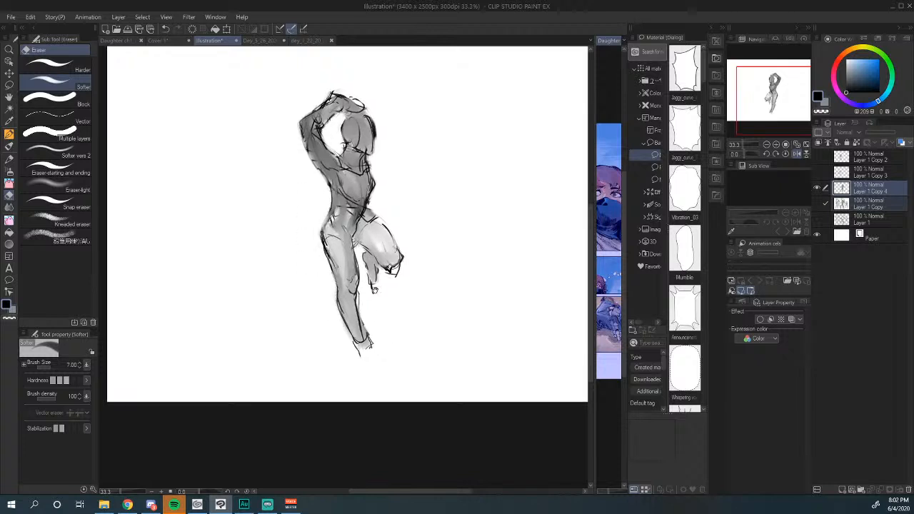
mouse_move(377, 200)
left_mouse_down()
mouse_move(373, 212)
mouse_move(392, 223)
mouse_move(412, 277)
left_mouse_up()
left_click_drag(352, 141, 369, 149)
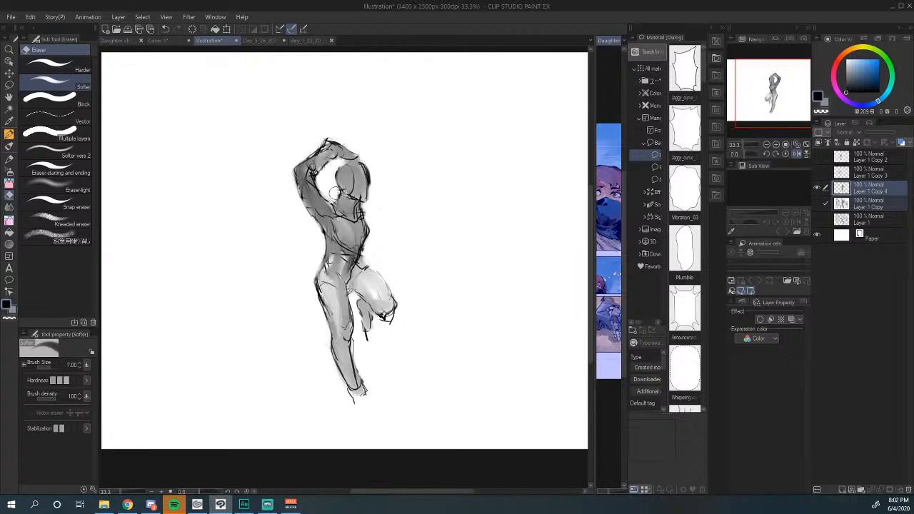
mouse_move(322, 173)
left_mouse_down()
mouse_move(331, 197)
mouse_move(368, 213)
left_mouse_up()
left_click_drag(386, 244, 431, 195)
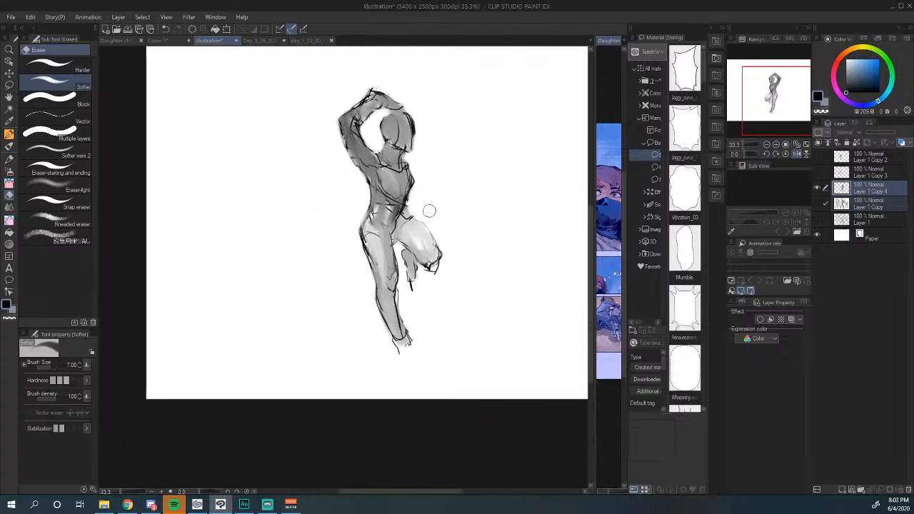
Step: Sketch the ear, the jaw and a curved line above the head with the Darker pencil
left_click(9, 158)
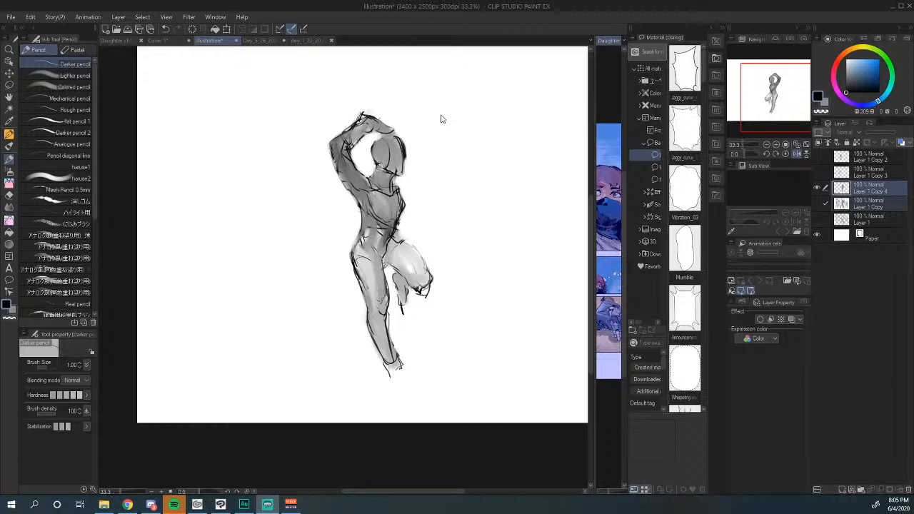
left_click(388, 122)
mouse_move(384, 121)
left_mouse_down()
mouse_move(392, 118)
mouse_move(399, 136)
mouse_move(374, 168)
mouse_move(396, 176)
mouse_move(403, 168)
left_mouse_up()
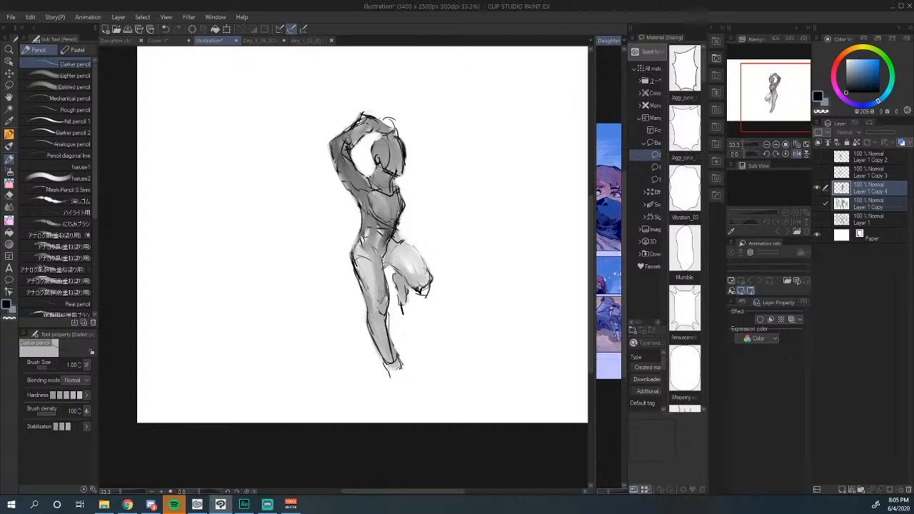
Step: Firm up the torso, bent leg and standing leg lines with the Darker pencil, and draw the foot of the standing leg
mouse_move(367, 193)
left_mouse_down()
mouse_move(390, 225)
mouse_move(381, 263)
mouse_move(402, 242)
mouse_move(419, 255)
mouse_move(413, 262)
left_mouse_up()
left_click_drag(396, 268, 406, 277)
mouse_move(421, 255)
left_mouse_down()
mouse_move(430, 278)
mouse_move(408, 285)
left_mouse_up()
left_click_drag(395, 288, 404, 303)
mouse_move(388, 315)
left_mouse_down()
mouse_move(391, 351)
mouse_move(383, 356)
left_mouse_up()
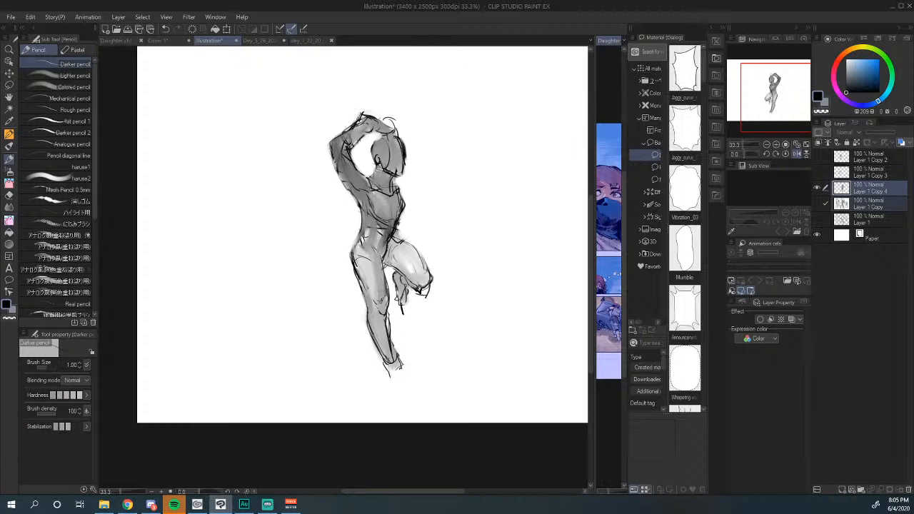
mouse_move(390, 356)
left_mouse_down()
mouse_move(385, 373)
mouse_move(400, 373)
mouse_move(390, 380)
left_mouse_up()
mouse_move(397, 286)
left_mouse_down()
mouse_move(395, 297)
mouse_move(393, 275)
left_mouse_up()
Step: Flip the canvas view horizontally and add facial marks, a firmer face profile and neck lines to the figure
key("h")
left_click_drag(374, 207, 411, 211)
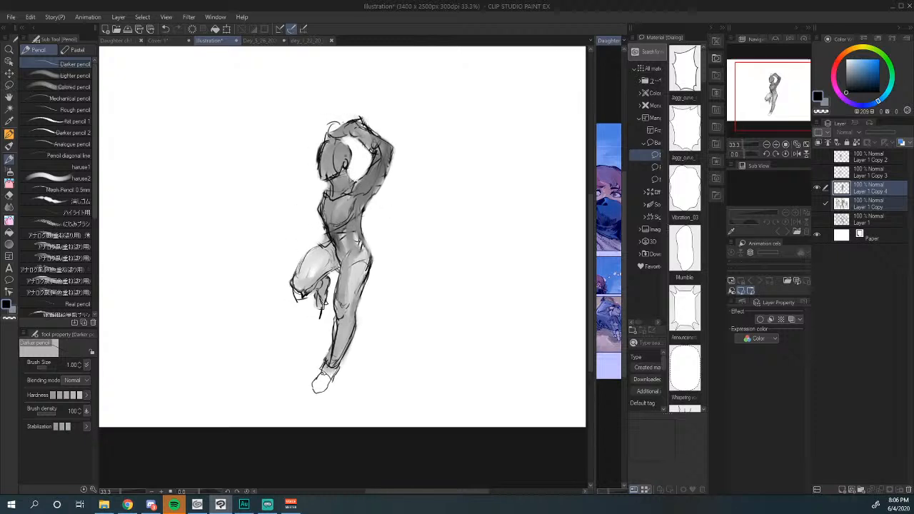
left_click_drag(325, 160, 329, 162)
mouse_move(321, 156)
left_mouse_down()
mouse_move(317, 169)
mouse_move(332, 192)
left_mouse_up()
mouse_move(332, 194)
left_mouse_down()
mouse_move(348, 195)
mouse_move(323, 186)
mouse_move(323, 202)
left_mouse_up()
left_click_drag(327, 183, 321, 200)
left_click_drag(343, 257, 336, 251)
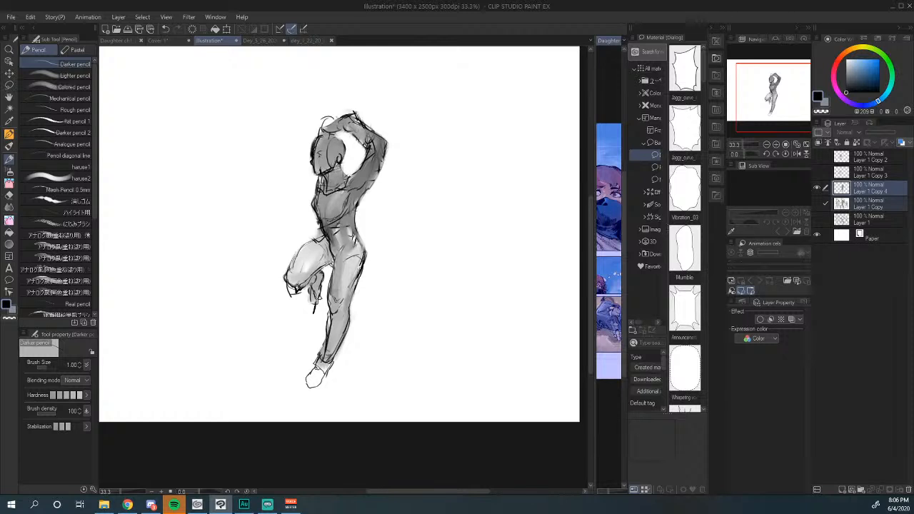
Step: Undo the stray stroke near the shoulder and define the chest contour and the upper torso lines
mouse_move(355, 172)
left_mouse_down()
mouse_move(345, 192)
mouse_move(363, 204)
left_mouse_up()
key("ctrl+z")
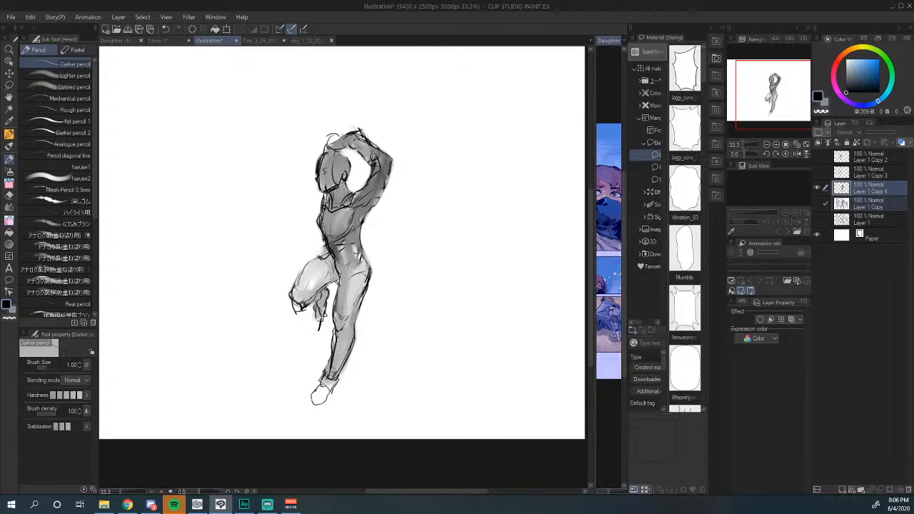
left_click_drag(352, 214, 360, 196)
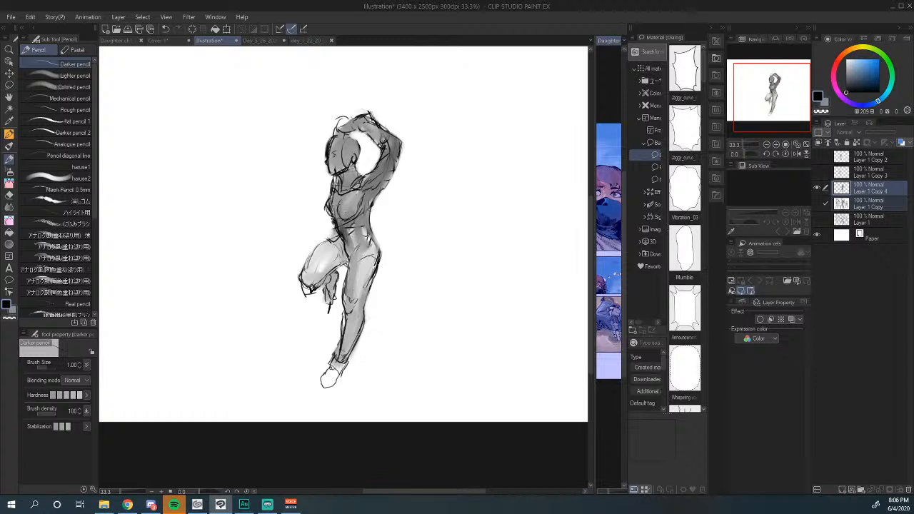
mouse_move(347, 261)
left_mouse_down()
mouse_move(358, 230)
mouse_move(326, 217)
mouse_move(314, 234)
mouse_move(321, 253)
left_mouse_up()
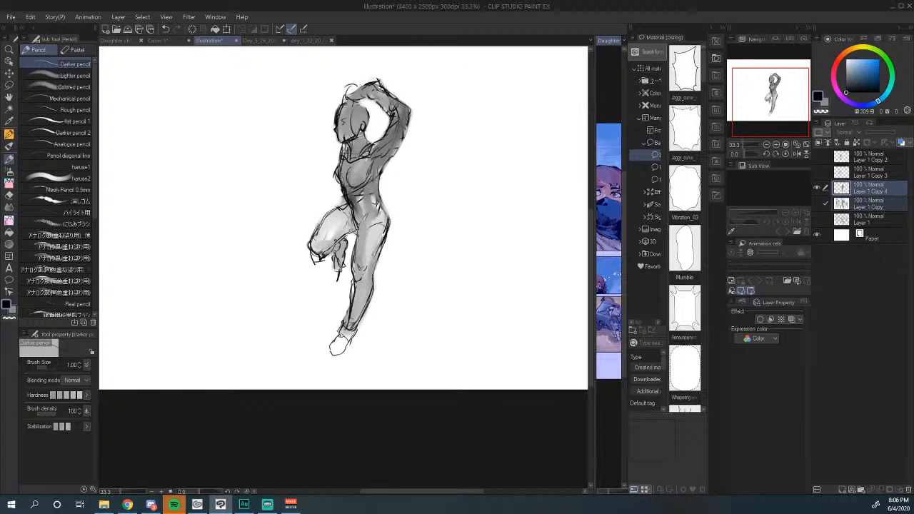
left_click_drag(385, 184, 408, 145)
Step: Check the figure with the palettes hidden, flip the view horizontally, and refine the face, head and torso lines
key("Tab")
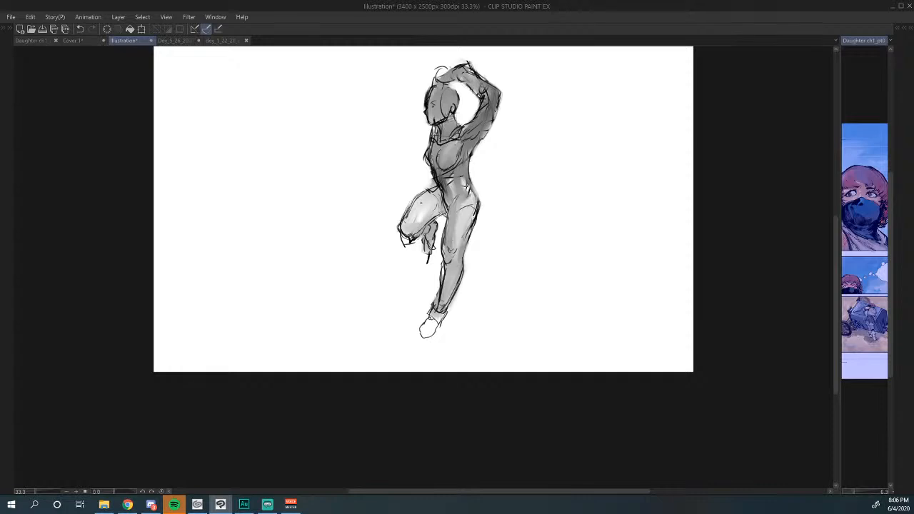
key("h")
key("Tab")
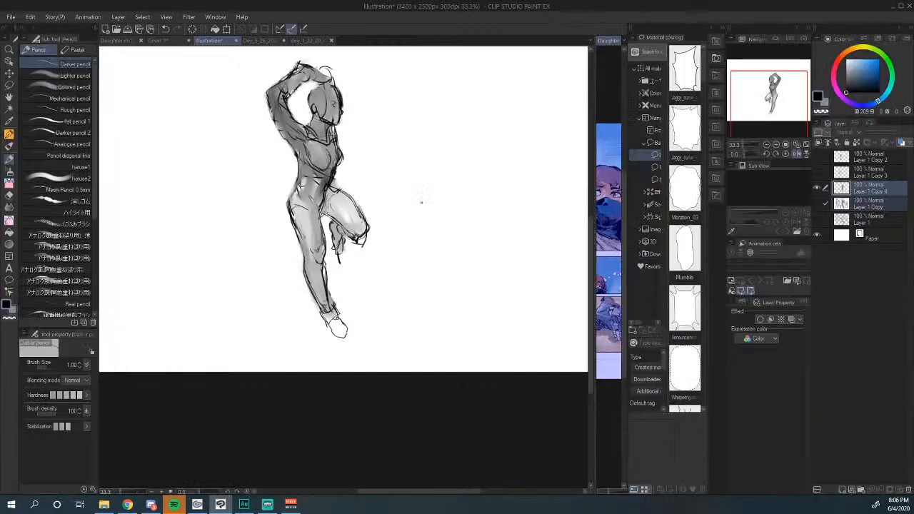
mouse_move(338, 165)
left_mouse_down()
mouse_move(349, 176)
mouse_move(358, 170)
mouse_move(341, 178)
left_mouse_up()
mouse_move(338, 182)
left_mouse_down()
mouse_move(348, 173)
mouse_move(368, 184)
left_mouse_up()
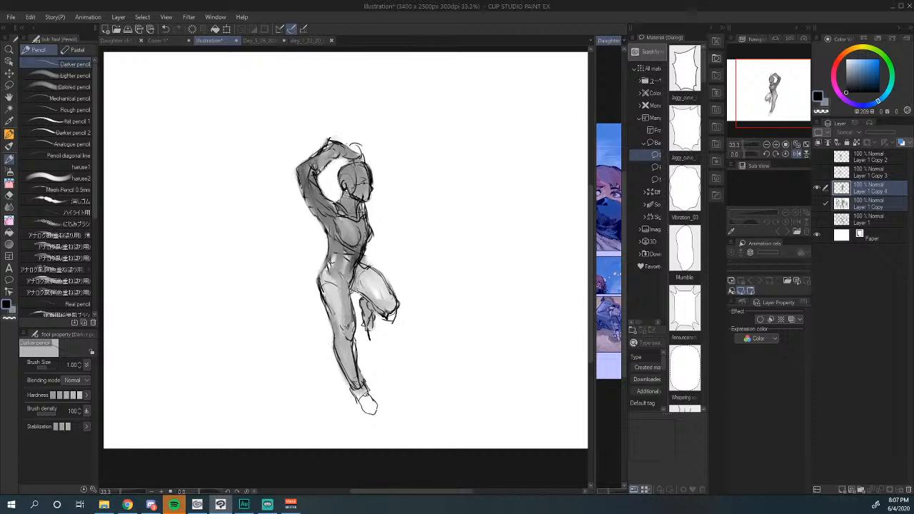
left_click_drag(348, 278, 352, 264)
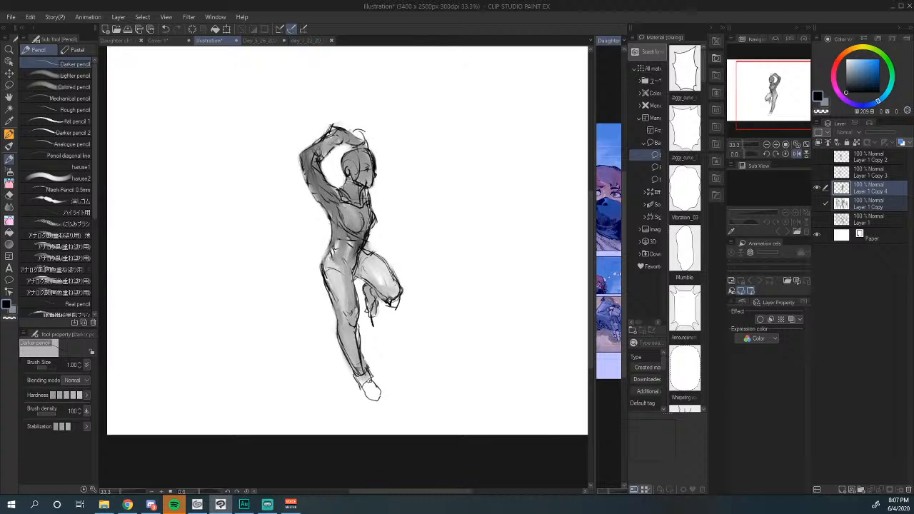
mouse_move(355, 190)
left_mouse_down()
mouse_move(361, 203)
mouse_move(352, 211)
left_mouse_up()
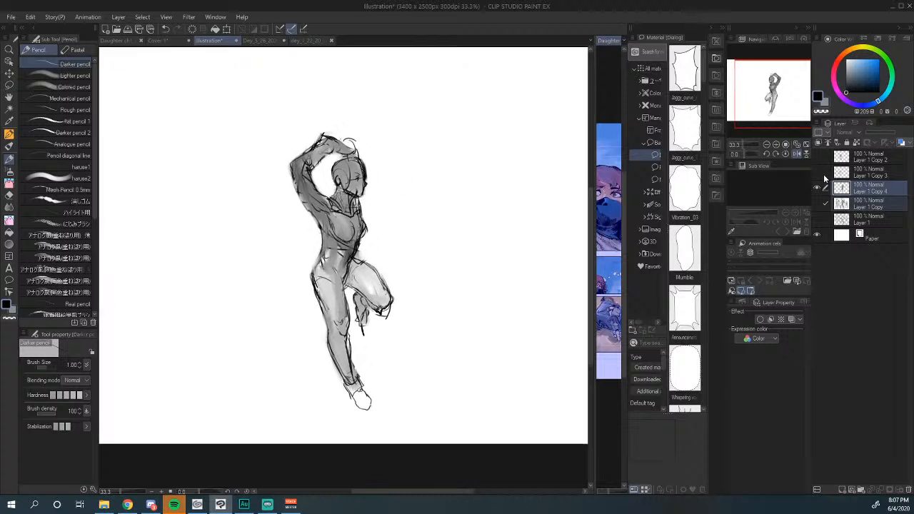
Step: Hide Layer 1 Copy 4 and show Layer 1 Copy's full group of figures again
left_click(818, 173)
left_click(817, 172)
left_click(817, 203)
left_click(817, 187)
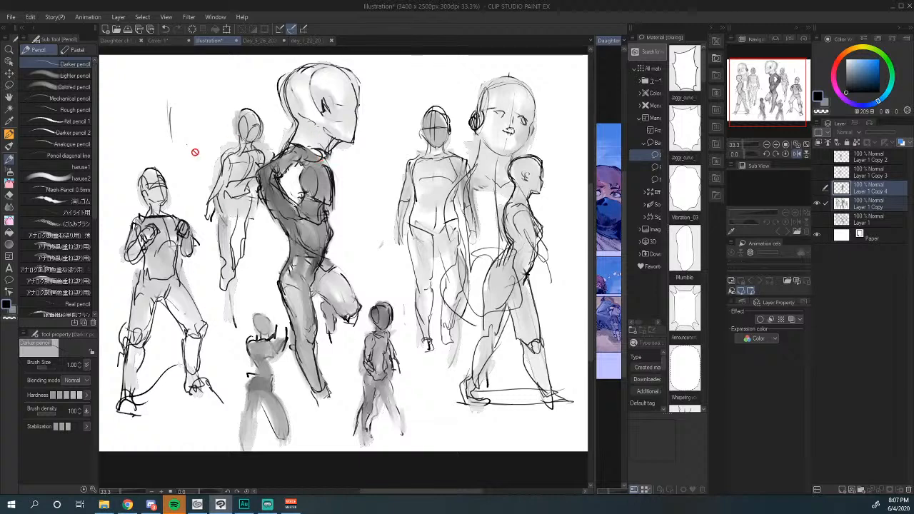
left_click_drag(279, 271, 379, 260)
left_click_drag(282, 264, 302, 249)
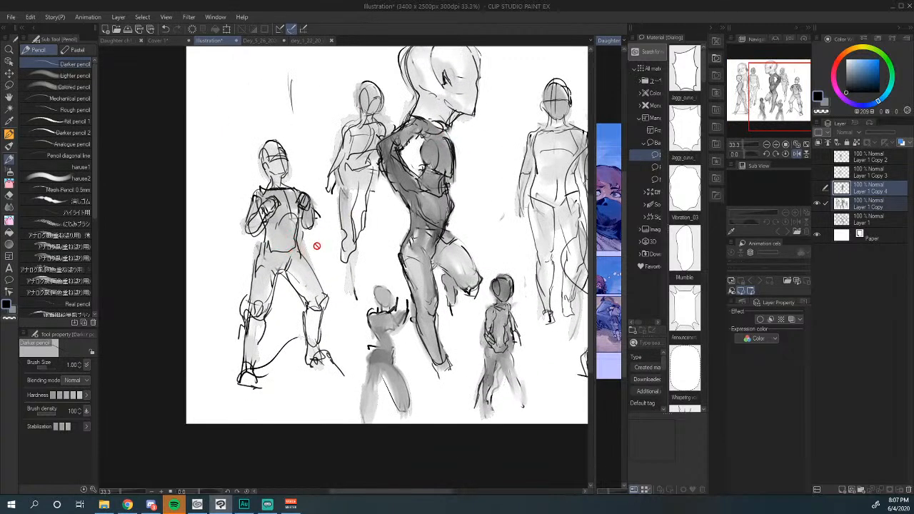
left_click_drag(400, 272, 384, 291)
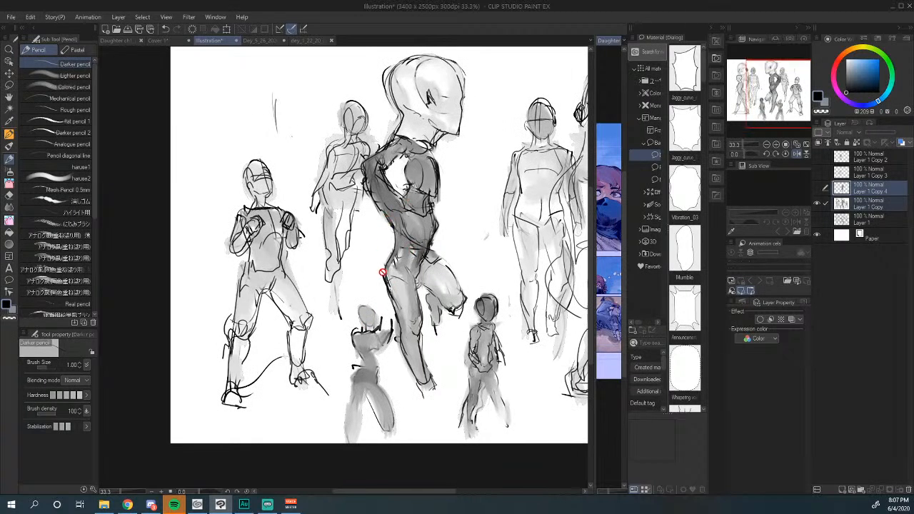
left_click_drag(307, 257, 337, 236)
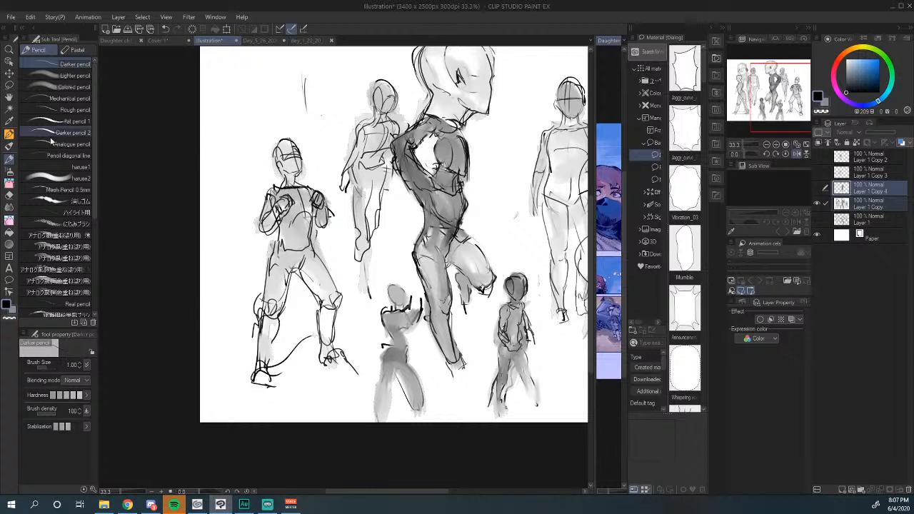
Step: Erase the stray lines around the fists-up figure's feet on Layer 1 Copy with the Softer eraser
left_click(9, 193)
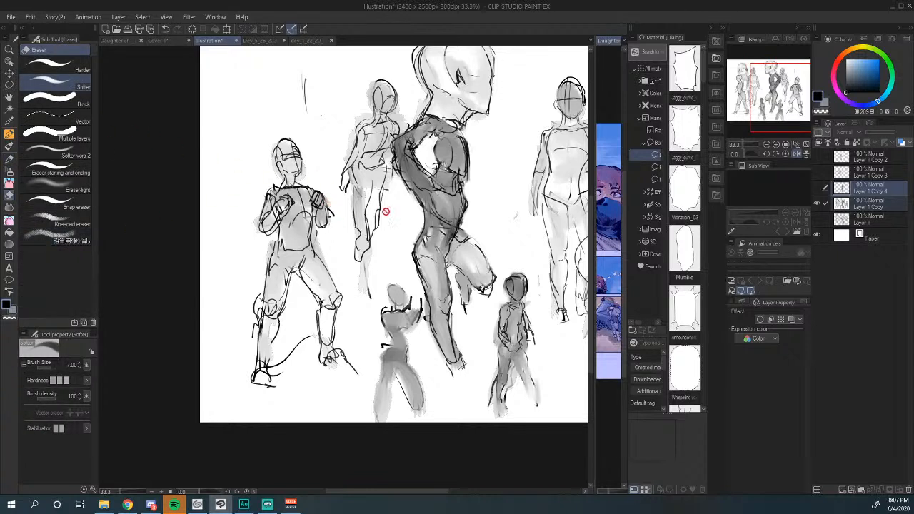
left_click(865, 204)
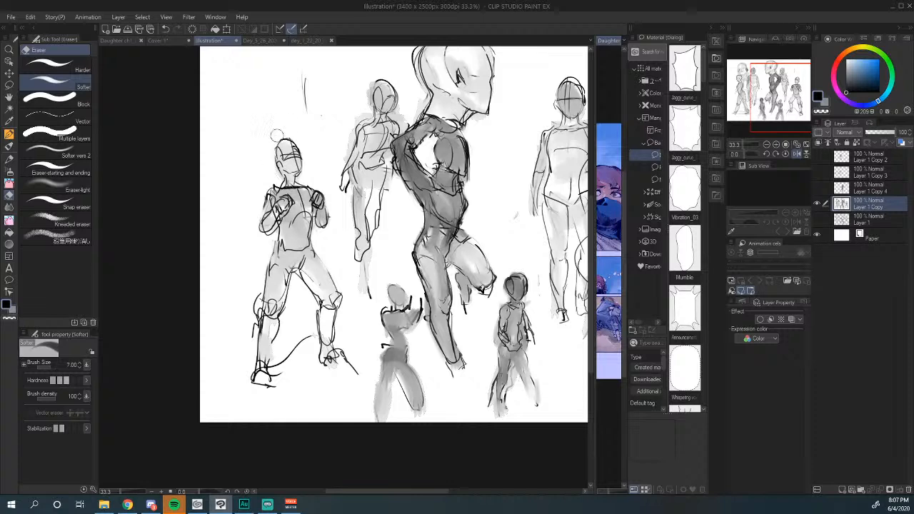
scroll(307, 93, "down", 2)
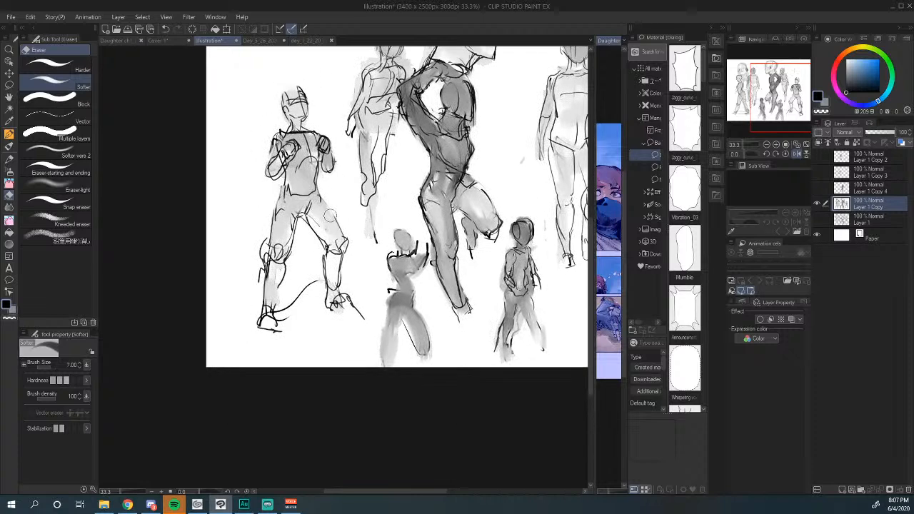
left_click_drag(286, 306, 296, 312)
mouse_move(350, 288)
left_mouse_down()
mouse_move(361, 325)
mouse_move(334, 368)
left_mouse_up()
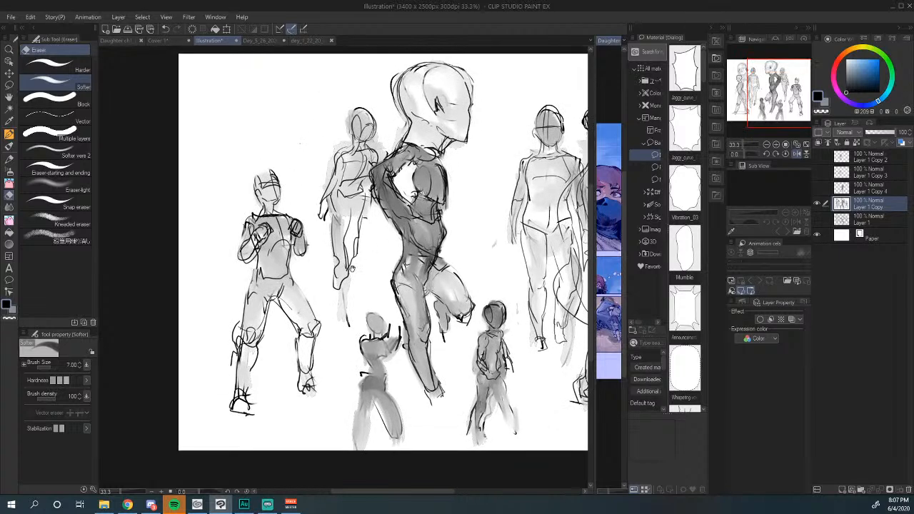
Step: Redraw the hip and leg contours of the standing figure behind the large profile figure with the Darker pencil
left_click(9, 158)
left_click_drag(344, 205, 364, 185)
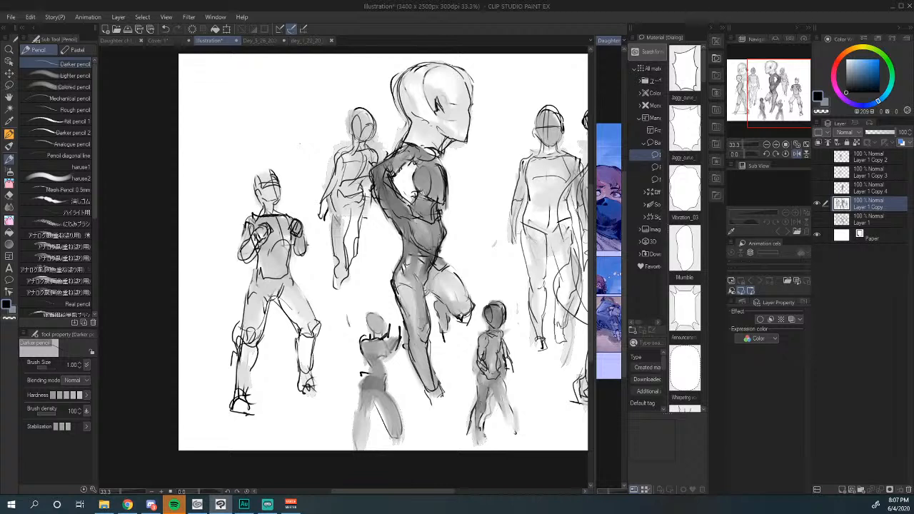
mouse_move(334, 212)
left_mouse_down()
mouse_move(347, 208)
mouse_move(336, 208)
left_mouse_up()
mouse_move(335, 240)
left_mouse_down()
mouse_move(330, 214)
mouse_move(346, 283)
left_mouse_up()
left_click_drag(343, 266, 342, 283)
left_click_drag(348, 275, 349, 302)
left_click_drag(360, 211, 360, 282)
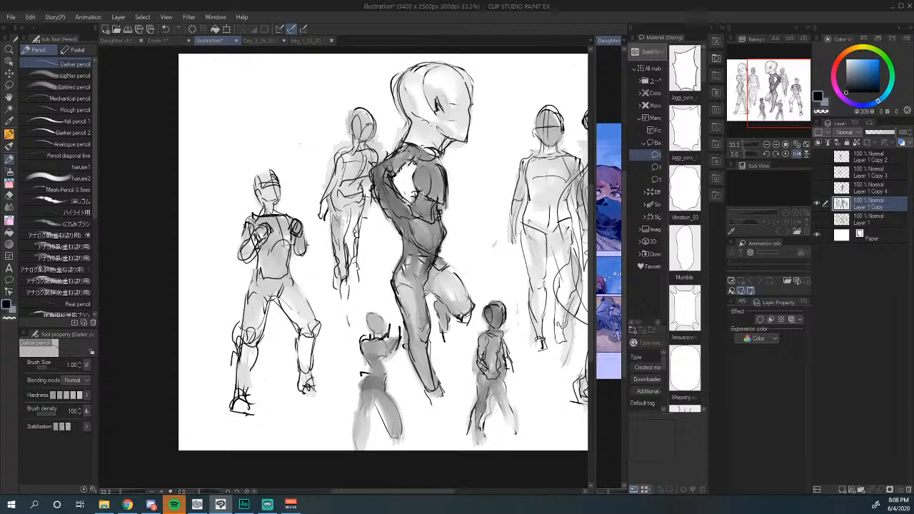
mouse_move(474, 219)
left_mouse_down()
mouse_move(374, 265)
mouse_move(388, 233)
left_mouse_up()
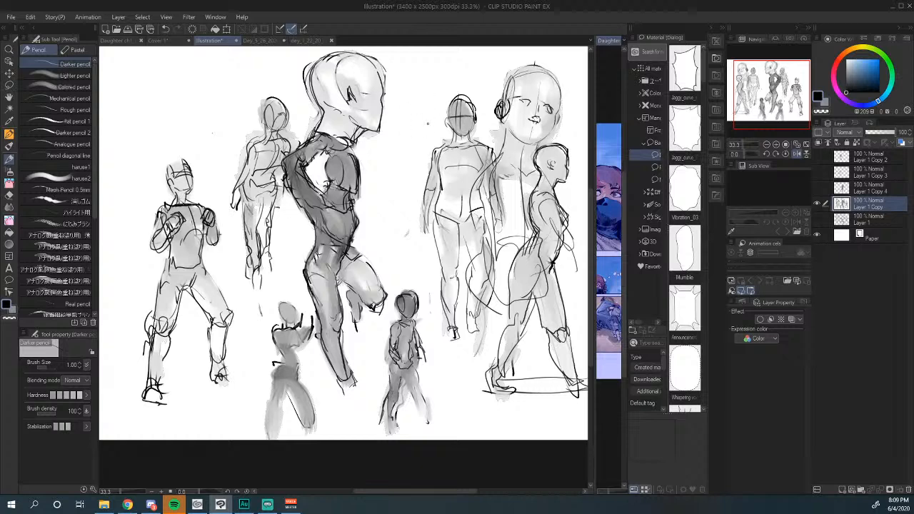
left_click_drag(330, 173, 332, 192)
left_click_drag(382, 214, 395, 179)
left_click_drag(373, 188, 261, 241)
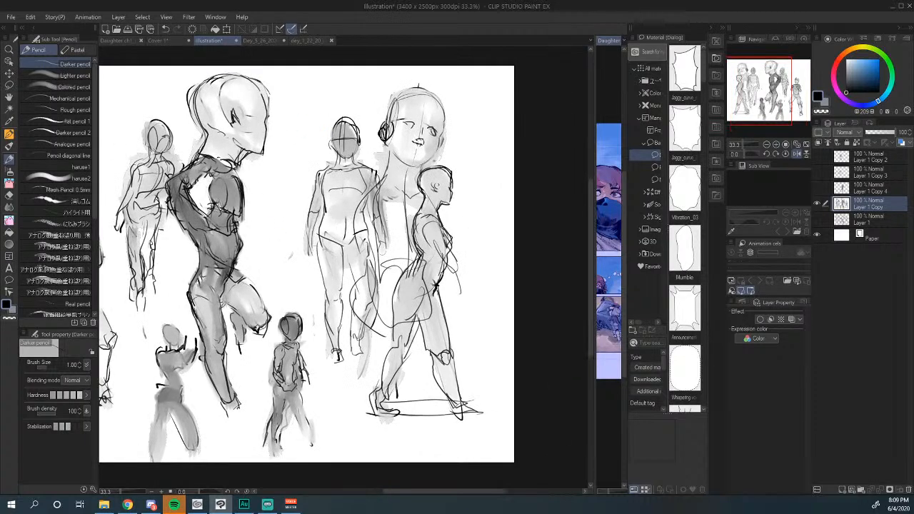
key("h")
key("h")
Step: Switch to the Dey_5_26_2020 painting, show Layer 10 Copy and lower its opacity to 57%
left_click(266, 41)
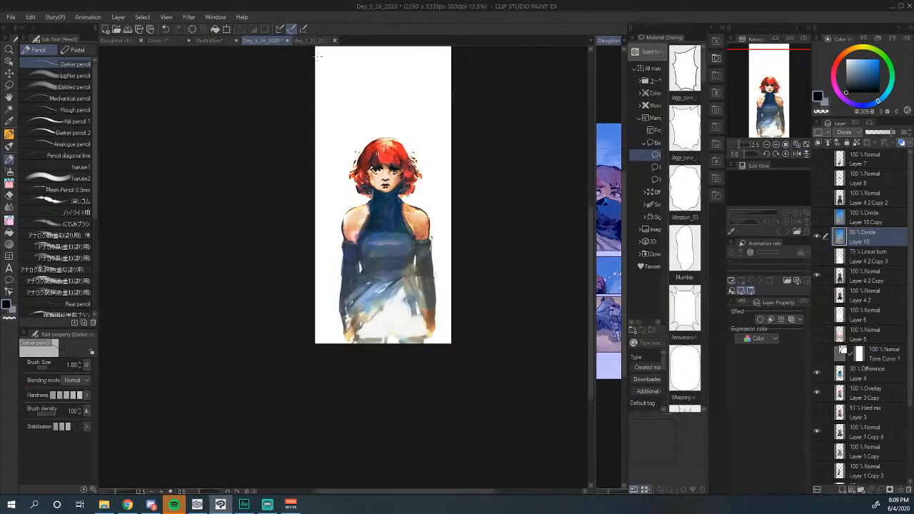
mouse_move(415, 157)
left_mouse_down()
mouse_move(398, 227)
mouse_move(404, 214)
left_mouse_up()
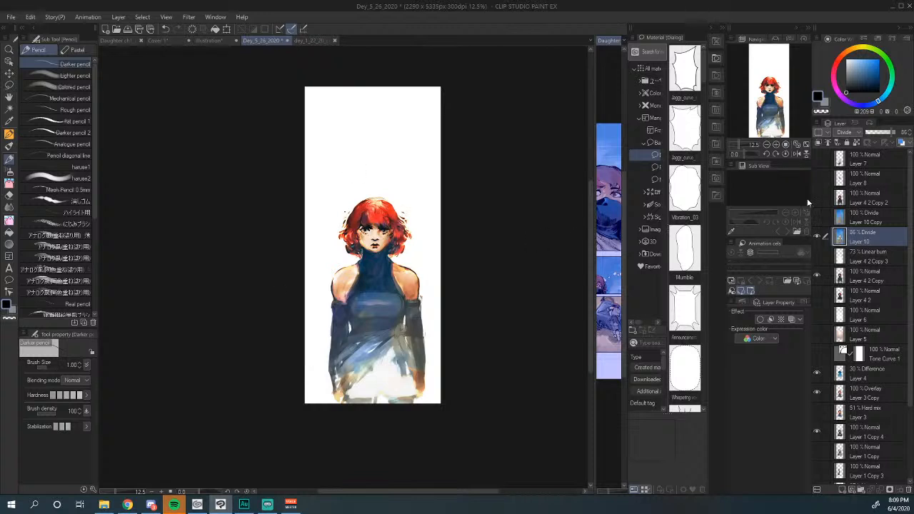
left_click(862, 222)
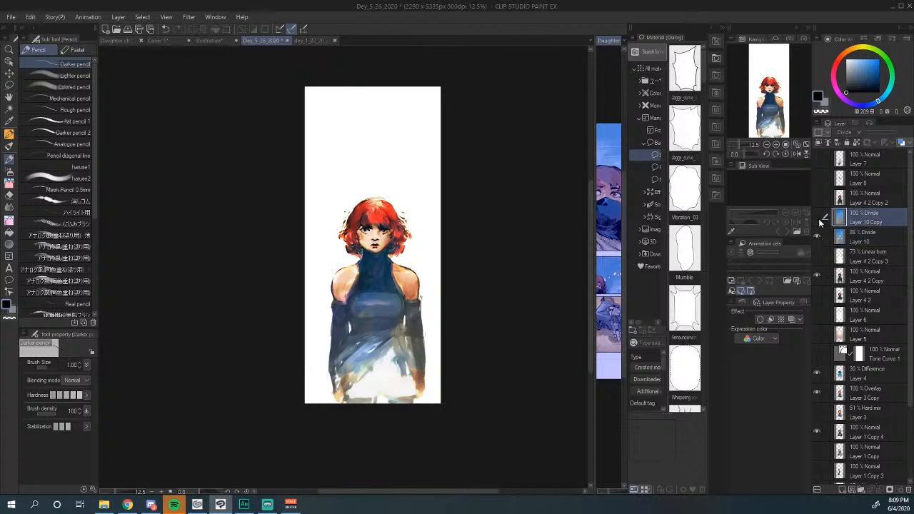
left_click(817, 218)
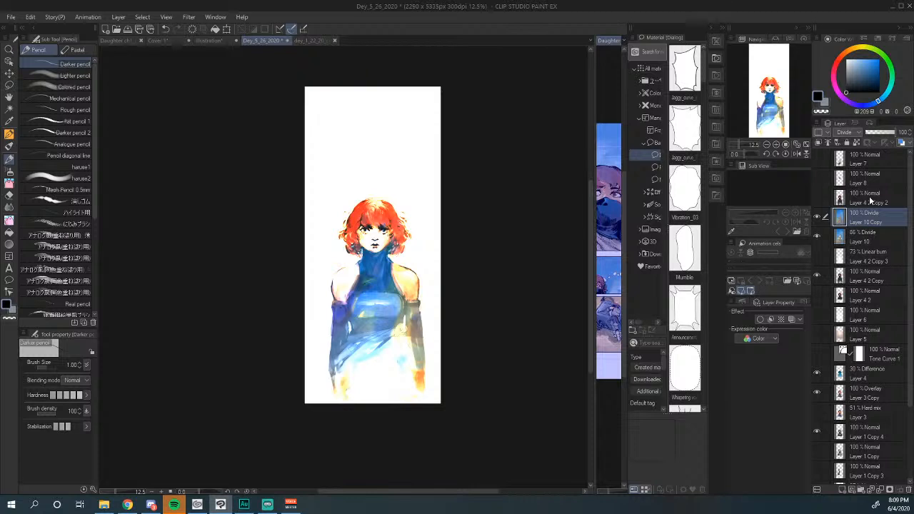
left_click(885, 133)
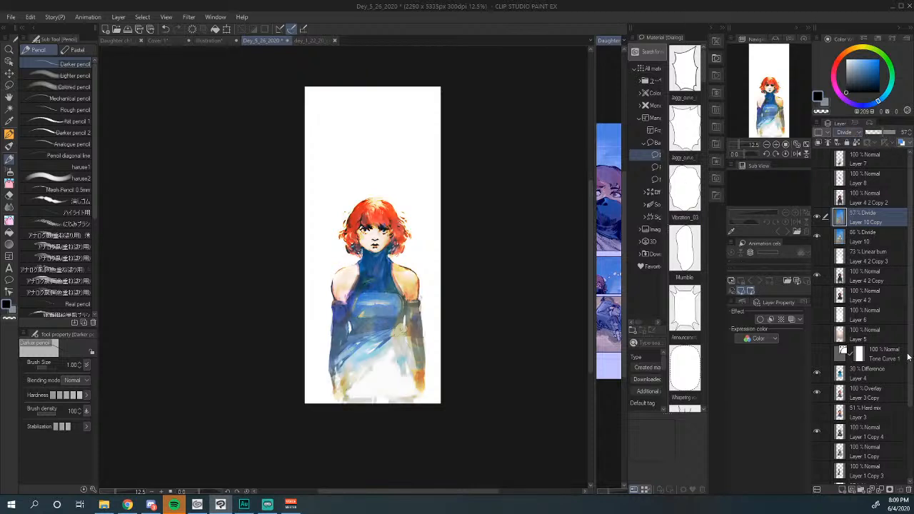
Step: Compare the painting with Layer 4 2 Copy 3 shown and hidden
left_click(818, 256)
left_click(818, 256)
left_click(869, 281)
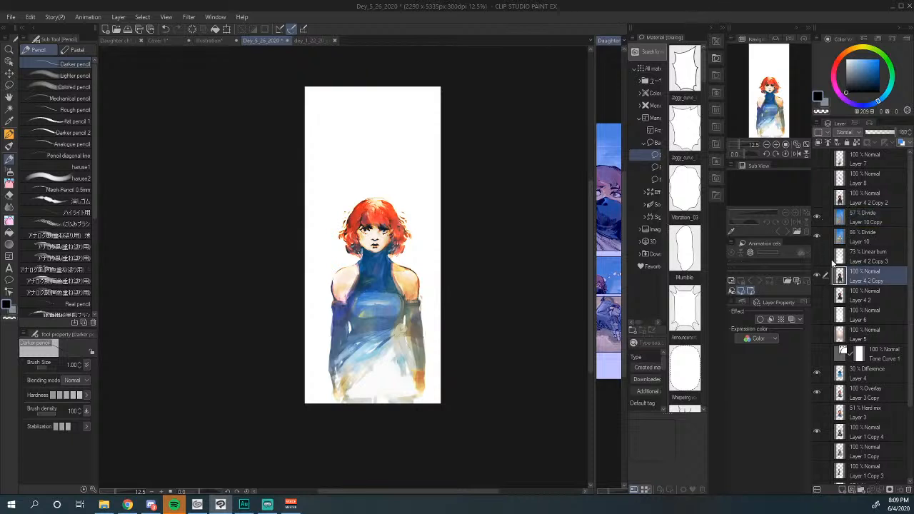
left_click(817, 256)
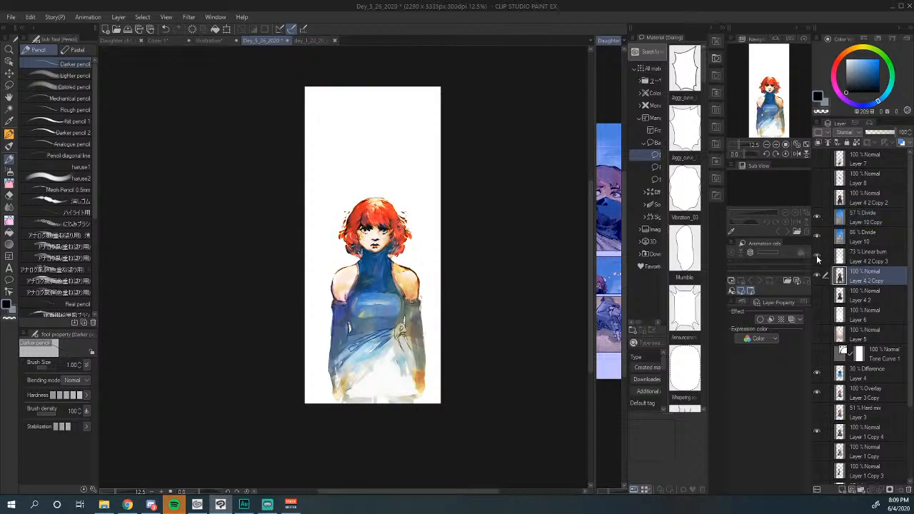
left_click(868, 258)
Step: Duplicate Layer 4 2 Copy, apply the line extraction effect to the duplicate and move it above Layer 4 2 Copy 3
mouse_move(869, 262)
left_mouse_down()
mouse_move(858, 475)
mouse_move(863, 232)
mouse_move(861, 389)
mouse_move(845, 493)
left_mouse_up()
left_click(870, 263)
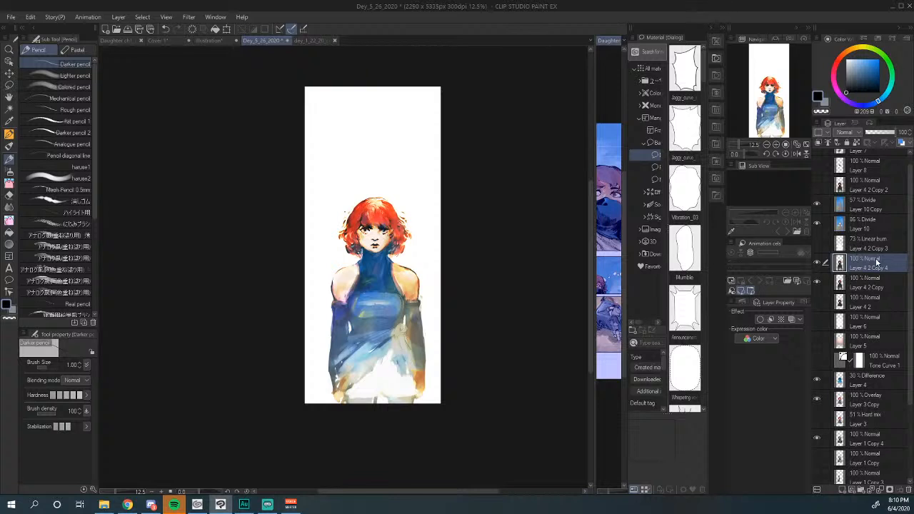
left_click(770, 321)
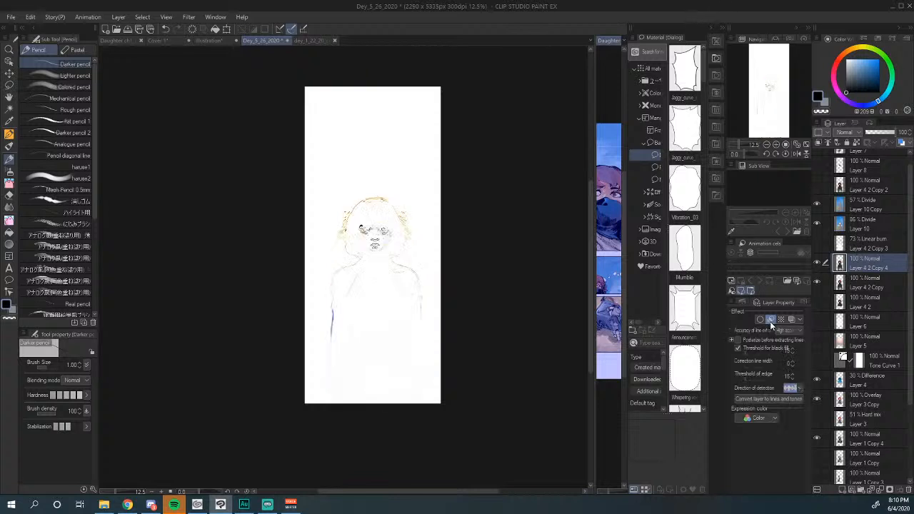
left_click_drag(866, 266, 870, 238)
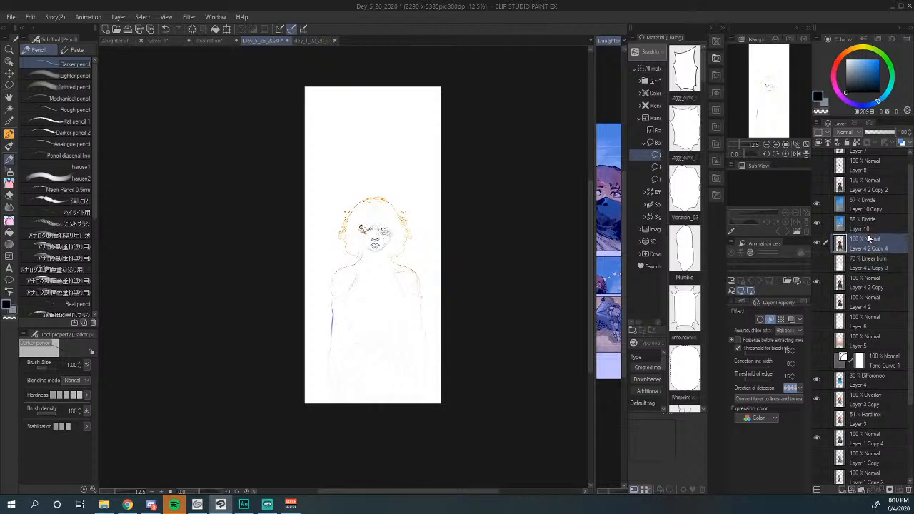
Step: Set the extracted-line layer's blending mode to Linear burn and move it above Layer 10 Copy
left_click(846, 133)
left_click(844, 161)
scroll(846, 134, "down", 2)
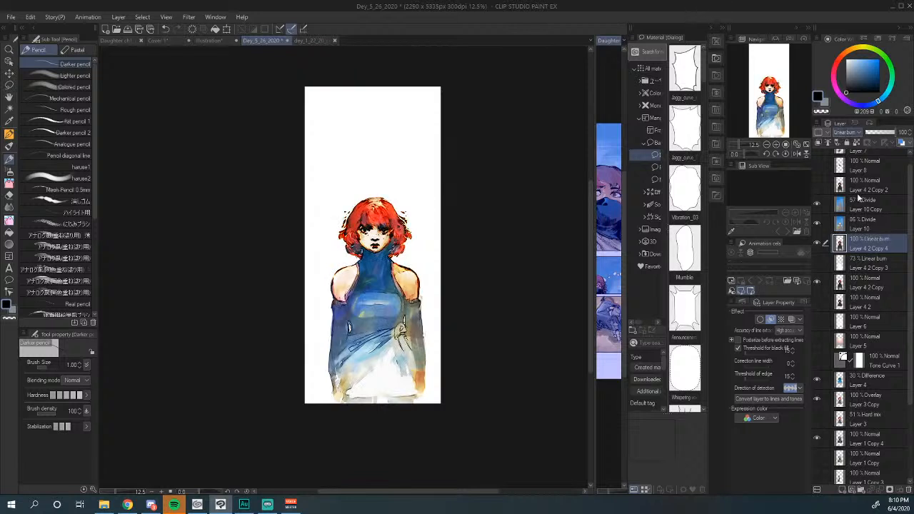
left_click_drag(867, 247, 862, 201)
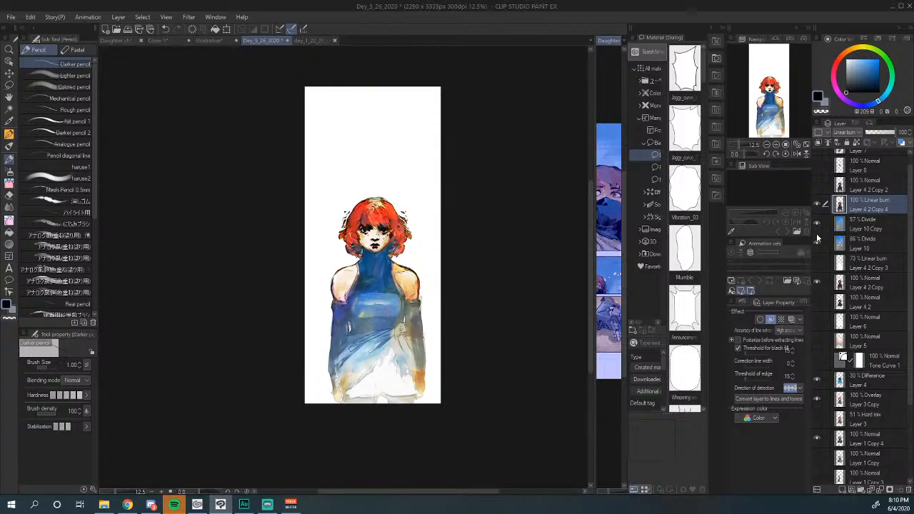
Step: Set Layer 10 Copy's opacity to 59% and inspect the figure up close
left_click(870, 230)
mouse_move(882, 133)
left_mouse_down()
mouse_move(891, 133)
mouse_move(881, 135)
left_mouse_up()
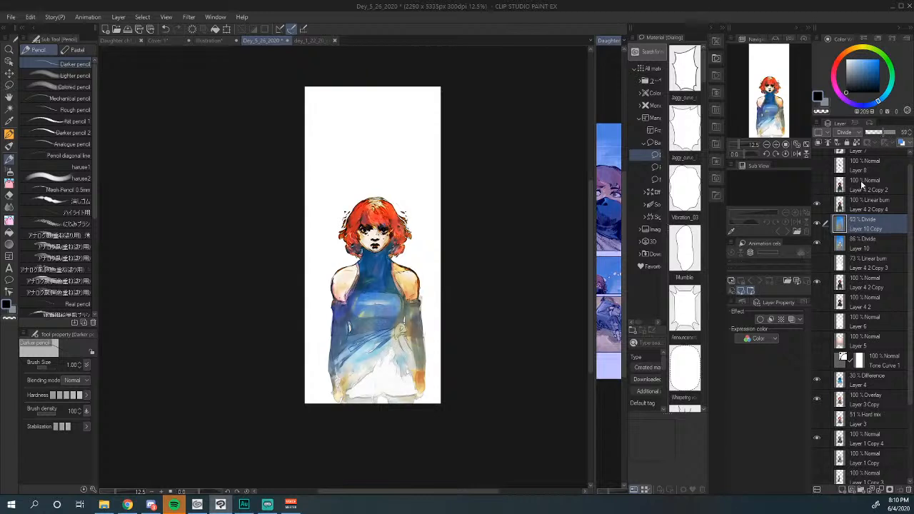
scroll(406, 255, "up", 4)
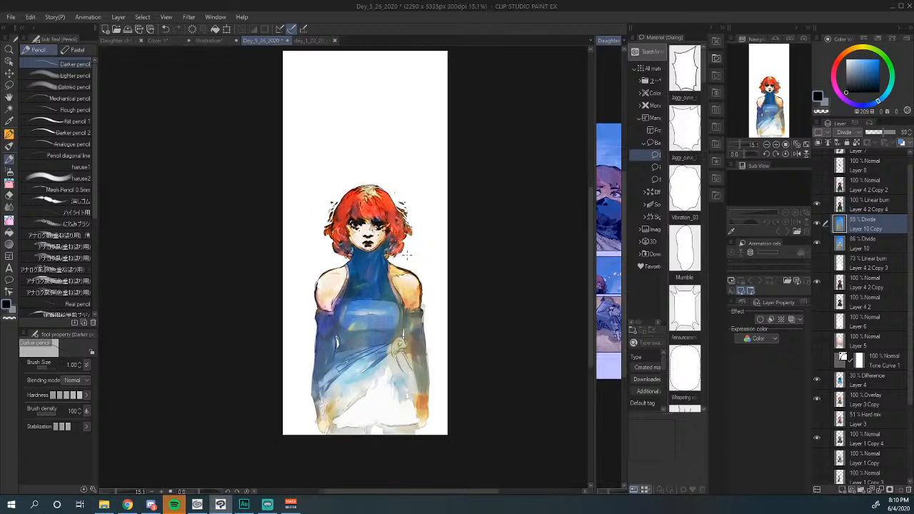
scroll(405, 255, "down", 1)
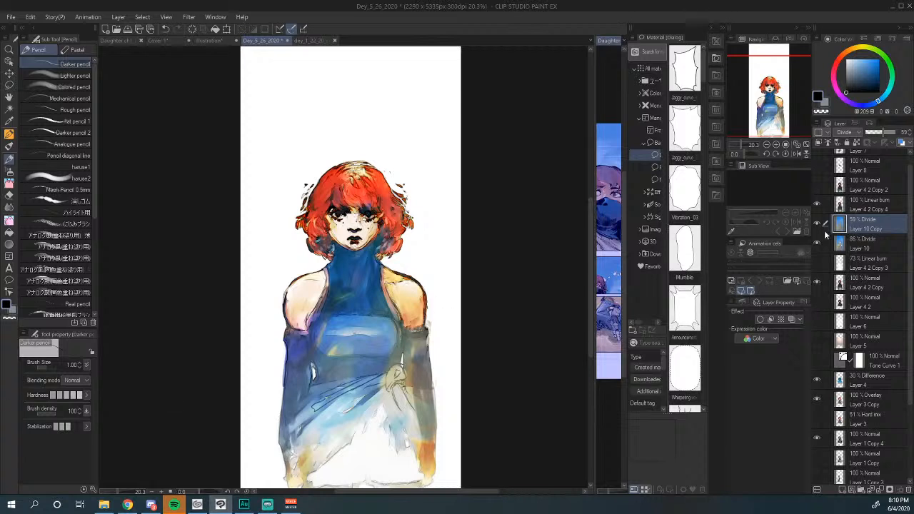
Step: Compare the painting with and without the extracted-line layer, and lower that layer's opacity to 62%
left_click(817, 205)
left_click(816, 205)
left_click(816, 205)
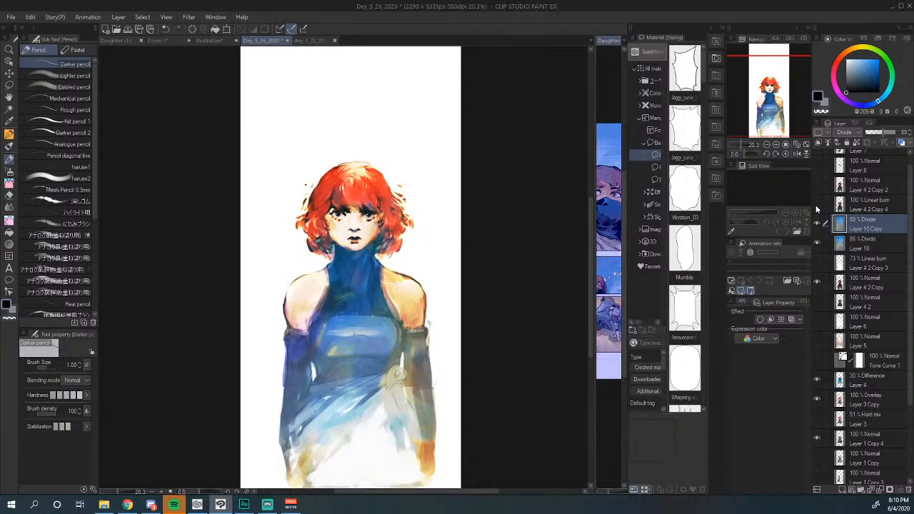
left_click(816, 205)
left_click(816, 204)
left_click(816, 204)
left_click(866, 208)
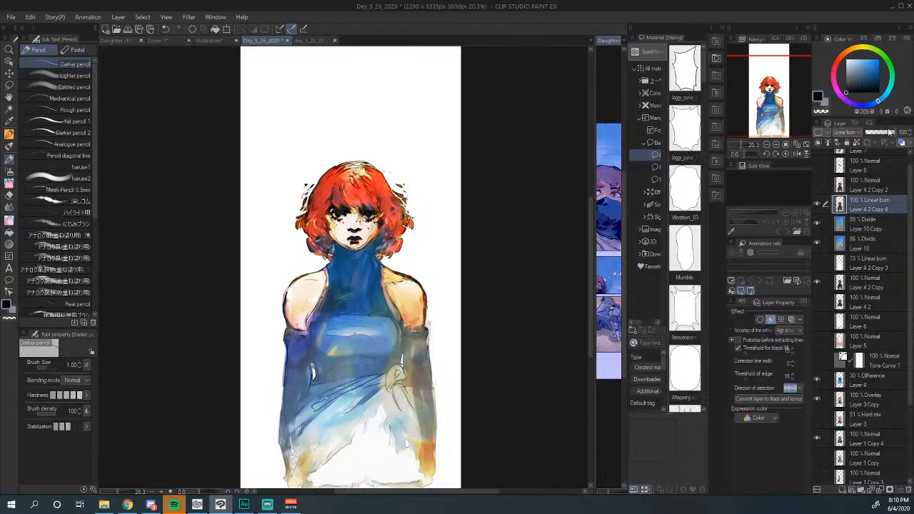
left_click_drag(890, 133, 886, 134)
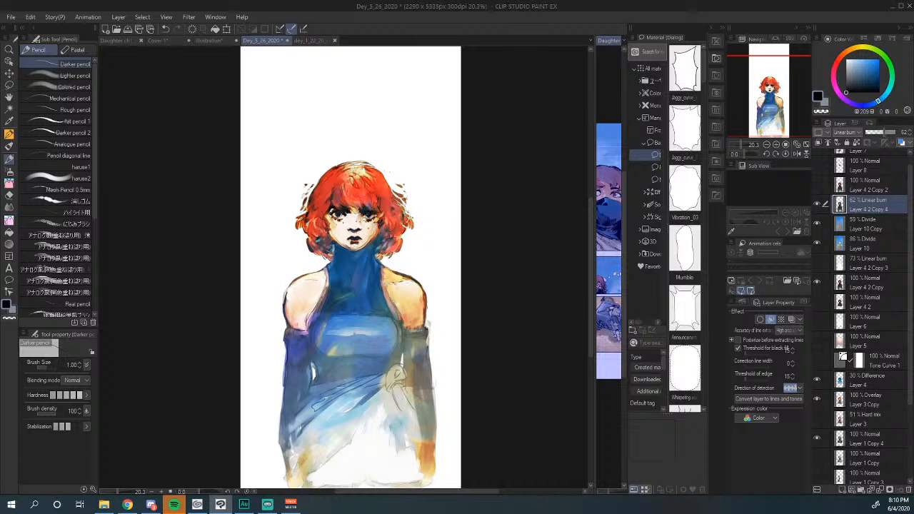
scroll(350, 264, "down", 3)
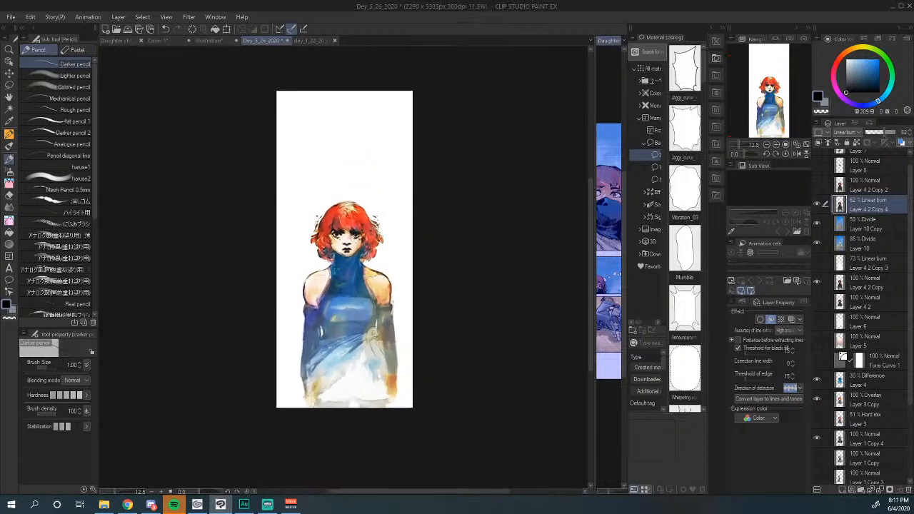
scroll(336, 271, "up", 2)
scroll(336, 271, "down", 2)
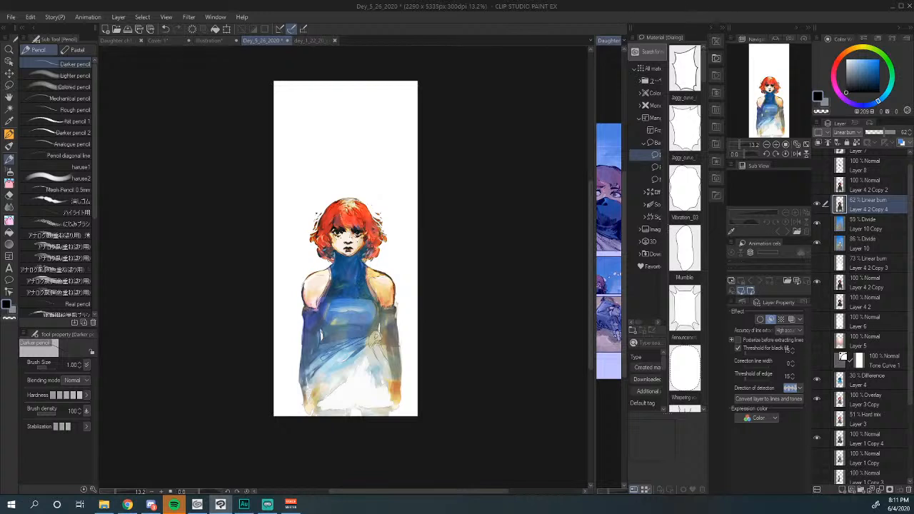
scroll(338, 173, "down", 1)
scroll(338, 173, "up", 1)
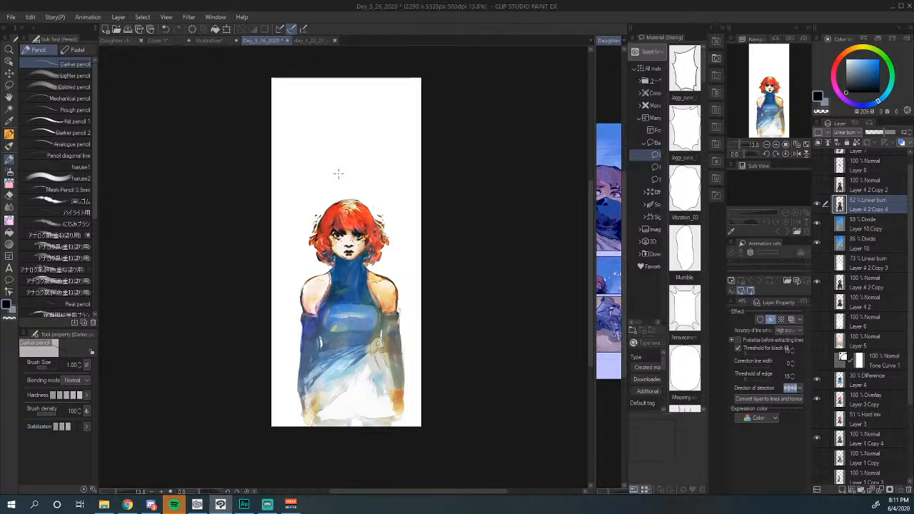
scroll(338, 173, "up", 2)
scroll(338, 173, "down", 3)
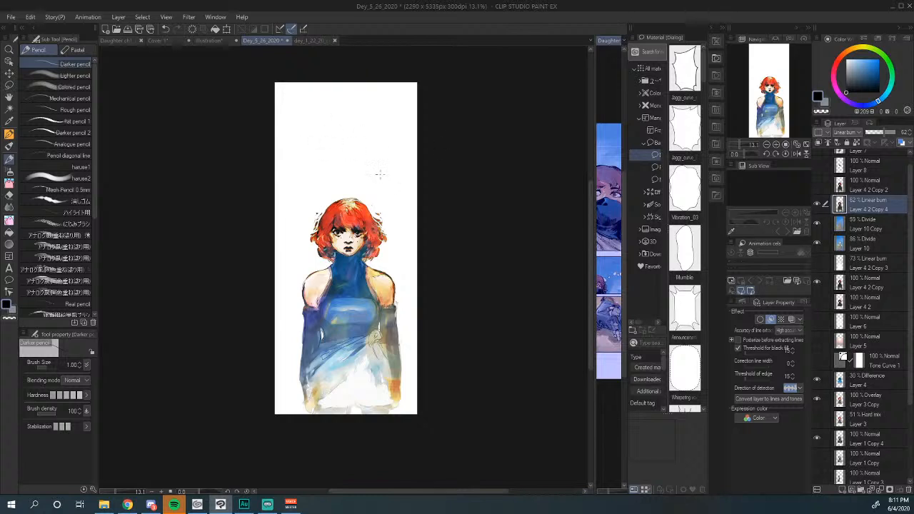
Step: Duplicate Layer 10 Copy and set the duplicate's blending mode to Darken
left_click(869, 230)
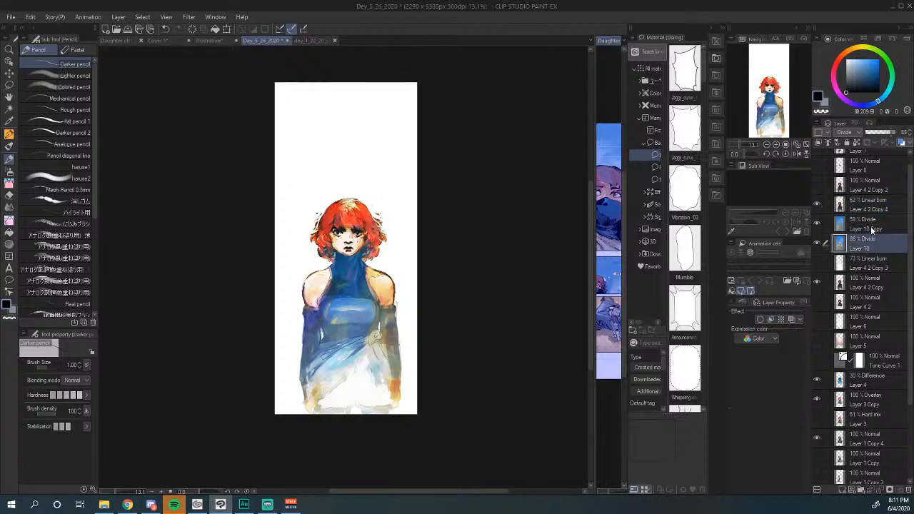
left_click_drag(872, 226, 844, 493)
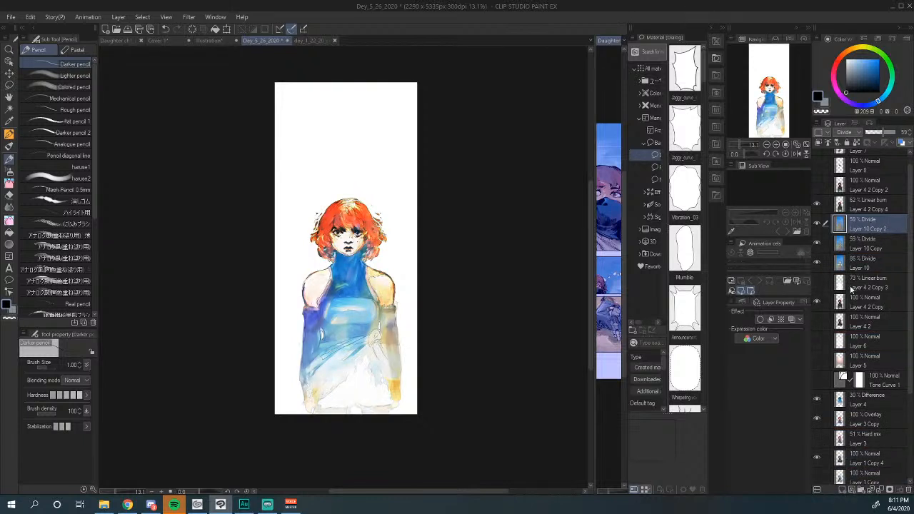
left_click(842, 134)
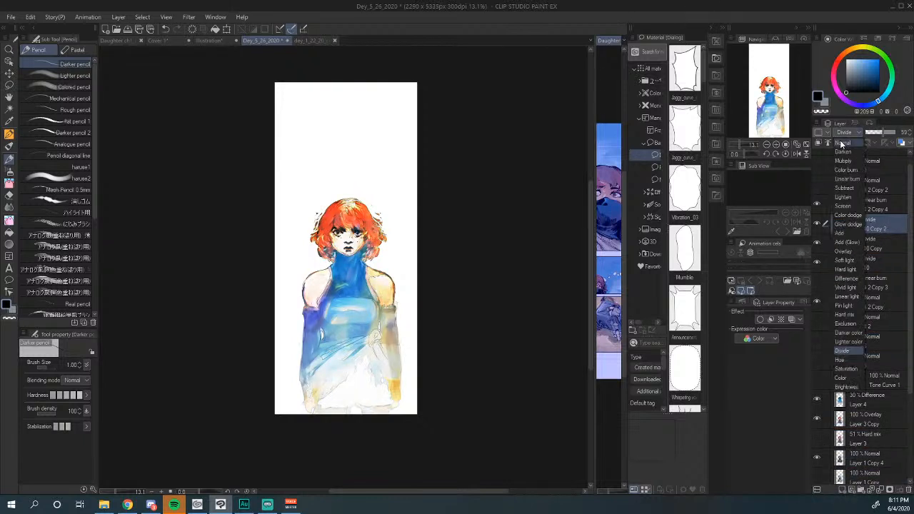
left_click(842, 153)
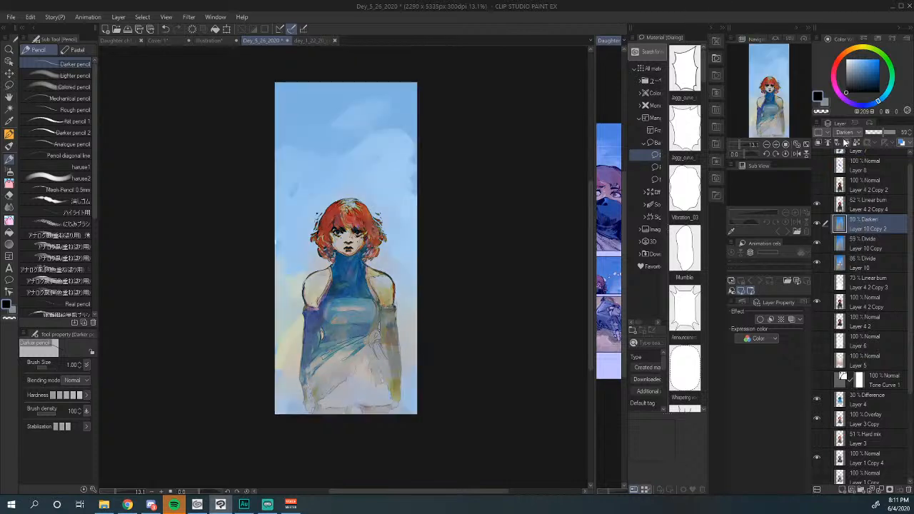
Step: Try a range of blending modes on Layer 10 Copy 2, including Multiply, Screen, Hard light, Exclusion, Saturation and Brightness
scroll(846, 136, "up", 1)
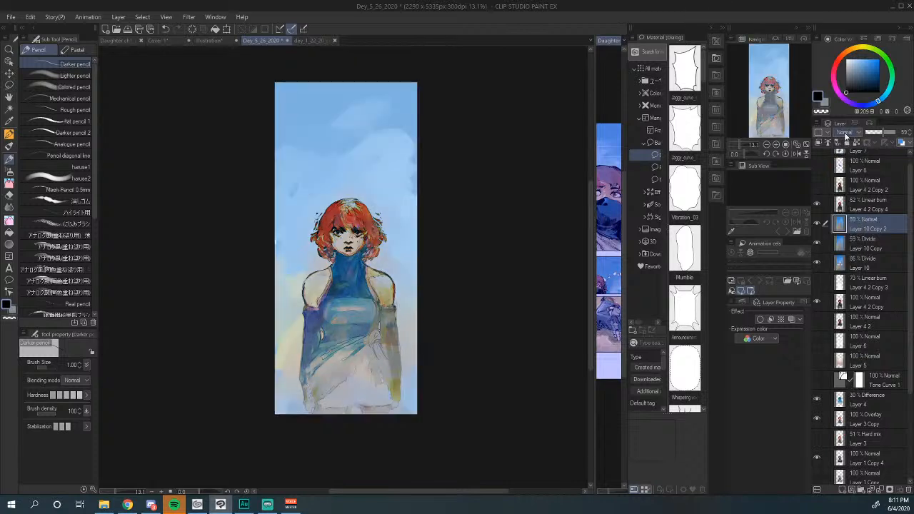
scroll(846, 135, "down", 5)
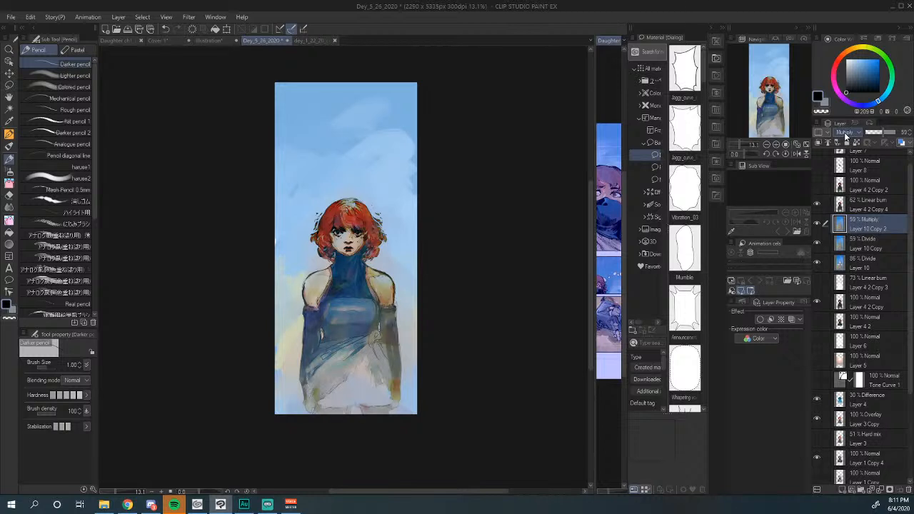
scroll(846, 136, "down", 3)
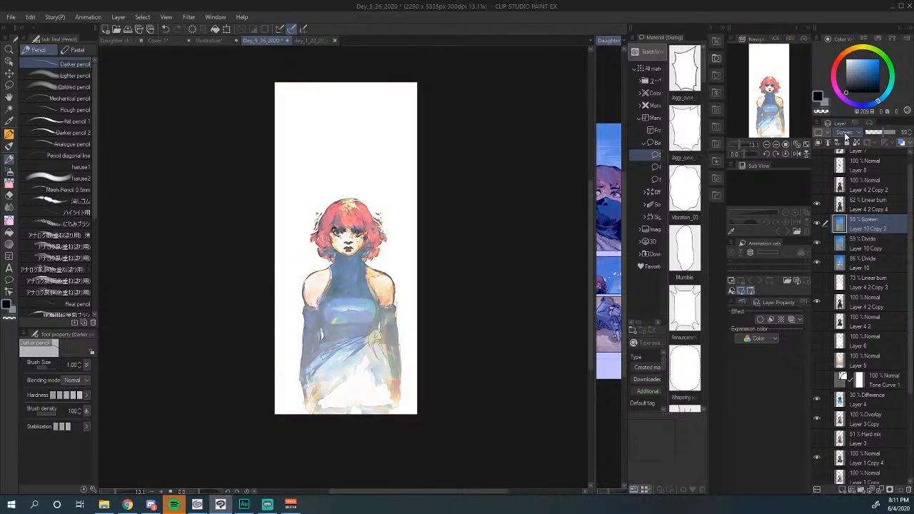
scroll(846, 135, "down", 7)
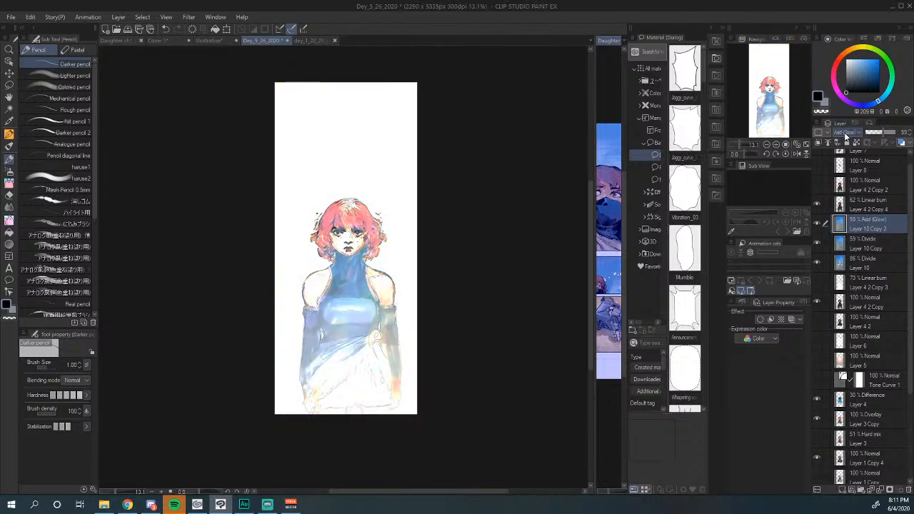
scroll(846, 136, "down", 1)
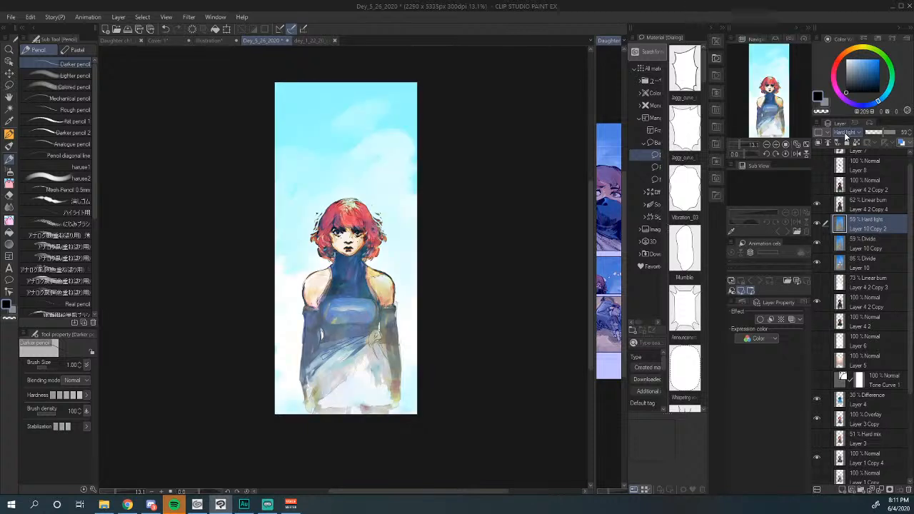
scroll(845, 136, "down", 2)
scroll(846, 135, "up", 4)
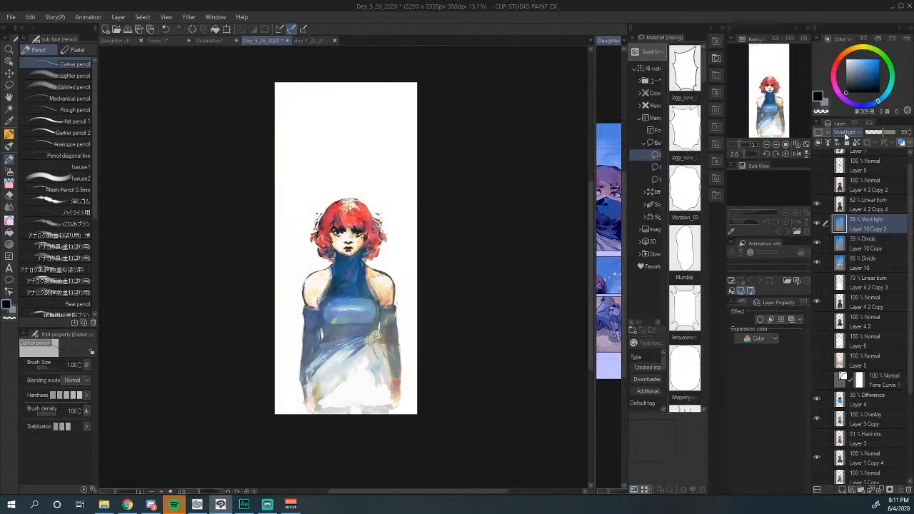
scroll(846, 136, "down", 2)
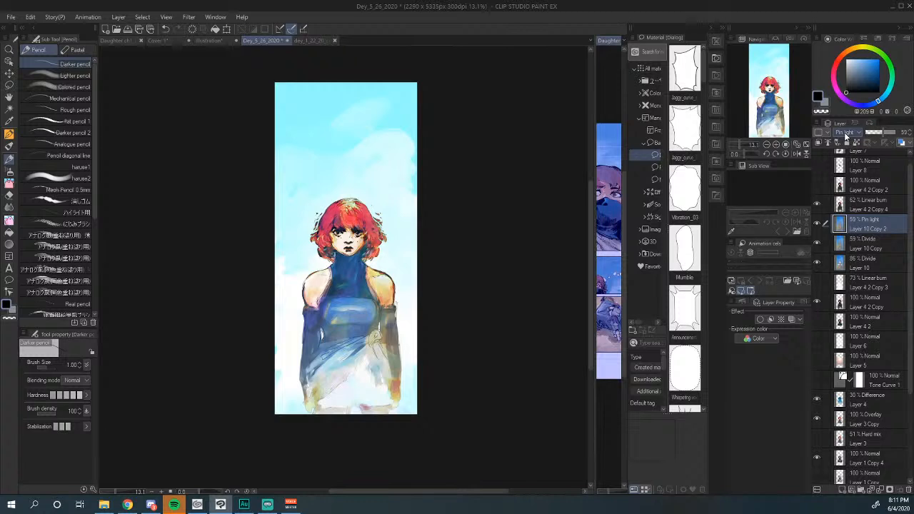
scroll(846, 136, "down", 3)
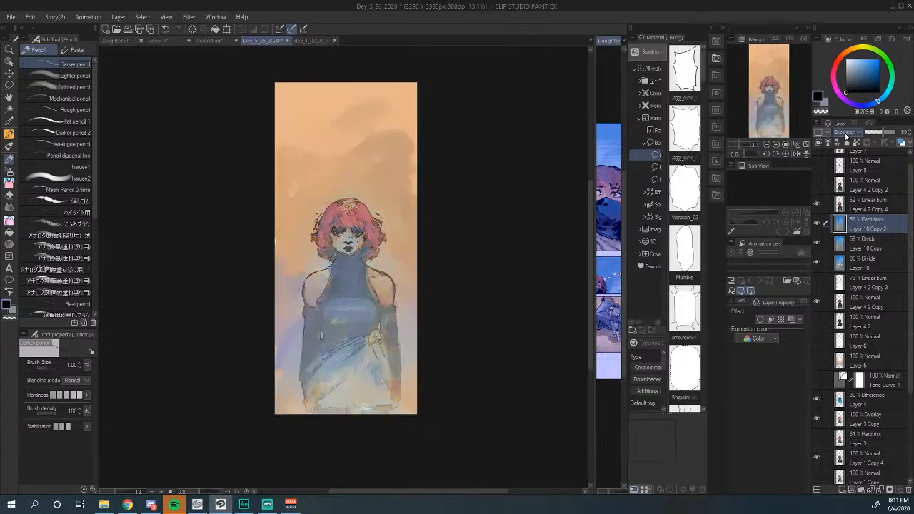
scroll(846, 136, "down", 1)
scroll(846, 136, "up", 1)
scroll(846, 136, "up", 6)
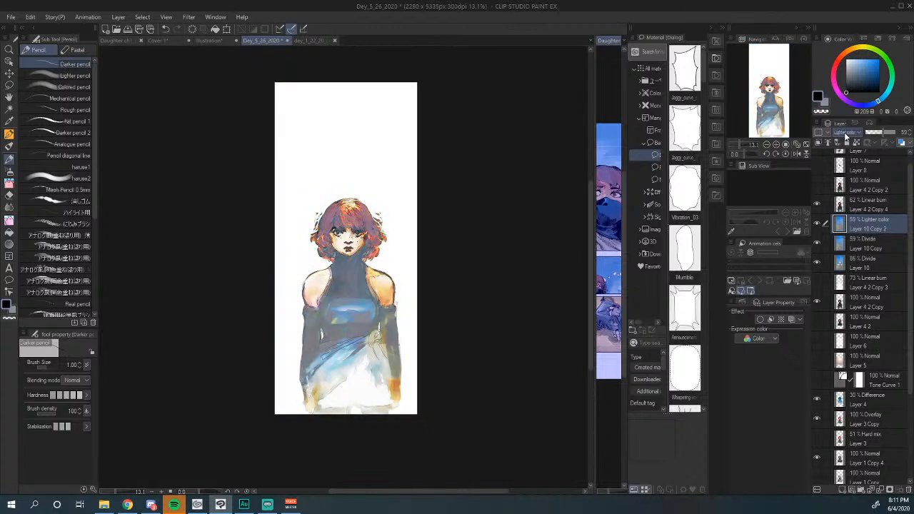
scroll(846, 136, "down", 10)
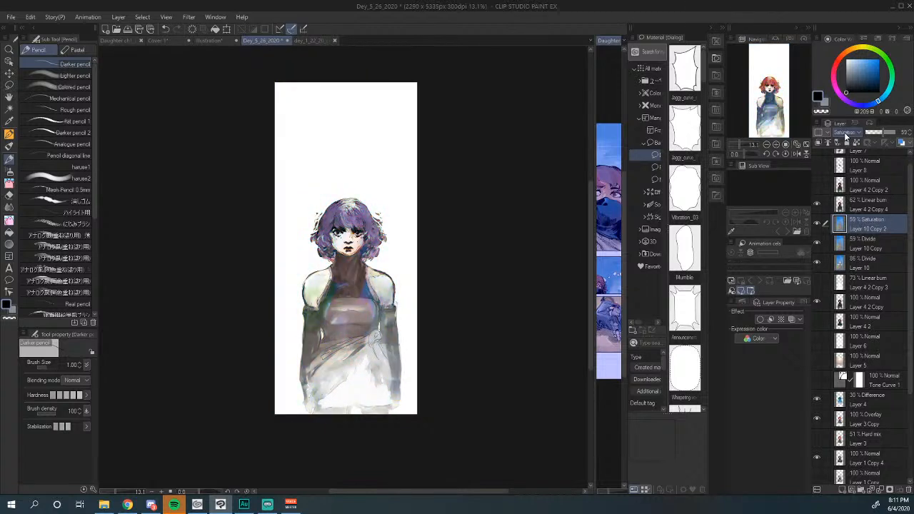
scroll(846, 136, "down", 2)
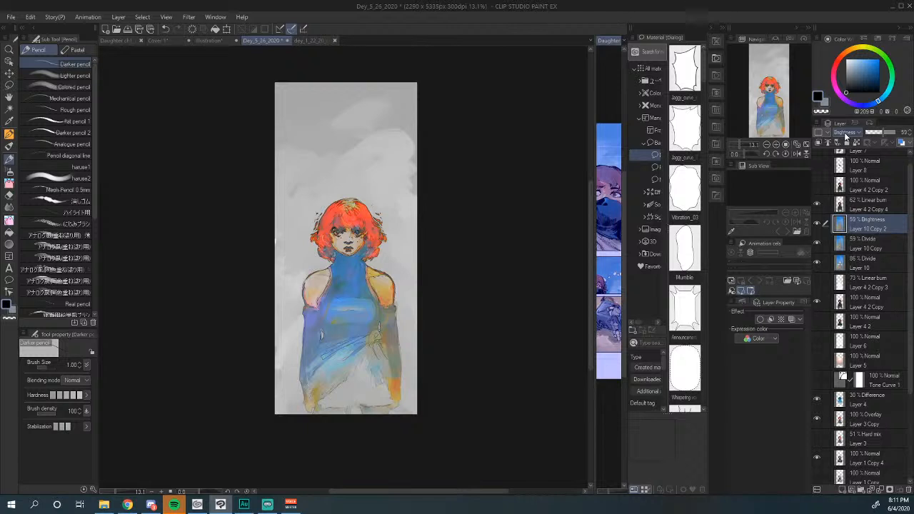
Step: Return Layer 10 Copy 2's blending mode to Normal and hide the layer
scroll(846, 135, "up", 20)
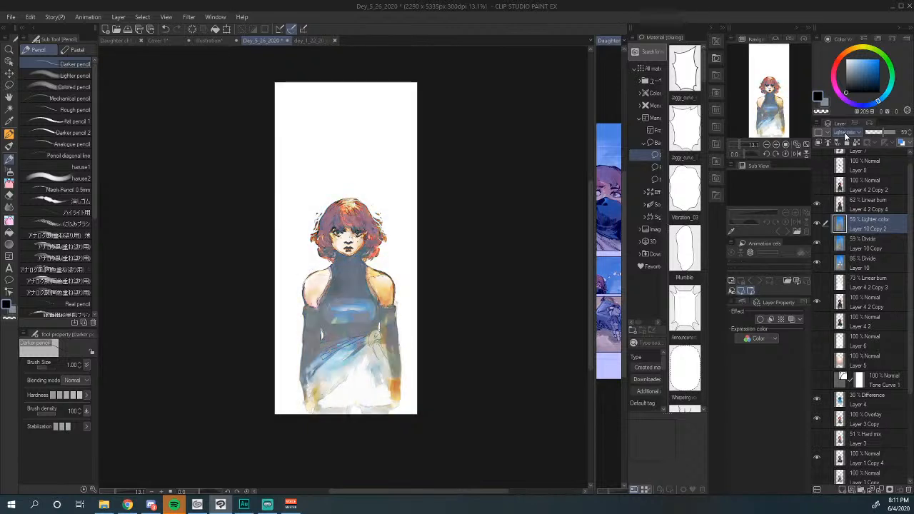
scroll(847, 136, "down", 2)
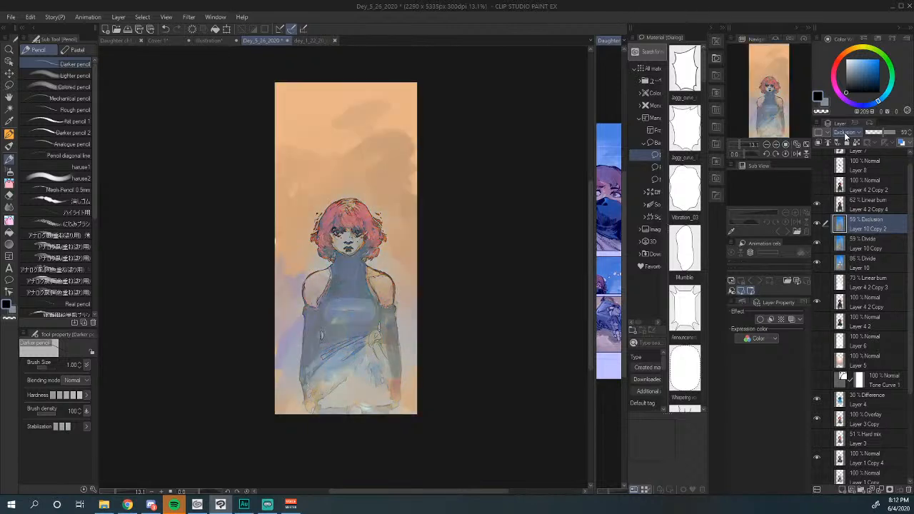
scroll(847, 136, "up", 8)
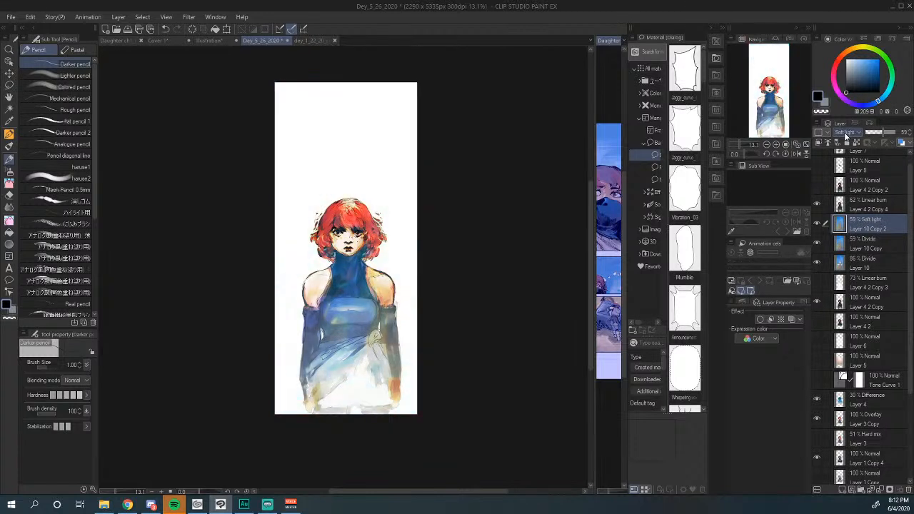
scroll(847, 137, "up", 8)
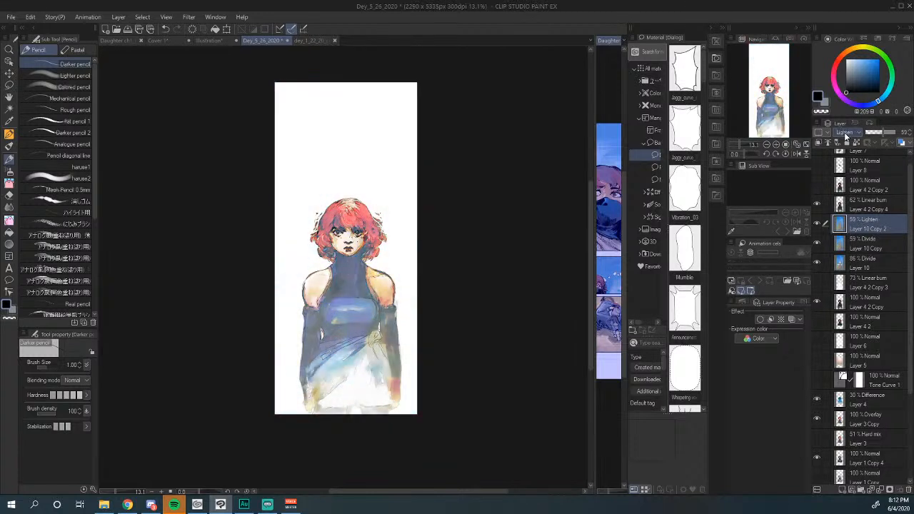
scroll(847, 137, "up", 7)
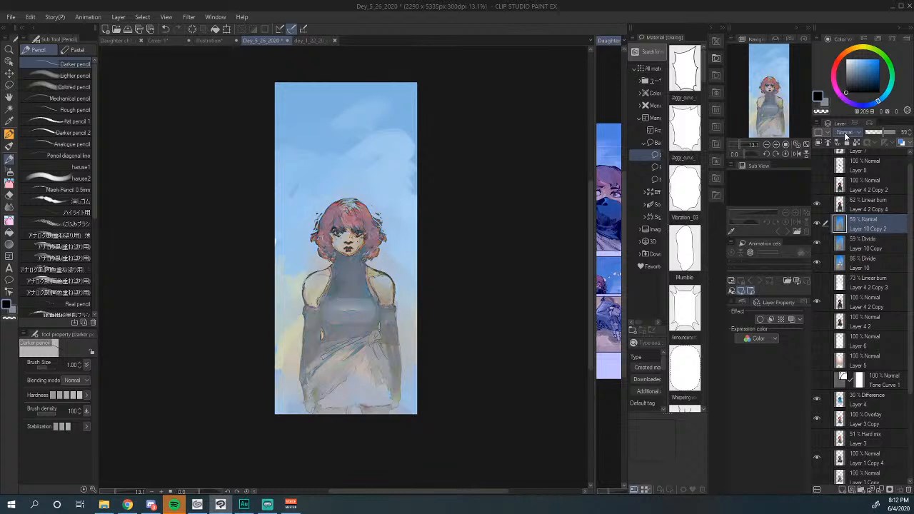
left_click(819, 225)
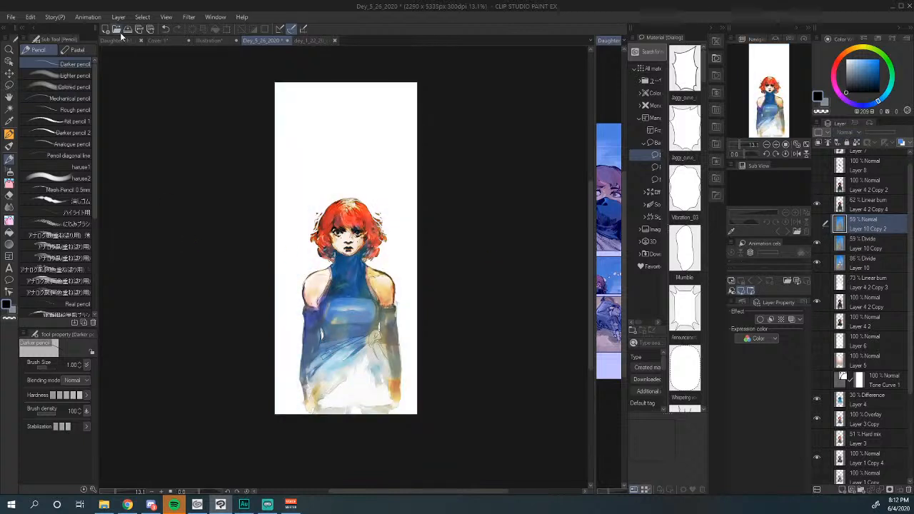
Step: Extend the canvas on both sides of the figure to a width of 6378 px, keeping its height
left_click(30, 16)
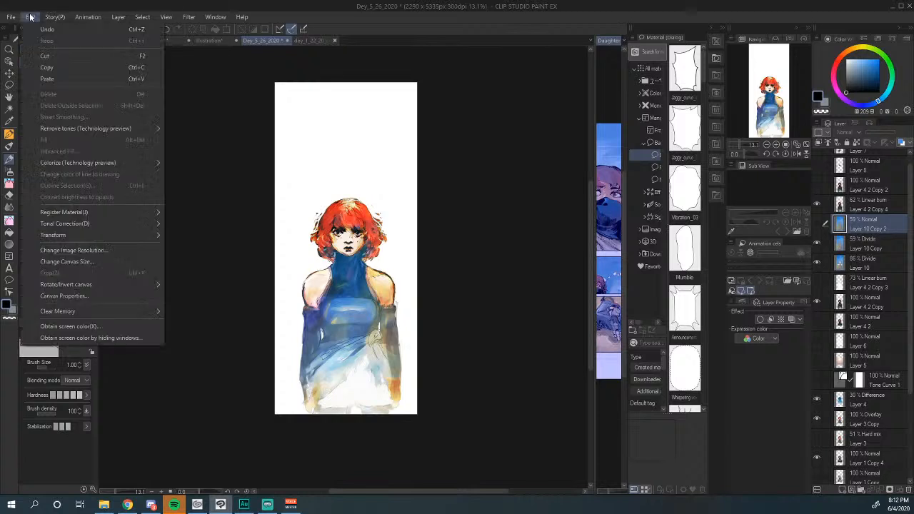
left_click(80, 263)
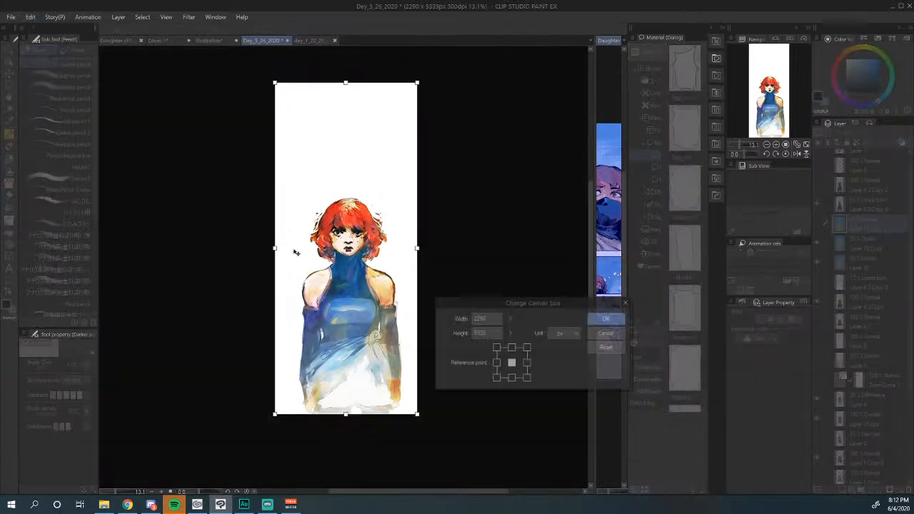
left_click_drag(275, 247, 150, 248)
left_click_drag(418, 248, 547, 248)
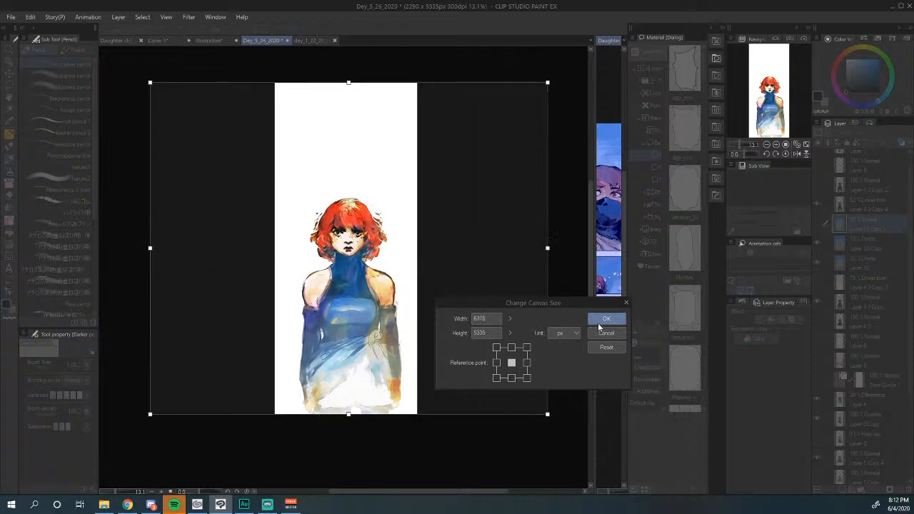
left_click(605, 321)
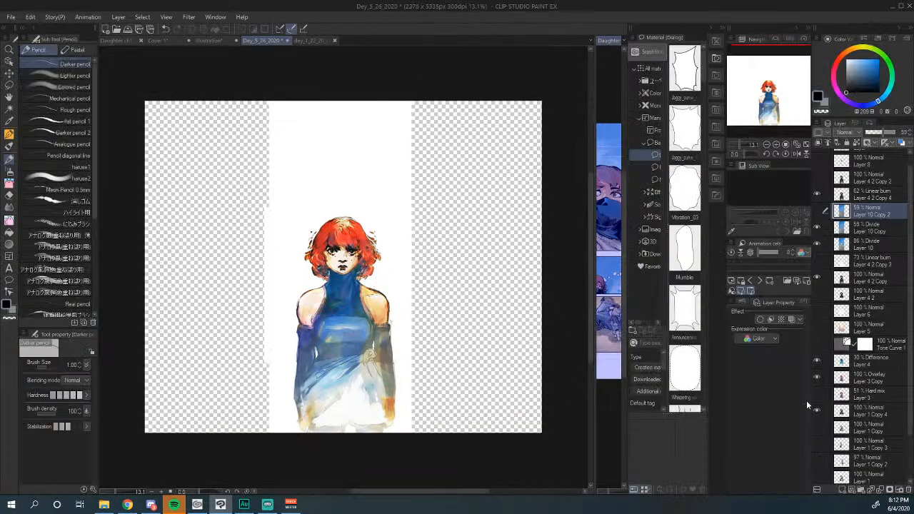
Step: Fill the empty areas on both sides of the figure with white on Layer 9
scroll(879, 411, "down", 3)
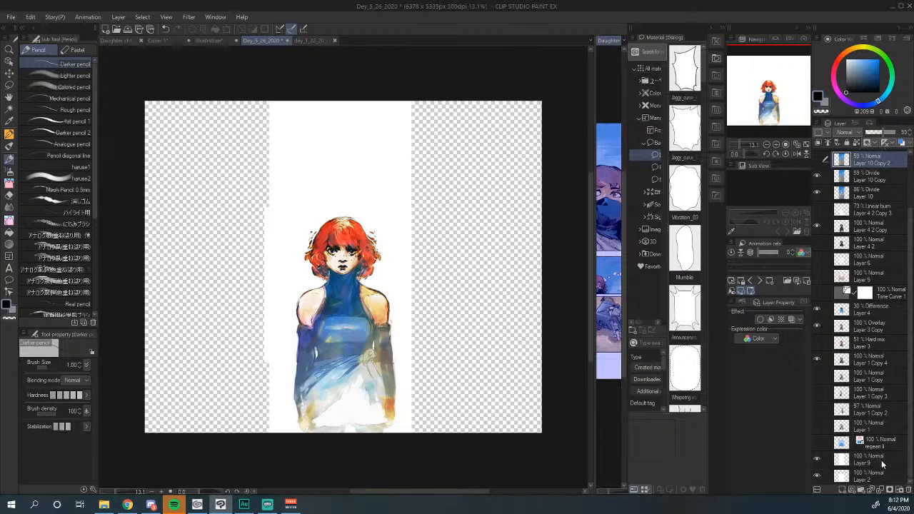
left_click(880, 463)
left_click(9, 233)
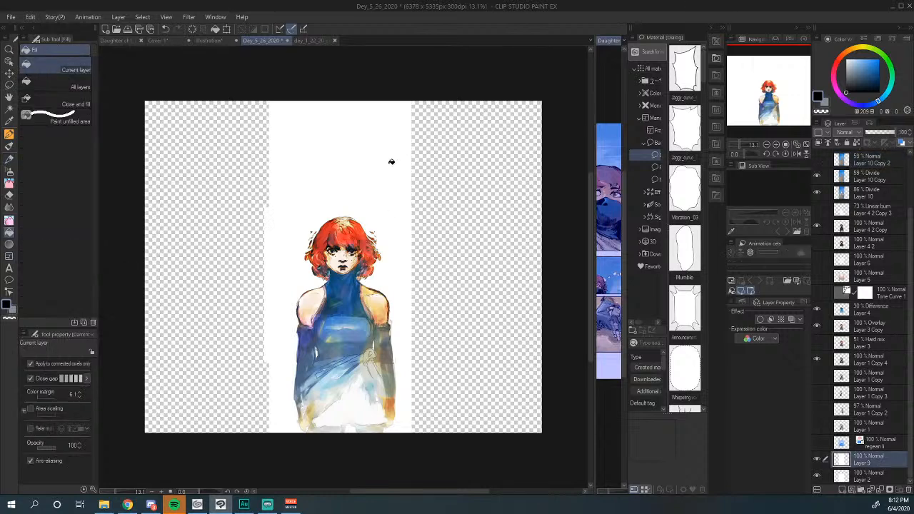
key("x")
left_click(455, 206)
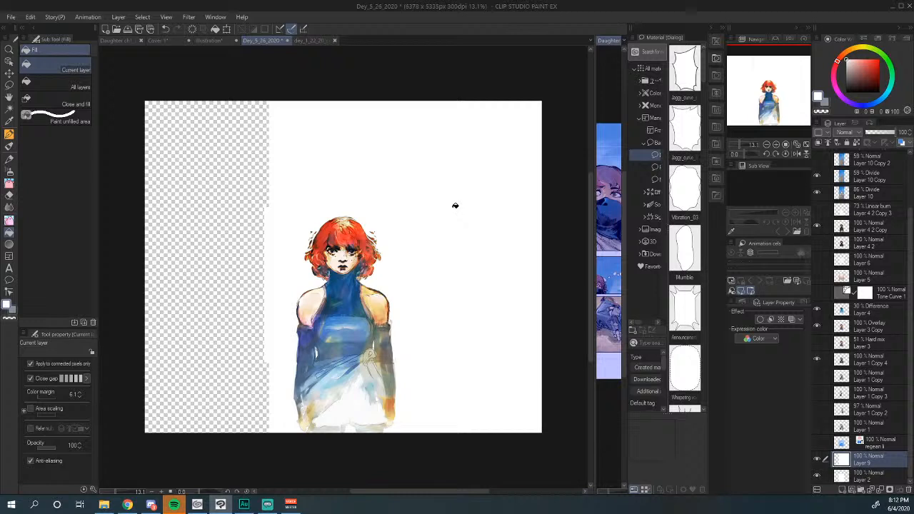
left_click(228, 204)
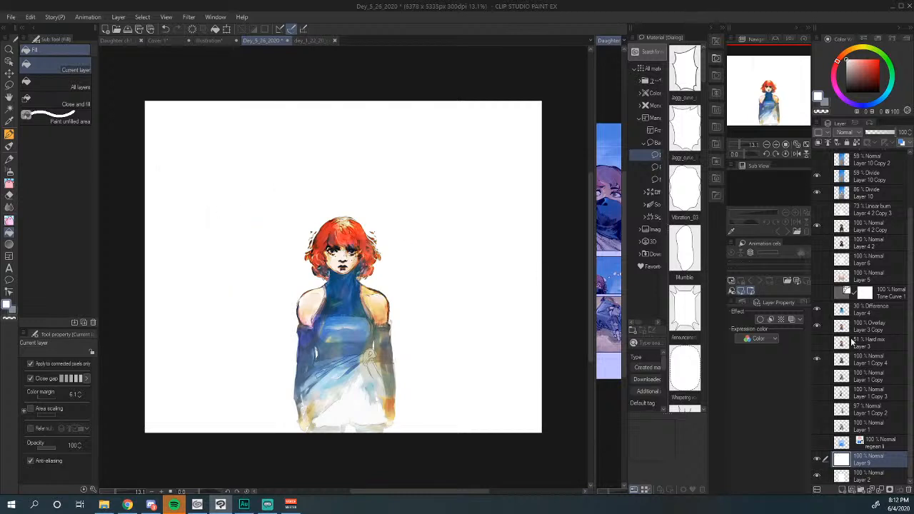
Step: Examine the figure's placement on the widened canvas close up and as a whole, and compare it with Layer 5 shown and hidden
scroll(468, 353, "down", 1)
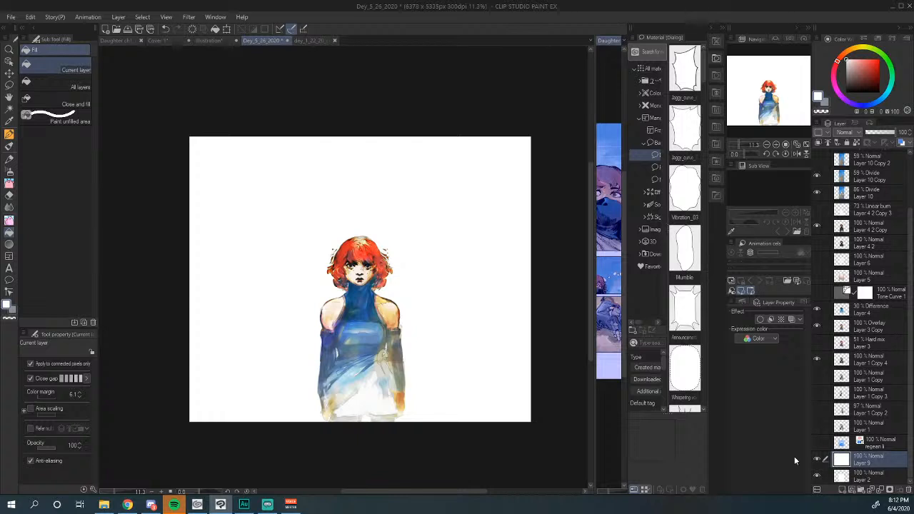
scroll(415, 362, "up", 3)
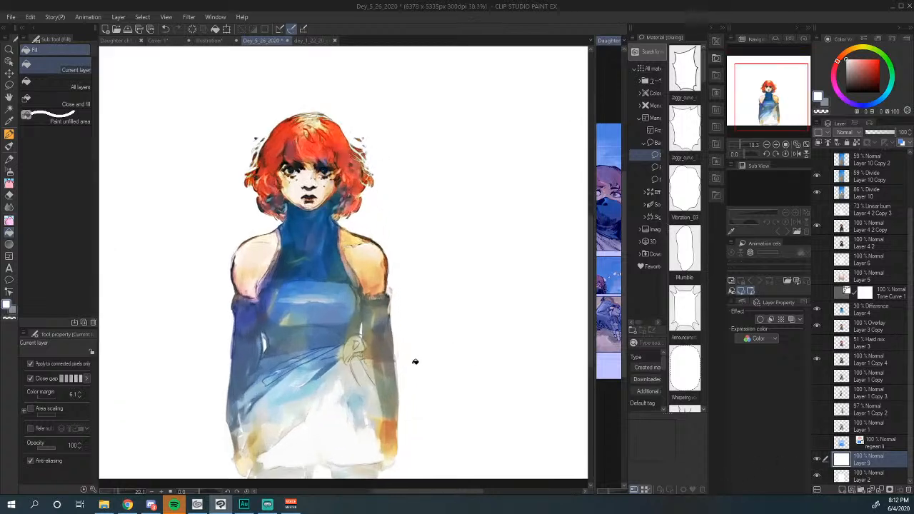
scroll(415, 362, "down", 1)
scroll(447, 345, "down", 3)
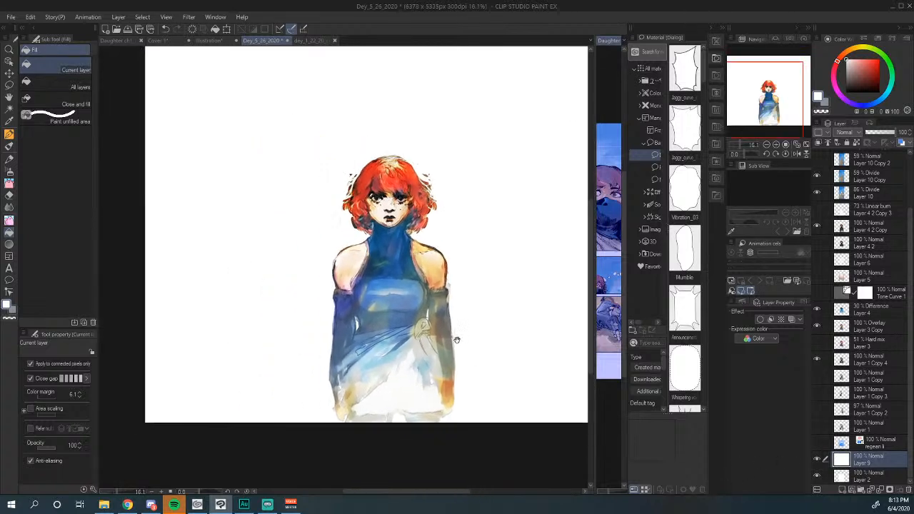
left_click_drag(455, 340, 429, 337)
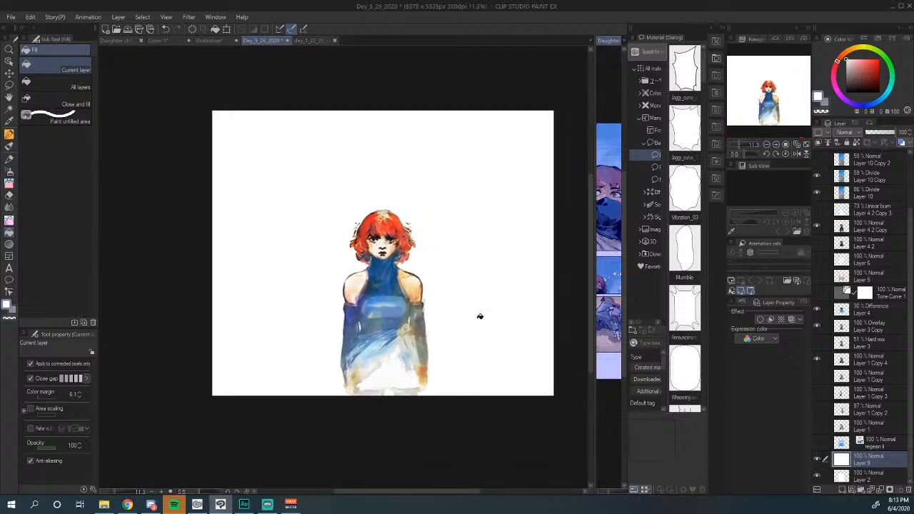
scroll(480, 317, "down", 2)
scroll(480, 316, "up", 2)
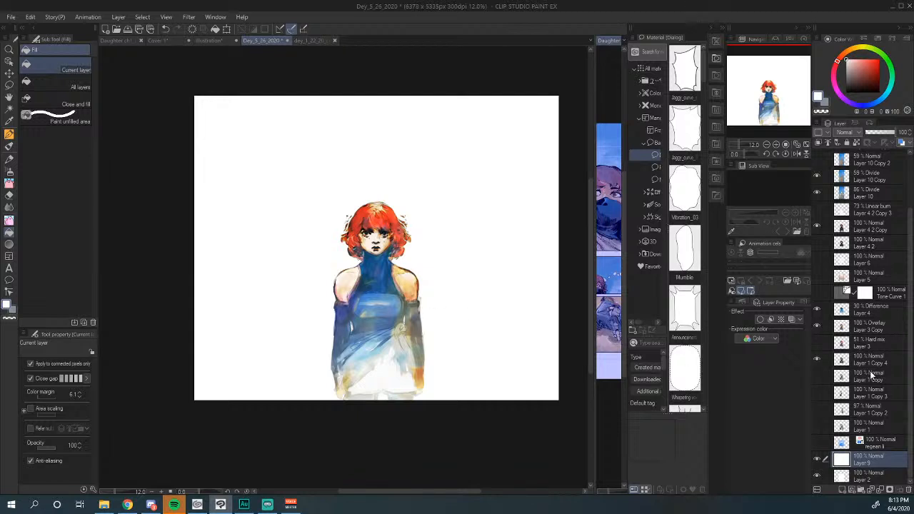
scroll(493, 366, "down", 2)
scroll(483, 366, "up", 2)
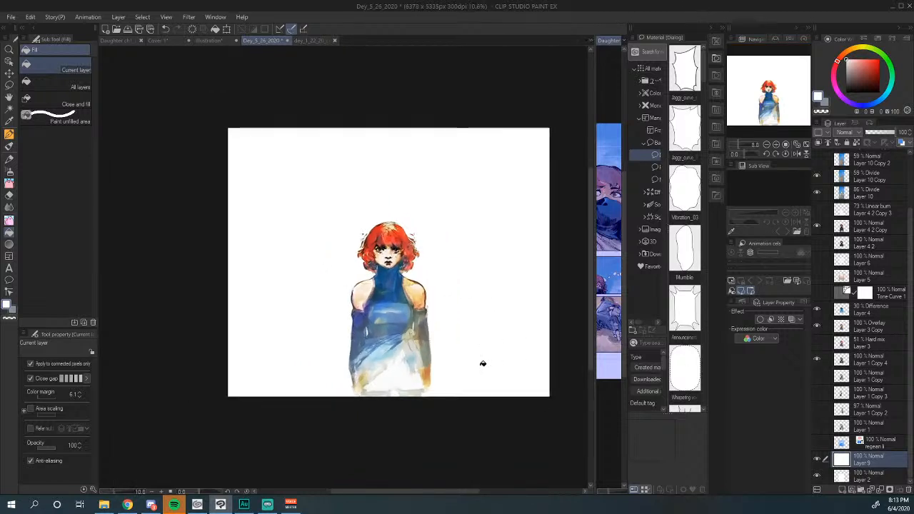
scroll(483, 364, "up", 1)
scroll(483, 364, "down", 2)
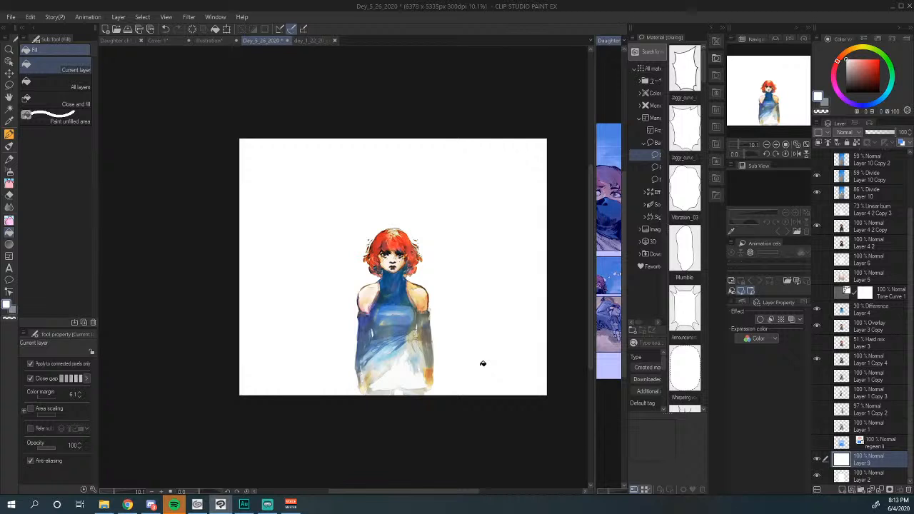
scroll(483, 364, "up", 2)
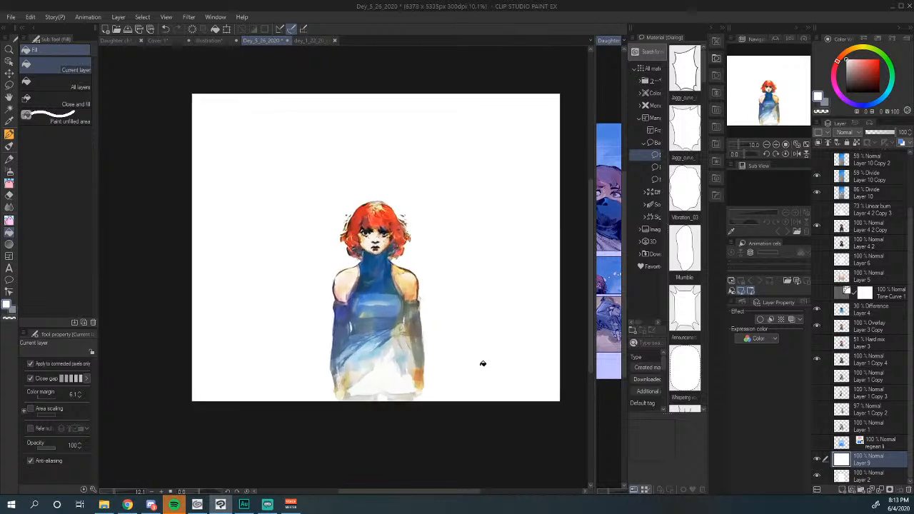
left_click(818, 277)
left_click(818, 275)
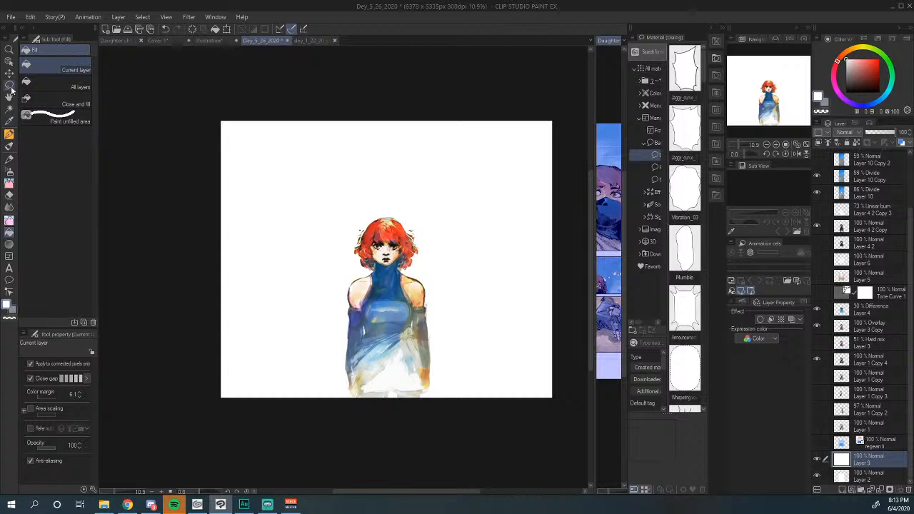
Step: Add the dark title text "DAUGHTER" at size 49.2 on the white area beside the figure's lower body
left_click(8, 268)
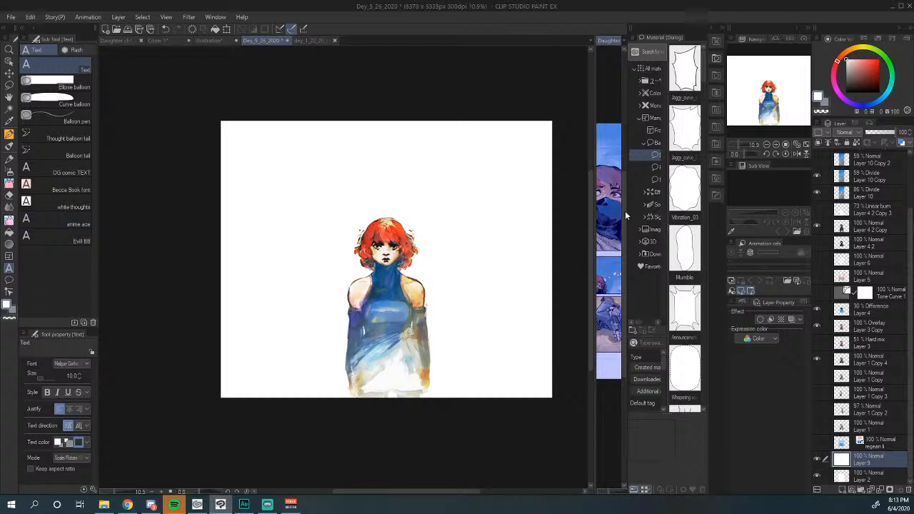
left_click(847, 92)
left_click(283, 351)
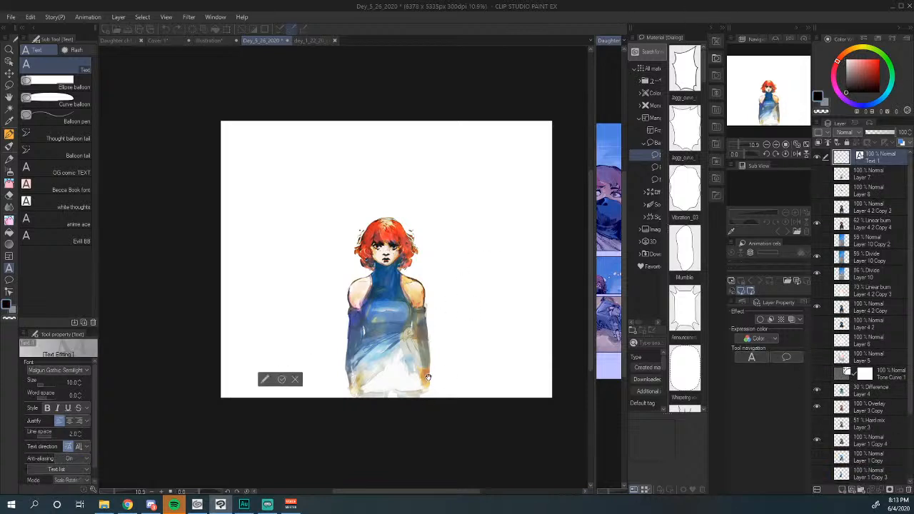
type("I")
key("BackSpace")
left_click_drag(40, 390, 46, 390)
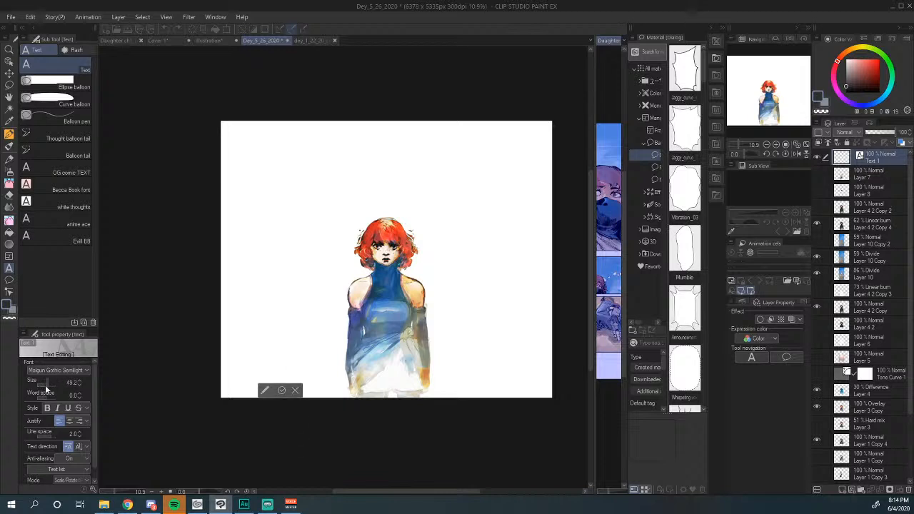
type("DAUGHTER")
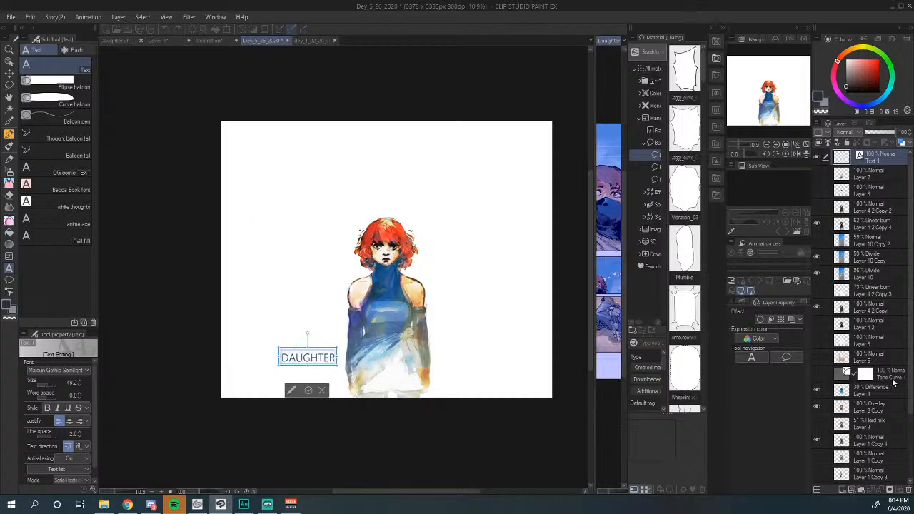
Step: Widen the title's letter spacing so it stretches across the figure, and shift the text lower and centre it on her
left_click_drag(52, 396, 78, 381)
left_click(9, 74)
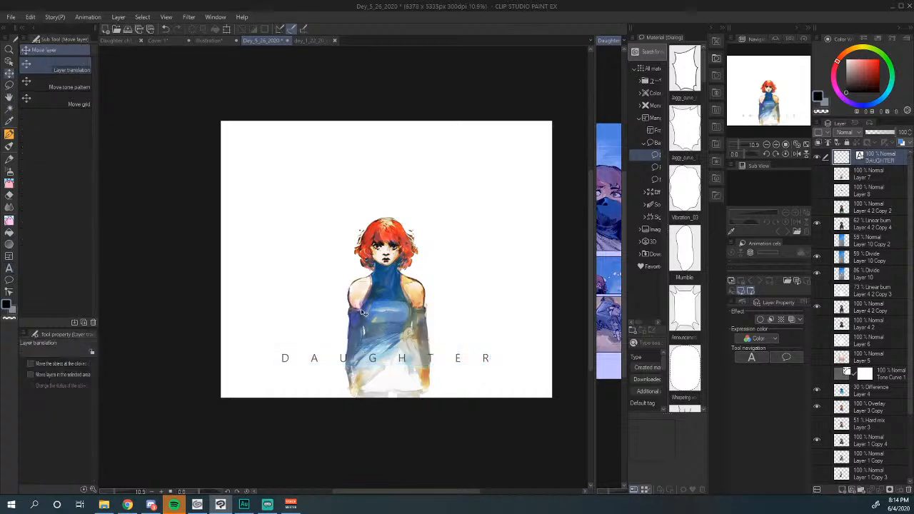
left_click_drag(331, 363, 341, 376)
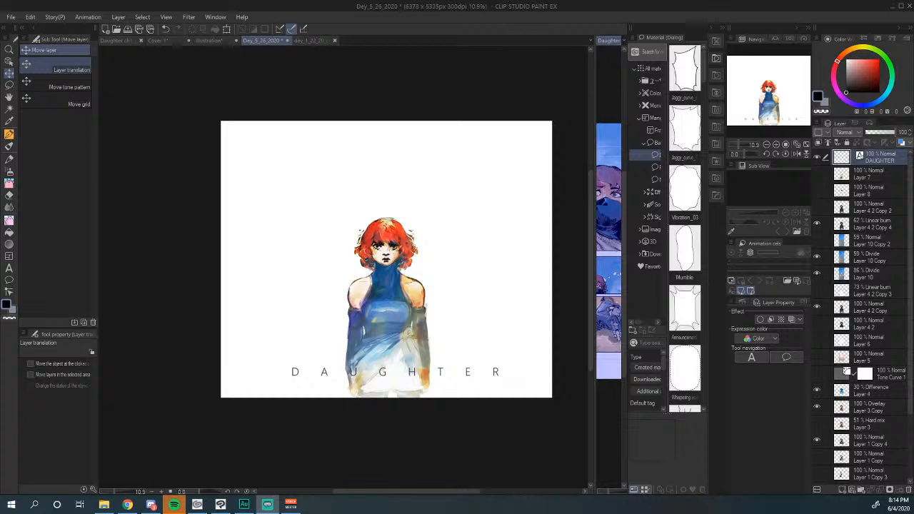
Step: Compare the picture with Layer 10 Copy hidden and shown, and set that layer's opacity to 67%
scroll(386, 312, "down", 4)
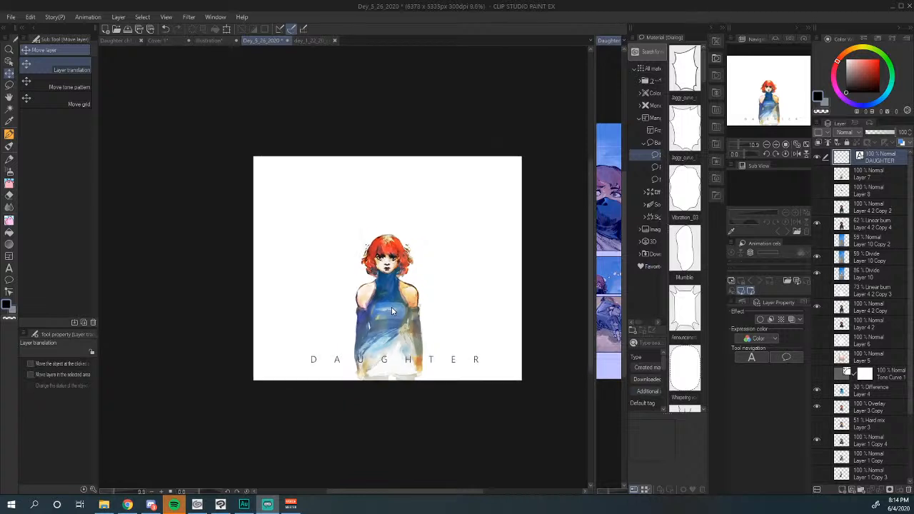
scroll(393, 311, "down", 1)
scroll(394, 311, "up", 6)
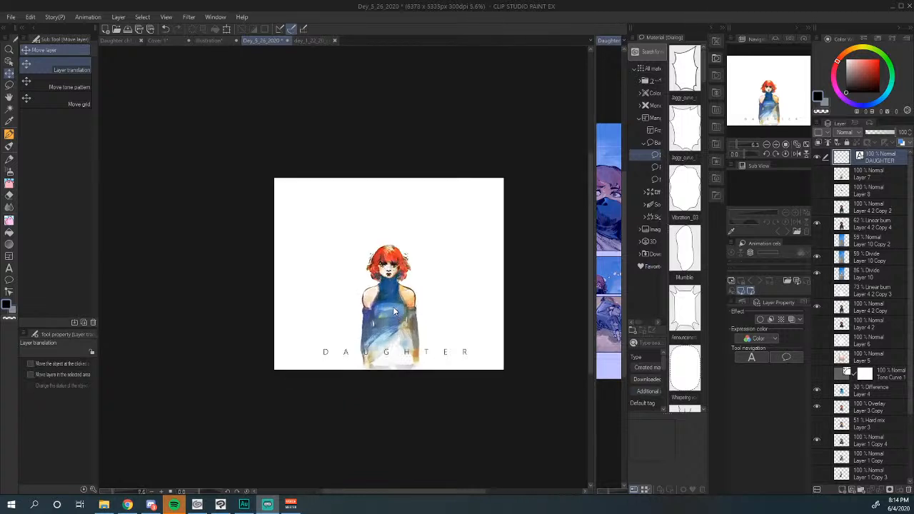
scroll(393, 311, "up", 2)
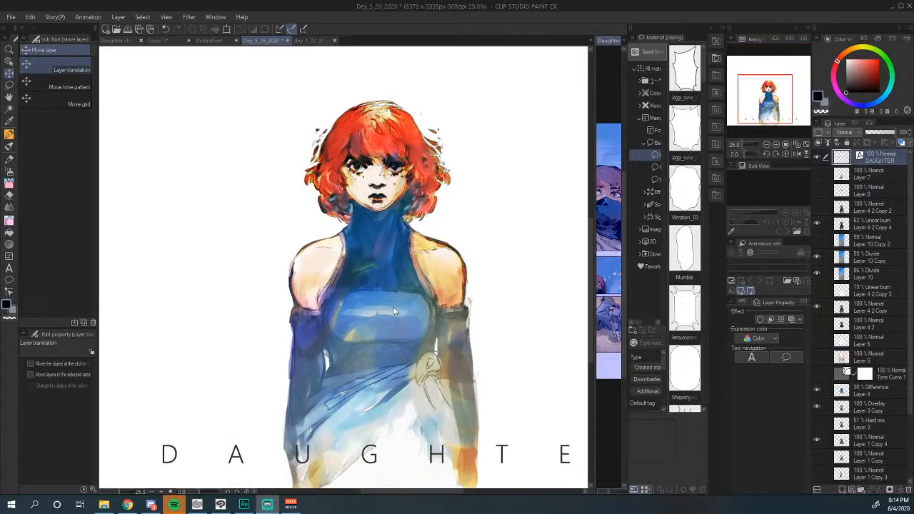
scroll(393, 311, "down", 4)
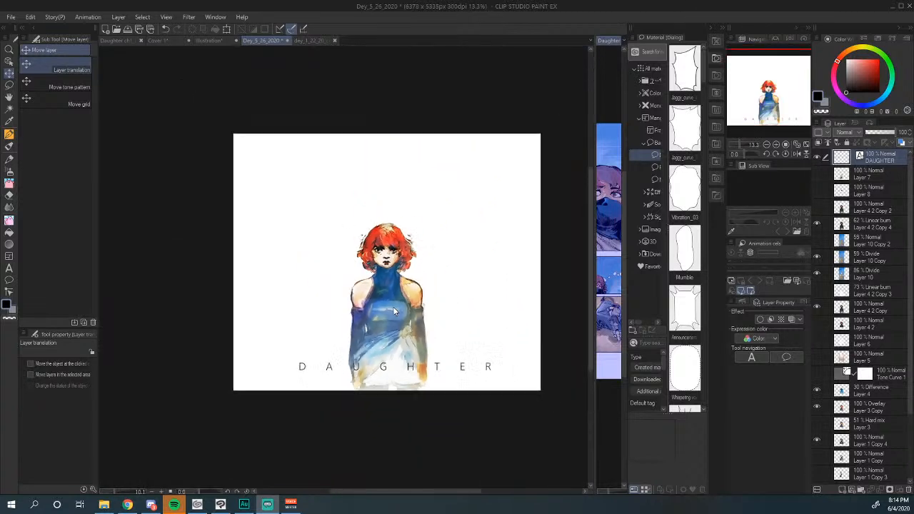
scroll(393, 311, "down", 1)
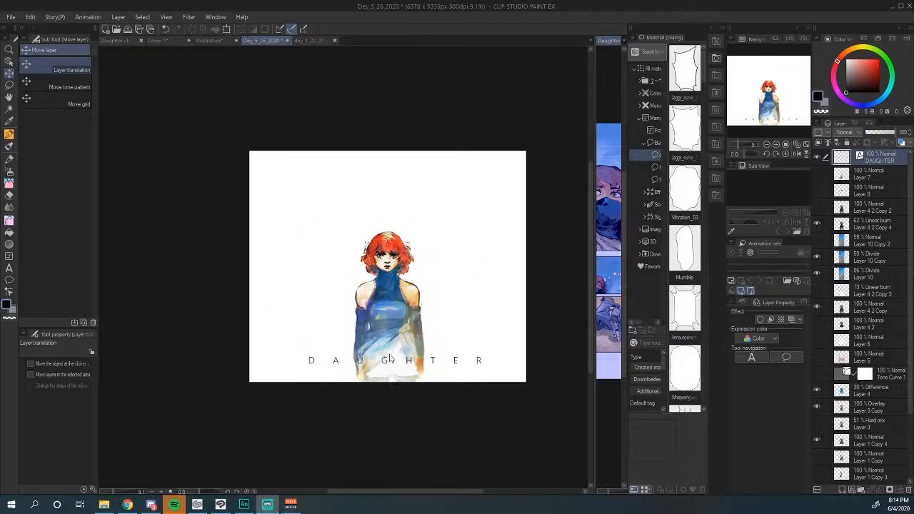
left_click(820, 264)
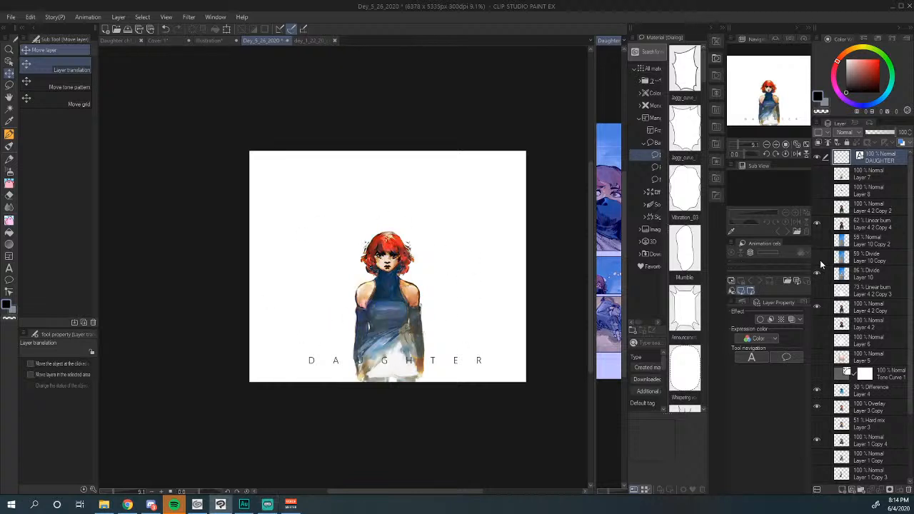
left_click(821, 264)
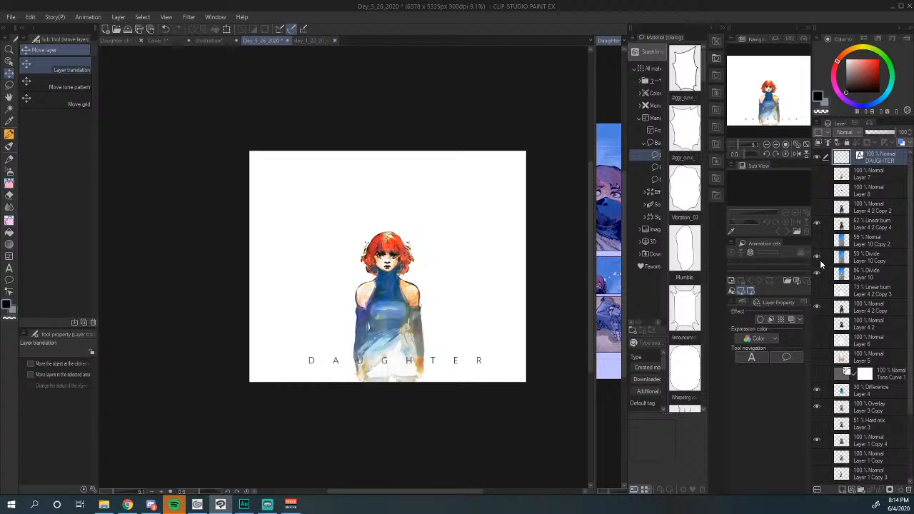
left_click(866, 262)
left_click_drag(871, 136, 885, 134)
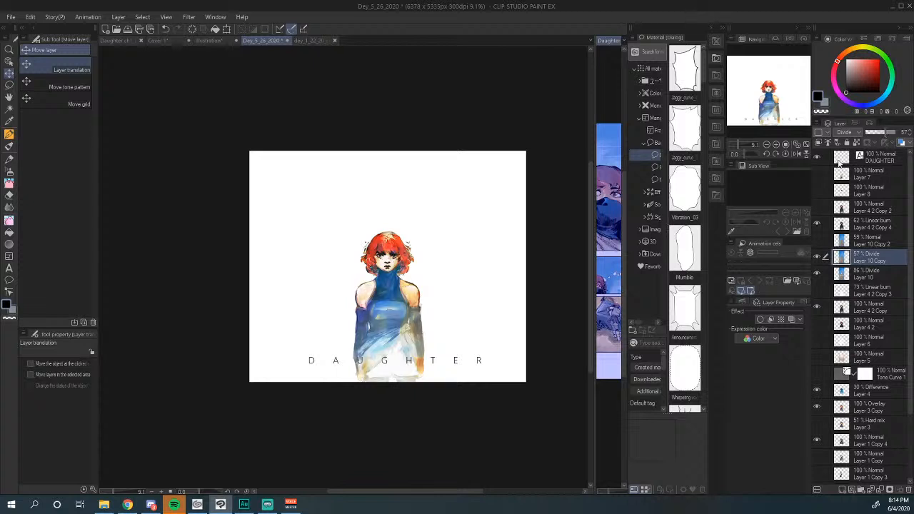
Step: Show the sky layer Layer 10 Copy 2 and set its opacity to 51%
scroll(375, 390, "down", 1)
scroll(375, 390, "up", 1)
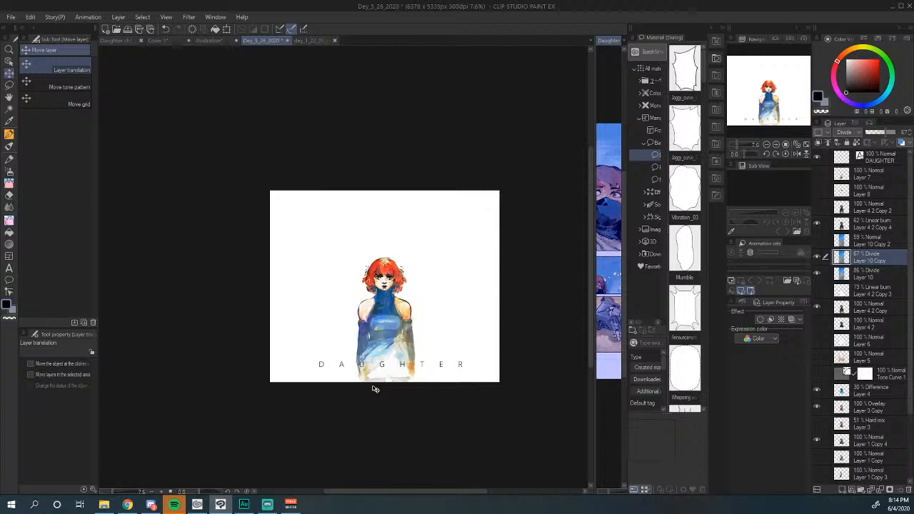
scroll(375, 389, "up", 3)
scroll(375, 389, "down", 1)
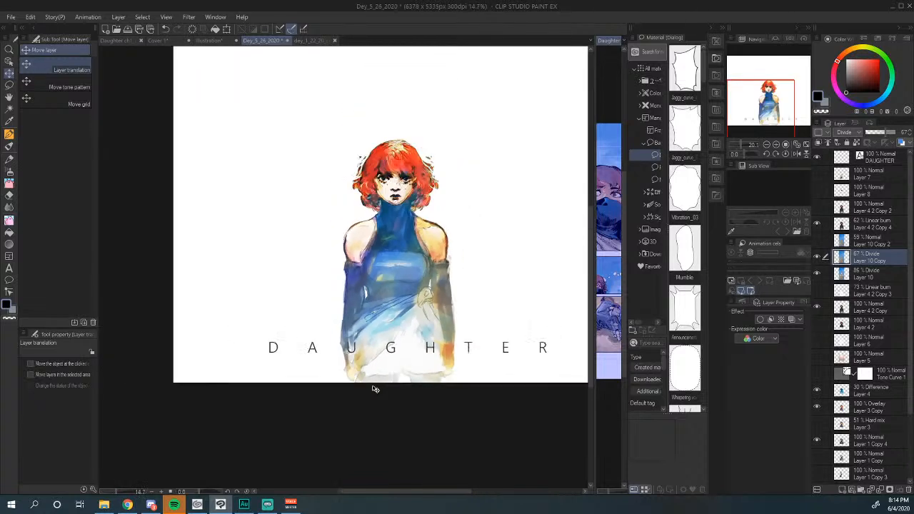
scroll(375, 390, "down", 1)
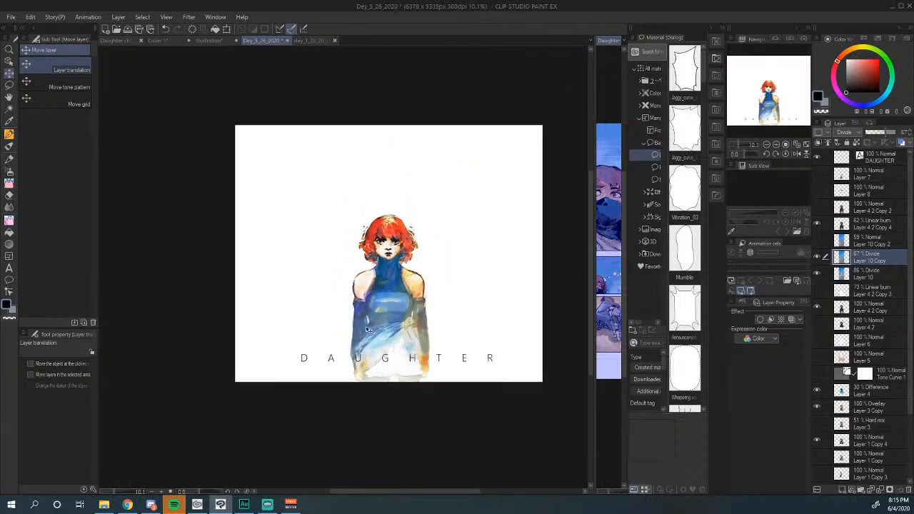
left_click(818, 242)
left_click(818, 242)
left_click(818, 243)
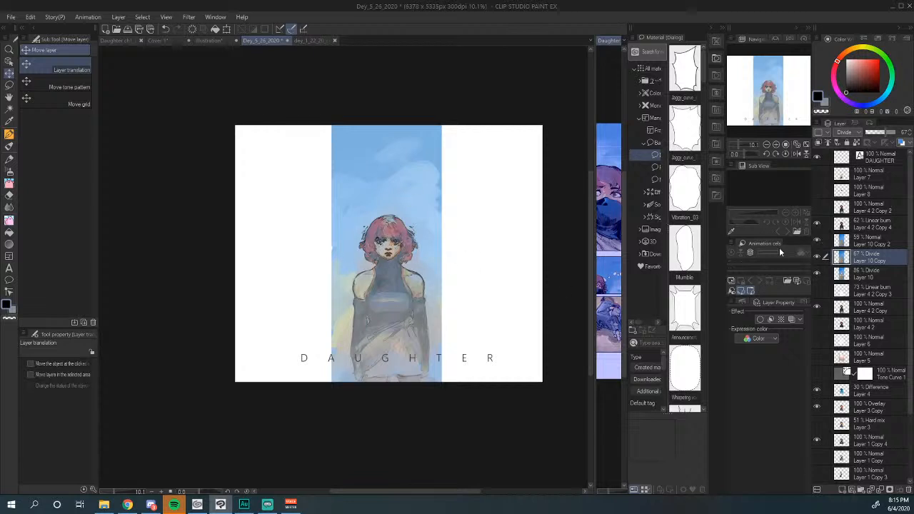
left_click(873, 247)
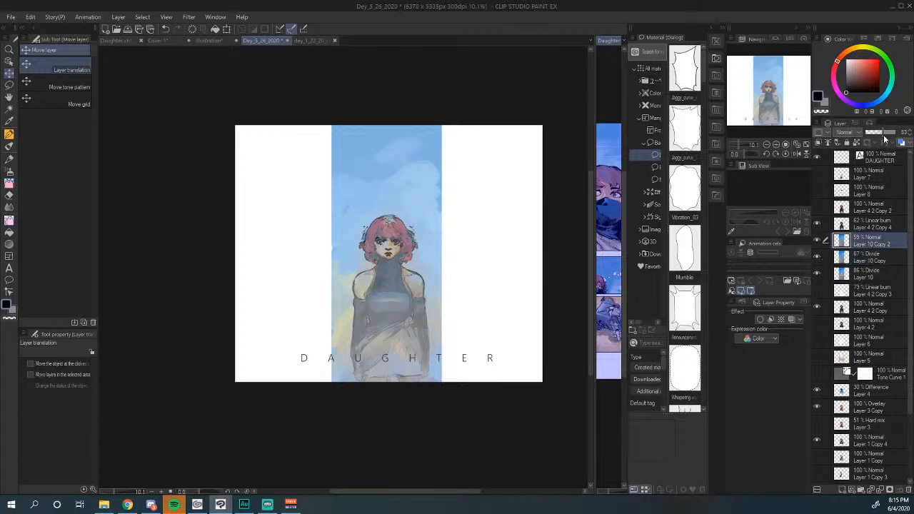
left_click(891, 136)
left_click_drag(891, 136, 881, 137)
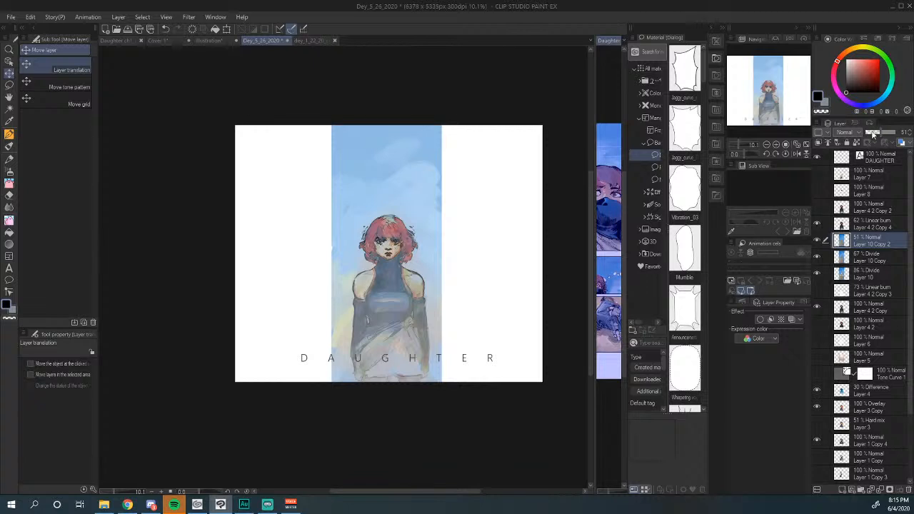
Step: Erase the sky paint covering the figure on Layer 10 Copy 2 with the Softer eraser, enlarging its brush up to size 30
key("e")
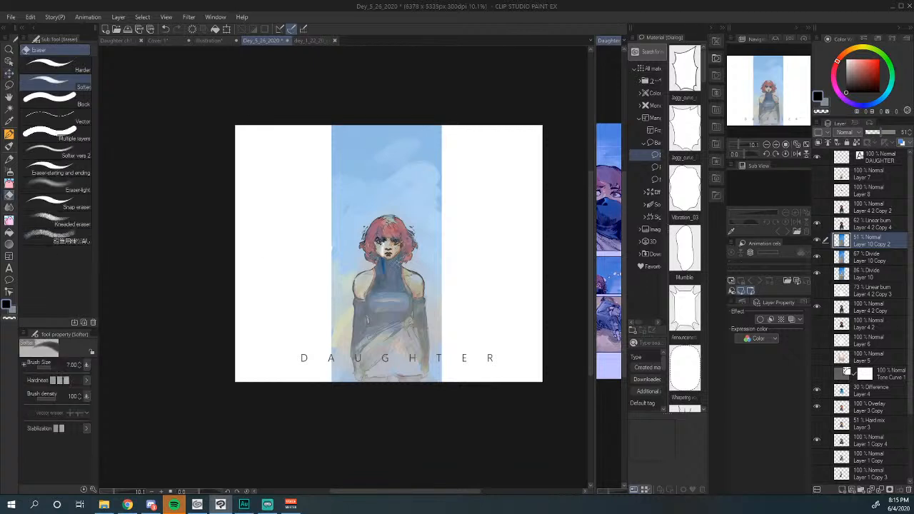
key("bracketright")
key("bracketright")
key("bracketright")
key("bracketright")
key("bracketright")
key("bracketright")
key("bracketright")
mouse_move(388, 243)
left_mouse_down()
mouse_move(383, 279)
mouse_move(364, 280)
mouse_move(365, 343)
mouse_move(393, 318)
mouse_move(384, 364)
mouse_move(396, 329)
mouse_move(405, 372)
mouse_move(420, 336)
mouse_move(405, 281)
mouse_move(415, 286)
mouse_move(379, 245)
mouse_move(384, 230)
mouse_move(402, 257)
mouse_move(361, 306)
mouse_move(361, 375)
mouse_move(411, 323)
mouse_move(383, 245)
mouse_move(405, 245)
mouse_move(392, 219)
mouse_move(358, 246)
left_mouse_up()
key("bracketright")
key("bracketright")
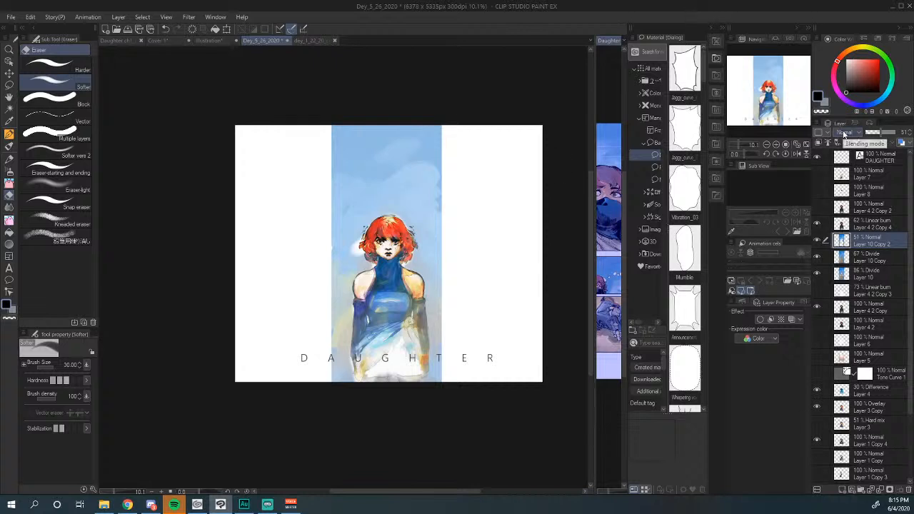
Step: Try out blending modes on Layer 10 Copy 2 from Darken through Brightness, leave it on Brightness and hide the layer
scroll(845, 134, "down", 1)
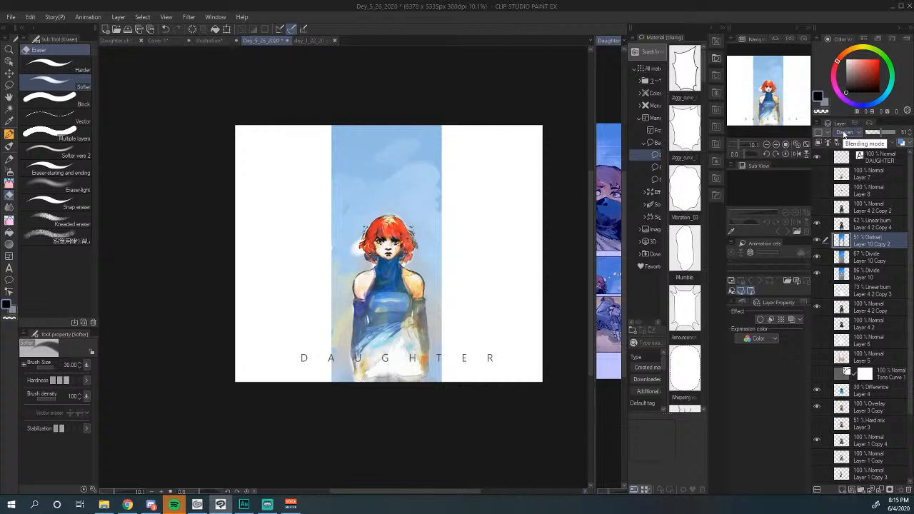
scroll(845, 133, "down", 3)
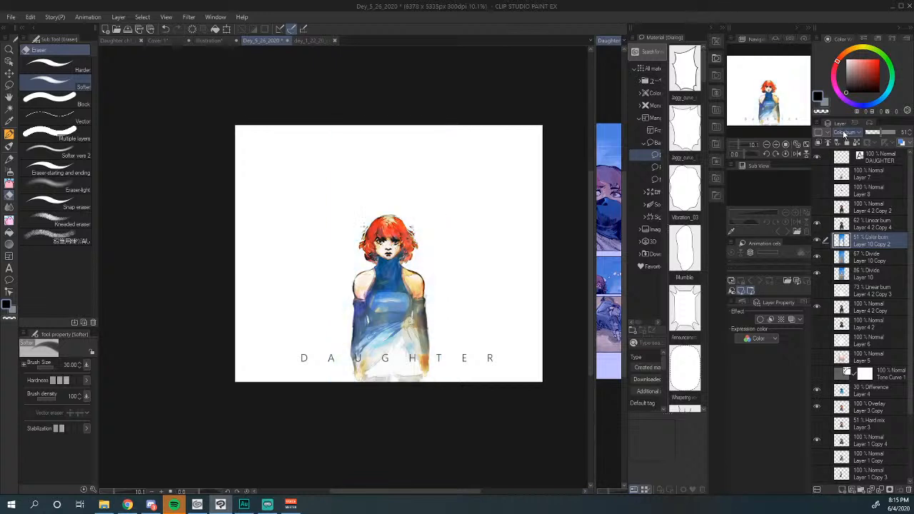
scroll(845, 133, "down", 4)
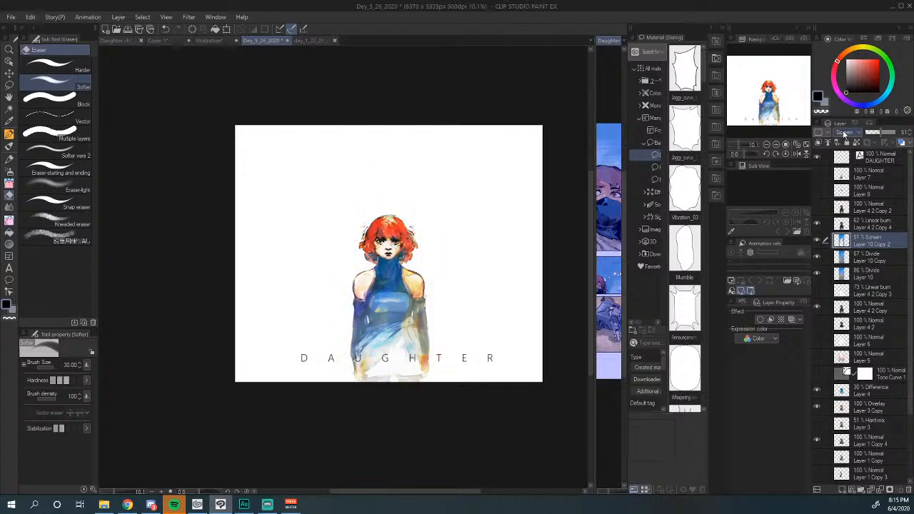
scroll(845, 133, "down", 6)
scroll(845, 134, "down", 5)
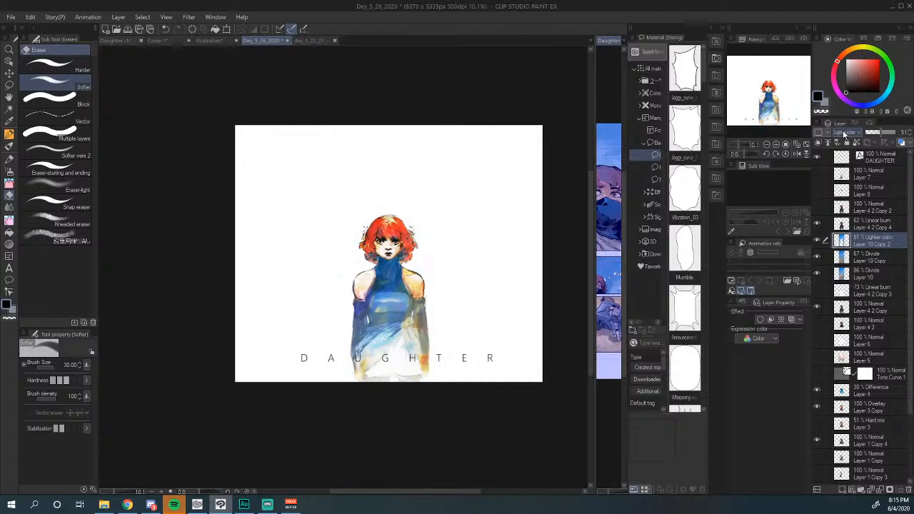
scroll(845, 134, "down", 2)
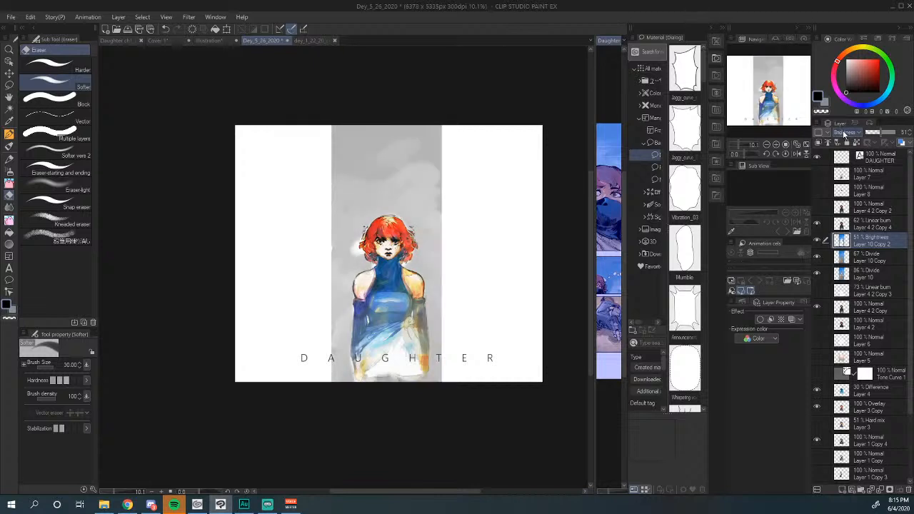
left_click(817, 243)
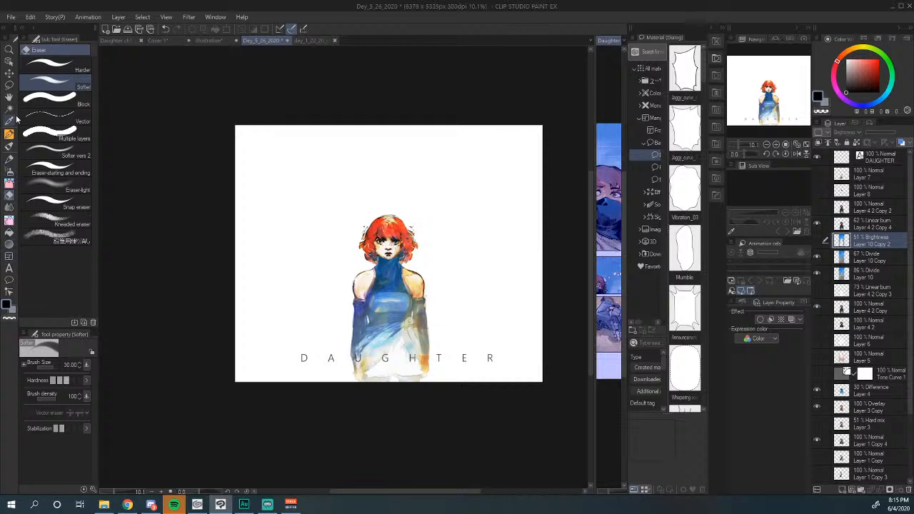
Step: Crop the canvas to a full-width area around the figure and title, 6378 × 3783 px, and clear the selection
left_click(9, 87)
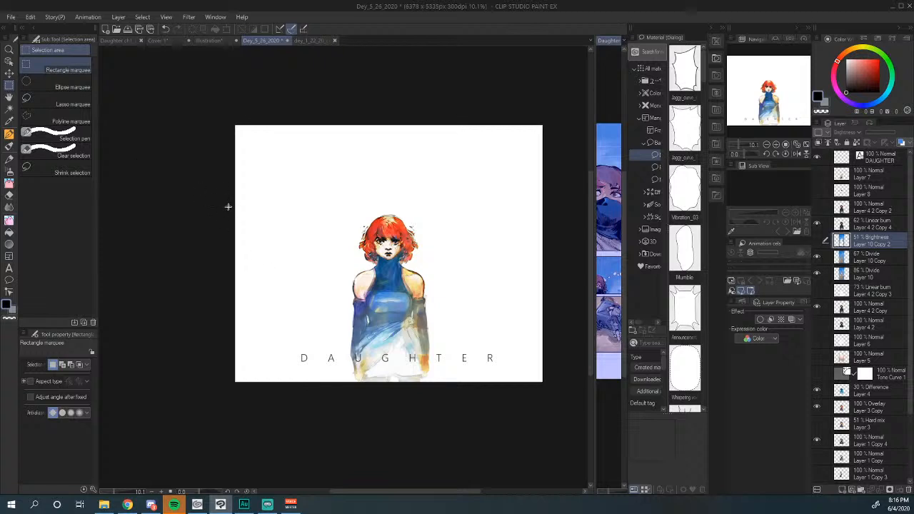
mouse_move(228, 206)
left_mouse_down()
mouse_move(308, 250)
mouse_move(396, 359)
mouse_move(450, 391)
mouse_move(449, 414)
mouse_move(460, 404)
left_mouse_up()
scroll(481, 388, "down", 3)
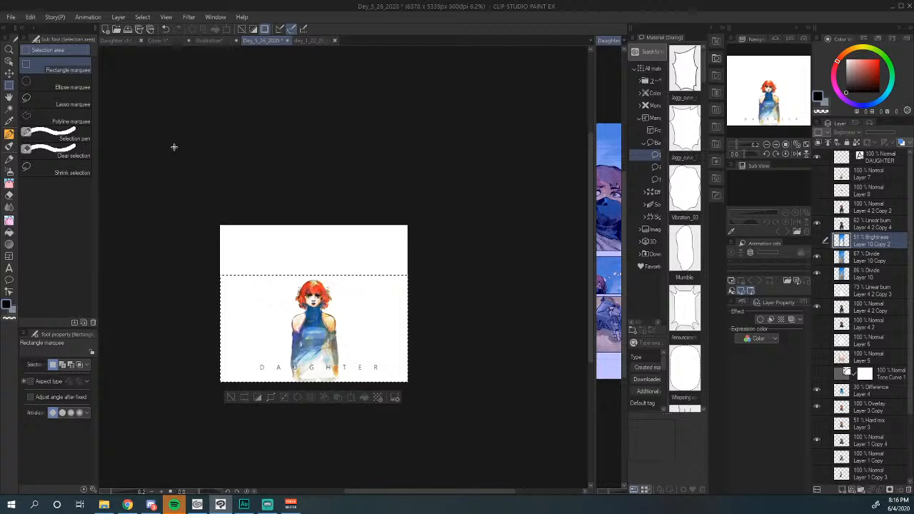
left_click_drag(200, 271, 457, 402)
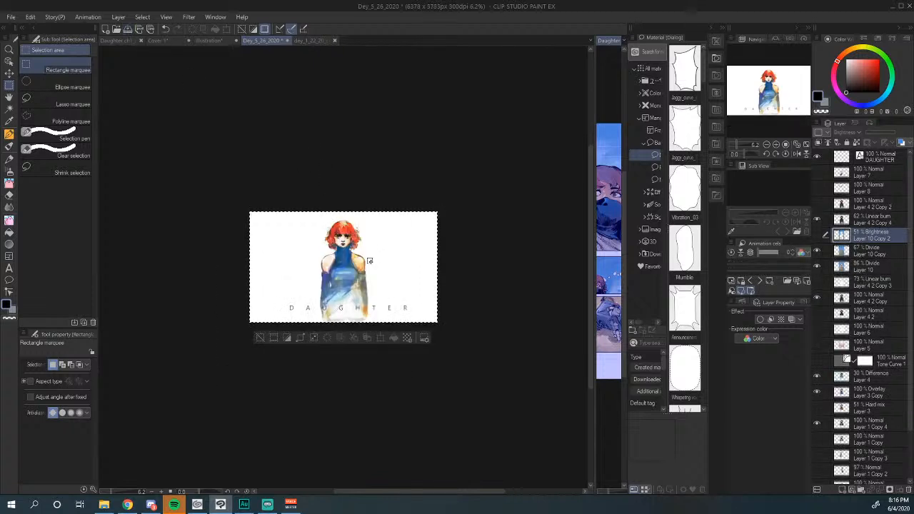
scroll(370, 260, "up", 5)
scroll(370, 261, "down", 2)
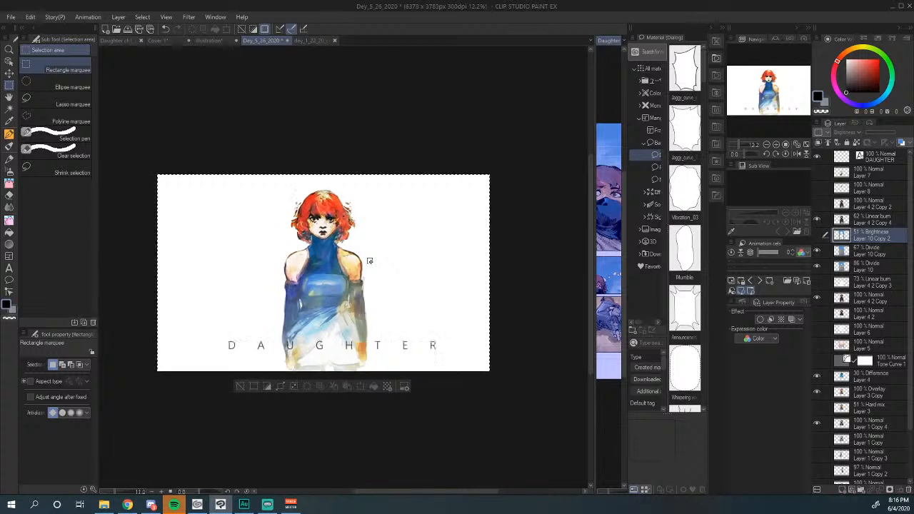
key("ctrl+d")
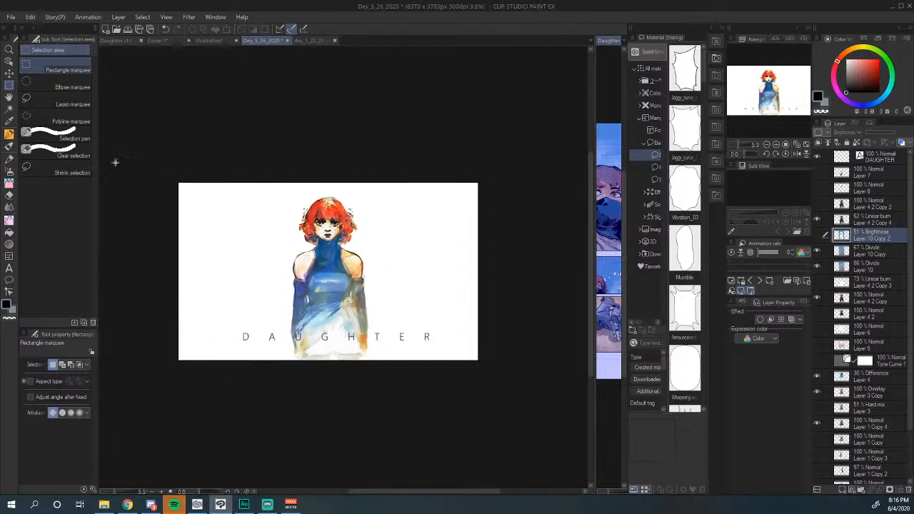
Step: Widen the canvas on both sides of the figure to 9330 × 3783 px
left_click(31, 17)
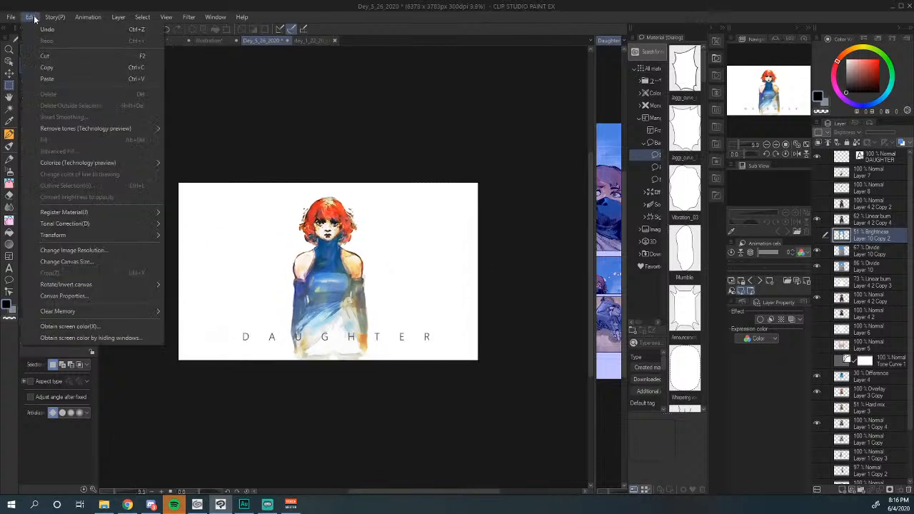
mouse_move(94, 289)
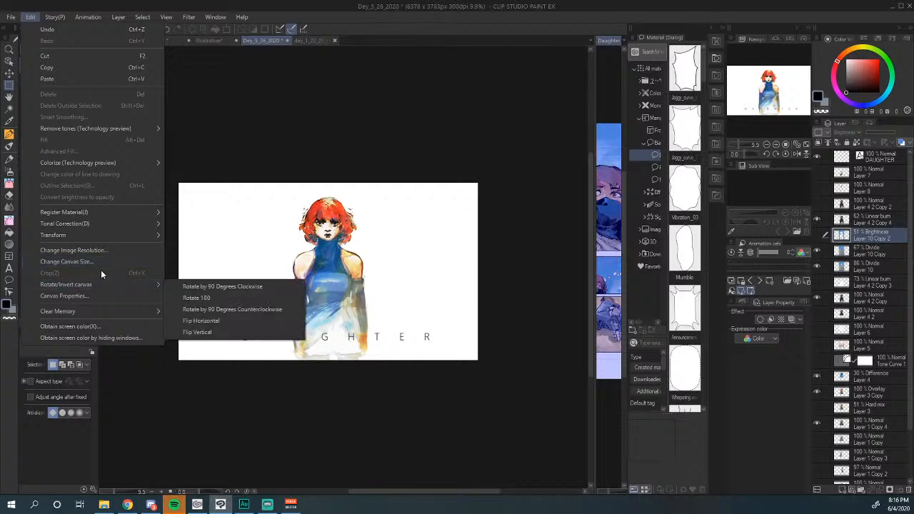
left_click(103, 261)
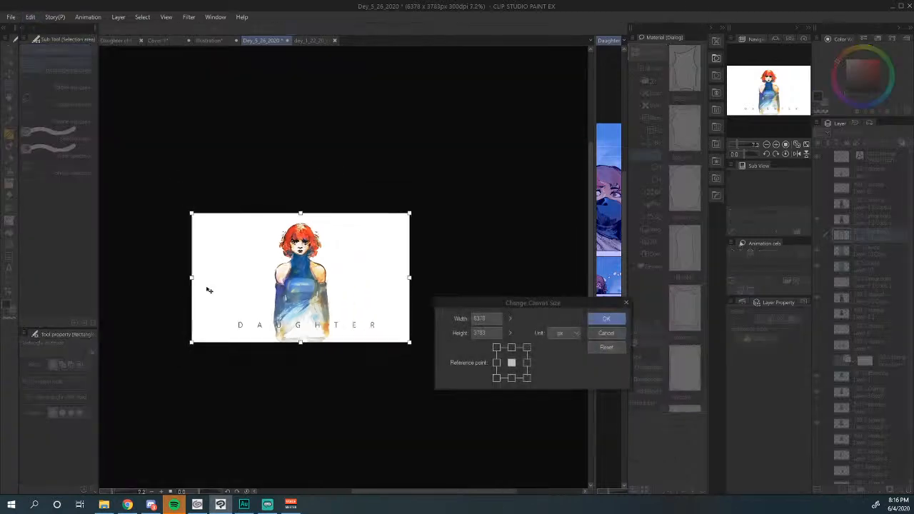
left_click_drag(191, 278, 142, 283)
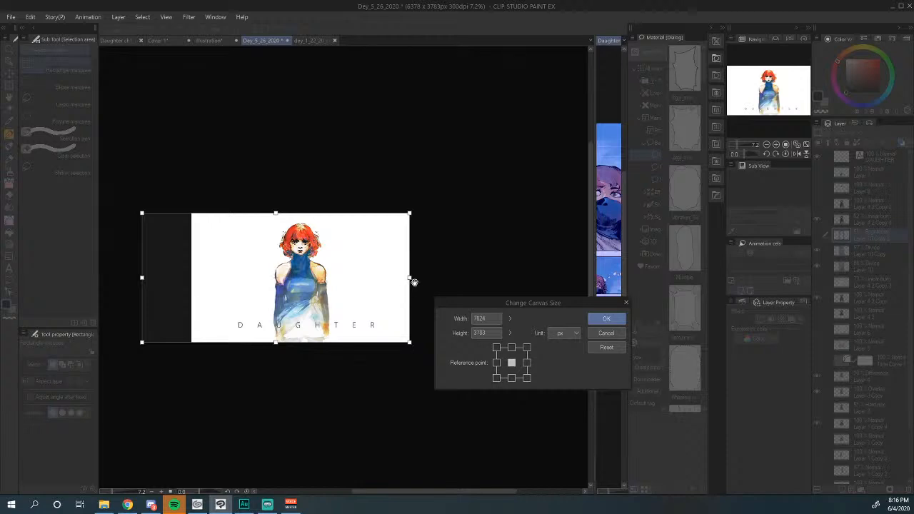
left_click_drag(409, 278, 460, 278)
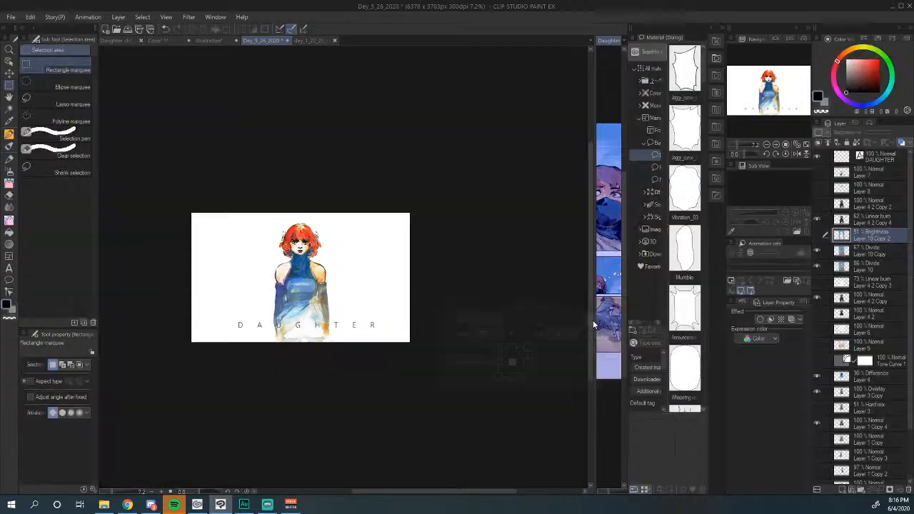
left_click(606, 333)
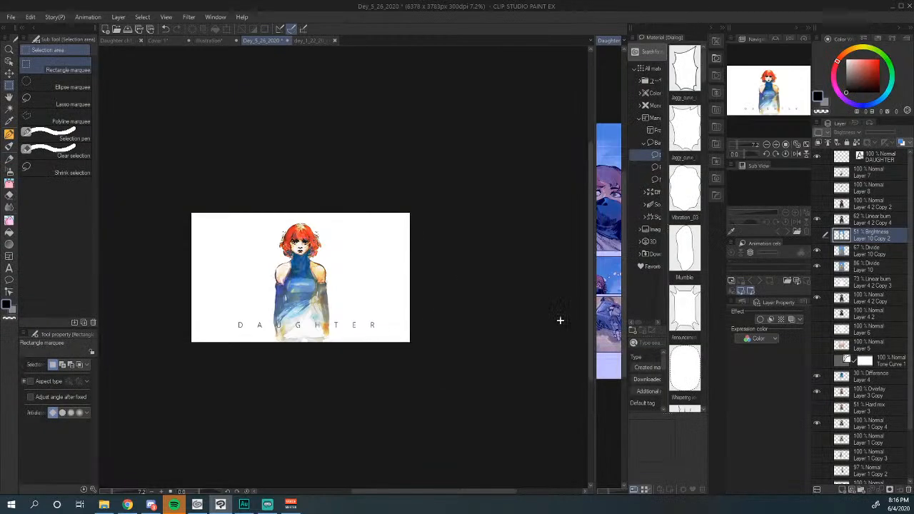
Step: Fill the empty strips on both sides of the canvas with white on background Layer 9
scroll(903, 382, "down", 3)
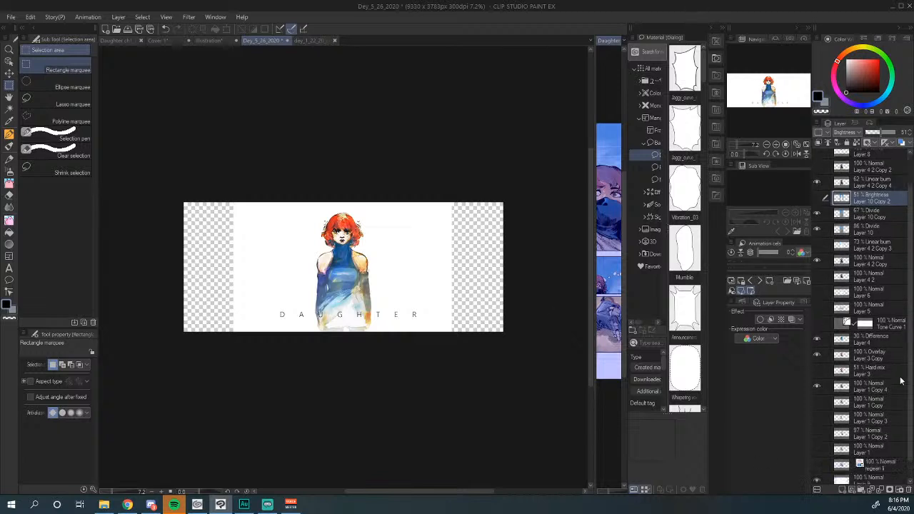
left_click(892, 468)
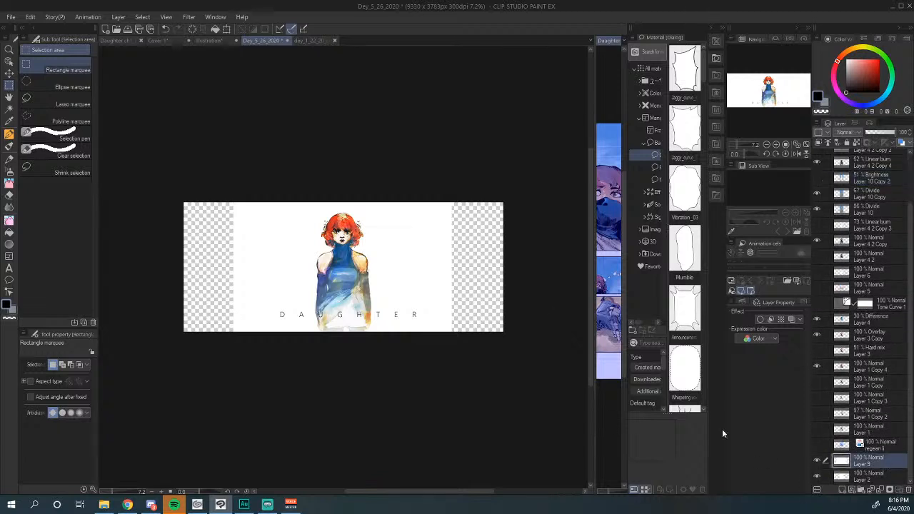
left_click(8, 233)
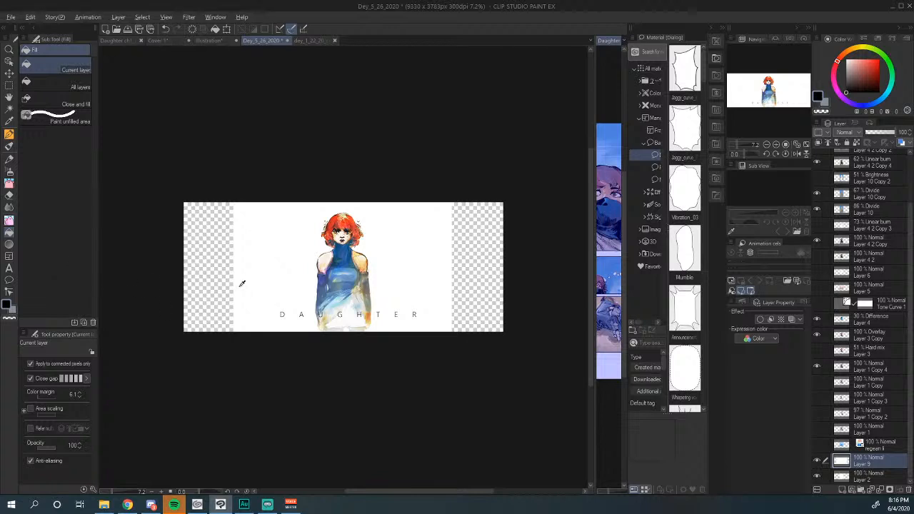
key("x")
left_click(190, 277)
left_click(488, 259)
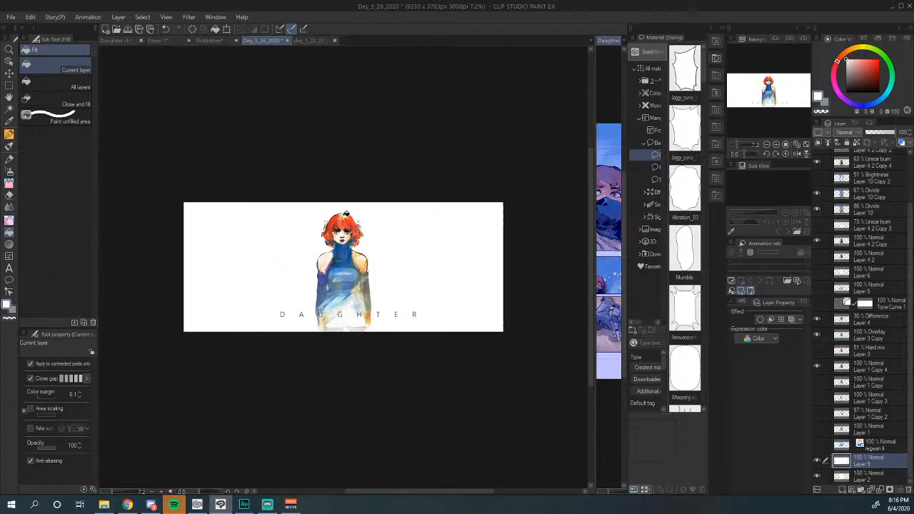
Step: Examine the widened composition's proportions at several zoom levels
scroll(466, 306, "up", 1)
scroll(466, 306, "down", 2)
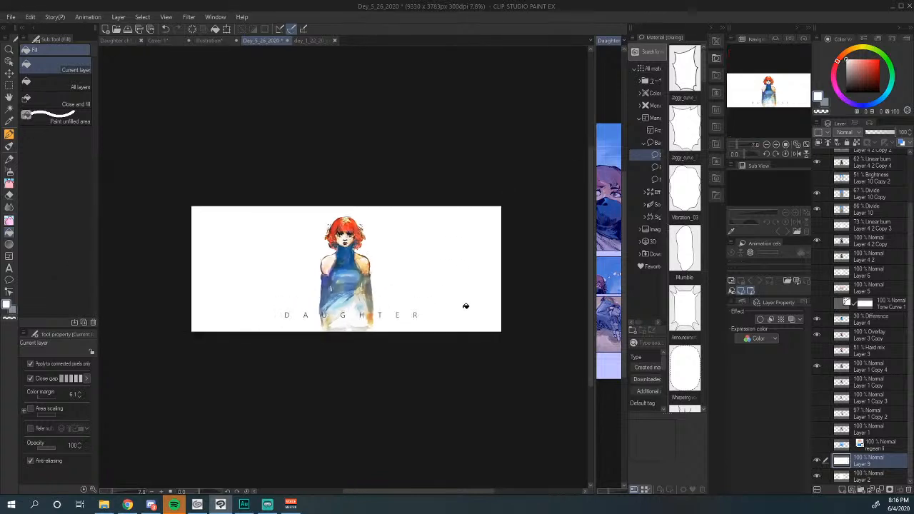
scroll(466, 307, "up", 2)
scroll(466, 306, "down", 1)
scroll(466, 307, "down", 1)
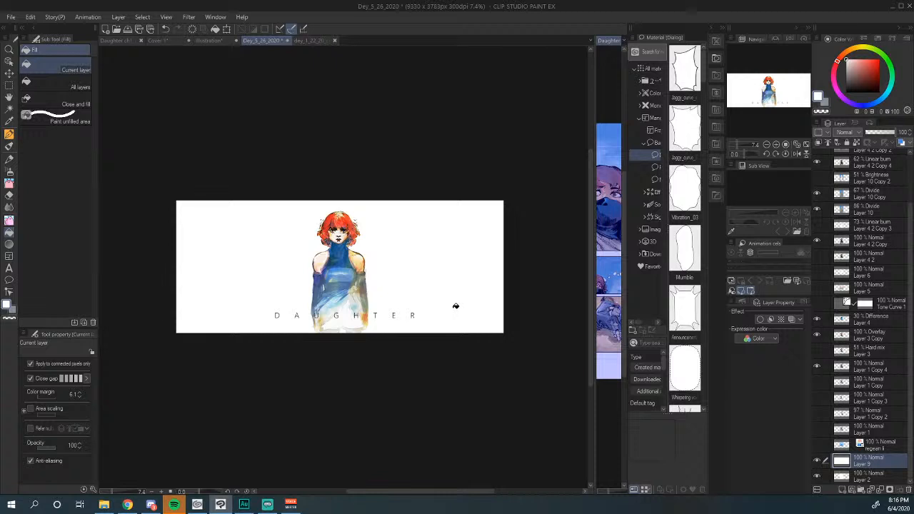
scroll(360, 368, "down", 1)
scroll(360, 368, "down", 2)
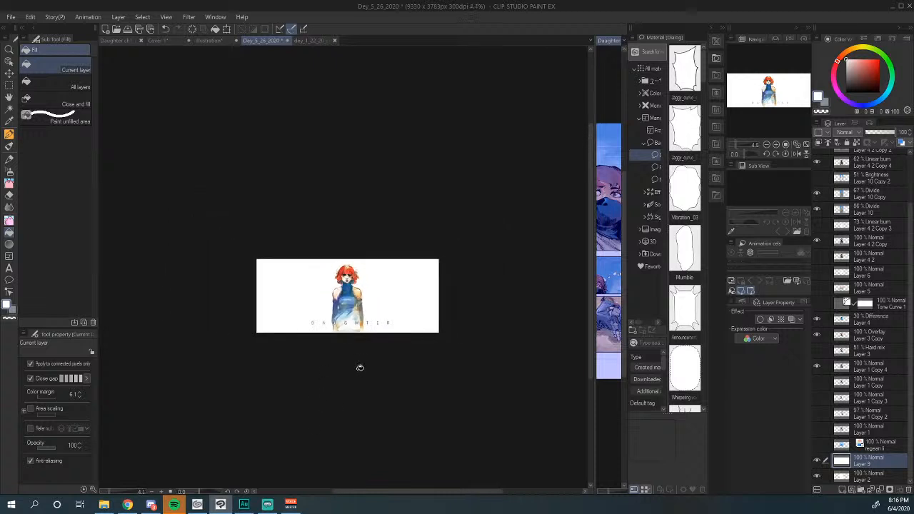
scroll(360, 368, "up", 3)
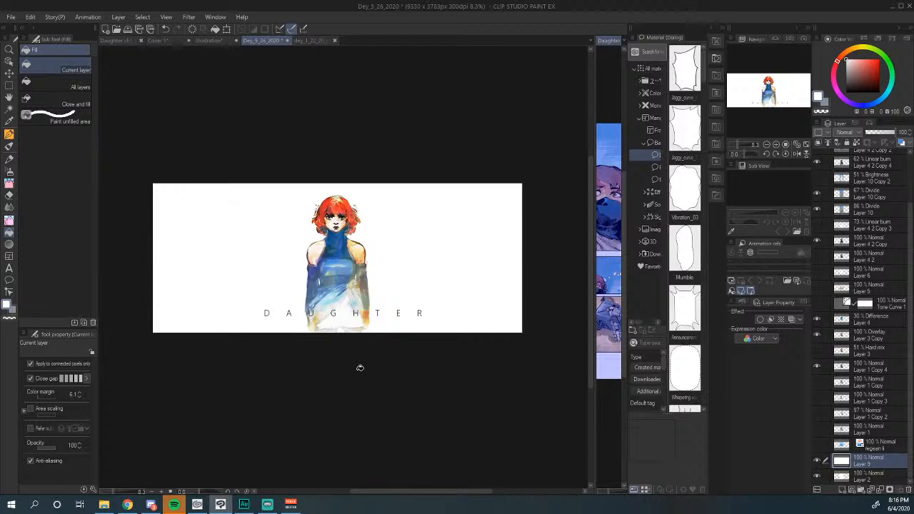
Step: Undo the white fills, the canvas widening and the crop, and clear the restored selection
key("ctrl+z")
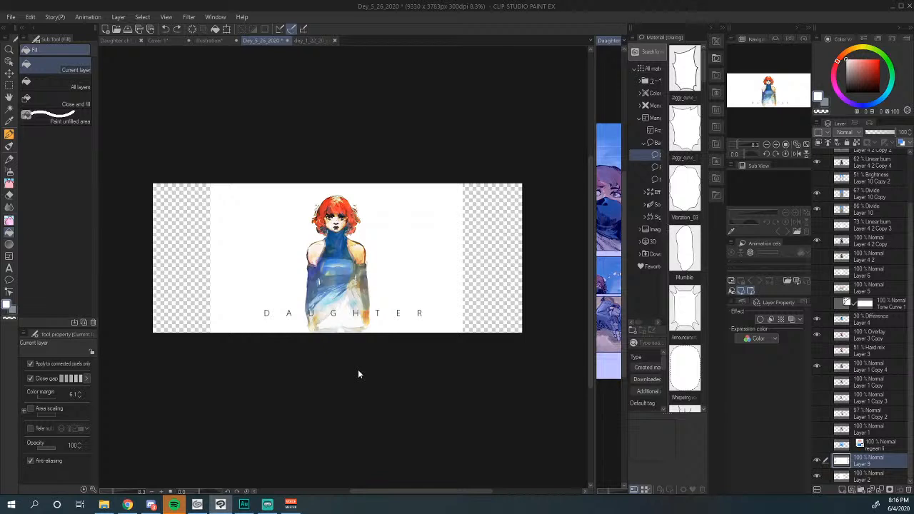
key("ctrl+z")
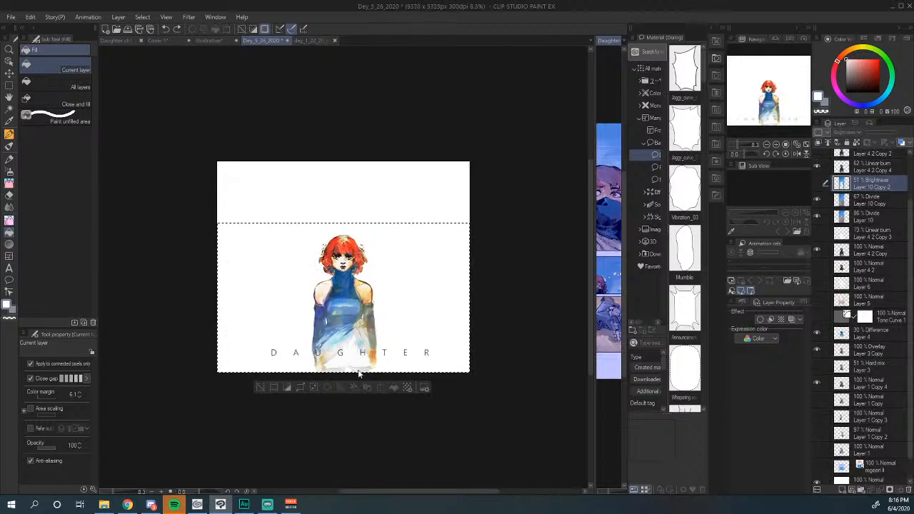
key("ctrl+d")
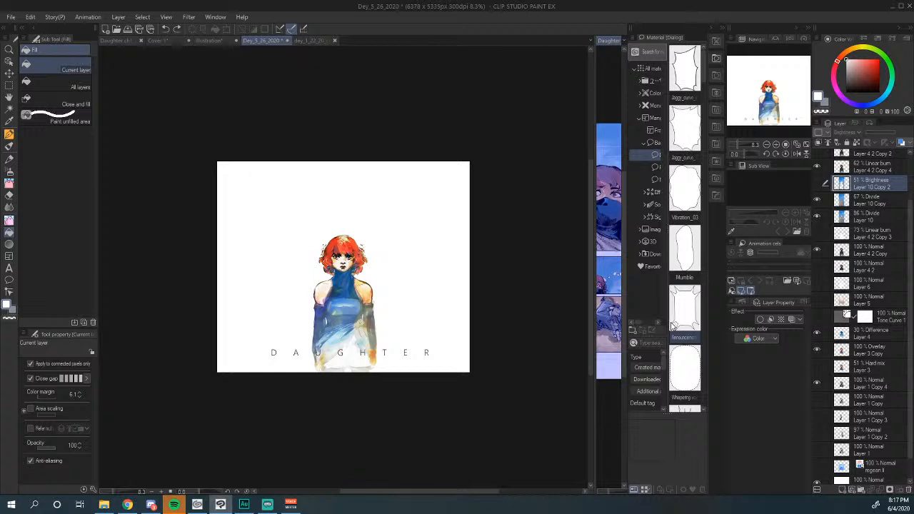
left_click_drag(675, 326, 357, 334)
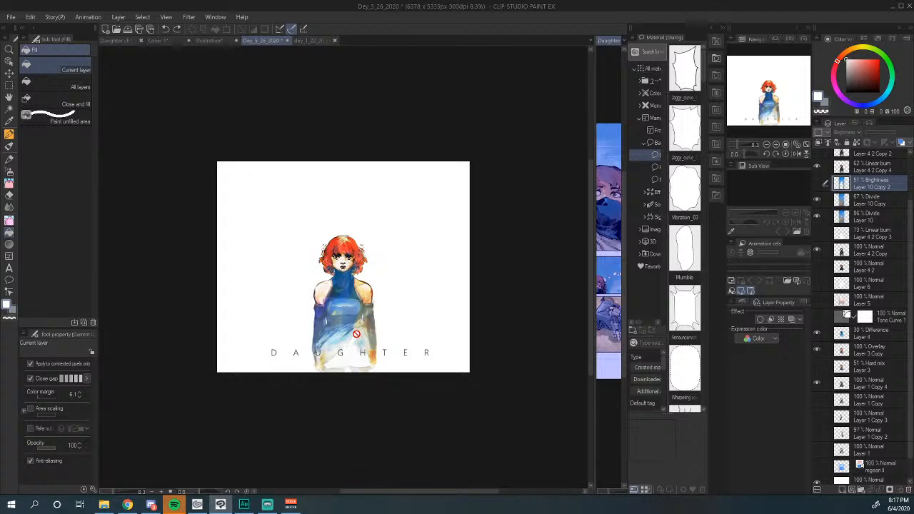
left_click_drag(357, 333, 398, 368)
scroll(400, 367, "up", 1)
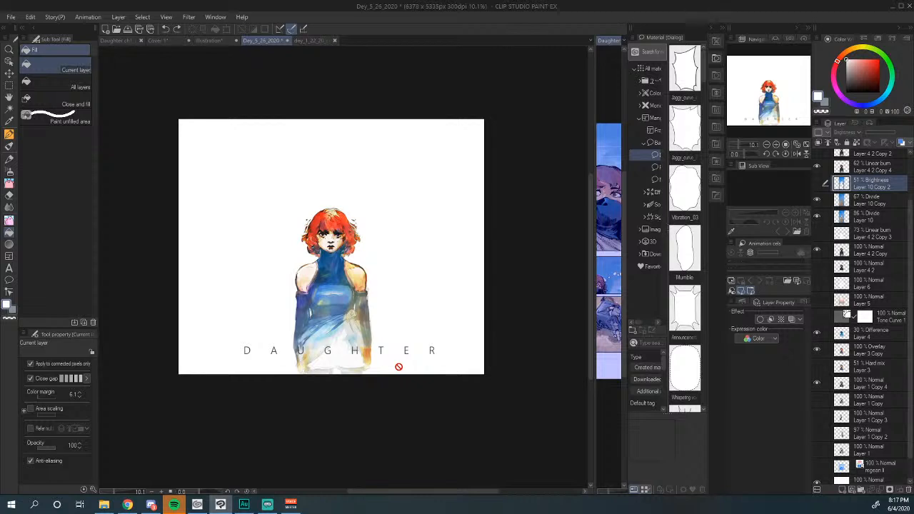
left_click_drag(399, 367, 399, 367)
left_click_drag(398, 367, 399, 367)
left_click_drag(399, 367, 399, 367)
scroll(369, 289, "down", 2)
scroll(369, 289, "up", 2)
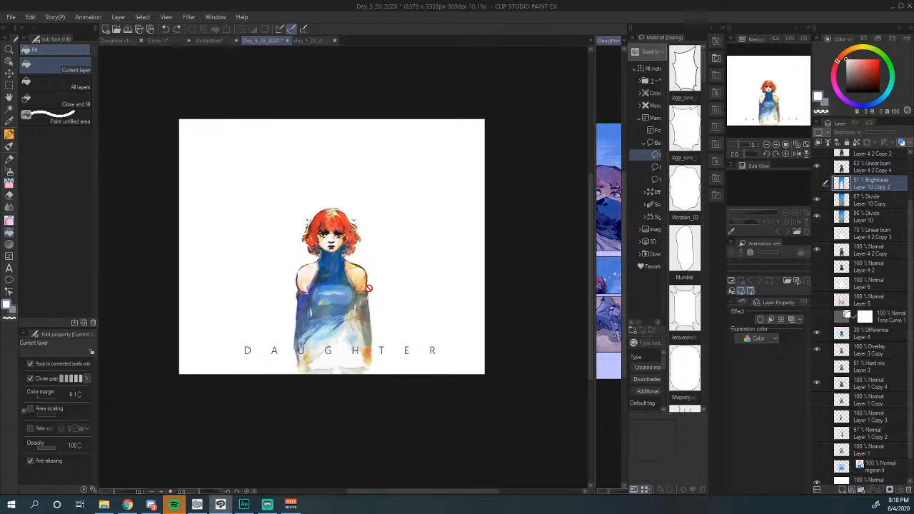
scroll(377, 327, "down", 2)
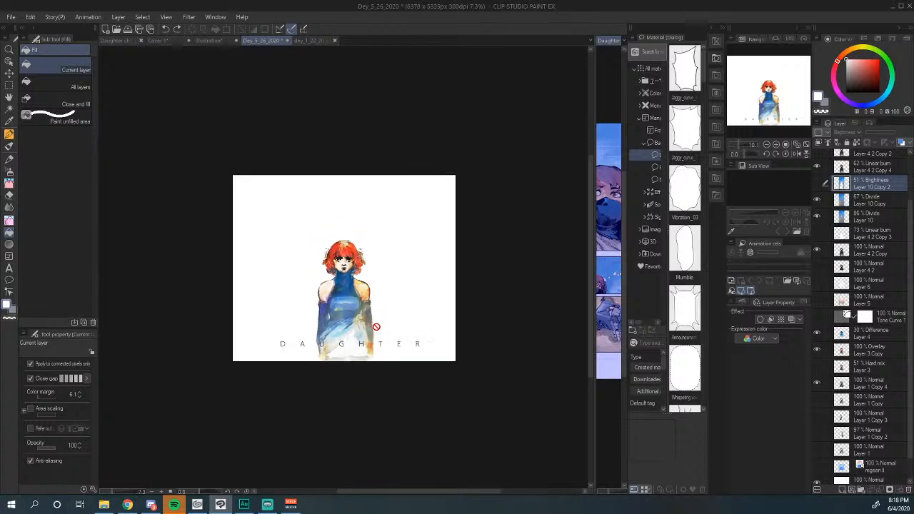
scroll(377, 327, "up", 2)
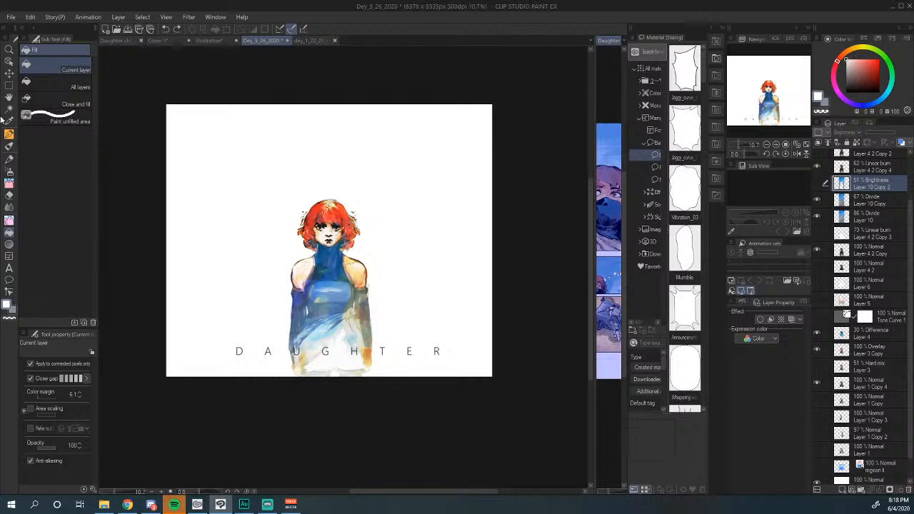
Step: Start a black text in the white space above the figure's head at font size 14.3
left_click(9, 270)
left_click(335, 135)
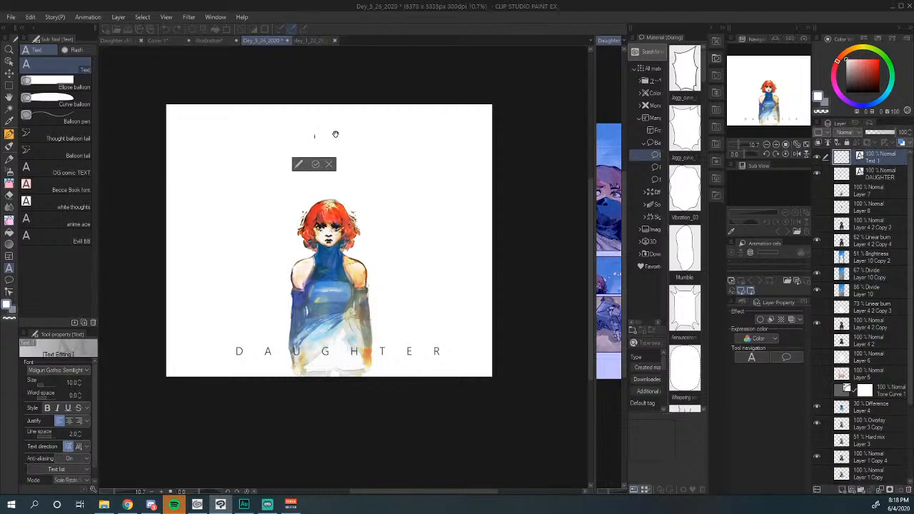
left_click(846, 96)
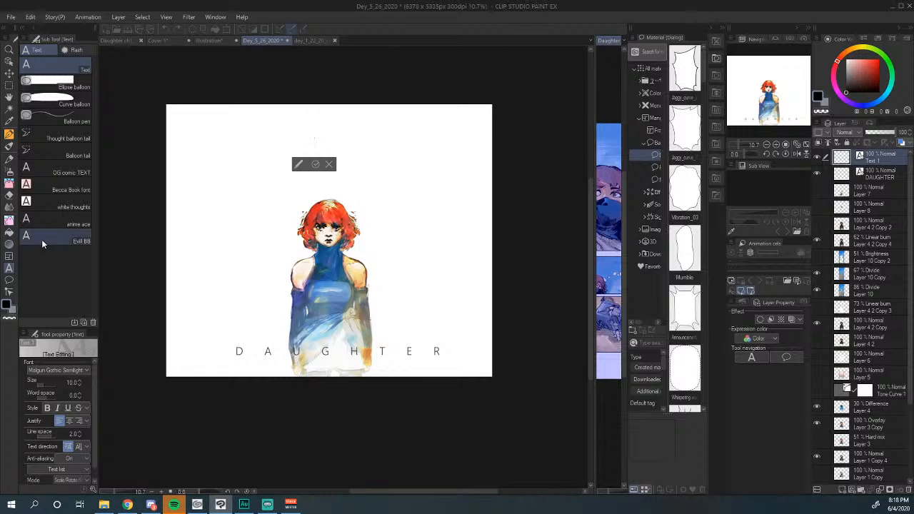
left_click(47, 387)
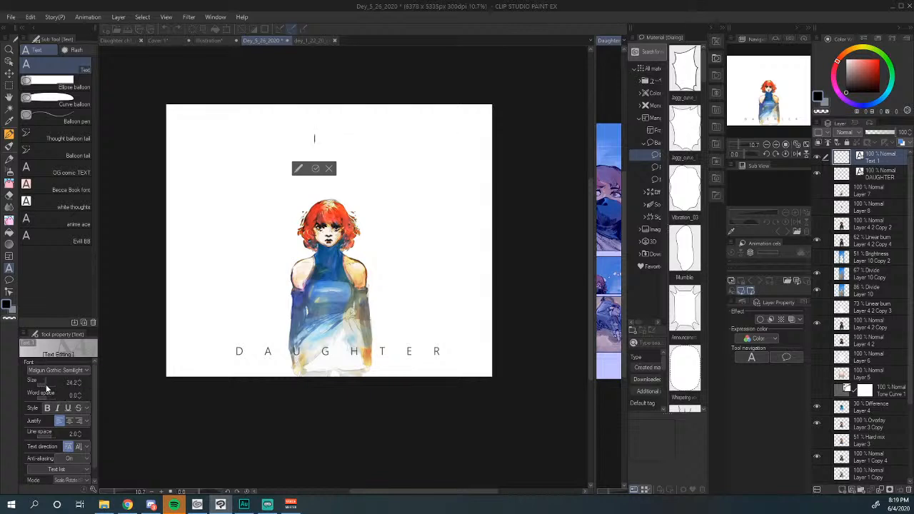
left_click_drag(46, 388, 37, 379)
Step: Enter five short lines of filler capitals as a small placeholder credits block above the head
type("written and")
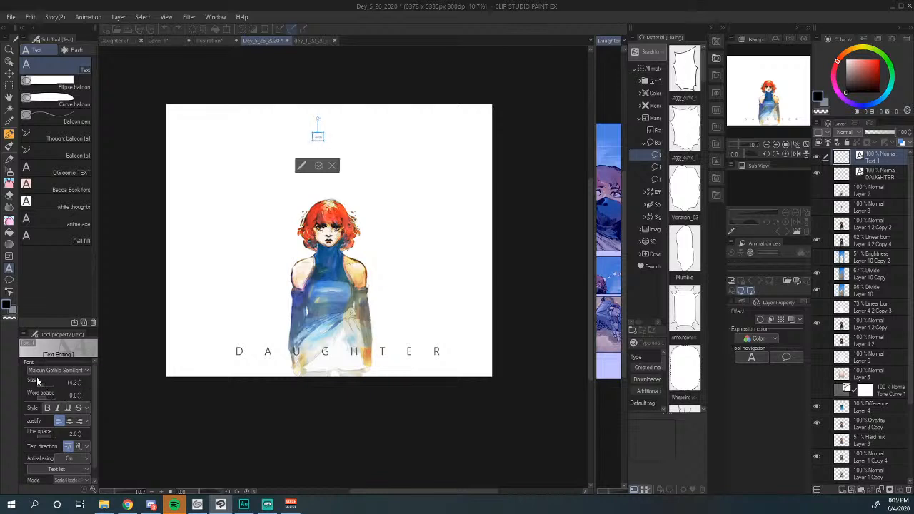
key("Return")
type("creat")
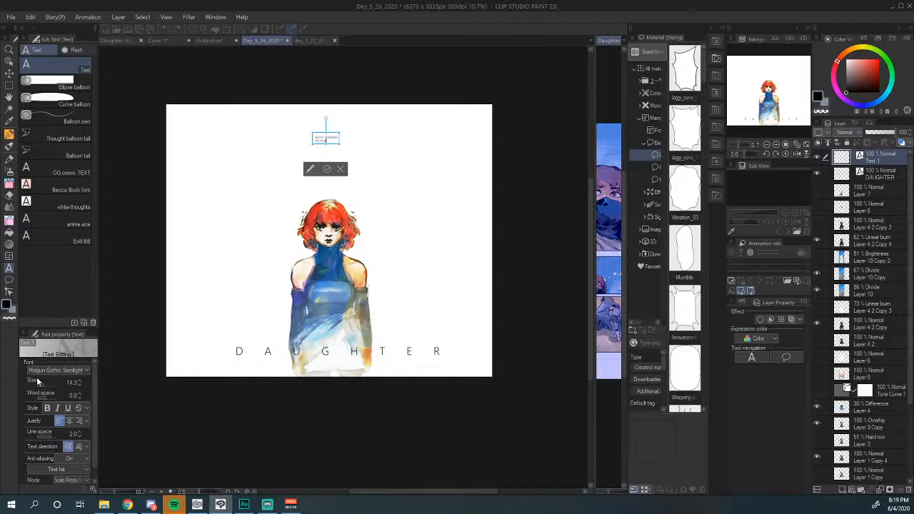
type("ed")
key("Return")
type("illustrated")
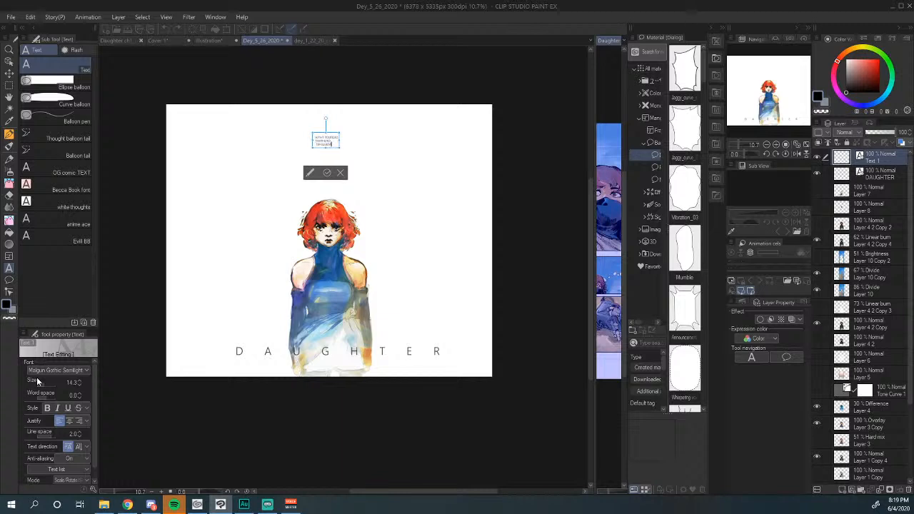
key("Return")
type("lettered")
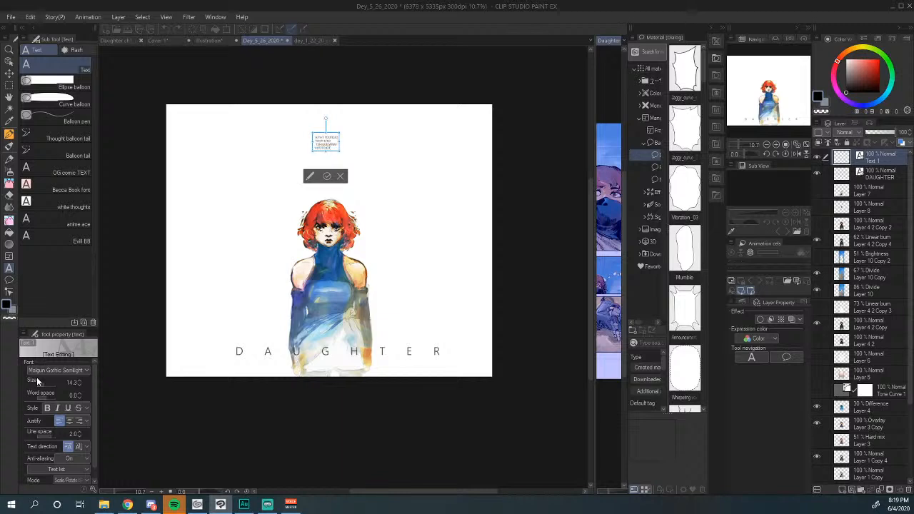
key("Return")
type("toned and colored")
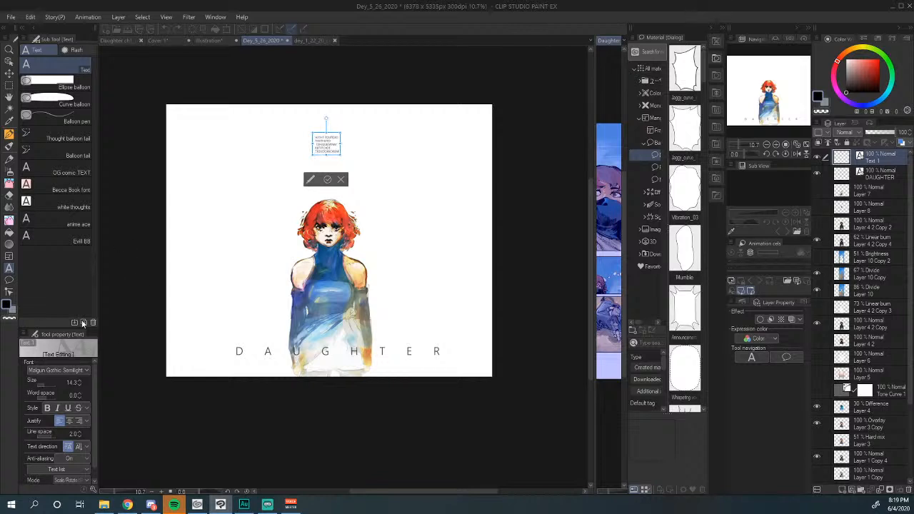
Step: Enlarge the placeholder text to size 16.5 with 2.3 line spacing, centre-align its lines and move it slightly lower, centred above the head
left_click_drag(344, 158, 346, 162)
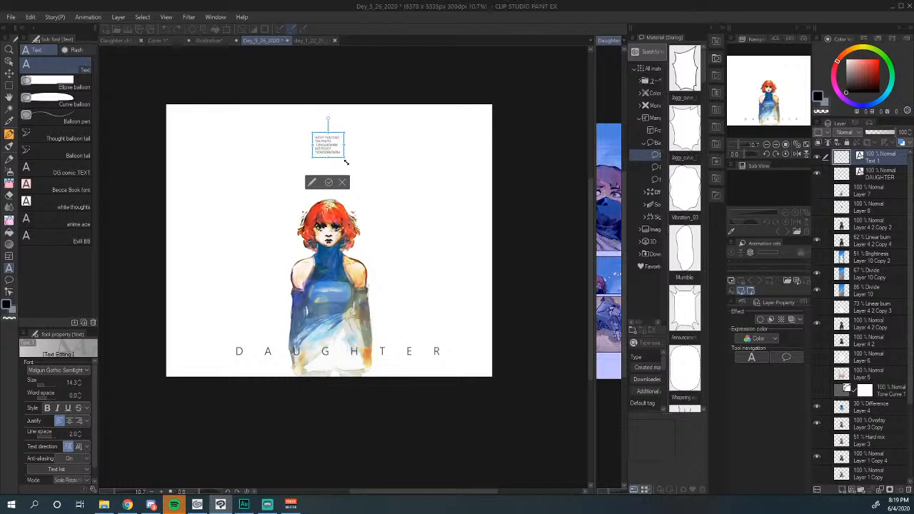
left_click(69, 421)
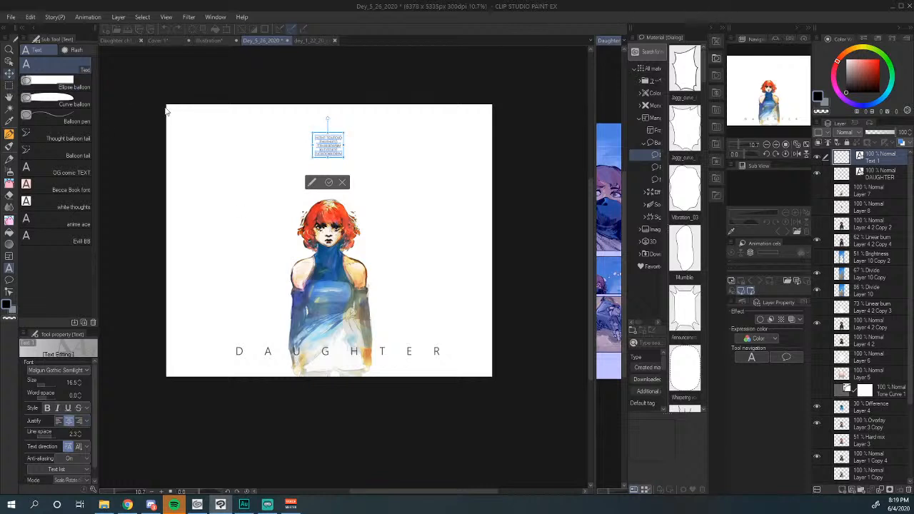
left_click(9, 74)
left_click_drag(325, 140, 327, 148)
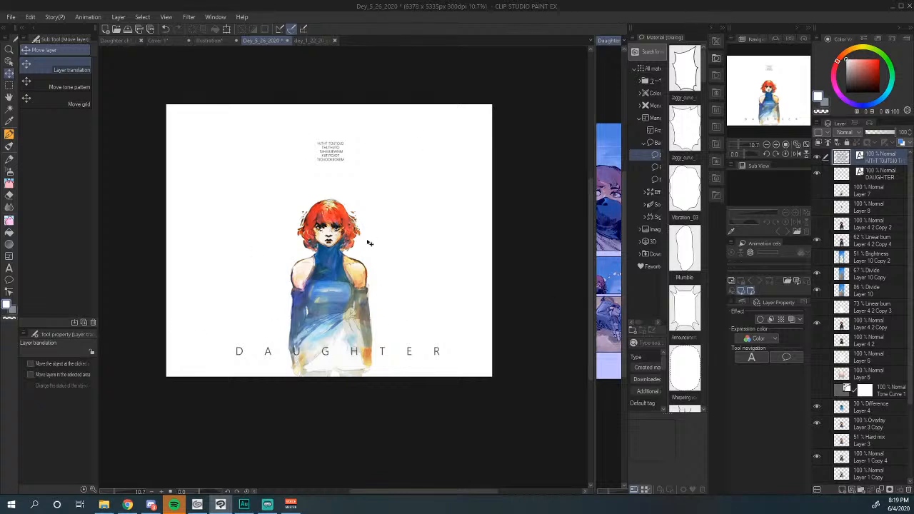
Step: Select a full-height rectangular area around the figure, the placeholder text and the DAUGHTER title
left_click(8, 85)
left_click_drag(224, 99, 438, 379)
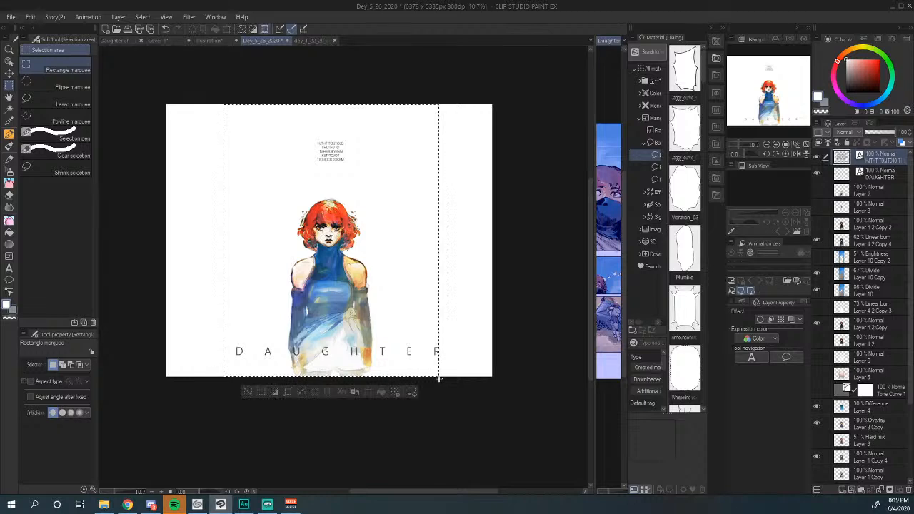
scroll(405, 354, "up", 3)
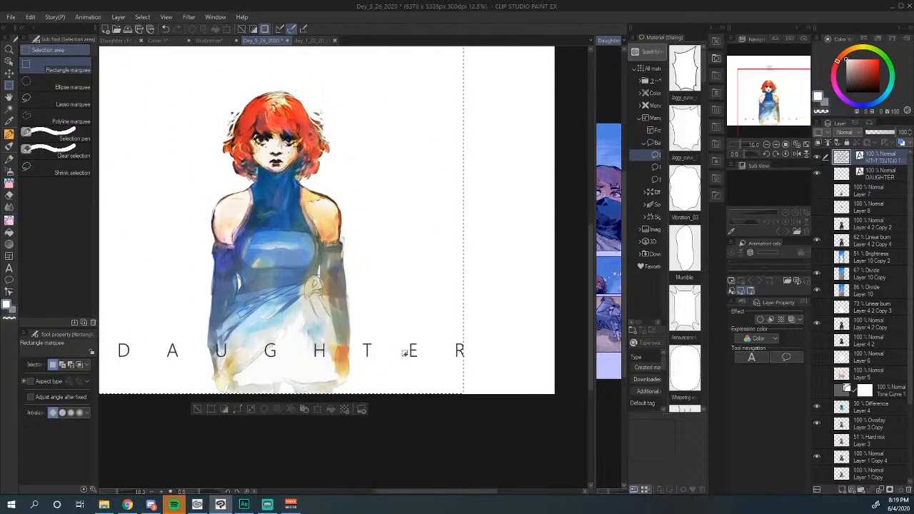
scroll(405, 354, "down", 2)
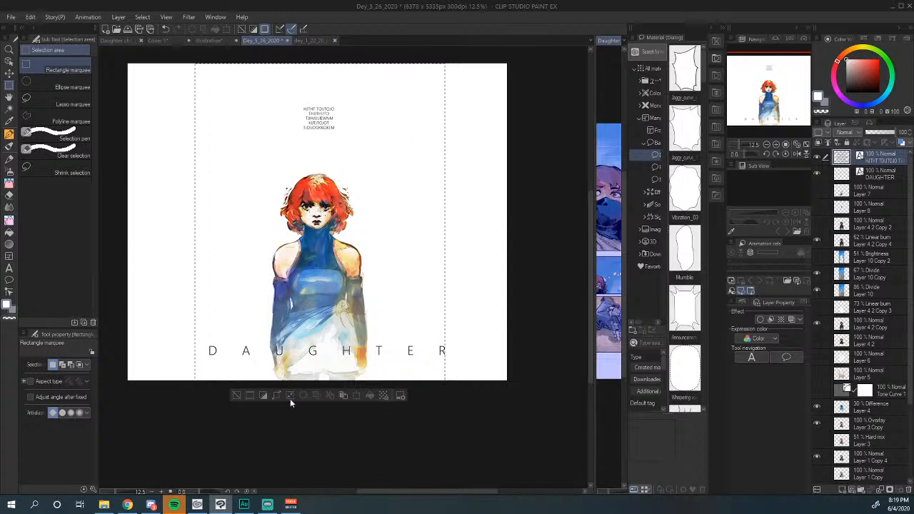
scroll(381, 309, "down", 2)
scroll(356, 293, "up", 4)
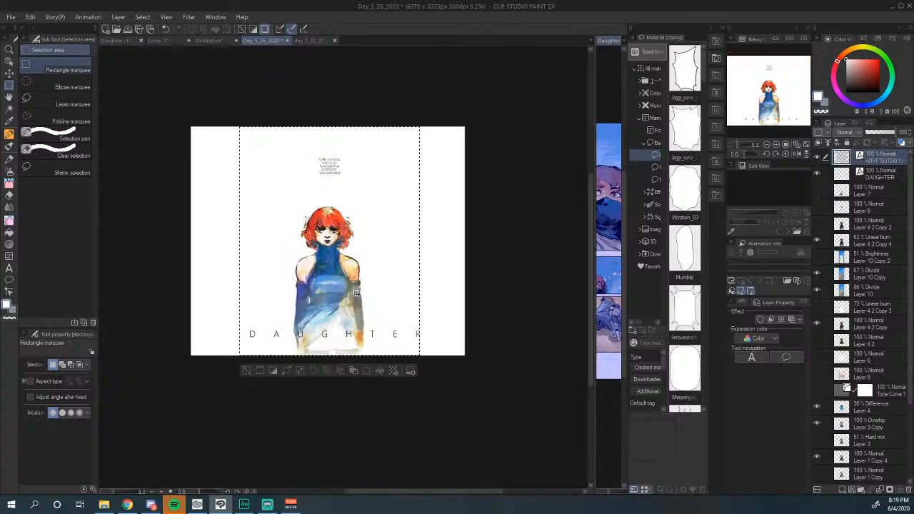
scroll(356, 293, "down", 2)
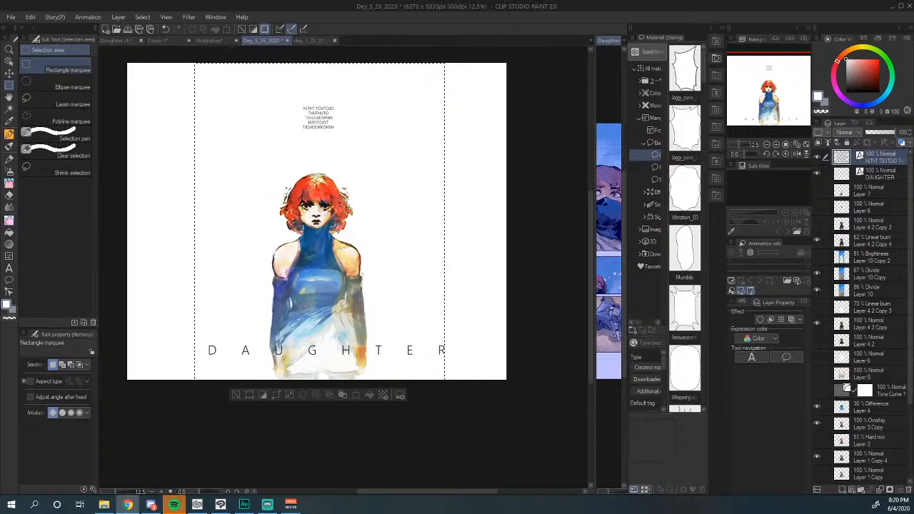
Step: Switch to Chrome, skip to the next SoundCloud track, open the playing track's page and return to Clip Studio Paint
key("alt+Tab")
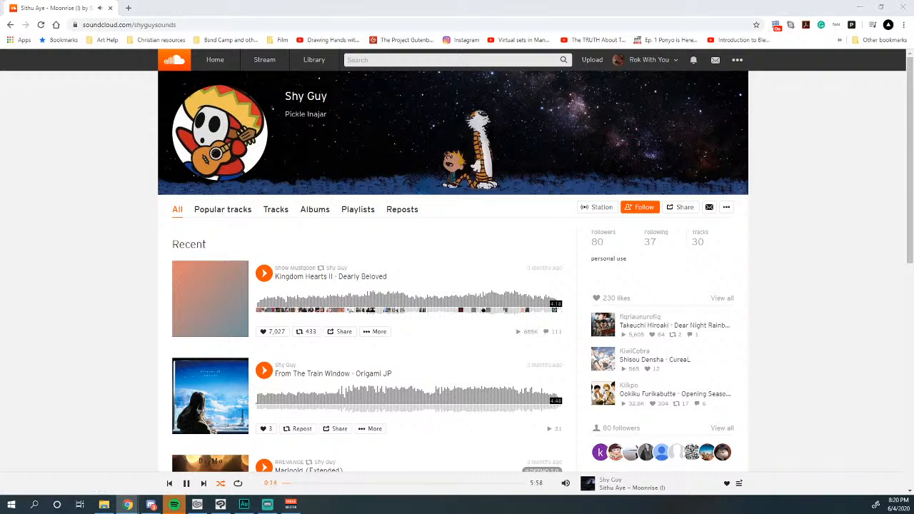
left_click(625, 489)
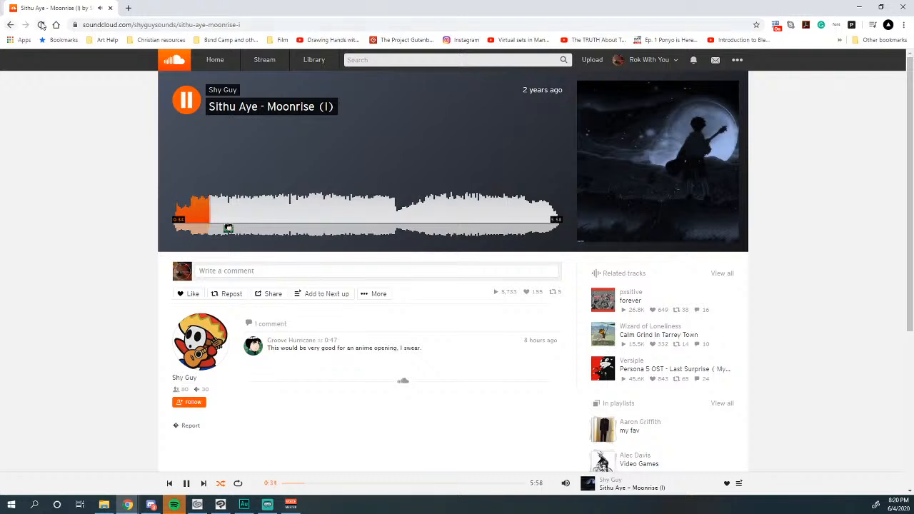
left_click(204, 483)
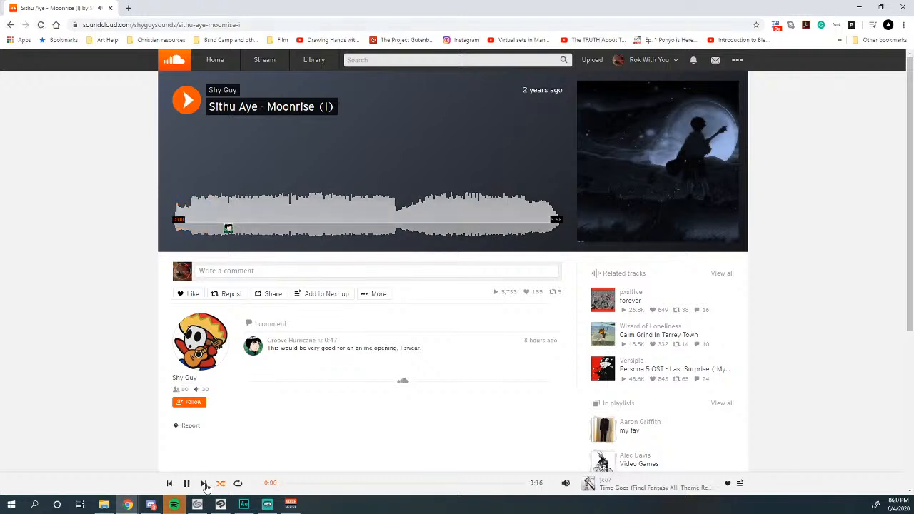
left_click(688, 489)
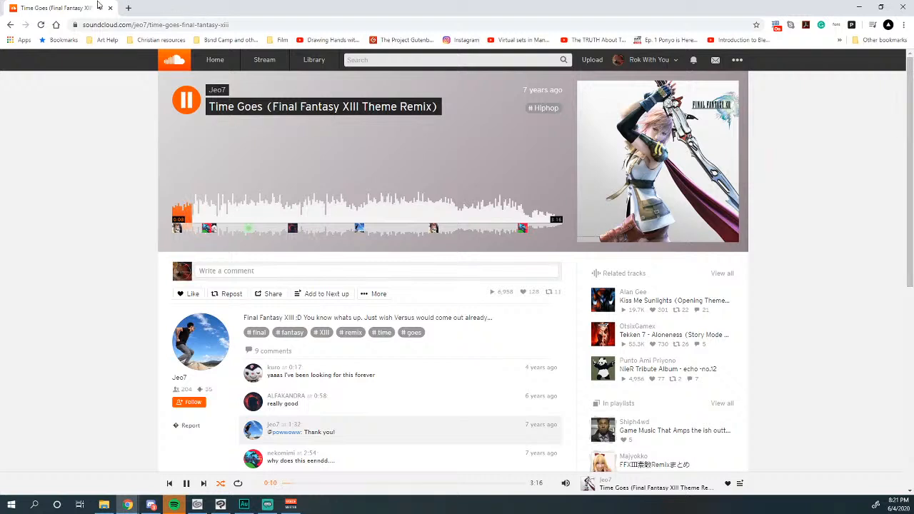
left_click(858, 6)
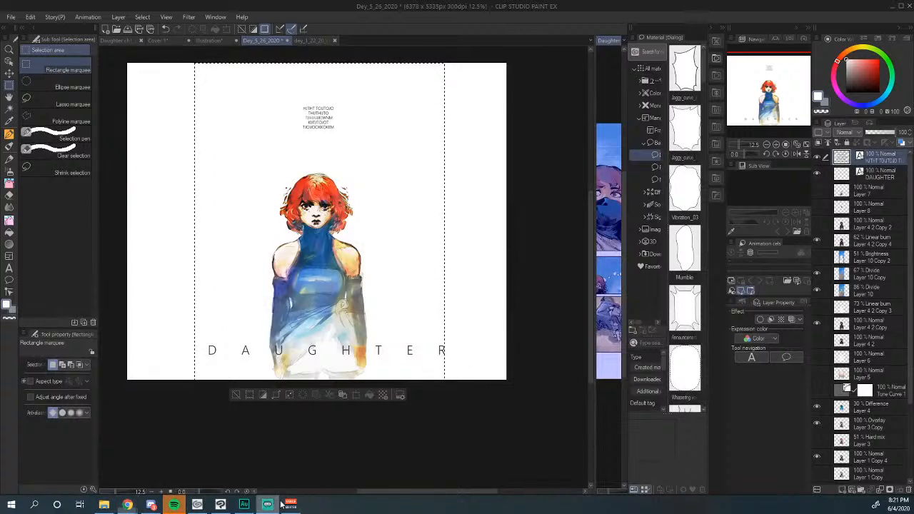
Step: Clear the selection and add a new raster layer directly above the 51 % Brightness layer, Layer 10 Copy 2
scroll(497, 227, "up", 1)
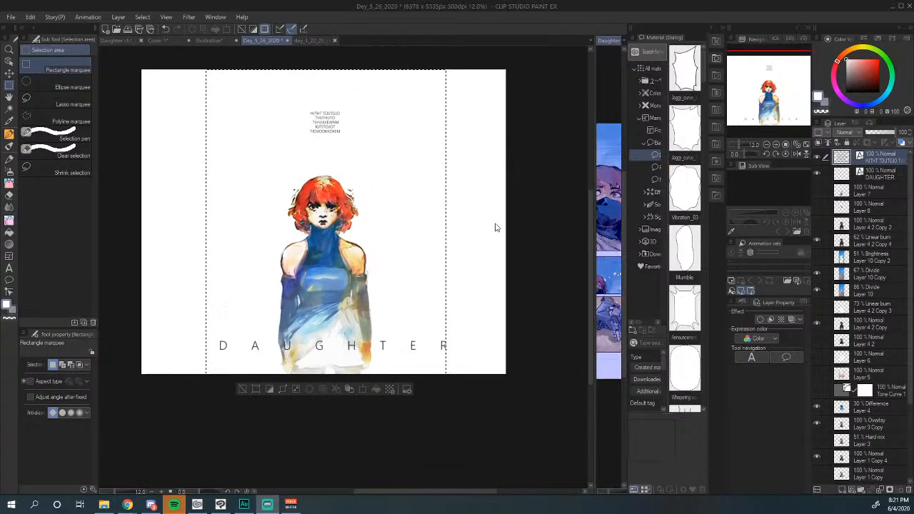
scroll(497, 227, "up", 1)
scroll(496, 227, "up", 2)
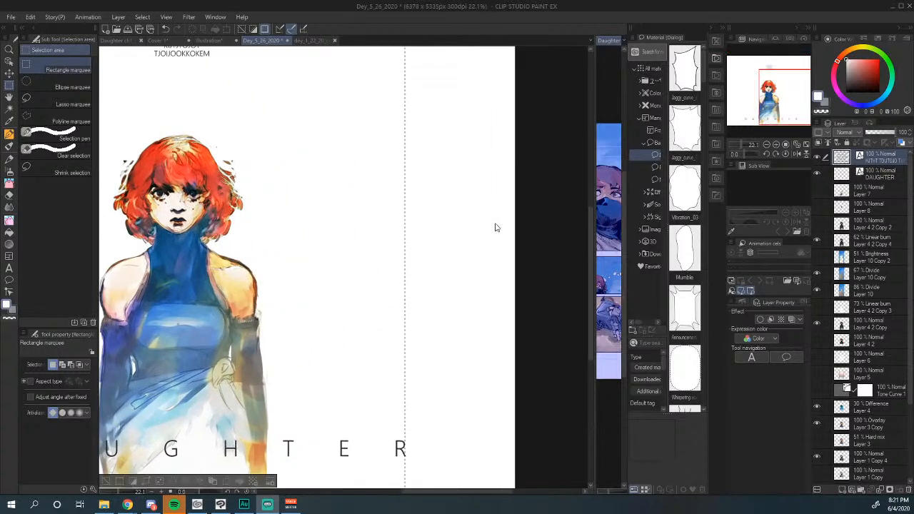
scroll(497, 227, "down", 4)
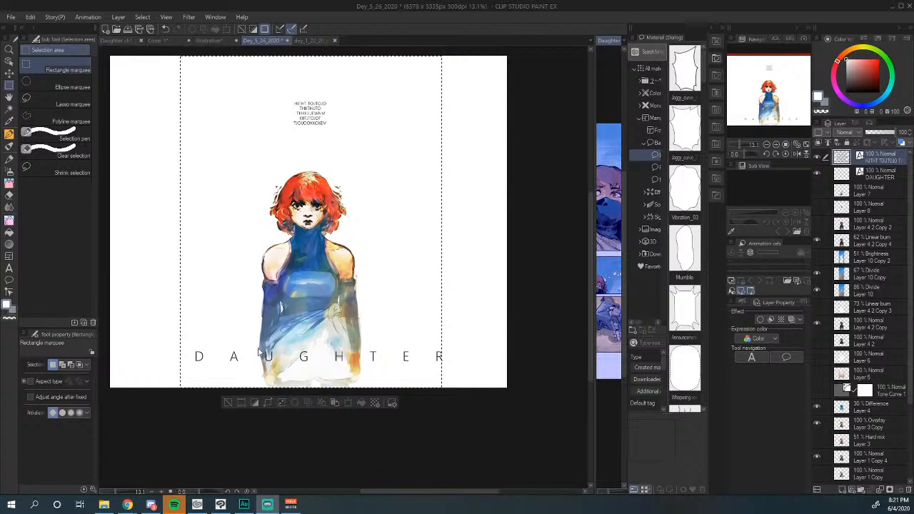
left_click(866, 241)
key("ctrl+d")
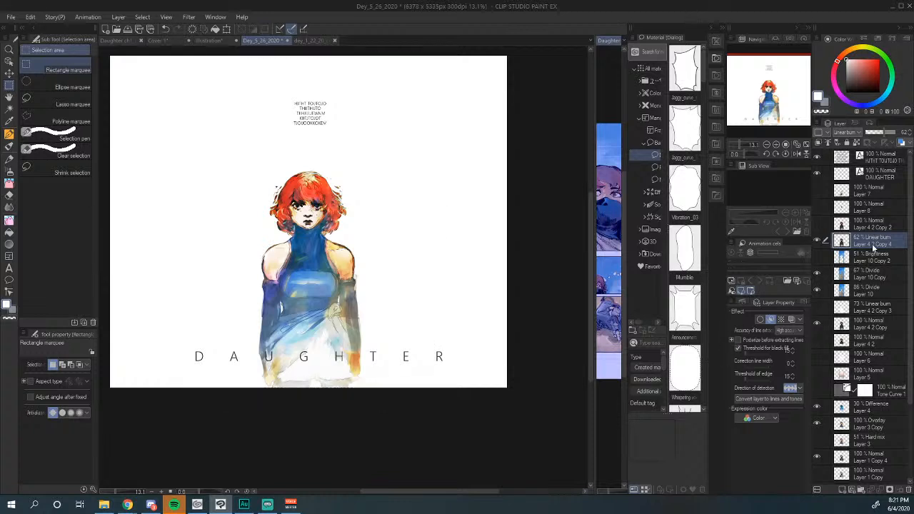
left_click(868, 260)
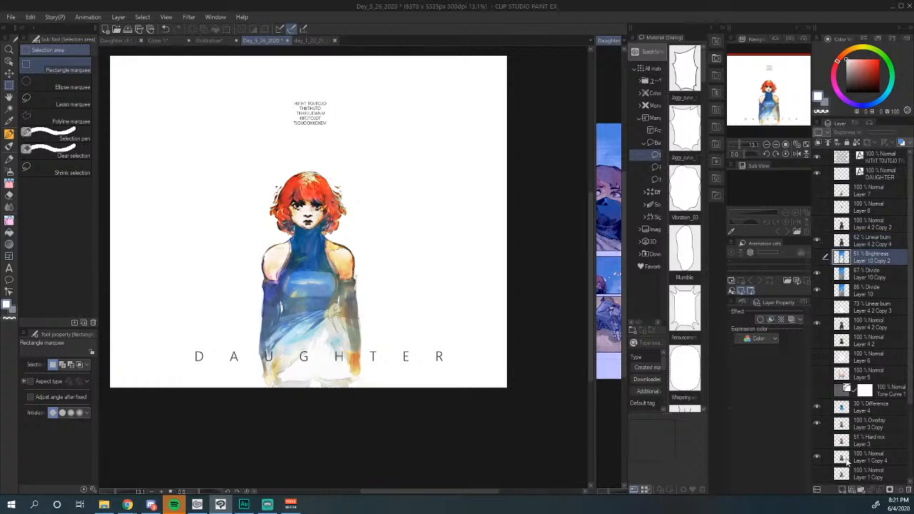
left_click(842, 490)
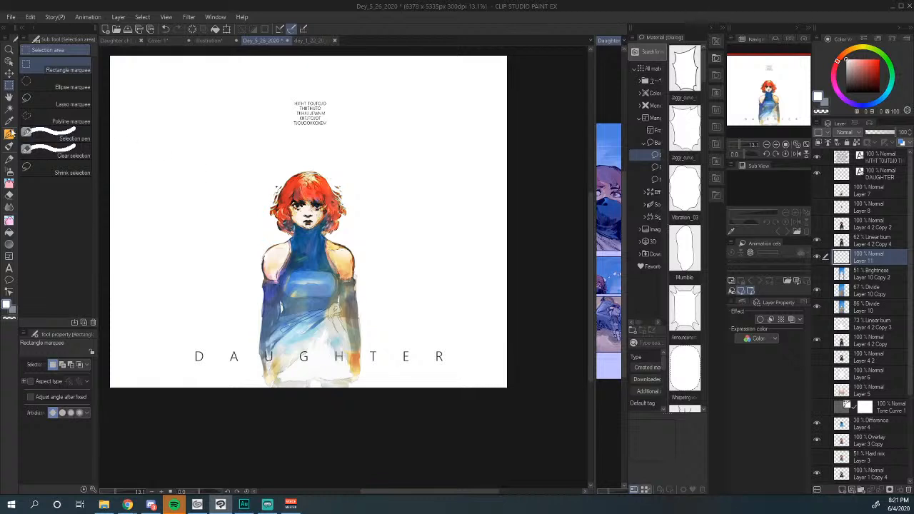
Step: Paint loose light-blue strokes on both sides of the figure's lower body with the Oil paint flat brush at size 70
left_click(9, 146)
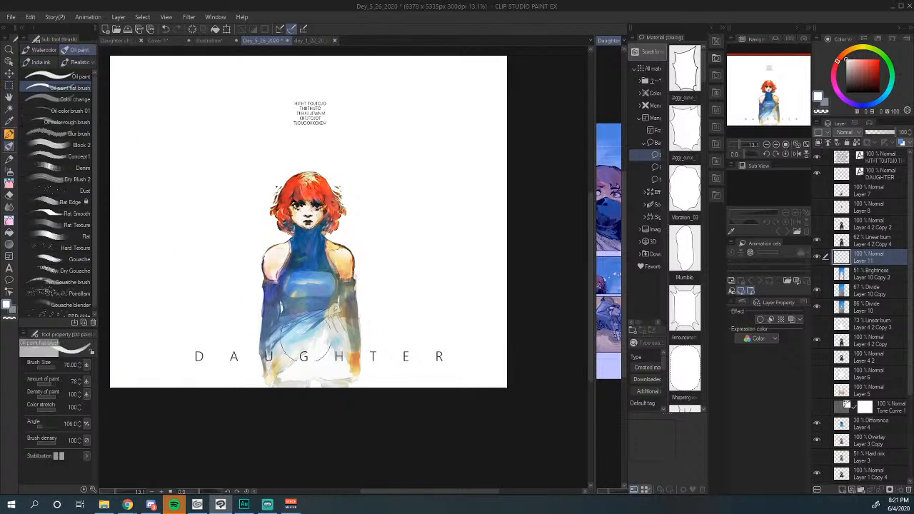
left_click(293, 353, "alt")
mouse_move(246, 352)
left_mouse_down()
mouse_move(198, 368)
mouse_move(224, 326)
left_mouse_up()
mouse_move(349, 315)
left_mouse_down()
mouse_move(407, 369)
mouse_move(381, 370)
mouse_move(412, 384)
mouse_move(411, 340)
mouse_move(418, 345)
mouse_move(380, 293)
mouse_move(416, 324)
mouse_move(354, 275)
mouse_move(376, 288)
mouse_move(387, 319)
mouse_move(369, 301)
mouse_move(404, 308)
left_mouse_up()
Step: Add pale cream strokes sampled from the painting among the blue ones on both sides, plus extra light blue beside the figure's left-hand side
left_click(341, 284, "alt")
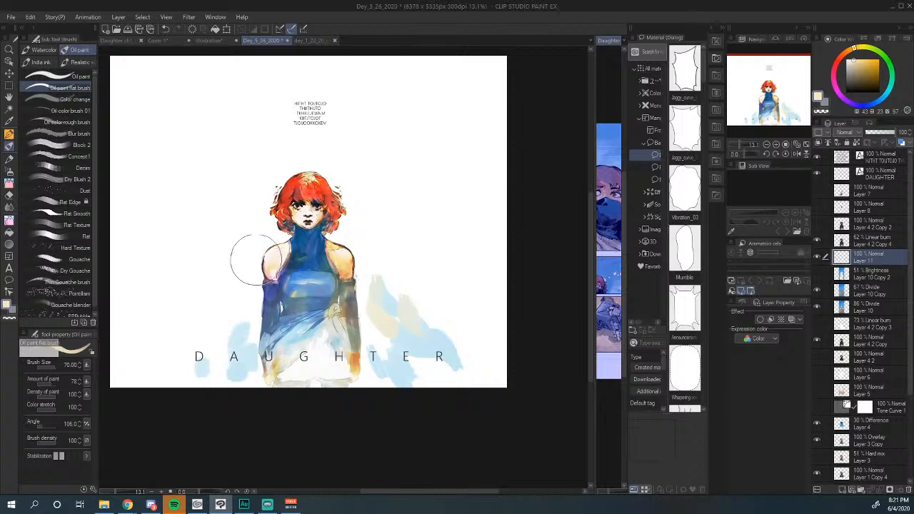
mouse_move(245, 265)
left_mouse_down()
mouse_move(230, 294)
mouse_move(225, 333)
mouse_move(180, 367)
left_mouse_up()
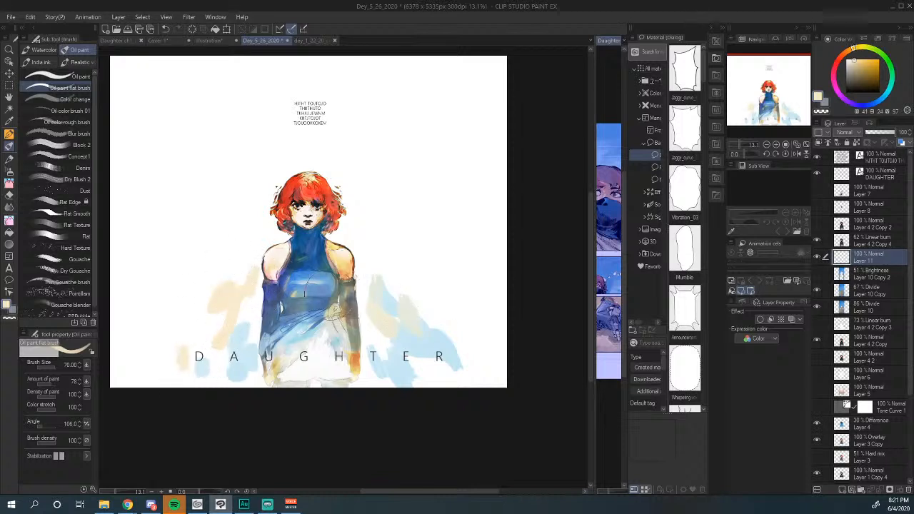
mouse_move(382, 298)
left_mouse_down()
mouse_move(411, 292)
mouse_move(443, 352)
left_mouse_up()
left_click_drag(400, 330, 453, 393)
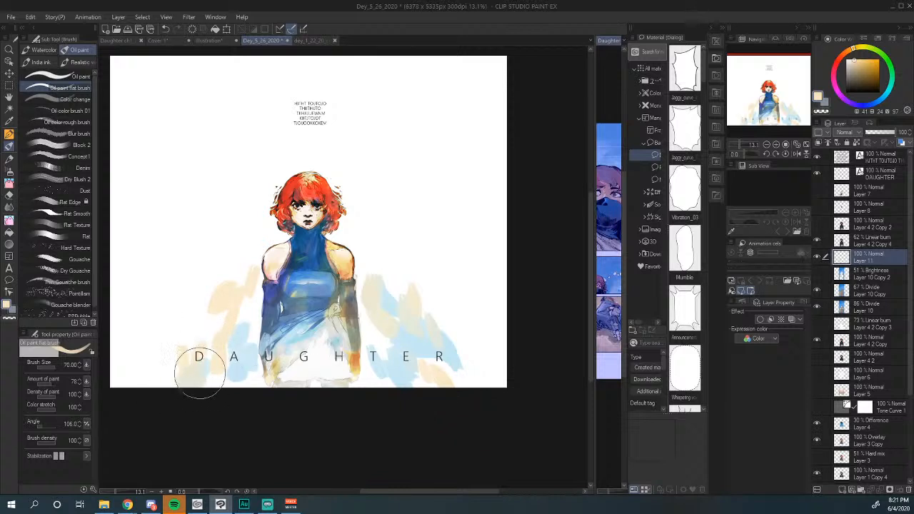
left_click(243, 333, "alt")
mouse_move(250, 324)
left_mouse_down()
mouse_move(258, 308)
mouse_move(212, 352)
left_mouse_up()
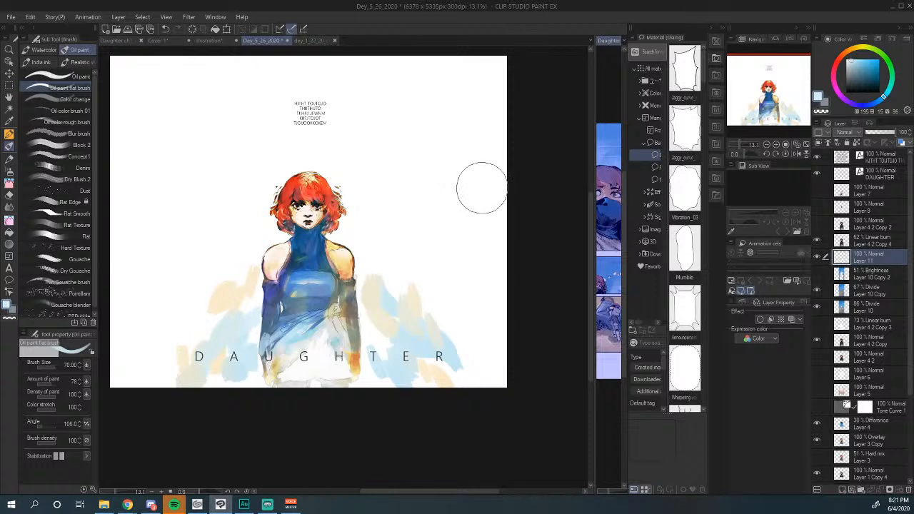
Step: Soften and blend the background strokes on both sides of the figure with the Soothing watercolor blender at size 25
left_click(9, 206)
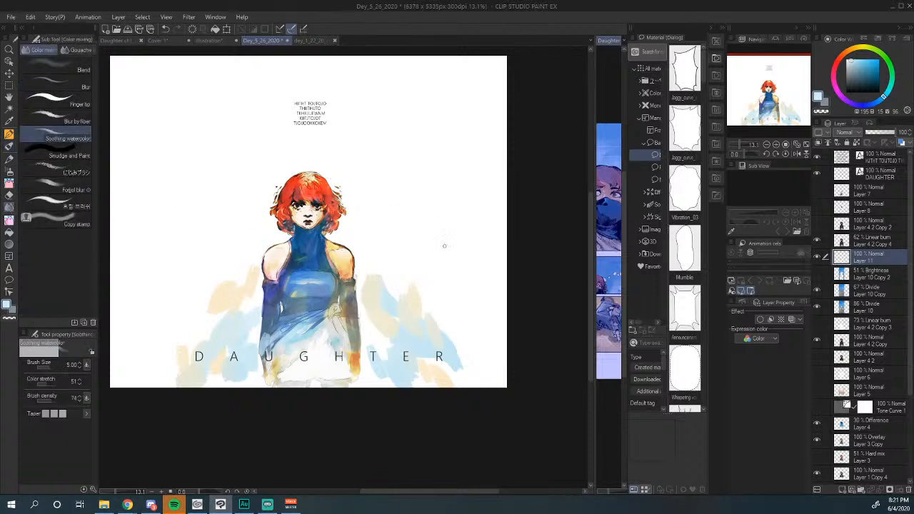
key("bracketright")
key("bracketright")
key("bracketright")
key("bracketright")
key("bracketright")
key("bracketright")
key("bracketright")
key("bracketright")
key("bracketright")
mouse_move(367, 249)
left_mouse_down()
mouse_move(386, 300)
mouse_move(376, 263)
mouse_move(387, 292)
mouse_move(420, 293)
mouse_move(403, 269)
mouse_move(388, 322)
mouse_move(379, 299)
mouse_move(366, 297)
mouse_move(401, 351)
mouse_move(371, 296)
mouse_move(401, 295)
left_mouse_up()
mouse_move(242, 300)
left_mouse_down()
mouse_move(237, 361)
mouse_move(234, 289)
mouse_move(213, 302)
left_mouse_up()
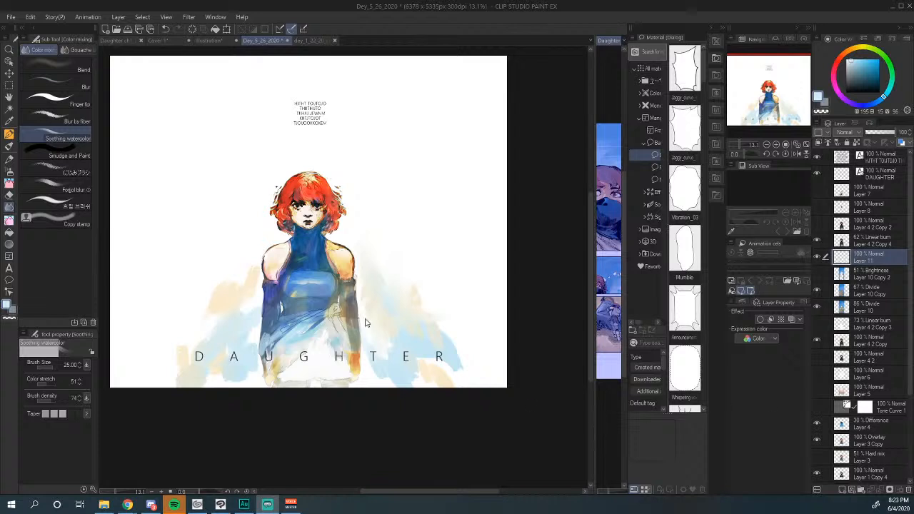
Step: Examine the blended background strokes around the figure and the DAUGHTER title from near and far, slightly narrowing the canvas pane
scroll(361, 311, "up", 3)
scroll(361, 312, "down", 3)
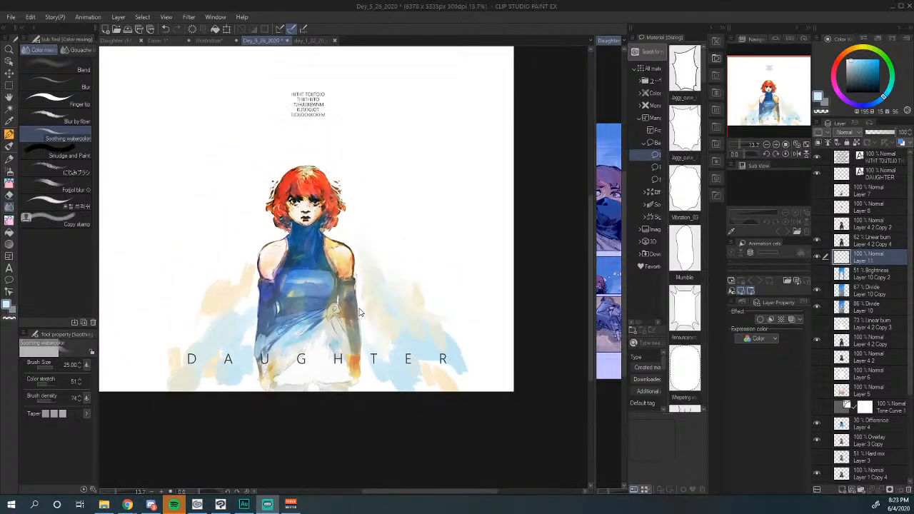
scroll(360, 312, "up", 3)
scroll(361, 312, "down", 2)
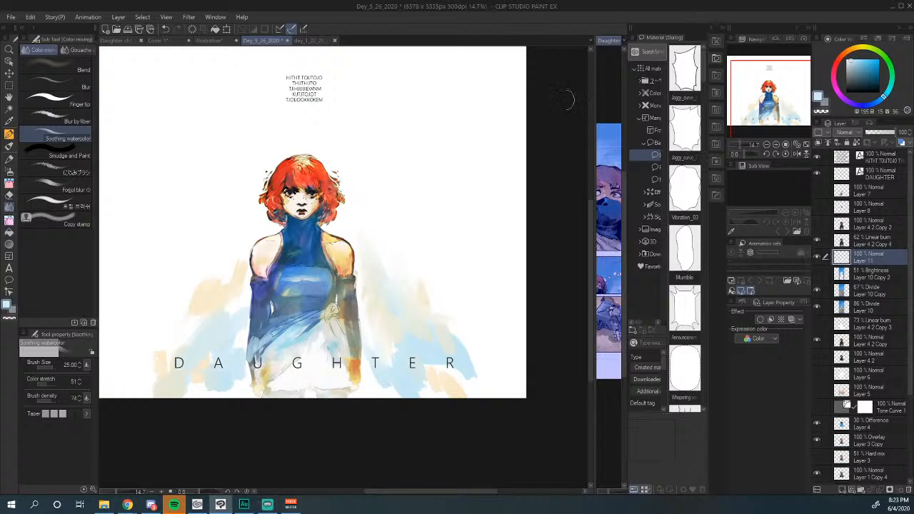
mouse_move(596, 104)
left_mouse_down()
mouse_move(370, 102)
mouse_move(602, 101)
mouse_move(588, 112)
left_mouse_up()
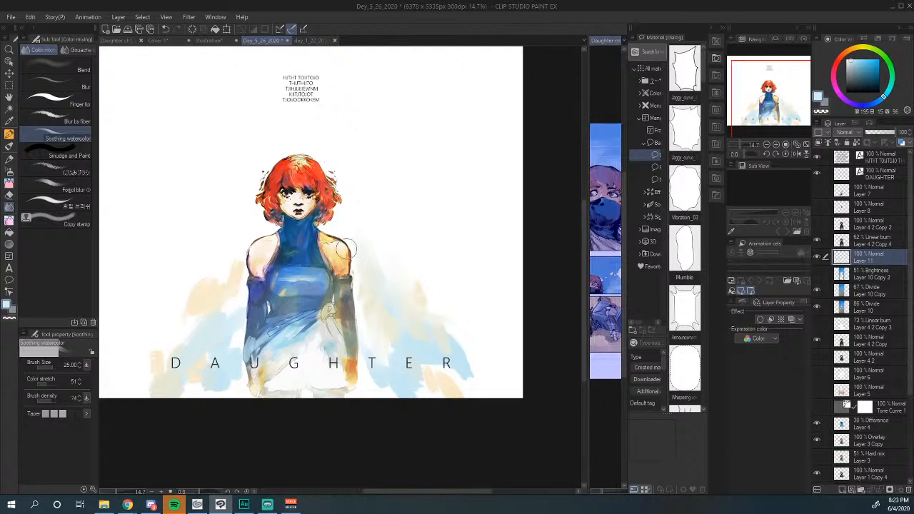
scroll(342, 187, "down", 2)
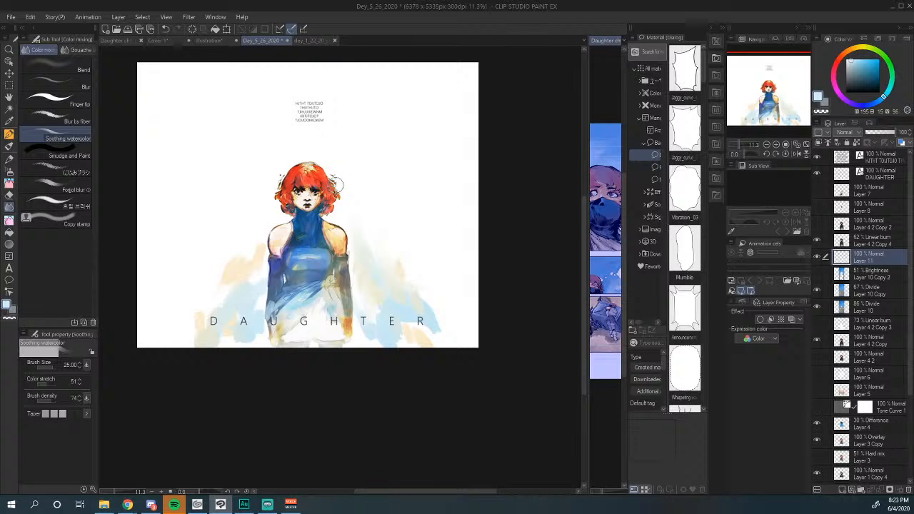
scroll(275, 282, "up", 2)
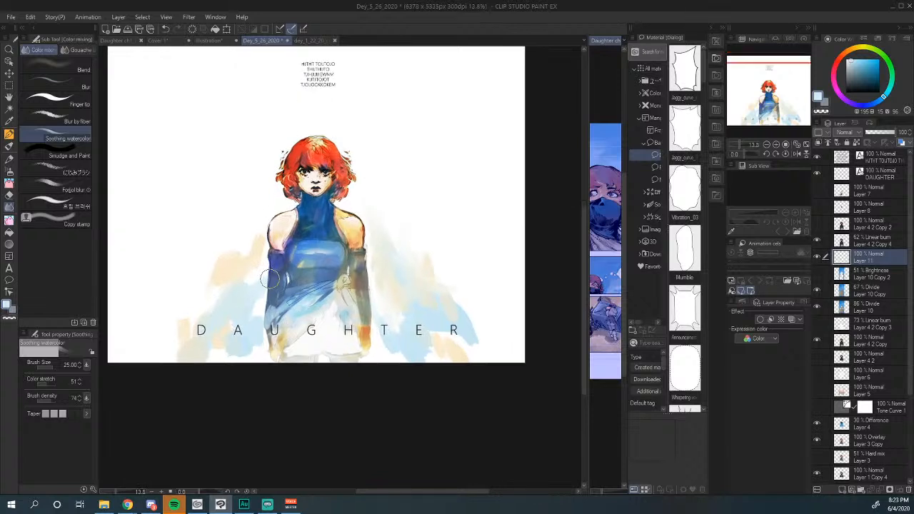
scroll(270, 280, "up", 3)
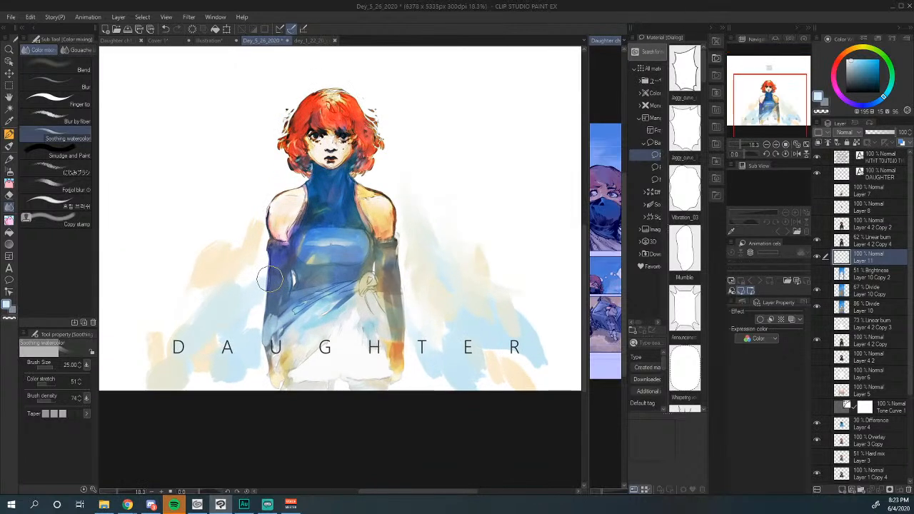
scroll(270, 280, "up", 1)
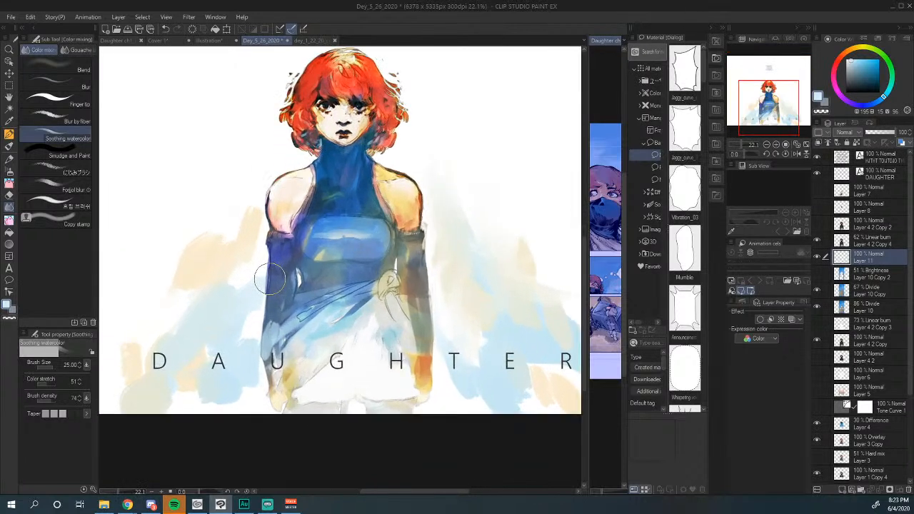
scroll(270, 278, "up", 1)
scroll(270, 278, "down", 2)
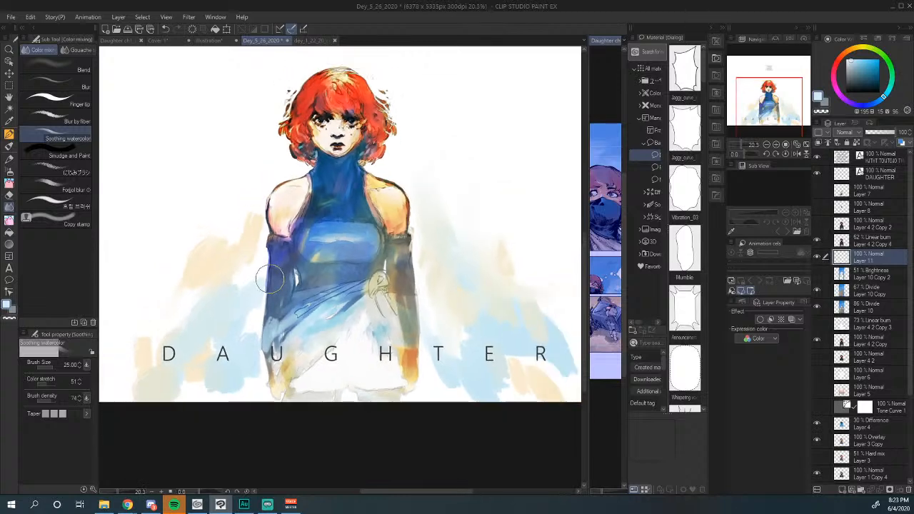
scroll(270, 279, "down", 1)
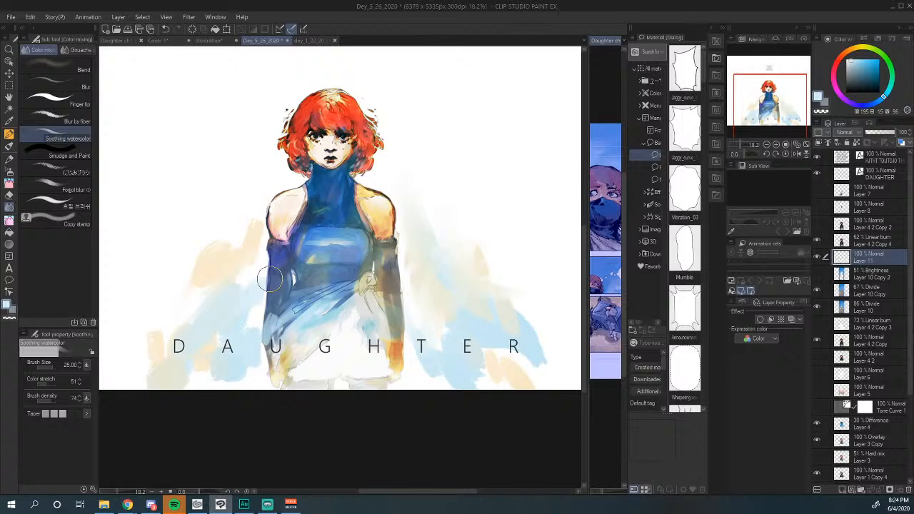
Step: Look at the open Illustration sketches and the dey_1_22_20_cellphone character painting for comparison, and return to Dey_5_26_2020
left_click(215, 41)
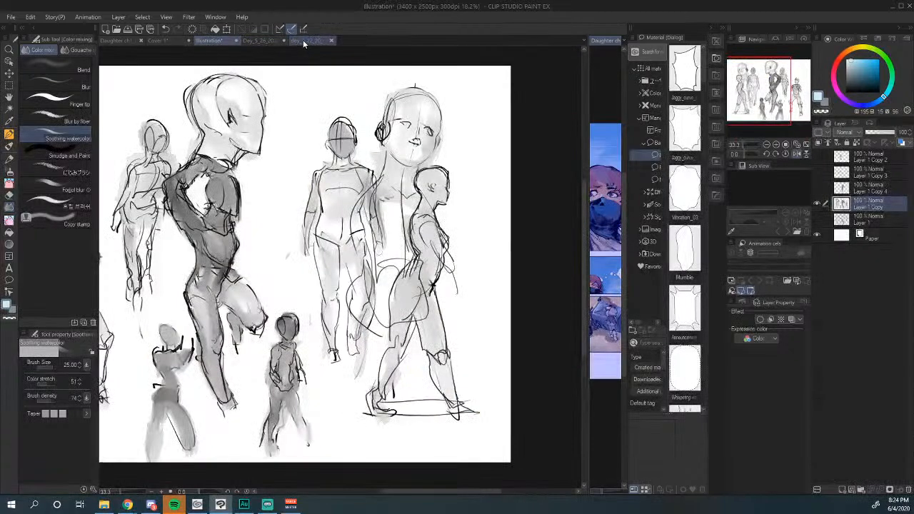
left_click(303, 40)
left_click(265, 42)
left_click(315, 41)
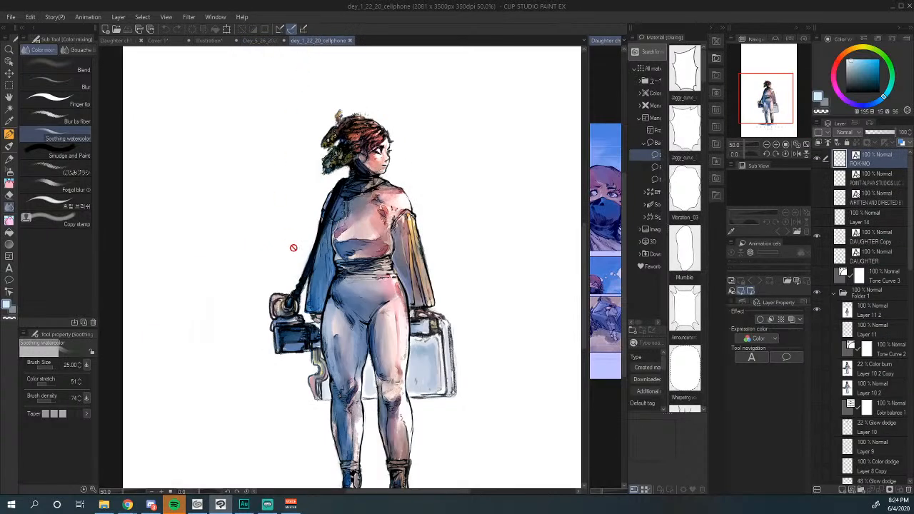
left_click(270, 41)
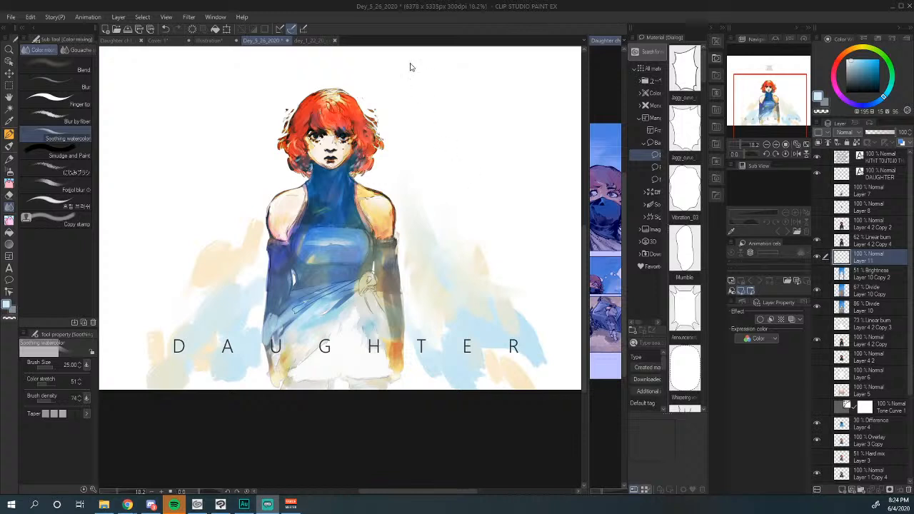
Step: Save the Dey_5_26_2020 document
left_click(267, 42)
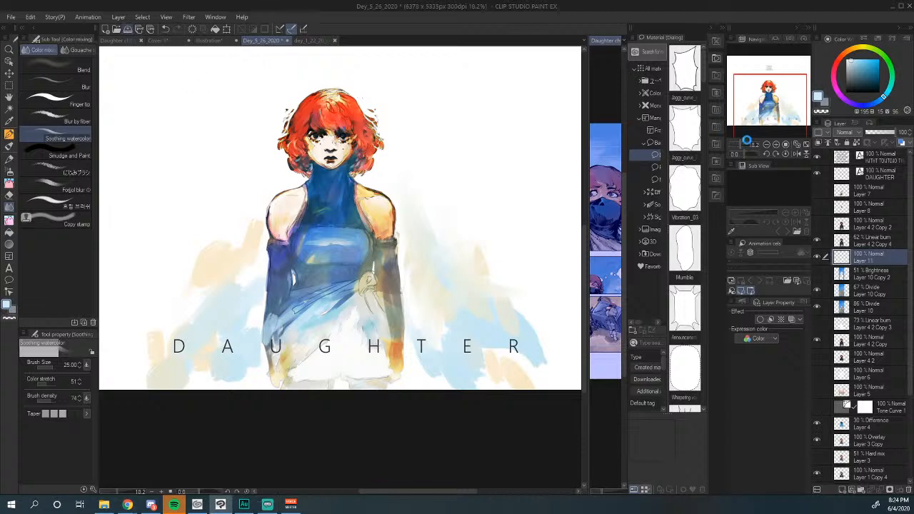
key("ctrl+s")
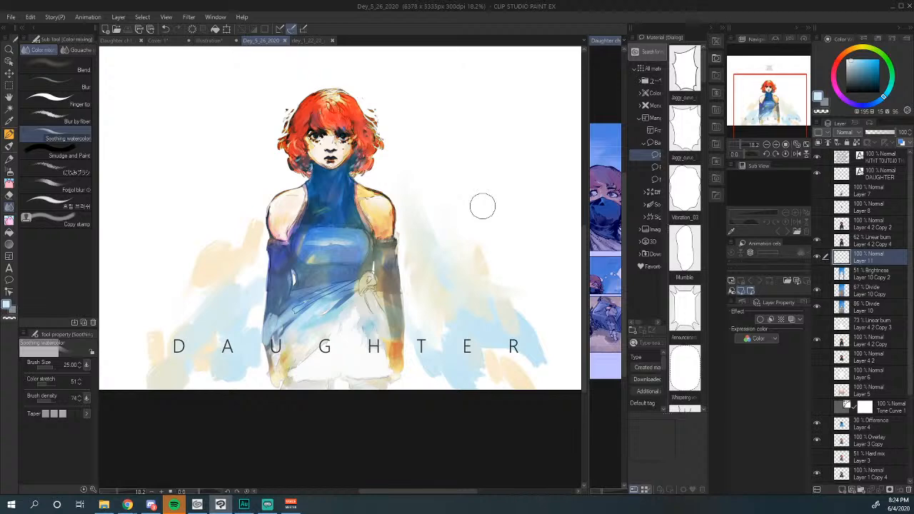
Step: Compare the dey_1_22_20_cellphone and Dey_5_26_2020 paintings, and examine the grey figure sketches in the Illustration document
left_click(308, 42)
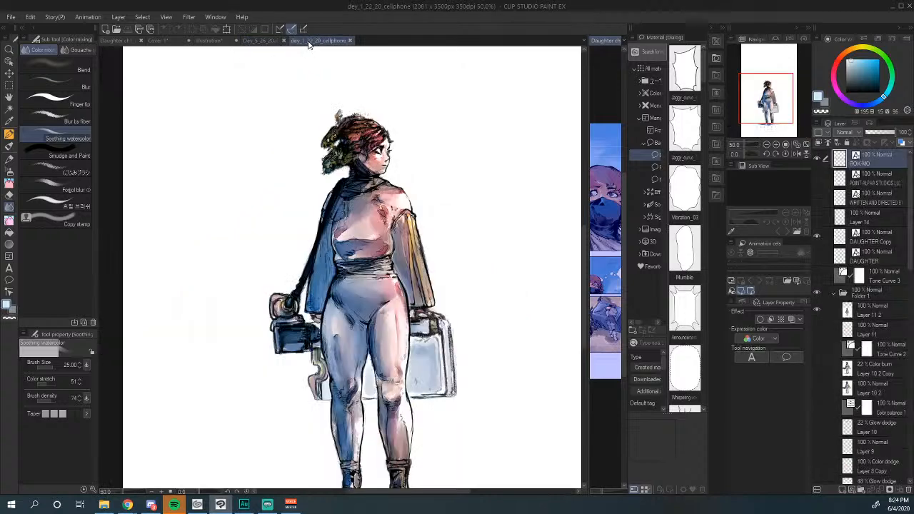
left_click(272, 41)
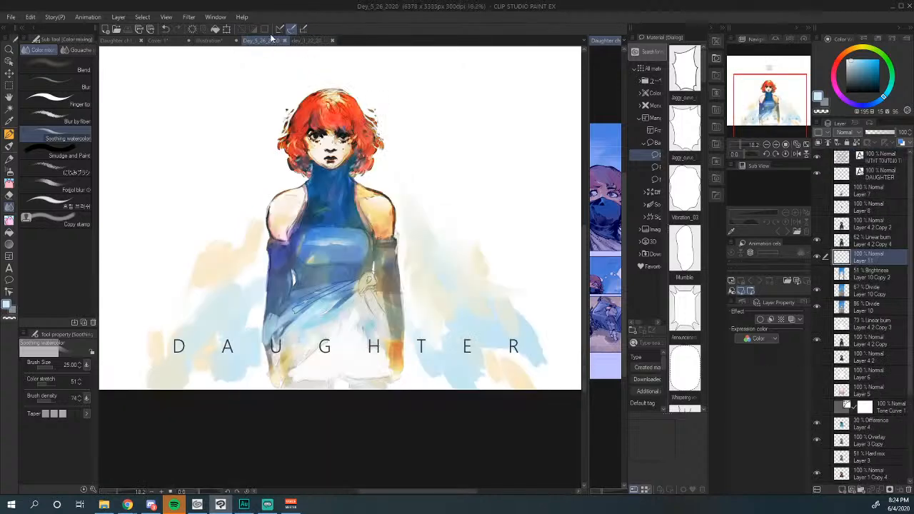
left_click(209, 41)
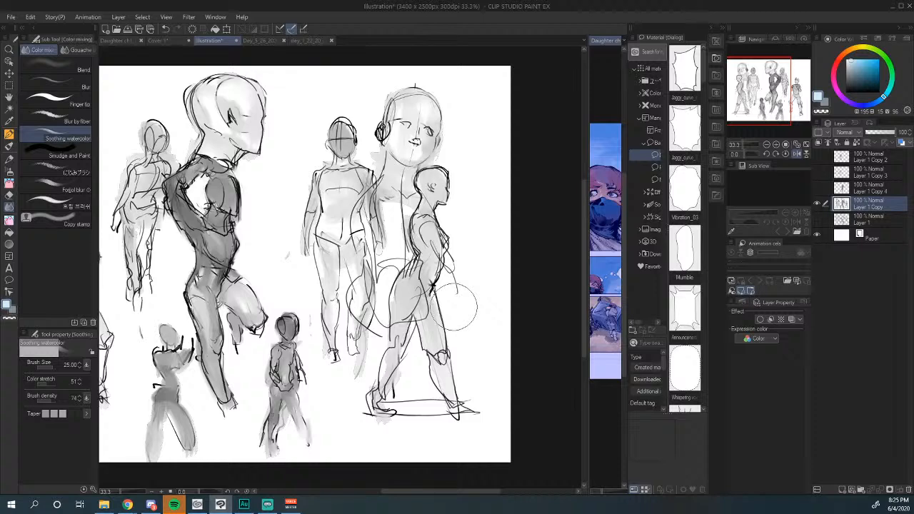
scroll(451, 307, "down", 2)
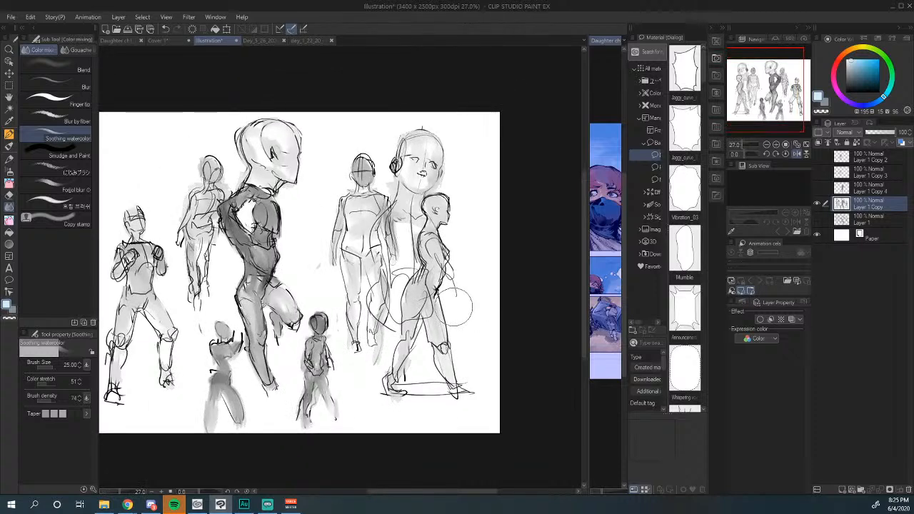
scroll(453, 306, "down", 1)
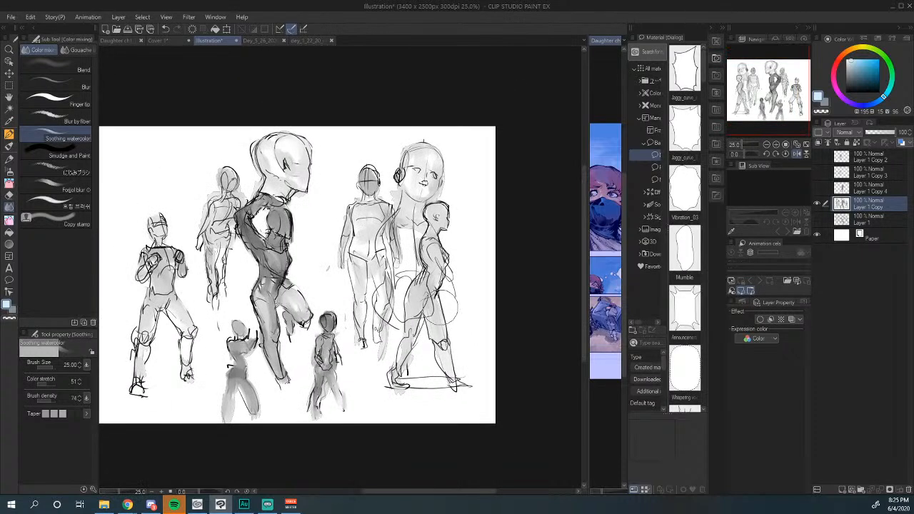
left_click_drag(450, 491, 426, 491)
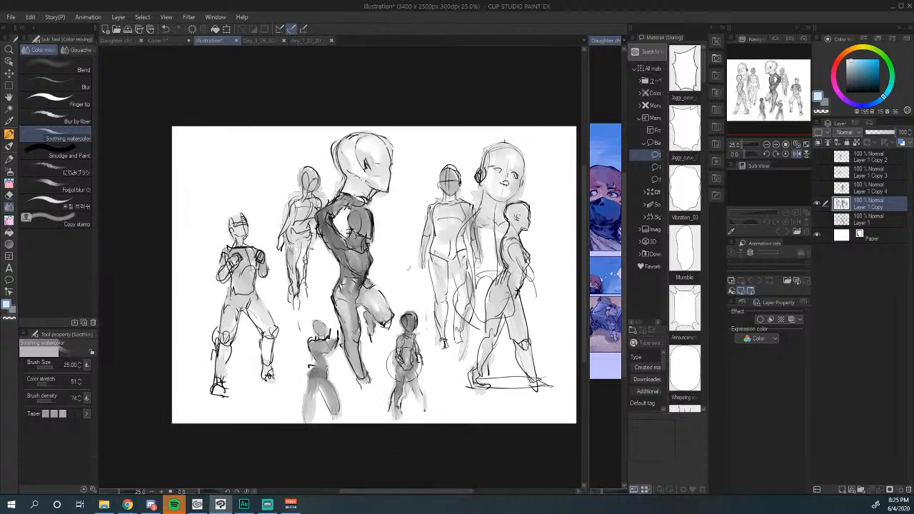
scroll(405, 364, "up", 1)
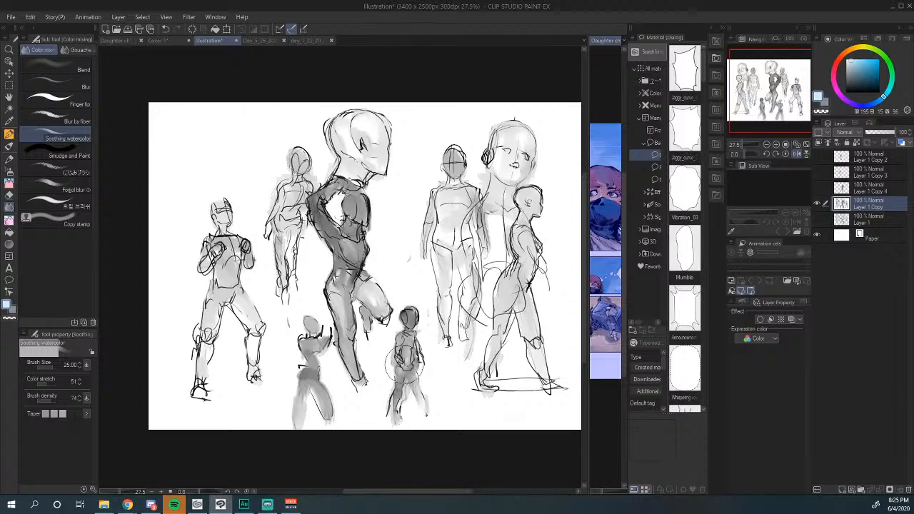
scroll(406, 367, "up", 1)
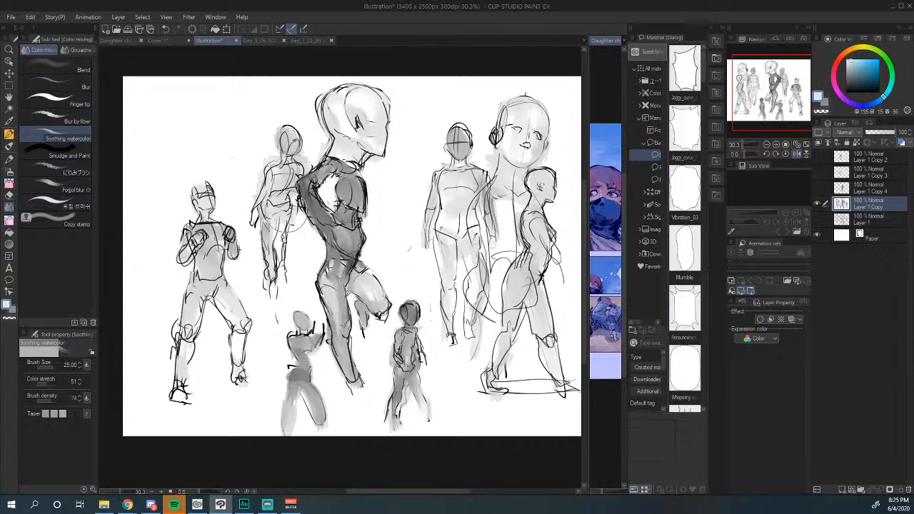
Step: Blend the shading on the head and torso of the fighting-stance figure with the Soothing watercolor blender at size 12
key("[")
key("[")
key("[")
key("[")
key("[")
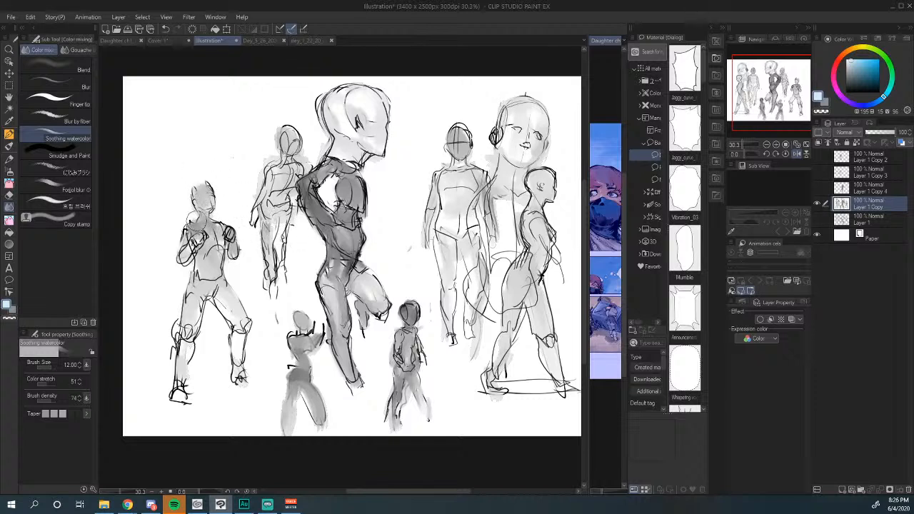
left_click_drag(298, 298, 340, 284)
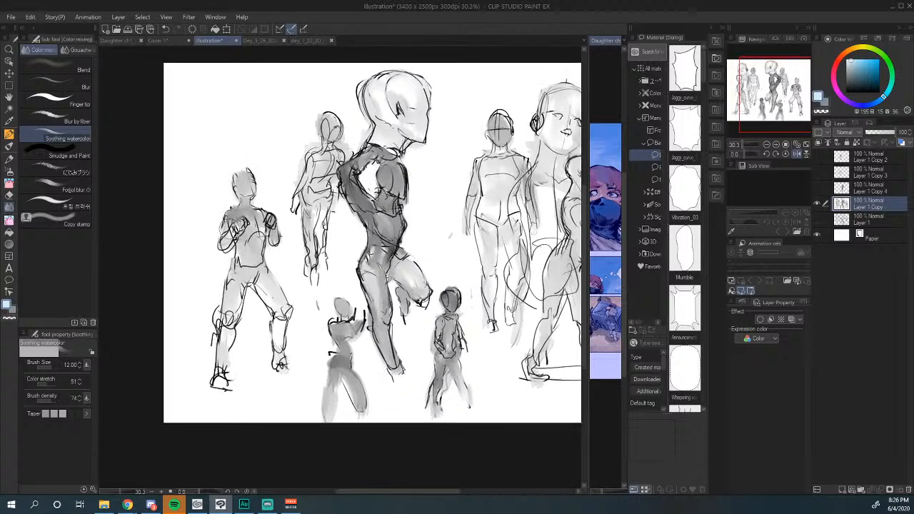
left_click_drag(302, 223, 270, 245)
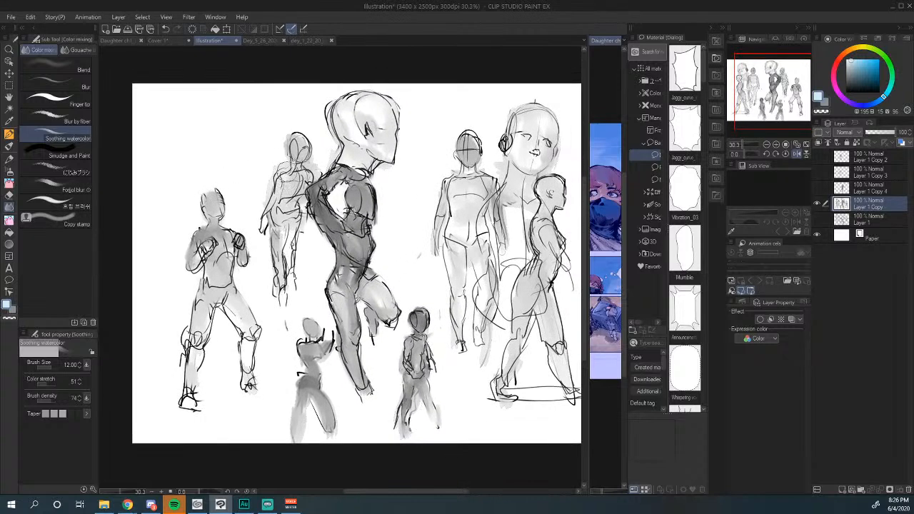
Step: Clean up the torso lines of the small figure behind the large dark one with the Softer eraser at size 8
left_click(9, 194)
key("[")
key("[")
key("[")
key("[")
key("[")
key("[")
key("[")
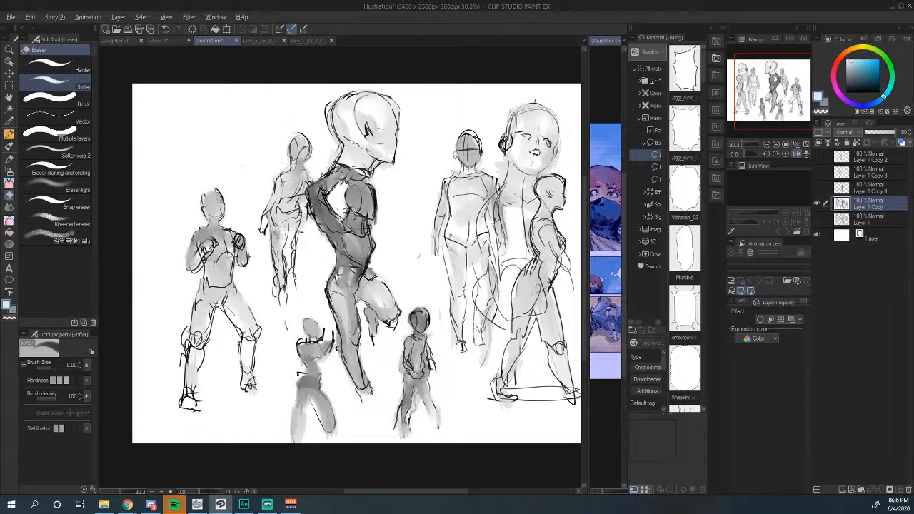
scroll(309, 187, "down", 1)
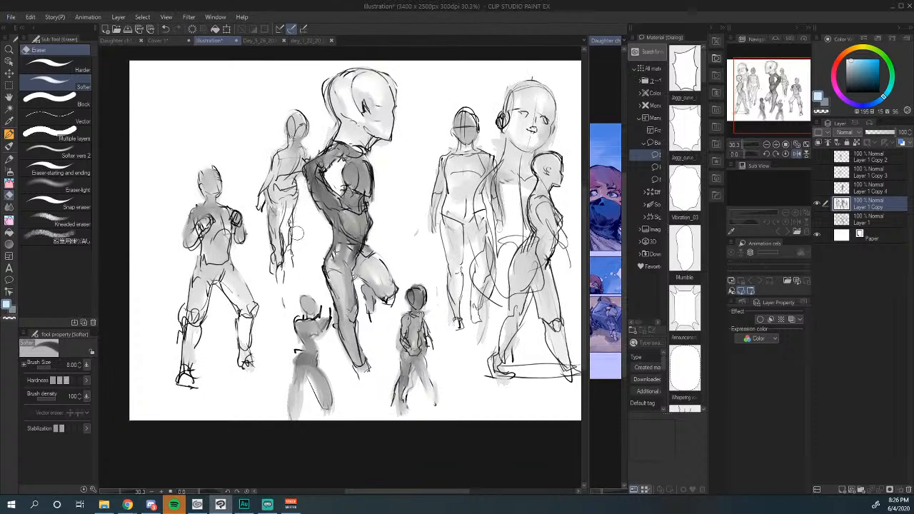
Step: Hide Layer 1 Copy and show the sketches on Layer 1 Copy 2, Layer 1 Copy 3 and Layer 1 Copy 4
left_click_drag(399, 152, 333, 115)
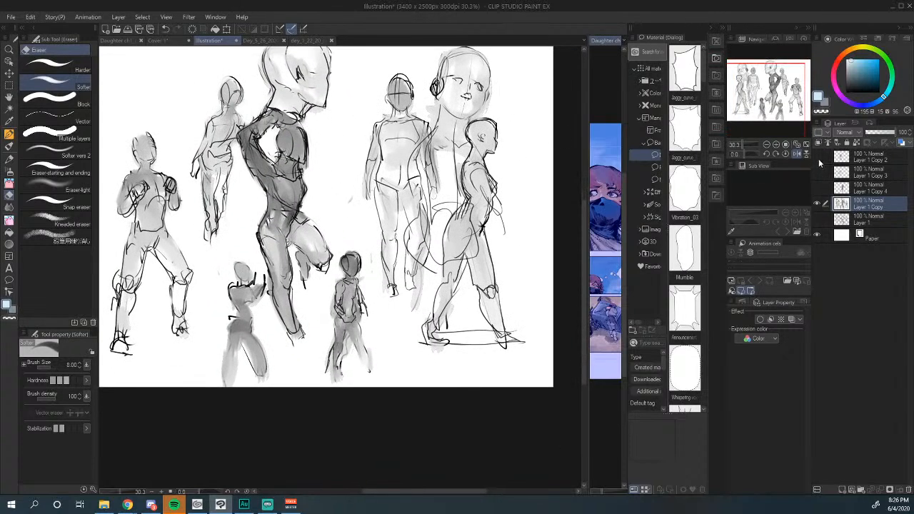
left_click(818, 159)
left_click(818, 158)
left_click(819, 191)
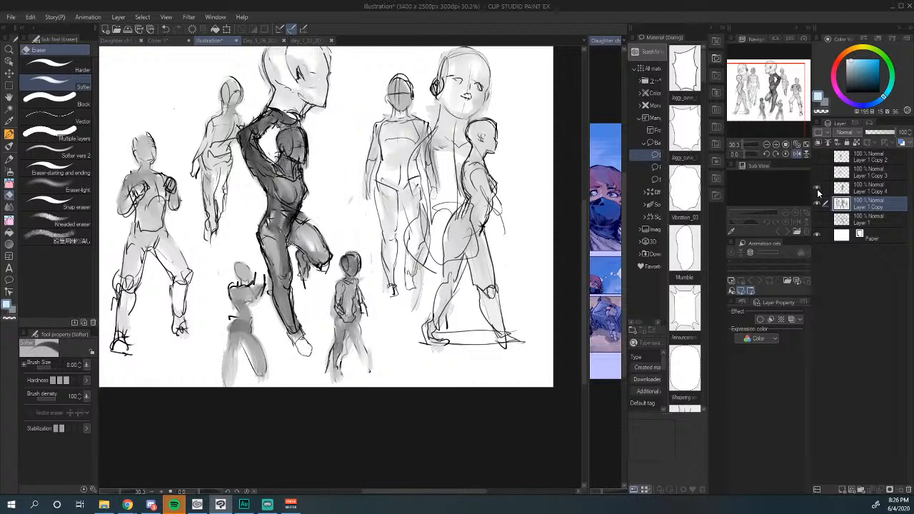
left_click(819, 192)
left_click(819, 191)
left_click(818, 175)
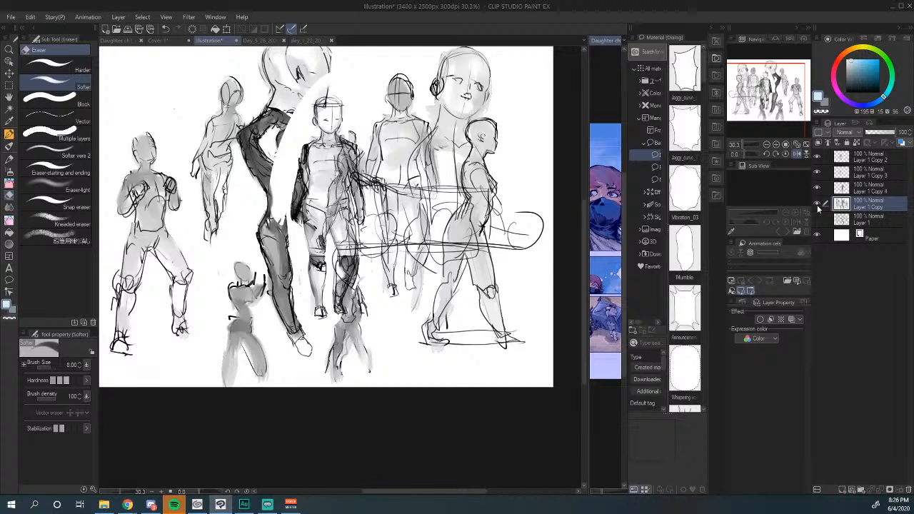
left_click(819, 206)
left_click(817, 186)
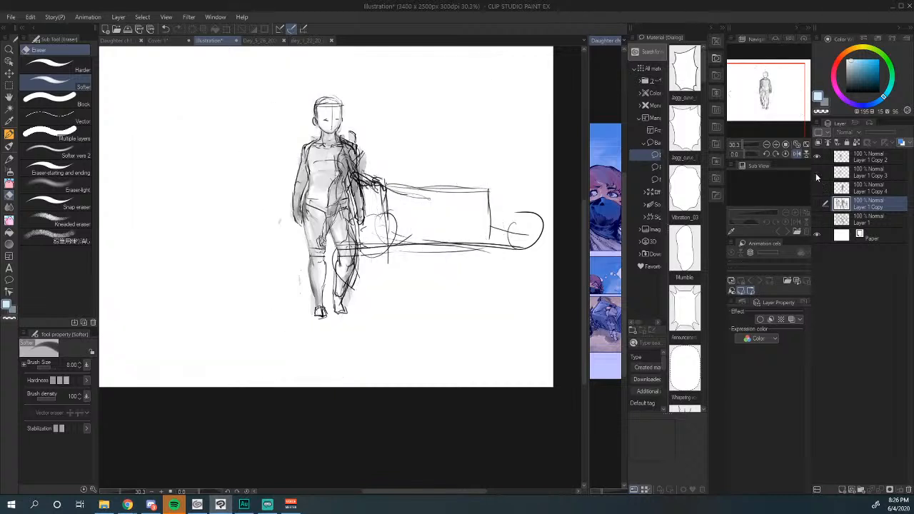
left_click(816, 172)
left_click(816, 173)
left_click(817, 187)
Step: Move the raised-arm figure on Layer 1 Copy 4 clear to the left of the standing figure, and hide Layer 1 Copy 3
left_click(866, 188)
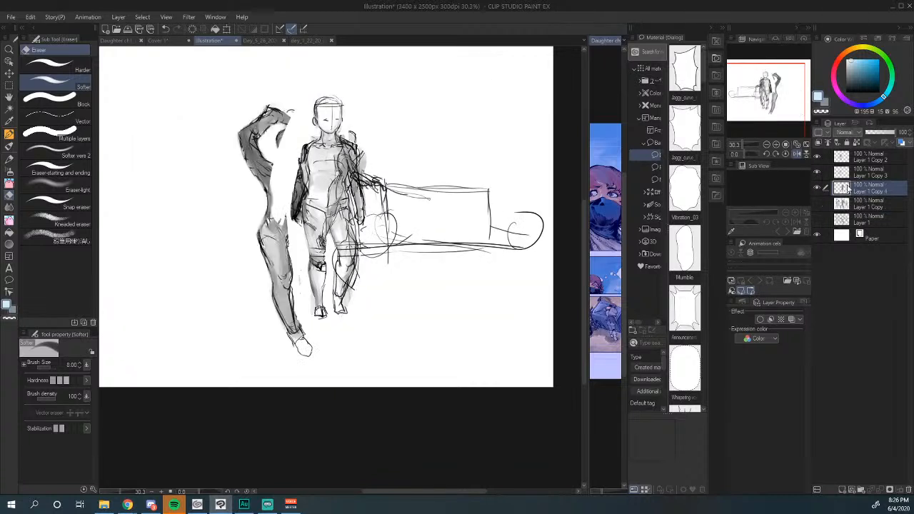
key("k")
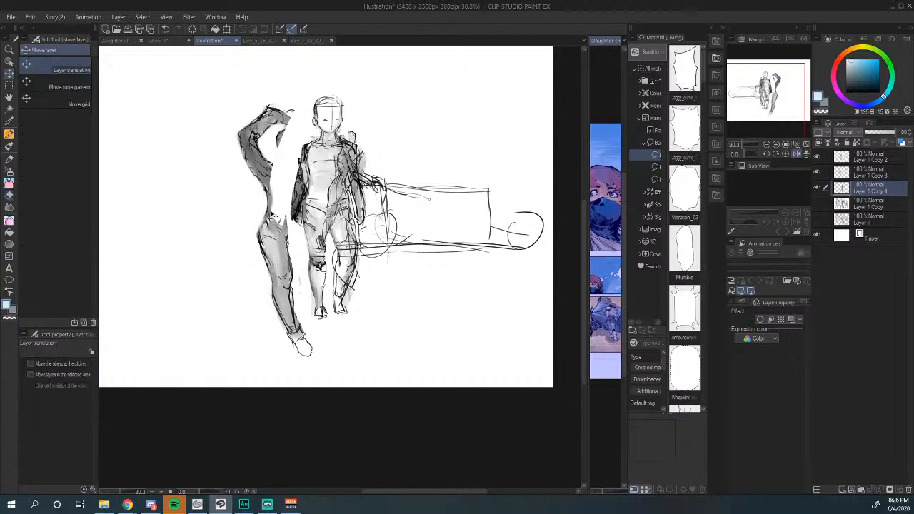
mouse_move(275, 214)
left_mouse_down()
mouse_move(211, 204)
mouse_move(228, 197)
left_mouse_up()
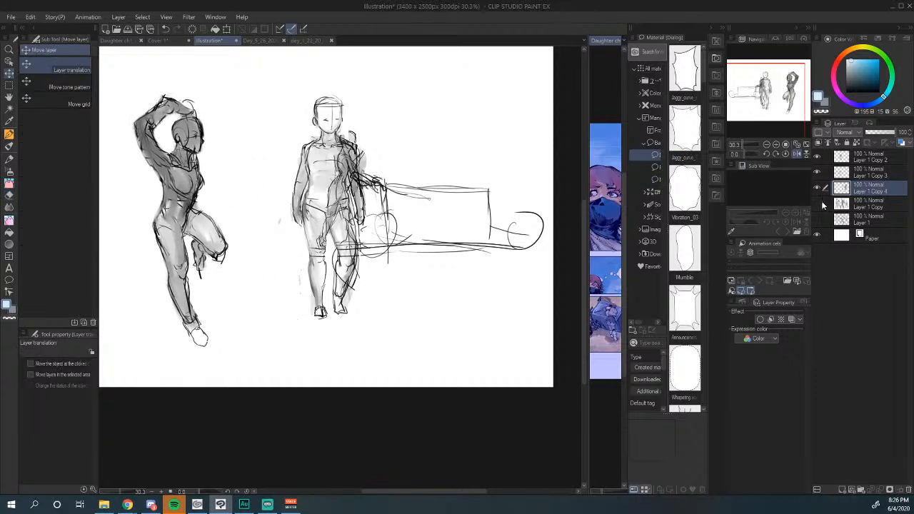
left_click(816, 173)
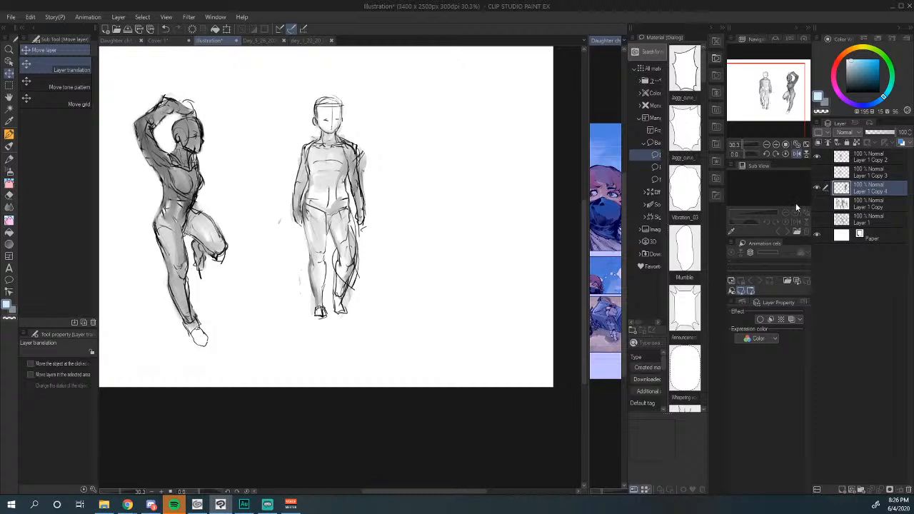
Step: Show the Layer 1 Copy 3 cart-pusher sketch on the canvas
left_click(819, 173)
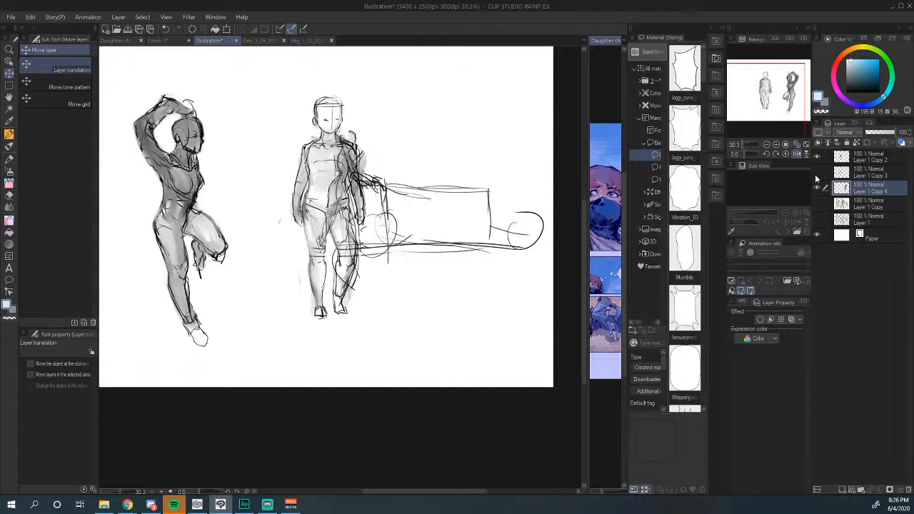
left_click(818, 174)
left_click(818, 176)
left_click(868, 174)
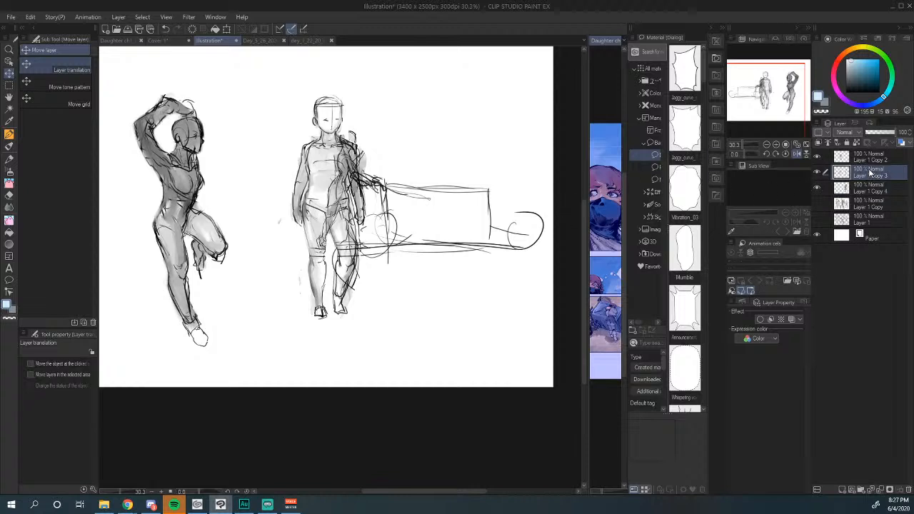
Step: Spread the three sketches apart, shifting the raised-arm and front-facing figures left and the cart-pusher down to the right
left_click(868, 192)
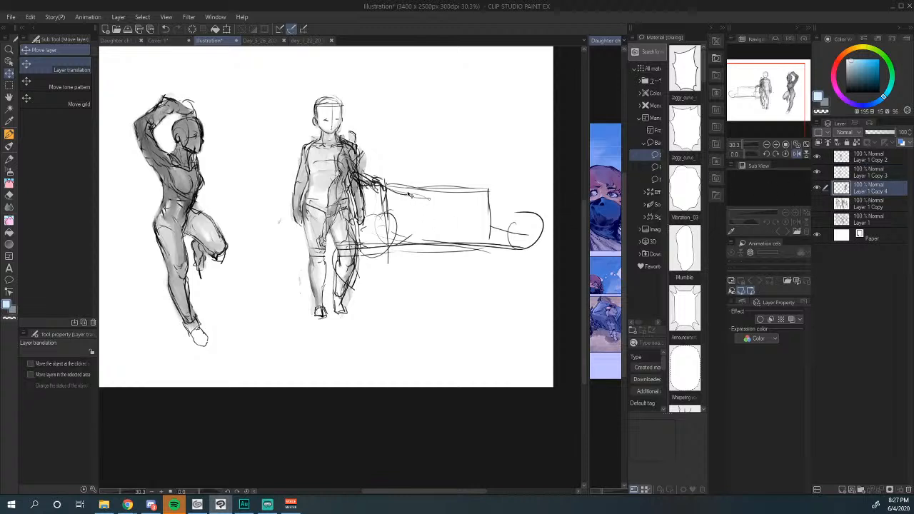
mouse_move(409, 194)
left_mouse_down()
mouse_move(422, 199)
mouse_move(394, 192)
left_mouse_up()
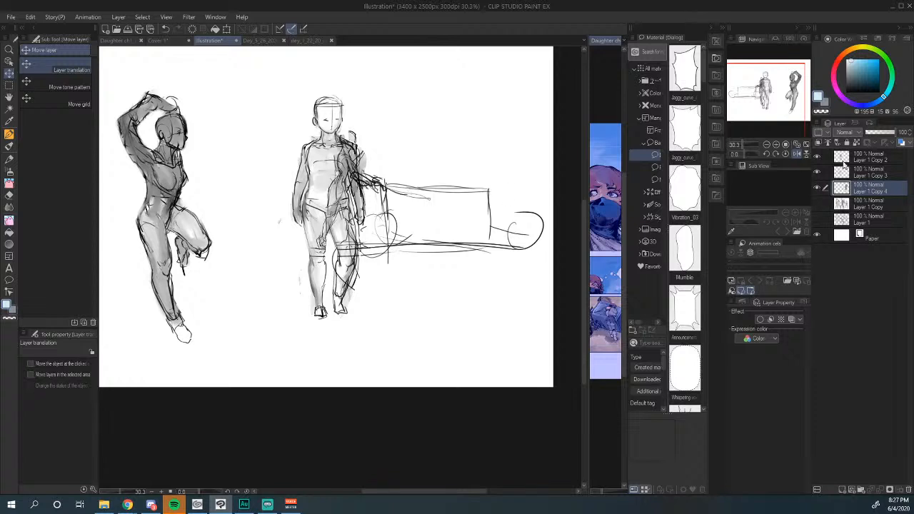
left_click(866, 173)
mouse_move(449, 219)
left_mouse_down()
mouse_move(483, 257)
mouse_move(505, 255)
left_mouse_up()
left_click(866, 160)
left_click_drag(340, 204, 290, 210)
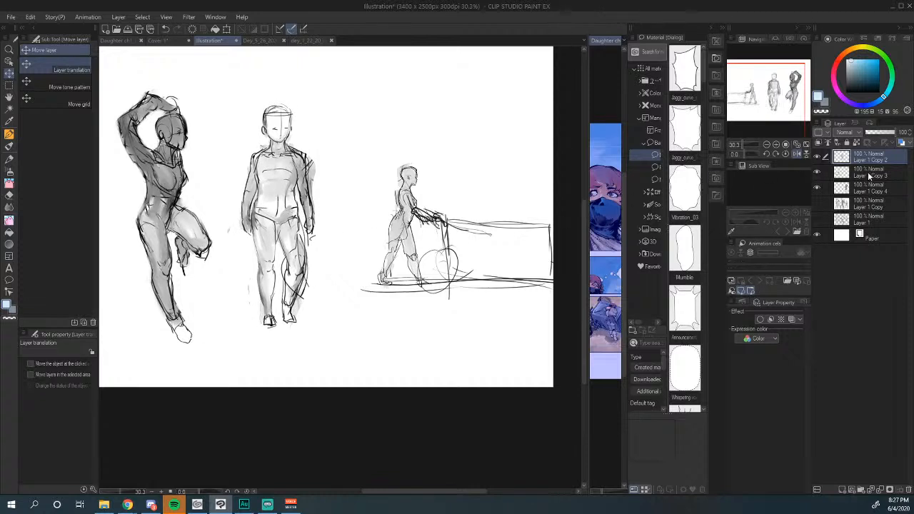
left_click(866, 189)
mouse_move(471, 250)
left_mouse_down()
mouse_move(427, 243)
mouse_move(485, 241)
left_mouse_up()
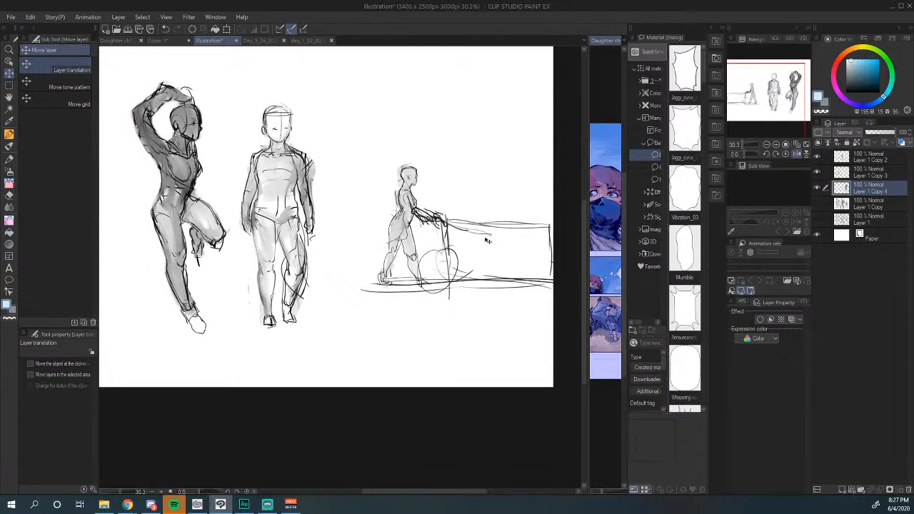
key("ctrl+z")
Step: Hide Layer 1 Copy 3 and Layer 1 Copy 2 so only the raised-arm figure shows
left_click_drag(319, 286, 367, 265)
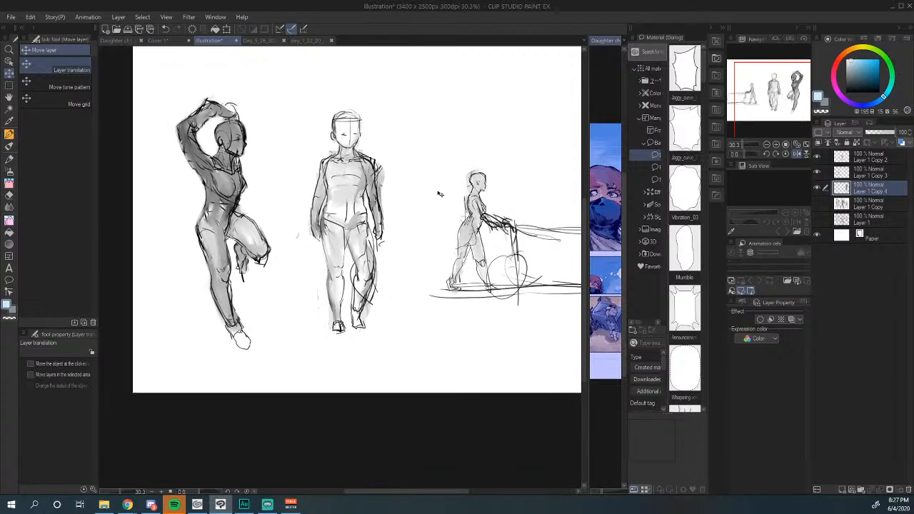
left_click(818, 172)
left_click(818, 157)
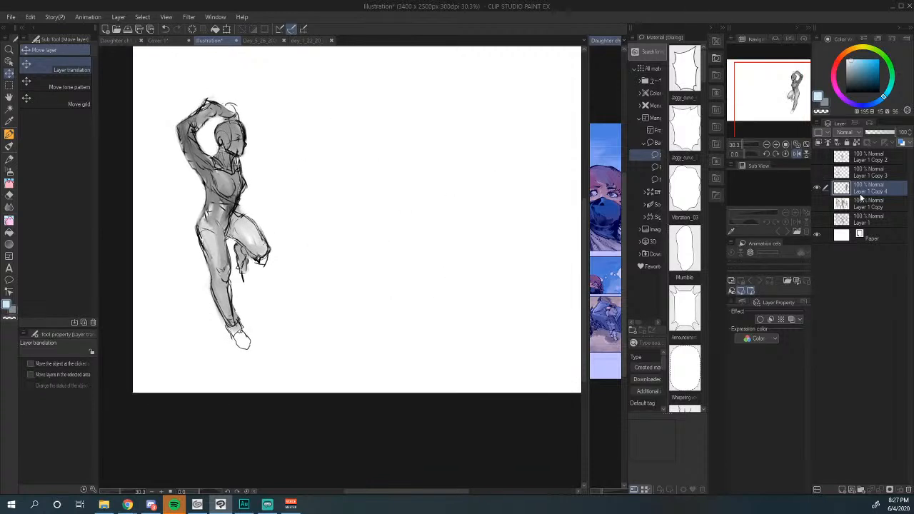
Step: Move the raised-arm figure toward the middle of the canvas and scale it down proportionally to 86%
left_click_drag(239, 239, 357, 230)
key("ctrl+t")
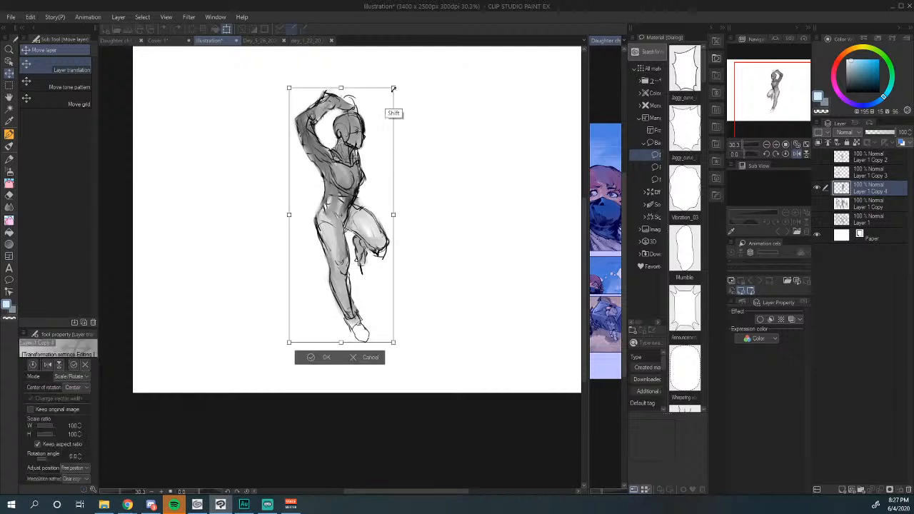
left_click_drag(384, 101, 374, 124)
left_click_drag(333, 211, 346, 199)
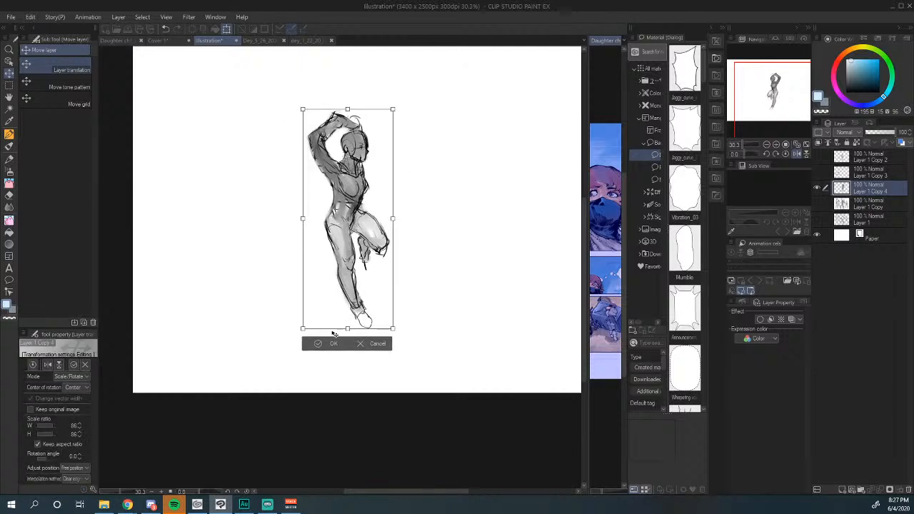
left_click(318, 344)
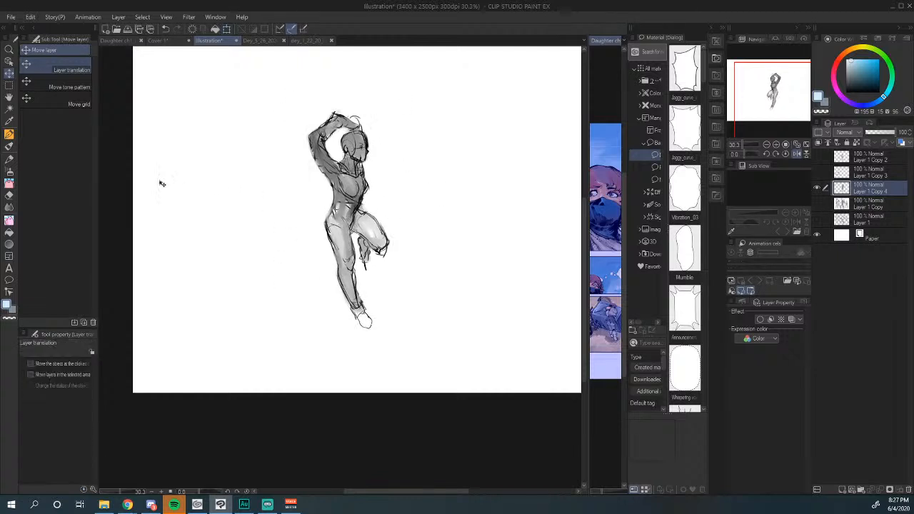
Step: Add a new raster layer above the figure and set up the Darker pencil with black
left_click(9, 158)
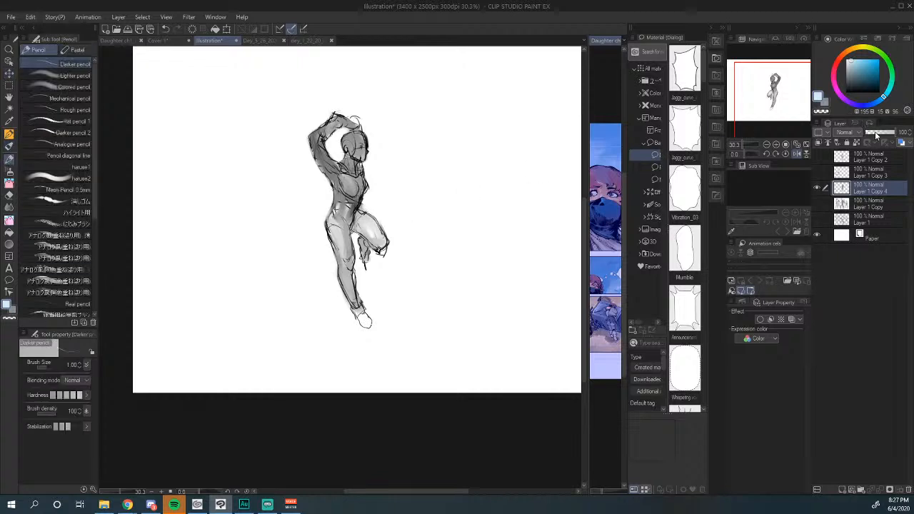
left_click_drag(878, 134, 910, 134)
left_click(844, 489)
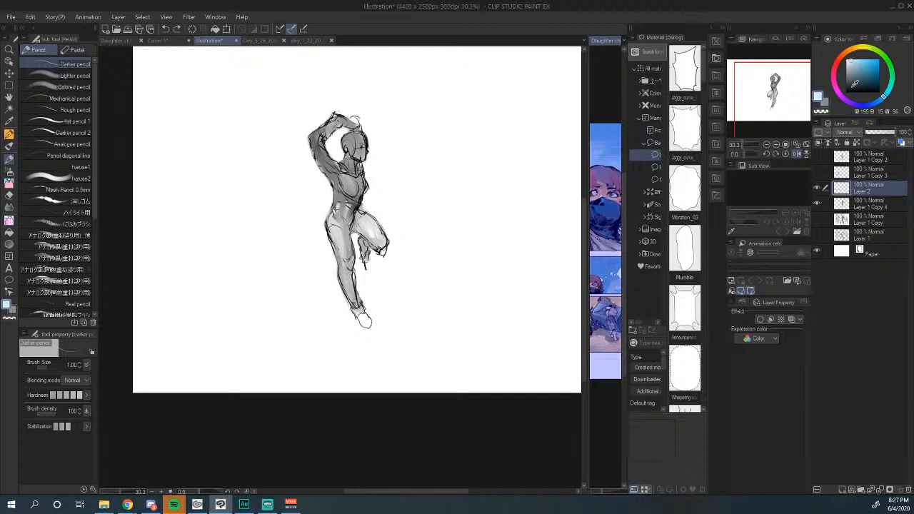
key("x")
Step: Sketch the top, side and base edges of a box behind the figure's hips and standing leg
left_click_drag(338, 296, 348, 243)
mouse_move(347, 210)
left_mouse_down()
mouse_move(323, 223)
mouse_move(326, 270)
left_mouse_up()
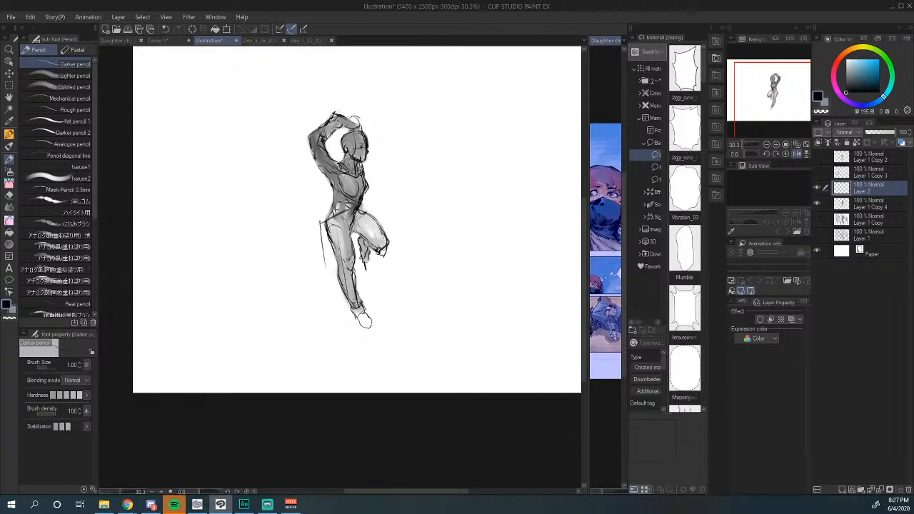
left_click_drag(321, 223, 329, 319)
left_click_drag(311, 231, 353, 211)
mouse_move(361, 209)
left_mouse_down()
mouse_move(367, 279)
mouse_move(341, 306)
left_mouse_up()
left_click_drag(333, 310, 349, 301)
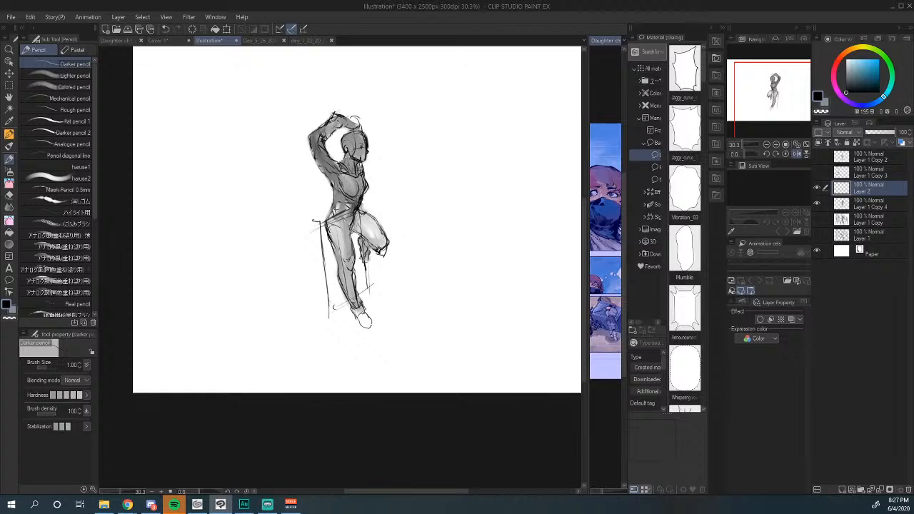
Step: Sketch the box's far left side and add crossing perspective floor lines around the figure's foot
mouse_move(290, 217)
left_mouse_down()
mouse_move(328, 208)
mouse_move(287, 225)
mouse_move(289, 216)
mouse_move(300, 313)
left_mouse_up()
left_click_drag(292, 252, 298, 294)
left_click_drag(402, 302, 450, 316)
mouse_move(417, 283)
left_mouse_down()
mouse_move(354, 332)
mouse_move(457, 293)
left_mouse_up()
left_click_drag(318, 329, 400, 268)
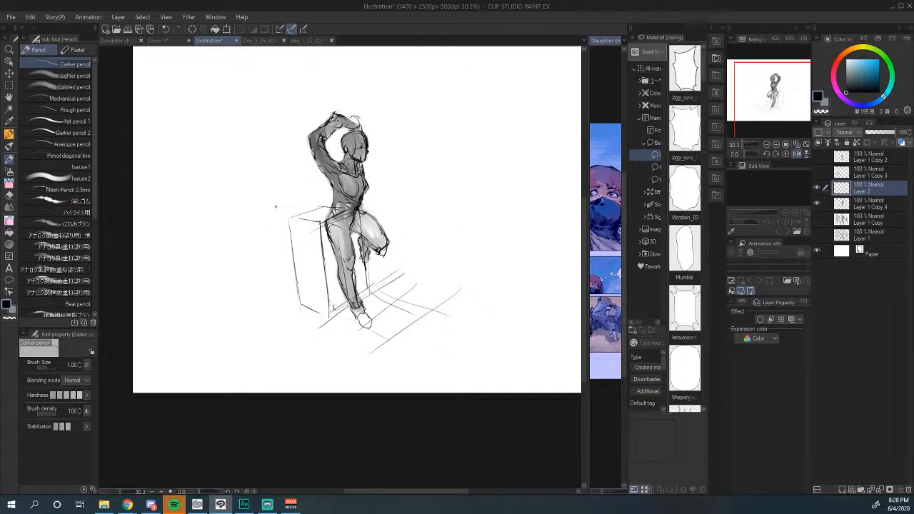
Step: Draw long, nearly horizontal guide lines behind the figure's waist, extending the ledge in perspective to the right
left_click_drag(297, 192, 448, 183)
left_click_drag(311, 190, 506, 188)
left_click_drag(410, 193, 525, 195)
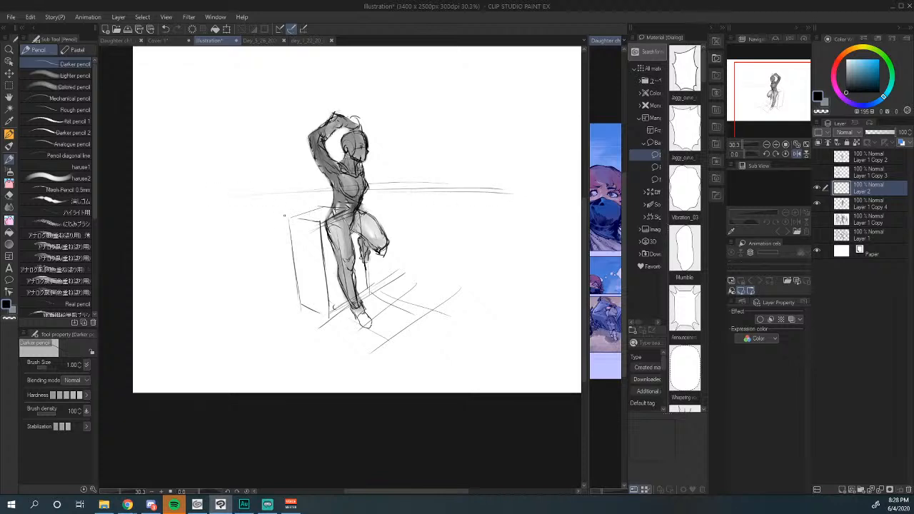
left_click_drag(284, 215, 330, 205)
left_click_drag(366, 194, 420, 190)
left_click_drag(360, 207, 467, 182)
left_click_drag(368, 190, 551, 179)
left_click_drag(431, 188, 483, 177)
Step: Draw vertical edges dropping from the right and left ends of the ledge toward the floor
mouse_move(384, 193)
left_mouse_down()
mouse_move(450, 183)
mouse_move(485, 290)
left_mouse_up()
mouse_move(324, 203)
left_mouse_down()
mouse_move(479, 181)
mouse_move(252, 213)
mouse_move(269, 293)
left_mouse_up()
left_click_drag(286, 220, 291, 326)
left_click_drag(256, 216, 268, 331)
left_click_drag(291, 222, 298, 328)
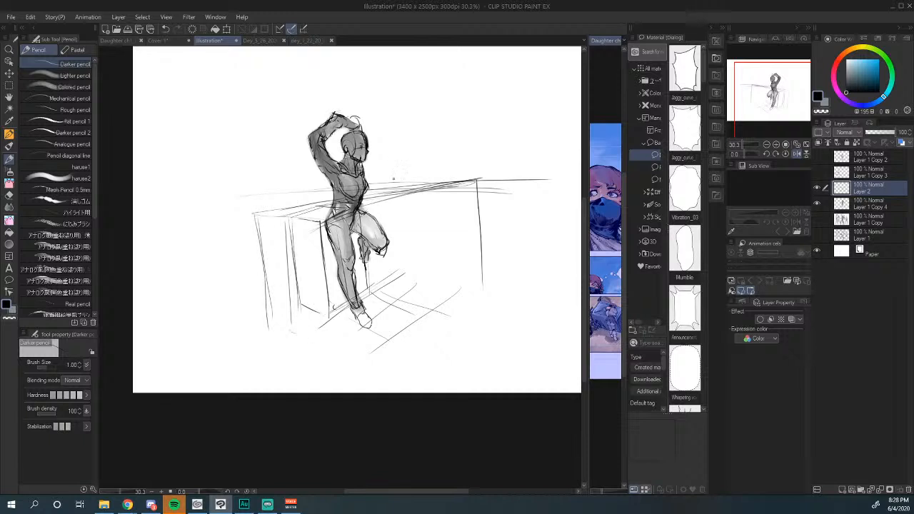
Step: Sketch a tall doorway frame around the figure with vertical posts on both sides and a top edge
left_click_drag(394, 188, 390, 130)
left_click_drag(298, 312, 271, 68)
mouse_move(357, 59)
left_mouse_down()
mouse_move(380, 281)
mouse_move(378, 52)
left_mouse_up()
left_click_drag(378, 52, 383, 287)
left_click_drag(376, 72, 255, 73)
left_click_drag(257, 160, 265, 296)
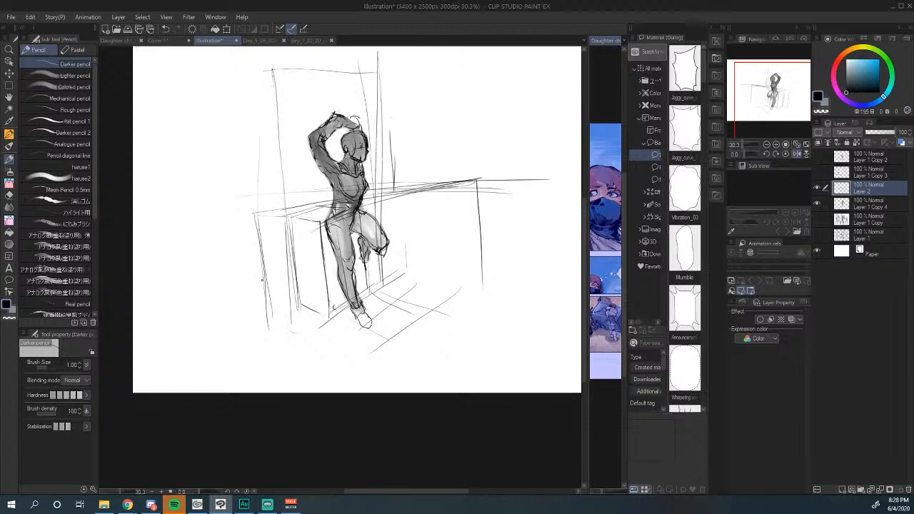
mouse_move(250, 80)
left_mouse_down()
mouse_move(253, 314)
mouse_move(268, 299)
left_mouse_up()
left_click_drag(274, 300, 308, 302)
left_click_drag(389, 103, 380, 240)
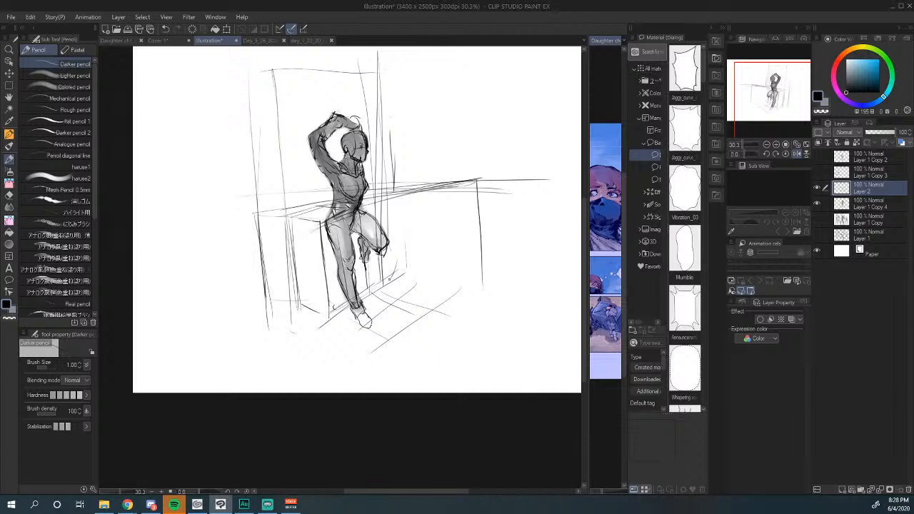
Step: Add slanted base lines at the doorway's left foot and reinforce its left vertical posts
left_click_drag(315, 299, 287, 313)
left_click_drag(329, 296, 278, 320)
mouse_move(307, 300)
left_mouse_down()
mouse_move(250, 335)
mouse_move(248, 115)
left_mouse_up()
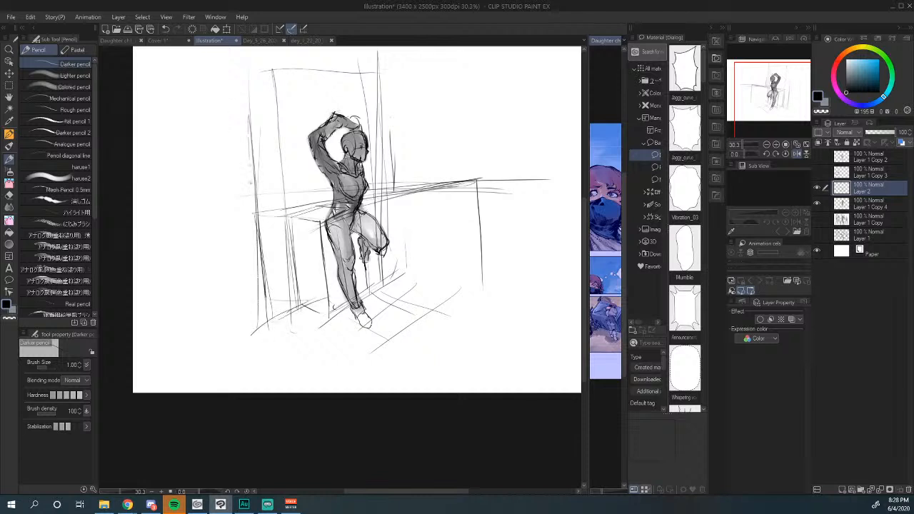
left_click_drag(248, 168, 266, 319)
left_click_drag(295, 229, 304, 291)
left_click_drag(291, 194, 301, 313)
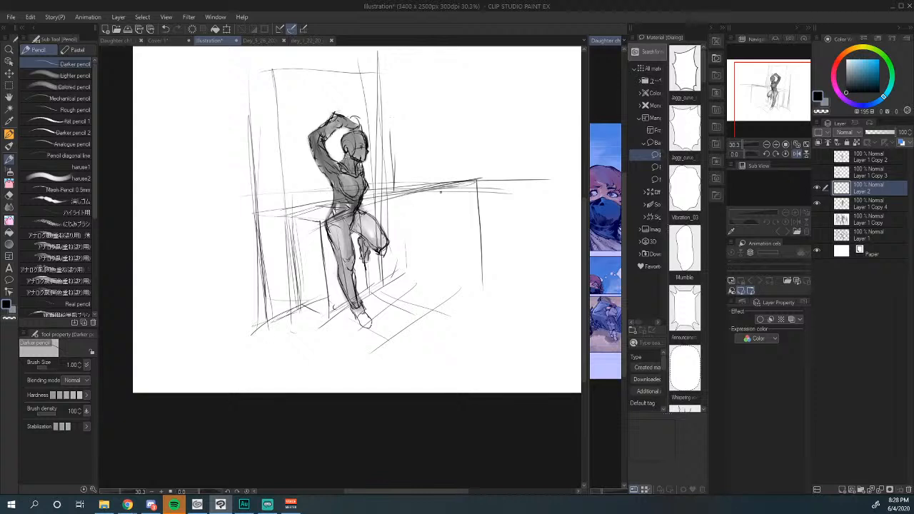
Step: Draw the doorway's slanted top beam and extend its outer edges down to the floor
left_click_drag(374, 74, 325, 66)
left_click_drag(237, 59, 361, 77)
mouse_move(293, 53)
left_mouse_down()
mouse_move(375, 66)
mouse_move(382, 296)
left_mouse_up()
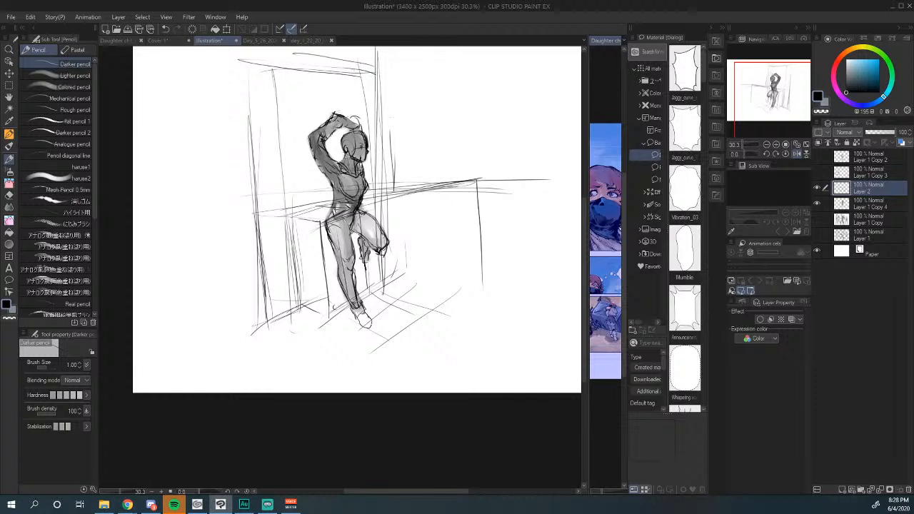
left_click_drag(241, 59, 260, 335)
Step: Add ledge and panel lines to the wall right of the figure and darken the doorway's right post
left_click_drag(418, 265, 395, 266)
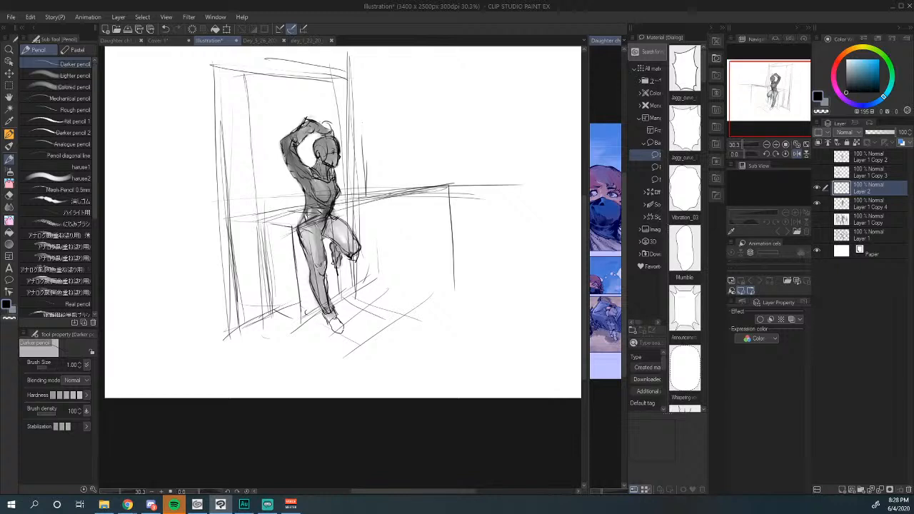
left_click_drag(369, 179, 449, 194)
left_click_drag(382, 200, 386, 279)
left_click_drag(345, 55, 361, 290)
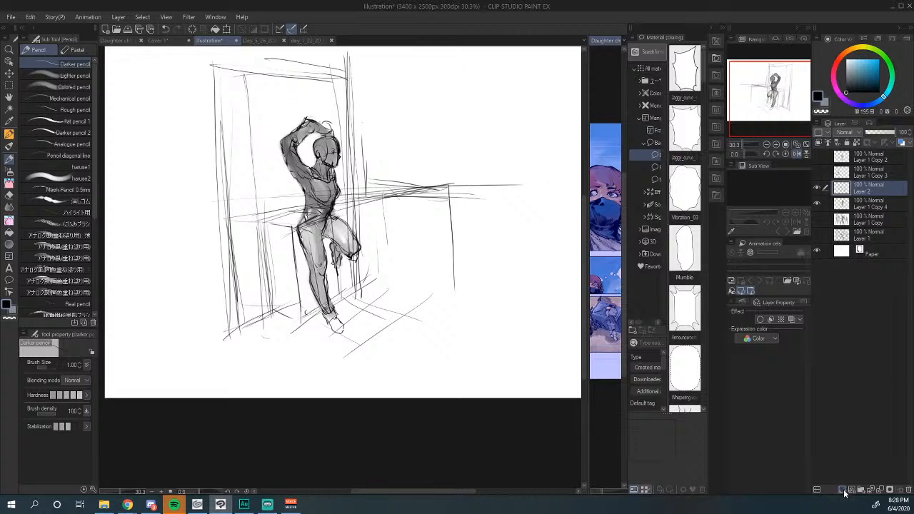
Step: Add another raster layer above the sketch and set up the Oil paint flat brush at size 25
key("ctrl+shift+n")
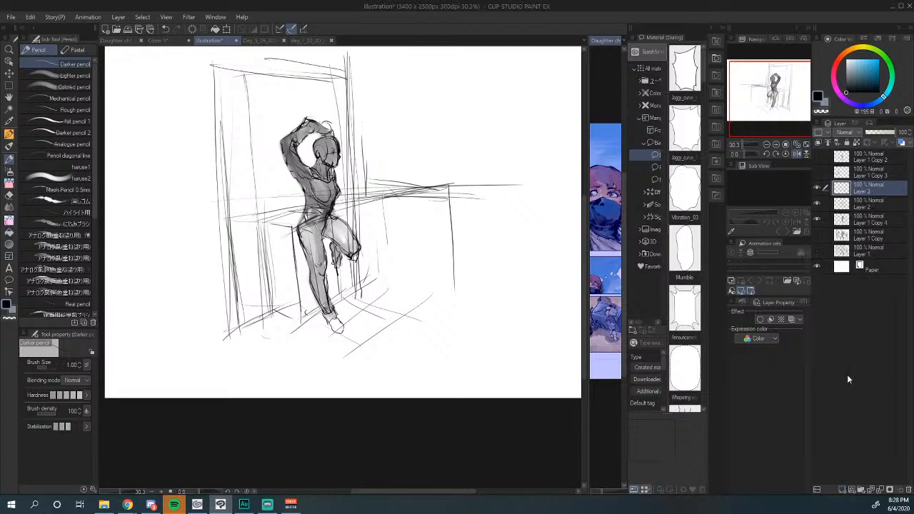
left_click(9, 147)
key("bracketleft")
key("bracketleft")
key("bracketleft")
key("bracketleft")
key("bracketleft")
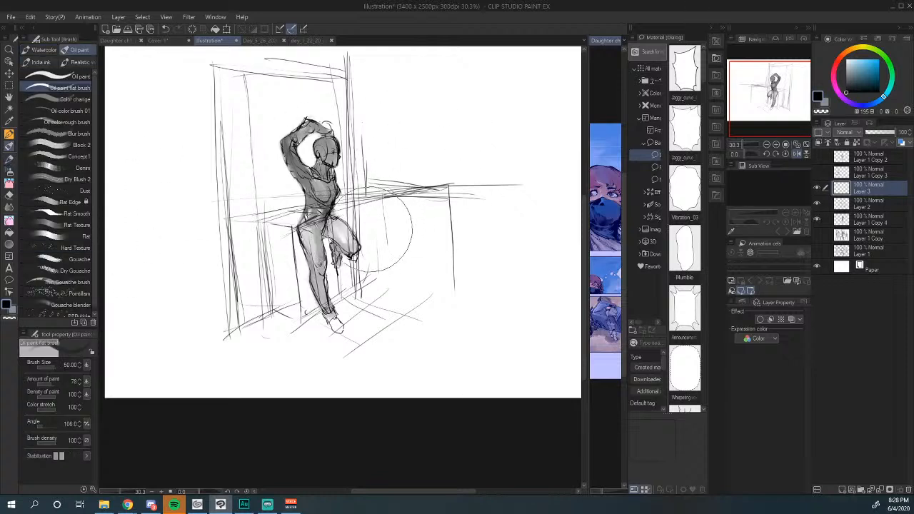
Step: Paint a dark gray band across the doorway's top and block in the area beneath it with light gray
left_click(850, 77)
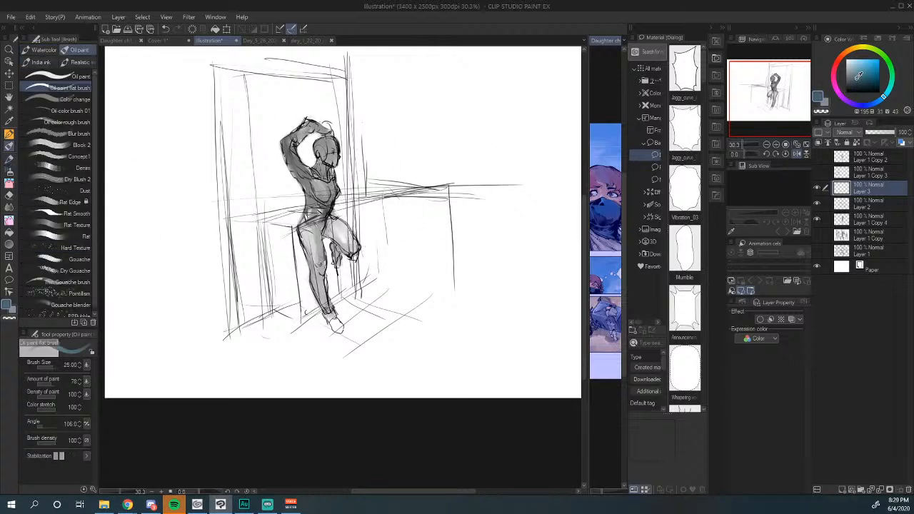
left_click_drag(217, 72, 326, 80)
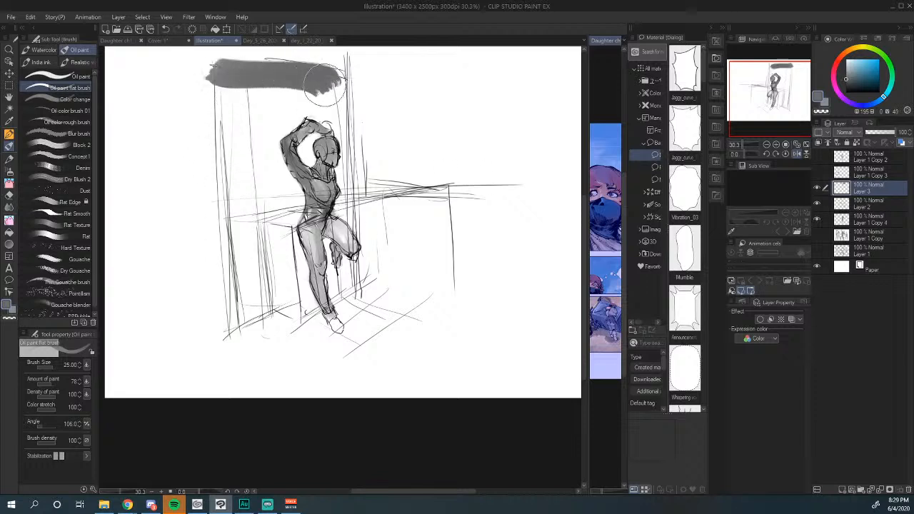
left_click(431, 118, "alt")
mouse_move(232, 80)
left_mouse_down()
mouse_move(245, 102)
mouse_move(289, 122)
mouse_move(319, 158)
mouse_move(324, 131)
mouse_move(314, 172)
mouse_move(243, 261)
mouse_move(248, 329)
left_mouse_up()
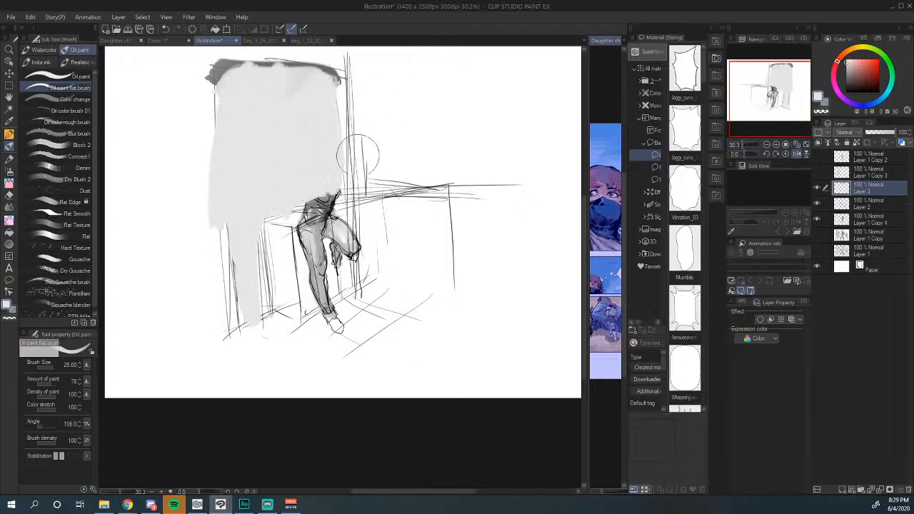
Step: Block in the low wall right of the figure with light gray, undoing all but a narrow strip beside the doorway
mouse_move(382, 212)
left_mouse_down()
mouse_move(374, 204)
mouse_move(363, 260)
mouse_move(433, 204)
mouse_move(367, 206)
mouse_move(419, 279)
left_mouse_up()
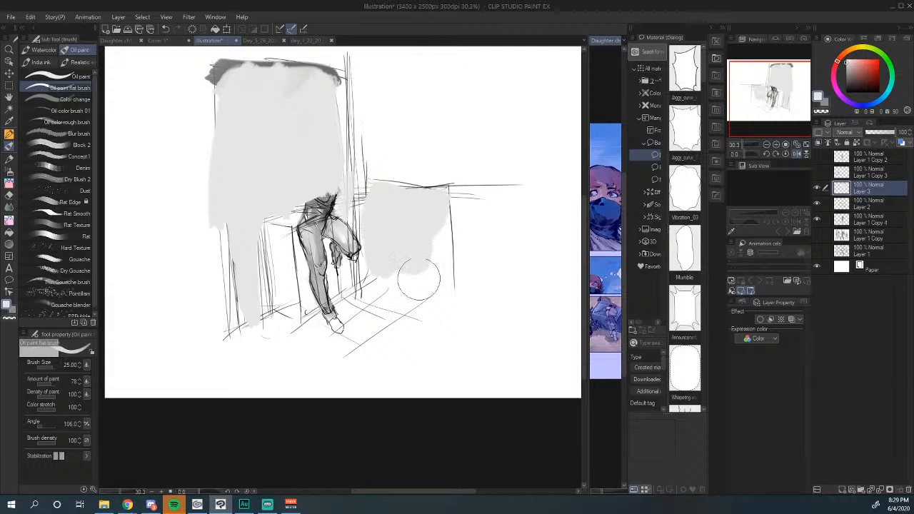
key("ctrl+z")
key("ctrl+z")
key("ctrl+z")
key("ctrl+z")
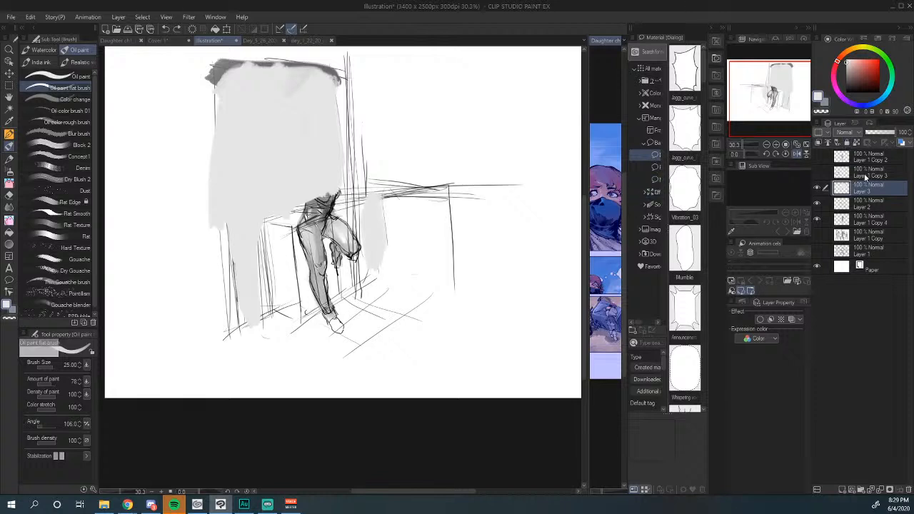
Step: Set the blending mode of Layer 3 to Multiply
left_click(844, 135)
left_click(846, 142)
left_click(848, 139)
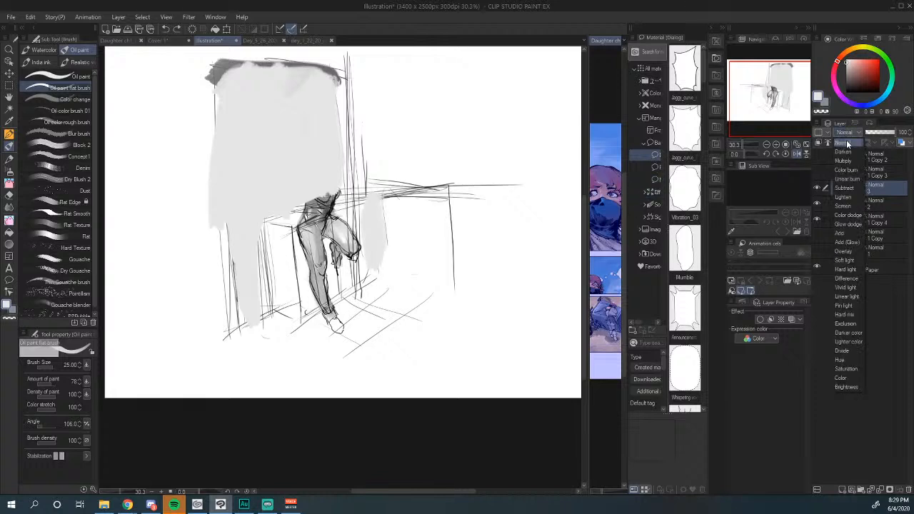
left_click(845, 161)
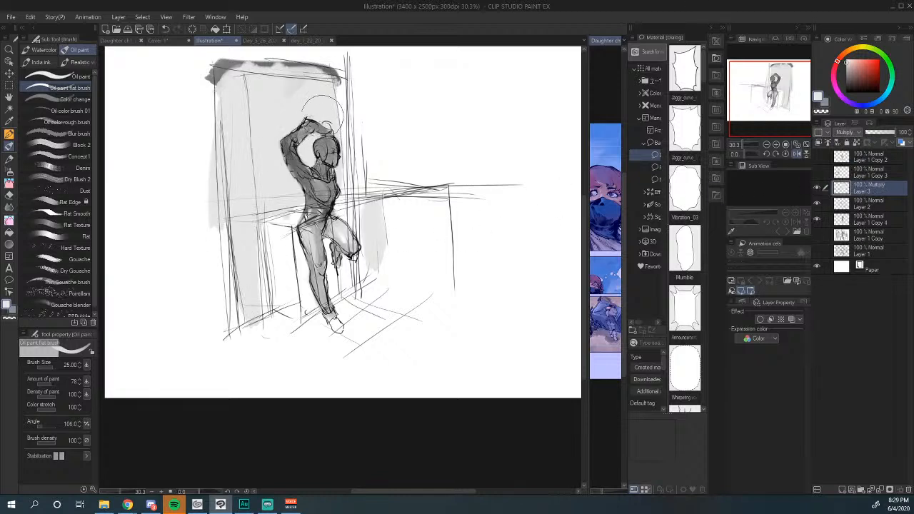
Step: Sample darker grays from the canvas and fill the doorway interior behind the figure with them
left_click(326, 65, "alt")
mouse_move(336, 85)
left_mouse_down()
mouse_move(244, 79)
mouse_move(286, 103)
mouse_move(236, 95)
mouse_move(317, 114)
mouse_move(263, 99)
mouse_move(260, 180)
mouse_move(311, 135)
mouse_move(322, 172)
mouse_move(261, 148)
left_mouse_up()
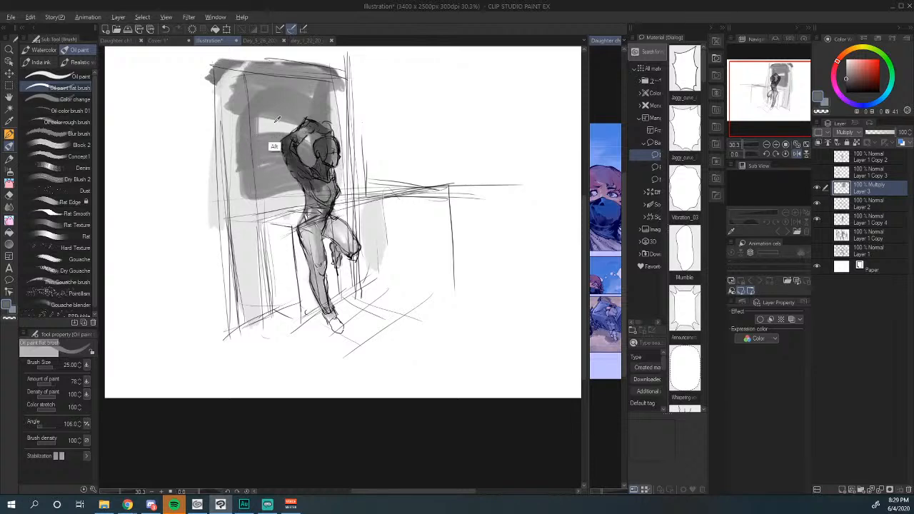
left_click(275, 121, "alt")
left_click(280, 110, "alt")
mouse_move(280, 110)
left_mouse_down()
mouse_move(267, 159)
mouse_move(246, 100)
mouse_move(241, 196)
mouse_move(278, 192)
mouse_move(292, 79)
mouse_move(266, 194)
mouse_move(328, 185)
left_mouse_up()
Step: Block in mid gray on the ground under the feet and along the right-hand wall, with lighter gray patches over and above it
mouse_move(349, 307)
left_mouse_down()
mouse_move(410, 325)
mouse_move(285, 323)
mouse_move(426, 327)
left_mouse_up()
mouse_move(447, 211)
left_mouse_down()
mouse_move(411, 207)
mouse_move(509, 220)
mouse_move(415, 203)
mouse_move(530, 202)
mouse_move(432, 223)
mouse_move(555, 227)
left_mouse_up()
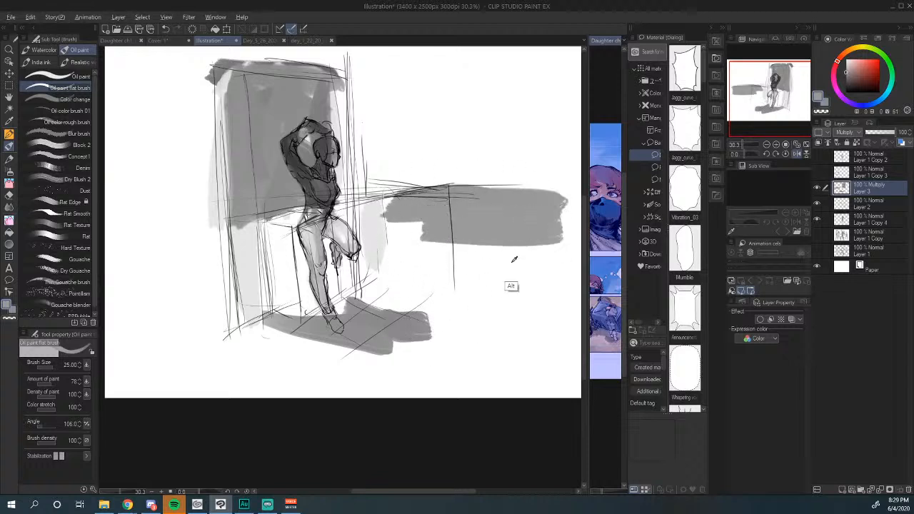
left_click(515, 262, "alt")
mouse_move(519, 256)
left_mouse_down()
mouse_move(425, 233)
mouse_move(458, 202)
mouse_move(387, 193)
mouse_move(405, 218)
mouse_move(445, 239)
mouse_move(393, 149)
mouse_move(469, 150)
mouse_move(479, 168)
mouse_move(469, 194)
mouse_move(565, 182)
mouse_move(521, 161)
mouse_move(501, 136)
left_mouse_up()
left_click(546, 225, "alt")
mouse_move(533, 185)
left_mouse_down()
mouse_move(486, 153)
mouse_move(496, 137)
mouse_move(375, 129)
mouse_move(355, 190)
left_mouse_up()
Step: Paint vertical gray strokes beside and down the doorway's left part, and a horizontal gray band above the wall right of the figure
mouse_move(238, 124)
left_mouse_down()
mouse_move(236, 187)
mouse_move(212, 97)
mouse_move(221, 286)
mouse_move(191, 79)
mouse_move(203, 322)
left_mouse_up()
mouse_move(275, 236)
left_mouse_down()
mouse_move(295, 294)
mouse_move(286, 329)
mouse_move(278, 227)
mouse_move(254, 268)
mouse_move(268, 337)
left_mouse_up()
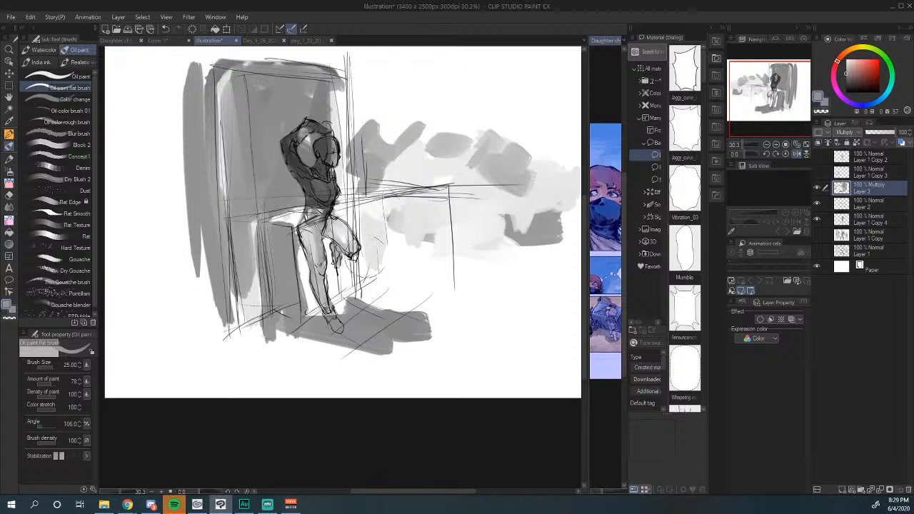
left_click_drag(382, 174, 540, 182)
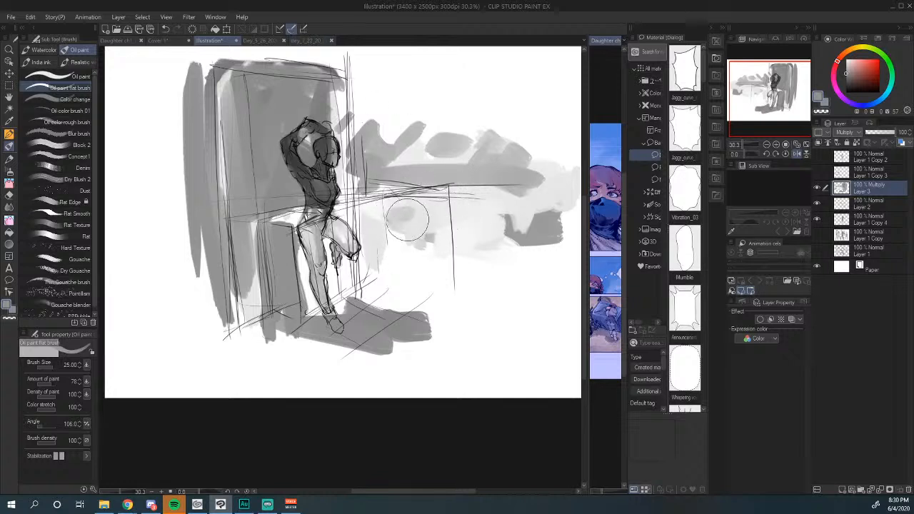
Step: Block in the foreground ground with broad gray strokes and shade the area around the figure's legs and hips
mouse_move(407, 223)
left_mouse_down()
mouse_move(470, 237)
mouse_move(458, 249)
mouse_move(545, 253)
mouse_move(460, 220)
mouse_move(496, 226)
mouse_move(416, 232)
mouse_move(570, 240)
mouse_move(552, 248)
mouse_move(481, 222)
mouse_move(581, 218)
mouse_move(411, 219)
mouse_move(536, 262)
mouse_move(448, 256)
mouse_move(496, 266)
mouse_move(389, 274)
mouse_move(409, 283)
mouse_move(558, 279)
mouse_move(388, 296)
mouse_move(484, 311)
mouse_move(392, 284)
mouse_move(561, 309)
mouse_move(396, 311)
mouse_move(432, 333)
mouse_move(412, 348)
mouse_move(367, 325)
mouse_move(321, 342)
mouse_move(378, 351)
mouse_move(314, 361)
mouse_move(257, 327)
mouse_move(233, 338)
mouse_move(244, 351)
mouse_move(414, 374)
mouse_move(182, 366)
mouse_move(275, 392)
left_mouse_up()
left_click_drag(306, 246, 314, 304)
mouse_move(320, 222)
left_mouse_down()
mouse_move(321, 309)
mouse_move(354, 307)
left_mouse_up()
left_click_drag(322, 196, 272, 229)
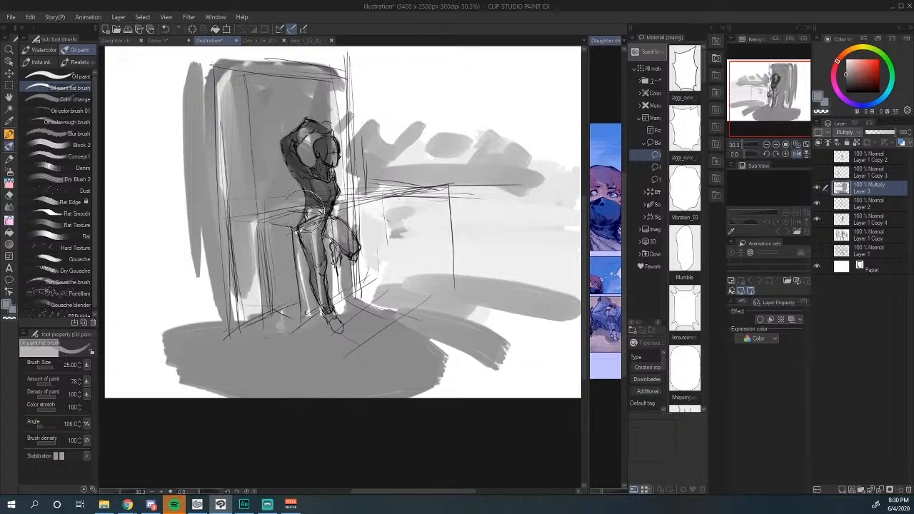
Step: Break up the ground right of the figure with light gray diagonal strokes
left_click(468, 254, "alt")
mouse_move(432, 294)
left_mouse_down()
mouse_move(449, 346)
mouse_move(429, 367)
mouse_move(520, 374)
left_mouse_up()
mouse_move(464, 322)
left_mouse_down()
mouse_move(520, 324)
mouse_move(461, 332)
left_mouse_up()
left_click_drag(424, 294, 379, 330)
Step: Darken the wall face right of the figure with sampled mid gray and extend the gray mass left of the doorway
left_click(359, 328, "alt")
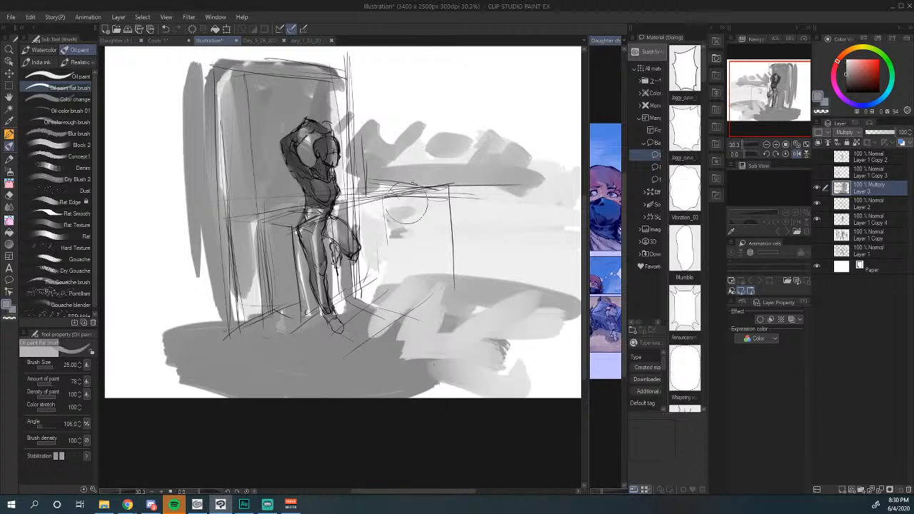
left_click_drag(395, 190, 477, 190)
left_click_drag(409, 205, 402, 244)
left_click_drag(401, 245, 458, 239)
mouse_move(483, 197)
left_mouse_down()
mouse_move(472, 224)
mouse_move(413, 227)
mouse_move(447, 246)
mouse_move(470, 209)
mouse_move(447, 213)
mouse_move(492, 205)
mouse_move(504, 238)
mouse_move(552, 250)
left_mouse_up()
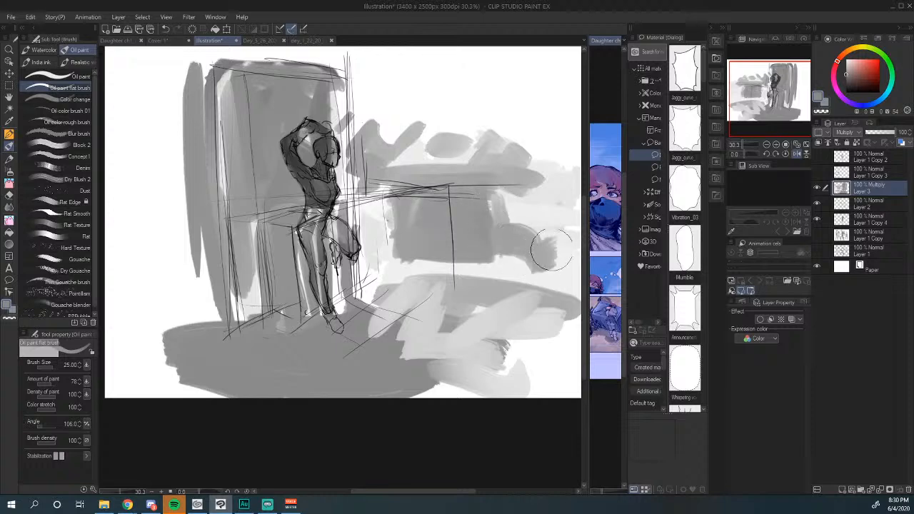
mouse_move(470, 273)
left_mouse_down()
mouse_move(390, 309)
mouse_move(480, 269)
mouse_move(470, 290)
mouse_move(474, 277)
left_mouse_up()
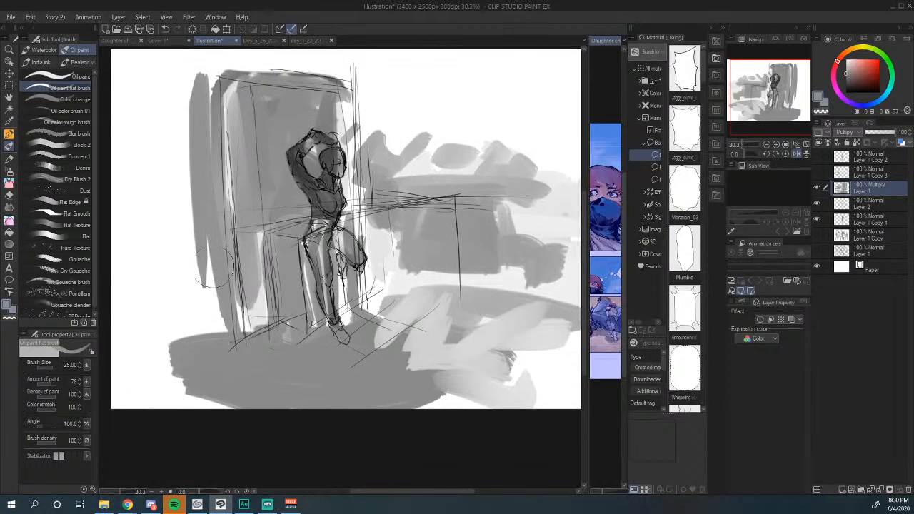
mouse_move(164, 229)
left_mouse_down()
mouse_move(204, 220)
mouse_move(221, 315)
left_mouse_up()
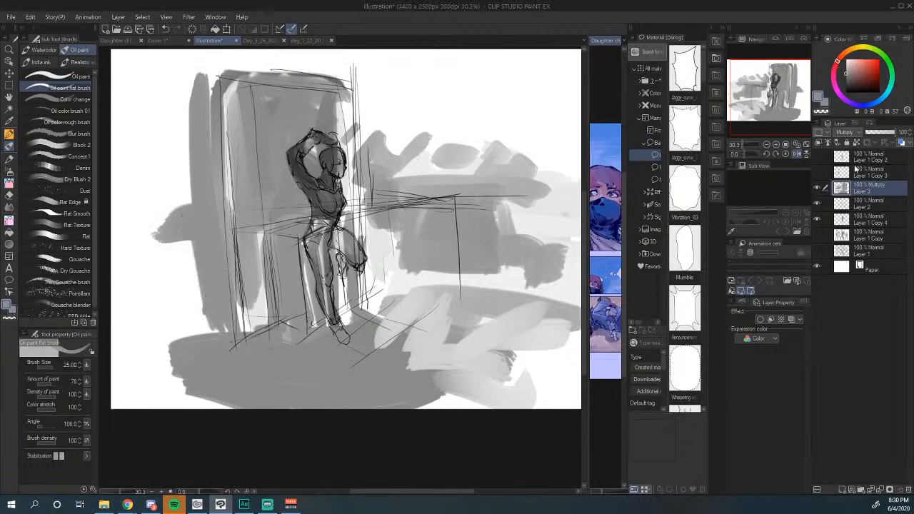
Step: Add a raster layer above Layer 3 and paint rough black foreground shapes left of and below the doorway
left_click(841, 490)
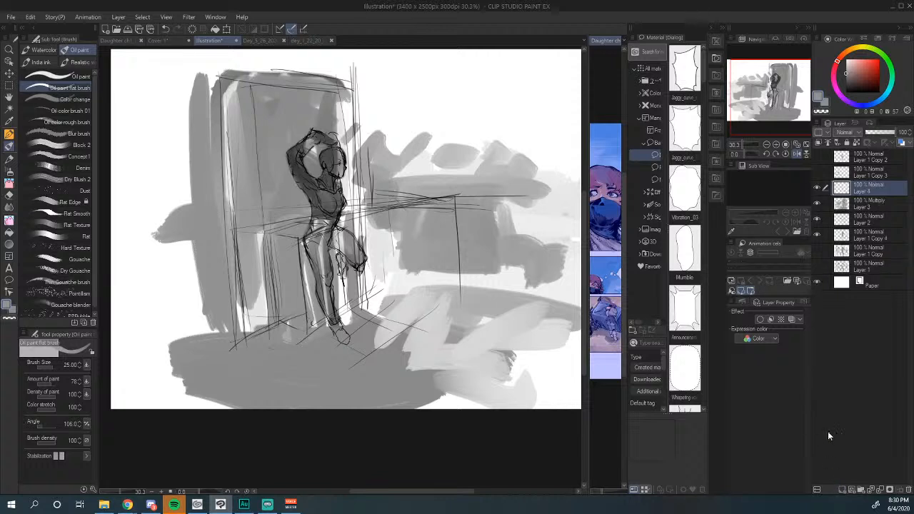
left_click(851, 99)
mouse_move(156, 218)
left_mouse_down()
mouse_move(243, 207)
mouse_move(263, 307)
left_mouse_up()
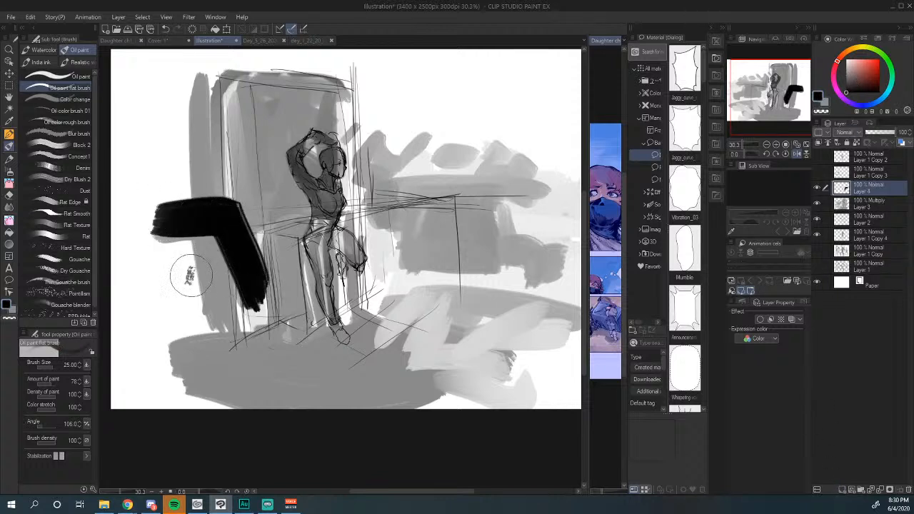
mouse_move(186, 272)
left_mouse_down()
mouse_move(296, 294)
mouse_move(327, 383)
mouse_move(246, 361)
mouse_move(215, 302)
mouse_move(164, 275)
mouse_move(152, 216)
mouse_move(128, 198)
mouse_move(122, 225)
mouse_move(120, 199)
mouse_move(157, 194)
mouse_move(157, 261)
left_mouse_up()
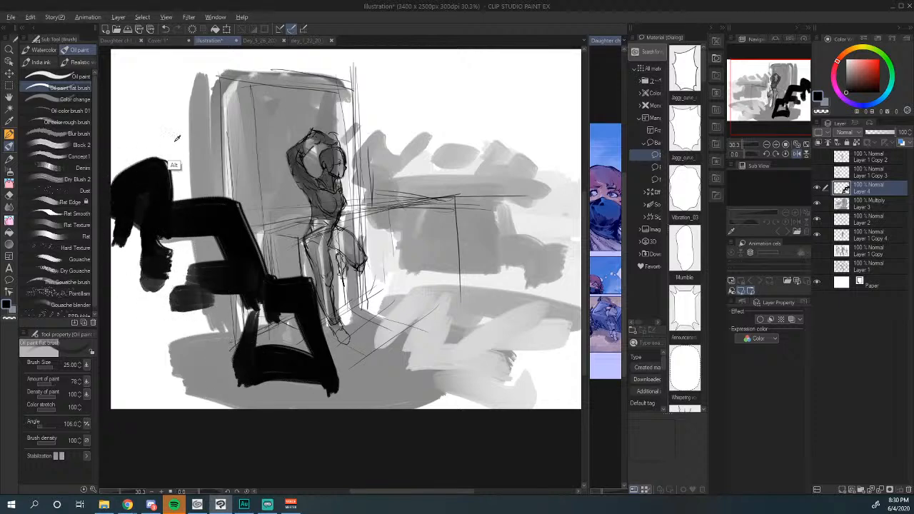
Step: Paint sampled grays over most of the black shapes and the lower-left foreground, leaving some black accents
key("x")
mouse_move(125, 178)
left_mouse_down()
mouse_move(167, 196)
mouse_move(182, 225)
mouse_move(200, 225)
mouse_move(193, 239)
mouse_move(189, 225)
mouse_move(185, 257)
mouse_move(228, 253)
mouse_move(154, 252)
mouse_move(241, 303)
mouse_move(230, 317)
mouse_move(145, 330)
mouse_move(283, 369)
left_mouse_up()
left_click(286, 304, "alt")
mouse_move(286, 304)
left_mouse_down()
mouse_move(249, 317)
mouse_move(216, 348)
mouse_move(276, 341)
mouse_move(300, 336)
left_mouse_up()
left_click(231, 329, "alt")
mouse_move(231, 328)
left_mouse_down()
mouse_move(261, 343)
mouse_move(229, 349)
mouse_move(274, 376)
mouse_move(294, 375)
mouse_move(245, 399)
mouse_move(208, 403)
mouse_move(211, 347)
mouse_move(128, 382)
mouse_move(150, 404)
left_mouse_up()
left_click(253, 323, "alt")
mouse_move(128, 357)
left_mouse_down()
mouse_move(129, 226)
mouse_move(143, 200)
mouse_move(136, 343)
mouse_move(150, 401)
left_mouse_up()
left_click(193, 314, "alt")
mouse_move(193, 315)
left_mouse_down()
mouse_move(117, 332)
mouse_move(125, 275)
mouse_move(183, 282)
mouse_move(149, 341)
mouse_move(193, 389)
mouse_move(149, 395)
mouse_move(283, 392)
left_mouse_up()
mouse_move(282, 347)
left_mouse_down()
mouse_move(336, 392)
mouse_move(389, 407)
left_mouse_up()
mouse_move(383, 350)
left_mouse_down()
mouse_move(308, 386)
mouse_move(378, 344)
left_mouse_up()
Step: Touch up beside the figure's legs with transparent color and extend a dark gray band along the wall's top to the right canvas edge
key("c")
mouse_move(301, 266)
left_mouse_down()
mouse_move(307, 323)
mouse_move(266, 263)
mouse_move(299, 253)
left_mouse_up()
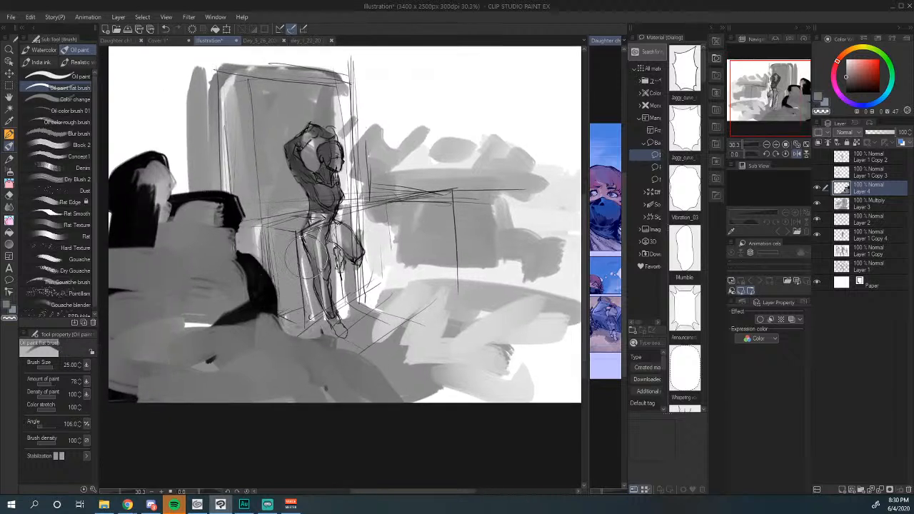
key("c")
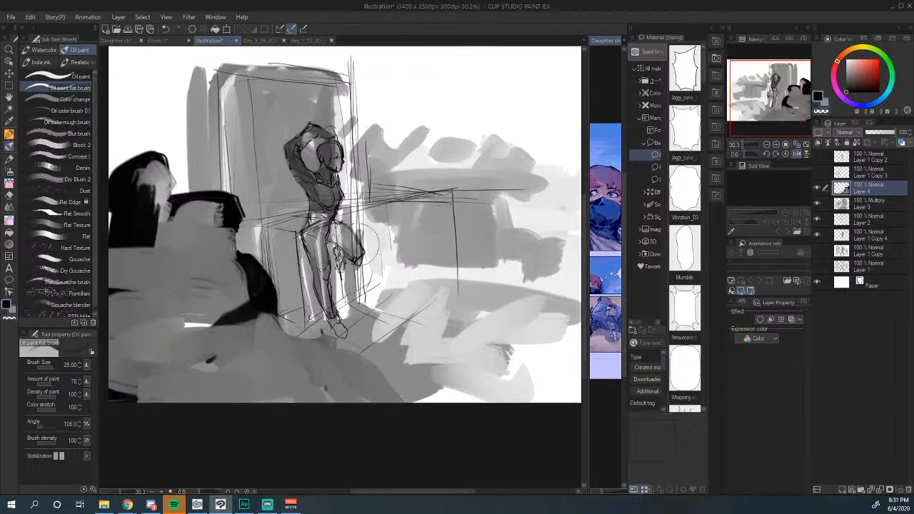
mouse_move(400, 184)
left_mouse_down()
mouse_move(492, 165)
mouse_move(475, 175)
mouse_move(382, 175)
mouse_move(623, 184)
left_mouse_up()
key("c")
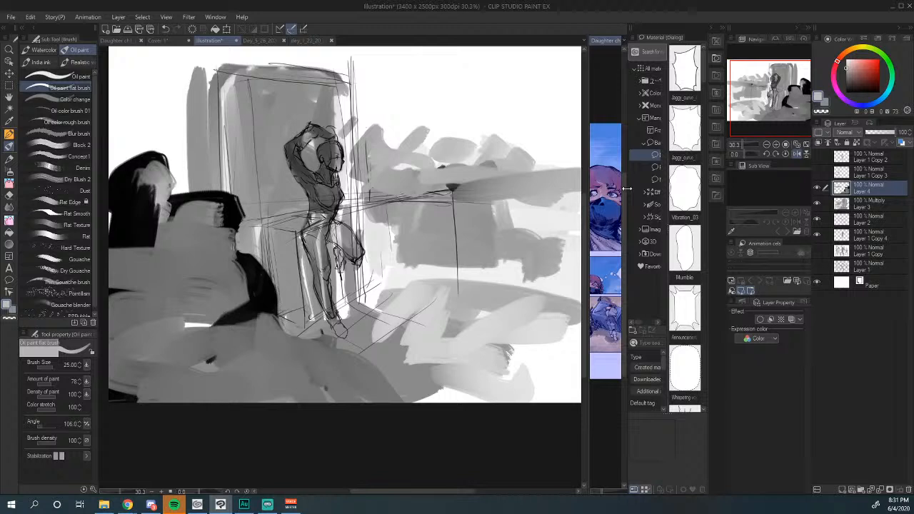
Step: Paint light gray over the background left of the doorway and streak it down across the doorway's left edge
mouse_move(284, 85)
left_mouse_down()
mouse_move(192, 69)
mouse_move(150, 86)
mouse_move(143, 126)
mouse_move(121, 96)
mouse_move(133, 99)
mouse_move(132, 111)
mouse_move(189, 74)
mouse_move(175, 148)
mouse_move(162, 129)
mouse_move(153, 163)
mouse_move(129, 148)
mouse_move(117, 111)
mouse_move(171, 68)
mouse_move(163, 75)
mouse_move(212, 64)
mouse_move(132, 50)
mouse_move(140, 161)
mouse_move(204, 100)
mouse_move(207, 164)
left_mouse_up()
left_click(215, 127, "alt")
mouse_move(193, 67)
left_mouse_down()
mouse_move(172, 185)
mouse_move(164, 78)
mouse_move(250, 57)
mouse_move(229, 143)
left_mouse_up()
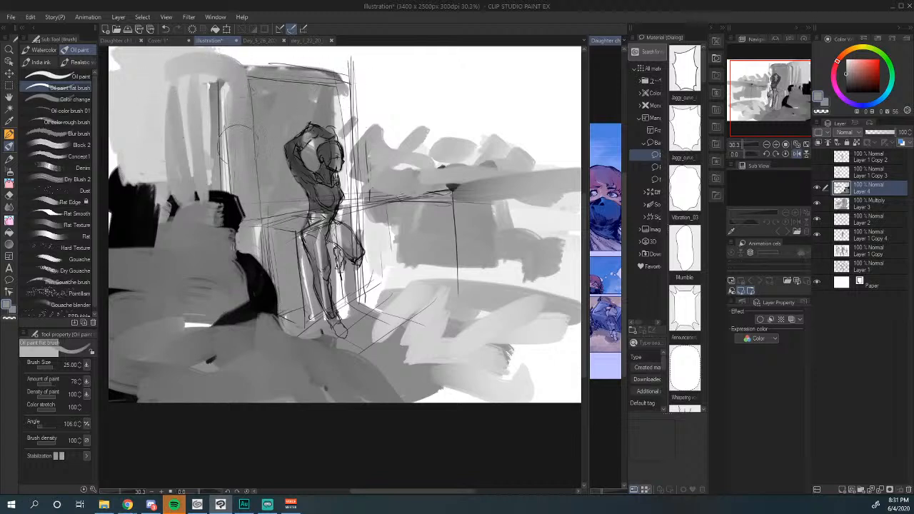
Step: Cover the doorway interior and the area around the figure's back and legs with loose mid-gray strokes
left_click(274, 54, "alt")
mouse_move(273, 54)
left_mouse_down()
mouse_move(285, 107)
mouse_move(329, 72)
mouse_move(303, 125)
mouse_move(275, 132)
mouse_move(246, 118)
mouse_move(215, 171)
mouse_move(243, 268)
left_mouse_up()
mouse_move(369, 338)
left_mouse_down()
mouse_move(388, 285)
mouse_move(388, 308)
left_mouse_up()
left_click_drag(318, 205, 322, 289)
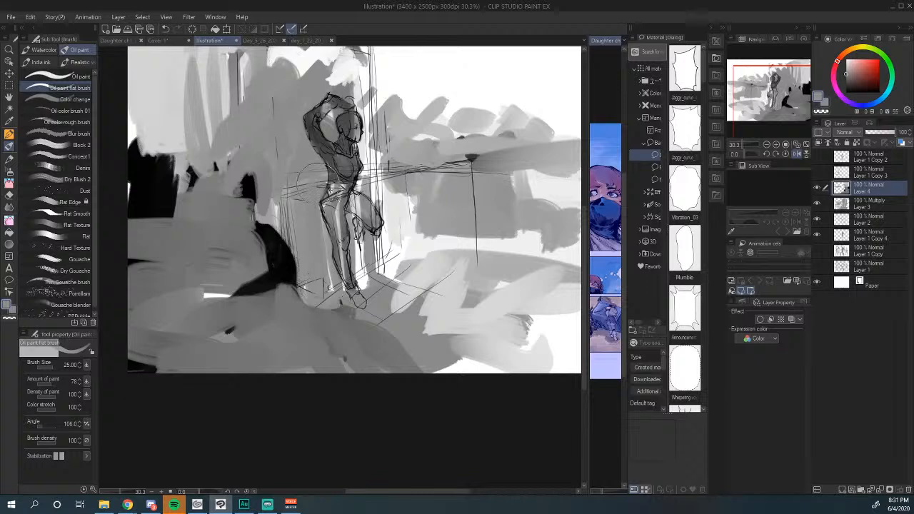
mouse_move(322, 171)
left_mouse_down()
mouse_move(336, 264)
mouse_move(318, 186)
left_mouse_up()
mouse_move(437, 232)
left_mouse_down()
mouse_move(391, 286)
mouse_move(448, 250)
left_mouse_up()
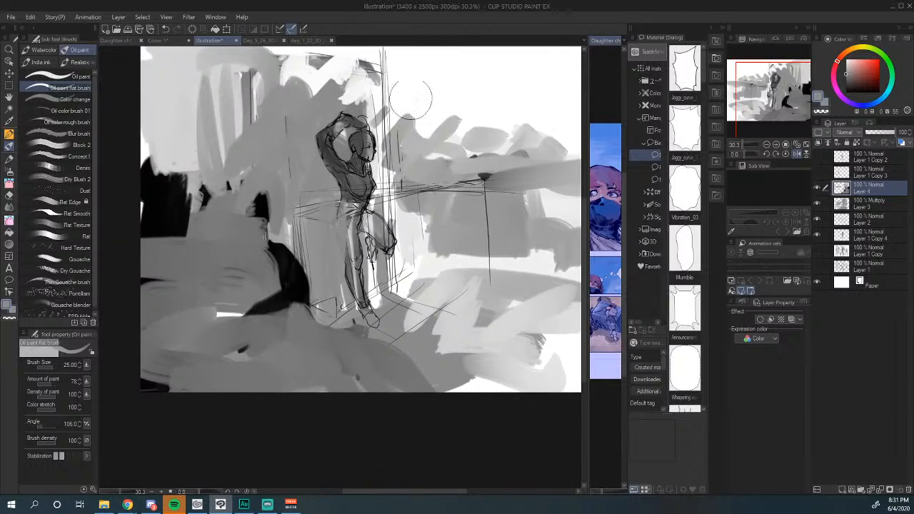
Step: Clear the doorway's upper-right corner above the figure with white paint and erase stray paint beside the head
key("c")
left_click_drag(386, 80, 361, 51)
left_click(410, 81, "alt")
mouse_move(407, 89)
left_mouse_down()
mouse_move(345, 64)
mouse_move(306, 66)
left_mouse_up()
mouse_move(336, 100)
left_mouse_down()
mouse_move(361, 105)
mouse_move(404, 156)
mouse_move(326, 108)
left_mouse_up()
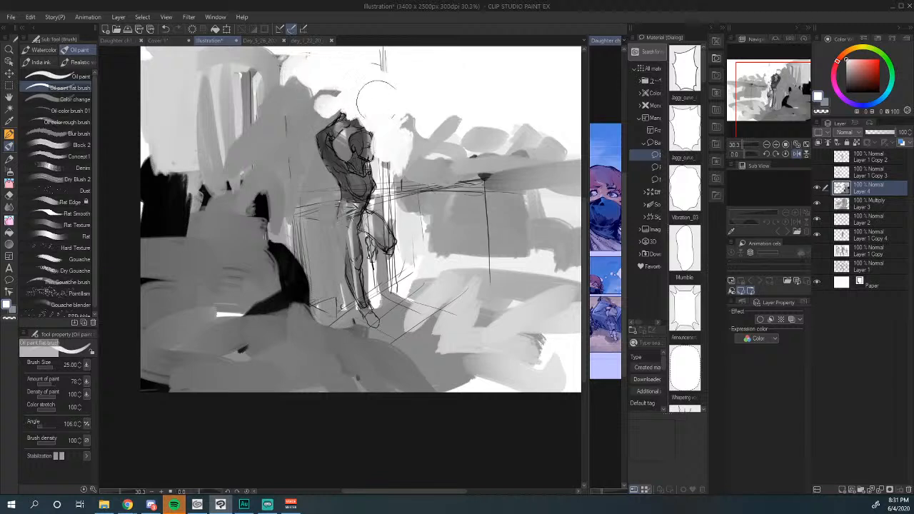
key("c")
mouse_move(375, 162)
left_mouse_down()
mouse_move(385, 166)
mouse_move(379, 187)
mouse_move(384, 153)
left_mouse_up()
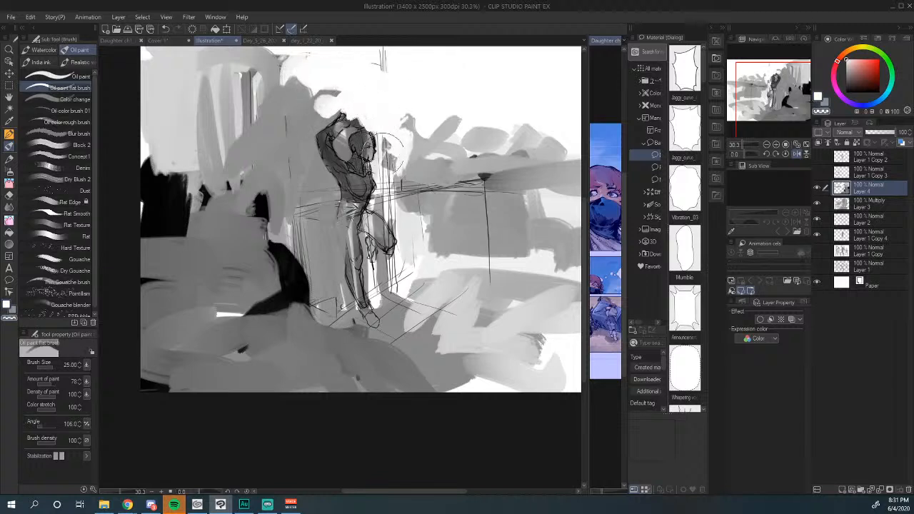
key("c")
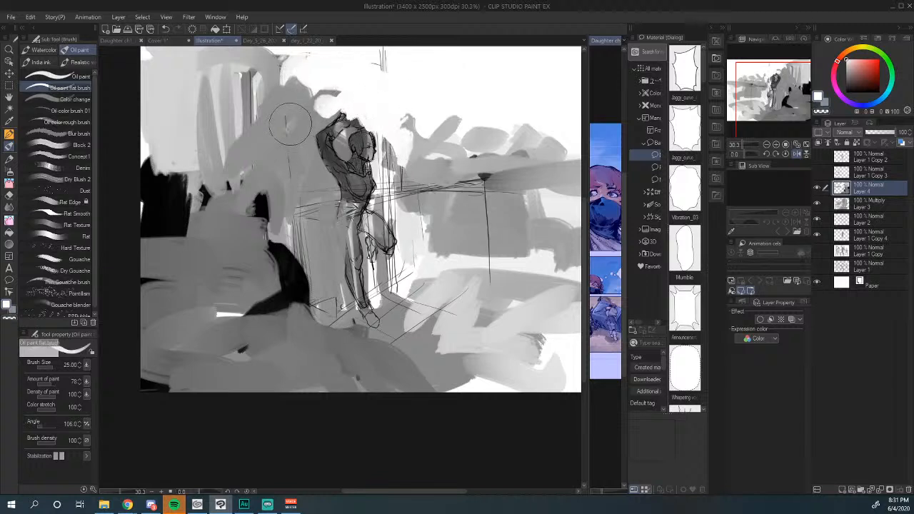
Step: Paint sampled mid gray over the dark patches left of the figure, down to the lower doorway
left_click_drag(290, 125, 263, 181)
left_click(302, 133, "alt")
mouse_move(303, 133)
left_mouse_down()
mouse_move(273, 179)
mouse_move(296, 282)
mouse_move(328, 288)
left_mouse_up()
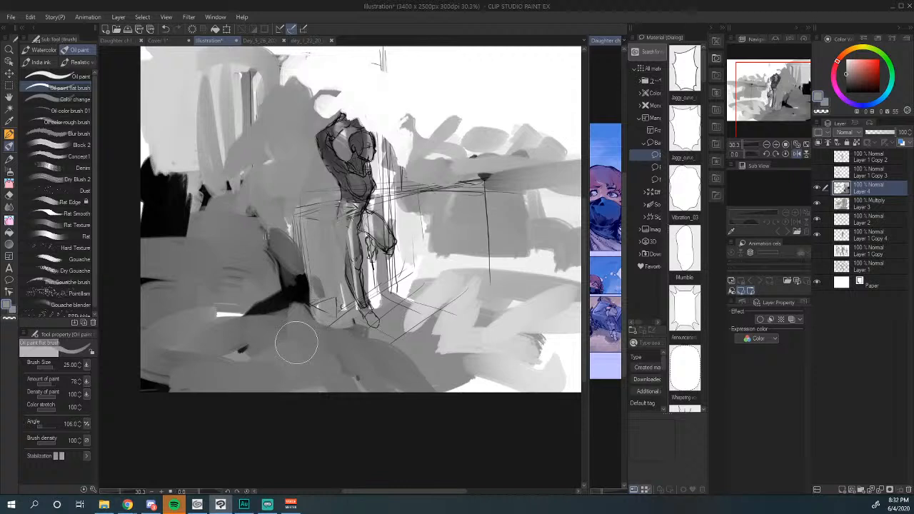
Step: Add a raster layer above Layer 4 and choose a muted orange as the drawing color
left_click(841, 491)
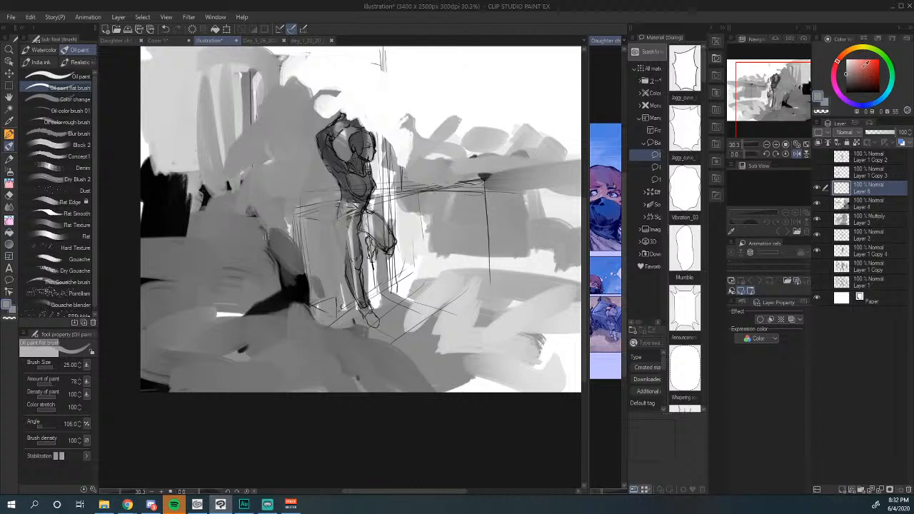
left_click_drag(861, 74, 857, 56)
left_click(854, 51)
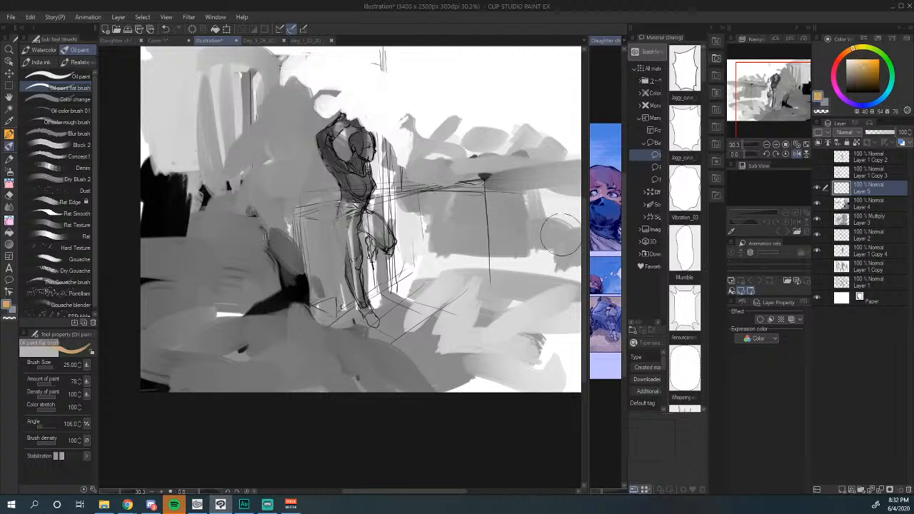
Step: Widen the view of the reference comic page and select its Paper layer to show the page in true colors
left_click_drag(590, 236, 323, 429)
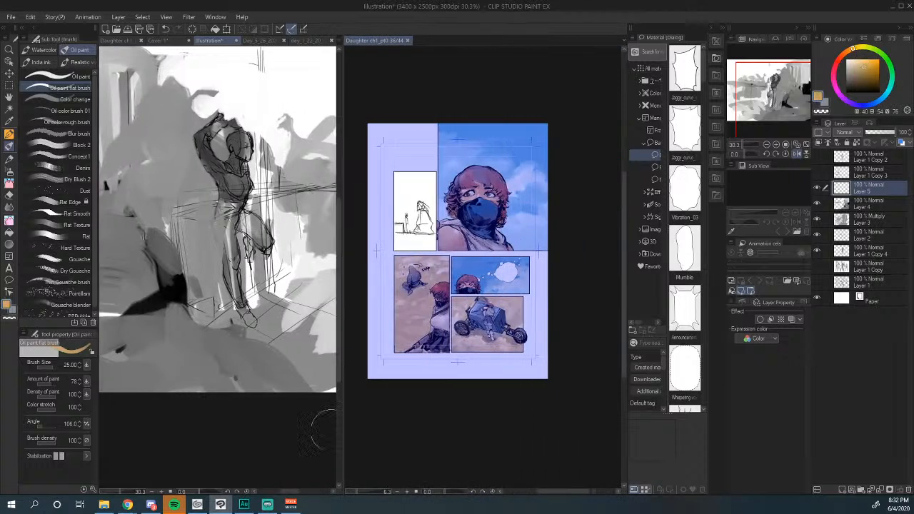
left_click(383, 42)
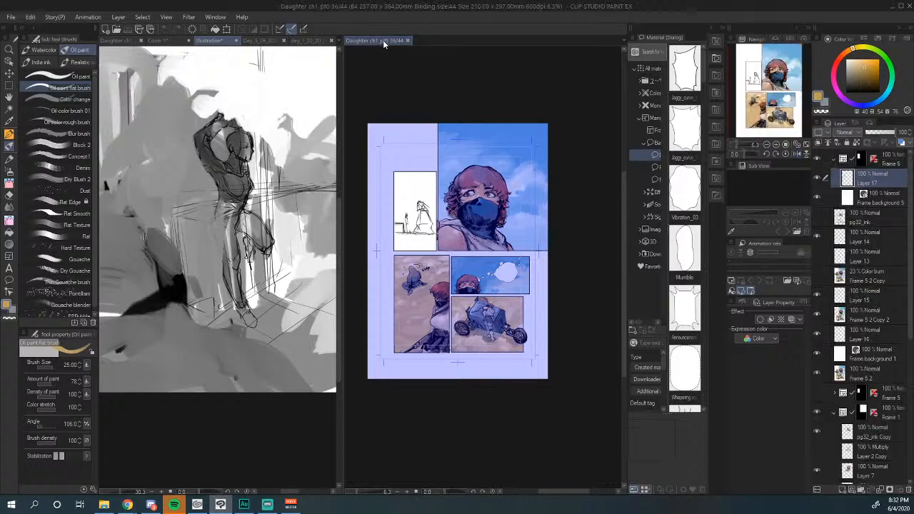
scroll(907, 300, "down", 1)
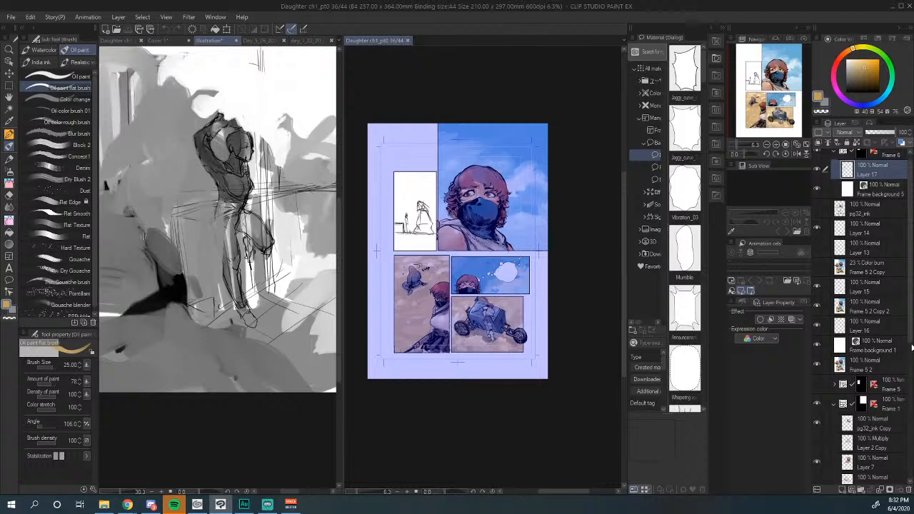
scroll(913, 348, "down", 4)
scroll(900, 473, "down", 1)
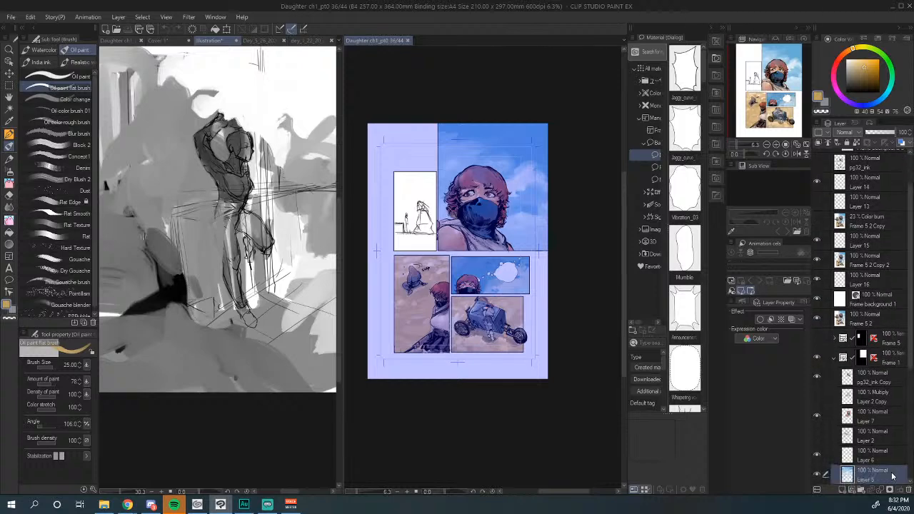
left_click(897, 472)
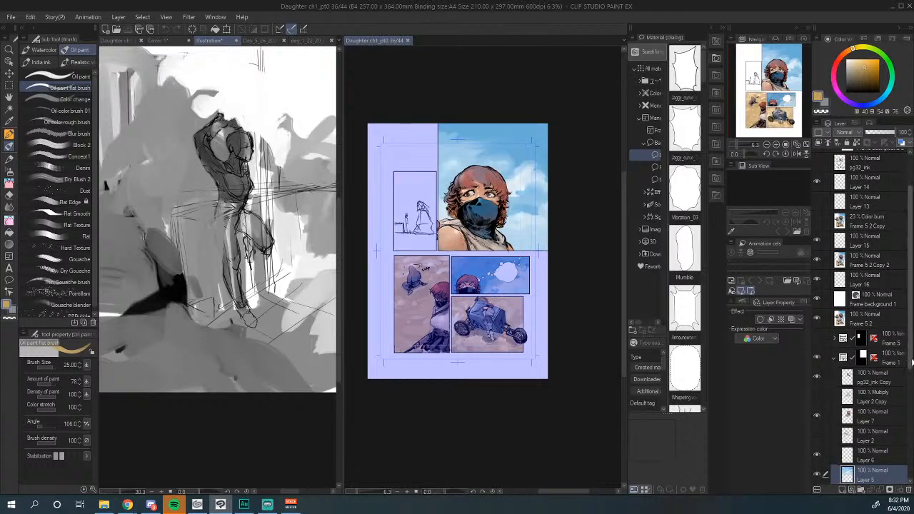
scroll(909, 363, "down", 5)
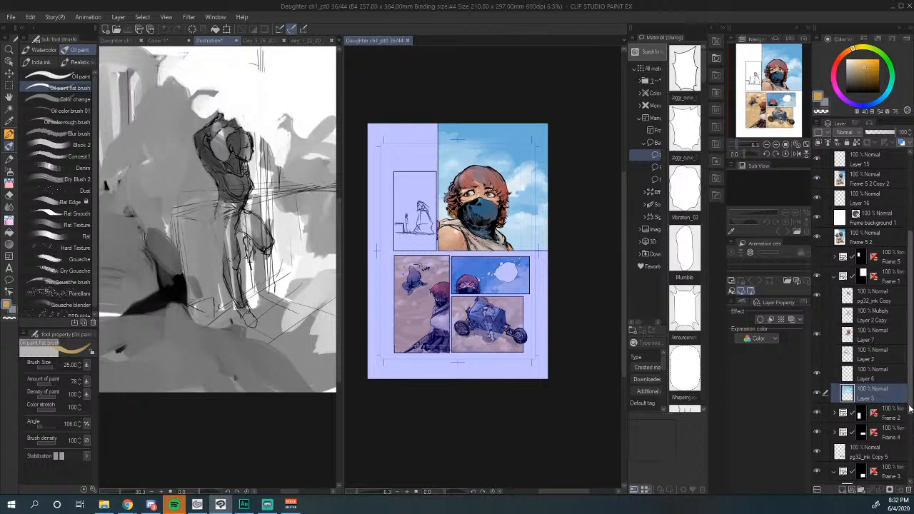
scroll(897, 477, "down", 6)
left_click(897, 477)
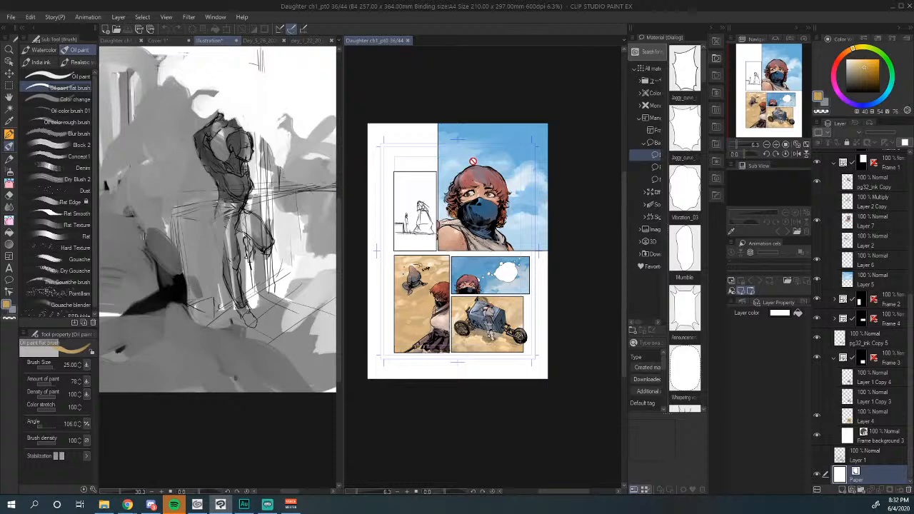
Step: Sample the sky blue from the comic page, narrow its view and return to the figure illustration
left_click(504, 141, "alt")
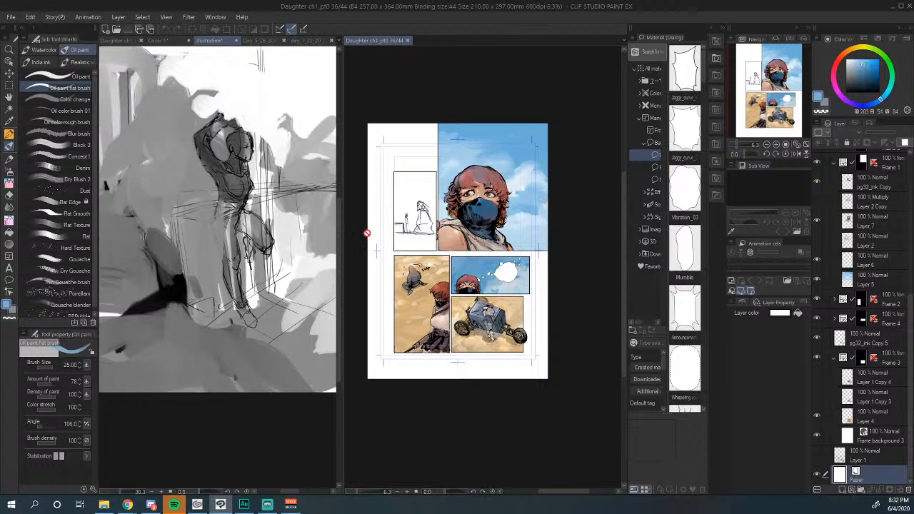
left_click_drag(342, 170, 532, 173)
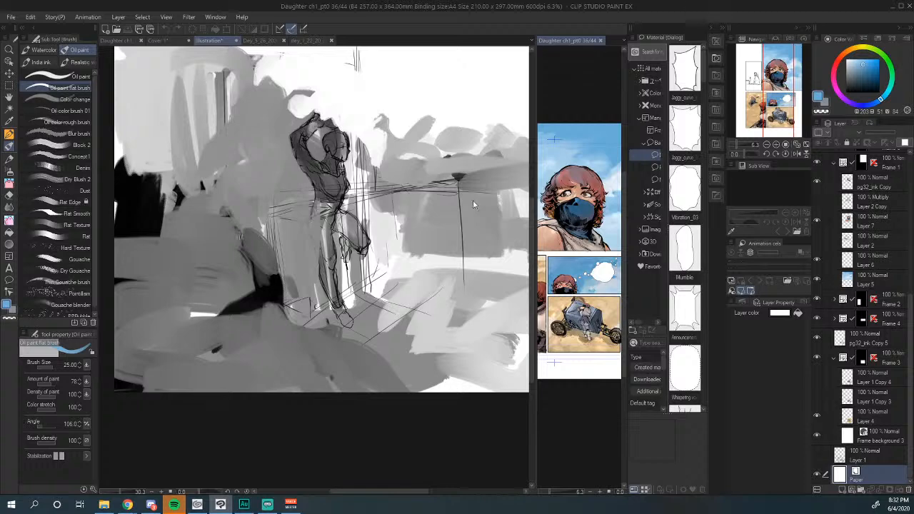
left_click(473, 205)
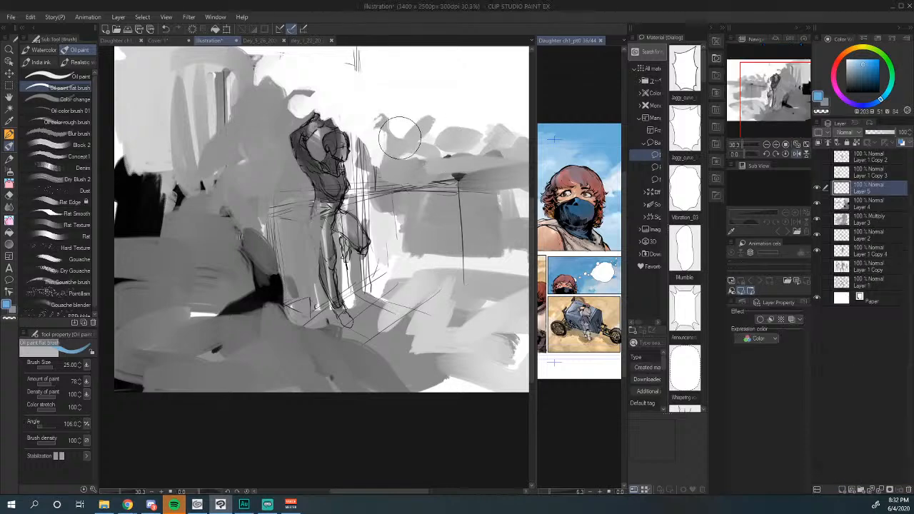
Step: Enlarge the brush to size 50 and block in the sky with blue across the upper canvas on Layer 5
key("]")
key("]")
key("]")
mouse_move(410, 139)
left_mouse_down()
mouse_move(232, 100)
mouse_move(368, 189)
mouse_move(425, 183)
mouse_move(343, 92)
mouse_move(434, 97)
mouse_move(468, 152)
left_mouse_up()
left_click_drag(468, 152, 373, 182)
mouse_move(393, 128)
left_mouse_down()
mouse_move(437, 163)
mouse_move(457, 145)
mouse_move(380, 195)
mouse_move(417, 269)
left_mouse_up()
left_click_drag(384, 316, 433, 320)
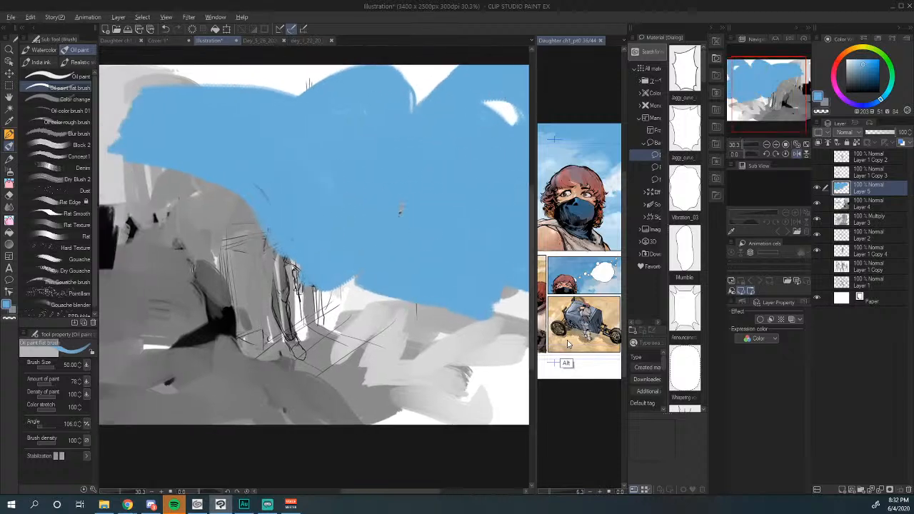
Step: Sample sand from the comic's desert panel to block in rocks on both sides of the canvas, and paint pale blue through the centre
left_click(574, 342)
mouse_move(358, 334)
left_mouse_down()
mouse_move(378, 336)
mouse_move(386, 271)
mouse_move(478, 246)
mouse_move(354, 250)
mouse_move(408, 363)
mouse_move(357, 411)
left_mouse_up()
mouse_move(182, 154)
left_mouse_down()
mouse_move(159, 181)
mouse_move(143, 152)
mouse_move(208, 211)
mouse_move(193, 221)
mouse_move(187, 205)
mouse_move(217, 252)
mouse_move(190, 293)
left_mouse_up()
left_click_drag(240, 207, 251, 346)
left_click(307, 218, "alt")
mouse_move(298, 208)
left_mouse_down()
mouse_move(231, 204)
mouse_move(236, 307)
mouse_move(236, 247)
mouse_move(309, 346)
mouse_move(361, 382)
left_mouse_up()
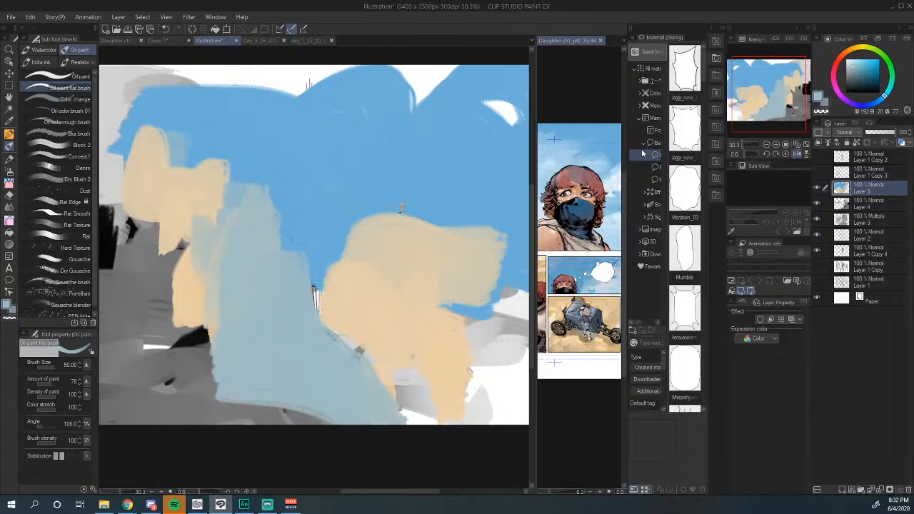
Step: Choose a muted red, paint the rocks and ground on the canvas's left side, and work sampled pale blue over them
left_click(838, 62)
left_click(858, 72)
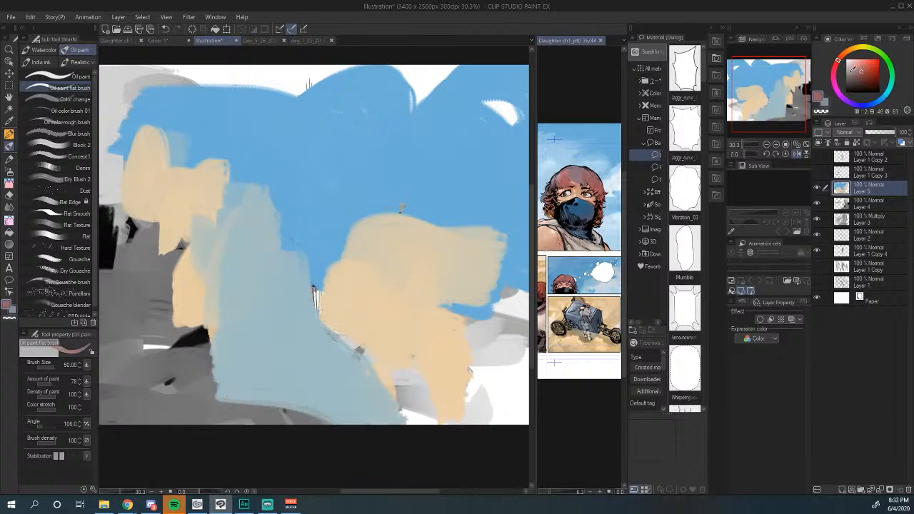
mouse_move(203, 275)
left_mouse_down()
mouse_move(208, 318)
mouse_move(198, 283)
mouse_move(201, 362)
mouse_move(201, 344)
mouse_move(231, 338)
mouse_move(216, 358)
mouse_move(265, 382)
mouse_move(304, 374)
mouse_move(269, 340)
mouse_move(365, 393)
mouse_move(274, 383)
mouse_move(216, 397)
mouse_move(177, 380)
mouse_move(191, 337)
mouse_move(162, 393)
mouse_move(128, 347)
mouse_move(200, 268)
mouse_move(207, 247)
mouse_move(155, 175)
left_mouse_up()
left_click(260, 254, "alt")
mouse_move(231, 253)
left_mouse_down()
mouse_move(219, 217)
mouse_move(197, 303)
mouse_move(163, 332)
left_mouse_up()
Step: Paint sampled sky blue down through the figure area and cover the lower-right foreground with sampled brick red
left_click(320, 198, "alt")
mouse_move(243, 295)
left_mouse_down()
mouse_move(228, 253)
mouse_move(253, 260)
mouse_move(283, 317)
left_mouse_up()
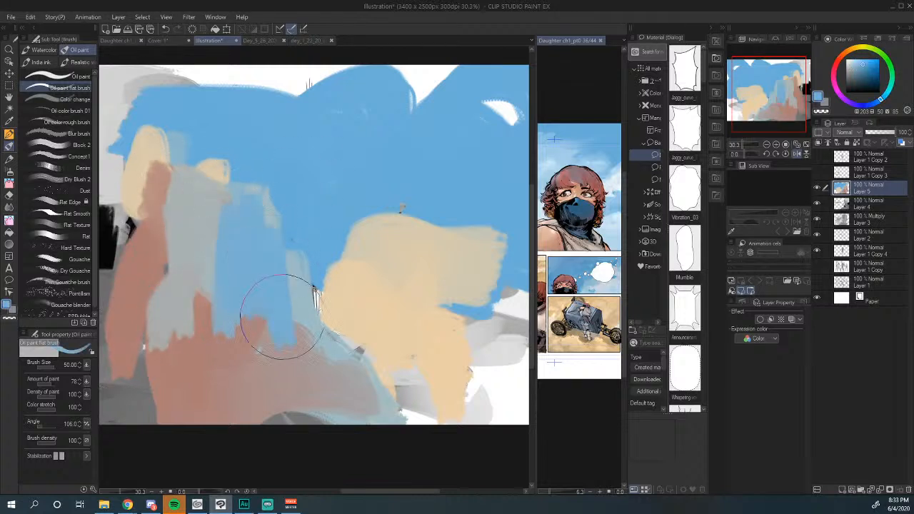
left_click_drag(313, 289, 273, 336)
left_click(134, 321, "alt")
mouse_move(342, 358)
left_mouse_down()
mouse_move(419, 305)
mouse_move(503, 343)
mouse_move(430, 391)
mouse_move(300, 386)
left_mouse_up()
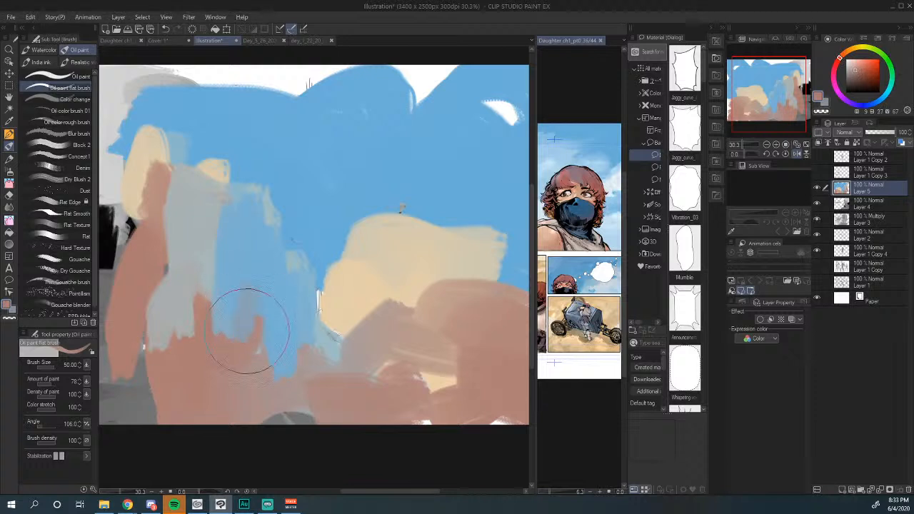
mouse_move(247, 331)
left_mouse_down()
mouse_move(224, 260)
mouse_move(213, 275)
mouse_move(259, 280)
mouse_move(205, 297)
left_mouse_up()
Step: Sample a grayish mauve from the blended paint and block in the large rock mass on the canvas's left side
left_click(252, 282, "alt")
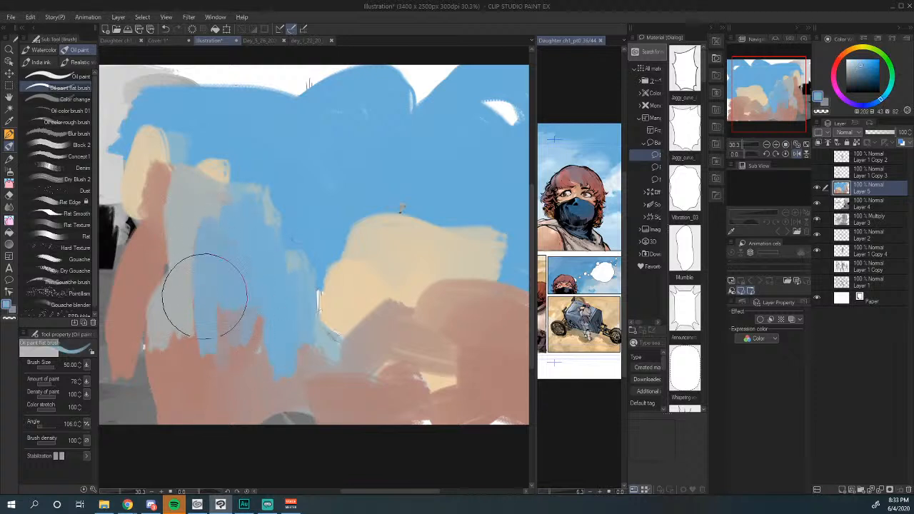
left_click(231, 337, "alt")
mouse_move(231, 337)
left_mouse_down()
mouse_move(204, 261)
mouse_move(202, 209)
mouse_move(248, 370)
mouse_move(179, 394)
mouse_move(179, 205)
mouse_move(143, 275)
mouse_move(125, 354)
left_mouse_up()
Step: Paint a pale cloud in the upper-right sky with sampled white, and cover the white gaps along the canvas's top edge with sky blue
left_click(300, 90, "alt")
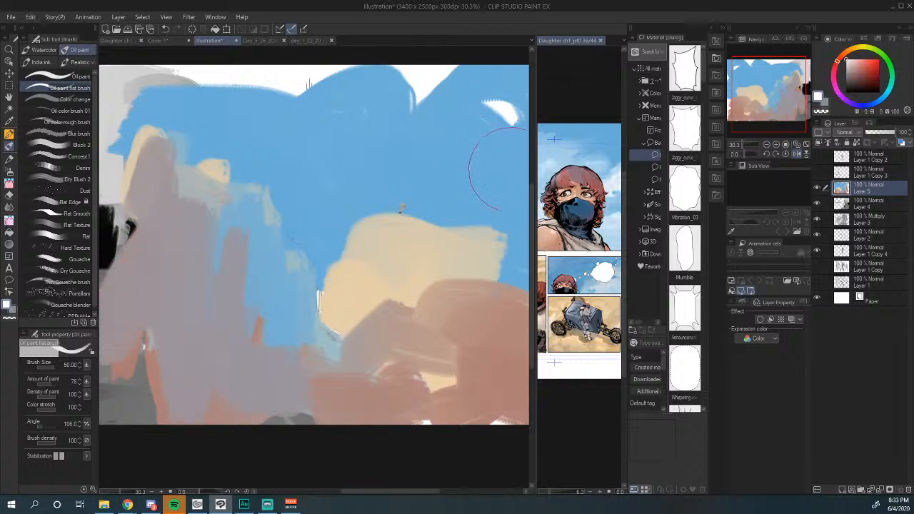
mouse_move(509, 177)
left_mouse_down()
mouse_move(408, 179)
mouse_move(465, 174)
mouse_move(455, 140)
mouse_move(490, 150)
mouse_move(461, 155)
mouse_move(497, 165)
mouse_move(445, 157)
mouse_move(349, 162)
mouse_move(412, 175)
mouse_move(391, 126)
left_mouse_up()
left_click(450, 160, "alt")
left_click(450, 120, "alt")
left_click_drag(470, 95, 400, 85)
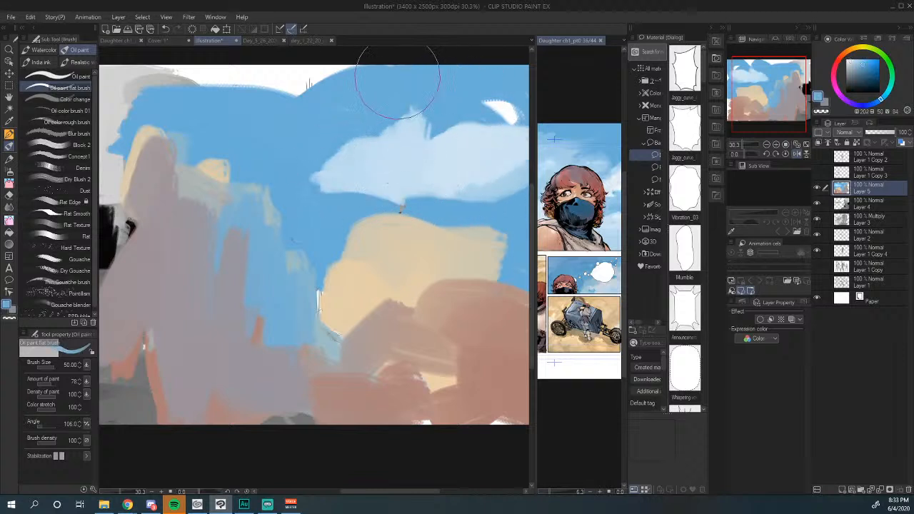
mouse_move(334, 93)
left_mouse_down()
mouse_move(298, 150)
mouse_move(289, 147)
left_mouse_up()
left_click_drag(404, 108, 431, 124)
mouse_move(376, 124)
left_mouse_down()
mouse_move(265, 153)
mouse_move(337, 152)
left_mouse_up()
Step: Choose a darker blue, paint shaded cloud bands across the upper sky, and extend the pale cloud toward the canvas's right edge
left_click_drag(866, 71, 870, 78)
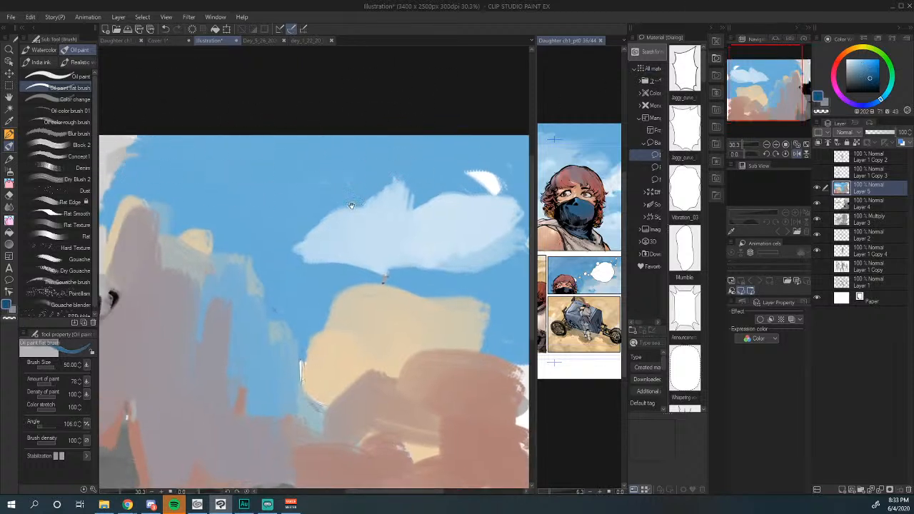
left_click_drag(351, 205, 423, 201)
mouse_move(263, 133)
left_mouse_down()
mouse_move(272, 138)
mouse_move(129, 121)
mouse_move(175, 167)
mouse_move(373, 154)
mouse_move(304, 176)
left_mouse_up()
left_click(333, 218, "alt")
left_click_drag(233, 163, 357, 179)
mouse_move(422, 207)
left_mouse_down()
mouse_move(339, 202)
mouse_move(486, 192)
mouse_move(372, 235)
mouse_move(484, 265)
mouse_move(487, 279)
left_mouse_up()
left_click(369, 161, "alt")
Step: Sample the sand color from the rock and paint it over the red ground on the canvas's right side
left_click(372, 236, "alt")
mouse_move(461, 293)
left_mouse_down()
mouse_move(423, 240)
mouse_move(479, 265)
mouse_move(490, 303)
mouse_move(488, 267)
mouse_move(466, 263)
mouse_move(508, 311)
mouse_move(465, 347)
mouse_move(507, 314)
mouse_move(469, 265)
mouse_move(335, 319)
mouse_move(400, 246)
mouse_move(418, 317)
mouse_move(500, 340)
left_mouse_up()
left_click(439, 254, "alt")
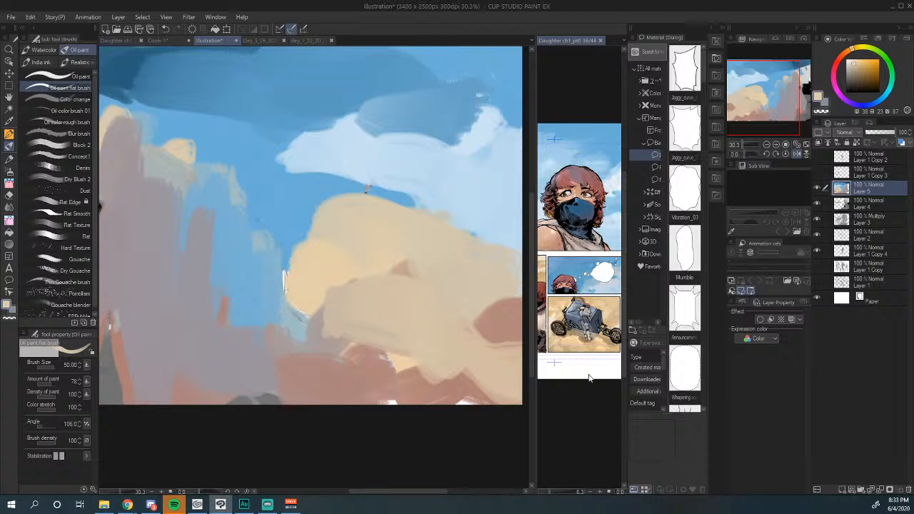
Step: Set Layer 5's blending mode to Multiply so the gray values and figure sketch show through the colors
scroll(853, 133, "down", 2)
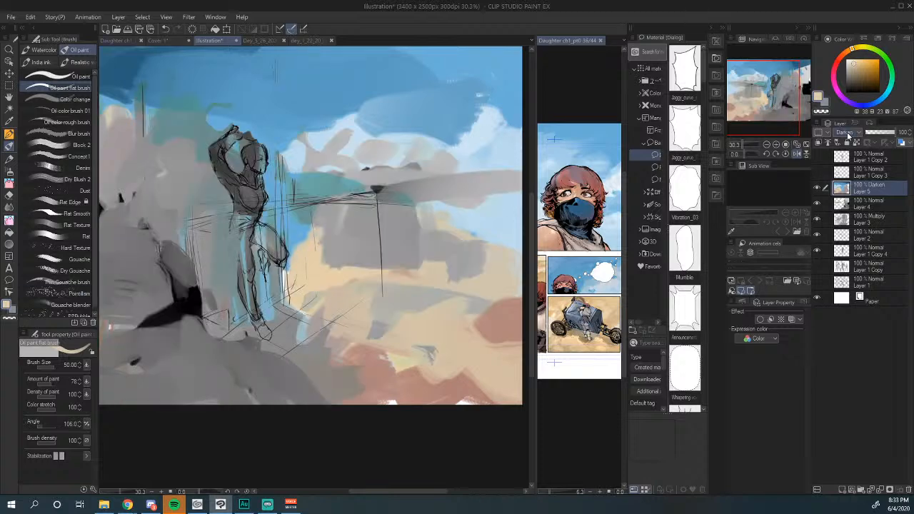
scroll(347, 211, "down", 1)
scroll(346, 209, "down", 1)
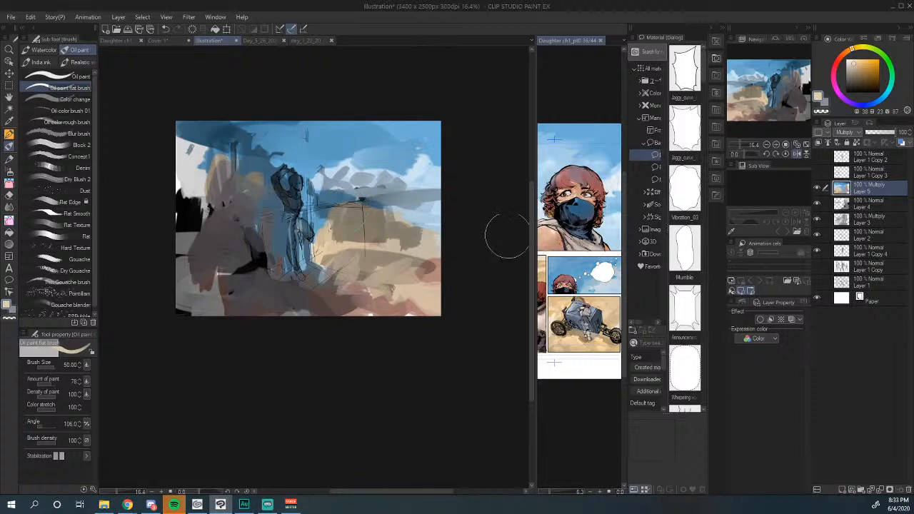
scroll(337, 230, "down", 1)
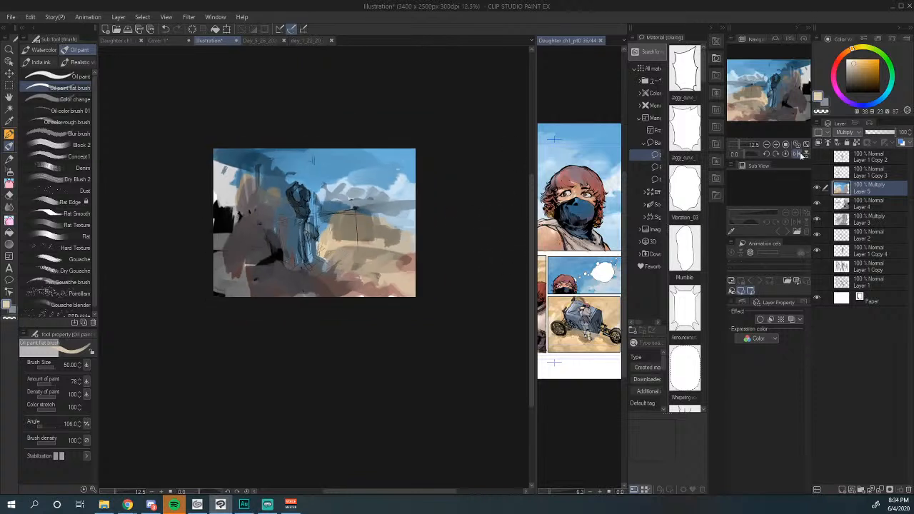
Step: Try Layer 5 in other blending modes, including Subtract, Soft light, Overlay, Color dodge and Linear burn, and return it to Multiply
scroll(853, 133, "down", 4)
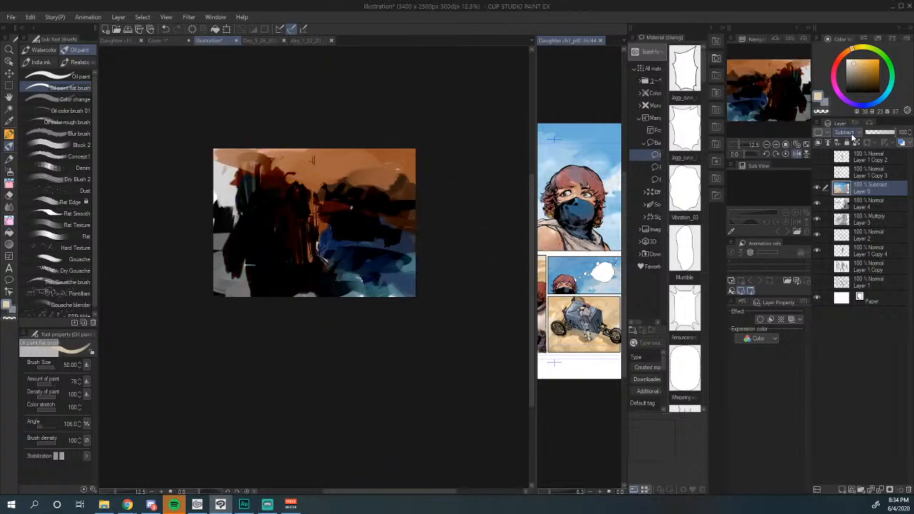
scroll(853, 133, "down", 5)
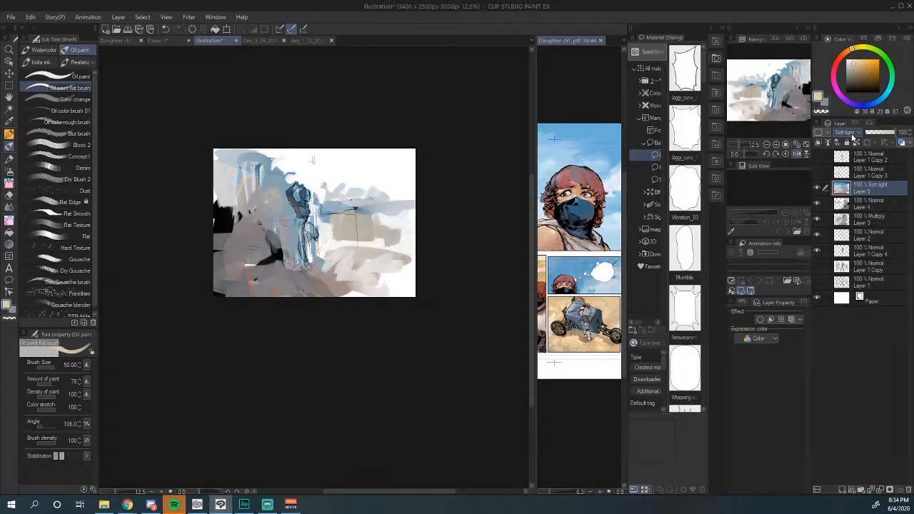
scroll(853, 134, "down", 3)
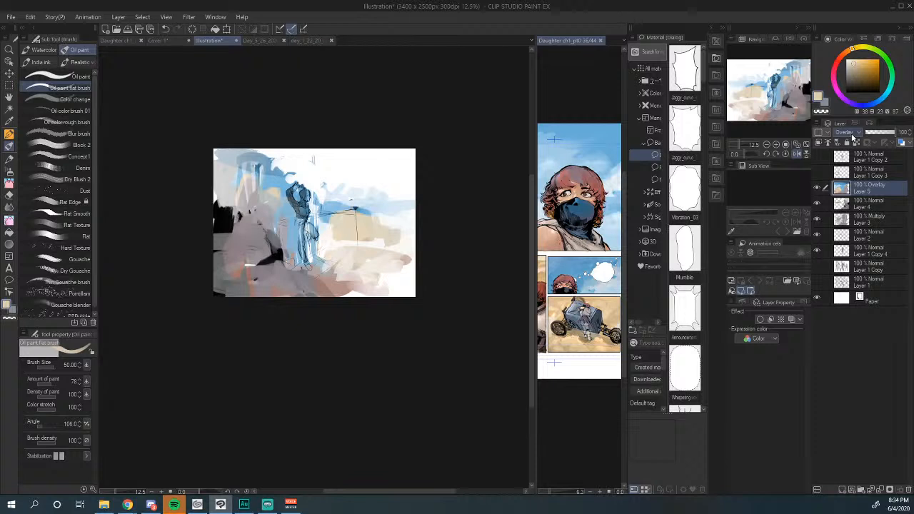
scroll(853, 133, "down", 2)
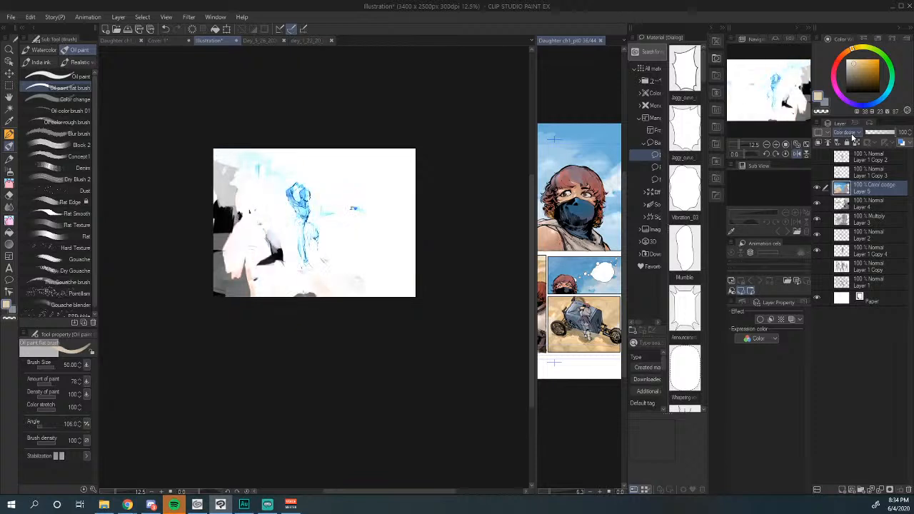
scroll(854, 137, "down", 2)
scroll(855, 137, "down", 2)
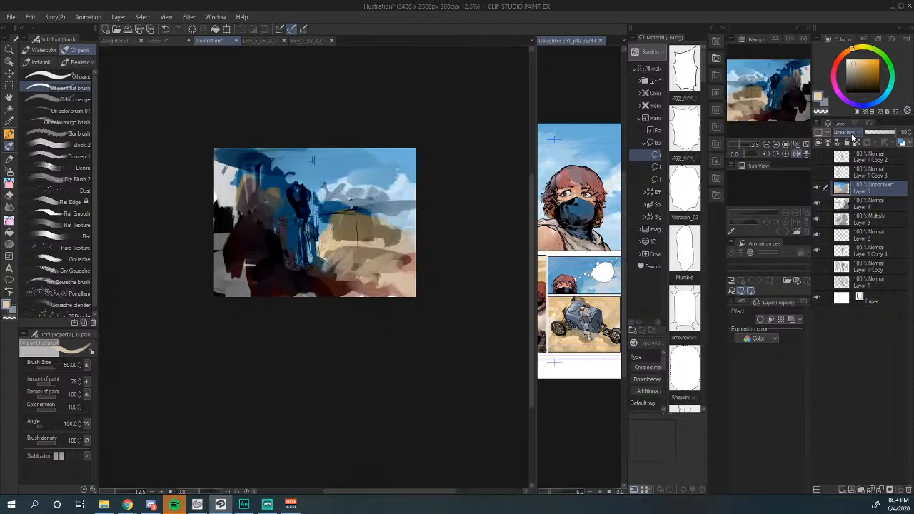
scroll(854, 138, "down", 1)
scroll(855, 137, "down", 1)
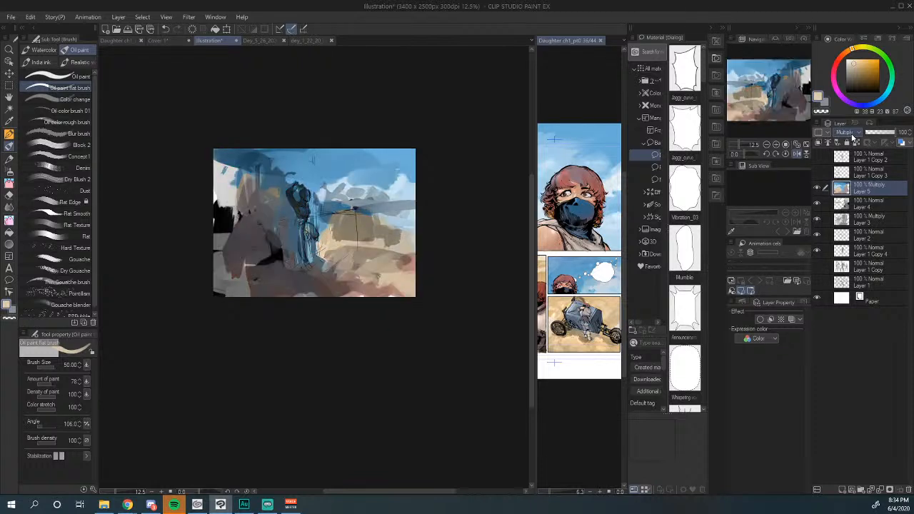
scroll(855, 137, "down", 1)
scroll(855, 137, "up", 1)
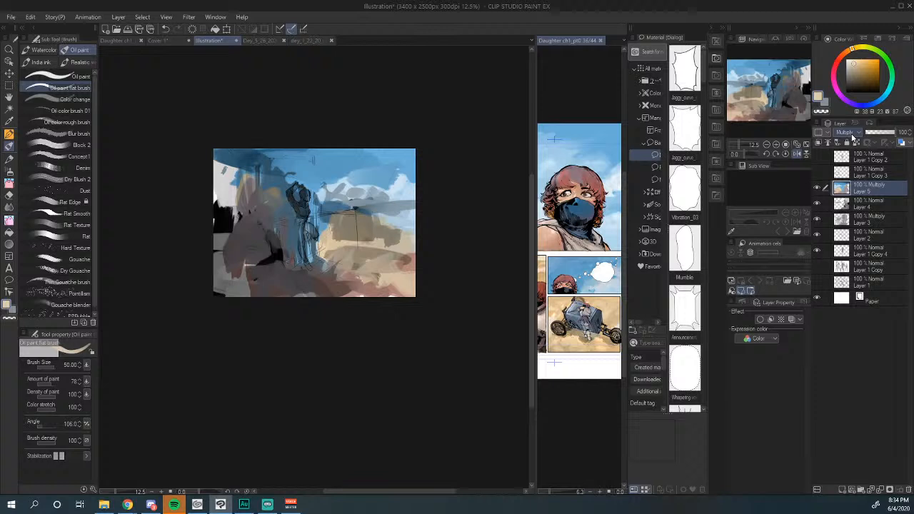
Step: Hide Layers 5, 4 and 3 to examine the values and bare sketch, and show all three again
left_click(818, 191)
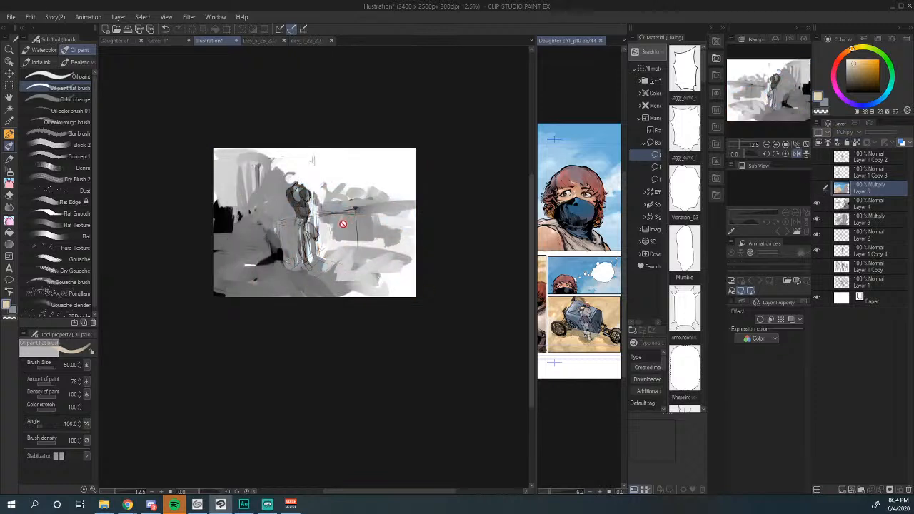
scroll(383, 214, "up", 3)
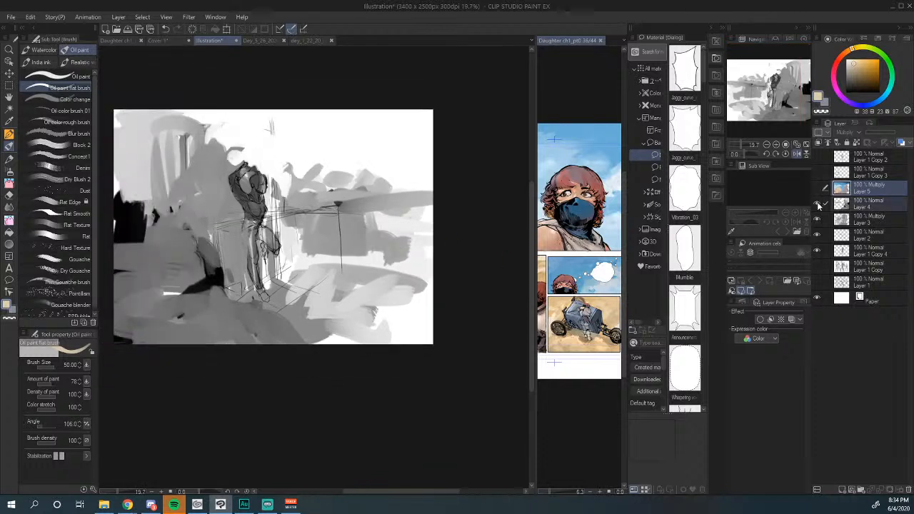
left_click(819, 206)
left_click(819, 220)
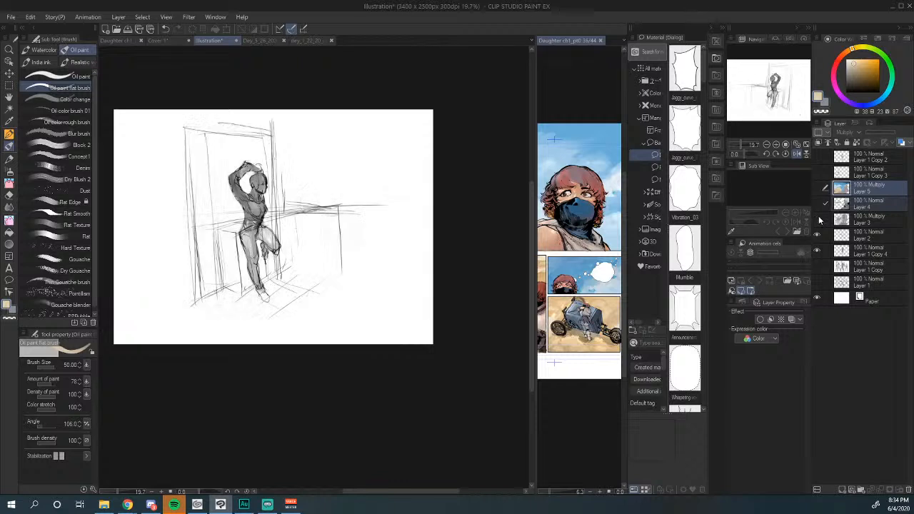
left_click(819, 219)
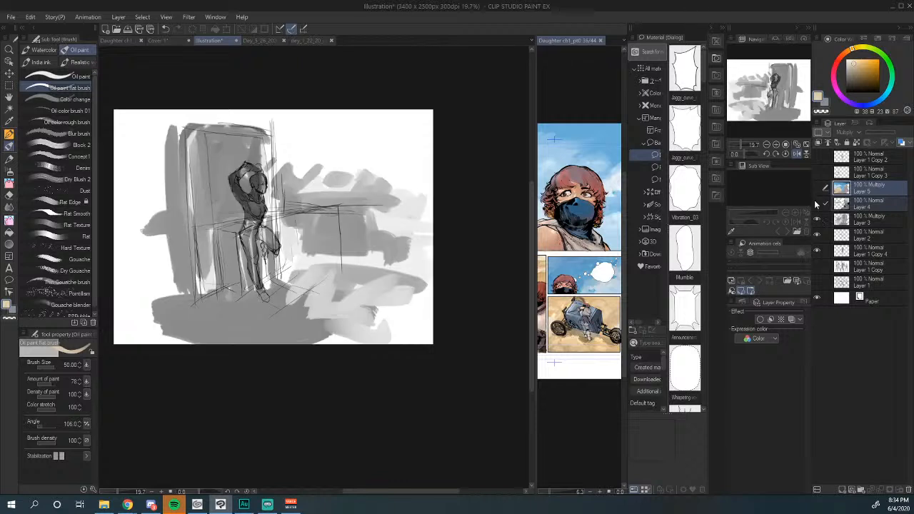
left_click(818, 204)
left_click(818, 191)
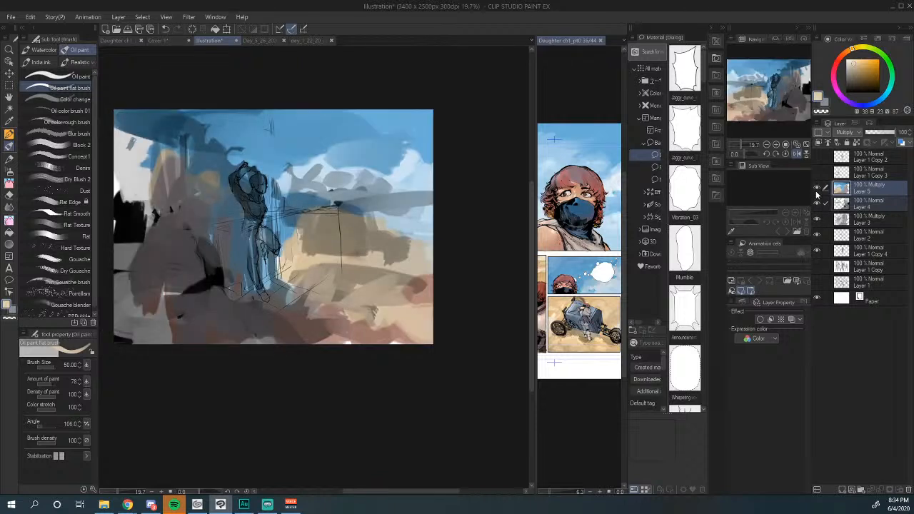
Step: Compare the whole illustration with and without the Layer 5 colors, leaving the layer visible
left_click(818, 192)
left_click(818, 192)
scroll(303, 258, "down", 1)
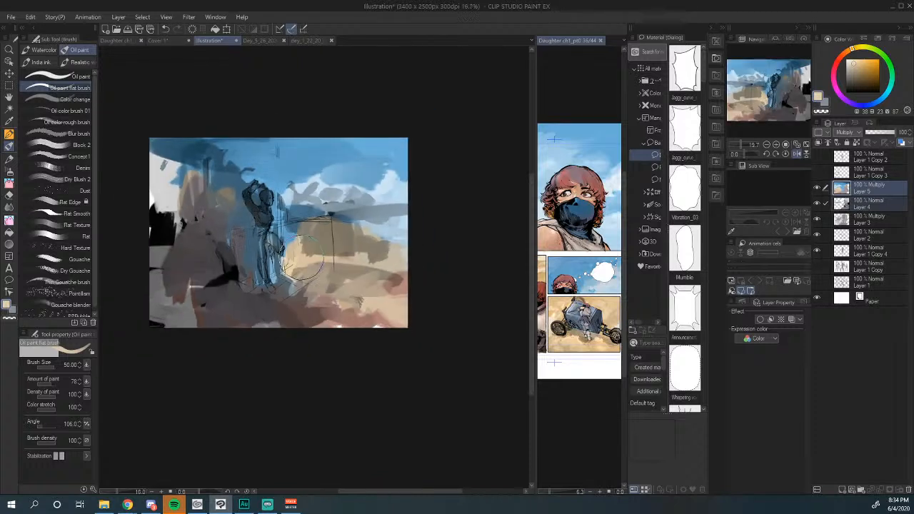
scroll(303, 259, "up", 1)
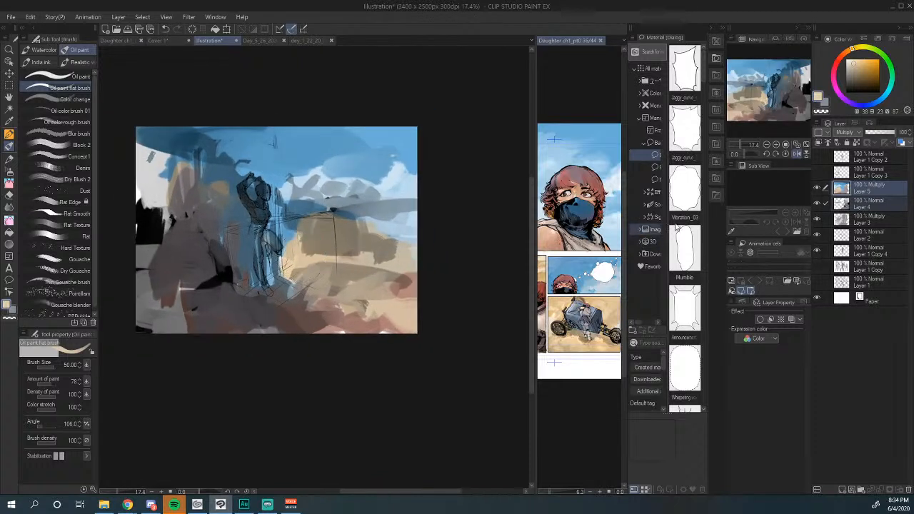
left_click(818, 189)
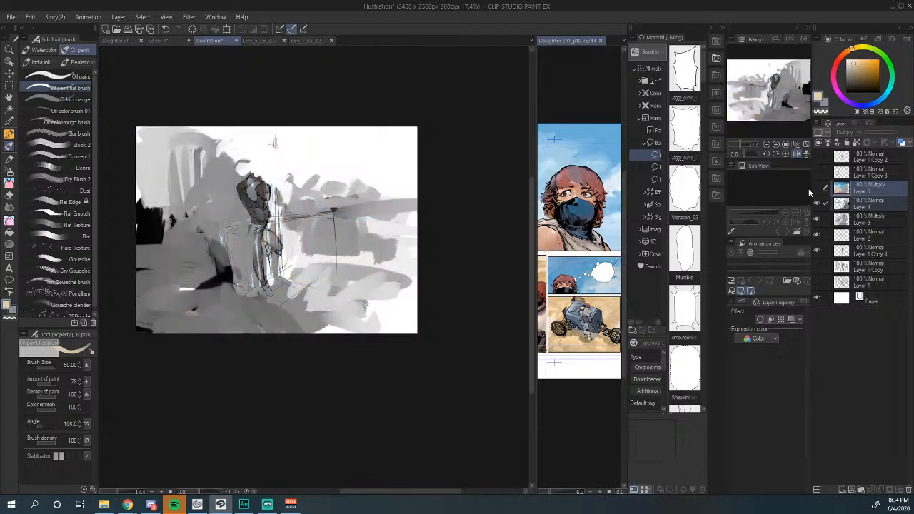
left_click(817, 189)
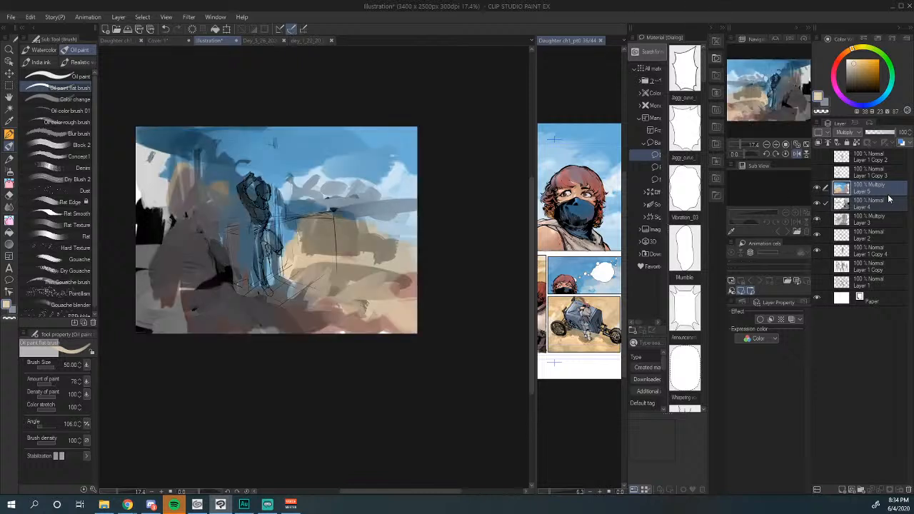
scroll(279, 229, "down", 2)
scroll(293, 222, "up", 2)
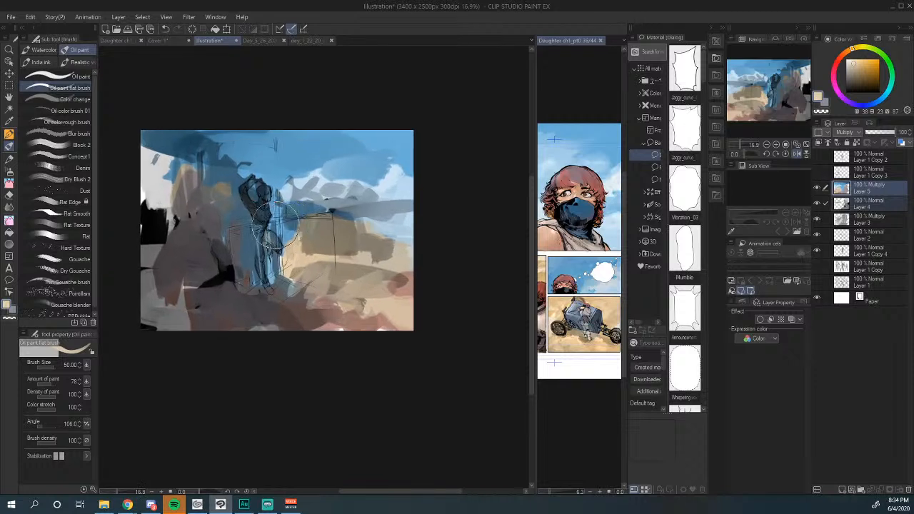
Step: Merge the visible layers to a new layer and scale that copy to about 34% in the upper-right part of the canvas
right_click(894, 191)
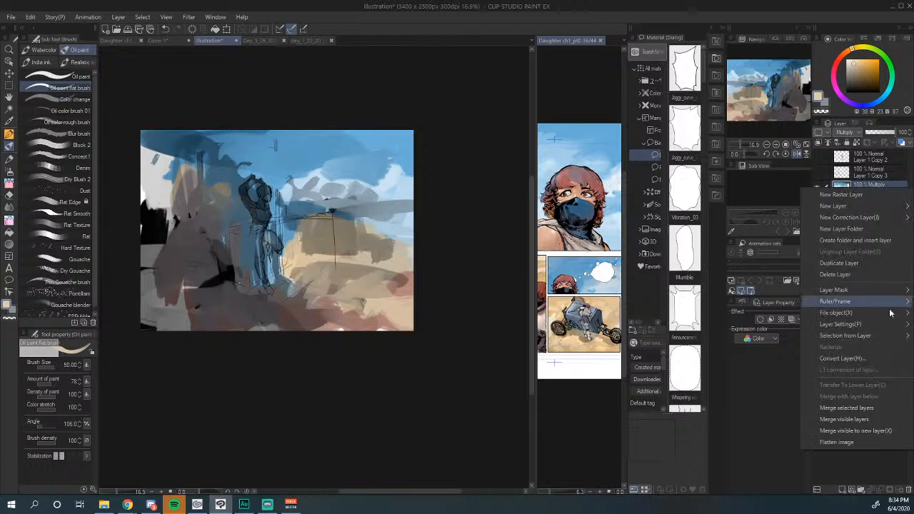
left_click(891, 434)
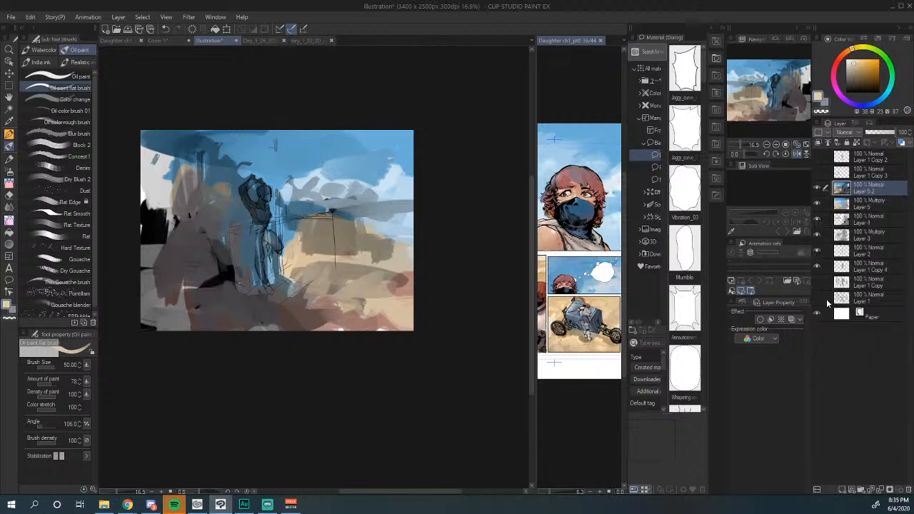
key("ctrl+t")
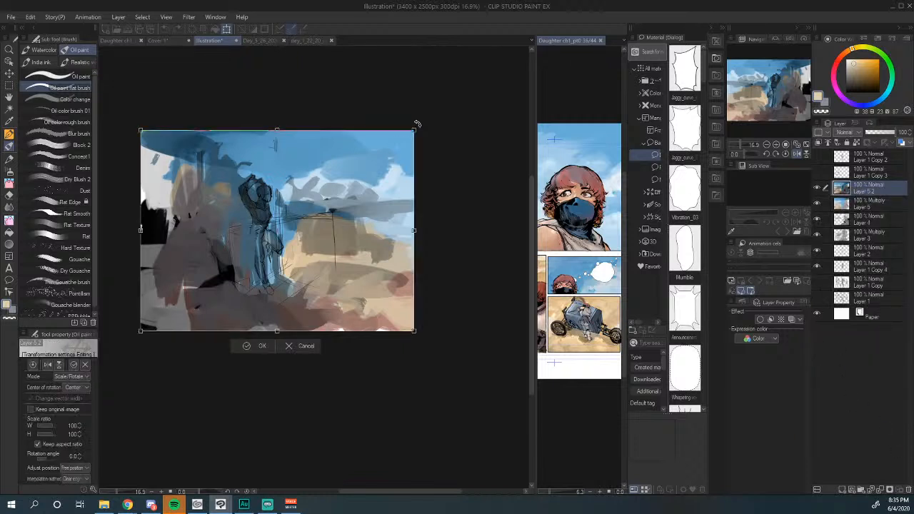
left_click_drag(414, 130, 247, 242)
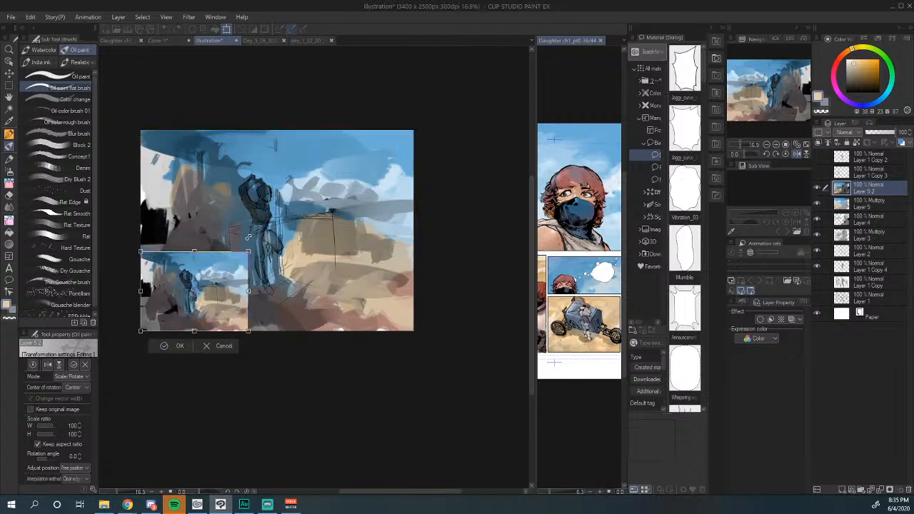
left_click_drag(218, 280, 371, 197)
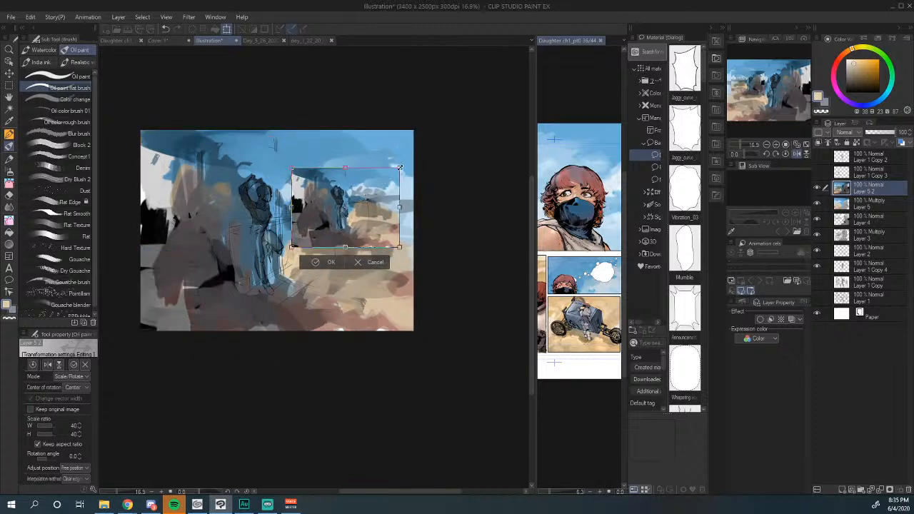
left_click_drag(400, 168, 388, 193)
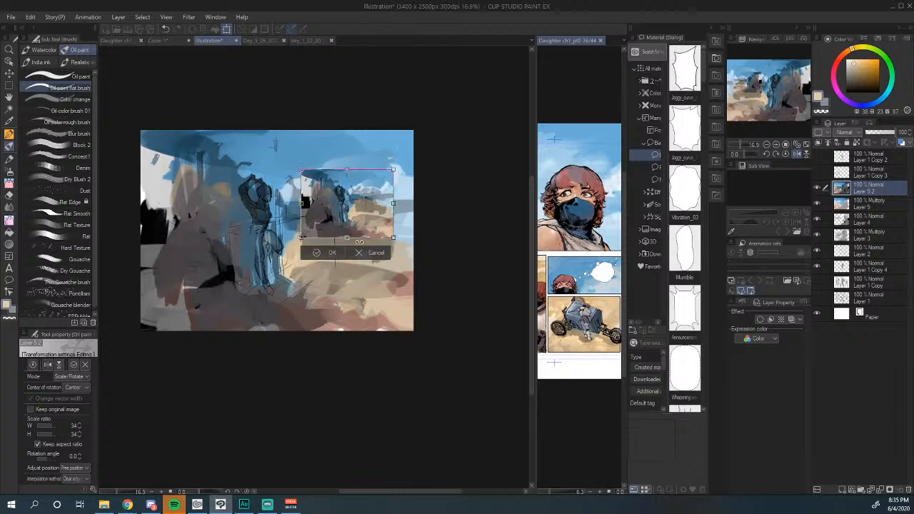
key("Return")
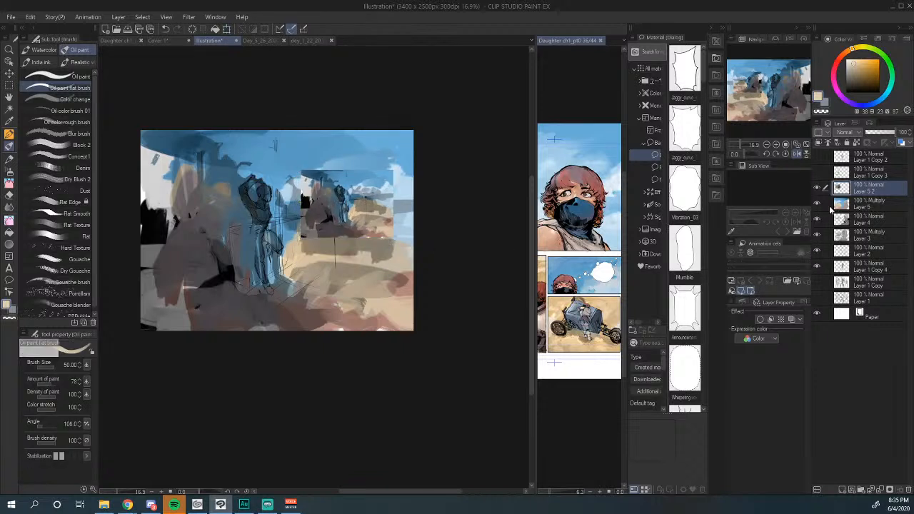
Step: Hide Layers 5 to 2 and Layer 1 Copy 4, and paint light-blue clouds across the thumbnail's sky at brush size 10
left_click_drag(815, 206, 822, 264)
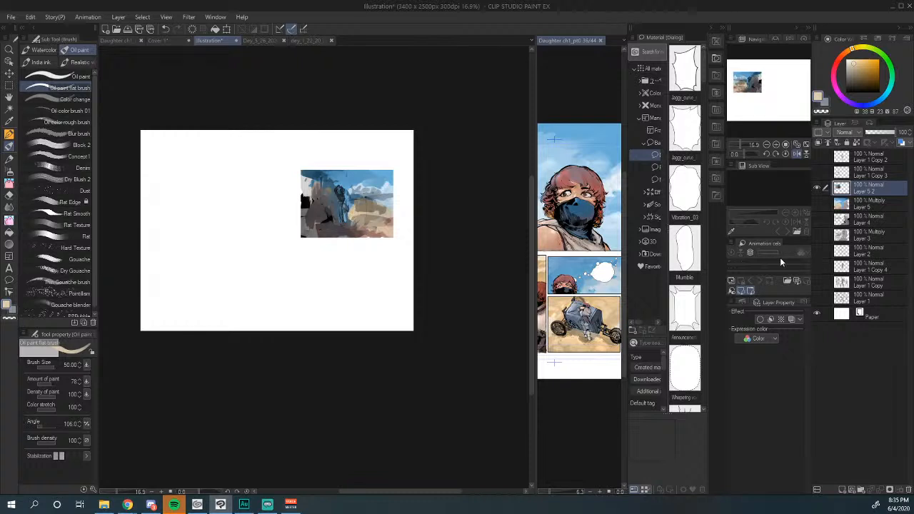
left_click(385, 188, "alt")
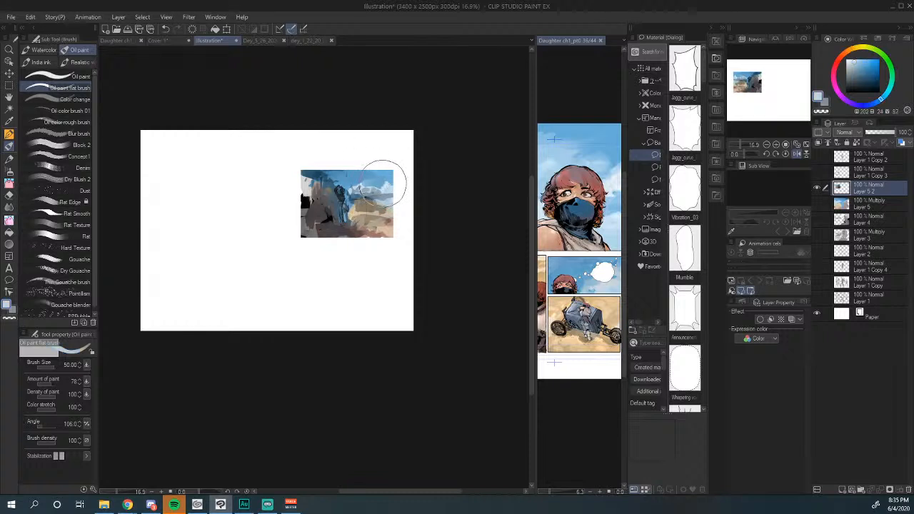
left_click_drag(382, 187, 365, 186, "ctrl+alt")
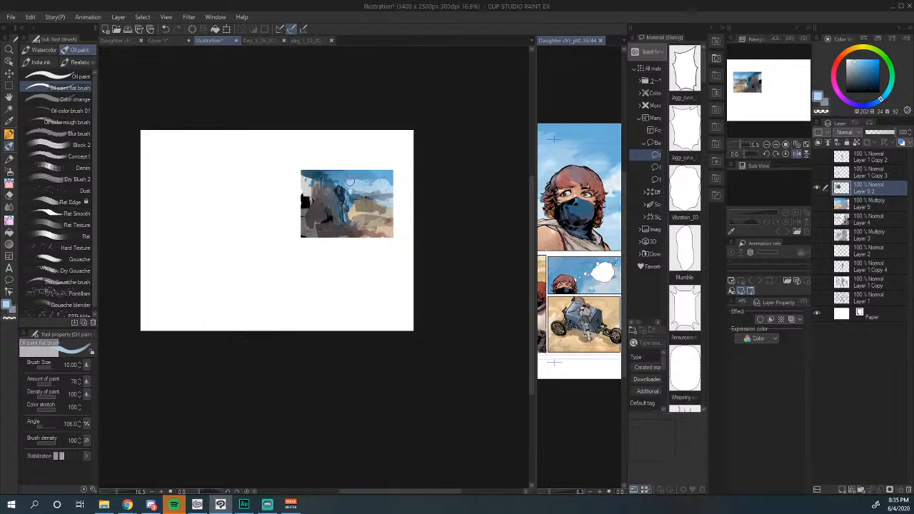
left_click(334, 195, "alt")
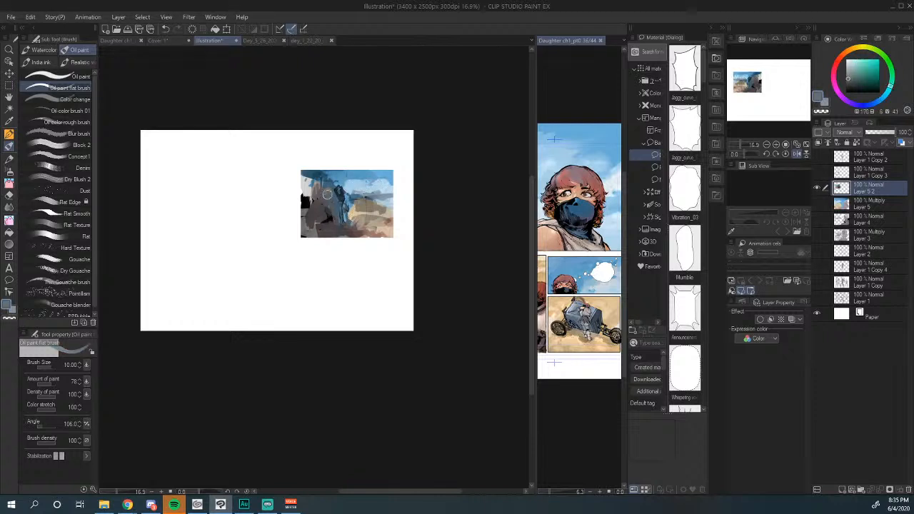
left_click(344, 185, "alt")
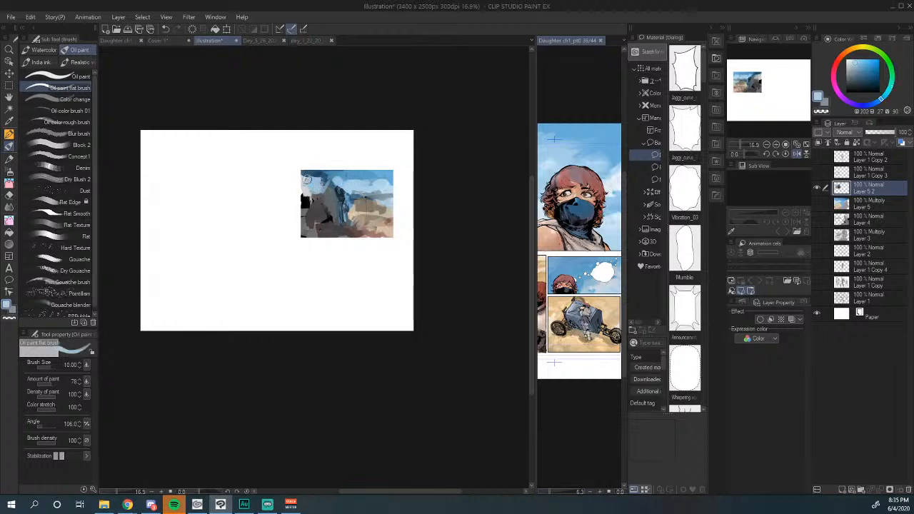
Step: Paint the thumbnail's upper sky edge with sampled medium blue and rework the clouds beneath it in light blue
left_click(336, 197, "alt")
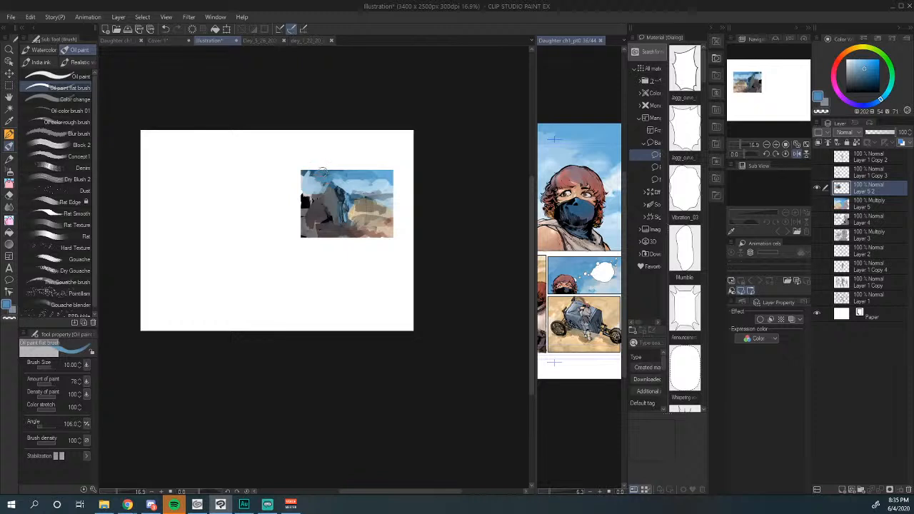
left_click(365, 181, "alt")
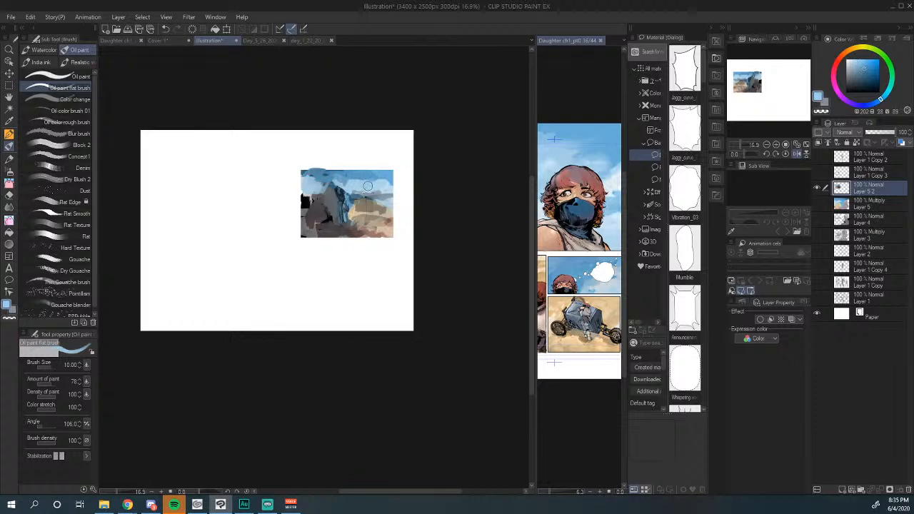
left_click(370, 176, "alt")
left_click(393, 175, "alt")
Step: Paint the thumbnail's desert mesa in sampled sand tones and erase the paint spilling past the thumbnail's right edge
left_click(375, 216, "alt")
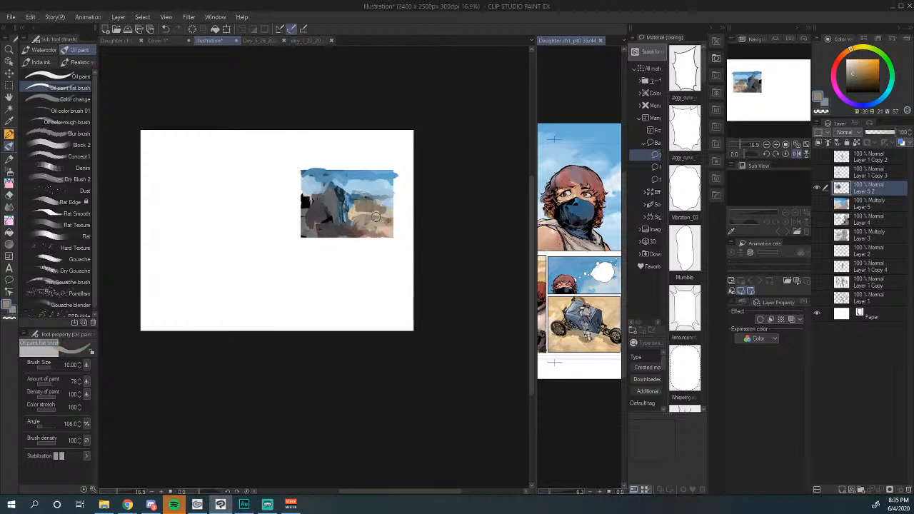
left_click(395, 183, "alt")
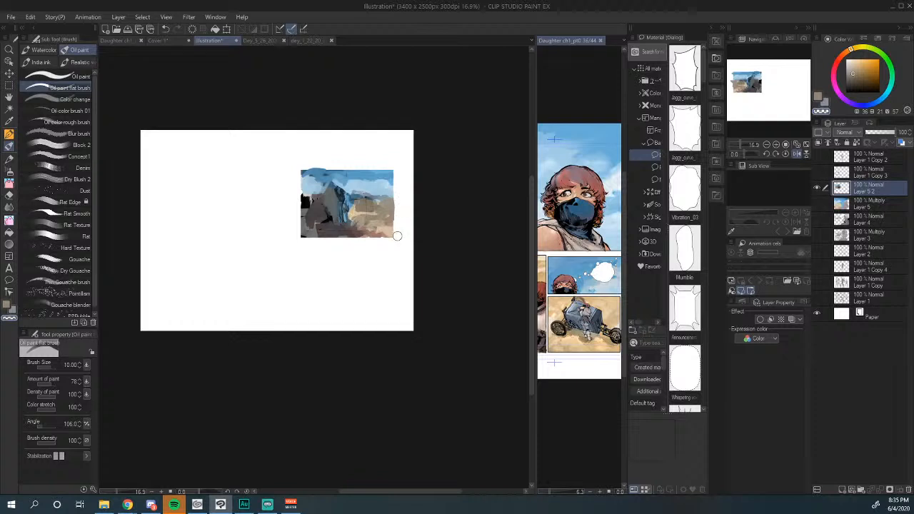
left_click(376, 212, "alt")
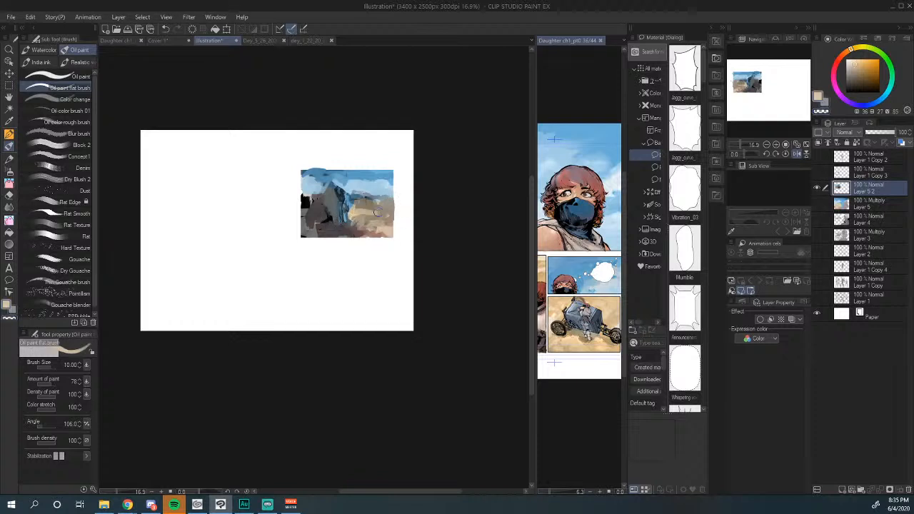
left_click_drag(384, 208, 341, 219)
Step: Rework the thumbnail's standing figure and the mass beside it with sampled dark blue, light blue and gray tones
left_click(342, 213, "alt")
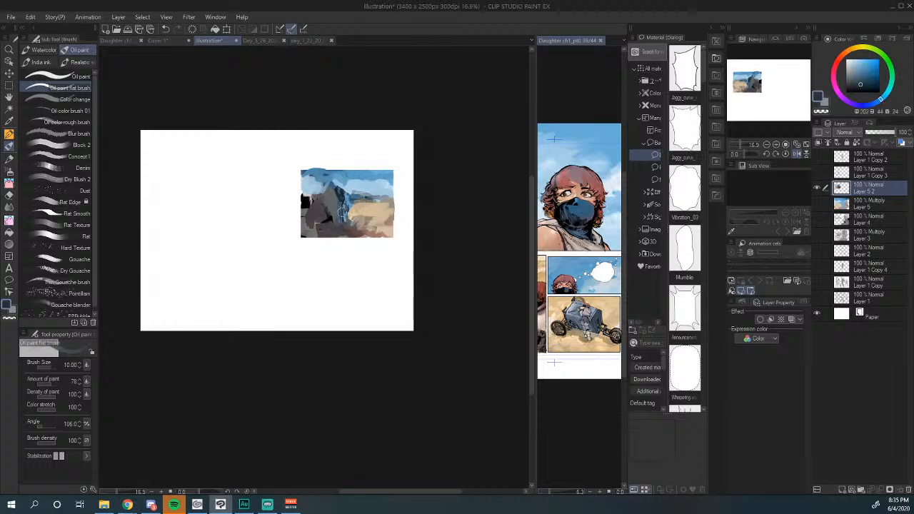
left_click(364, 182, "alt")
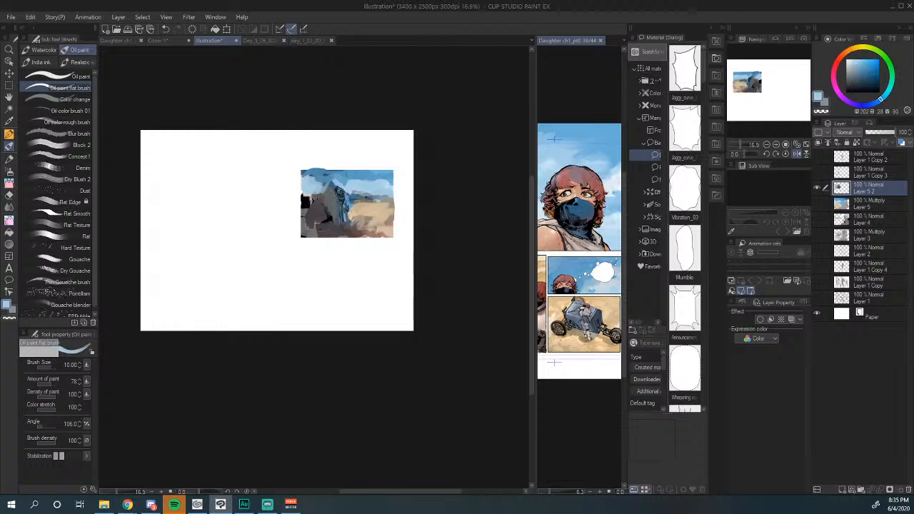
left_click(353, 224, "alt")
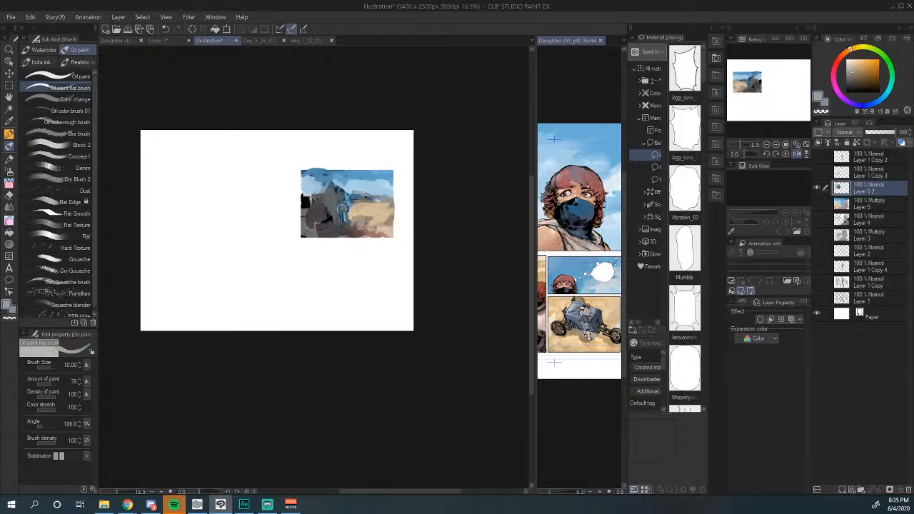
left_click(343, 204, "alt")
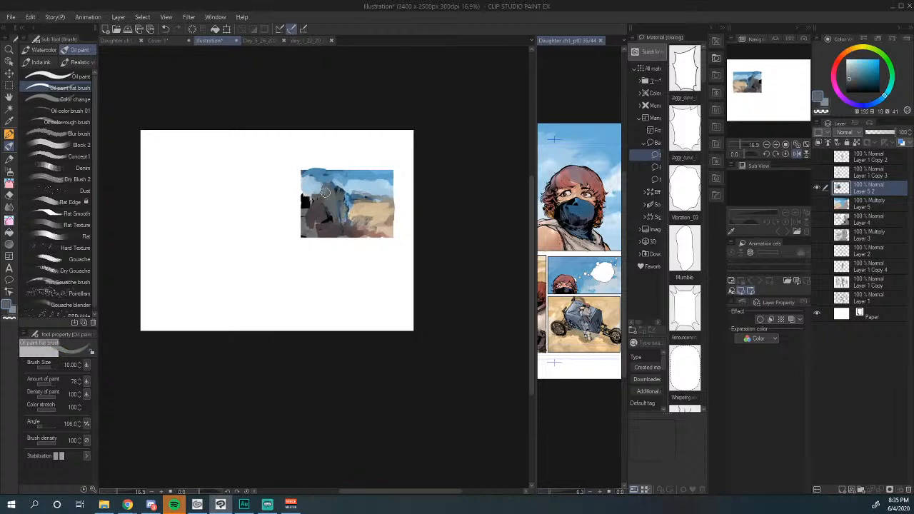
left_click(305, 204, "alt")
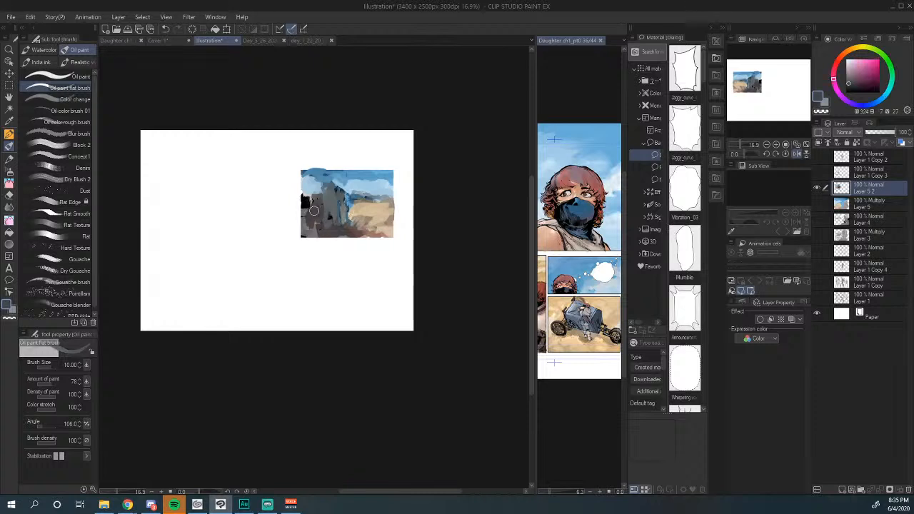
Step: Paint foreground rocks in the thumbnail's lower-left corner with sampled sand lights and dark gray-brown shadows
left_click(366, 187, "alt")
left_click(372, 210, "alt")
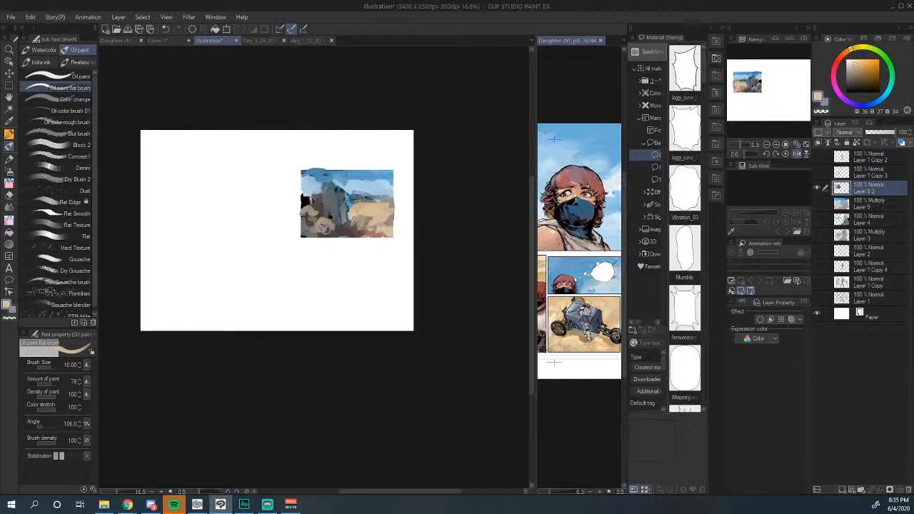
mouse_move(325, 229)
left_mouse_down()
mouse_move(334, 234)
mouse_move(304, 215)
mouse_move(317, 216)
mouse_move(312, 232)
mouse_move(333, 236)
mouse_move(318, 226)
mouse_move(340, 228)
mouse_move(307, 216)
left_mouse_up()
left_click(307, 203, "alt")
left_click(311, 214, "alt")
left_click(312, 228, "alt")
left_click(321, 203, "alt")
Step: Repaint the sky behind the figure on the thumbnail's left side with sampled light and medium blues
left_click_drag(322, 181, 314, 176)
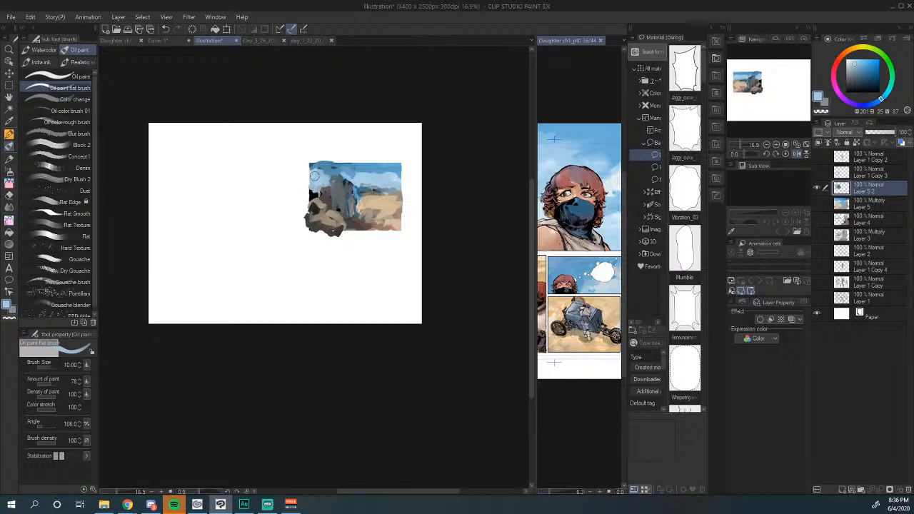
left_click(316, 170, "alt")
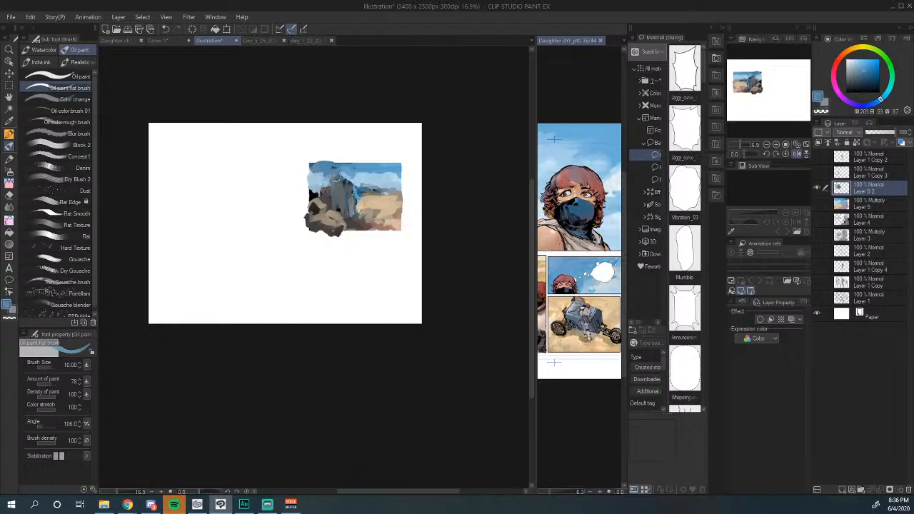
left_click(343, 186, "alt")
Step: Reshape the thumbnail figure's head and body with sampled sand, dark and blue-gray tones
left_click(379, 205, "alt")
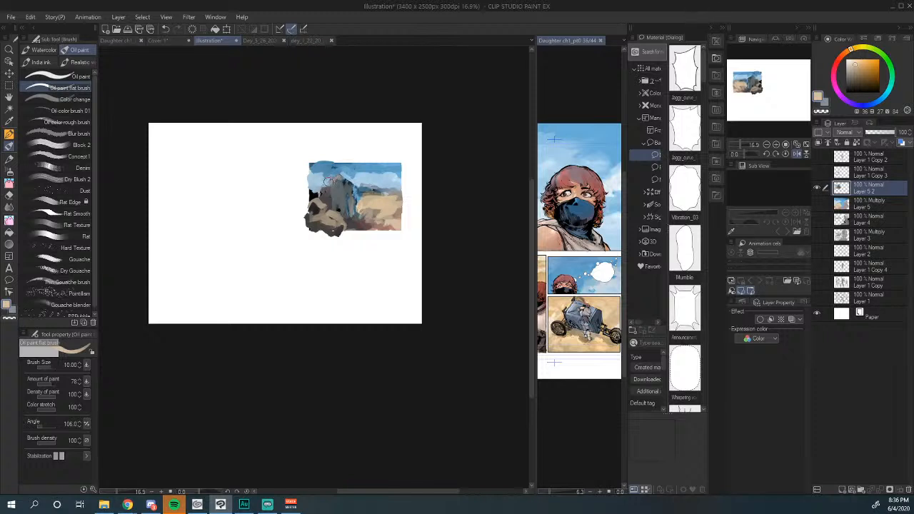
mouse_move(327, 182)
left_mouse_down()
mouse_move(357, 183)
mouse_move(341, 176)
mouse_move(347, 182)
mouse_move(343, 176)
mouse_move(322, 189)
mouse_move(330, 217)
mouse_move(314, 206)
mouse_move(343, 217)
left_mouse_up()
left_click(314, 197, "alt")
left_click(325, 190, "alt")
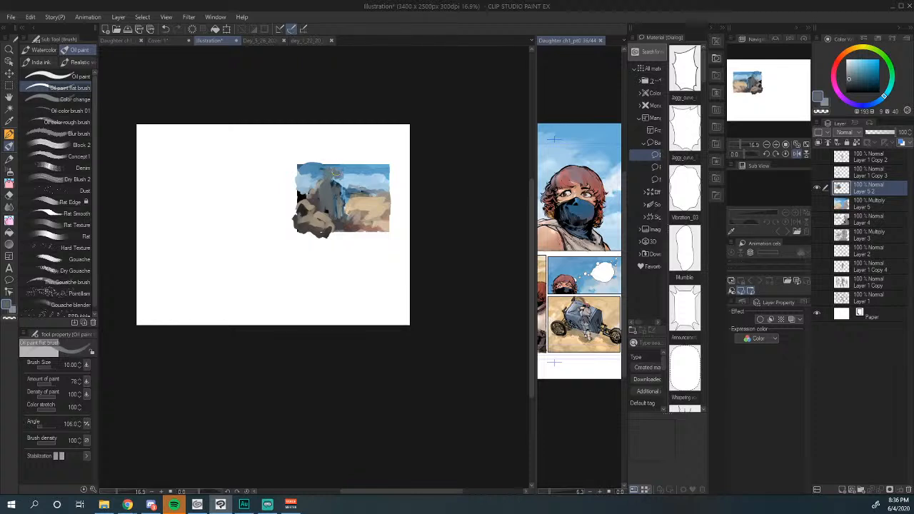
left_click_drag(355, 208, 342, 213)
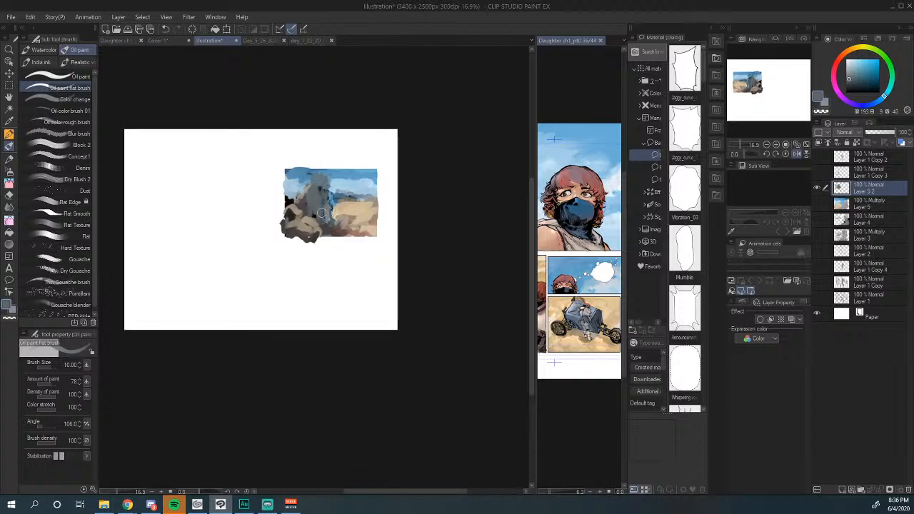
left_click(313, 220, "alt")
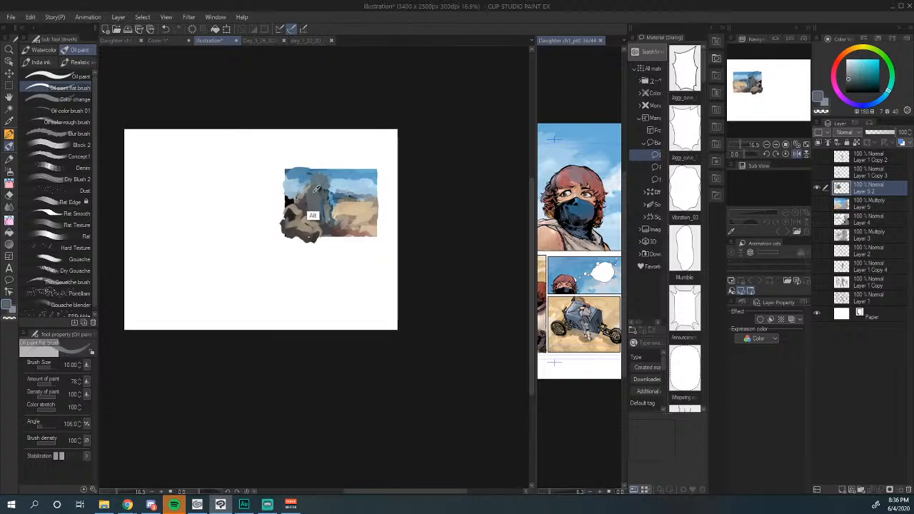
Step: Reduce the brush to size 3 and add fine white highlights, blue-gray midtones and dark-blue shadows to the thumbnail figure
left_click(856, 63)
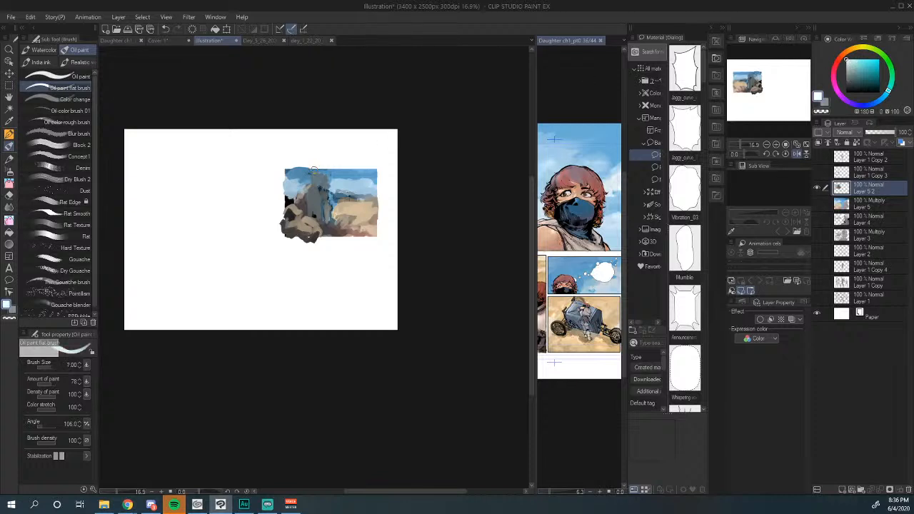
key("bracketleft")
key("bracketleft")
key("bracketleft")
key("bracketleft")
left_click(328, 208, "alt")
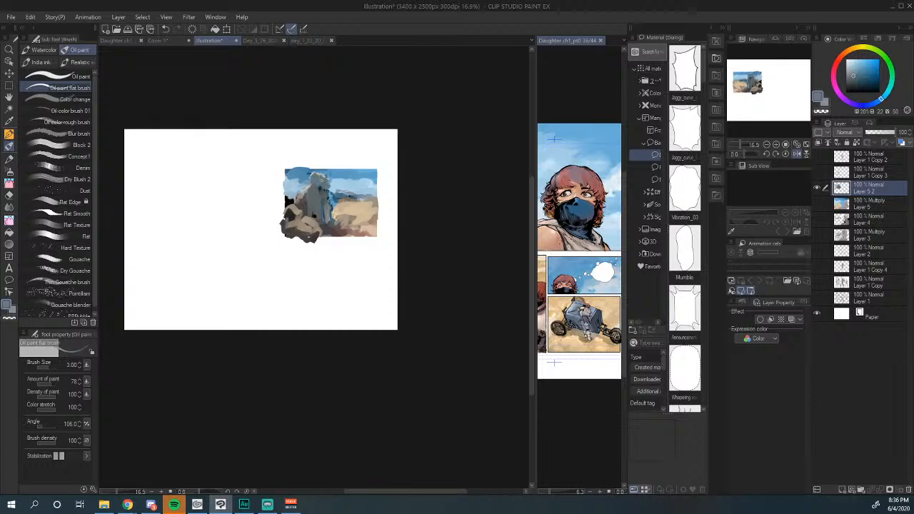
left_click(322, 187, "alt")
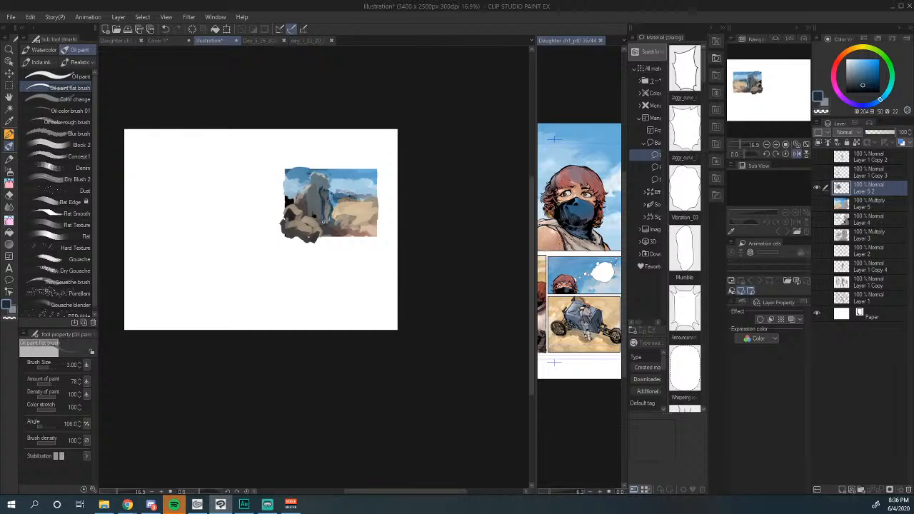
left_click(320, 204, "alt")
Step: Refine the edges of the thumbnail figure and the adjoining sky with sampled light, medium and dark blues
left_click_drag(327, 188, 331, 181)
left_click(334, 185, "alt")
left_click(367, 189, "alt")
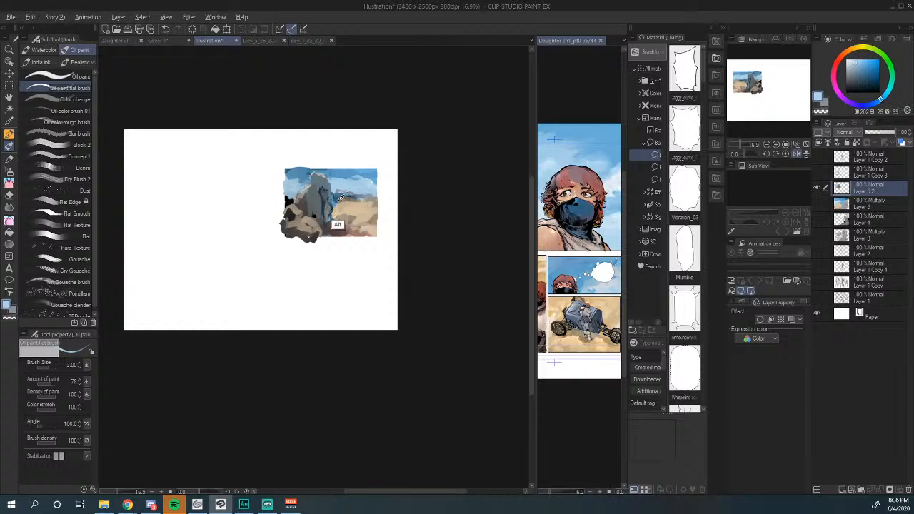
left_click(335, 225, "alt")
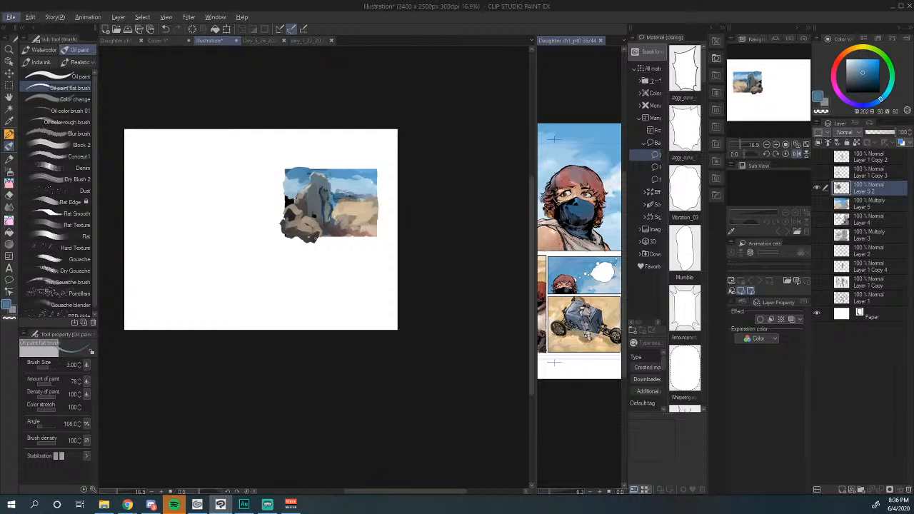
left_click_drag(314, 247, 319, 234)
Step: Enlarge the brush to size 5 and paint the ground at the figure's base with sampled gray-brown tones
left_click(318, 235, "alt")
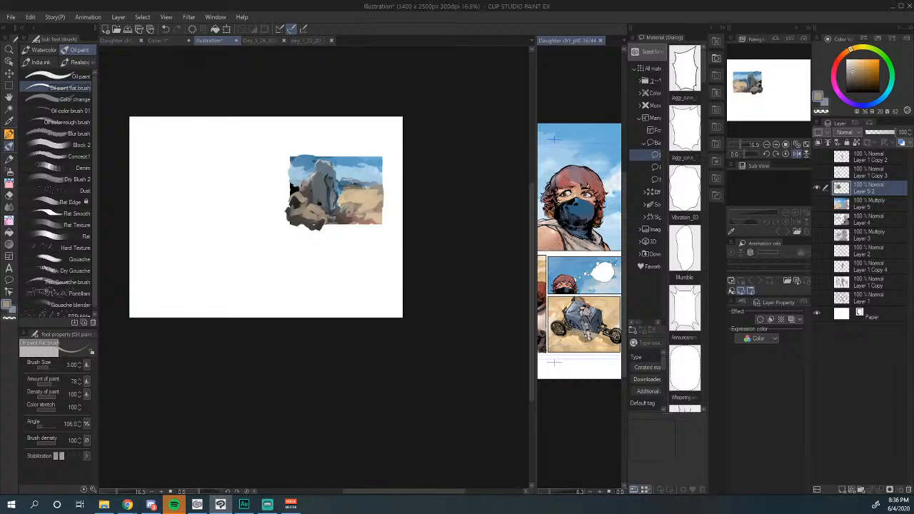
key("bracketright")
key("bracketright")
left_click_drag(318, 220, 339, 219)
left_click(333, 216, "alt")
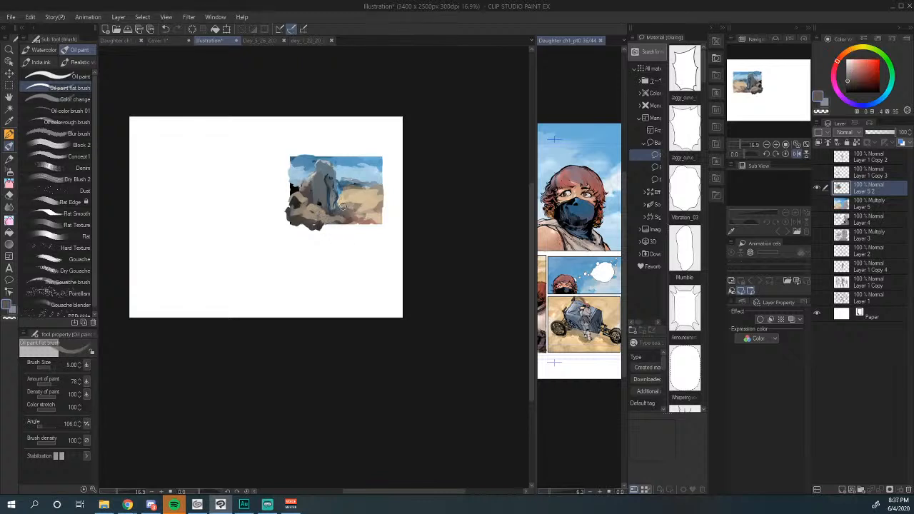
Step: Enlarge the brush to size 8 and rework the distant horizon and sand beside the figure with sampled blues, sand and brown tones
key("bracketright")
key("bracketright")
key("bracketright")
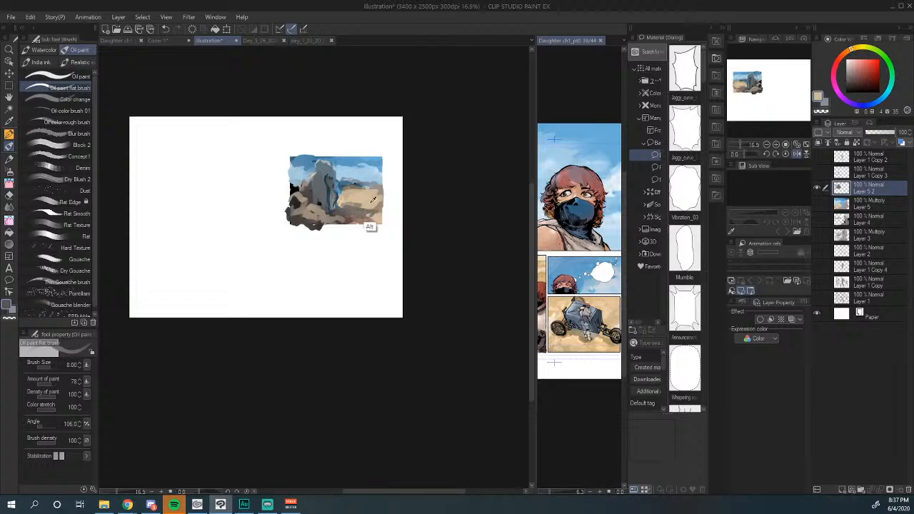
left_click(357, 204, "alt")
left_click(344, 209, "alt")
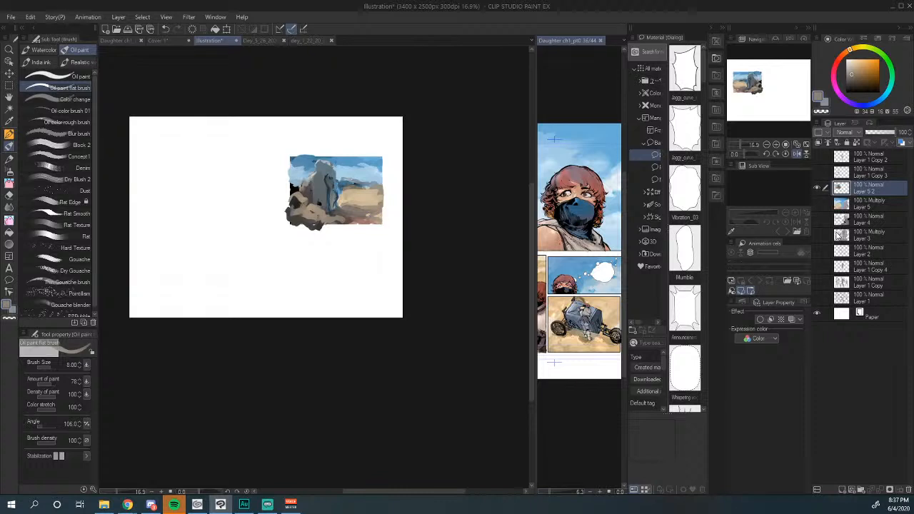
left_click(304, 163, "alt")
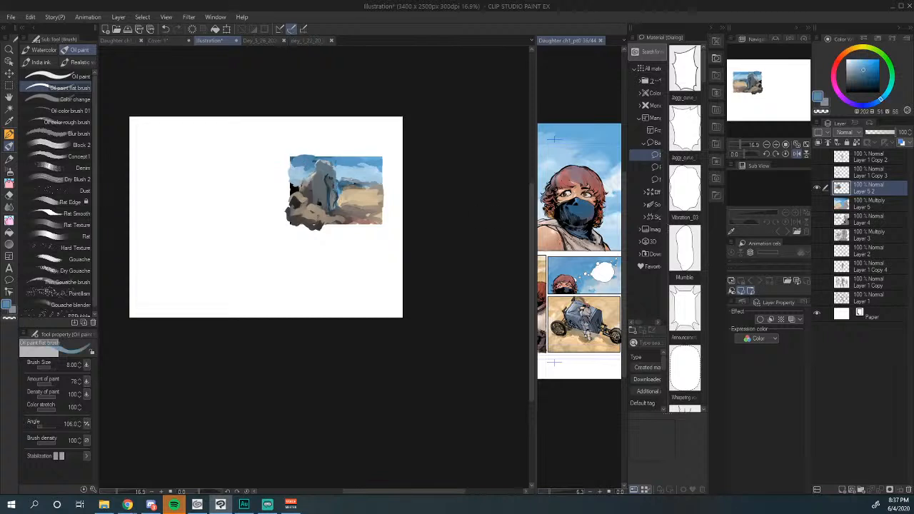
left_click_drag(303, 196, 285, 181)
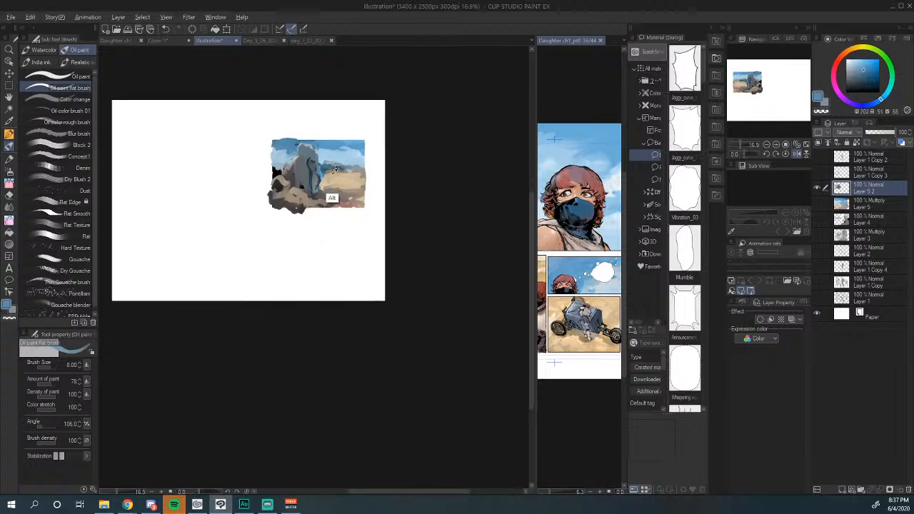
left_click(333, 199, "alt")
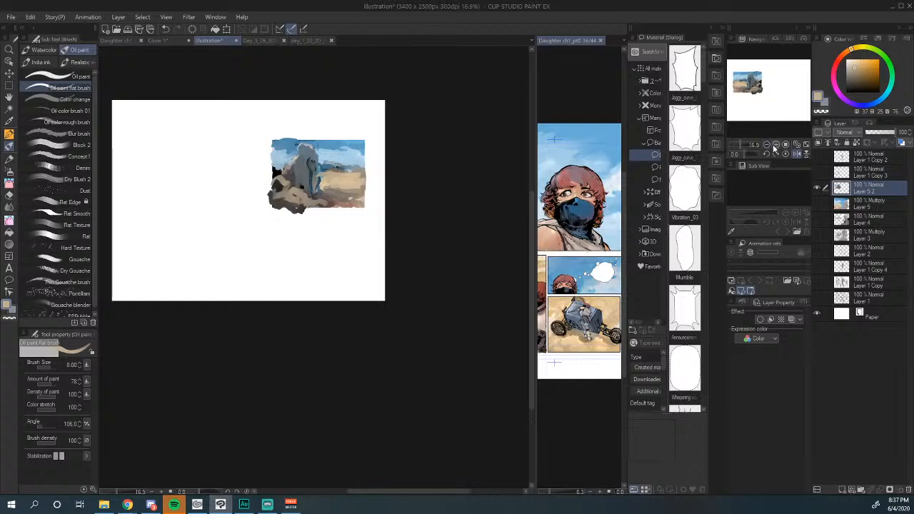
Step: Repaint the tall gray form in the thumbnail with sampled blue-gray midtones, covering much of the dark-blue linework
scroll(358, 243, "up", 2)
left_click_drag(357, 242, 361, 335)
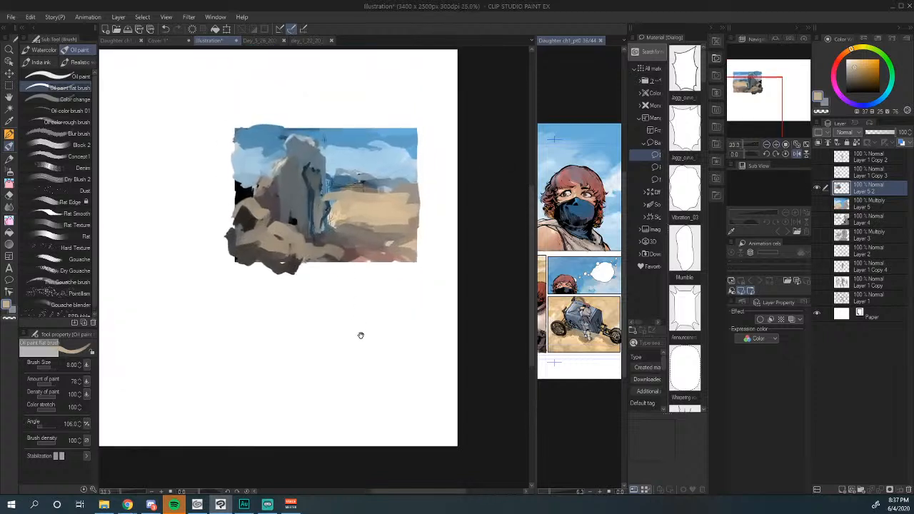
left_click(326, 193, "alt")
left_click(320, 213, "alt")
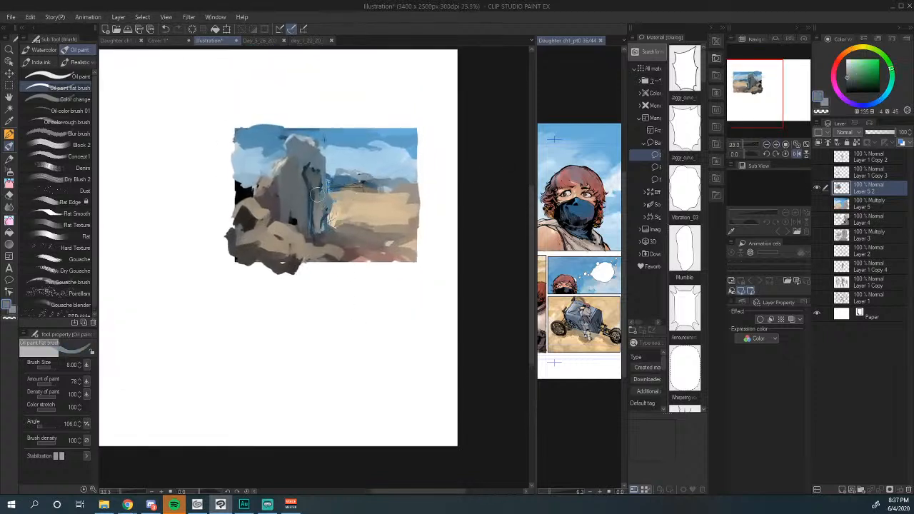
left_click_drag(339, 256, 355, 252)
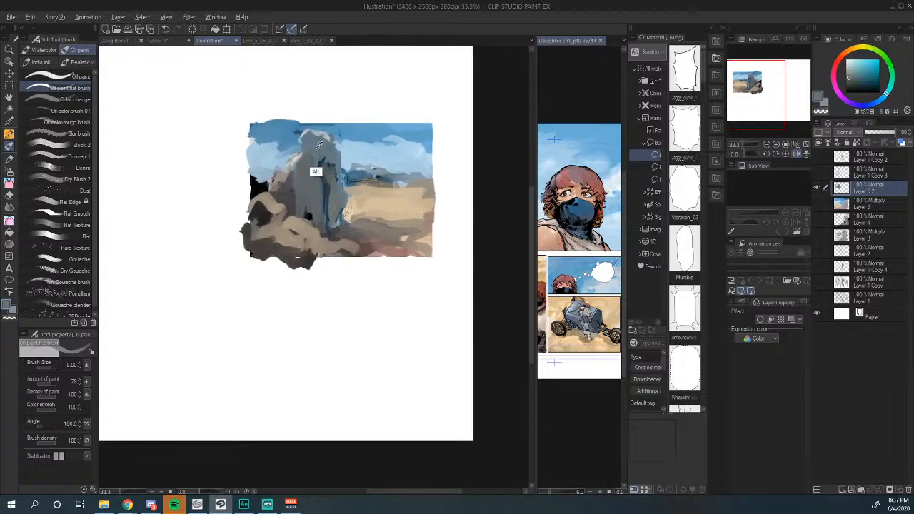
left_click(317, 172, "alt")
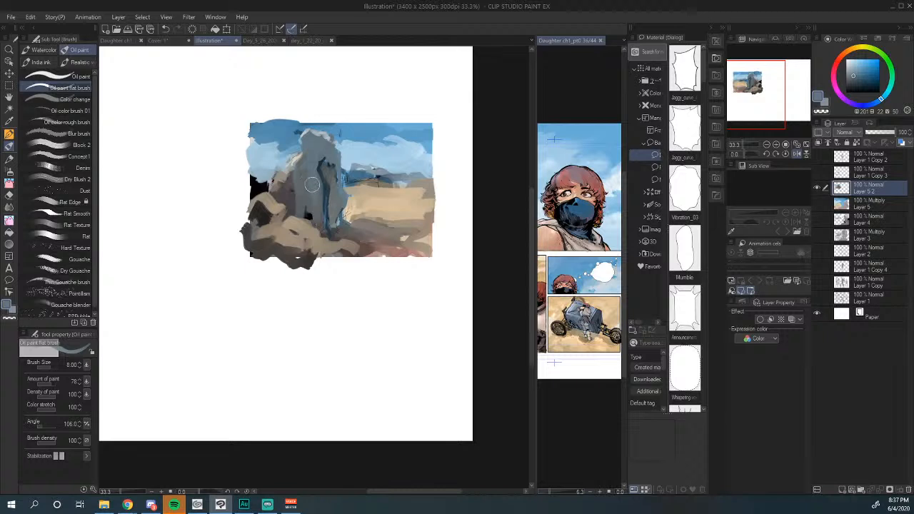
left_click(308, 216, "alt")
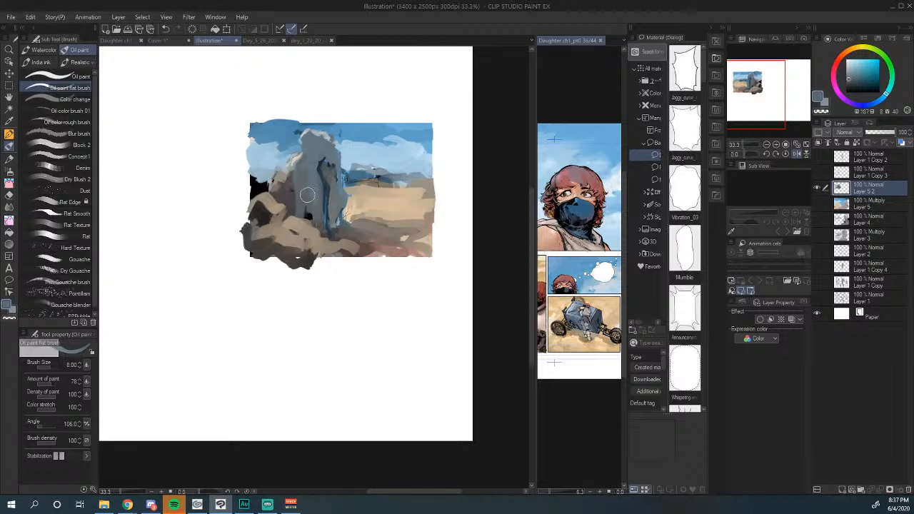
left_click_drag(317, 214, 313, 216)
left_click(330, 222, "alt")
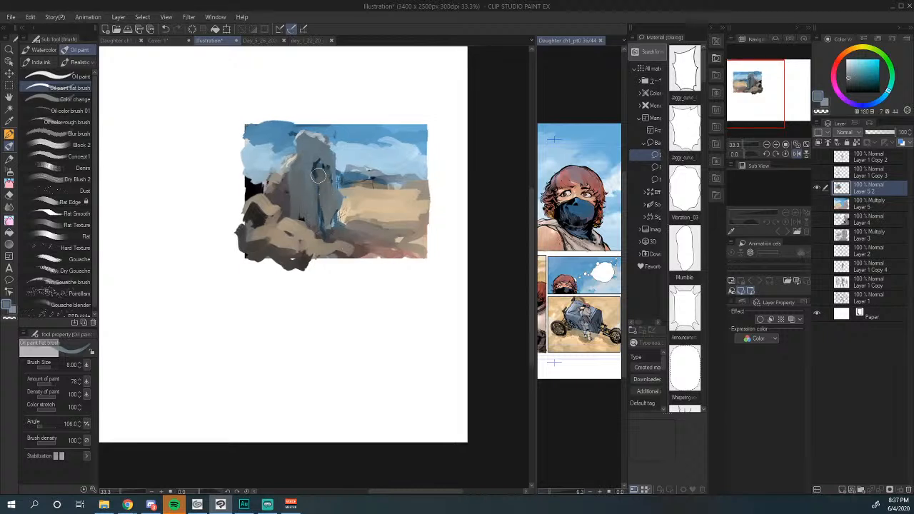
left_click_drag(328, 216, 318, 209)
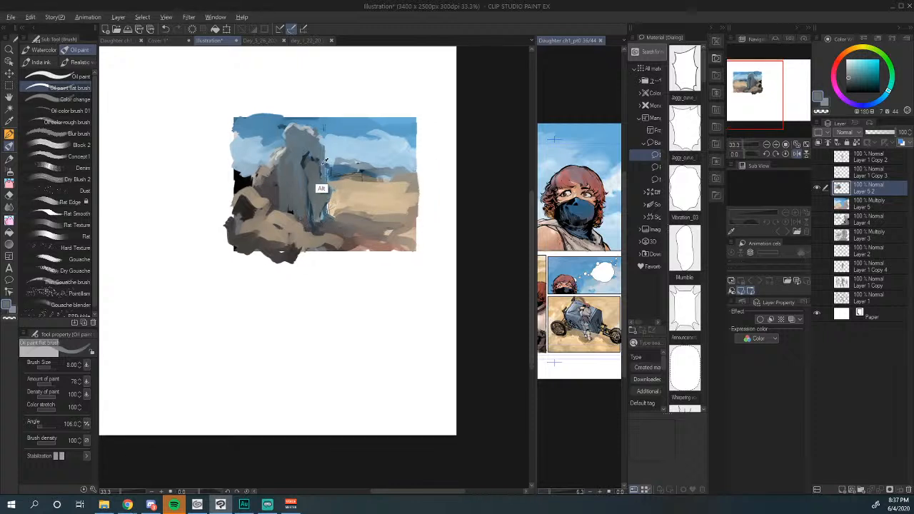
left_click(318, 189, "alt")
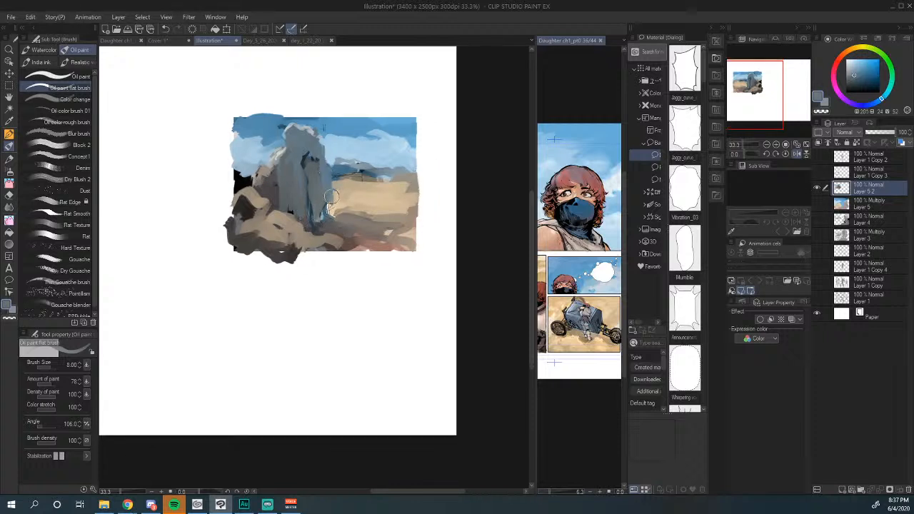
left_click_drag(339, 212, 317, 214)
Step: Repaint the far edge of the sand and the horizon above it with sampled light sand and light blue
left_click(318, 201, "alt")
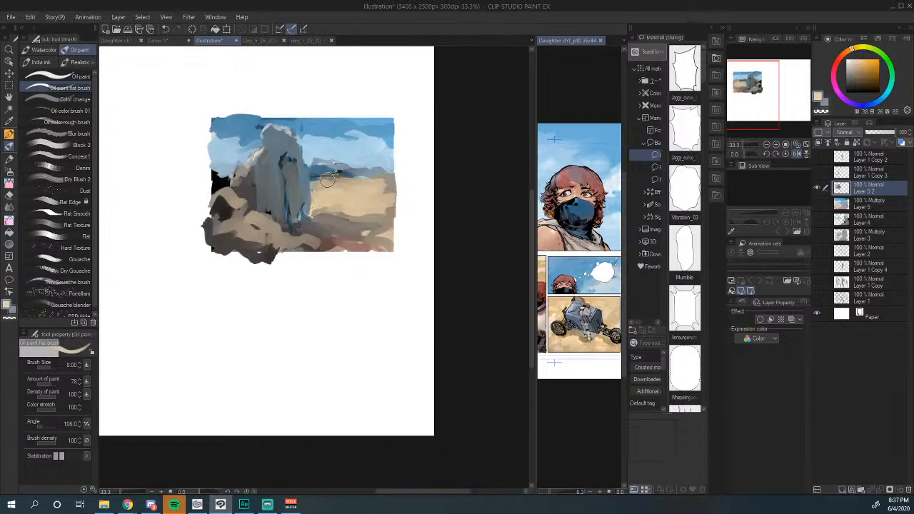
left_click(378, 168, "alt")
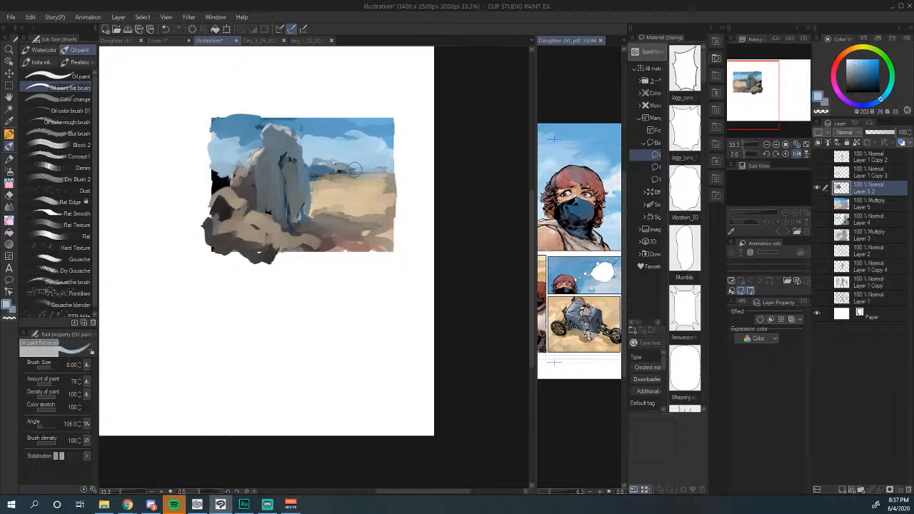
left_click(354, 172, "alt")
left_click_drag(344, 175, 375, 176)
Step: Paint the foreground sand in the thumbnail's lower-right corner with sampled brown and light sand tones
left_click_drag(365, 213, 377, 192)
left_click(351, 230, "alt")
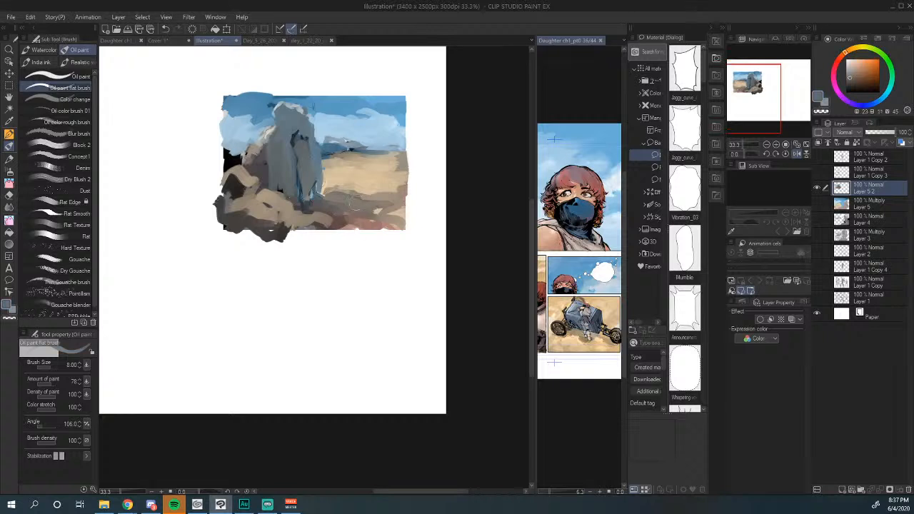
left_click(369, 214, "alt")
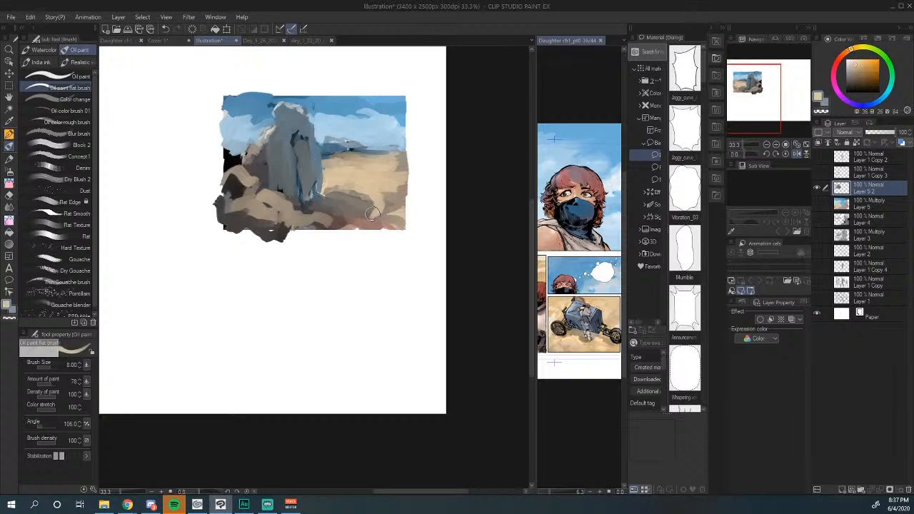
mouse_move(375, 224)
left_mouse_down()
mouse_move(403, 194)
mouse_move(393, 215)
mouse_move(342, 225)
mouse_move(408, 219)
mouse_move(383, 218)
mouse_move(368, 194)
mouse_move(326, 189)
mouse_move(413, 208)
mouse_move(404, 232)
mouse_move(414, 249)
mouse_move(352, 212)
mouse_move(393, 223)
left_mouse_up()
Step: Soften the distant hills along the horizon with sampled gray-blue and touch up the dark patch at the thumbnail's left edge
left_click(387, 144, "alt")
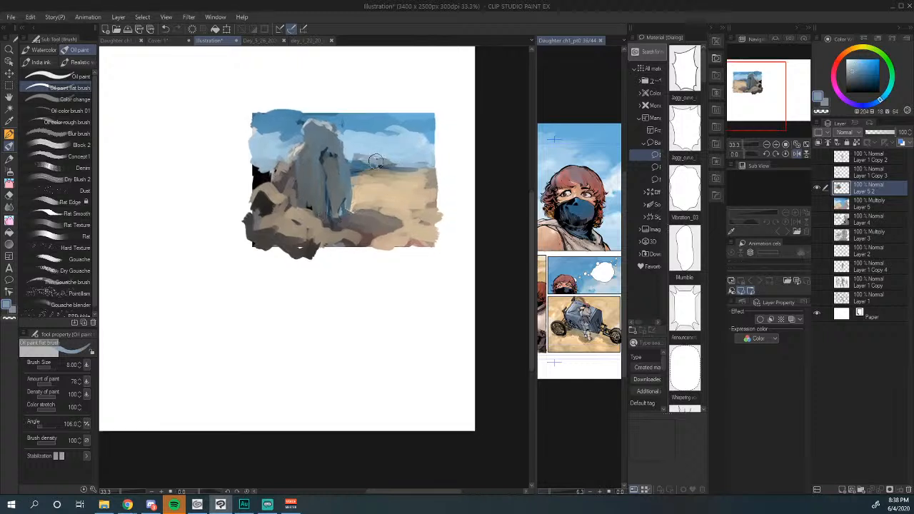
left_click_drag(391, 164, 403, 165)
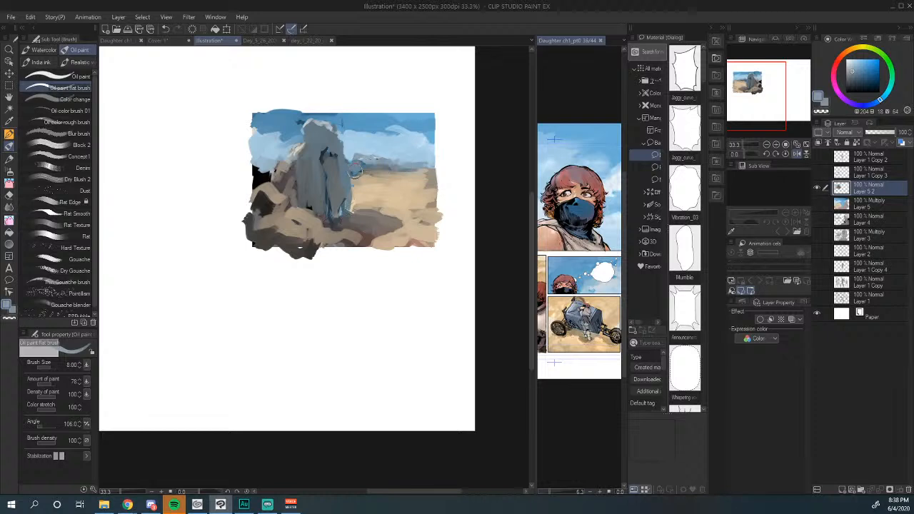
left_click_drag(328, 177, 381, 187)
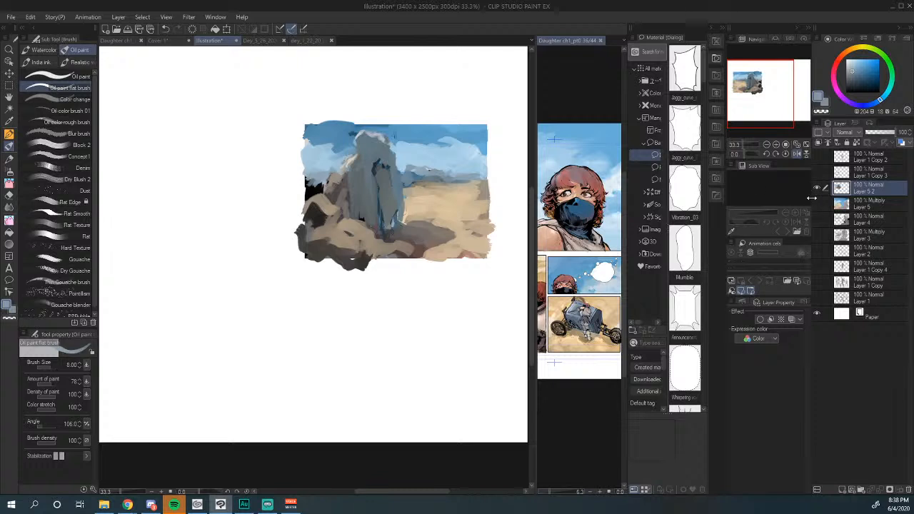
left_click(315, 183)
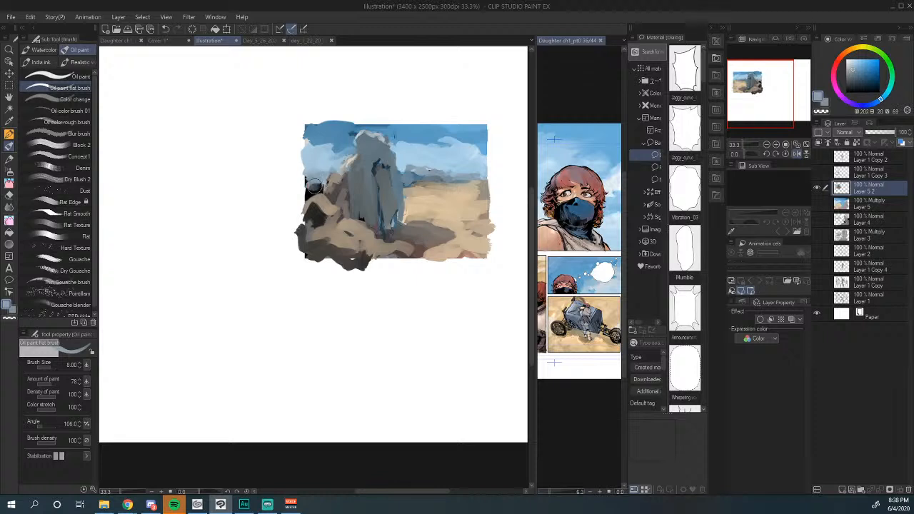
Step: Scale the painted thumbnail up to 173% with its aspect ratio kept and center it on the page
left_click_drag(353, 272, 307, 240)
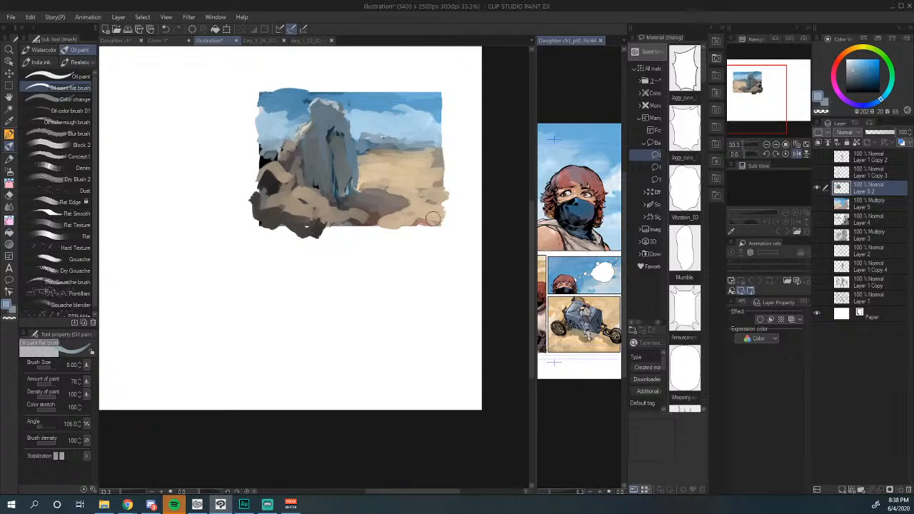
left_click_drag(360, 269, 372, 292)
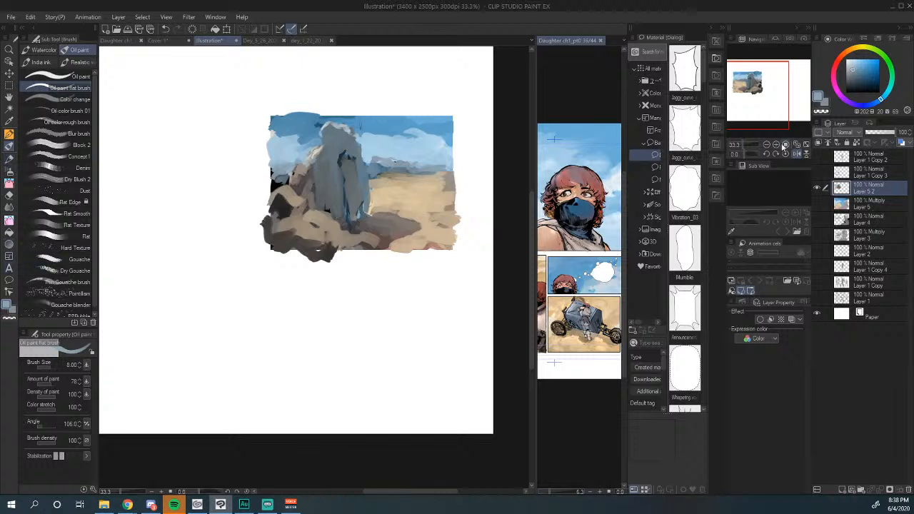
key("ctrl")
key("ctrl+t")
left_click_drag(262, 108, 130, 70)
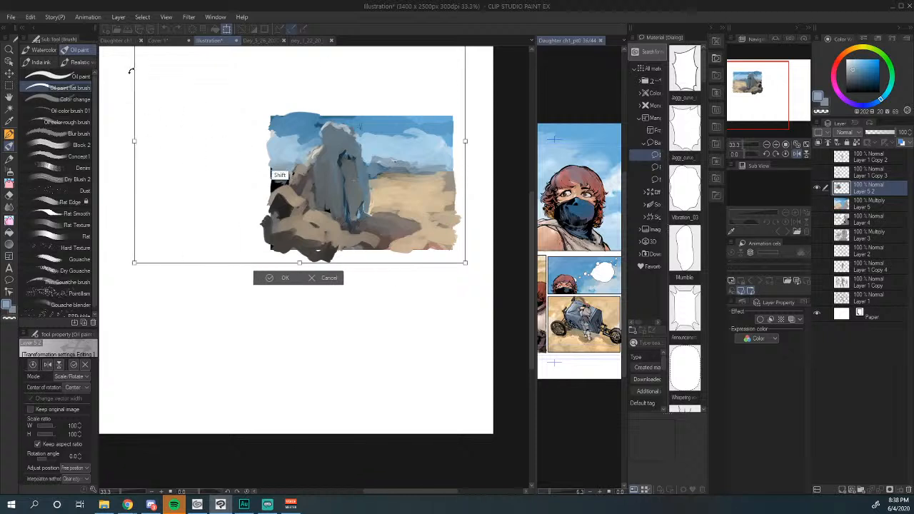
left_click_drag(333, 170, 317, 279)
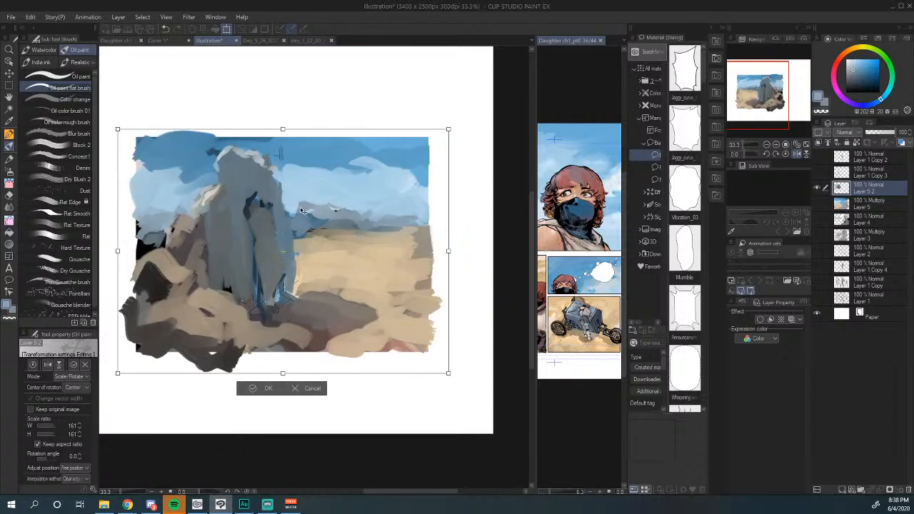
left_click_drag(117, 129, 101, 96)
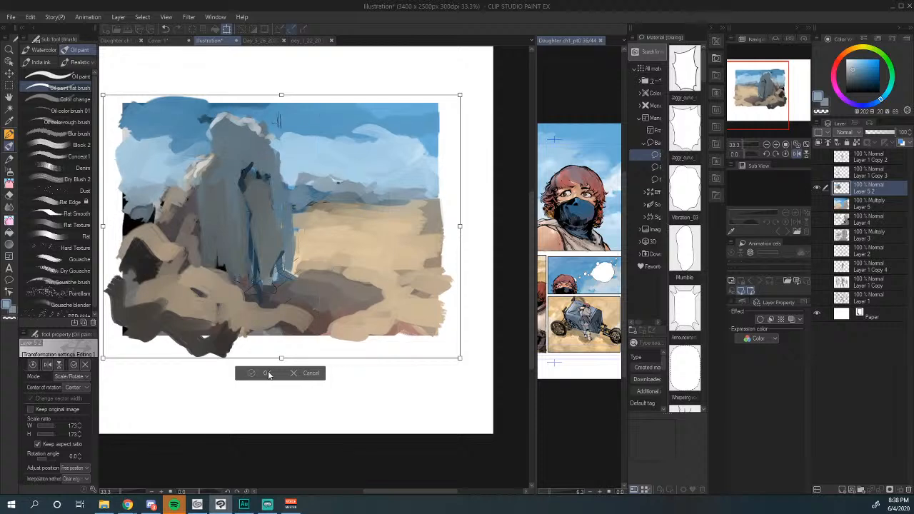
left_click(268, 373)
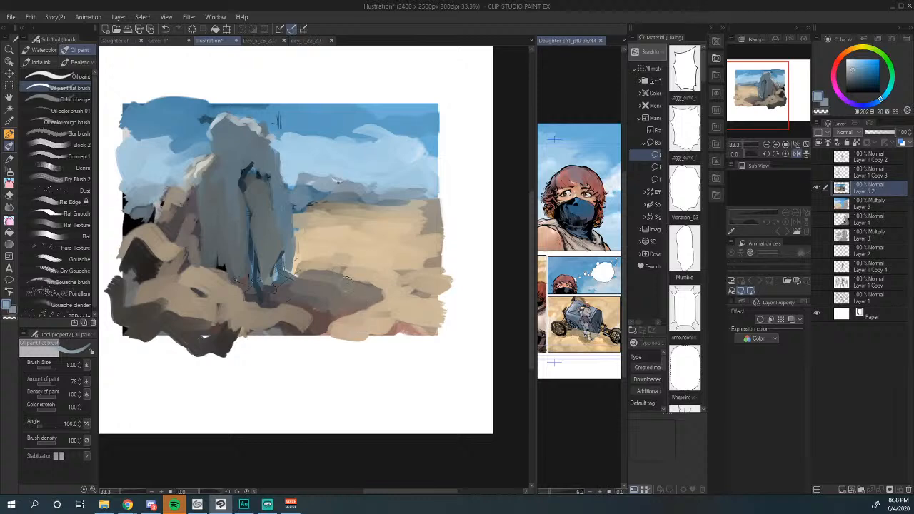
Step: On a new layer above the painting, sketch the standing figure and the tall slab behind it with the Darker pencil in black
left_click_drag(327, 306, 381, 294)
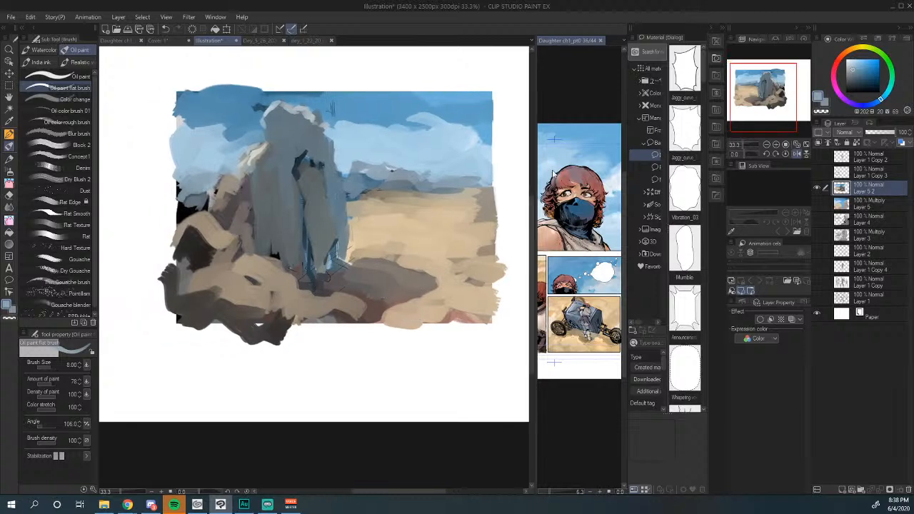
left_click(844, 492)
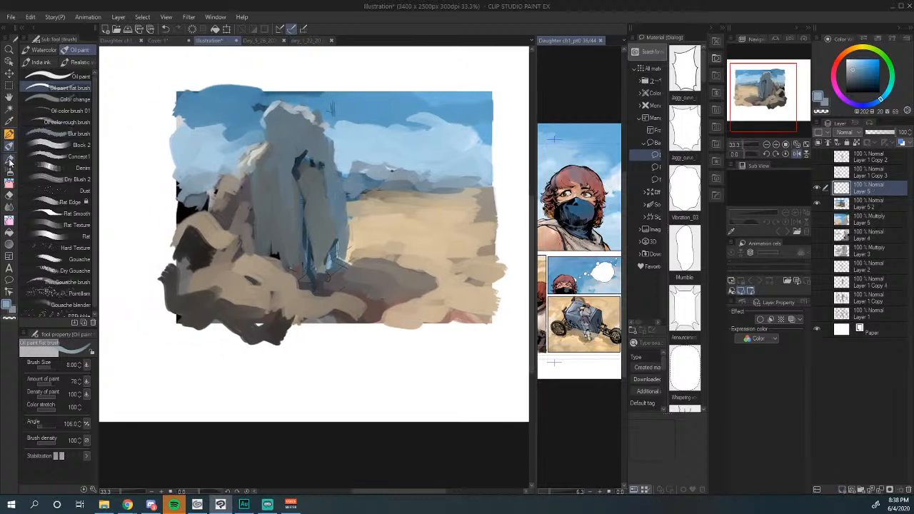
left_click(9, 157)
left_click(823, 101)
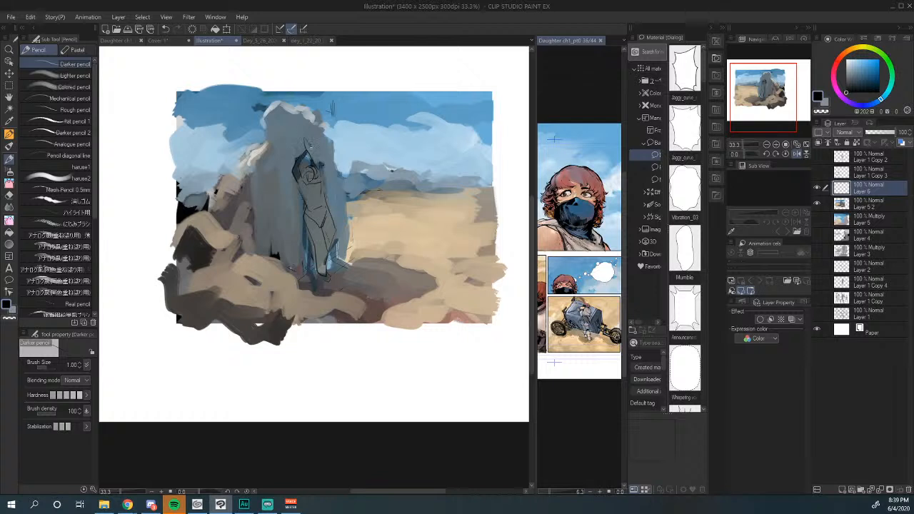
mouse_move(330, 237)
left_mouse_down()
mouse_move(321, 274)
mouse_move(331, 281)
left_mouse_up()
left_click_drag(336, 139, 335, 210)
left_click_drag(346, 240, 345, 257)
left_click_drag(333, 152, 331, 180)
mouse_move(270, 114)
left_mouse_down()
mouse_move(267, 136)
mouse_move(262, 256)
left_mouse_up()
Step: Sketch the ground shadow's contours and loose sand lines extending across the ground from the figure's feet
mouse_move(285, 257)
left_mouse_down()
mouse_move(340, 226)
mouse_move(359, 261)
mouse_move(436, 285)
left_mouse_up()
mouse_move(397, 227)
left_mouse_down()
mouse_move(415, 222)
mouse_move(418, 243)
left_mouse_up()
mouse_move(419, 247)
left_mouse_down()
mouse_move(434, 240)
mouse_move(459, 264)
mouse_move(426, 240)
mouse_move(402, 246)
mouse_move(469, 240)
mouse_move(517, 253)
left_mouse_up()
left_click_drag(433, 227, 480, 234)
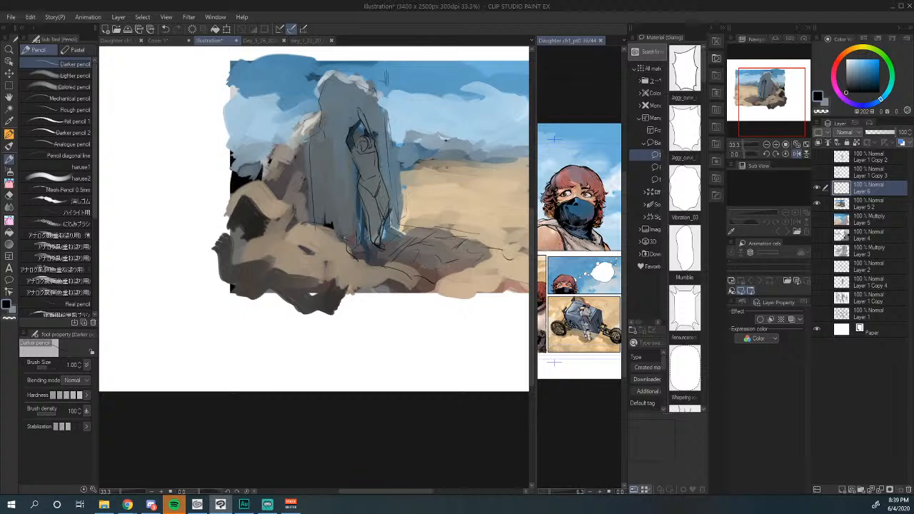
Step: Sketch the horizon line across the desert and outline the rocks piled behind the slab
left_click_drag(434, 165, 509, 165)
mouse_move(441, 166)
left_mouse_down()
mouse_move(400, 174)
mouse_move(429, 168)
left_mouse_up()
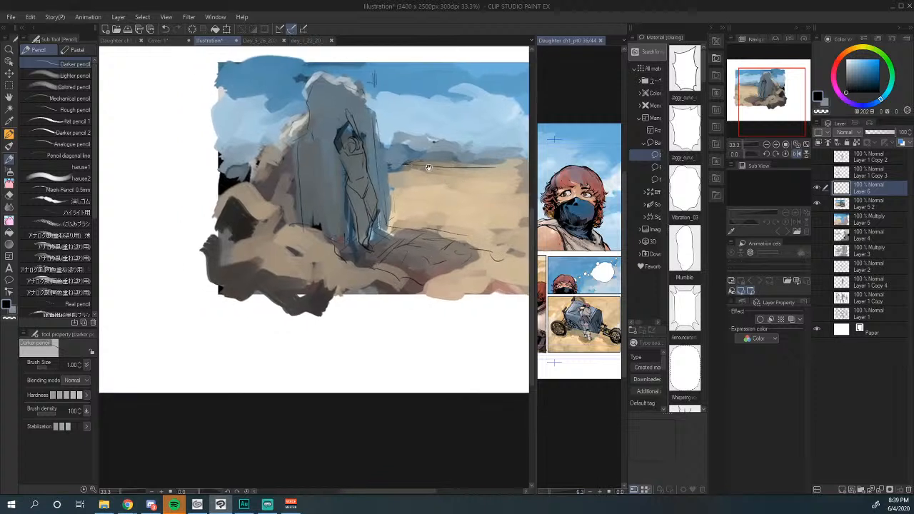
mouse_move(285, 144)
left_mouse_down()
mouse_move(251, 170)
mouse_move(260, 175)
mouse_move(227, 171)
mouse_move(265, 212)
mouse_move(296, 222)
left_mouse_up()
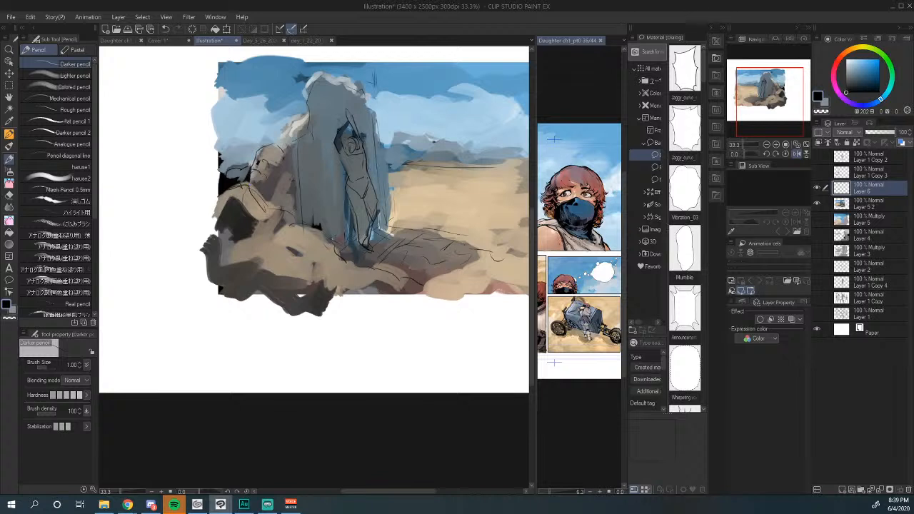
Step: Sketch small foreground rocks along the painting's lower edge and reinforce the horizon with long extra lines
left_click_drag(343, 262, 354, 266)
left_click_drag(422, 280, 451, 282)
mouse_move(455, 283)
left_mouse_down()
mouse_move(468, 278)
mouse_move(473, 288)
left_mouse_up()
mouse_move(466, 287)
left_mouse_down()
mouse_move(485, 300)
mouse_move(465, 280)
mouse_move(434, 312)
left_mouse_up()
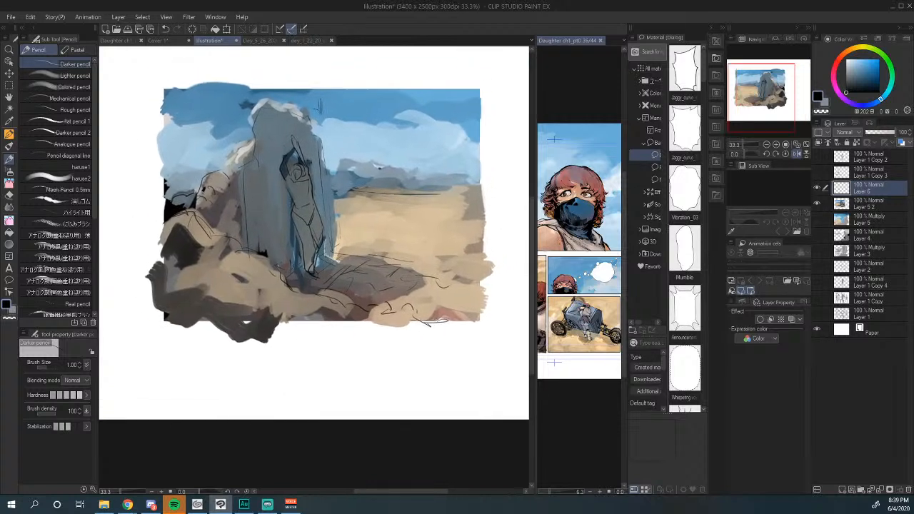
left_click_drag(355, 193, 489, 188)
left_click_drag(420, 188, 473, 186)
Step: Paint angular distant silhouettes rising above the horizon in sampled gray-blue with the Darker pencil at size 4
left_click(384, 184, "alt")
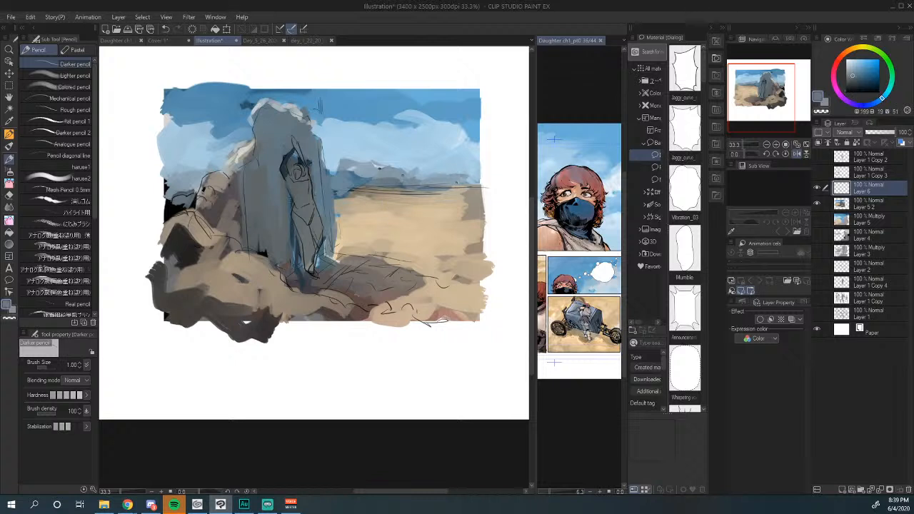
left_click(404, 201, "alt")
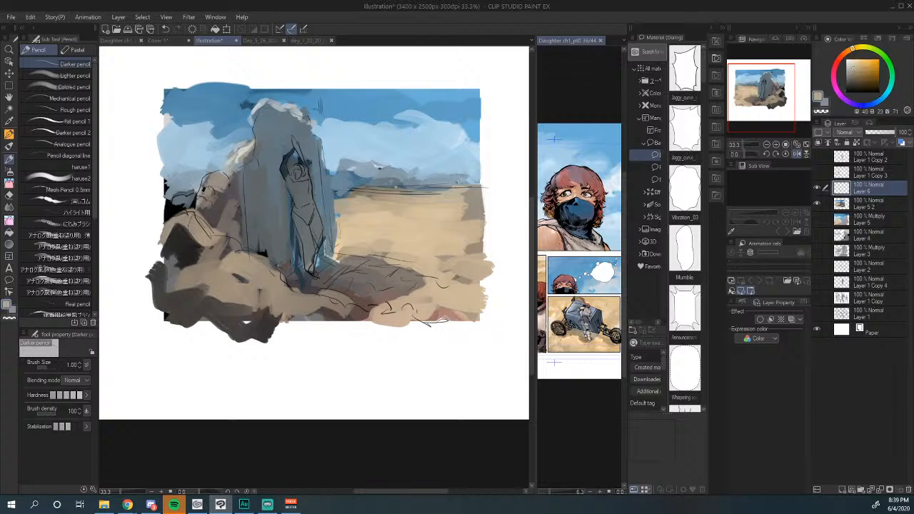
key("bracketright")
key("bracketright")
key("bracketright")
key("bracketright")
left_click(389, 183, "alt")
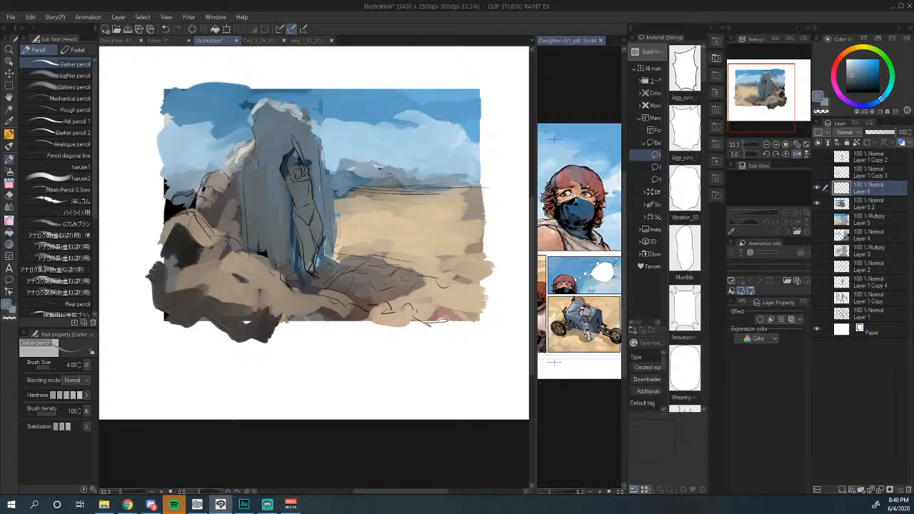
mouse_move(409, 176)
left_mouse_down()
mouse_move(439, 154)
mouse_move(430, 173)
mouse_move(443, 169)
mouse_move(445, 178)
left_mouse_up()
left_click(413, 176, "alt")
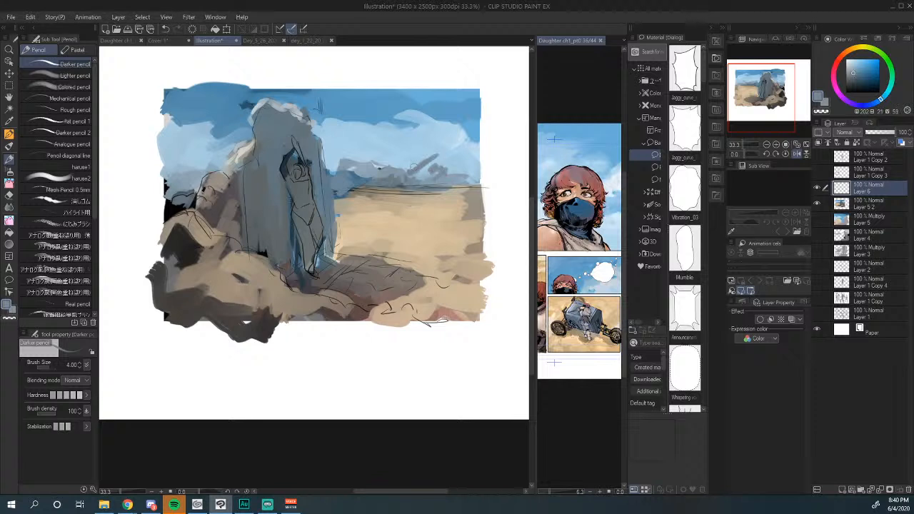
mouse_move(398, 158)
left_mouse_down()
mouse_move(408, 167)
mouse_move(379, 160)
mouse_move(362, 140)
mouse_move(367, 172)
mouse_move(374, 161)
mouse_move(352, 134)
left_mouse_up()
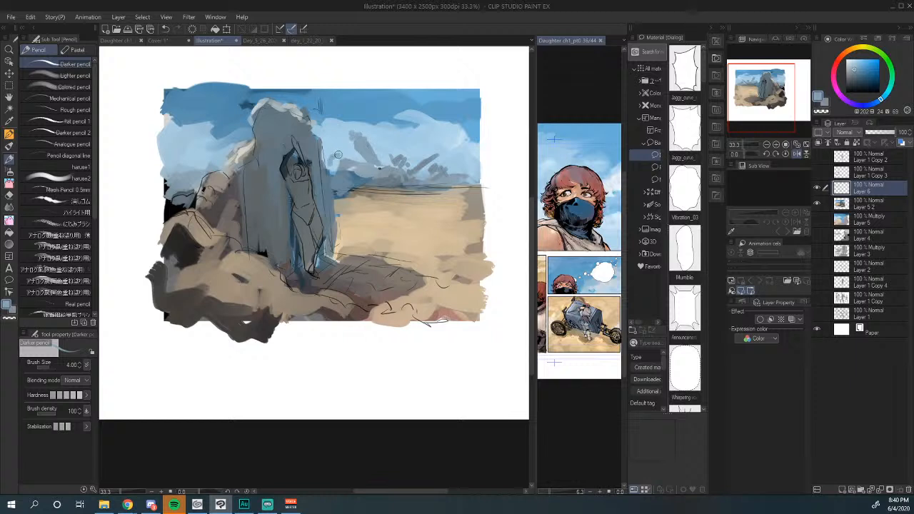
left_click_drag(419, 191, 390, 181)
left_click_drag(300, 172, 305, 181)
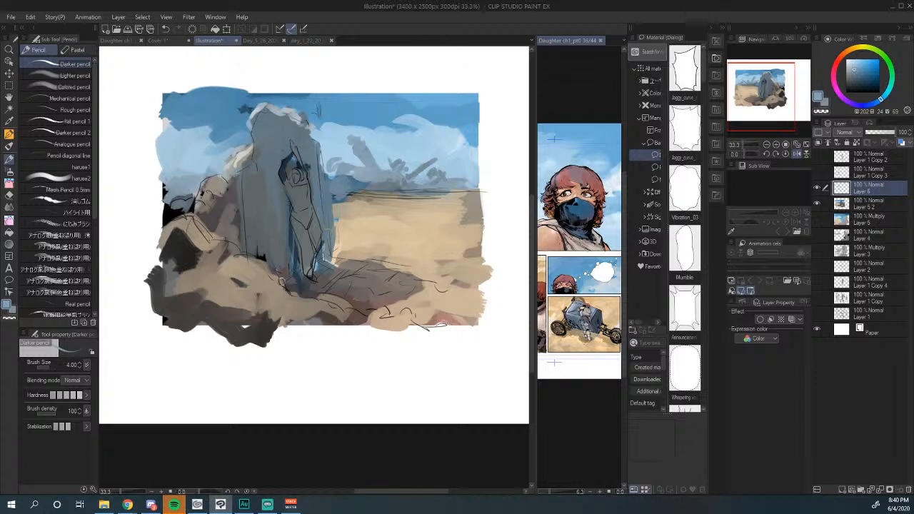
left_click_drag(407, 220, 420, 208)
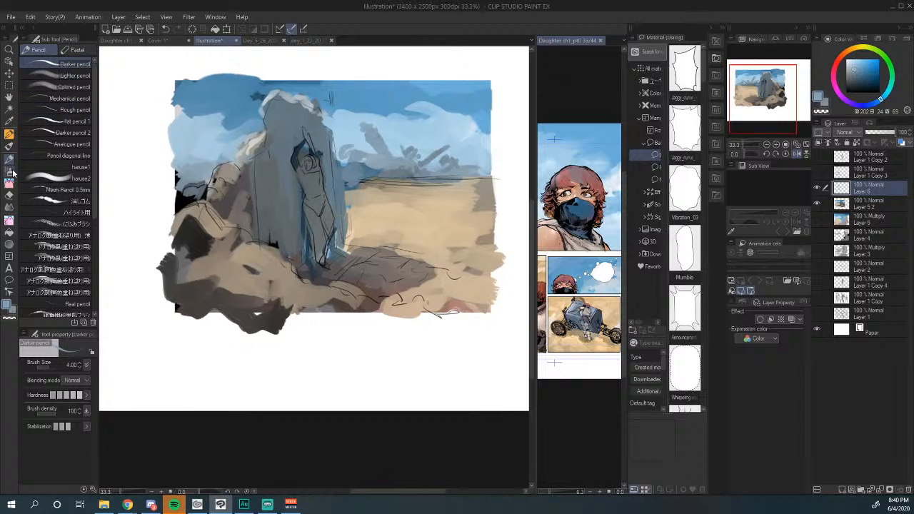
Step: Start and cancel a text entry on the shadowed sand with the Text tool, and mirror the canvas view horizontally
left_click(8, 268)
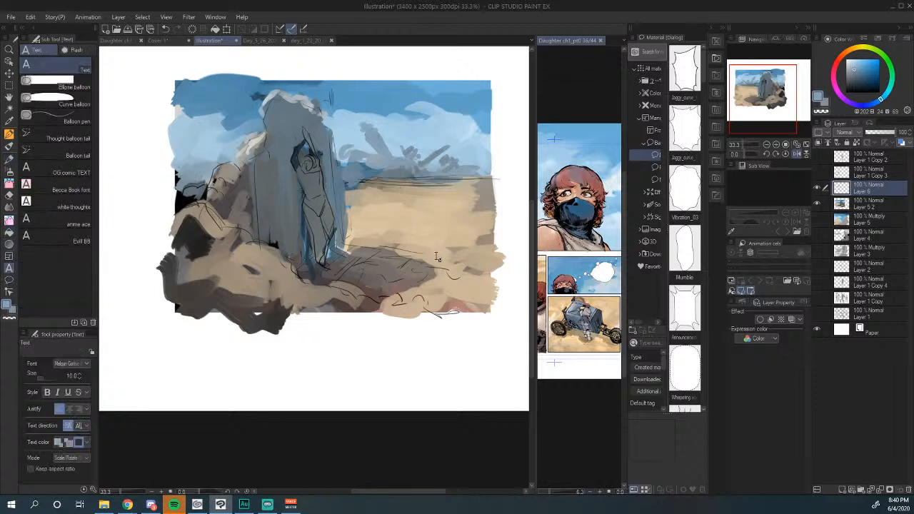
left_click(415, 252)
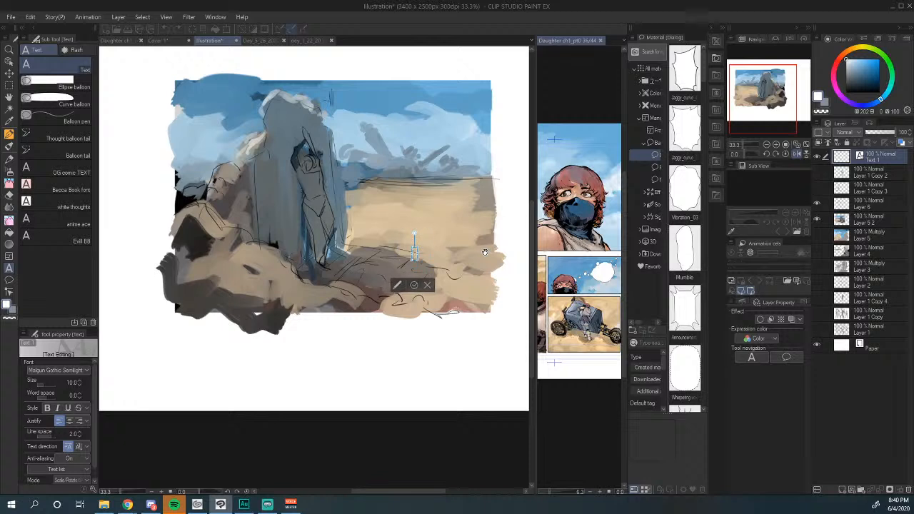
left_click(427, 285)
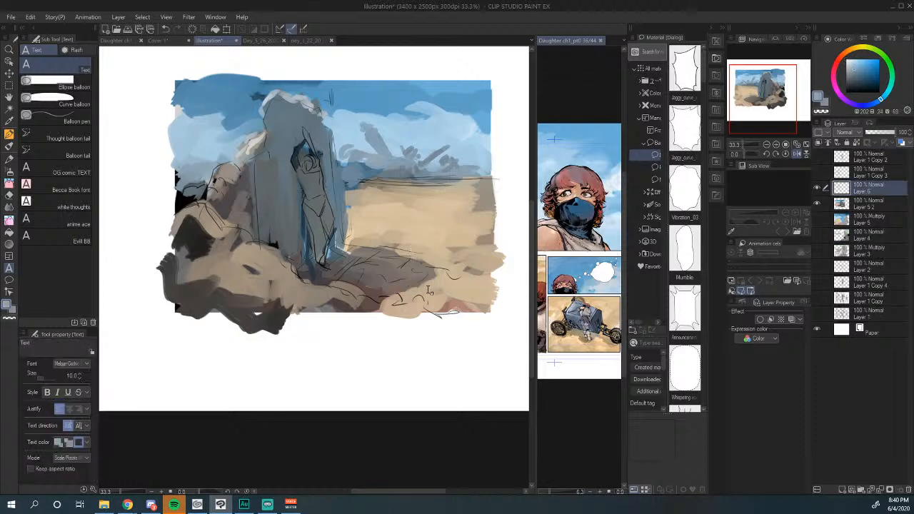
key("h")
left_click_drag(418, 259, 477, 252)
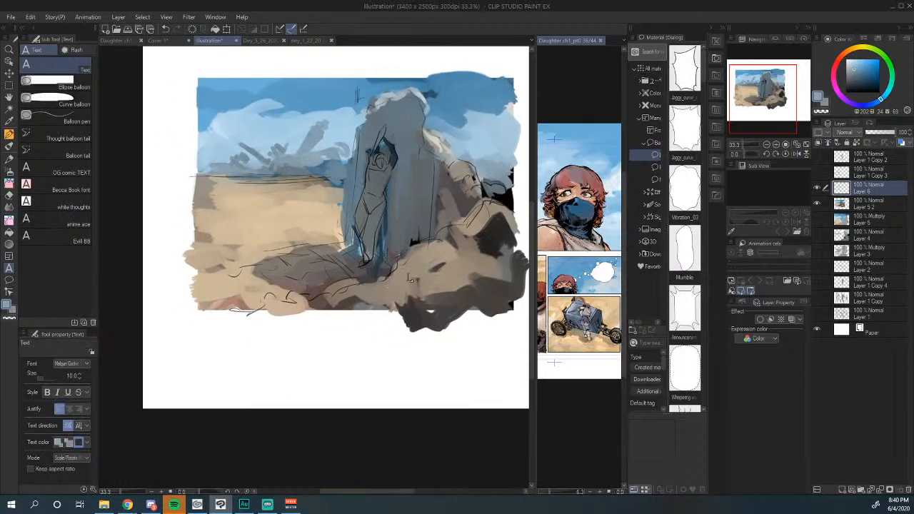
Step: Place a text entry on the sand beside the ground shadow, enter the trial word "REST" and clear it
left_click(233, 279)
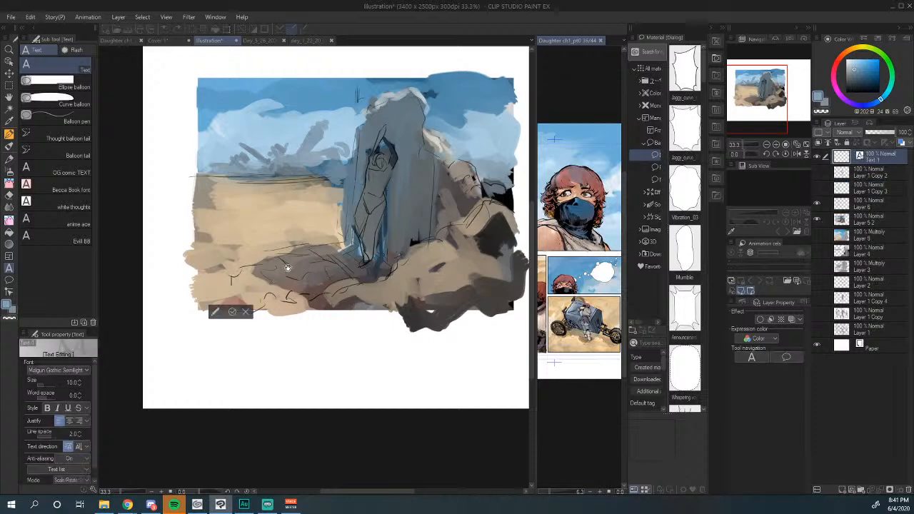
type("REST")
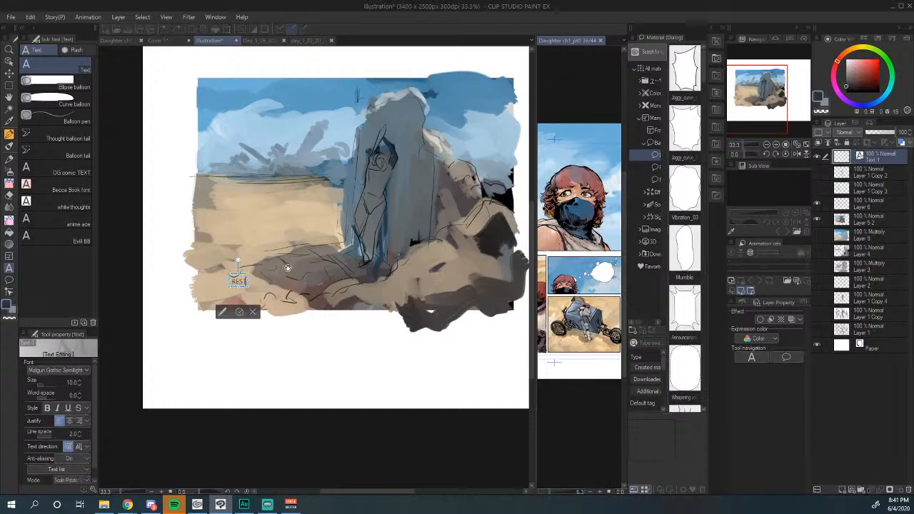
key("BackSpace")
key("BackSpace")
key("BackSpace")
key("BackSpace")
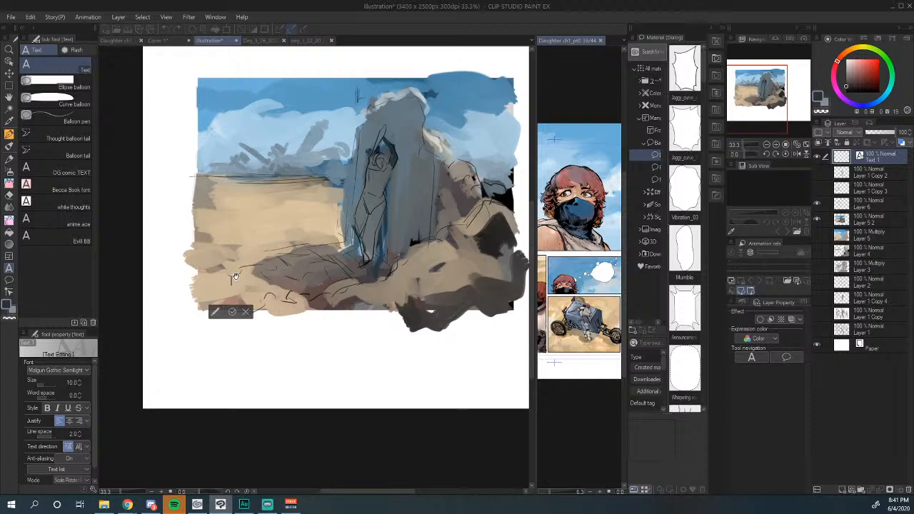
Step: Enter the caption "sometimes rest is needed" with "to progress on." on a second line
type("sometimes")
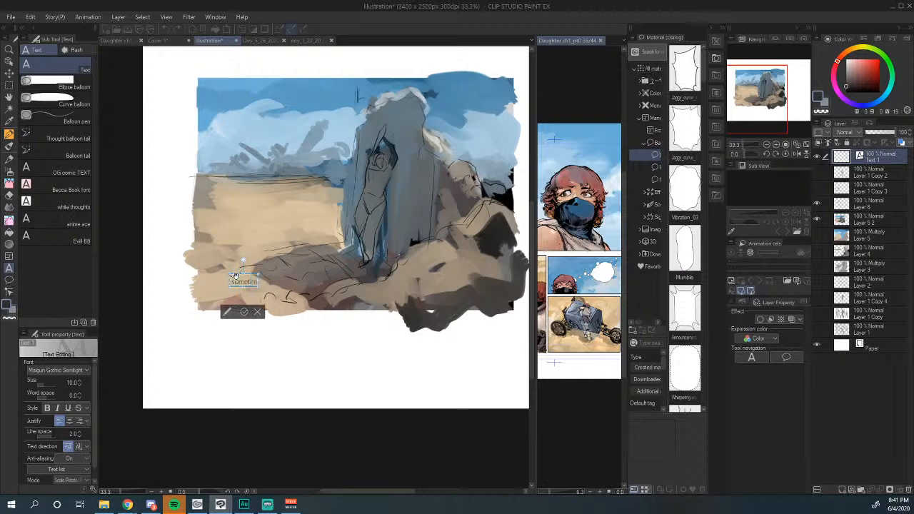
type(" n")
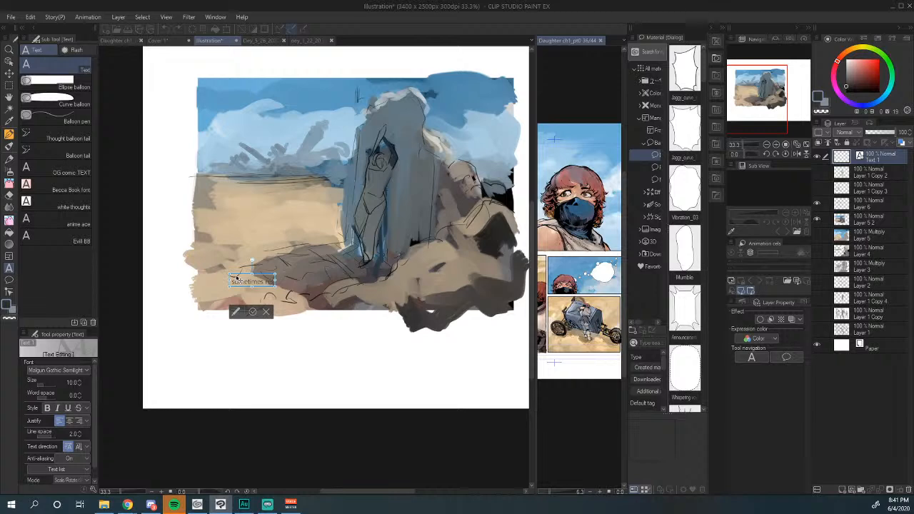
type("ot a no")
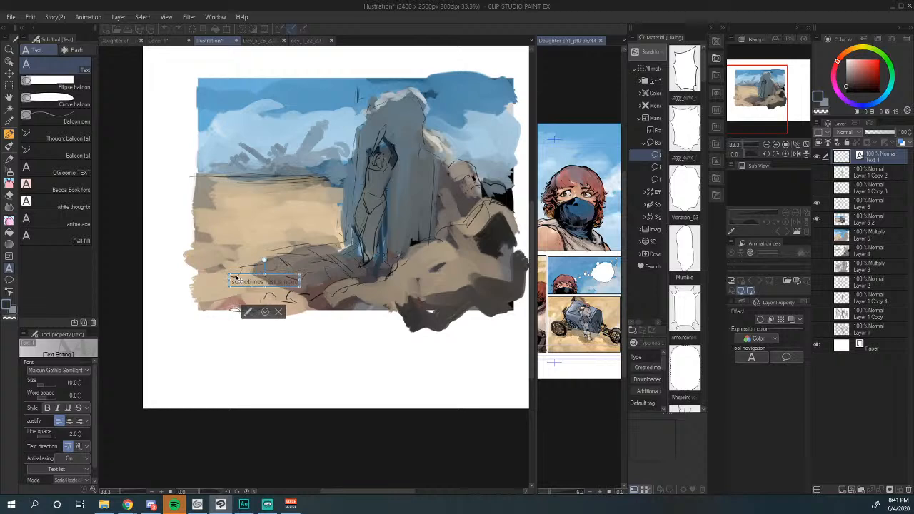
type("ne")
key("Return")
type("to")
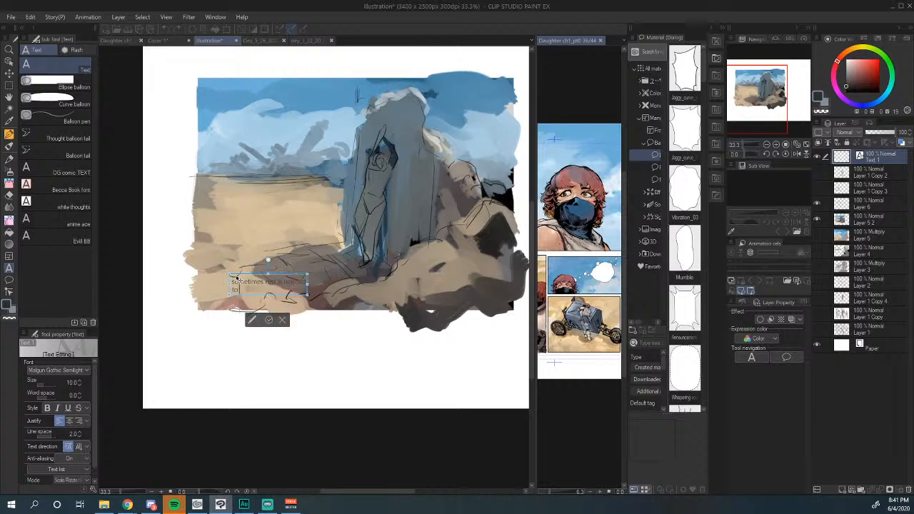
type(" pro")
type("gress")
type(" a")
Step: Recolor the entire caption white and capitalize the first letter of "Sometimes"
key("ctrl+a")
key("ctrl+a")
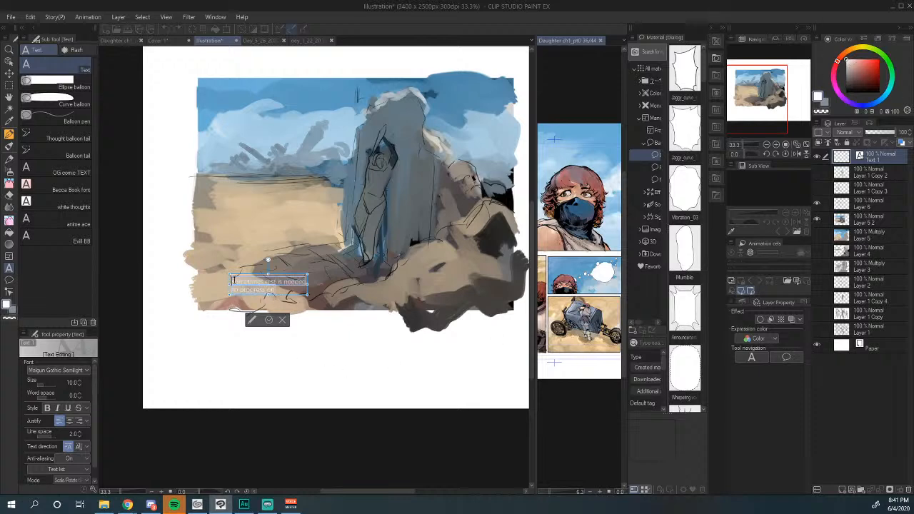
left_click(234, 282)
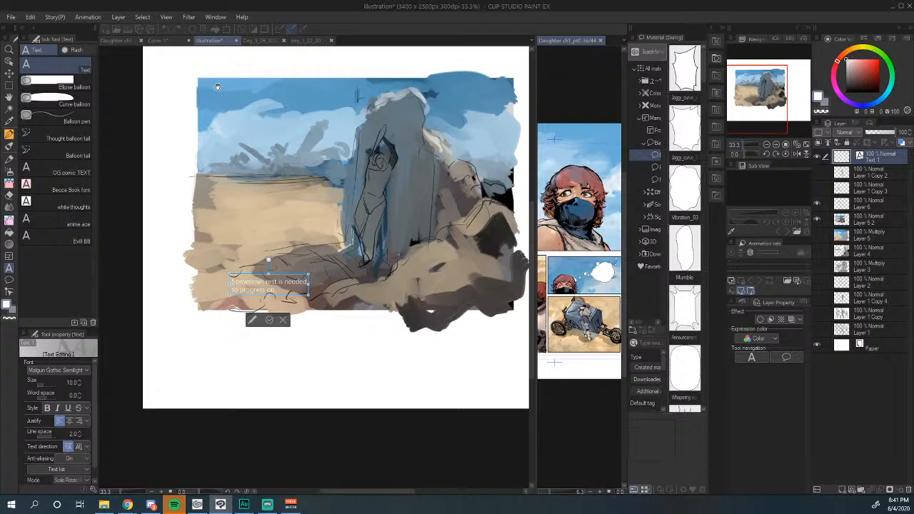
Step: Commit the caption and move it slightly toward the painting's outer edge with Layer translation
left_click(9, 74)
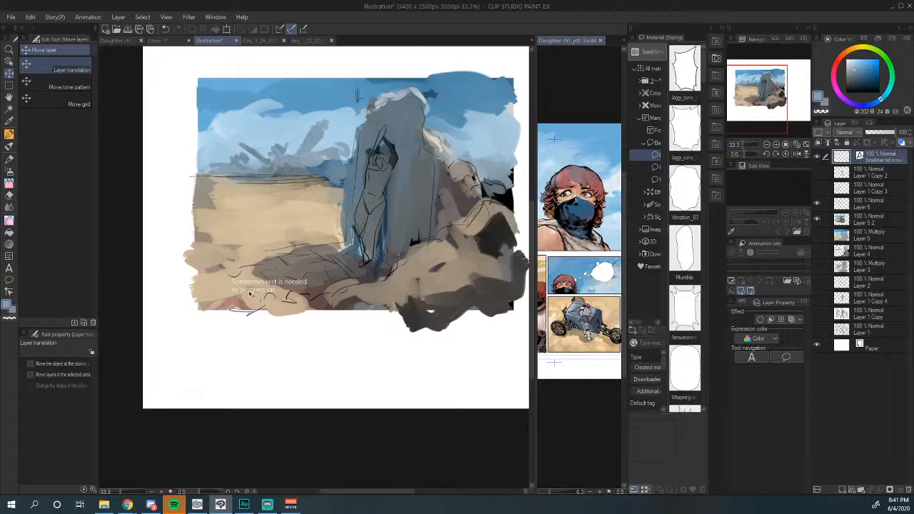
left_click_drag(266, 291, 251, 290)
scroll(264, 293, "up", 3)
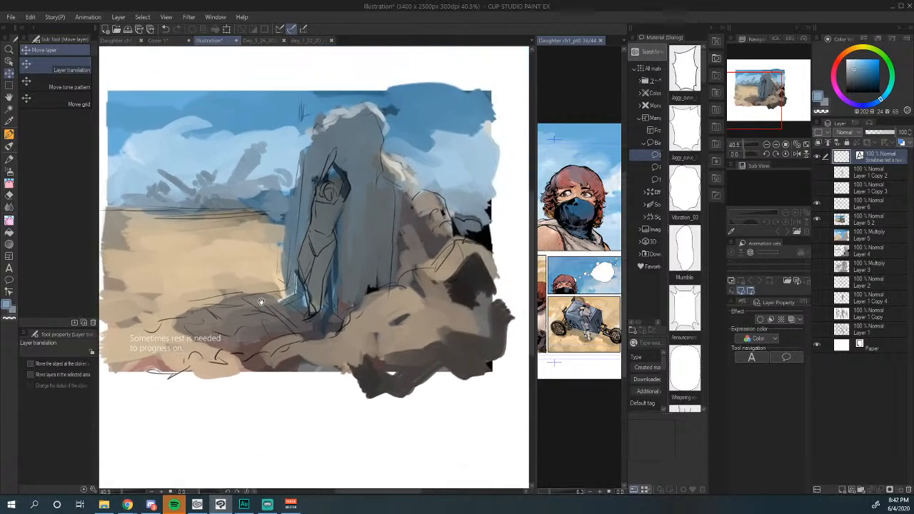
left_click_drag(261, 301, 290, 308)
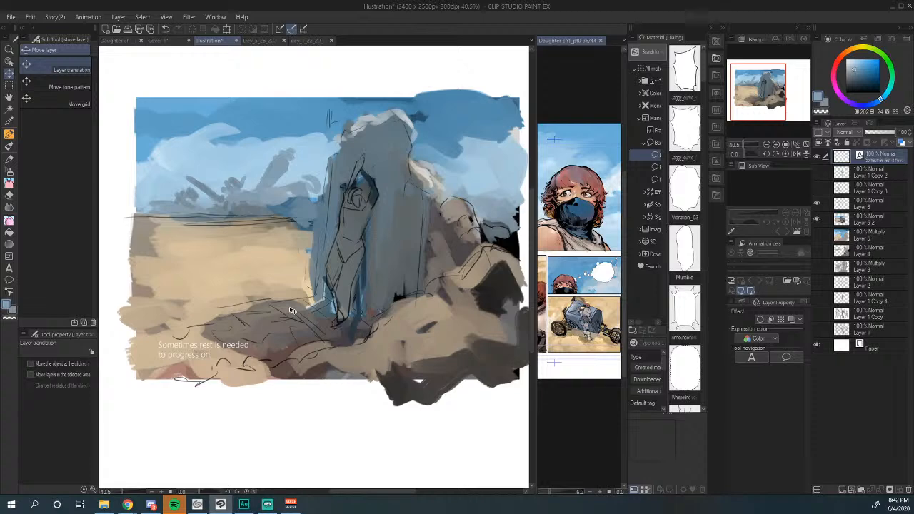
scroll(291, 309, "down", 3)
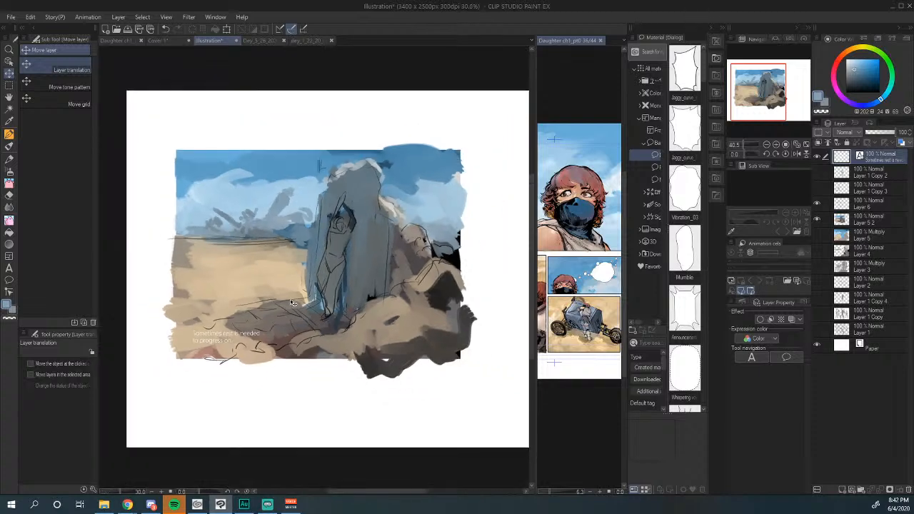
scroll(291, 307, "up", 1)
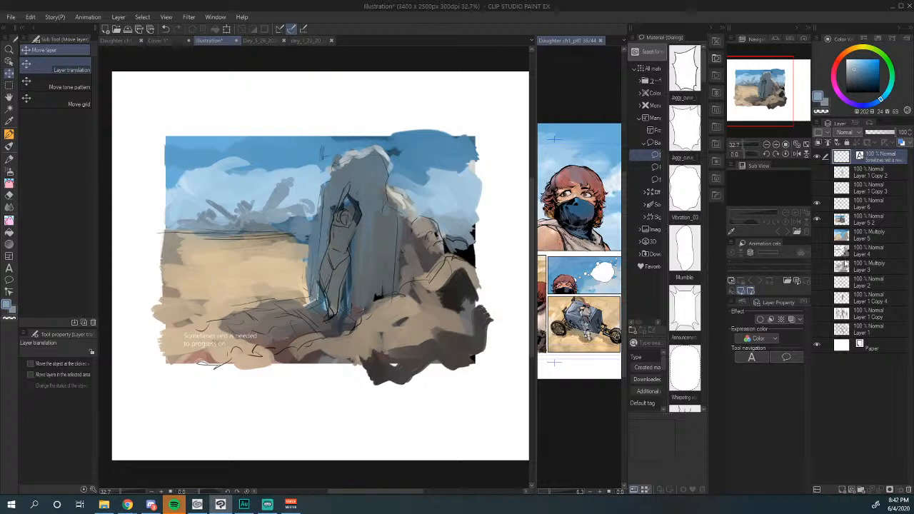
Step: Show the Layer 1 Copy 4 figure drawing directly above the painting layer and scale it to 54% over the sketched figure
left_click(818, 299)
mouse_move(865, 301)
left_mouse_down()
mouse_move(870, 361)
mouse_move(860, 209)
left_mouse_up()
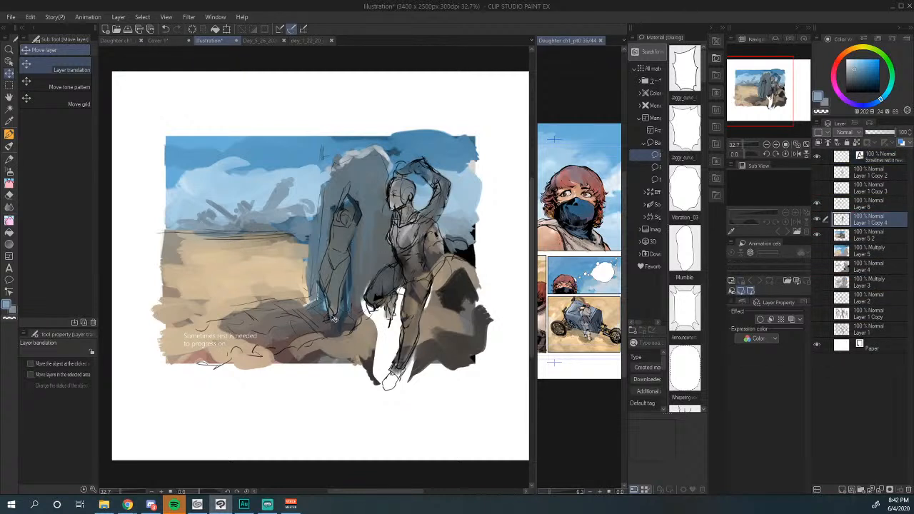
key("ctrl+t")
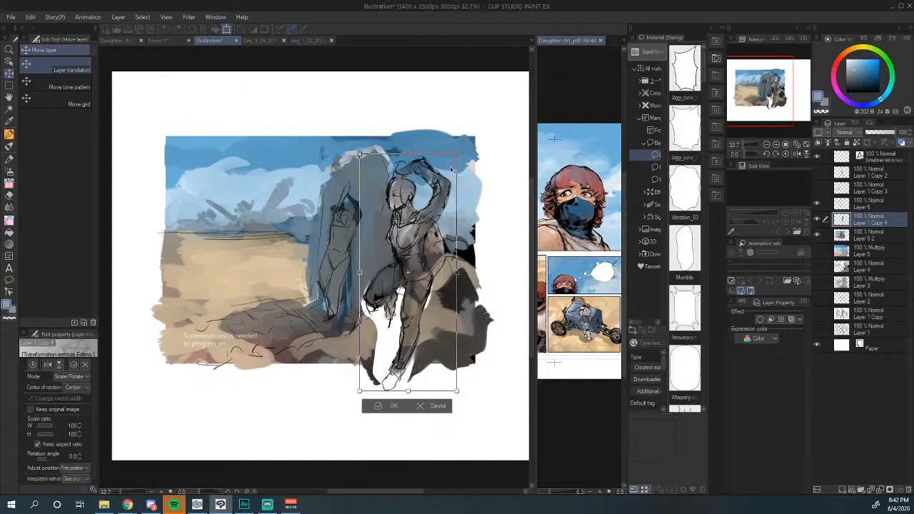
left_click_drag(456, 154, 436, 203)
left_click_drag(410, 263, 351, 207)
left_click_drag(374, 151, 350, 209)
left_click_drag(333, 244, 350, 226)
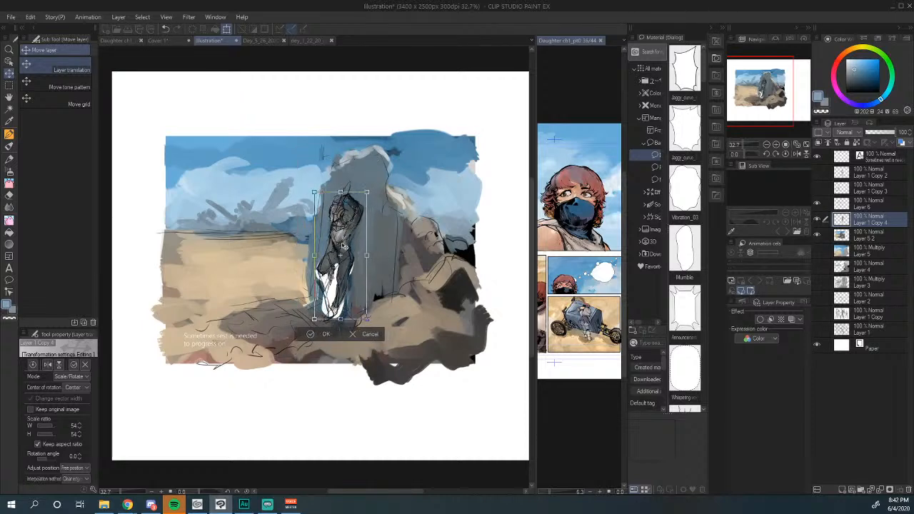
left_click(321, 337)
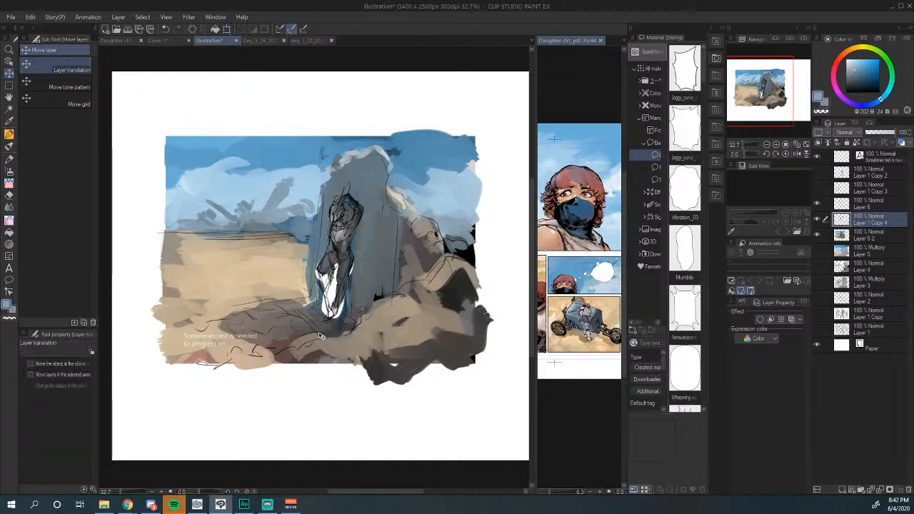
scroll(370, 266, "down", 1)
scroll(370, 267, "up", 5)
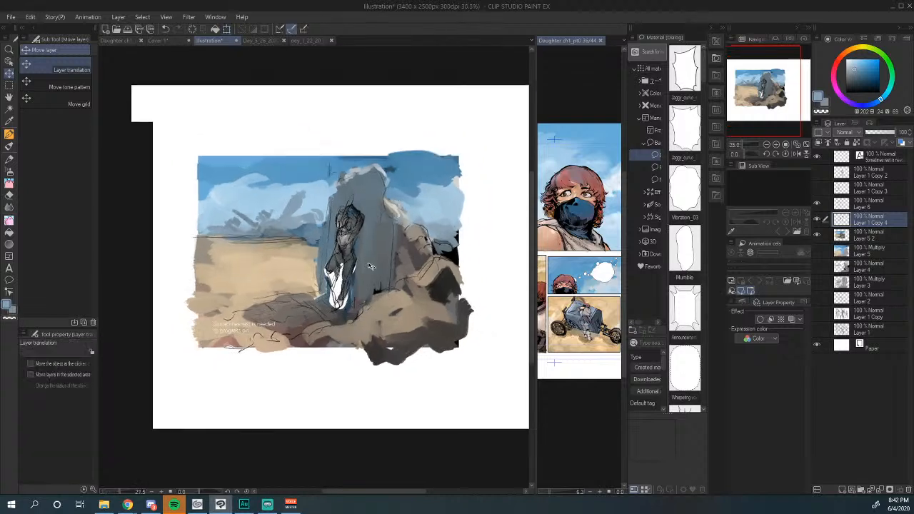
scroll(370, 266, "down", 2)
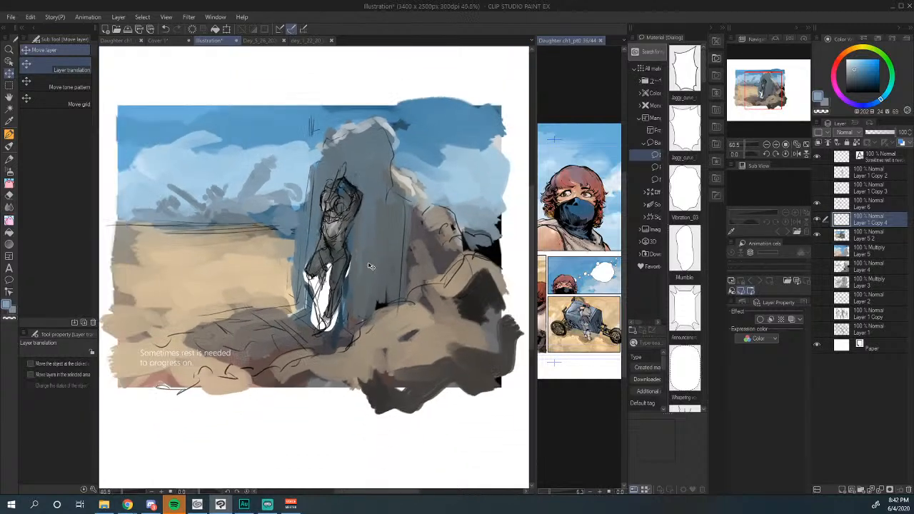
scroll(370, 267, "up", 3)
scroll(370, 267, "down", 2)
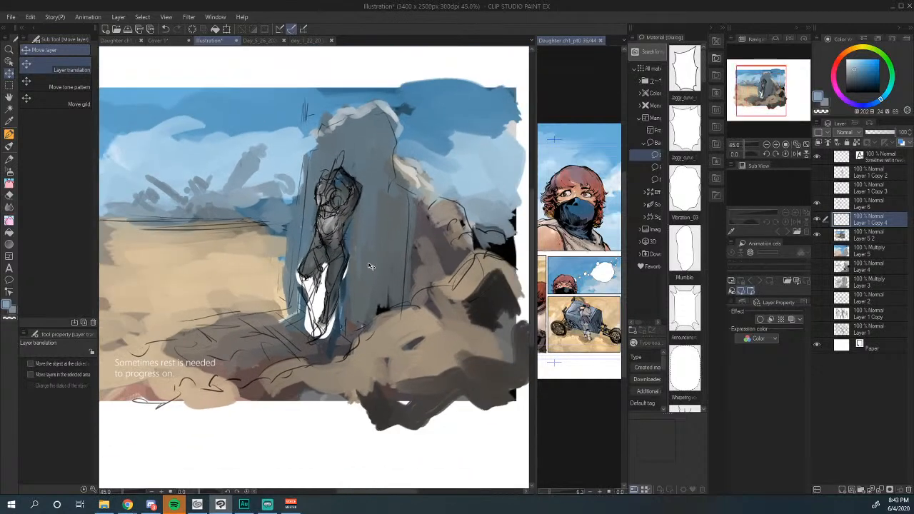
Step: Examine the scaled figure against the slab at several zoom levels and in a horizontally flipped view
scroll(370, 267, "down", 1)
scroll(370, 267, "up", 2)
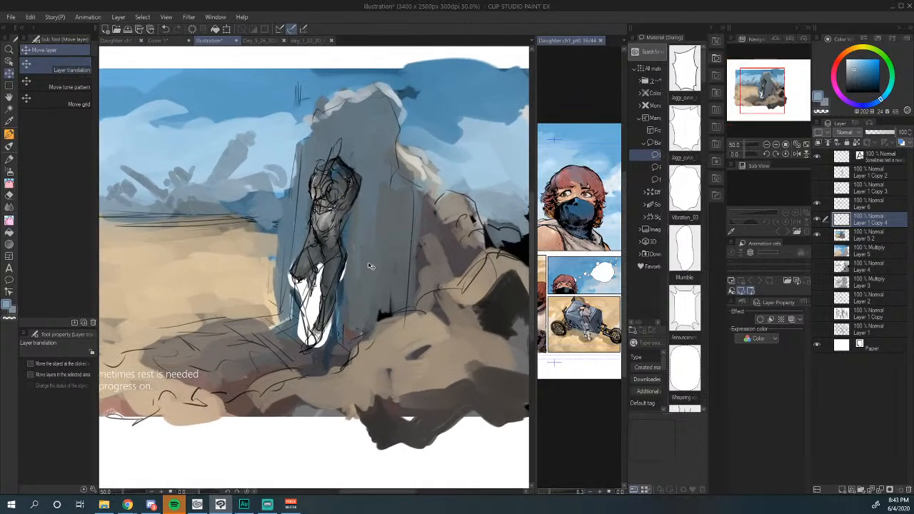
scroll(370, 267, "down", 1)
scroll(370, 267, "up", 2)
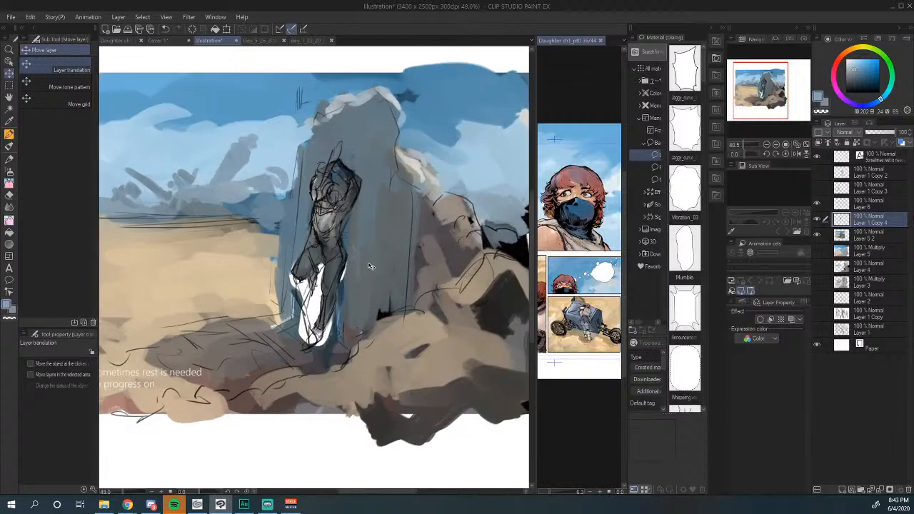
scroll(370, 267, "down", 2)
left_click_drag(298, 262, 359, 269)
key("h")
key("h")
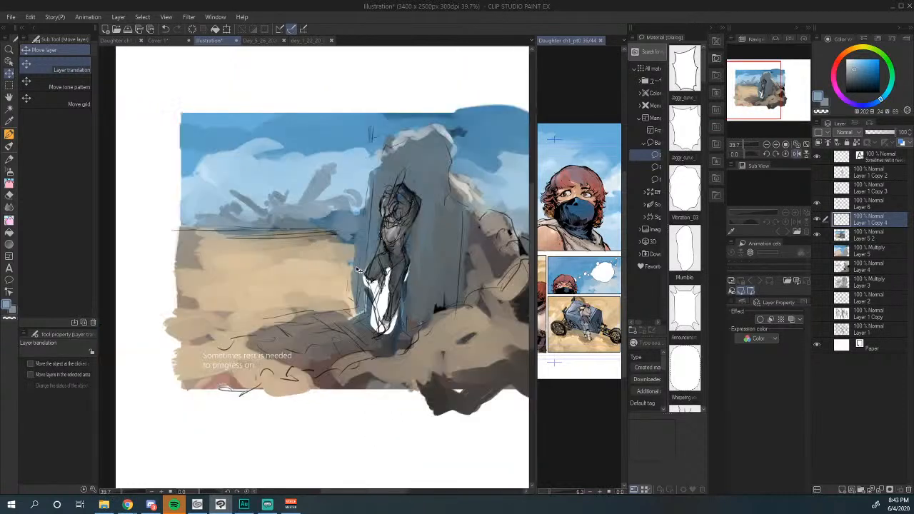
left_click_drag(449, 260, 423, 260)
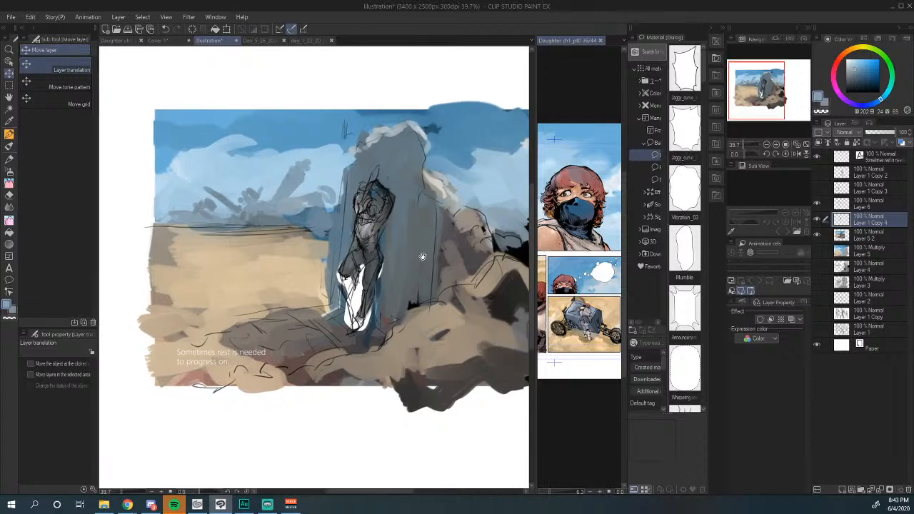
scroll(368, 240, "down", 2)
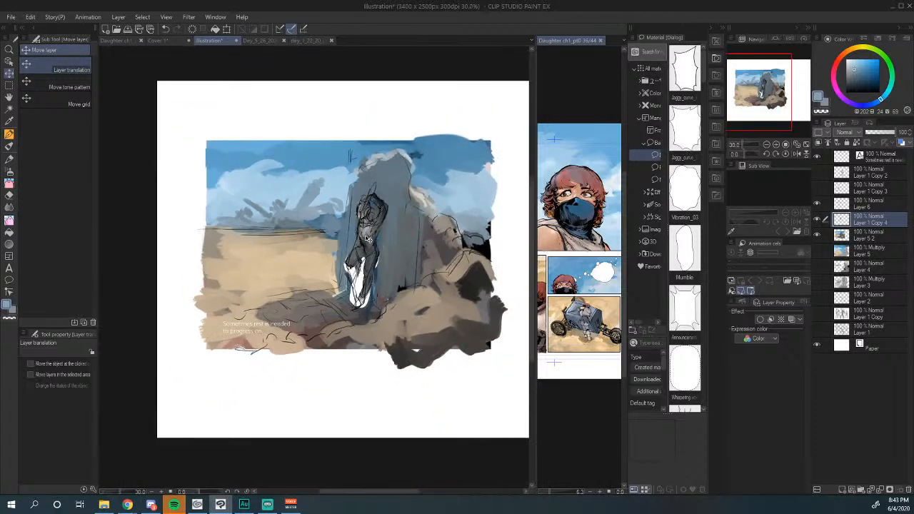
scroll(367, 240, "up", 2)
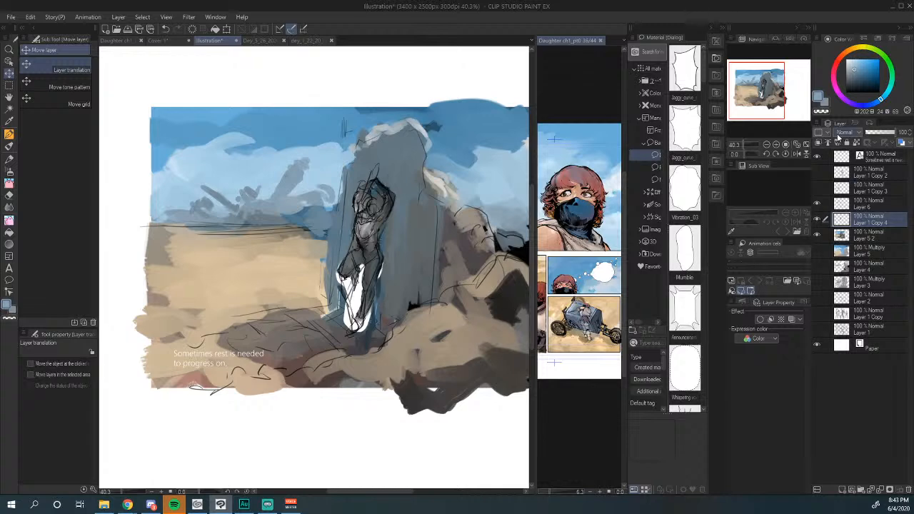
Step: Set the blending mode of the Layer 1 Copy 4 figure drawing to Multiply and check it against the slab
scroll(839, 136, "down", 2)
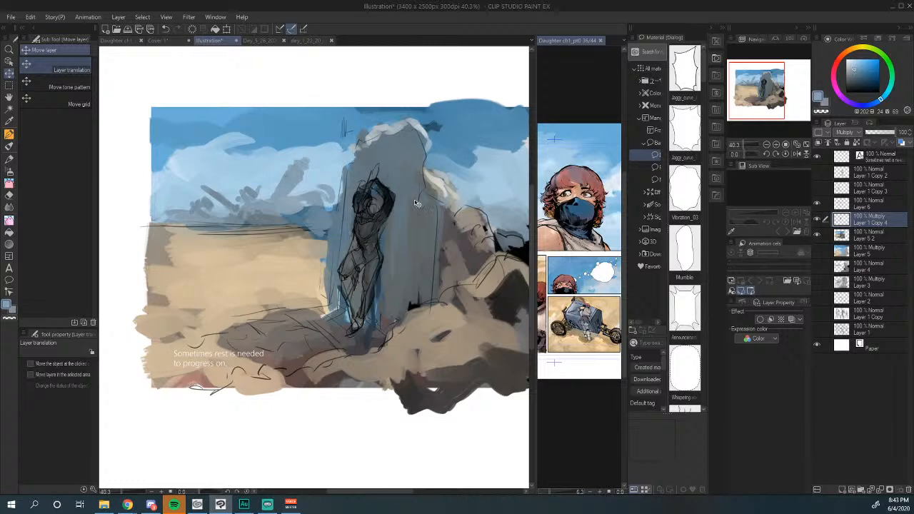
scroll(418, 207, "up", 6)
scroll(432, 215, "down", 5)
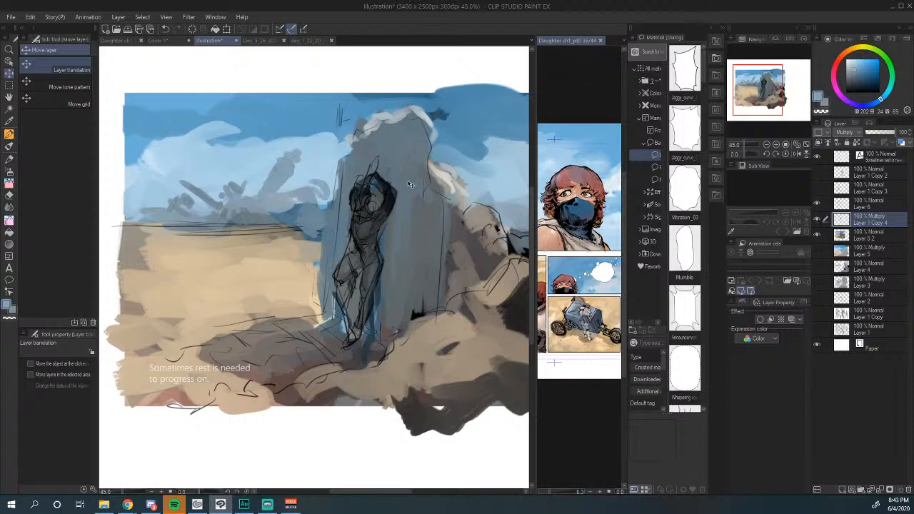
scroll(431, 278, "down", 2)
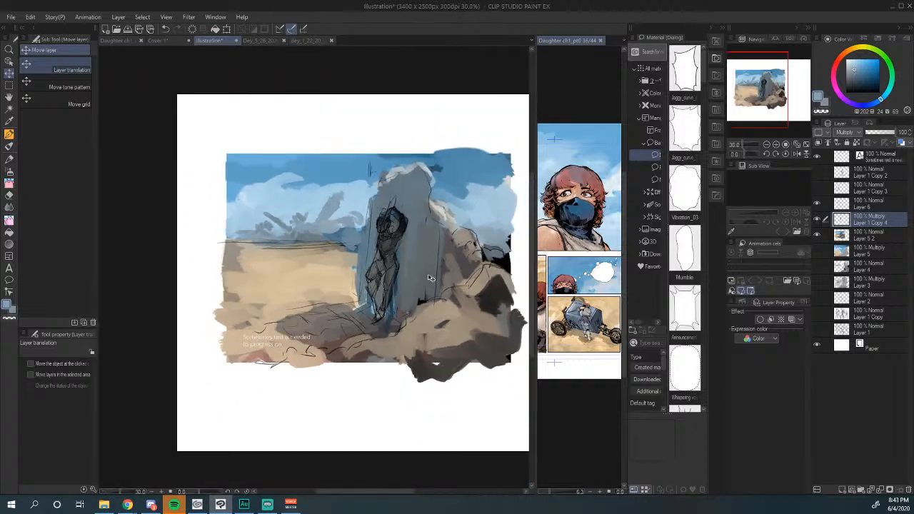
scroll(429, 278, "up", 1)
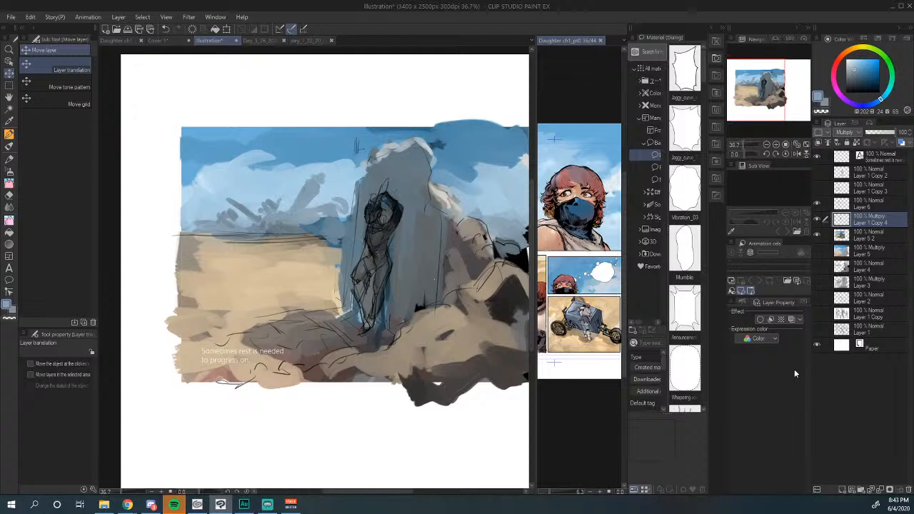
Step: Duplicate the Layer 5 2 painting and apply the Extract line effect to the copy
left_click(868, 236)
left_click_drag(869, 237, 842, 490)
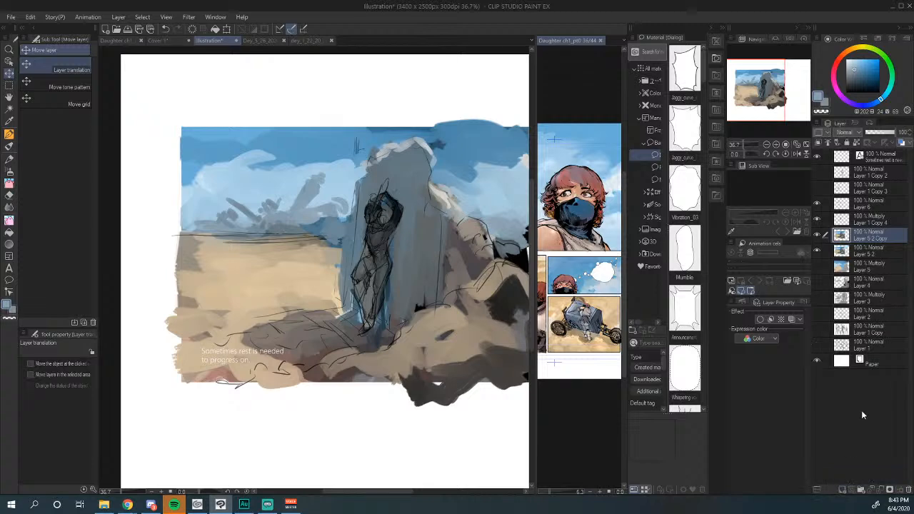
left_click(771, 318)
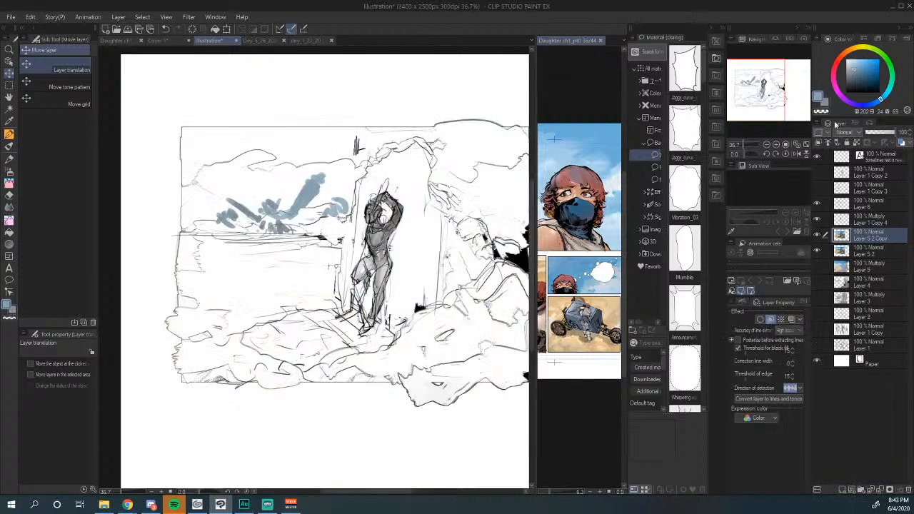
Step: Set the extracted-line copy's blending mode to Color burn and hide the Layer 1 Copy 4 figure drawing
scroll(846, 134, "down", 3)
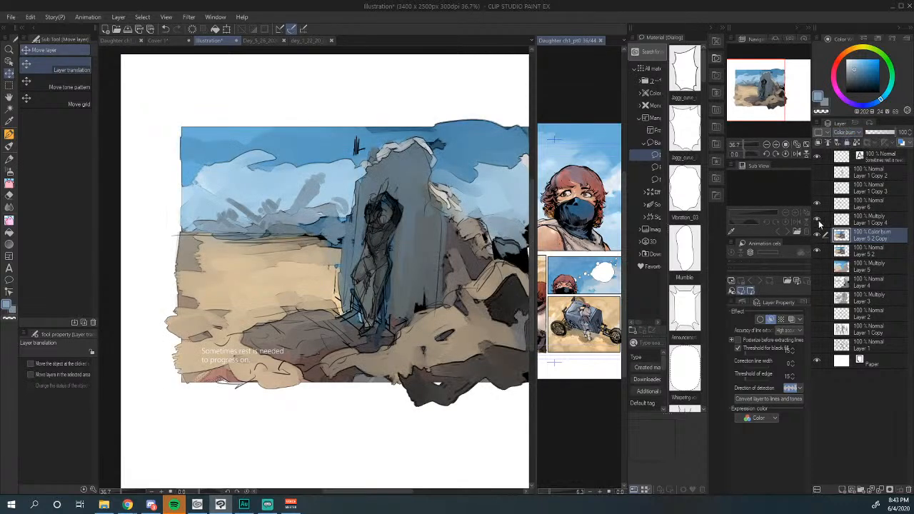
left_click(818, 220)
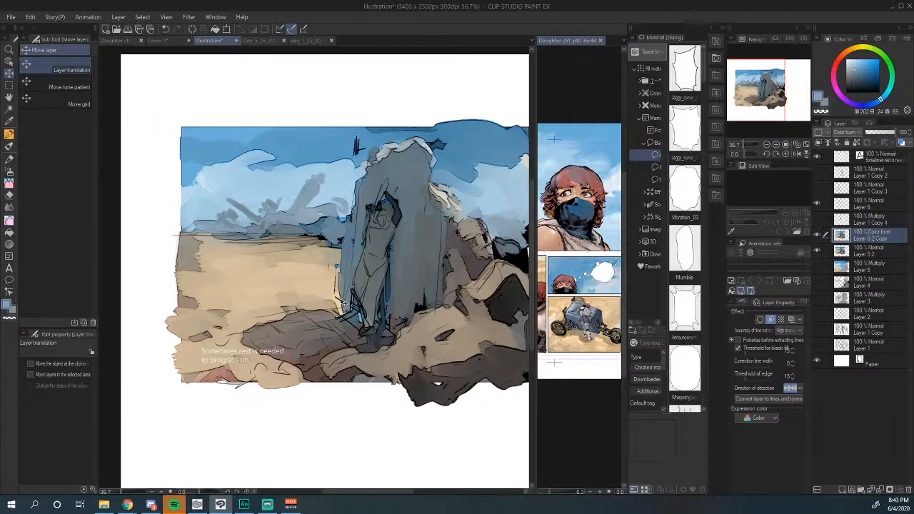
scroll(390, 277, "down", 2)
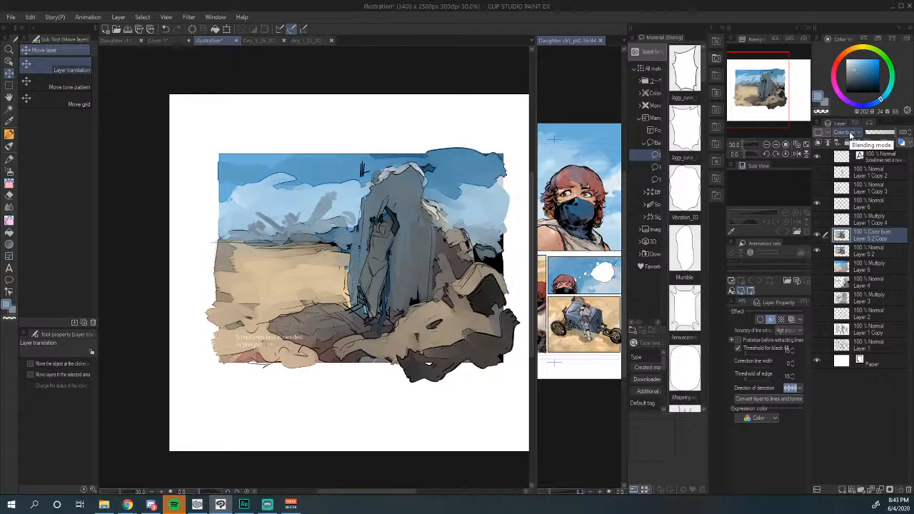
Step: Try the Linear burn and Subtract blending modes on the extracted-line copy, then restore Color burn
scroll(850, 135, "down", 1)
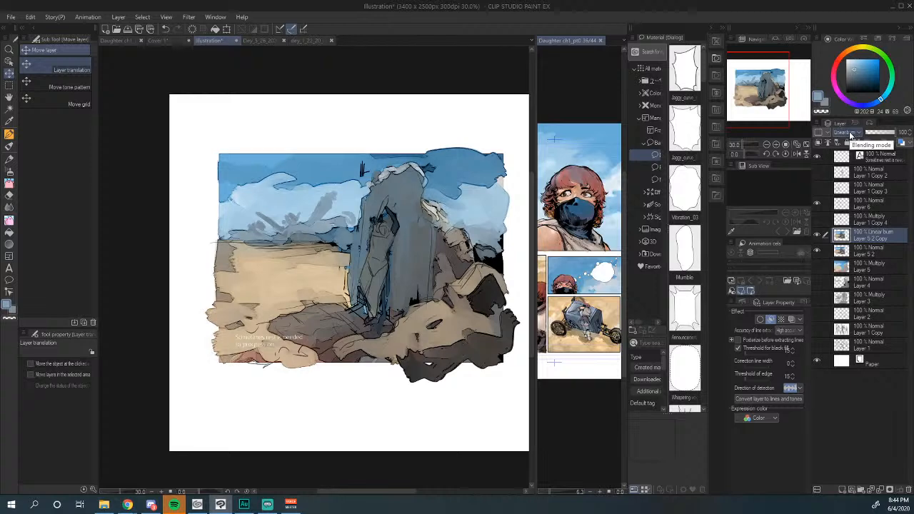
scroll(850, 135, "up", 1)
scroll(851, 135, "down", 2)
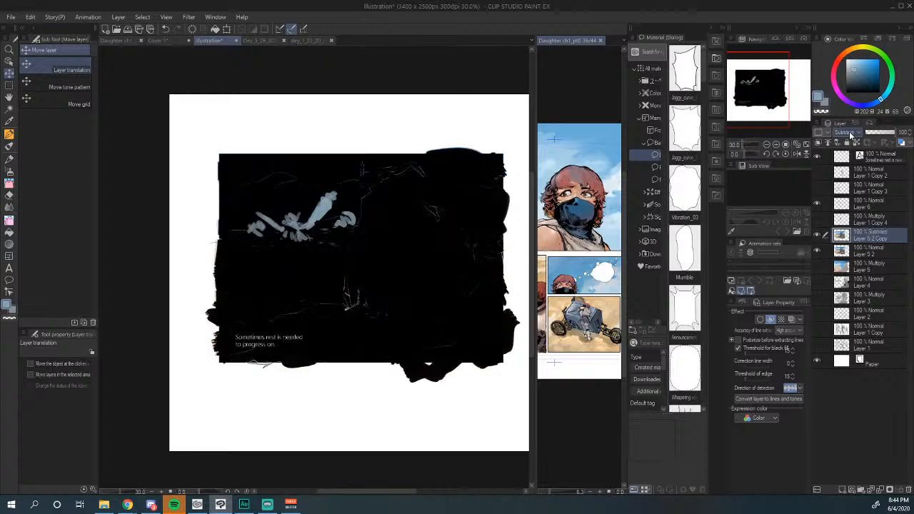
scroll(851, 135, "up", 2)
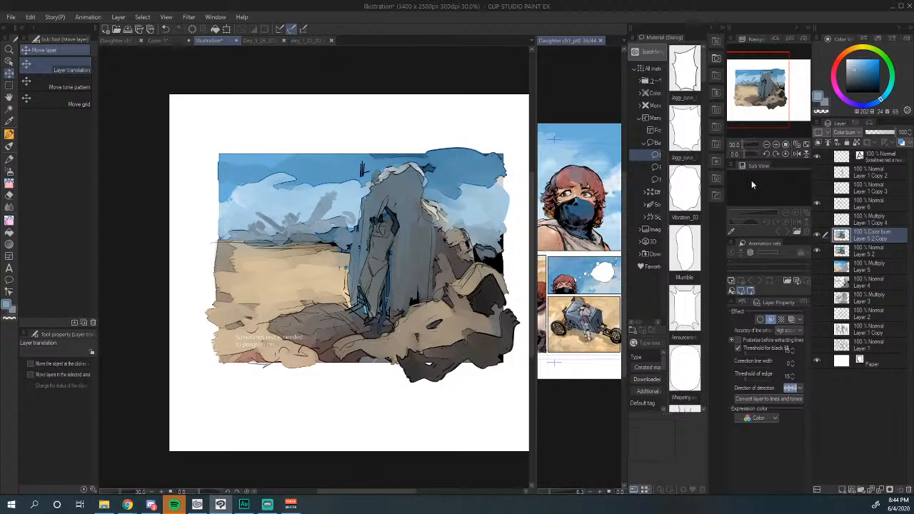
Step: On a new layer above the extracted-line copy, sketch a rough seated figure in black with Darker pencil at the slab's base
left_click(9, 159)
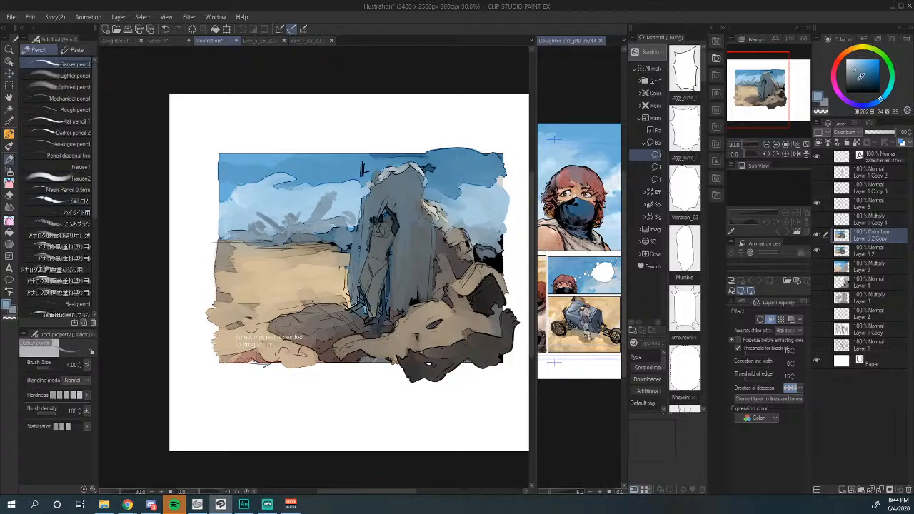
left_click_drag(861, 78, 847, 93)
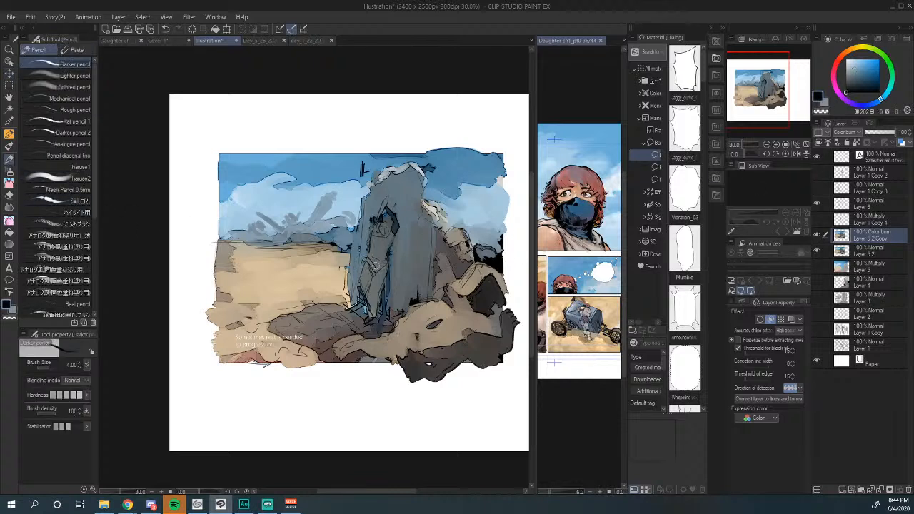
left_click(843, 490)
left_click_drag(382, 281, 377, 314)
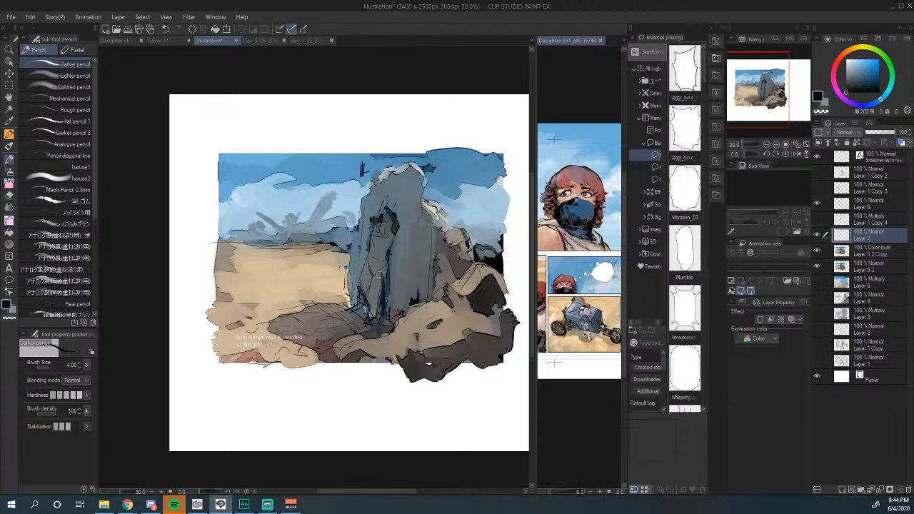
left_click_drag(380, 265, 373, 311)
mouse_move(374, 254)
left_mouse_down()
mouse_move(379, 311)
mouse_move(377, 293)
mouse_move(377, 301)
mouse_move(344, 291)
mouse_move(352, 284)
mouse_move(359, 319)
left_mouse_up()
mouse_move(365, 288)
left_mouse_down()
mouse_move(348, 327)
mouse_move(327, 327)
mouse_move(344, 318)
left_mouse_up()
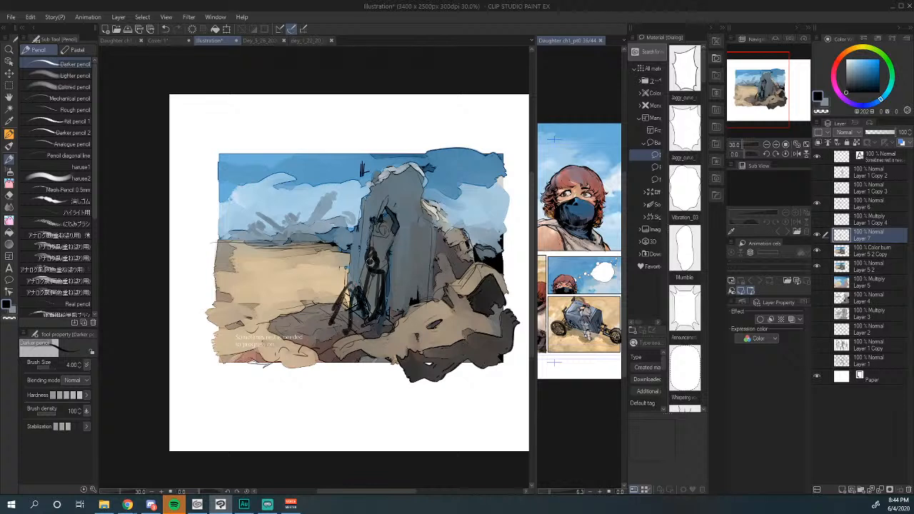
mouse_move(372, 255)
left_mouse_down()
mouse_move(353, 279)
mouse_move(382, 276)
mouse_move(380, 287)
mouse_move(370, 280)
mouse_move(381, 287)
mouse_move(379, 326)
left_mouse_up()
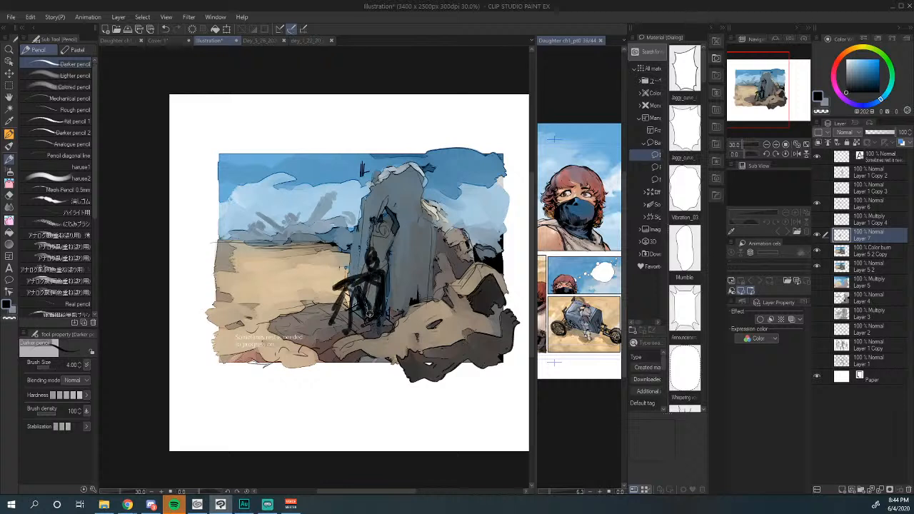
mouse_move(364, 285)
left_mouse_down()
mouse_move(377, 309)
mouse_move(357, 320)
mouse_move(332, 313)
left_mouse_up()
left_click_drag(339, 308, 326, 323)
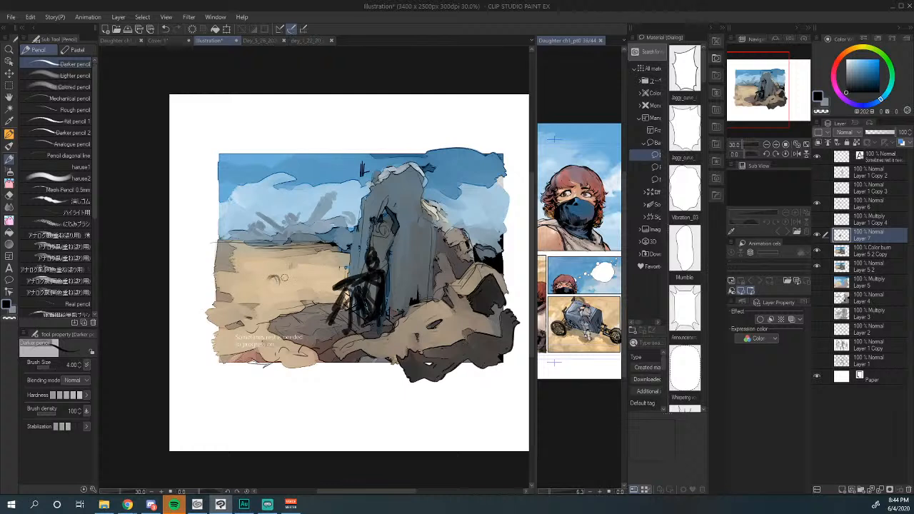
Step: Rough in the first corner lines of a boxy vehicle on the sand beside the seated figure
mouse_move(286, 288)
left_mouse_down()
mouse_move(287, 257)
mouse_move(342, 258)
left_mouse_up()
mouse_move(278, 259)
left_mouse_down()
mouse_move(310, 255)
mouse_move(282, 289)
mouse_move(262, 292)
left_mouse_up()
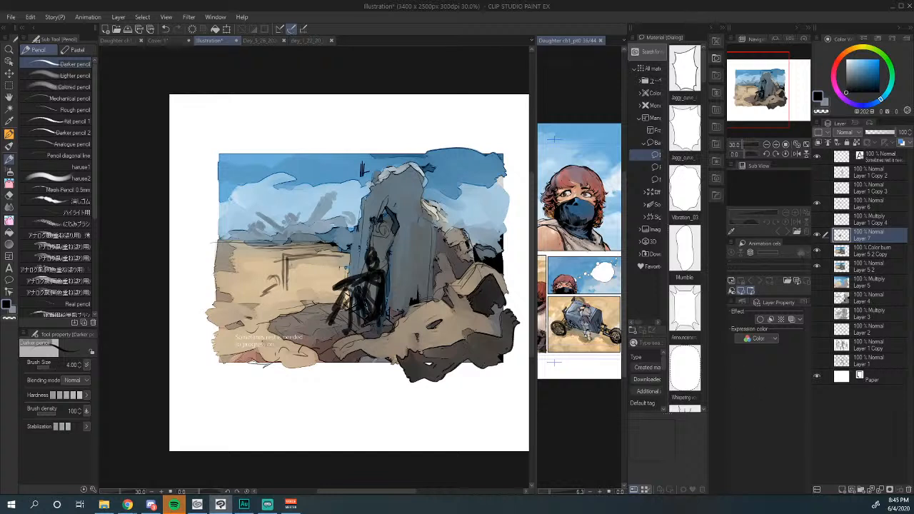
Step: Switch to SoundCloud in the browser, skip to the next track, and return to the illustration
key("alt+Tab")
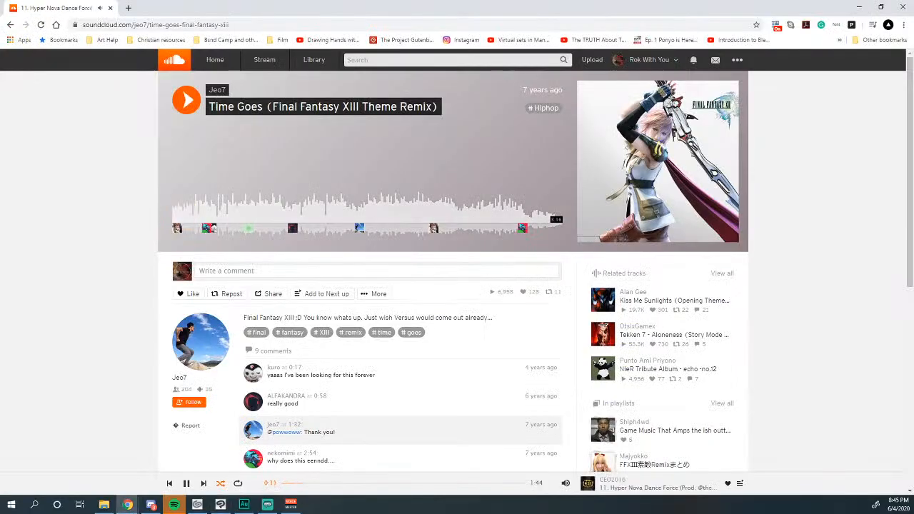
left_click(204, 484)
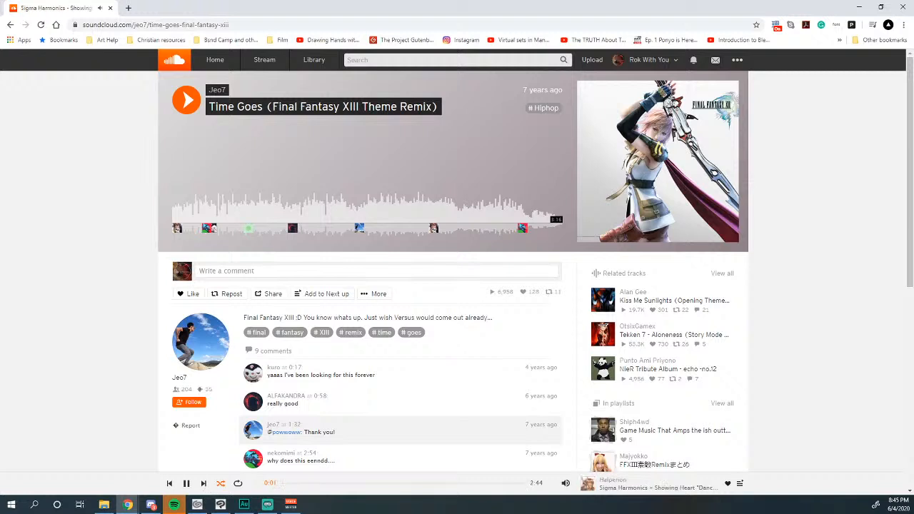
left_click(860, 7)
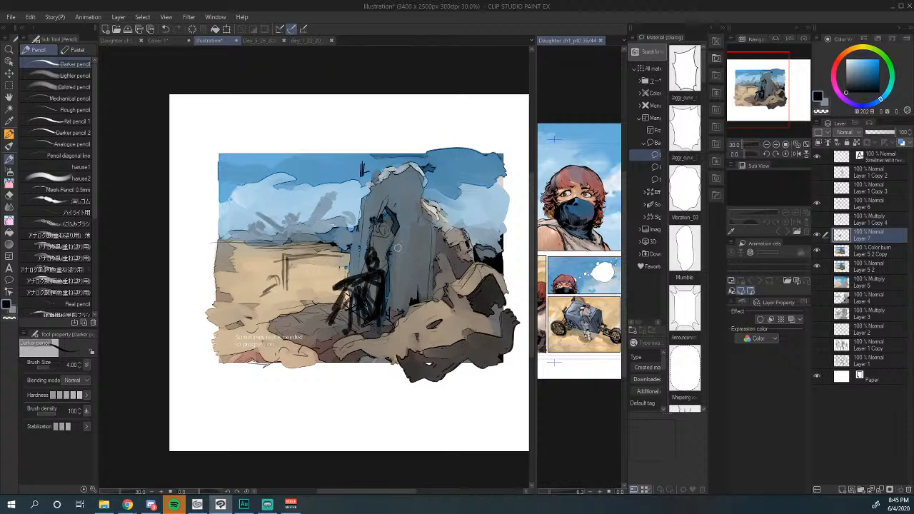
Step: Sketch the vehicle's rectangular body, roof details and round wheel in black on the sand behind the seated figure
scroll(382, 227, "up", 3)
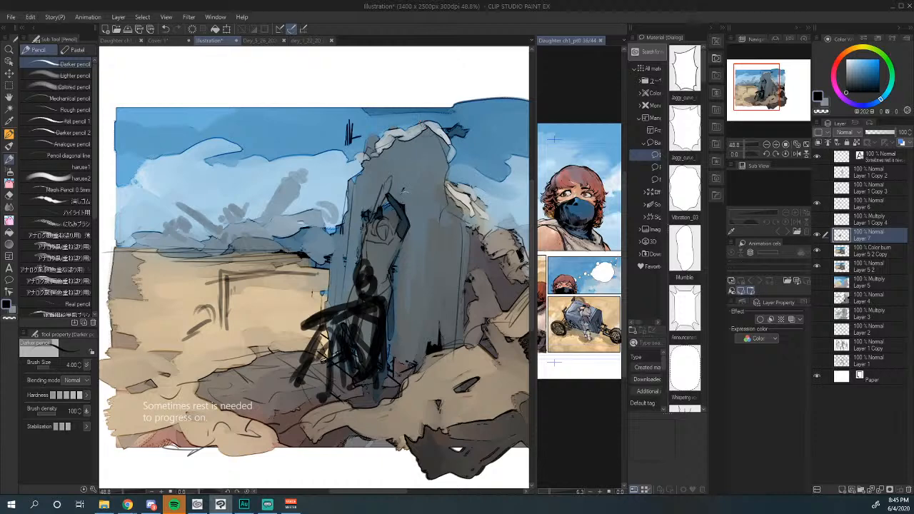
scroll(284, 294, "down", 2)
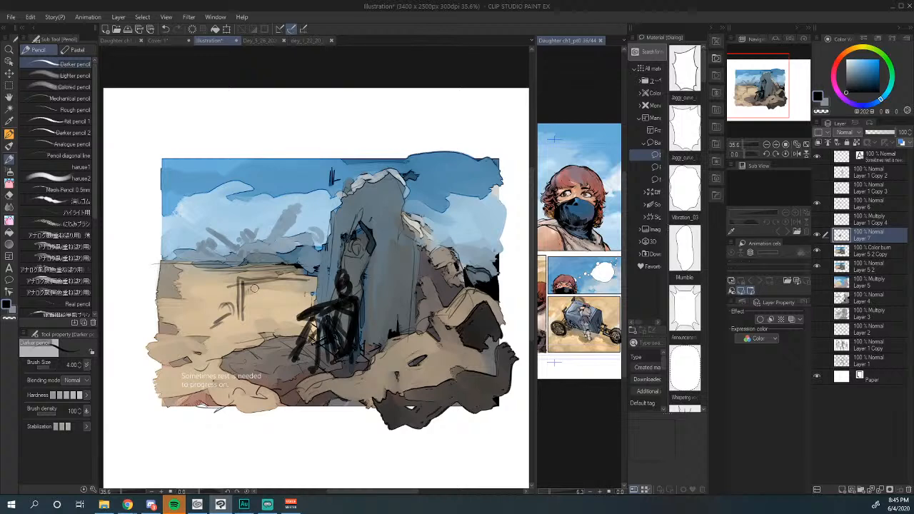
mouse_move(227, 275)
left_mouse_down()
mouse_move(229, 329)
mouse_move(227, 283)
mouse_move(230, 320)
mouse_move(194, 327)
mouse_move(184, 307)
mouse_move(193, 304)
mouse_move(183, 347)
mouse_move(198, 328)
mouse_move(238, 319)
mouse_move(232, 275)
mouse_move(312, 273)
mouse_move(312, 299)
mouse_move(241, 322)
mouse_move(301, 317)
left_mouse_up()
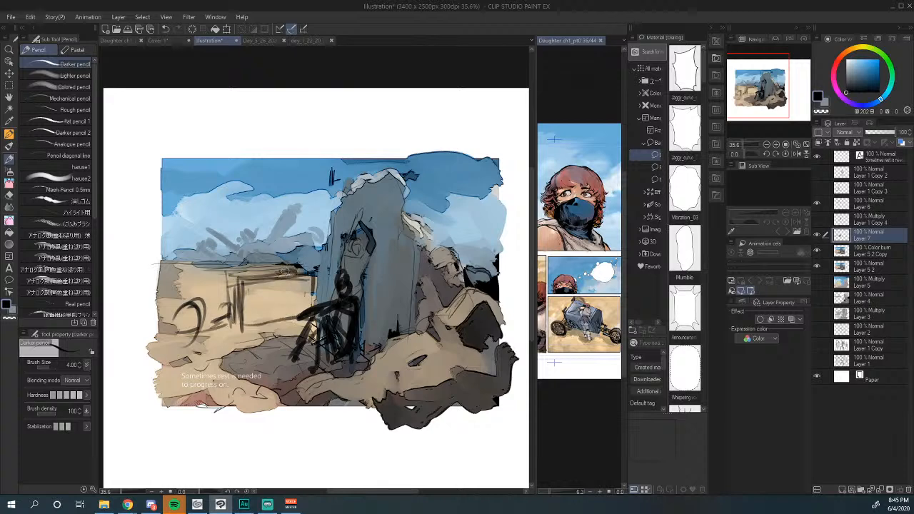
left_click_drag(285, 271, 318, 268)
left_click_drag(251, 272, 312, 270)
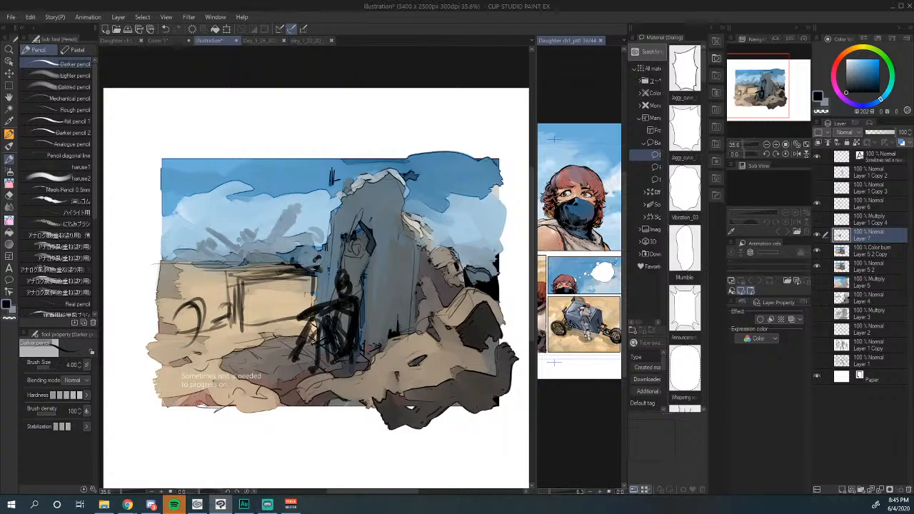
left_click_drag(302, 252, 290, 255)
left_click_drag(255, 265, 230, 316)
mouse_move(226, 264)
left_mouse_down()
mouse_move(224, 316)
mouse_move(192, 311)
mouse_move(168, 336)
mouse_move(187, 302)
mouse_move(183, 337)
mouse_move(166, 340)
mouse_move(204, 314)
left_mouse_up()
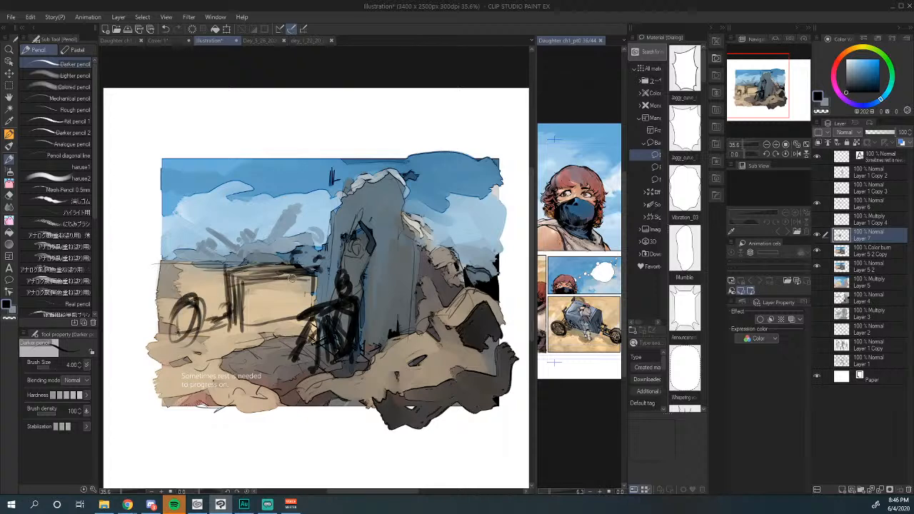
mouse_move(315, 303)
left_mouse_down()
mouse_move(327, 277)
mouse_move(330, 296)
left_mouse_up()
left_click_drag(234, 298, 235, 318)
Step: Try to color the vehicle's rectangular body with blue-gray sampled from the distant background
left_click(277, 248, "alt")
mouse_move(244, 283)
left_mouse_down()
mouse_move(245, 318)
mouse_move(243, 283)
mouse_move(274, 282)
mouse_move(250, 287)
mouse_move(247, 316)
mouse_move(284, 307)
mouse_move(287, 292)
mouse_move(266, 285)
mouse_move(253, 297)
mouse_move(271, 307)
mouse_move(299, 291)
left_mouse_up()
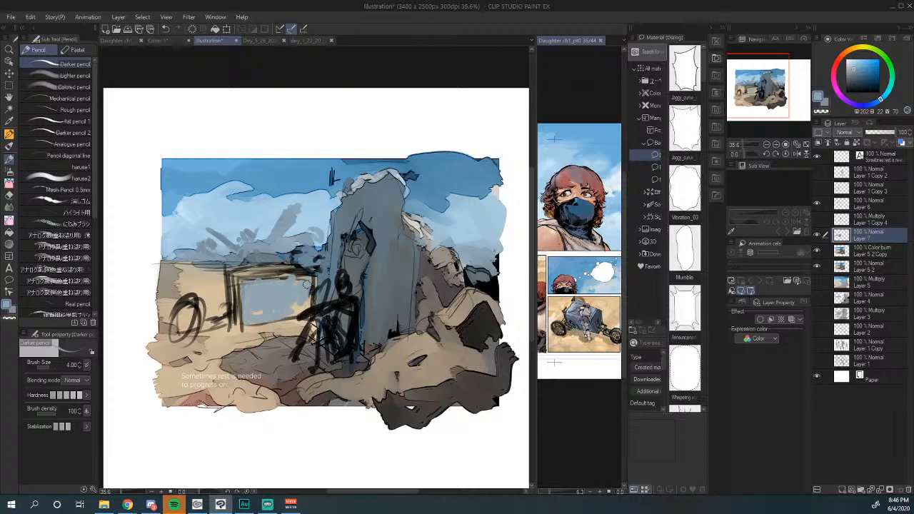
key("ctrl+z")
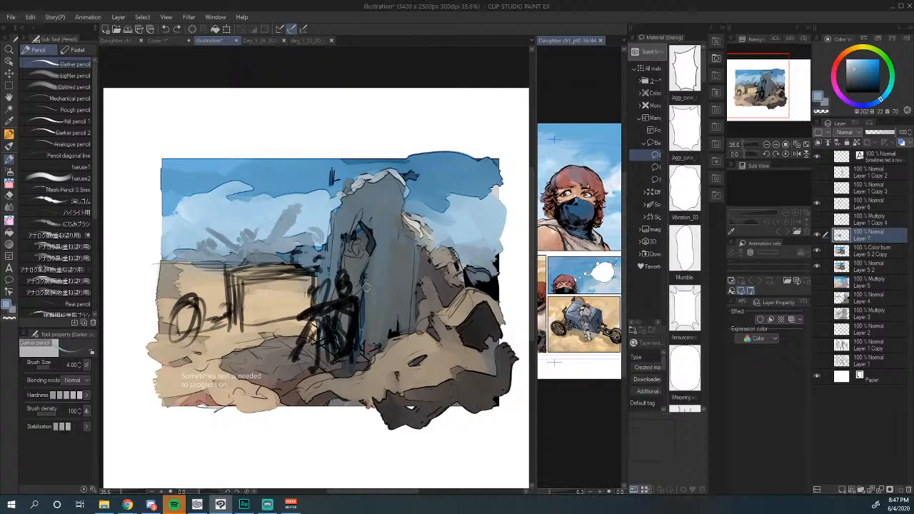
Step: Mirror the canvas view and sketch a black diagonal line along the foreground rocks and the base of the slab
key("Tab")
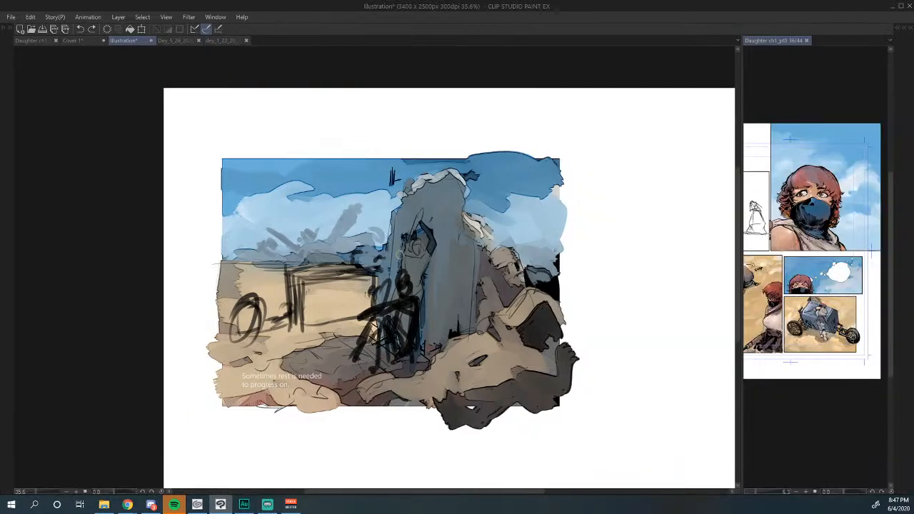
key("Tab")
key("h")
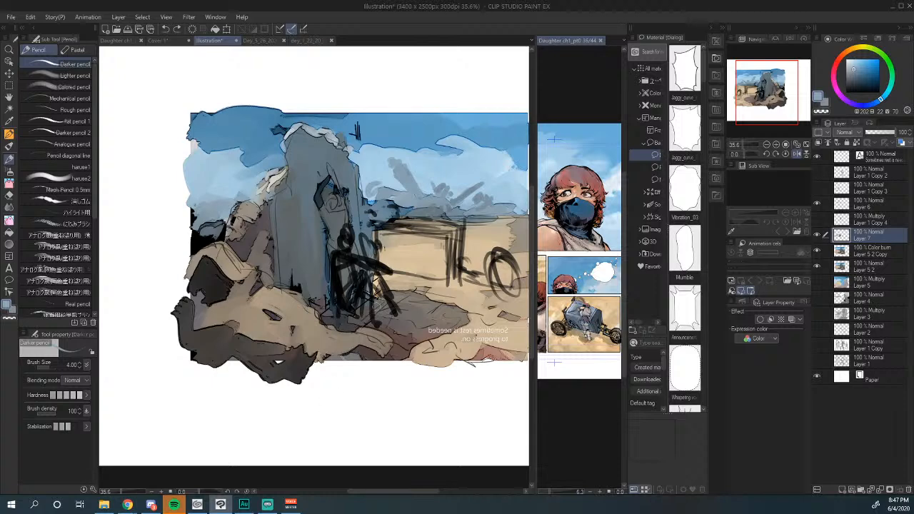
scroll(368, 336, "down", 1)
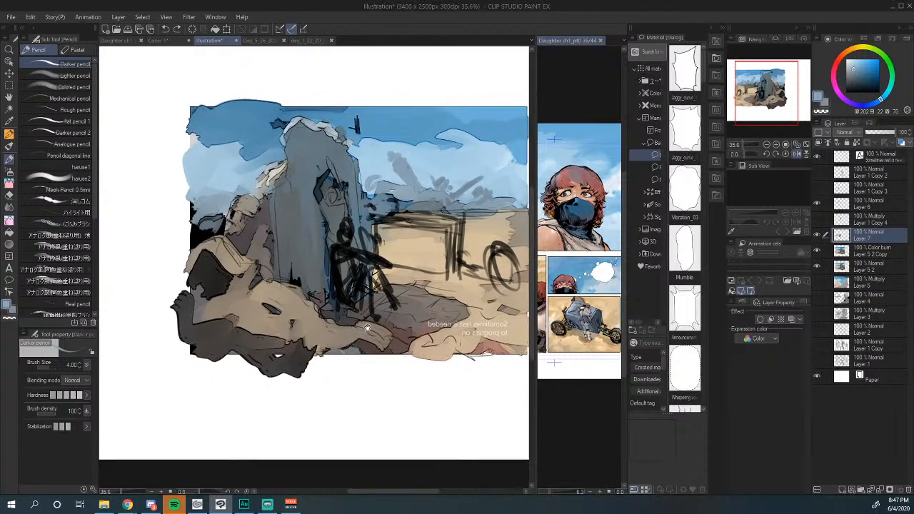
left_click_drag(260, 255, 339, 336)
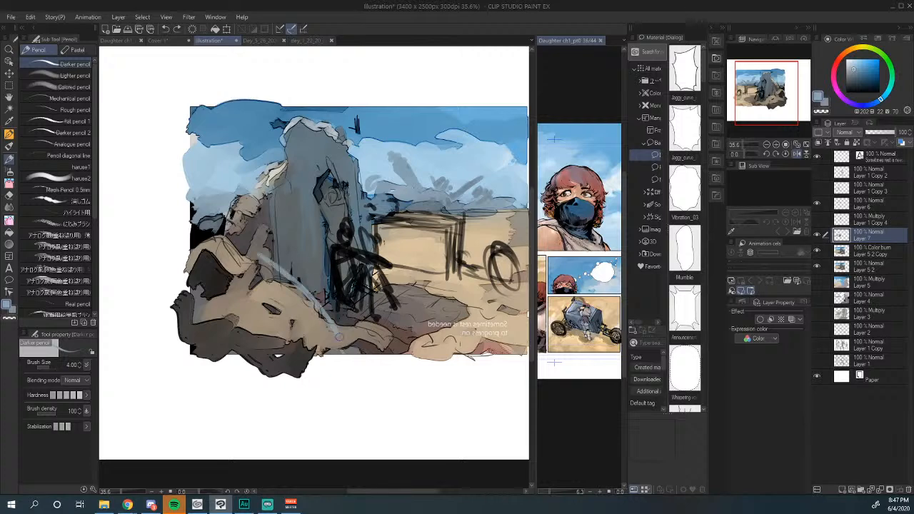
key("ctrl+z")
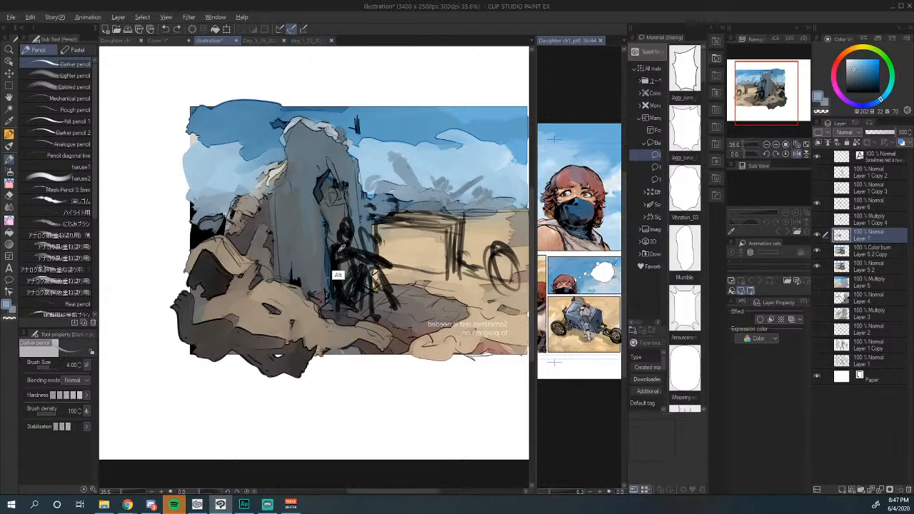
left_click(338, 275, "alt")
mouse_move(254, 266)
left_mouse_down()
mouse_move(307, 292)
mouse_move(363, 341)
left_mouse_up()
mouse_move(236, 251)
left_mouse_down()
mouse_move(294, 287)
mouse_move(207, 238)
left_mouse_up()
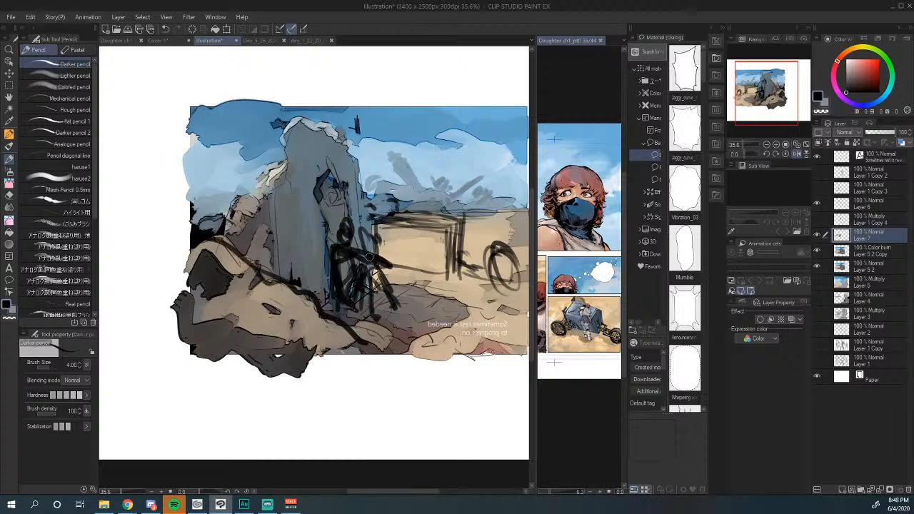
Step: Sketch black diagonal guide lines from the slab and figure across the vehicle, and reinforce the diagonal on the foreground rocks
left_click_drag(385, 290, 341, 235)
left_click_drag(398, 286, 378, 264)
left_click_drag(353, 231, 466, 303)
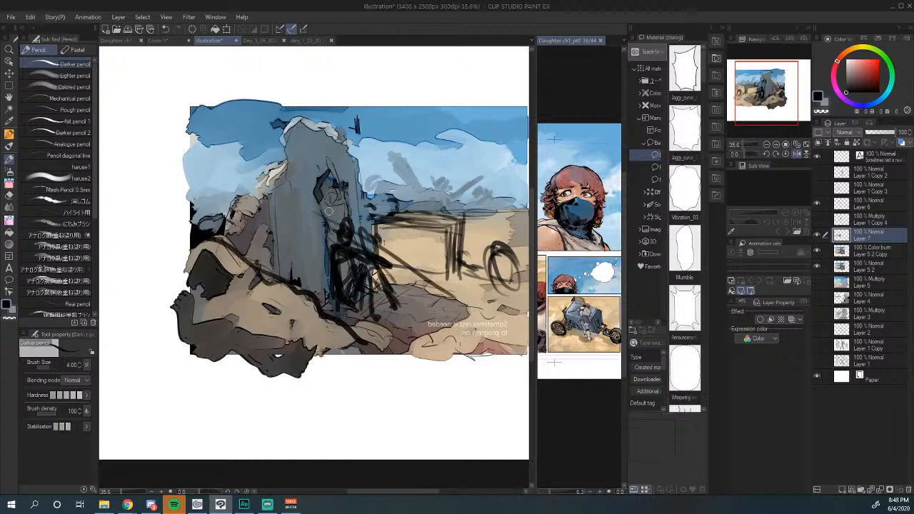
left_click_drag(383, 250, 464, 296)
left_click_drag(448, 283, 489, 309)
left_click_drag(463, 226, 526, 250)
left_click_drag(347, 200, 533, 255)
left_click_drag(307, 208, 467, 282)
left_click_drag(238, 259, 407, 348)
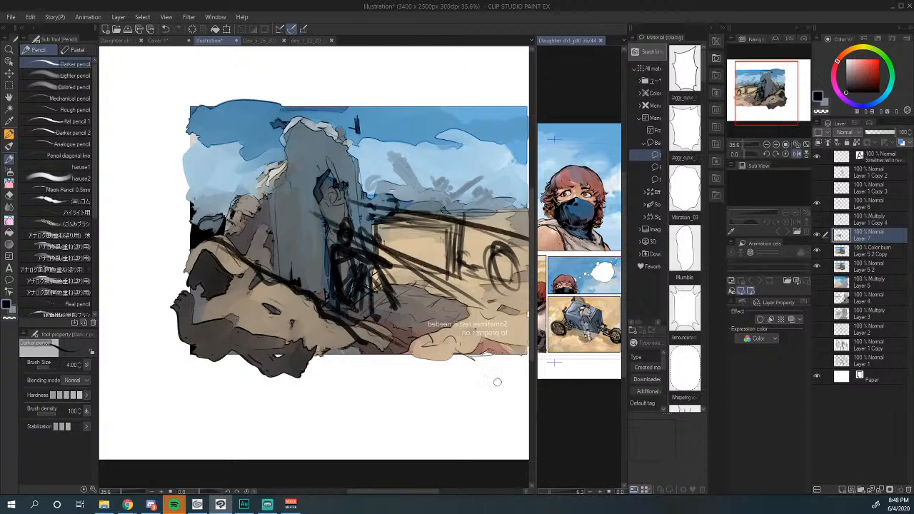
left_click_drag(308, 218, 525, 304)
left_click_drag(415, 287, 360, 283)
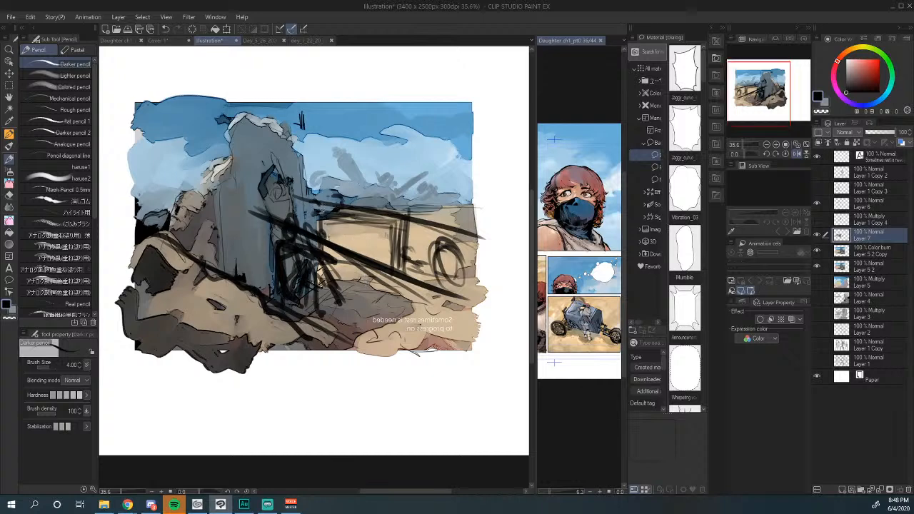
Step: Try overlaying a loose black frame, a horizon line and vertical divisions across the whole composition
mouse_move(160, 261)
left_mouse_down()
mouse_move(262, 208)
mouse_move(308, 195)
mouse_move(494, 219)
left_mouse_up()
left_click_drag(477, 184, 486, 322)
mouse_move(143, 131)
left_mouse_down()
mouse_move(314, 318)
mouse_move(422, 73)
mouse_move(236, 115)
left_mouse_up()
left_click_drag(116, 226, 516, 227)
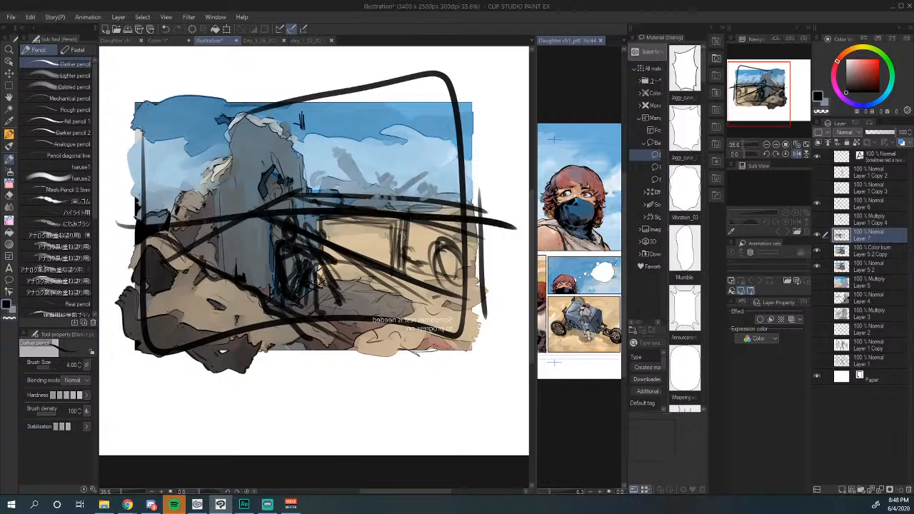
mouse_move(302, 76)
left_mouse_down()
mouse_move(293, 209)
mouse_move(305, 397)
left_mouse_up()
left_click_drag(380, 87, 384, 393)
left_click_drag(233, 84, 244, 404)
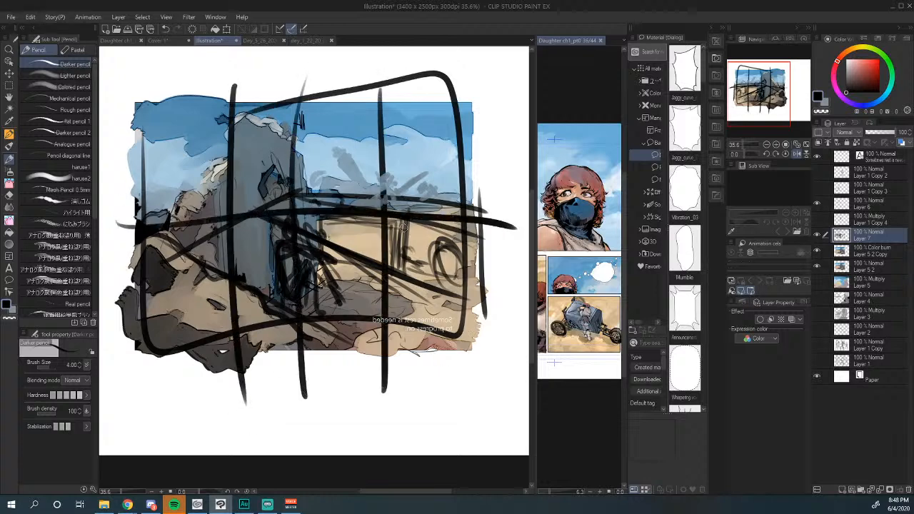
left_click_drag(195, 173, 205, 423)
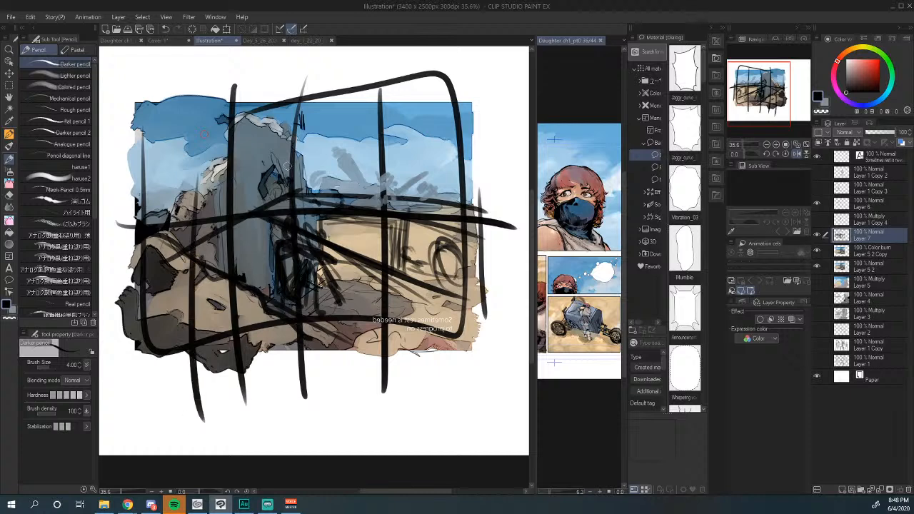
left_click_drag(379, 113, 393, 410)
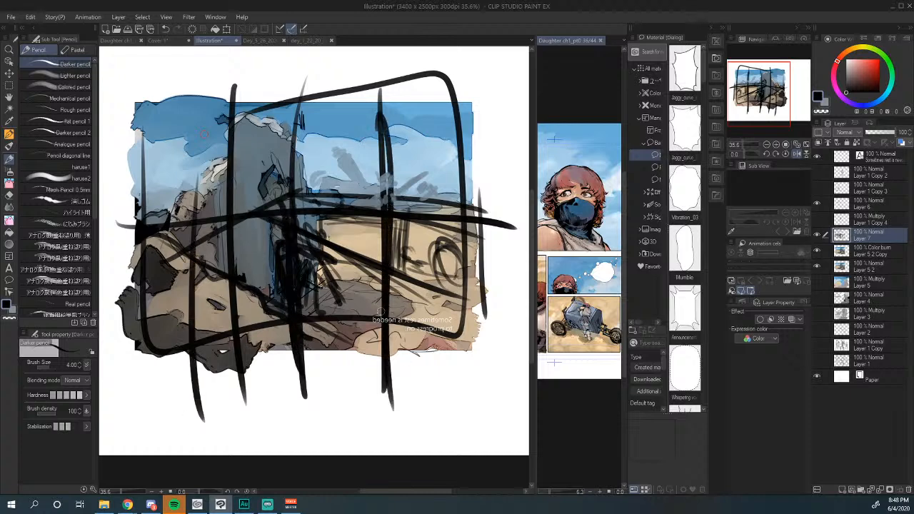
Step: Undo the frame, horizon and vertical division strokes over the composition
key("ctrl+z")
key("ctrl+z")
key("ctrl+z")
key("ctrl+z")
key("ctrl+z")
key("ctrl+z")
key("ctrl+z")
key("ctrl+z")
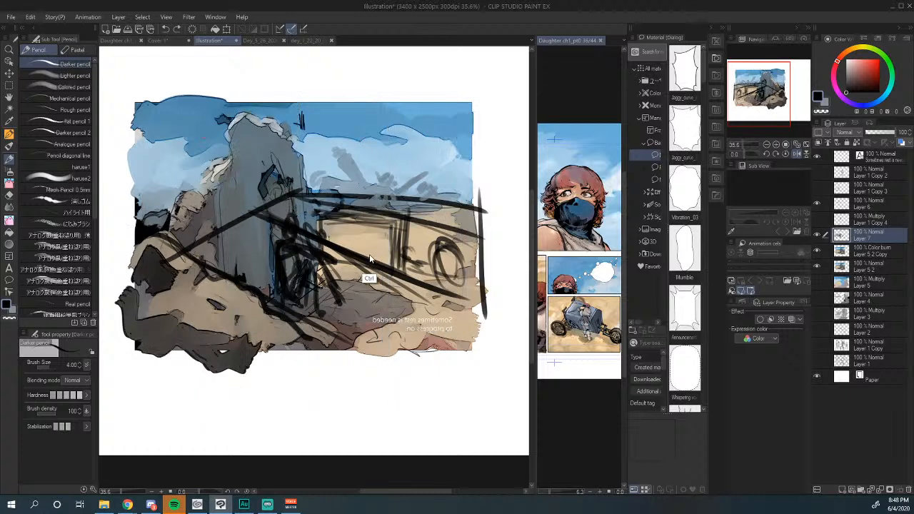
key("ctrl+z")
key("ctrl+z")
key("ctrl+z")
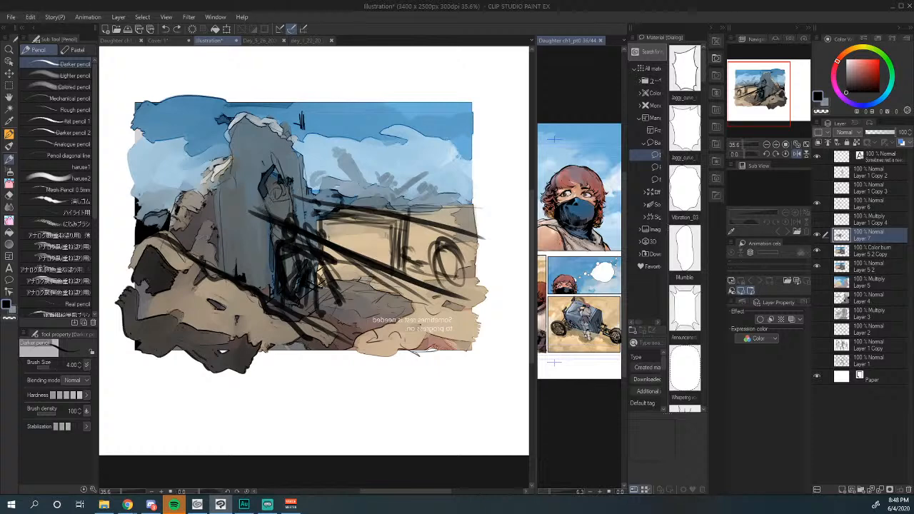
Step: Erase the diagonal guide lines crossing the vehicle and sand on Layer 7, and return the canvas to its unmirrored view
key("alt+Tab")
left_click(818, 236)
left_click(818, 236)
left_click(8, 194)
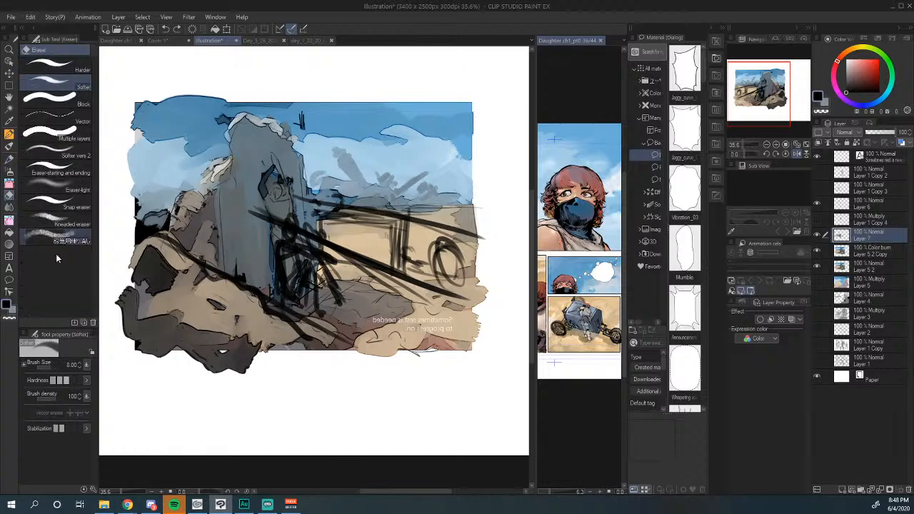
mouse_move(441, 227)
left_mouse_down()
mouse_move(471, 250)
mouse_move(468, 299)
mouse_move(404, 272)
mouse_move(380, 278)
mouse_move(344, 236)
mouse_move(382, 200)
mouse_move(323, 206)
mouse_move(303, 196)
mouse_move(272, 223)
left_mouse_up()
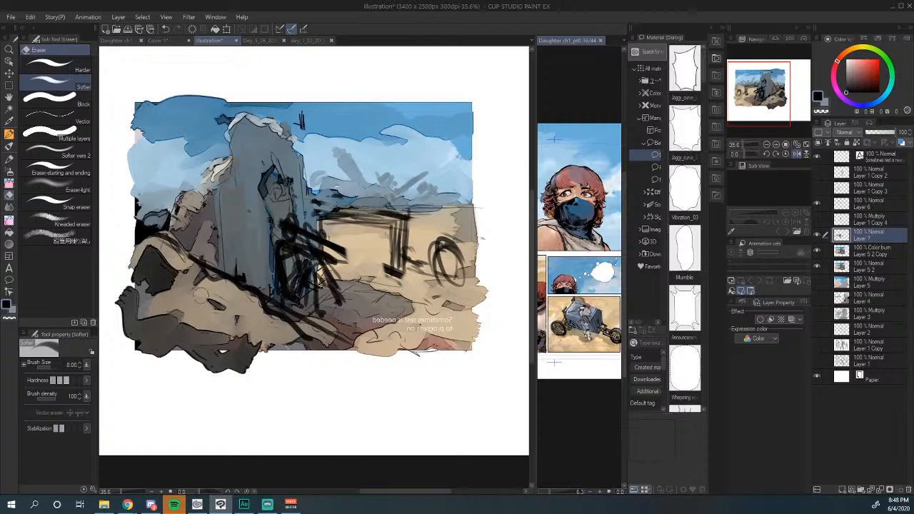
left_click(765, 144)
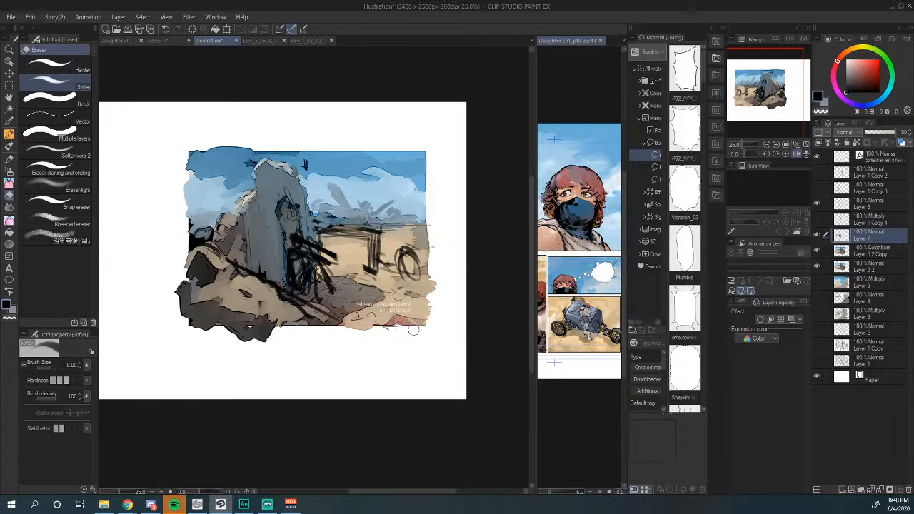
key("h")
left_click_drag(368, 337, 410, 333)
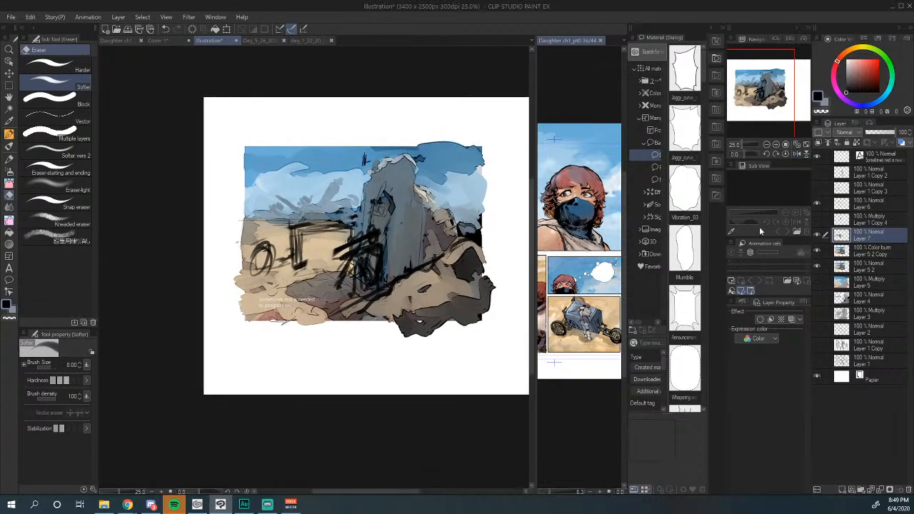
Step: Airbrush a soft glow on Layer 5 2 at the slab's edge and the sand behind the figure, using pale blue-gray sampled from the slab
left_click(829, 253)
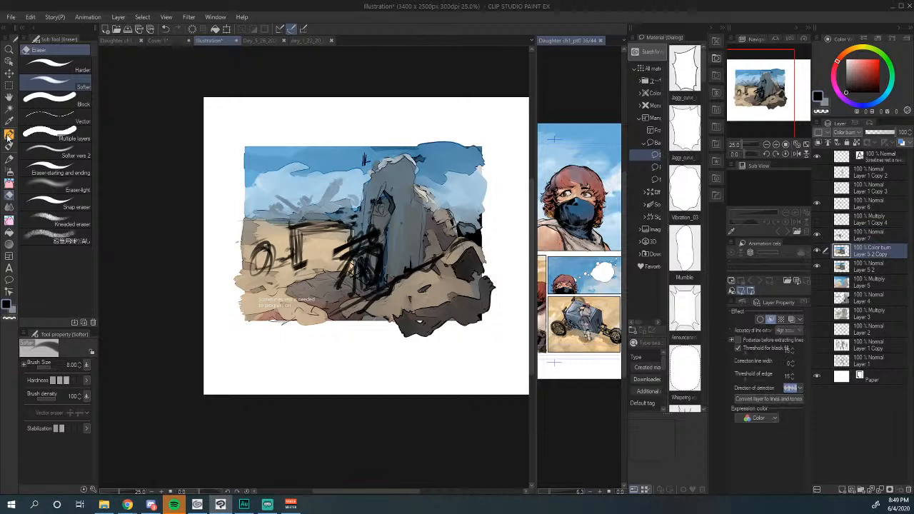
left_click(10, 172)
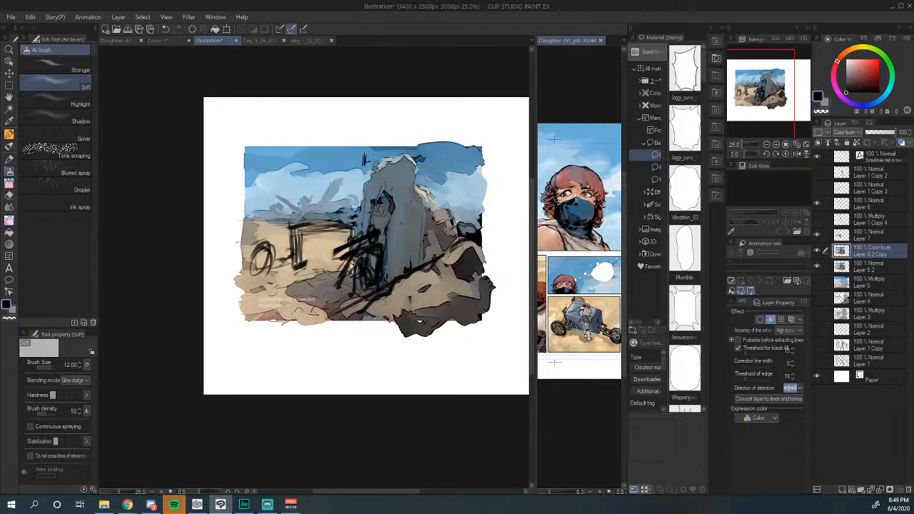
key("alt")
left_click(867, 267)
left_click(412, 180, "alt")
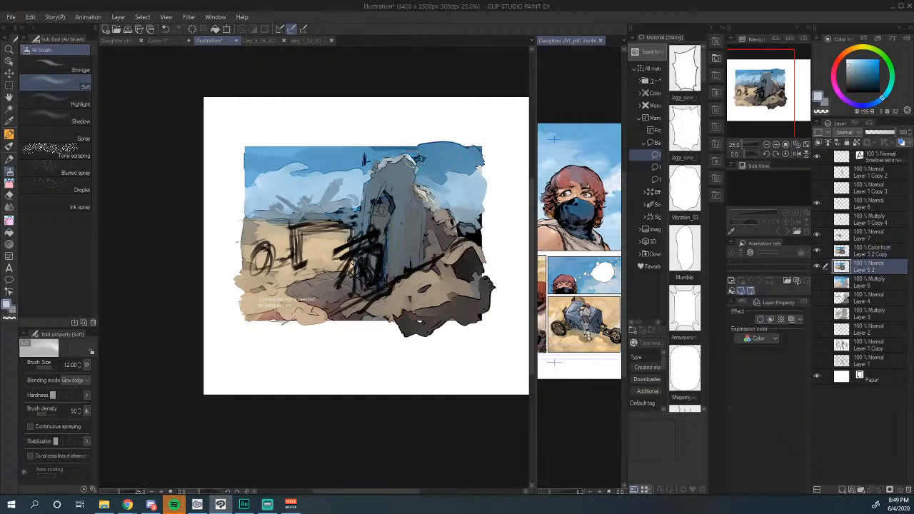
left_click_drag(422, 188, 434, 198)
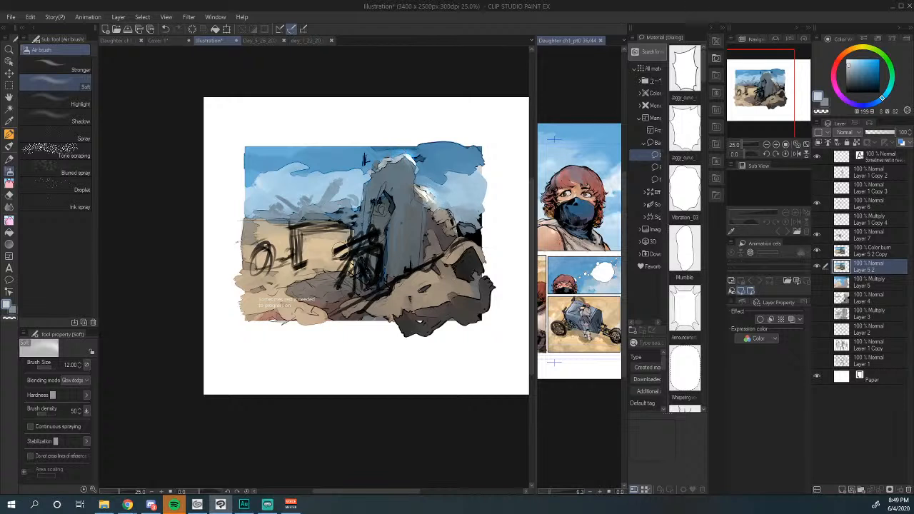
mouse_move(328, 257)
left_mouse_down()
mouse_move(287, 277)
mouse_move(332, 276)
mouse_move(283, 284)
mouse_move(296, 304)
left_mouse_up()
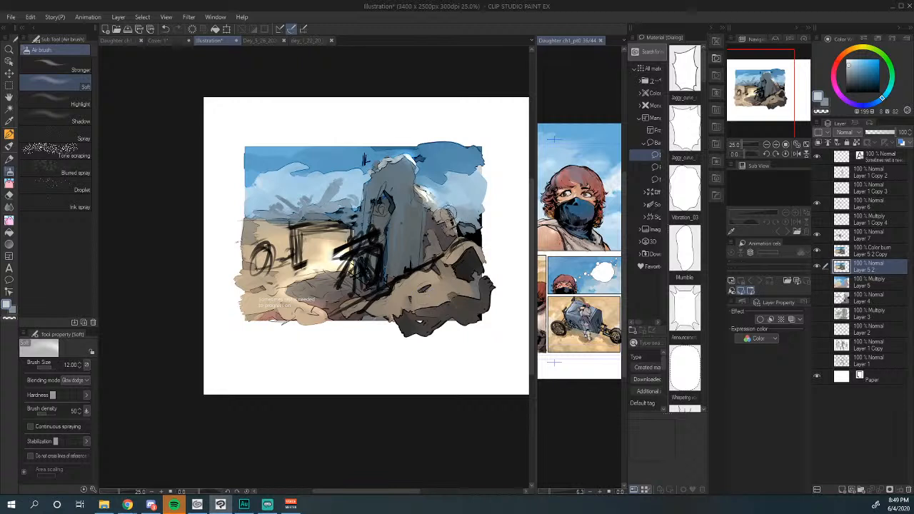
Step: Try extending the soft glow along the slab's rubble, the horizon and the surrounding sand
mouse_move(449, 212)
left_mouse_down()
mouse_move(478, 240)
mouse_move(471, 234)
mouse_move(463, 250)
mouse_move(475, 238)
mouse_move(424, 190)
mouse_move(268, 300)
mouse_move(304, 317)
left_mouse_up()
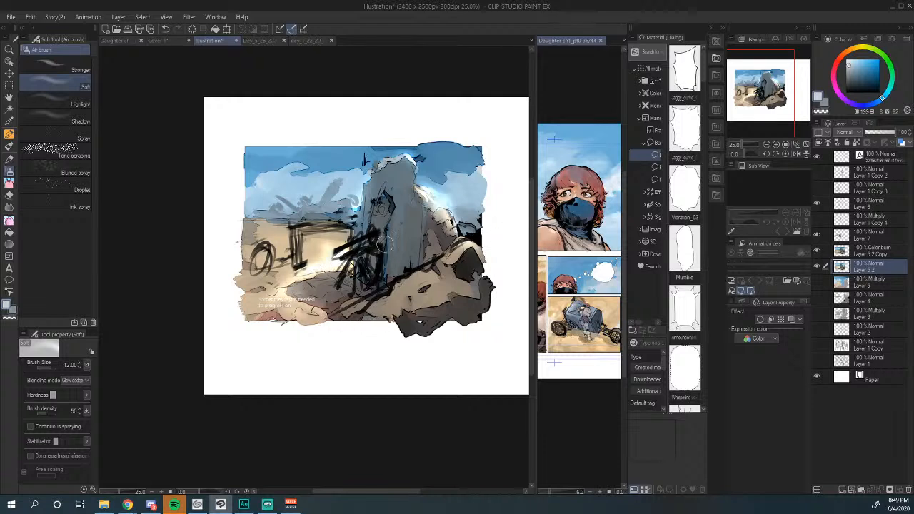
mouse_move(315, 248)
left_mouse_down()
mouse_move(328, 229)
mouse_move(222, 227)
mouse_move(355, 244)
mouse_move(243, 238)
mouse_move(386, 240)
left_mouse_up()
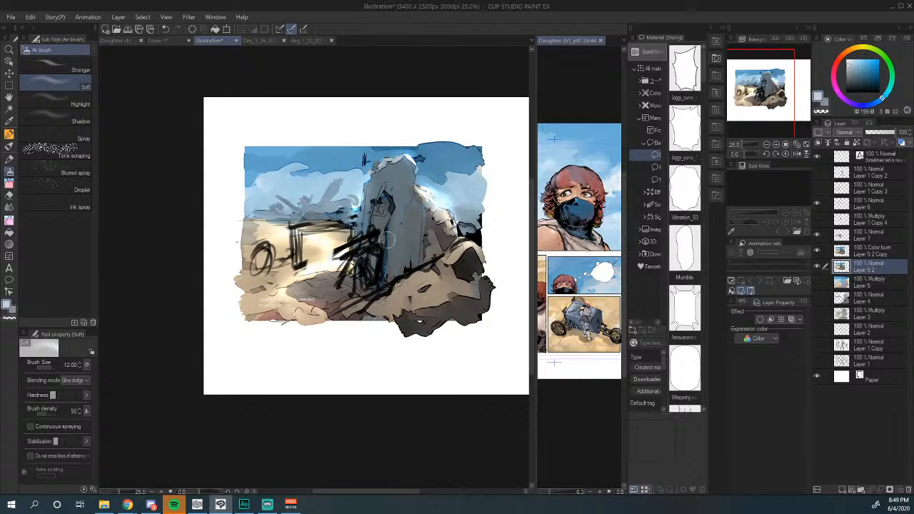
key("ctrl+z")
key("ctrl+z")
key("ctrl+z")
key("ctrl+z")
key("ctrl+z")
key("ctrl+z")
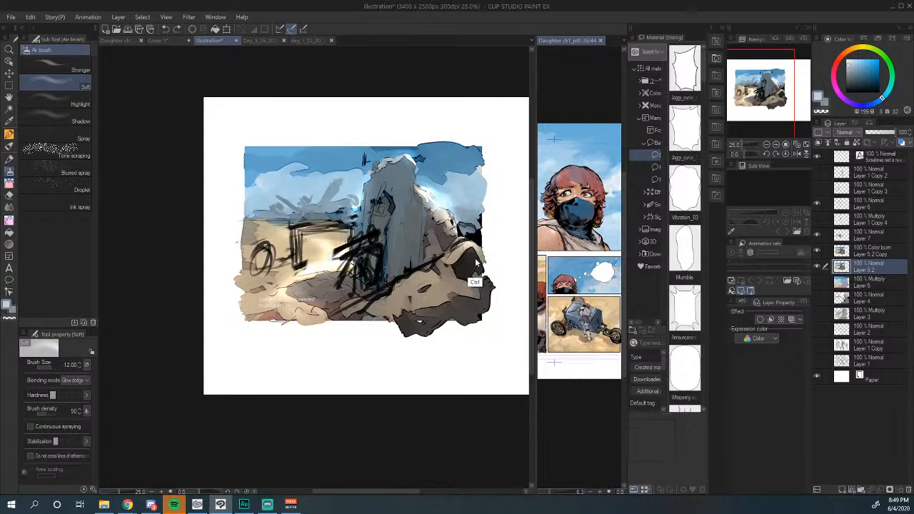
key("ctrl+z")
key("ctrl+z")
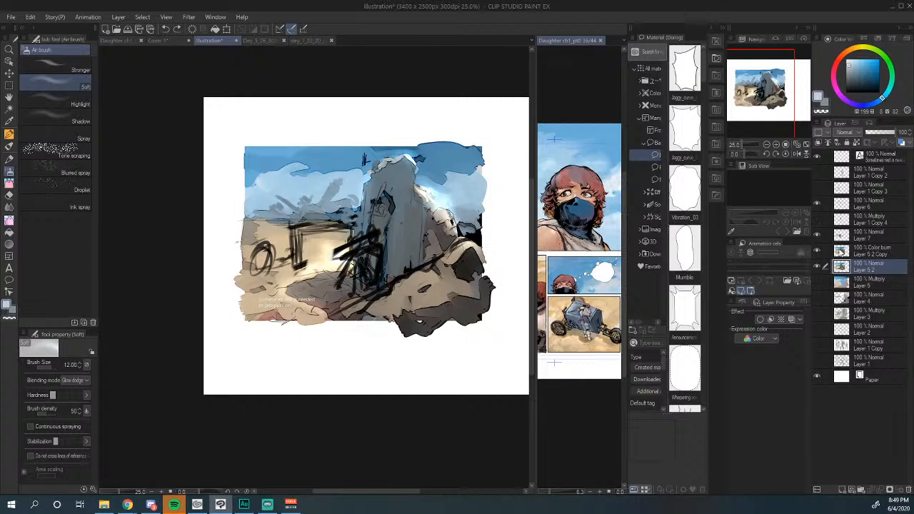
Step: Choose the Oil paint flat brush, and hide Layer 6 and the color burn line layer to expose the painting underneath
left_click(9, 145)
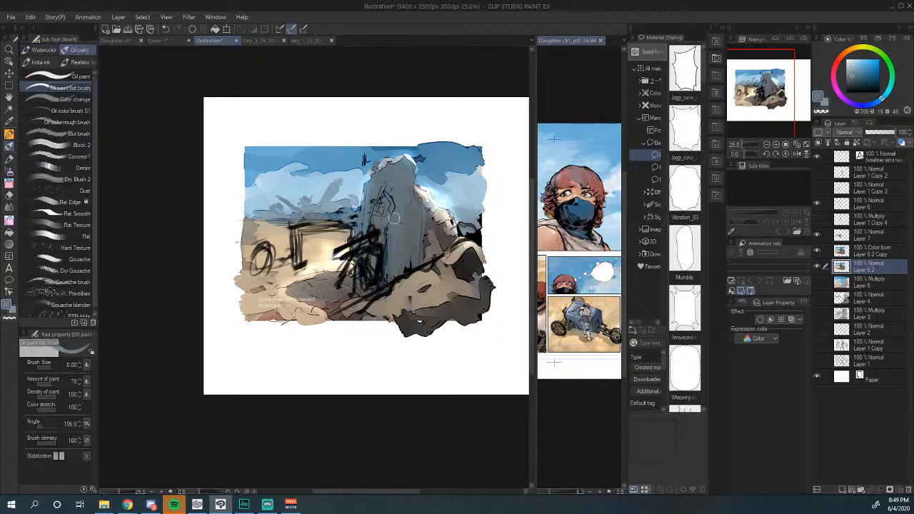
left_click(819, 239)
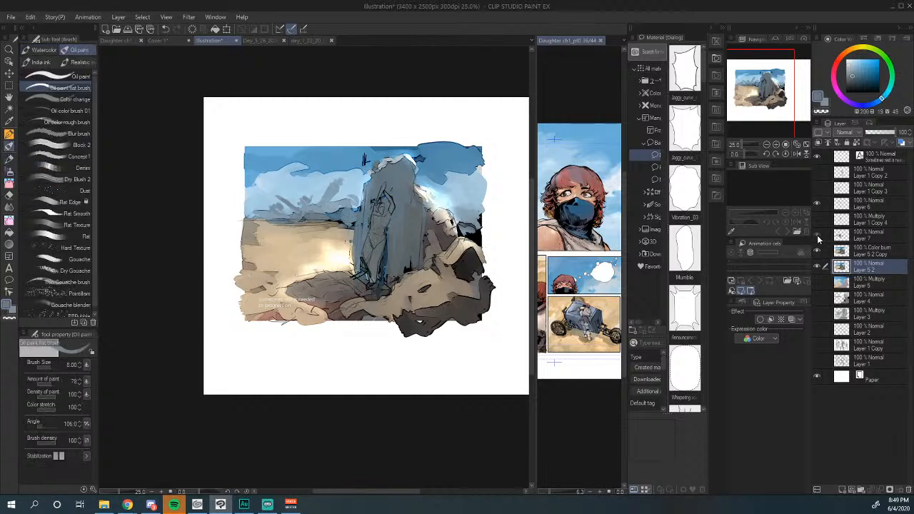
left_click(819, 239)
left_click(819, 254)
left_click(819, 252)
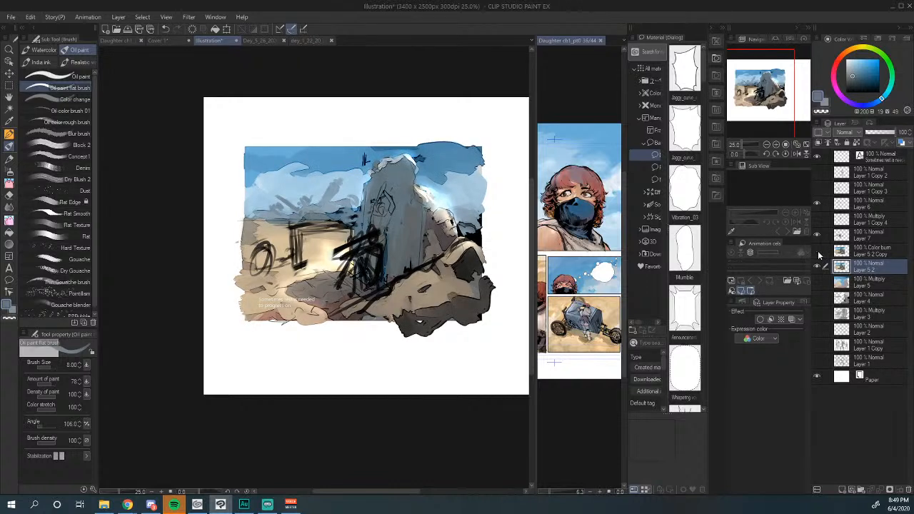
left_click(819, 252)
left_click(820, 204)
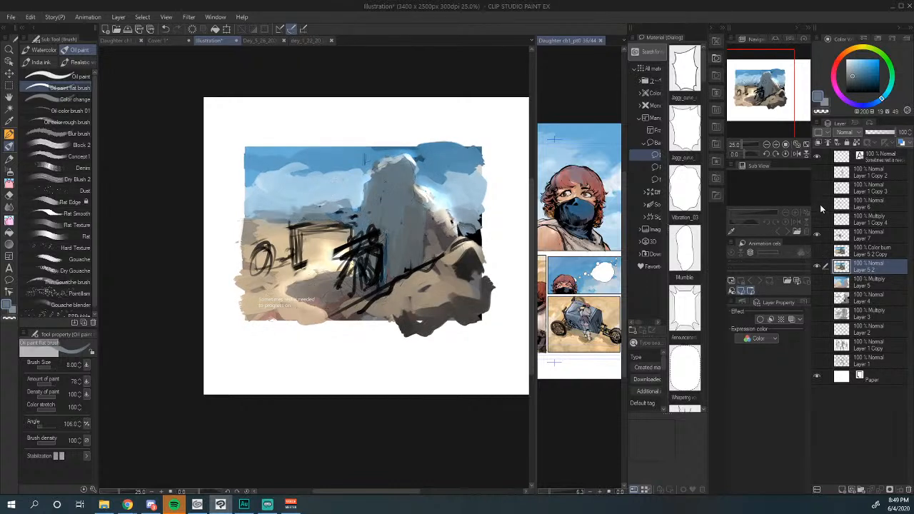
Step: Compare the painting with and without the extracted lines, leaving the color burn layer Layer 5 2 Copy selected and hidden
left_click(823, 254)
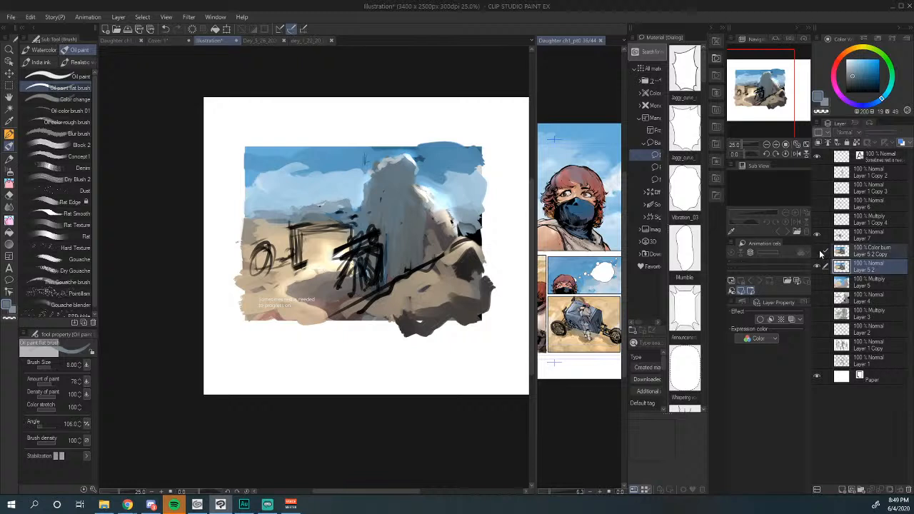
left_click(819, 252)
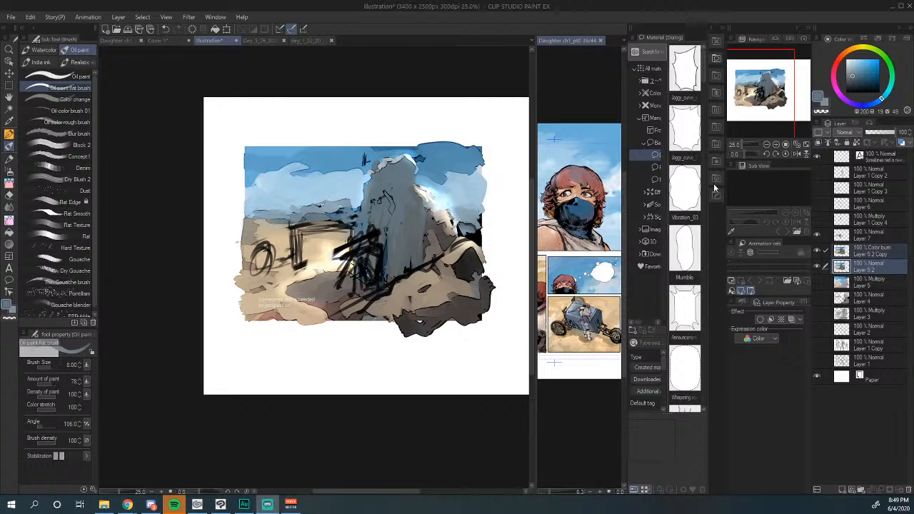
left_click(858, 253)
left_click(818, 251)
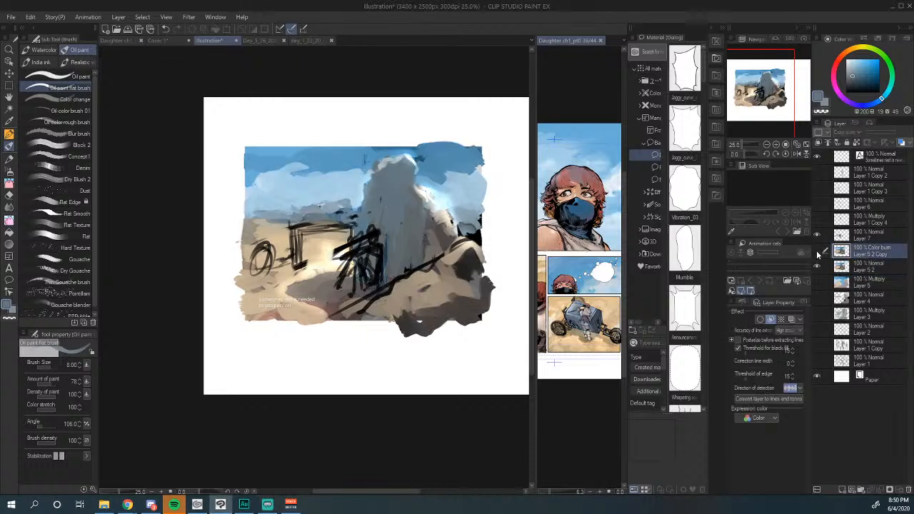
Step: Select Layer 5 2, toggle the Layer 7 sketch to compare the painting without it, and check the comic page for reference
left_click(851, 268)
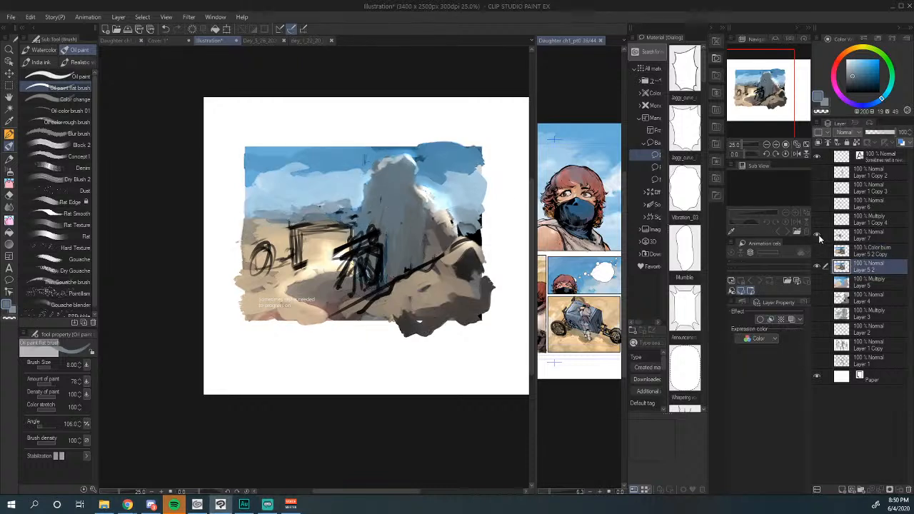
left_click(818, 235)
left_click(819, 238)
left_click(623, 178)
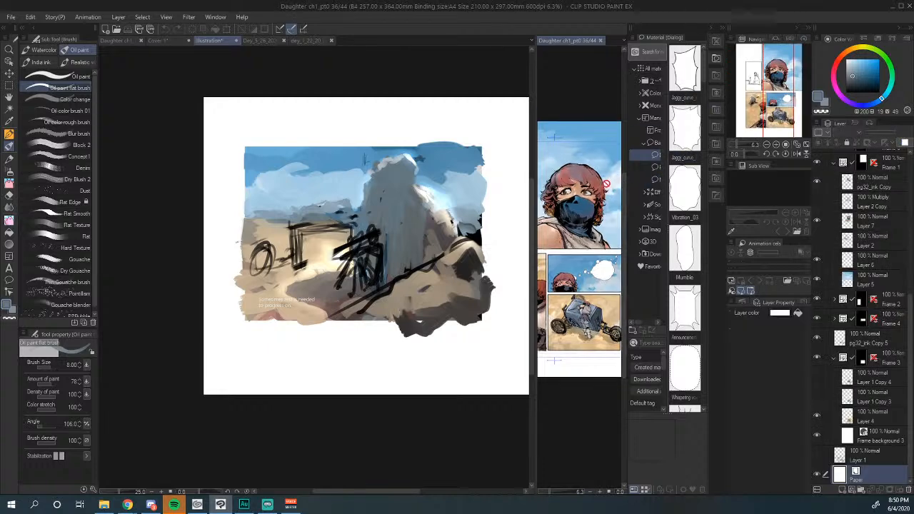
left_click(533, 214)
left_click_drag(533, 213, 530, 216)
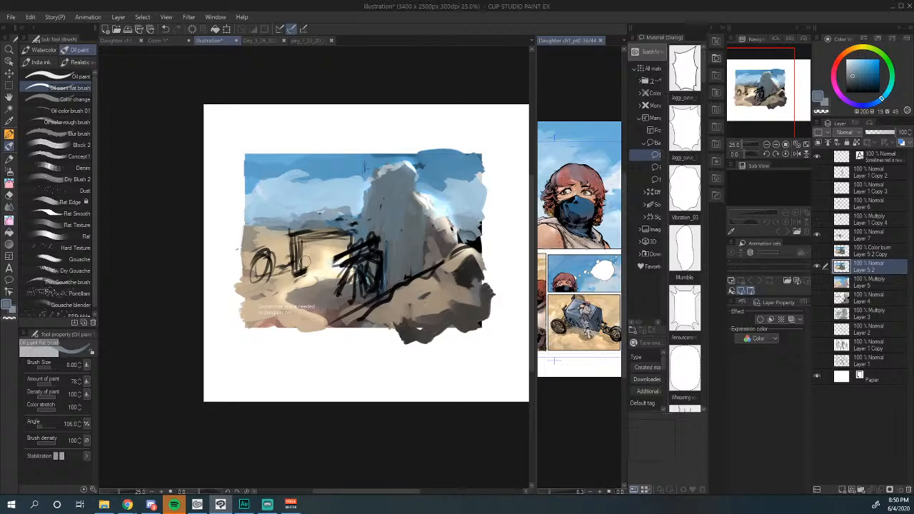
Step: Mirror the canvas view repeatedly to examine the desert painting's composition in both orientations
mouse_move(414, 307)
left_mouse_down()
mouse_move(409, 288)
mouse_move(427, 300)
left_mouse_up()
key("h")
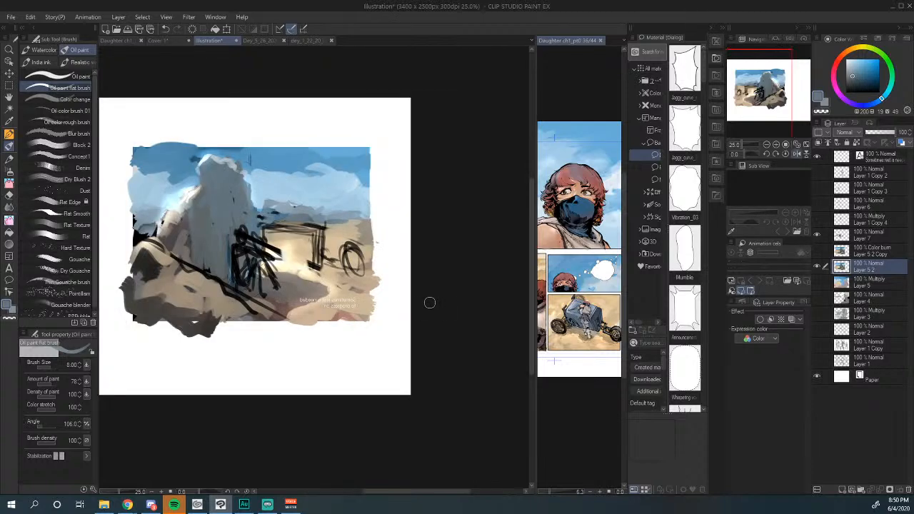
left_click_drag(325, 341, 396, 337)
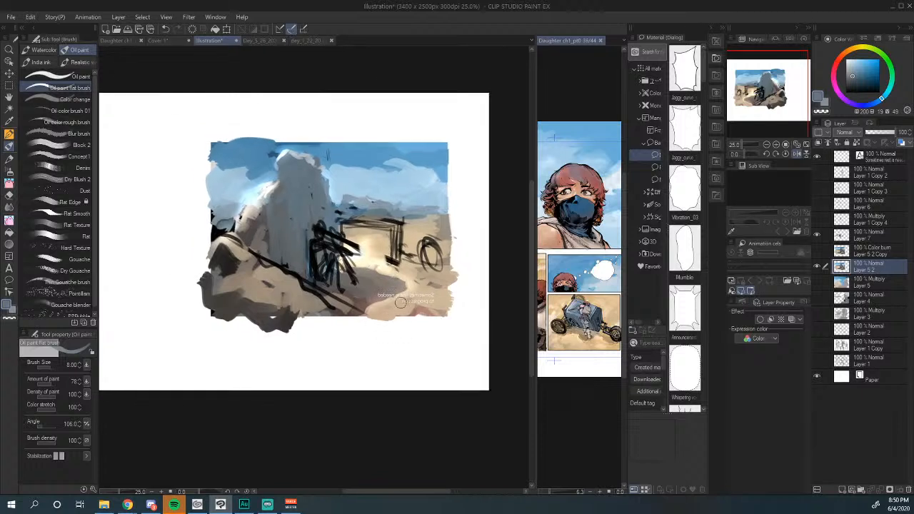
left_click_drag(771, 103, 763, 104)
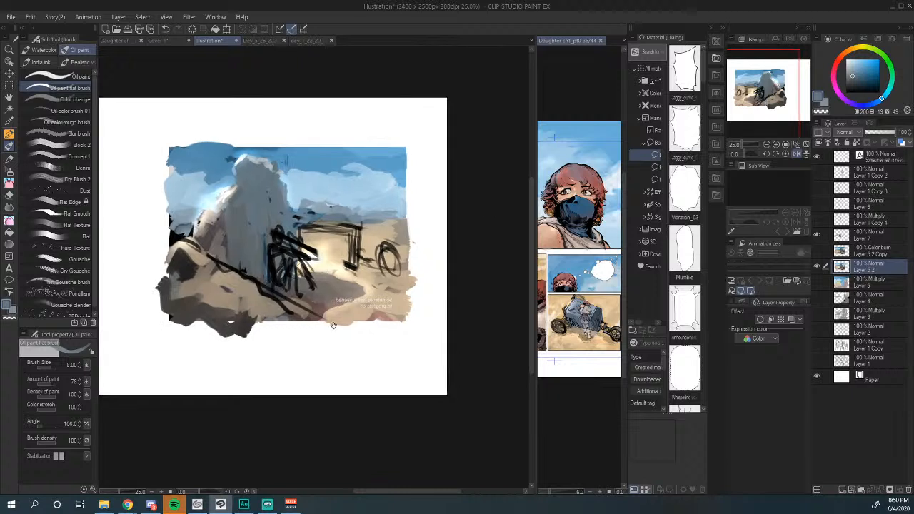
left_click_drag(306, 341, 315, 356)
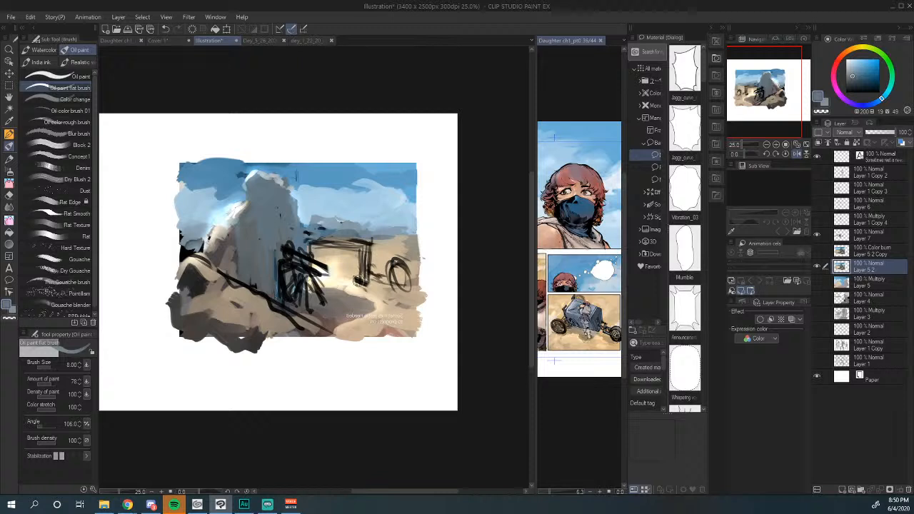
left_click_drag(367, 319, 381, 310)
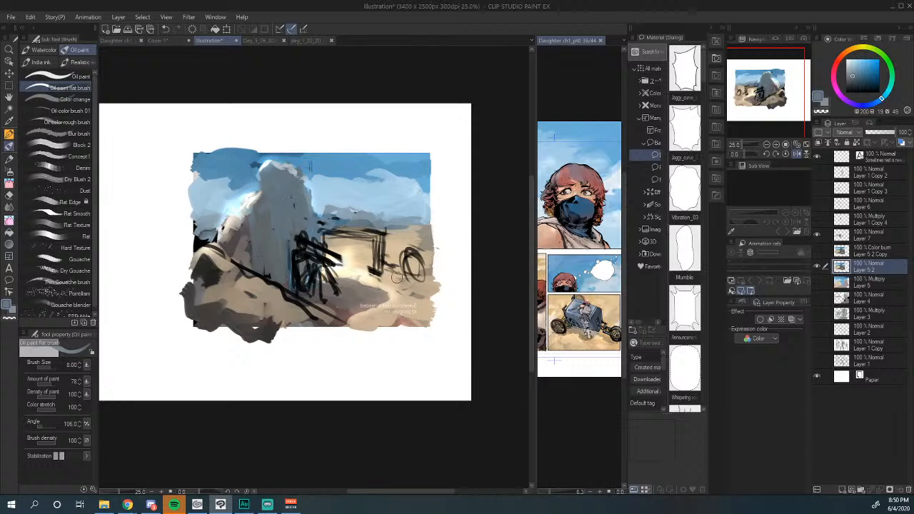
left_click_drag(327, 261, 337, 270)
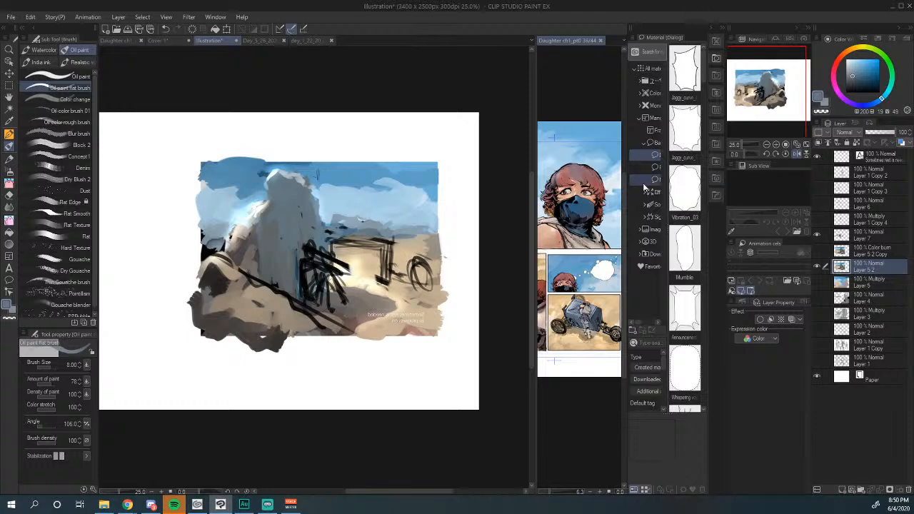
left_click_drag(377, 325, 309, 302)
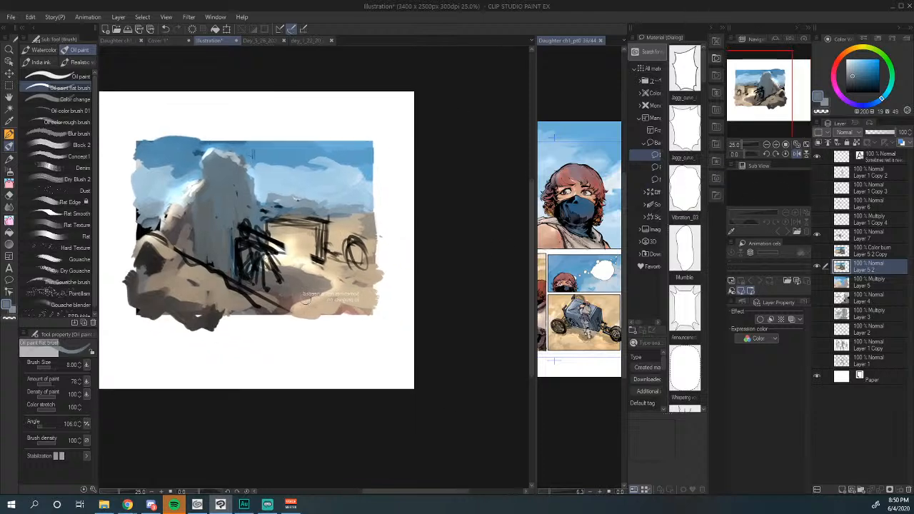
key("h")
key("h")
key("h")
key("h")
key("h")
key("h")
Step: Hide Layer 5 2 and Layer 7, and show Layer 1 Copy to examine its figure studies up close
left_click(818, 268)
left_click(818, 235)
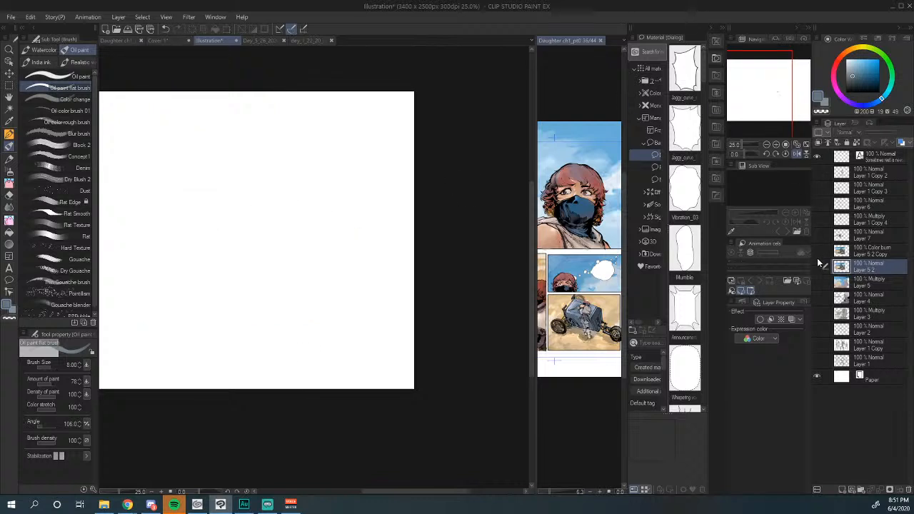
left_click(818, 346)
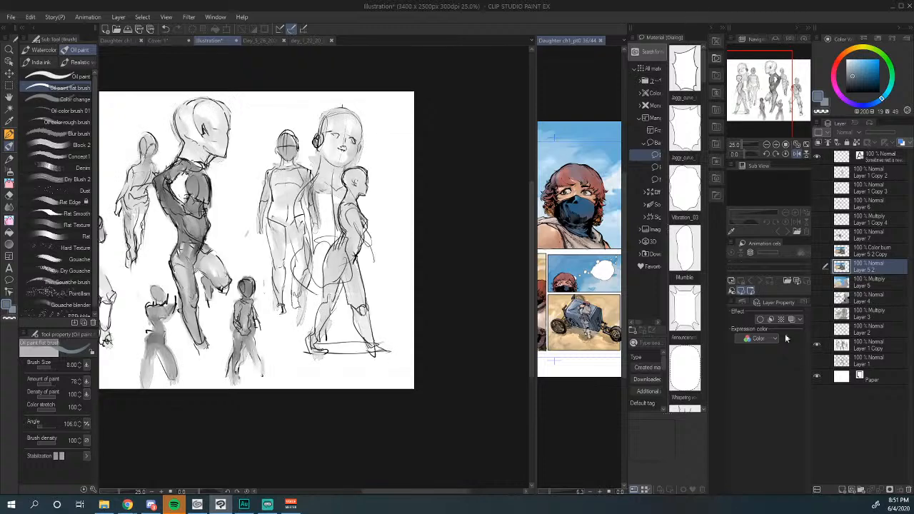
mouse_move(230, 248)
left_mouse_down()
mouse_move(319, 247)
mouse_move(337, 258)
left_mouse_up()
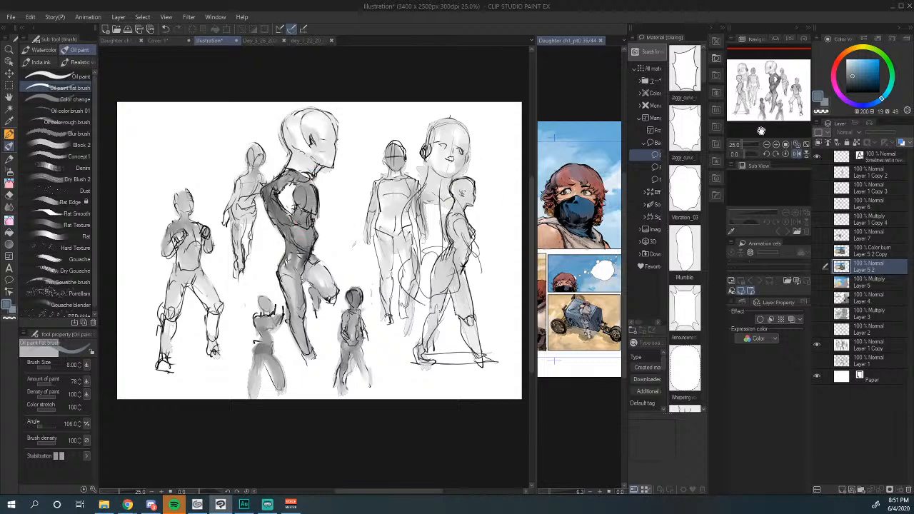
left_click(776, 145)
left_click_drag(396, 226, 465, 230)
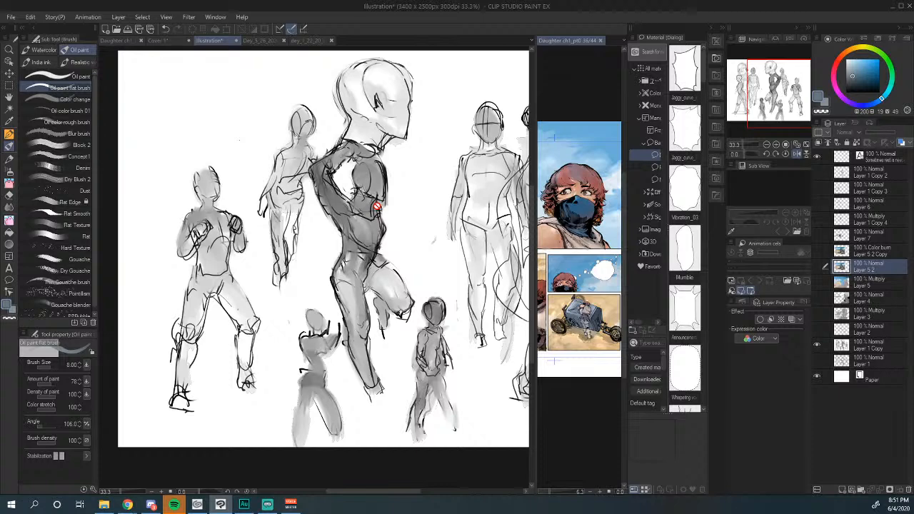
left_click_drag(390, 236, 359, 258)
left_click_drag(408, 221, 326, 228)
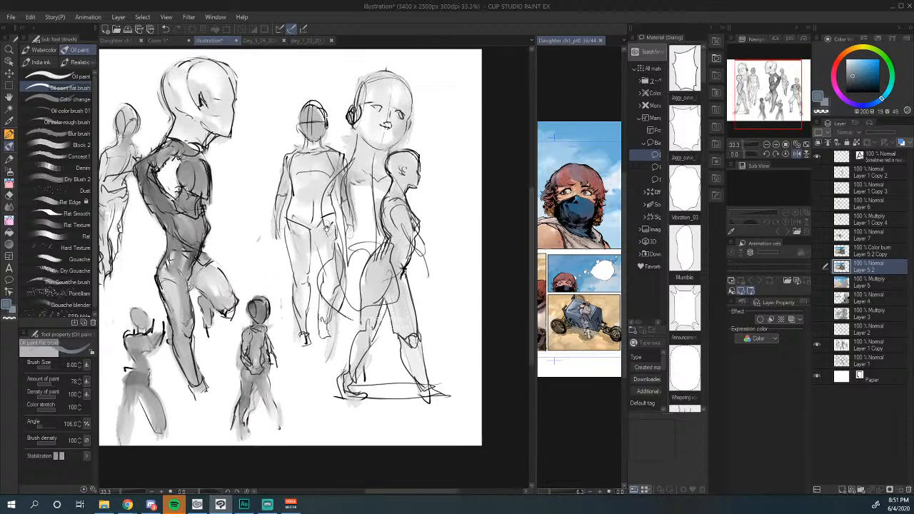
left_click_drag(406, 338, 422, 332)
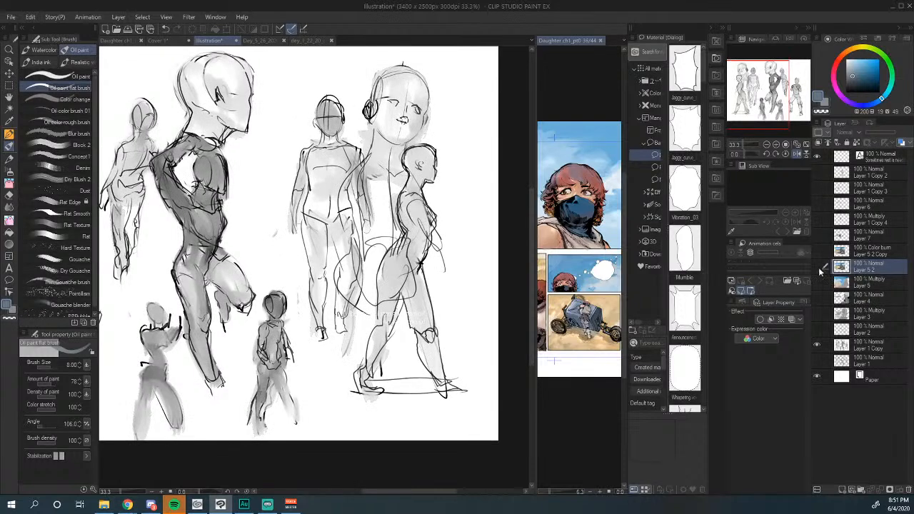
Step: Hide Layer 1 Copy, check the other sketch layers one at a time, and leave only the standing figure on Layer 1 Copy 2 visible
left_click(817, 239)
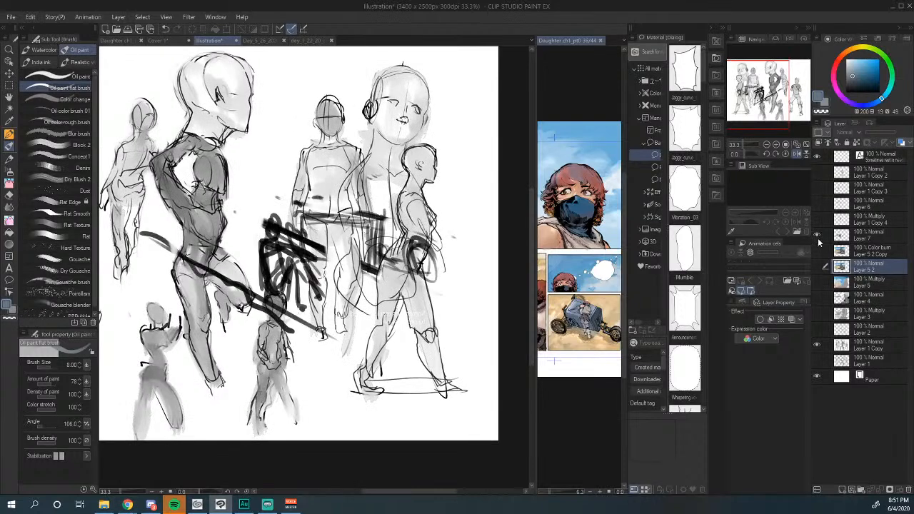
left_click(818, 238)
left_click(818, 344)
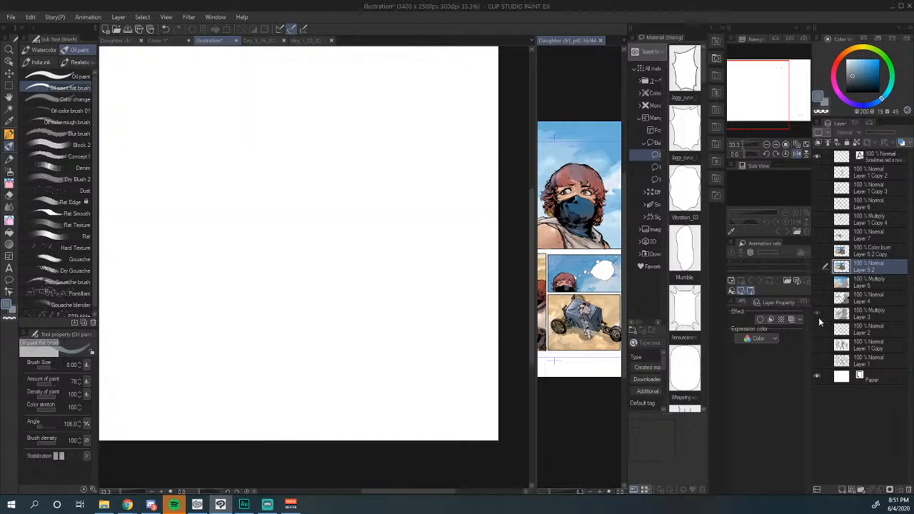
left_click(818, 315)
left_click(818, 314)
left_click(817, 302)
left_click(817, 302)
left_click(819, 221)
left_click(819, 221)
left_click(818, 172)
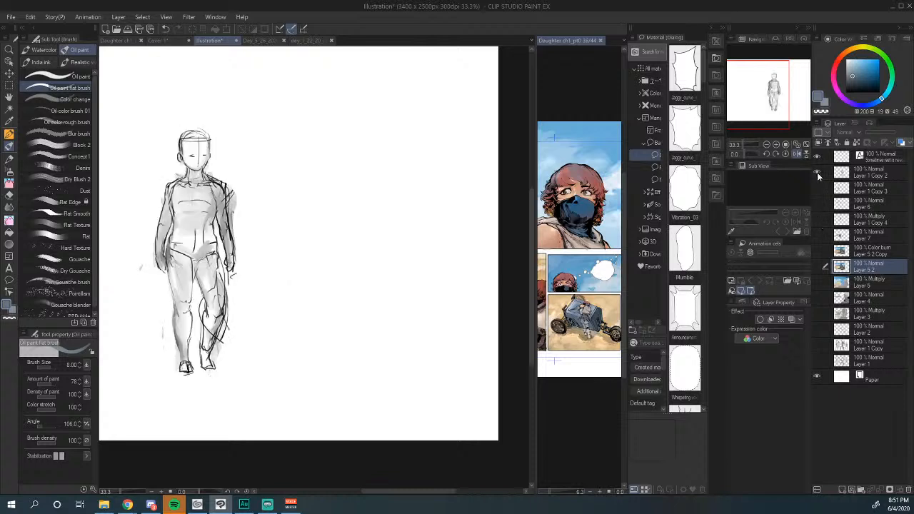
Step: On Layer 1 Copy 2, blend the loose lines along the standing figure's rear leg with the Soothing watercolor brush
left_click_drag(260, 232, 359, 262)
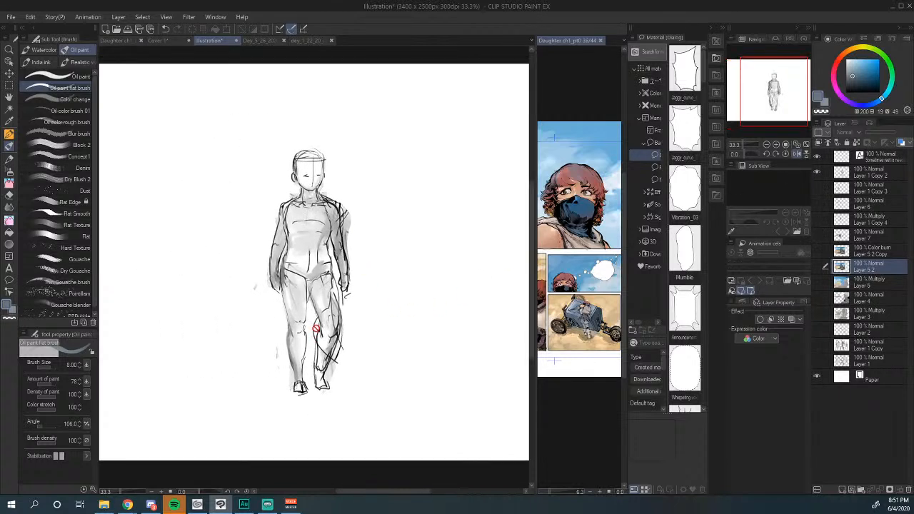
left_click(767, 145)
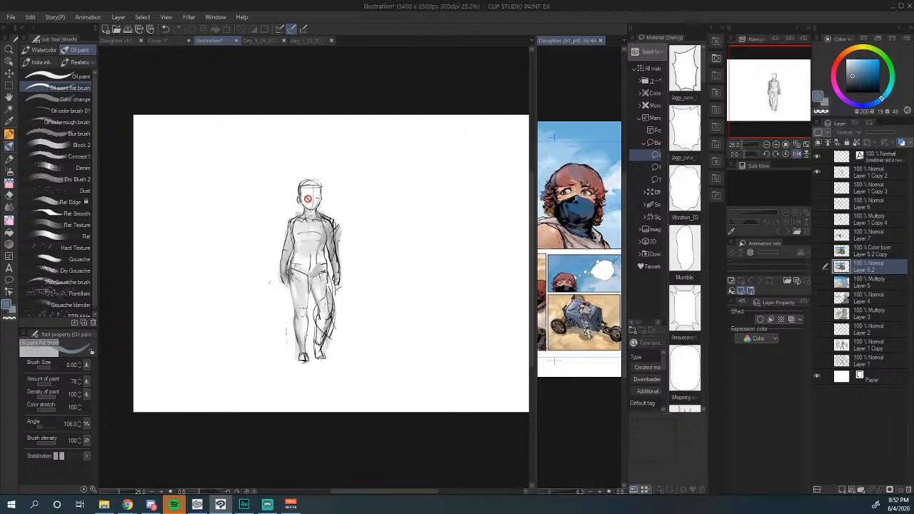
left_click(9, 207)
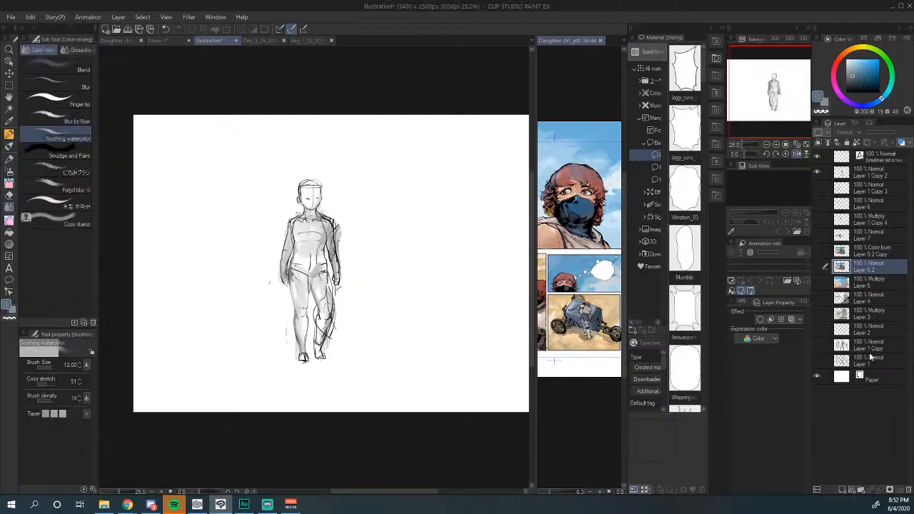
left_click(871, 174)
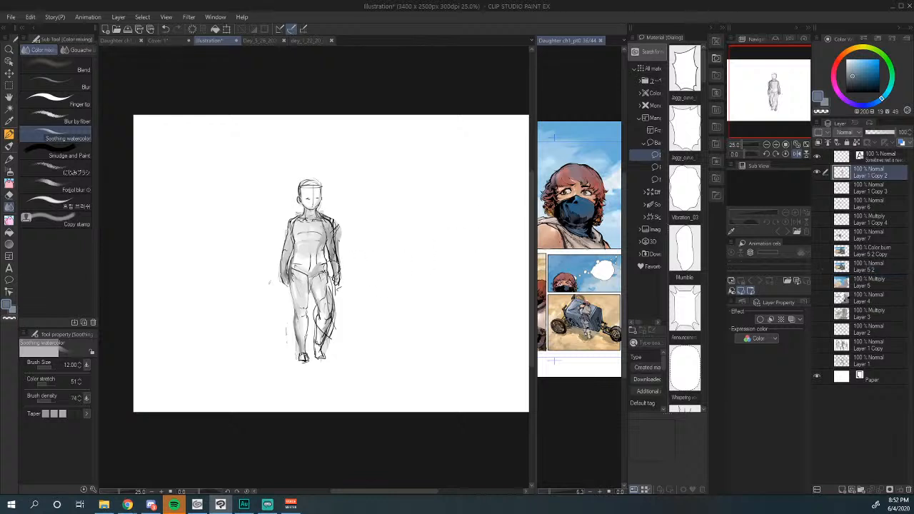
mouse_move(332, 270)
left_mouse_down()
mouse_move(329, 279)
mouse_move(320, 266)
mouse_move(336, 336)
mouse_move(322, 312)
mouse_move(325, 351)
left_mouse_up()
key("alt+Tab")
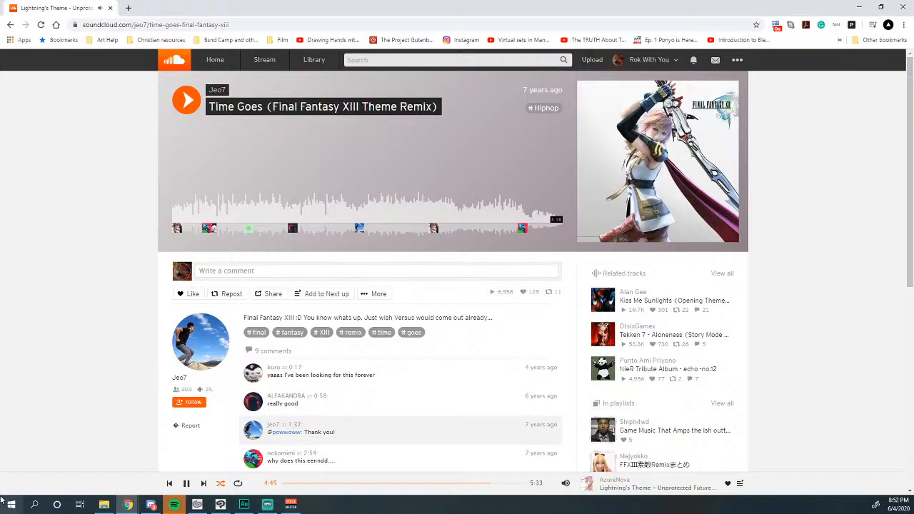
left_click(224, 507)
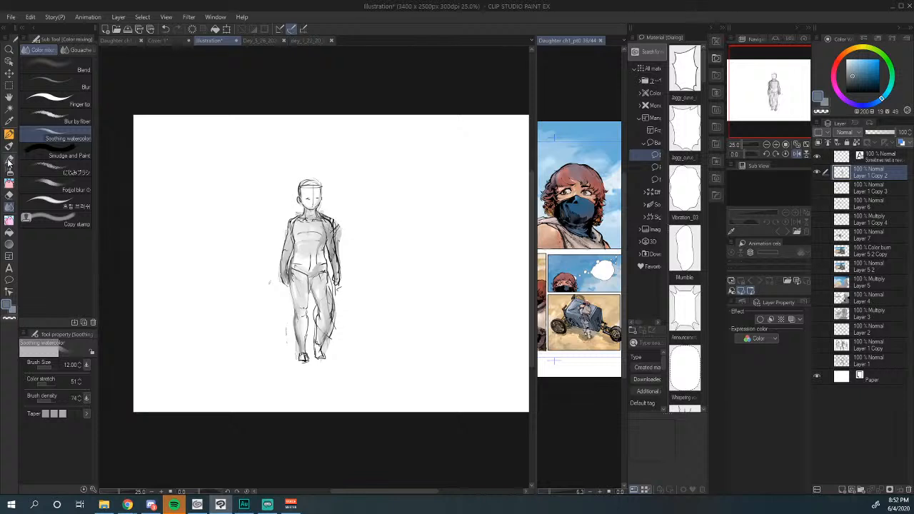
Step: Erase the stray lines outside the figure's shoulder, arm and rear leg with the Softer eraser
left_click(8, 194)
left_click_drag(336, 221, 340, 252)
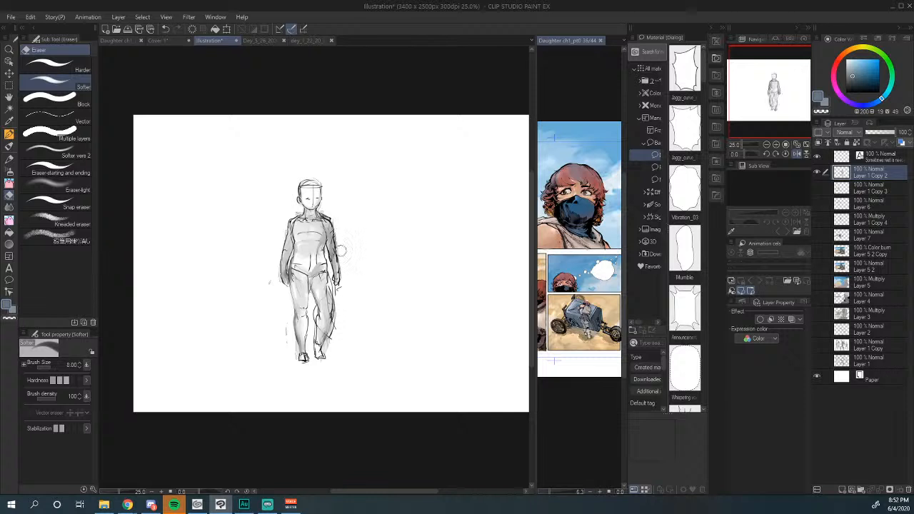
left_click_drag(334, 217, 325, 211)
left_click_drag(370, 256, 377, 193)
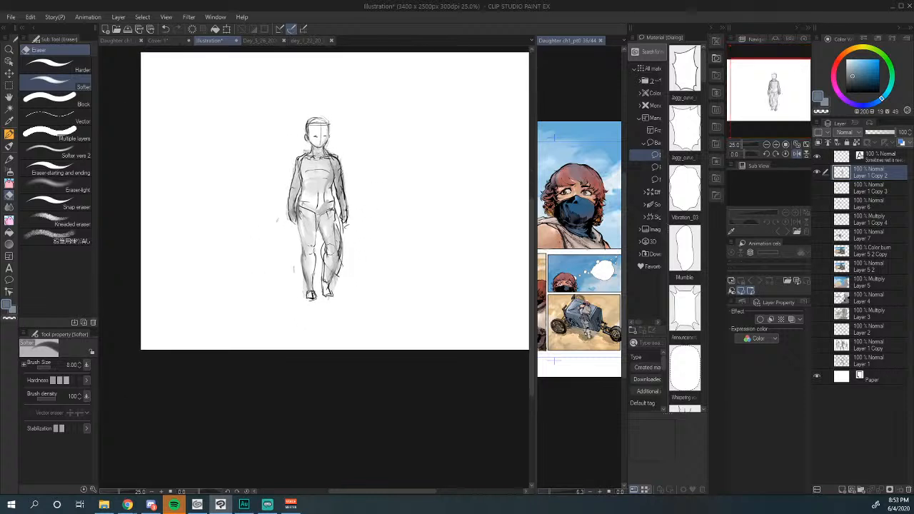
left_click_drag(321, 249, 336, 286)
mouse_move(364, 245)
left_mouse_down()
mouse_move(351, 268)
mouse_move(327, 274)
left_mouse_up()
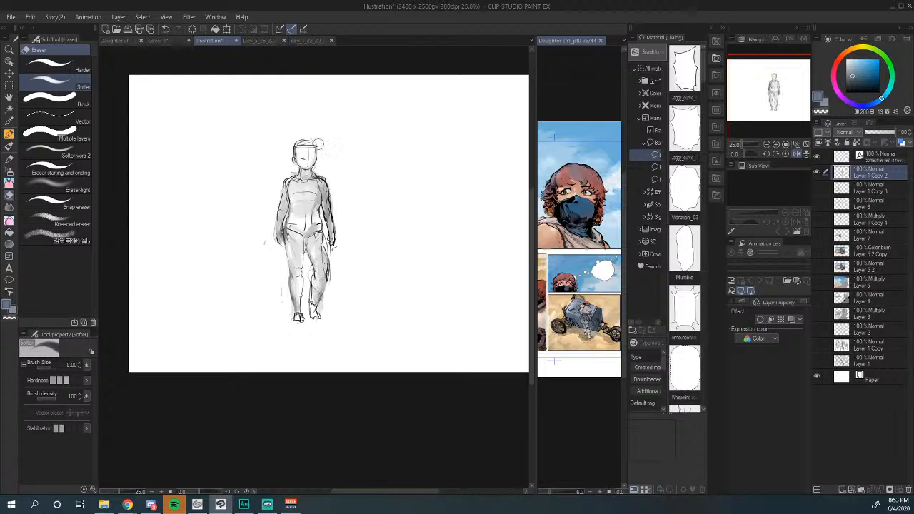
Step: Erase the facial features and guide lines inside the figure's head, and clean up the lines near the shoulder
mouse_move(304, 152)
left_mouse_down()
mouse_move(312, 195)
mouse_move(304, 160)
left_mouse_up()
left_click_drag(322, 192, 327, 197)
scroll(332, 207, "down", 1)
mouse_move(329, 214)
left_mouse_down()
mouse_move(336, 233)
mouse_move(343, 226)
left_mouse_up()
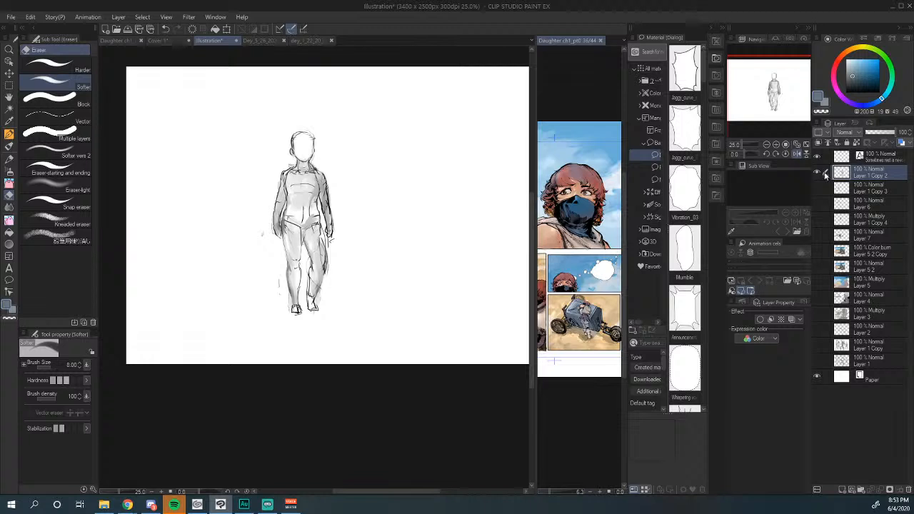
Step: Scale the standing figure down to 76% with its proportions kept, and position it near the middle of the canvas
key("ctrl+t")
left_click_drag(333, 107, 314, 171)
left_click_drag(292, 211, 309, 178)
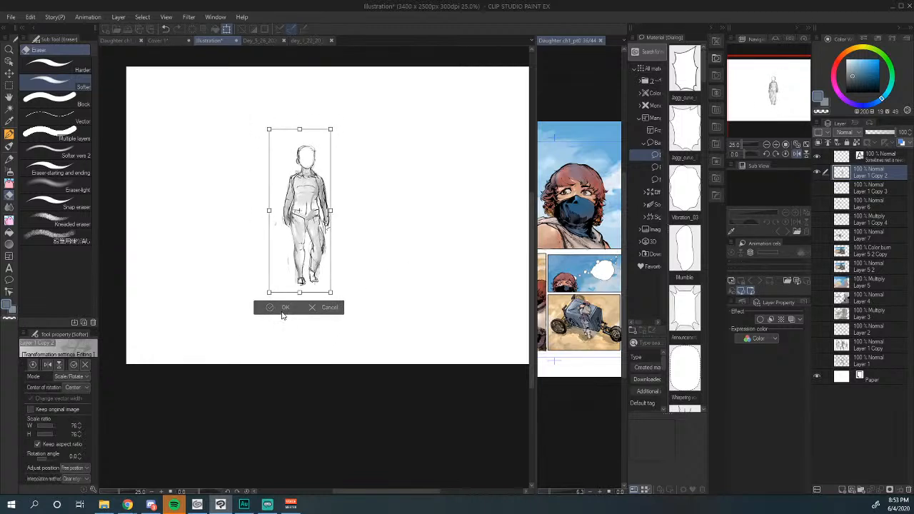
left_click(283, 308)
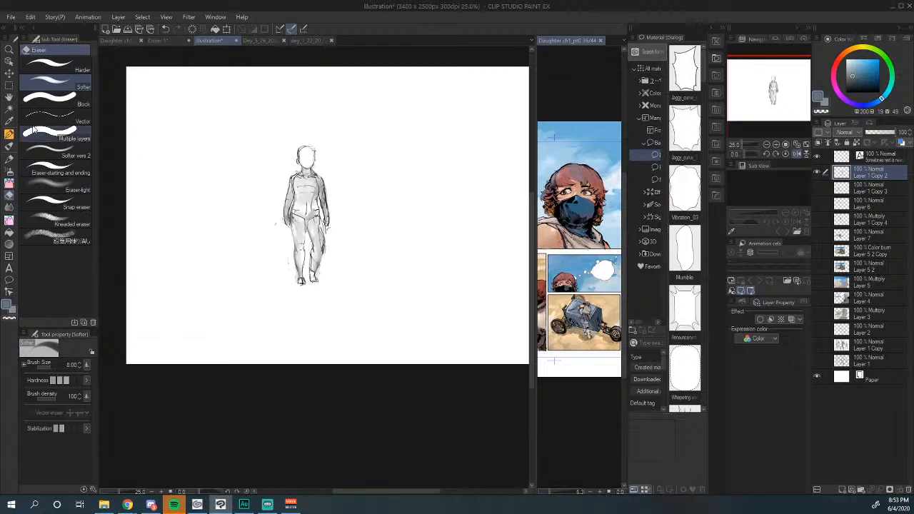
Step: Add a layer above the figure and sketch rough ground contours beneath and beyond its feet with the Darker pencil in a darker blue-gray
left_click(10, 161)
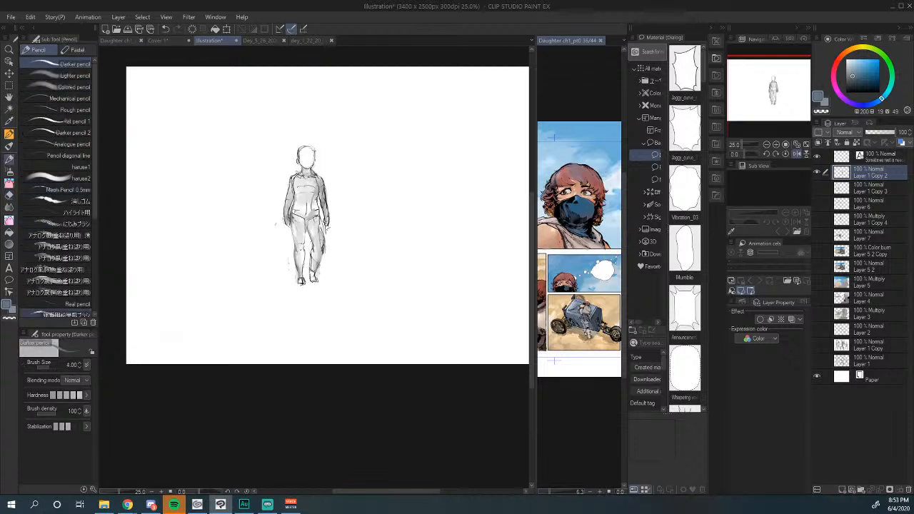
left_click(843, 491)
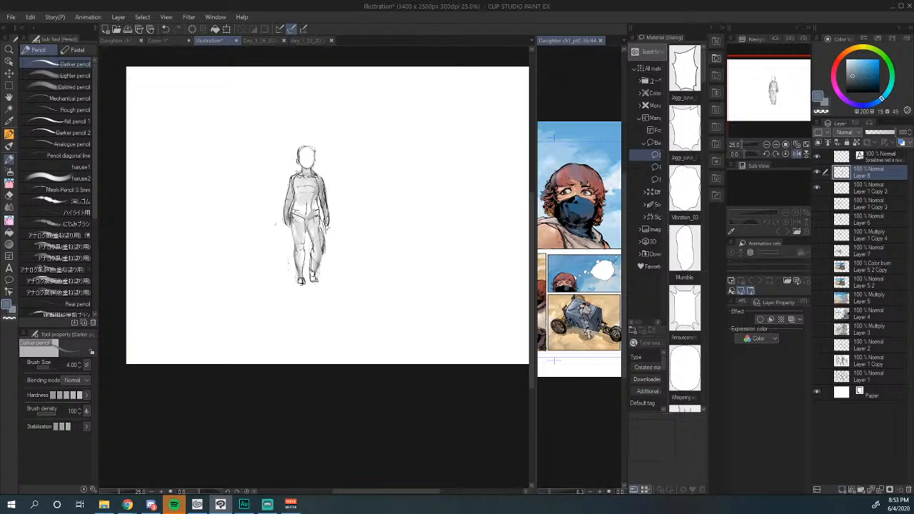
left_click_drag(331, 274, 287, 274)
key("ctrl+z")
left_click(846, 80)
mouse_move(278, 277)
left_mouse_down()
mouse_move(346, 277)
mouse_move(263, 282)
mouse_move(298, 290)
left_mouse_up()
mouse_move(296, 290)
left_mouse_down()
mouse_move(348, 276)
mouse_move(392, 284)
mouse_move(281, 294)
mouse_move(345, 303)
mouse_move(385, 280)
mouse_move(428, 278)
left_mouse_up()
mouse_move(388, 283)
left_mouse_down()
mouse_move(351, 298)
mouse_move(385, 305)
mouse_move(416, 279)
mouse_move(459, 279)
mouse_move(412, 290)
mouse_move(426, 301)
mouse_move(378, 311)
mouse_move(388, 286)
mouse_move(450, 273)
mouse_move(496, 280)
mouse_move(366, 313)
left_mouse_up()
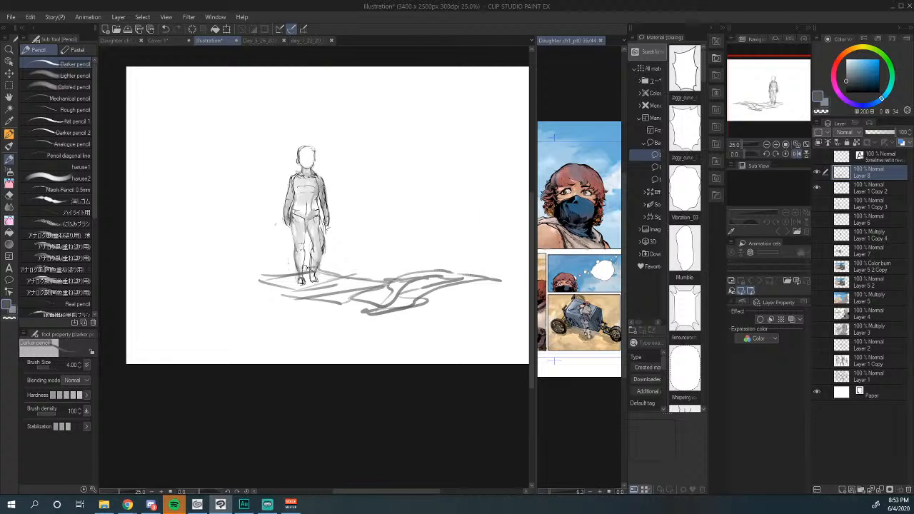
left_click_drag(308, 267, 212, 263)
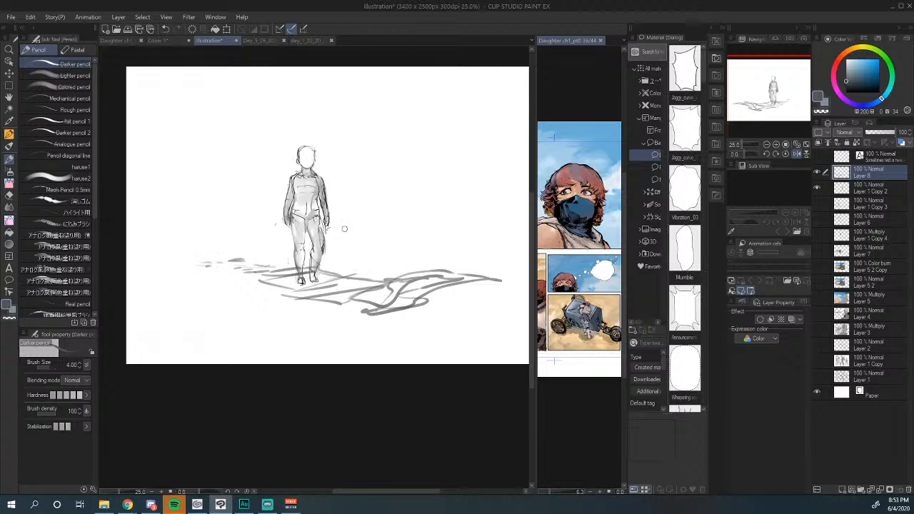
Step: Sketch vertical strokes dropping from the ground's front edge and outer end to form a cliff face beneath the figure
mouse_move(270, 263)
left_mouse_down()
mouse_move(180, 269)
mouse_move(243, 270)
mouse_move(203, 308)
left_mouse_up()
left_click_drag(215, 277, 218, 335)
left_click_drag(237, 282, 235, 319)
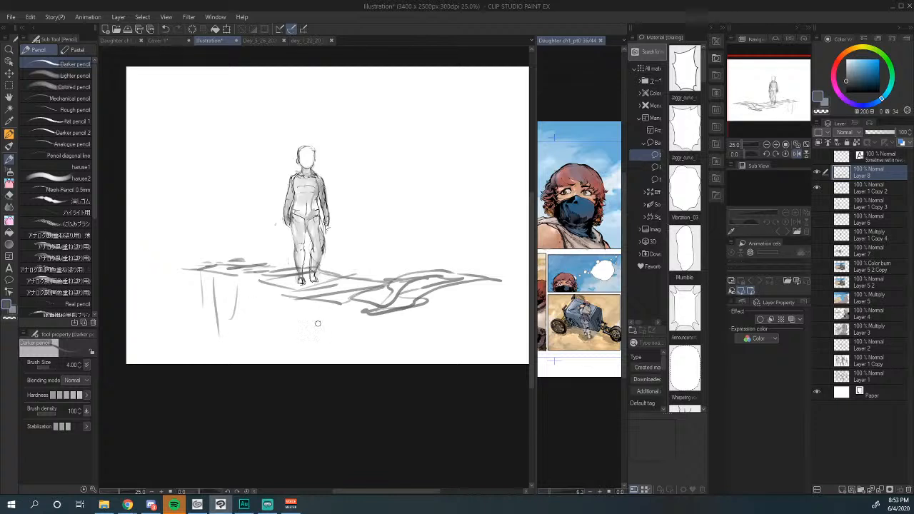
left_click_drag(271, 288, 272, 345)
left_click_drag(283, 304, 293, 370)
left_click_drag(328, 299, 342, 363)
left_click_drag(353, 298, 364, 363)
mouse_move(379, 306)
left_mouse_down()
mouse_move(379, 365)
mouse_move(397, 364)
mouse_move(393, 321)
mouse_move(515, 283)
mouse_move(427, 320)
mouse_move(445, 365)
left_mouse_up()
left_click_drag(450, 308, 455, 363)
left_click_drag(459, 363, 463, 322)
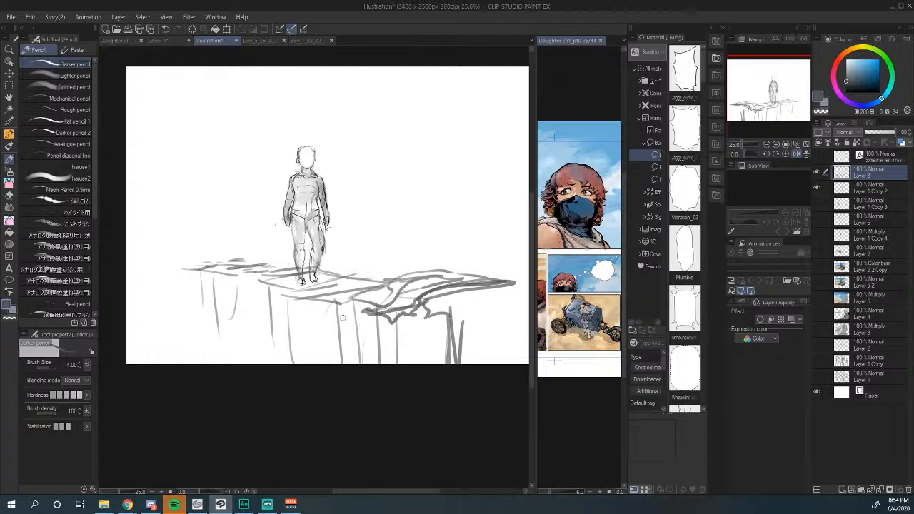
left_click_drag(342, 307, 353, 361)
left_click_drag(375, 241, 379, 254)
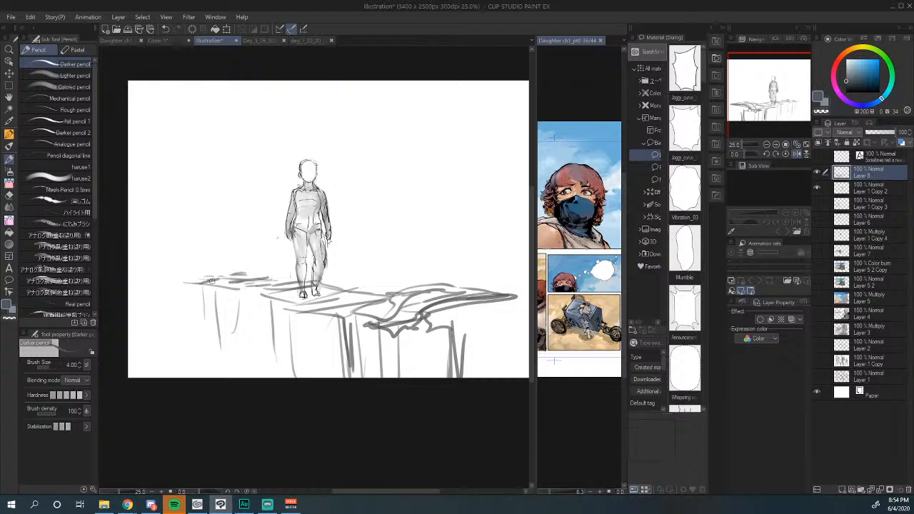
left_click_drag(190, 283, 200, 368)
Step: Extend the ledge's back edge and sketch a tall rock wall rising from its far end, with light upright lines behind the figure
left_click_drag(244, 271, 499, 284)
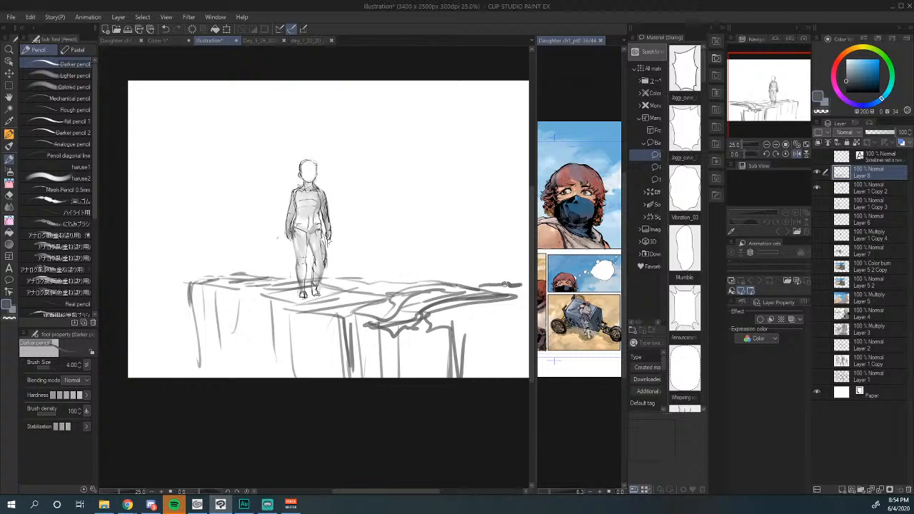
mouse_move(411, 299)
left_mouse_down()
mouse_move(466, 249)
mouse_move(456, 185)
mouse_move(465, 142)
mouse_move(503, 136)
mouse_move(467, 135)
mouse_move(503, 121)
mouse_move(490, 116)
mouse_move(500, 120)
mouse_move(506, 125)
mouse_move(475, 153)
mouse_move(472, 135)
mouse_move(456, 205)
mouse_move(406, 312)
mouse_move(462, 173)
mouse_move(464, 295)
mouse_move(476, 210)
mouse_move(416, 297)
left_mouse_up()
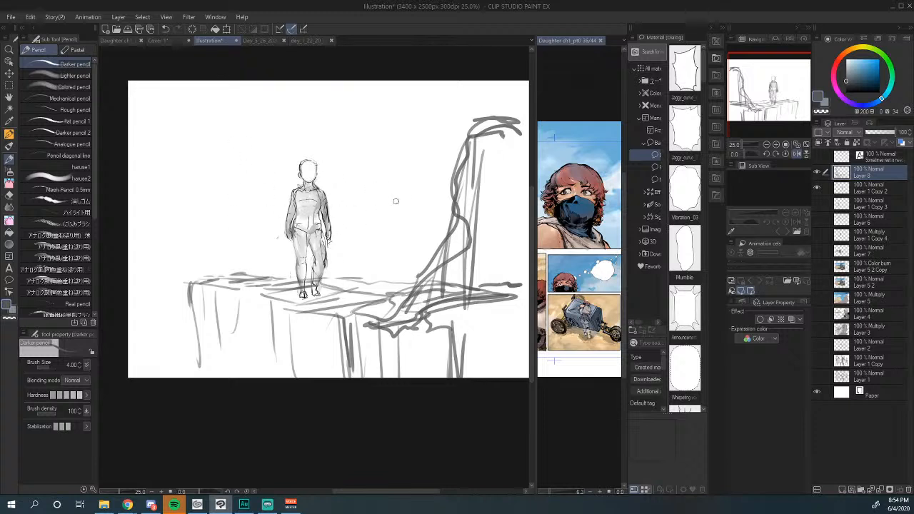
mouse_move(352, 153)
left_mouse_down()
mouse_move(348, 254)
mouse_move(361, 253)
left_mouse_up()
Step: Mirror the canvas view and sketch a large sloping rock formation in the foreground over the rock wall, running to the canvas edges
key("h")
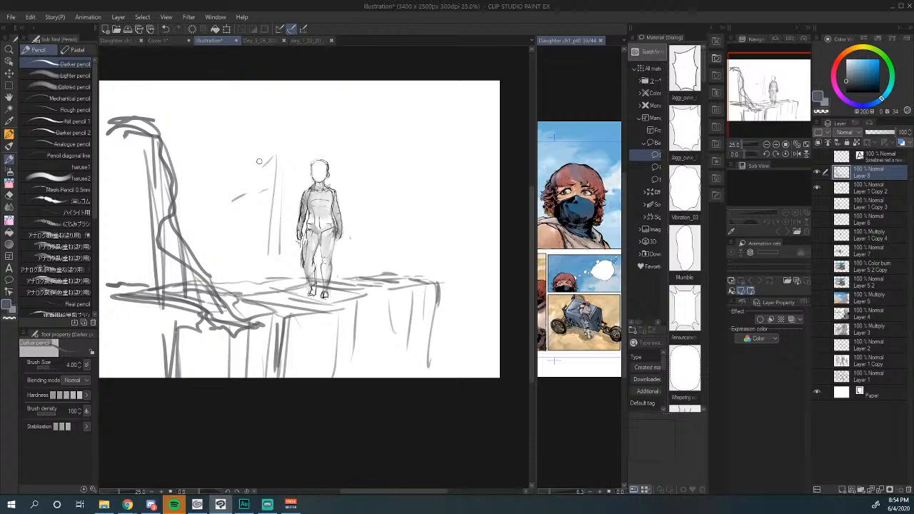
left_click_drag(124, 86, 131, 93)
left_click_drag(150, 99, 159, 146)
left_click_drag(175, 162, 286, 375)
left_click_drag(165, 105, 217, 378)
left_click_drag(211, 378, 130, 81)
left_click_drag(188, 156, 260, 194)
left_click_drag(254, 120, 262, 134)
left_click_drag(269, 170, 317, 304)
left_click_drag(283, 239, 257, 120)
mouse_move(257, 120)
left_mouse_down()
mouse_move(322, 298)
mouse_move(388, 417)
left_mouse_up()
left_click_drag(295, 362, 262, 373)
left_click_drag(194, 220, 260, 376)
mouse_move(200, 219)
left_mouse_down()
mouse_move(176, 352)
mouse_move(185, 414)
left_mouse_up()
mouse_move(262, 391)
left_mouse_down()
mouse_move(284, 417)
mouse_move(212, 415)
left_mouse_up()
Step: Add rough hatching to the cliff face below the ledge and mark its outer corner
mouse_move(236, 290)
left_mouse_down()
mouse_move(362, 296)
mouse_move(391, 312)
mouse_move(367, 351)
left_mouse_up()
mouse_move(380, 319)
left_mouse_down()
mouse_move(366, 389)
mouse_move(382, 363)
mouse_move(397, 378)
mouse_move(431, 372)
left_mouse_up()
mouse_move(389, 303)
left_mouse_down()
mouse_move(439, 304)
mouse_move(451, 347)
mouse_move(448, 396)
left_mouse_up()
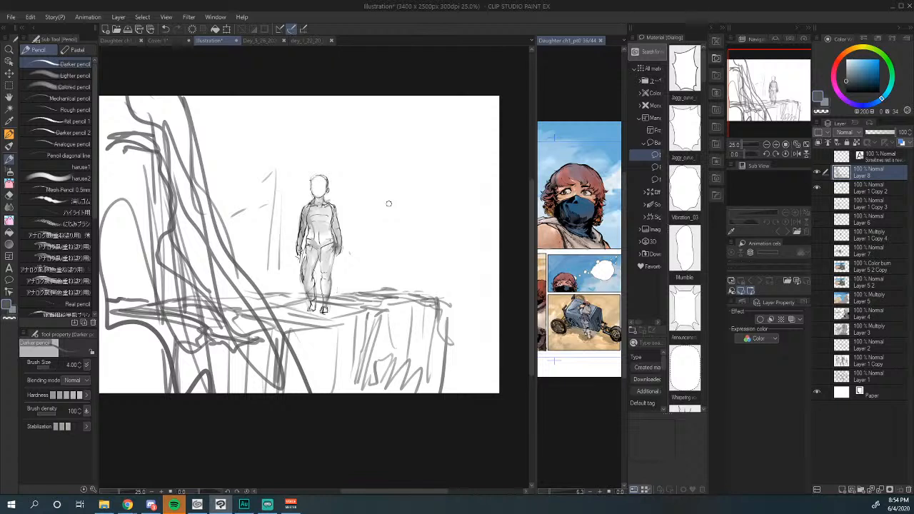
Step: Sketch upright rock pillars on both sides of the figure and faint horizon lines beyond the ledge
left_click_drag(267, 197, 261, 239)
left_click_drag(341, 164, 365, 222)
left_click_drag(358, 187, 369, 264)
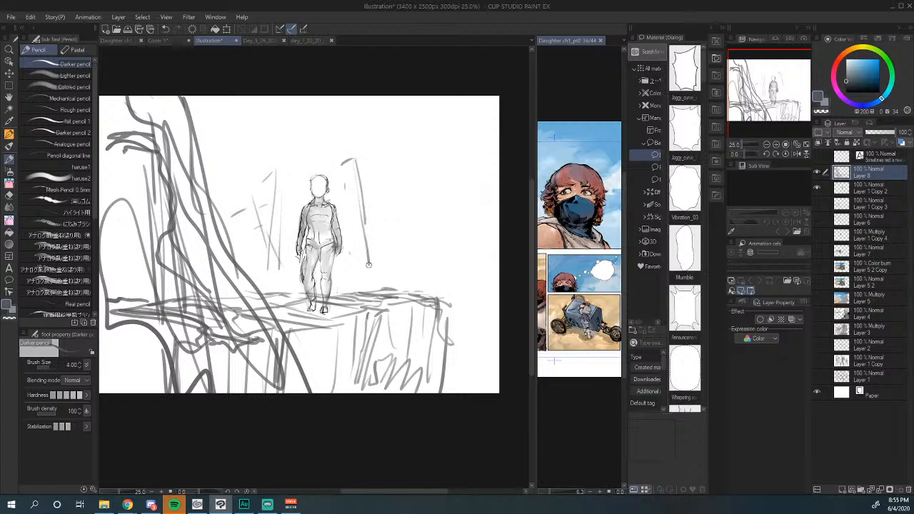
left_click_drag(351, 160, 370, 274)
mouse_move(364, 232)
left_mouse_down()
mouse_move(371, 284)
mouse_move(393, 285)
left_mouse_up()
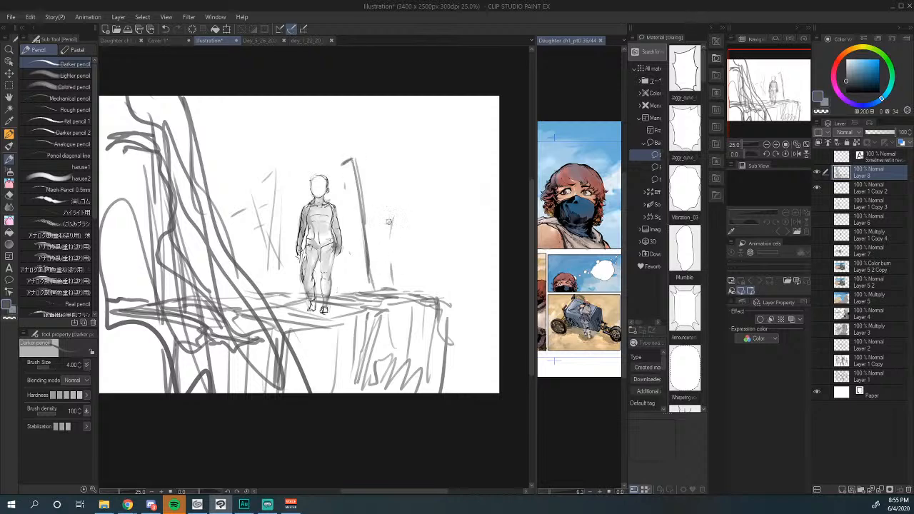
mouse_move(391, 224)
left_mouse_down()
mouse_move(384, 282)
mouse_move(346, 286)
left_mouse_up()
left_click_drag(268, 260, 258, 275)
mouse_move(400, 272)
left_mouse_down()
mouse_move(478, 275)
mouse_move(447, 270)
mouse_move(418, 289)
left_mouse_up()
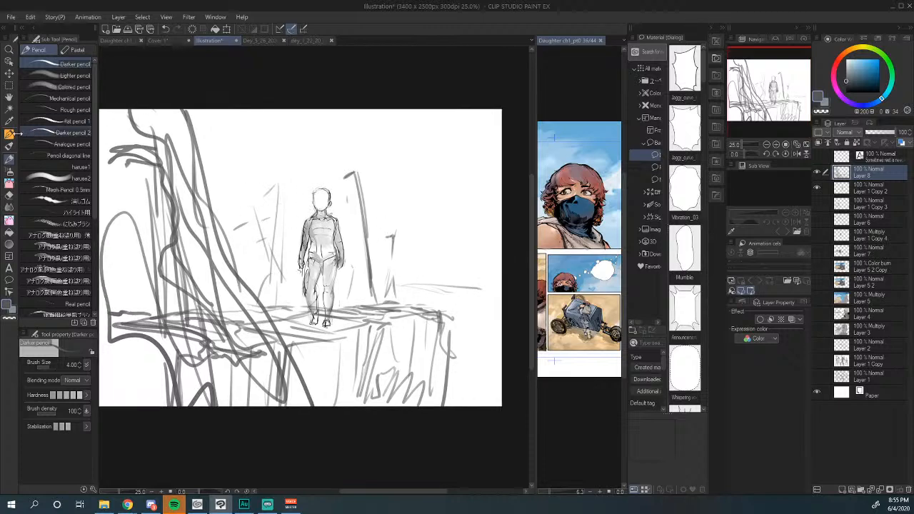
Step: Erase the upright pillar lines on both sides of the figure with the Softer eraser
left_click(9, 194)
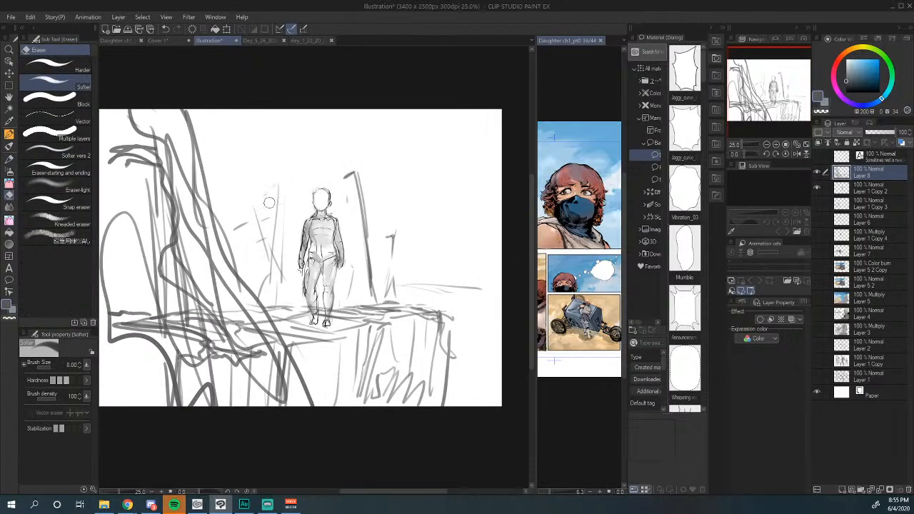
mouse_move(270, 202)
left_mouse_down()
mouse_move(264, 287)
mouse_move(246, 231)
mouse_move(281, 242)
left_mouse_up()
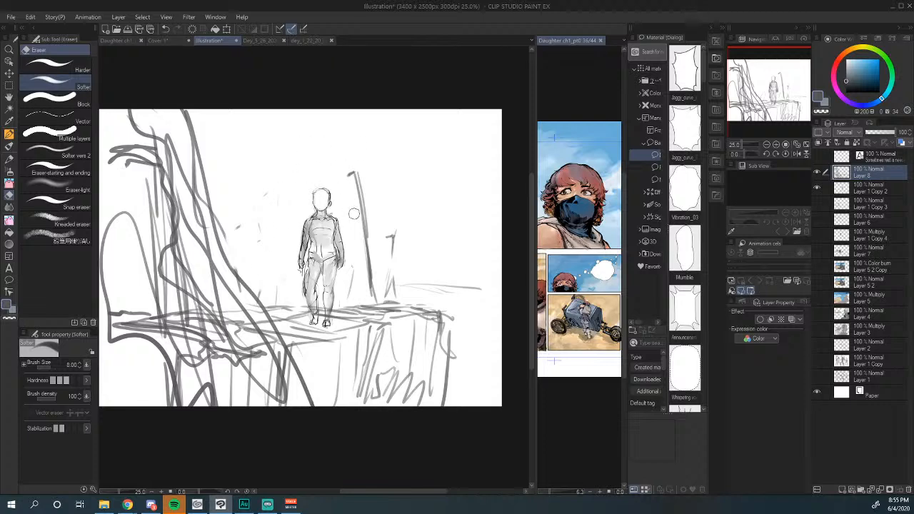
mouse_move(354, 214)
left_mouse_down()
mouse_move(361, 233)
mouse_move(397, 224)
left_mouse_up()
mouse_move(372, 287)
left_mouse_down()
mouse_move(453, 262)
mouse_move(483, 234)
left_mouse_up()
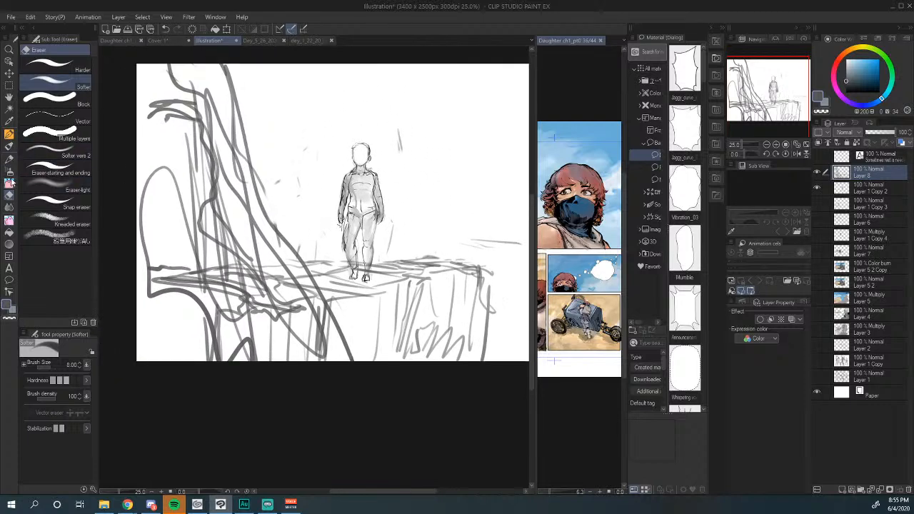
Step: Smudge the foreground rock and cliff face lines into gray tone with the Soothing watercolor blender at brush size 30
left_click(9, 207)
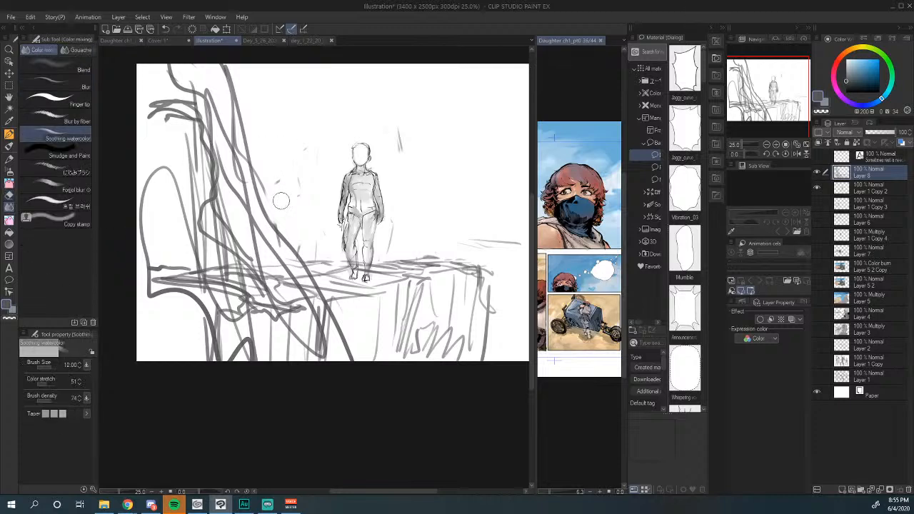
key("bracketright")
key("bracketright")
key("bracketright")
key("bracketright")
key("bracketright")
mouse_move(214, 168)
left_mouse_down()
mouse_move(206, 135)
mouse_move(168, 104)
mouse_move(197, 223)
mouse_move(153, 205)
mouse_move(207, 307)
mouse_move(236, 315)
mouse_move(272, 276)
mouse_move(329, 343)
mouse_move(210, 333)
mouse_move(144, 245)
mouse_move(160, 107)
mouse_move(174, 82)
mouse_move(221, 136)
mouse_move(327, 336)
mouse_move(328, 361)
mouse_move(300, 286)
mouse_move(339, 336)
left_mouse_up()
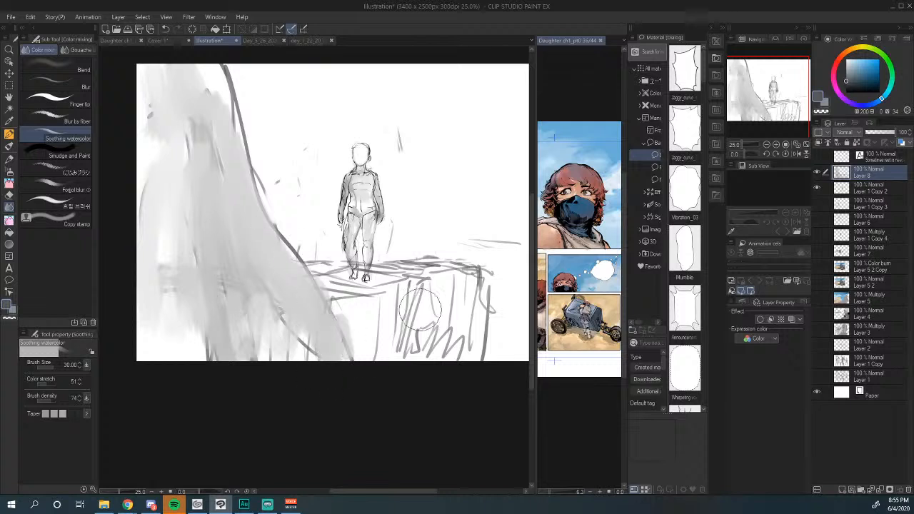
mouse_move(420, 310)
left_mouse_down()
mouse_move(386, 300)
mouse_move(419, 336)
mouse_move(468, 322)
mouse_move(435, 364)
mouse_move(421, 271)
mouse_move(490, 321)
mouse_move(410, 259)
mouse_move(429, 263)
mouse_move(422, 261)
mouse_move(453, 250)
mouse_move(437, 264)
left_mouse_up()
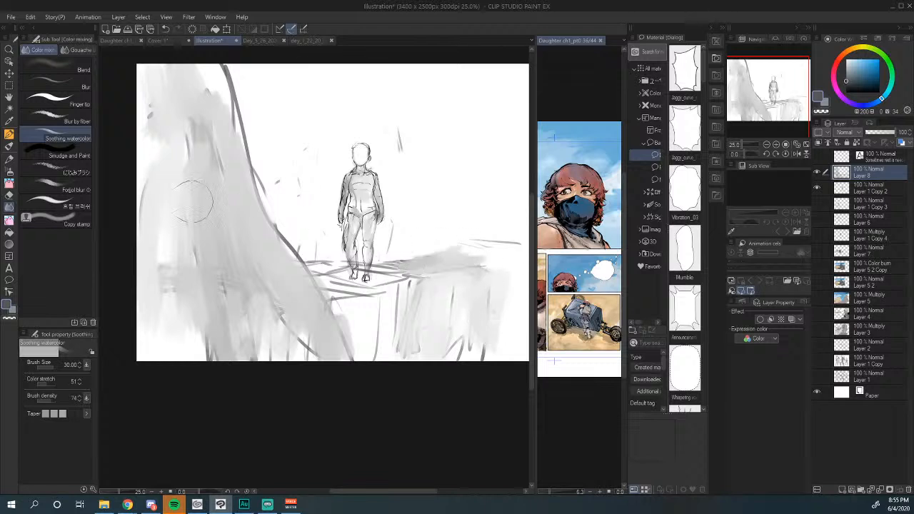
Step: Redraw the ledge's top edge and surface contours with the Darker pencil, mirroring the view and extending the ledge's outer tip
key("p")
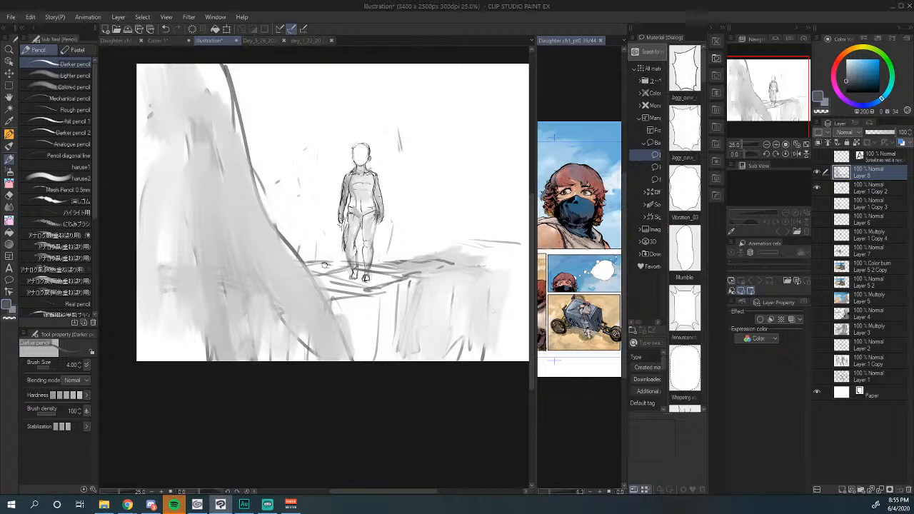
left_click_drag(324, 265, 456, 266)
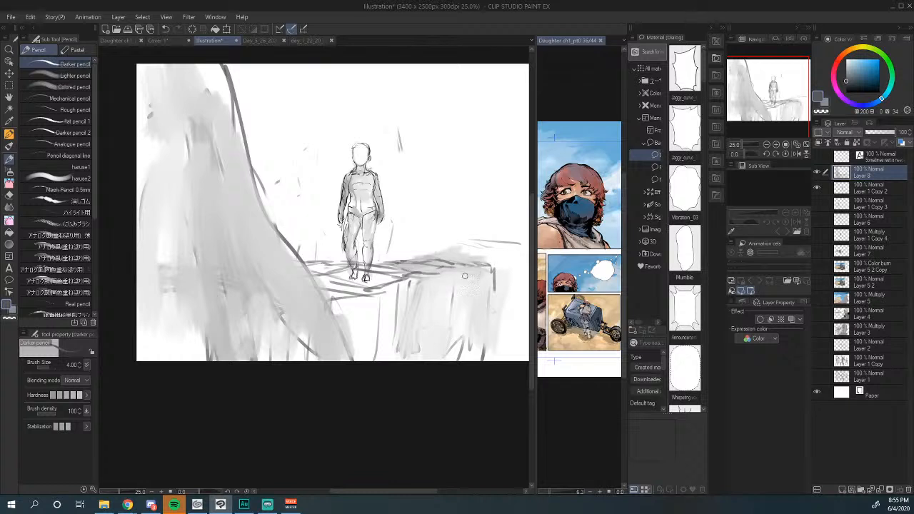
left_click_drag(429, 263, 421, 297)
key("h")
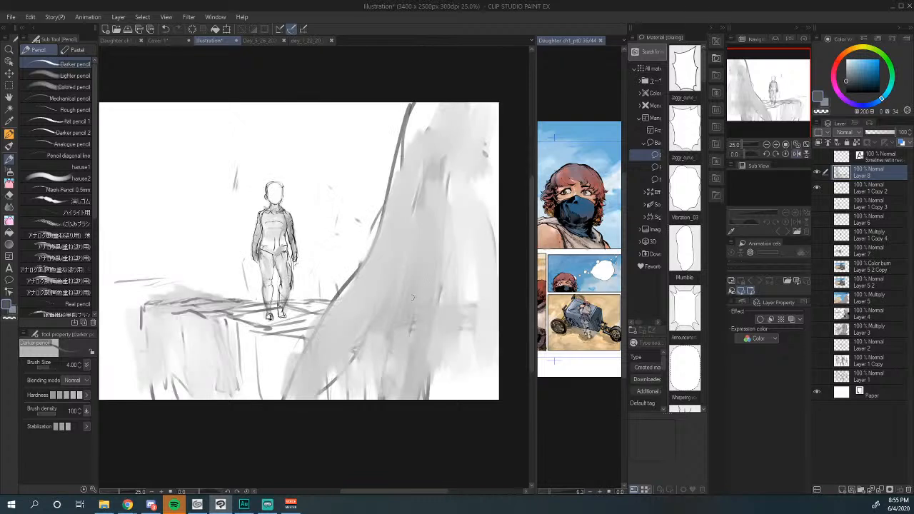
left_click_drag(329, 281, 403, 259)
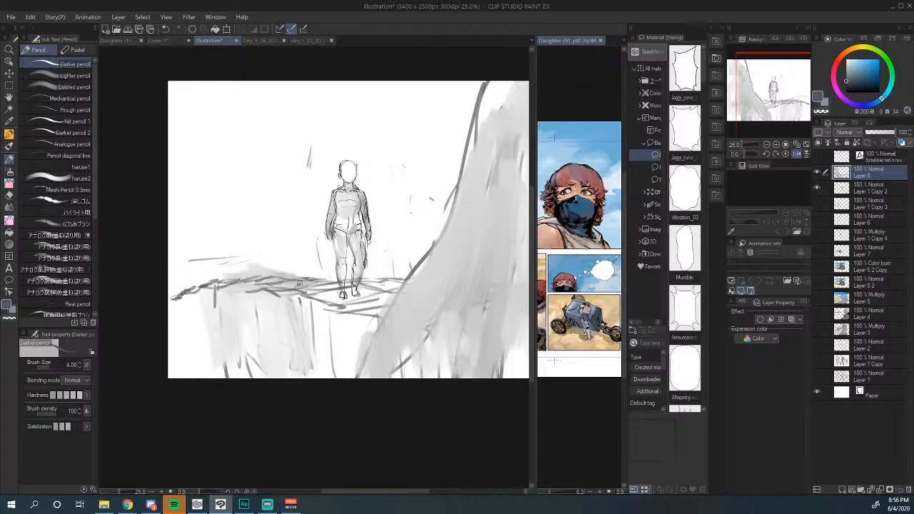
mouse_move(379, 283)
left_mouse_down()
mouse_move(360, 312)
mouse_move(349, 311)
left_mouse_up()
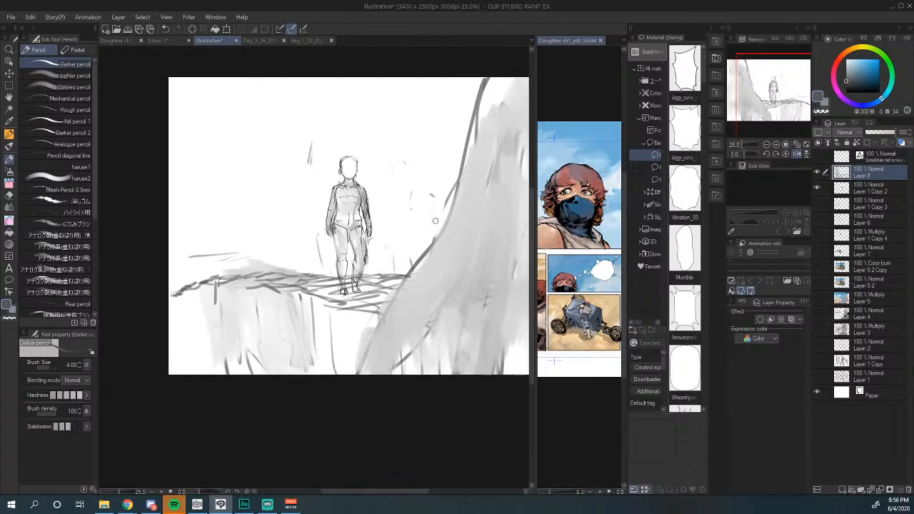
Step: Refine the foreground rock's edge and sketch sweeping curved terrain lines across the background behind the figure's torso
left_click_drag(435, 226, 456, 187)
left_click_drag(367, 191, 395, 192)
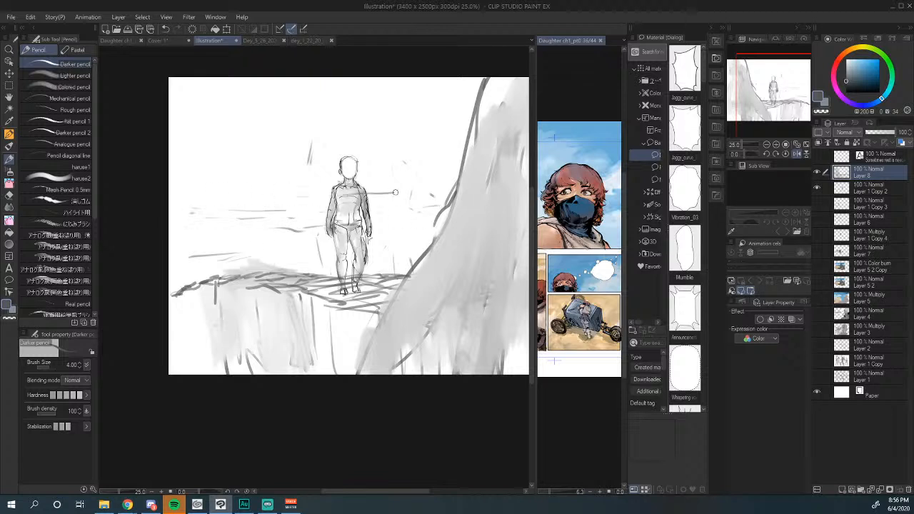
mouse_move(325, 212)
left_mouse_down()
mouse_move(175, 202)
mouse_move(312, 238)
mouse_move(442, 212)
left_mouse_up()
mouse_move(362, 230)
left_mouse_down()
mouse_move(169, 221)
mouse_move(472, 196)
mouse_move(169, 216)
left_mouse_up()
mouse_move(229, 208)
left_mouse_down()
mouse_move(177, 200)
mouse_move(245, 221)
left_mouse_up()
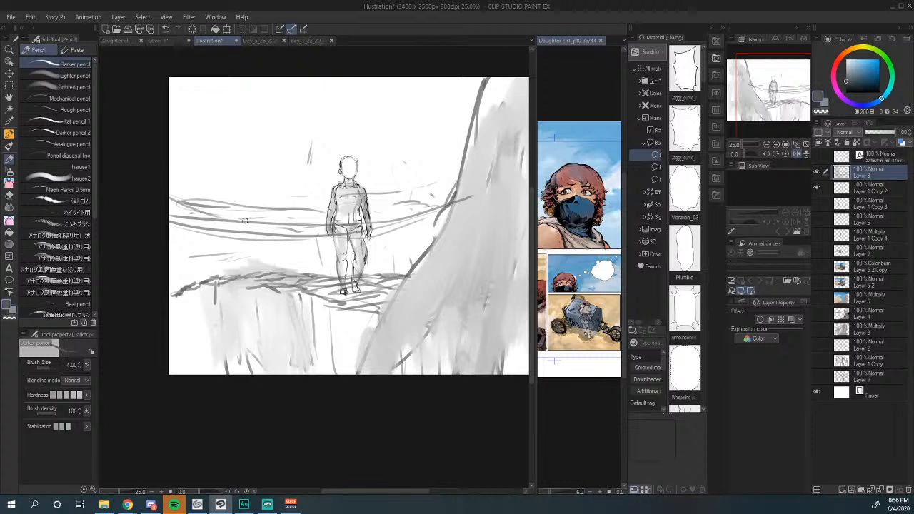
left_click_drag(301, 227, 466, 195)
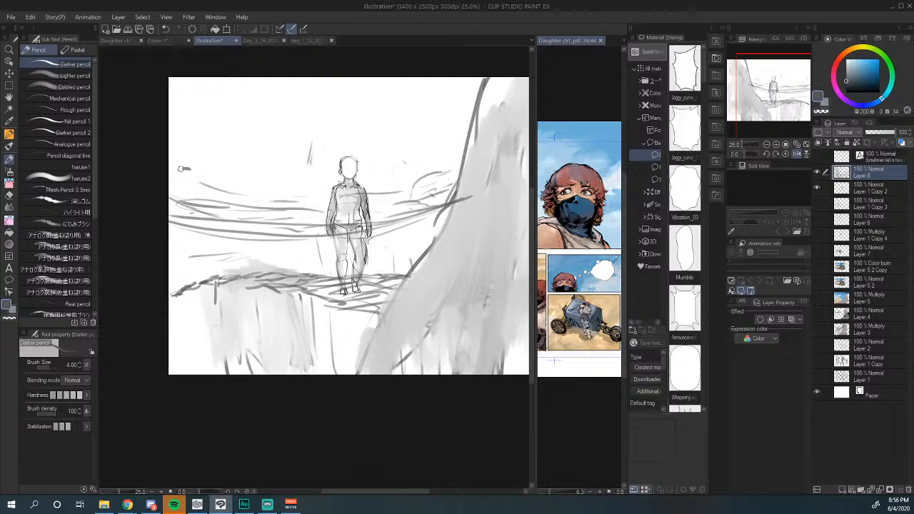
Step: Sketch raised distant landforms on both sides of the horizon and add more contour lines across the valley behind the legs
left_click_drag(212, 179, 161, 172)
left_click_drag(381, 187, 444, 169)
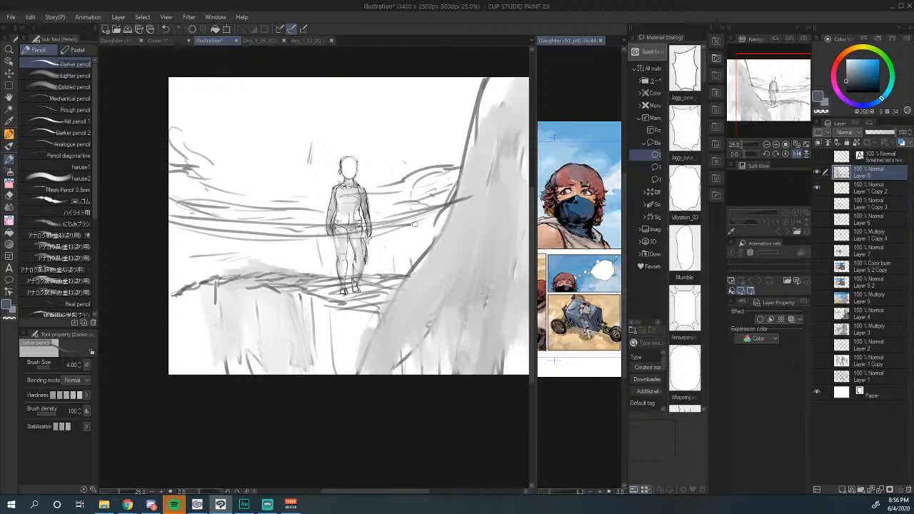
mouse_move(414, 224)
left_mouse_down()
mouse_move(294, 248)
mouse_move(171, 234)
left_mouse_up()
left_click_drag(397, 240, 208, 250)
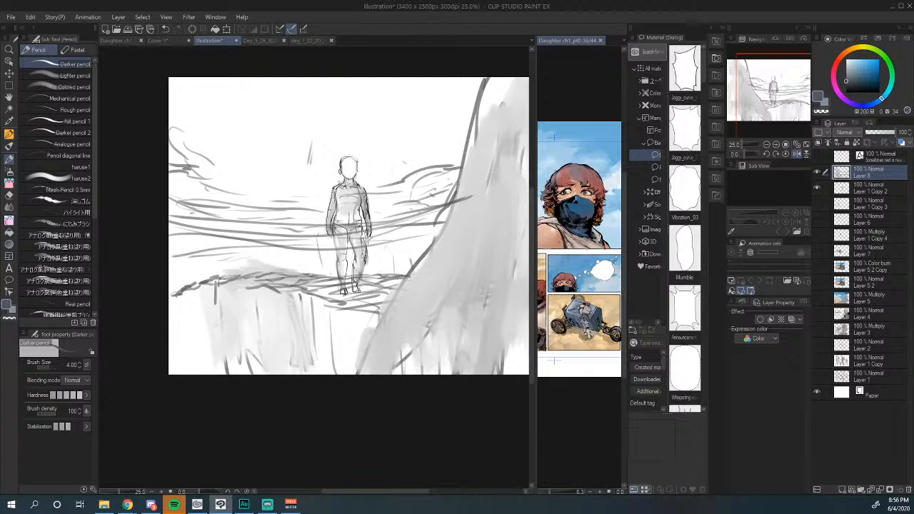
Step: Rework the ledge's outer end, erasing its slanted tip and extending the top and vertical cliff hatching to the canvas edge
left_click_drag(286, 254, 209, 263)
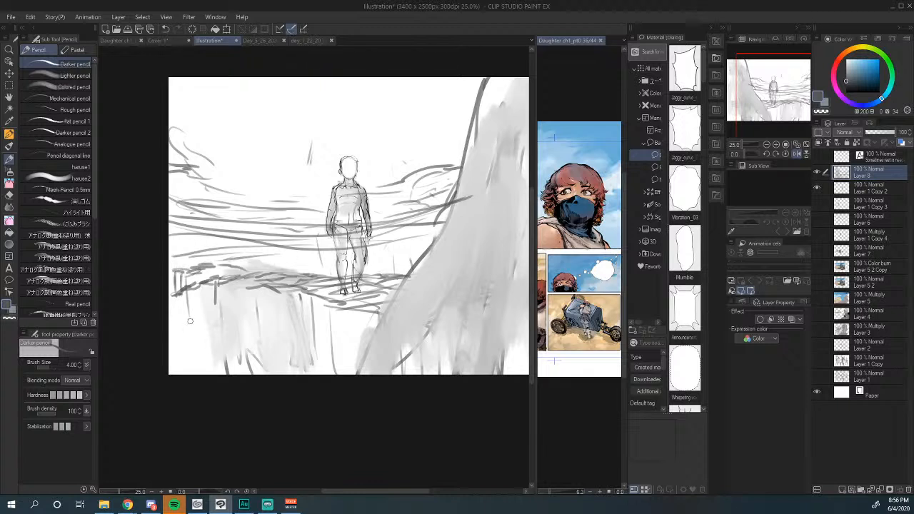
left_click_drag(200, 283, 202, 347)
left_click(8, 193)
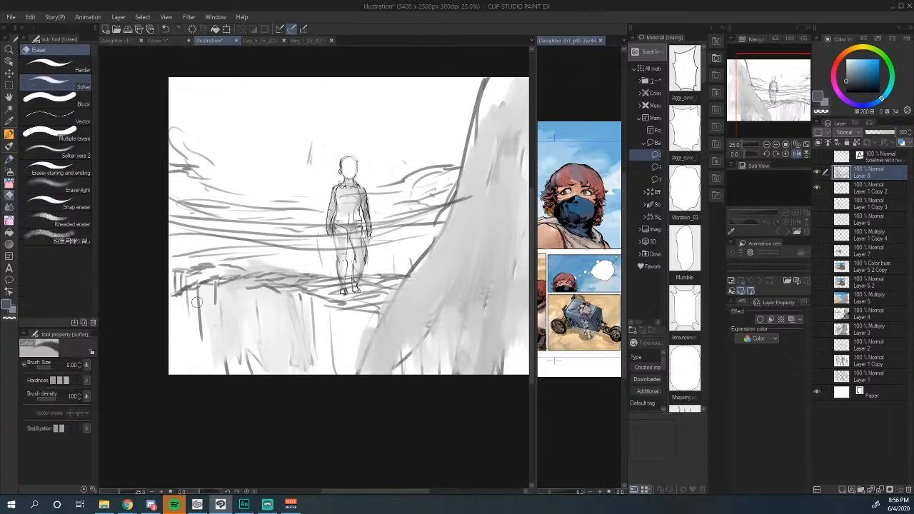
mouse_move(176, 289)
left_mouse_down()
mouse_move(195, 336)
mouse_move(214, 291)
mouse_move(224, 377)
left_mouse_up()
left_click(10, 160)
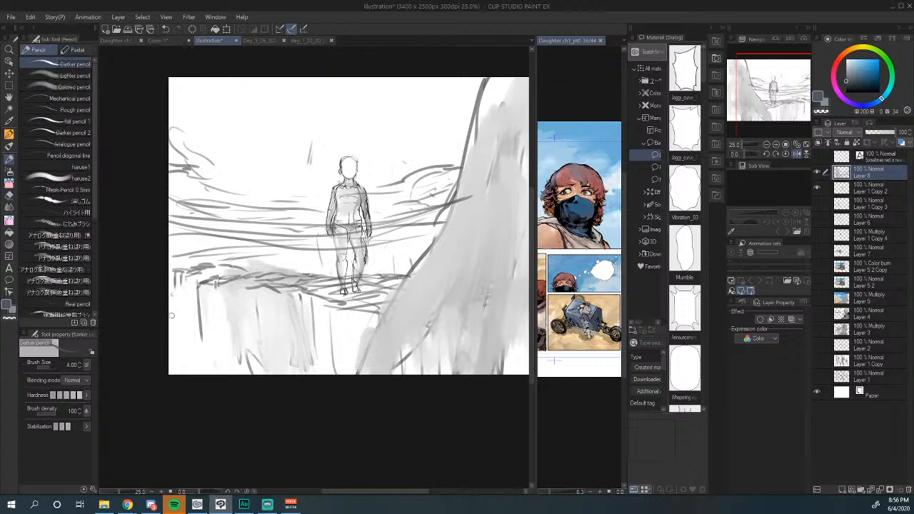
mouse_move(178, 277)
left_mouse_down()
mouse_move(201, 349)
mouse_move(216, 309)
mouse_move(228, 306)
mouse_move(242, 370)
mouse_move(247, 342)
mouse_move(234, 361)
mouse_move(198, 360)
left_mouse_up()
left_click_drag(321, 290, 257, 328)
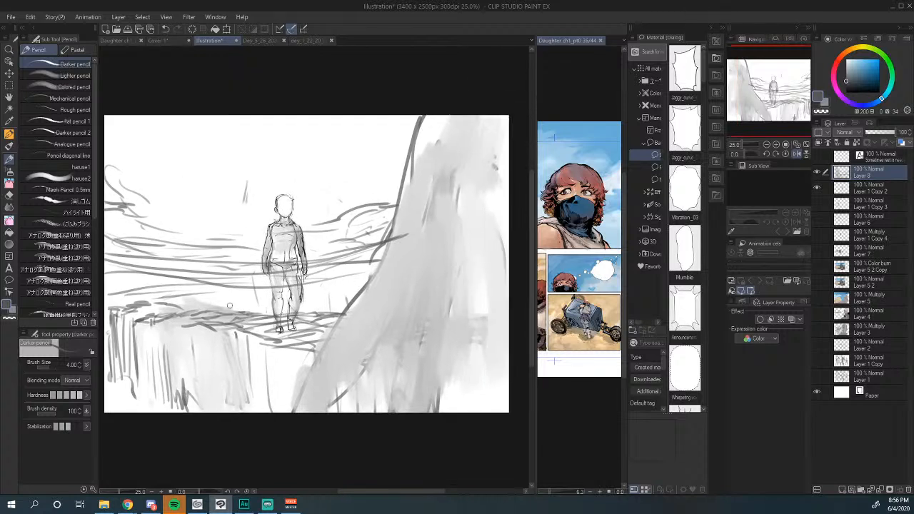
Step: Add a Tone Curve correction layer above the scene sketch and bend the curve to darken the gray tones
right_click(885, 180)
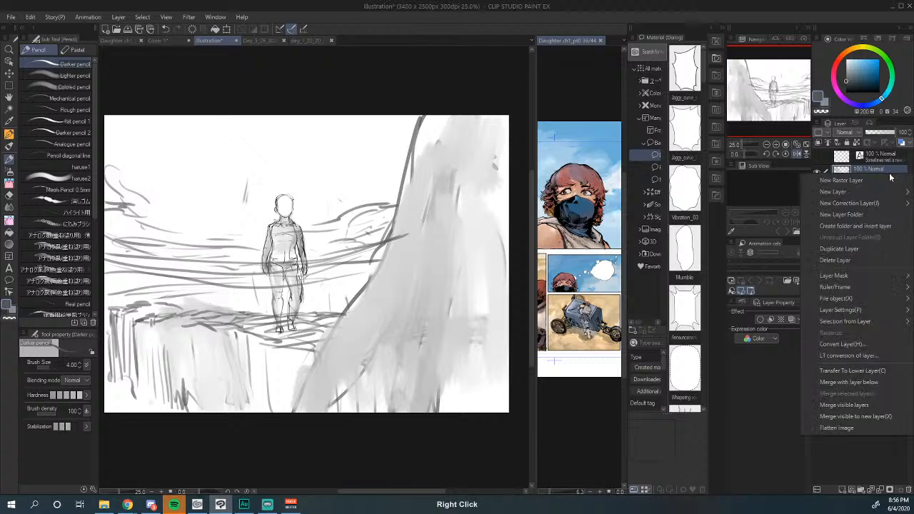
mouse_move(873, 206)
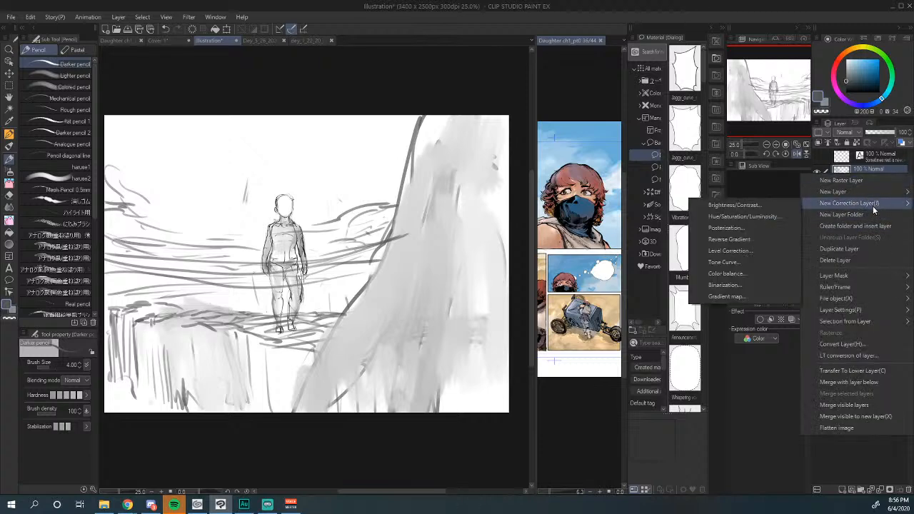
left_click(767, 264)
left_click_drag(460, 189, 511, 208)
left_click(566, 88)
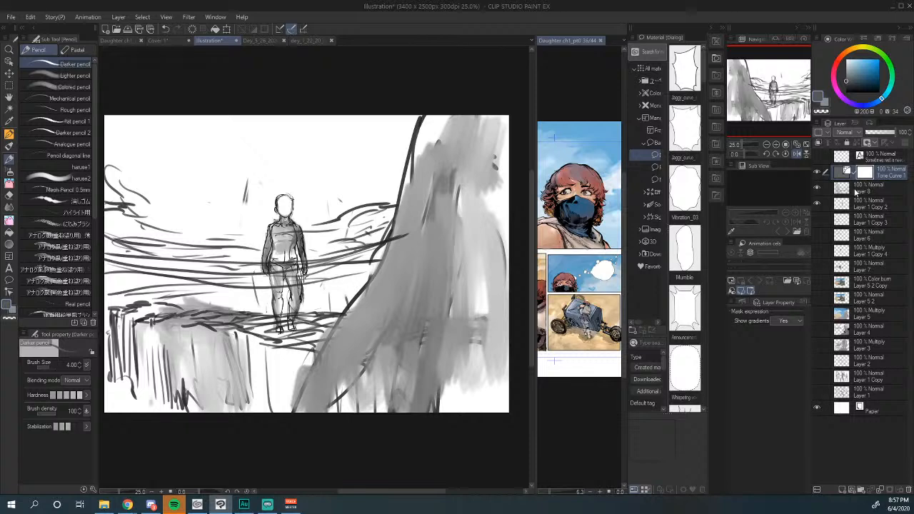
Step: Add a new layer above the tone curve and block in the sky in red-orange with the Oil paint flat brush at size 70
left_click(843, 491)
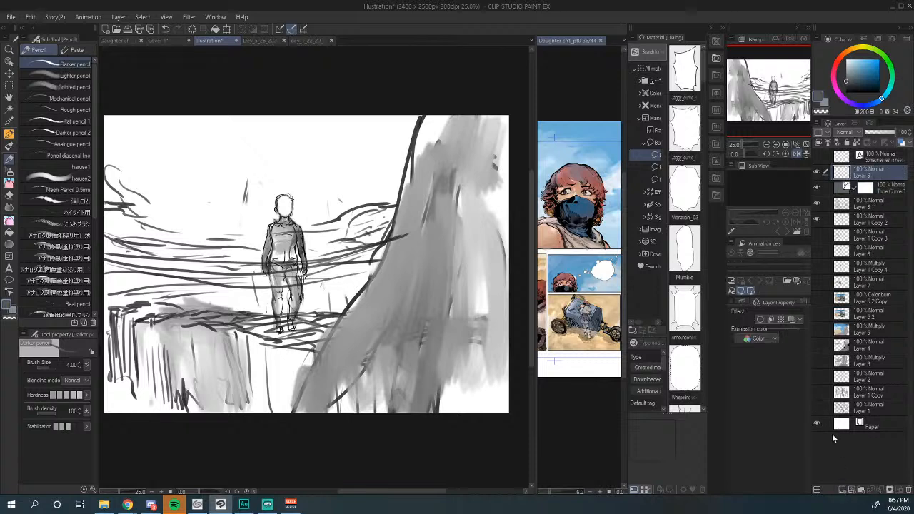
left_click(9, 149)
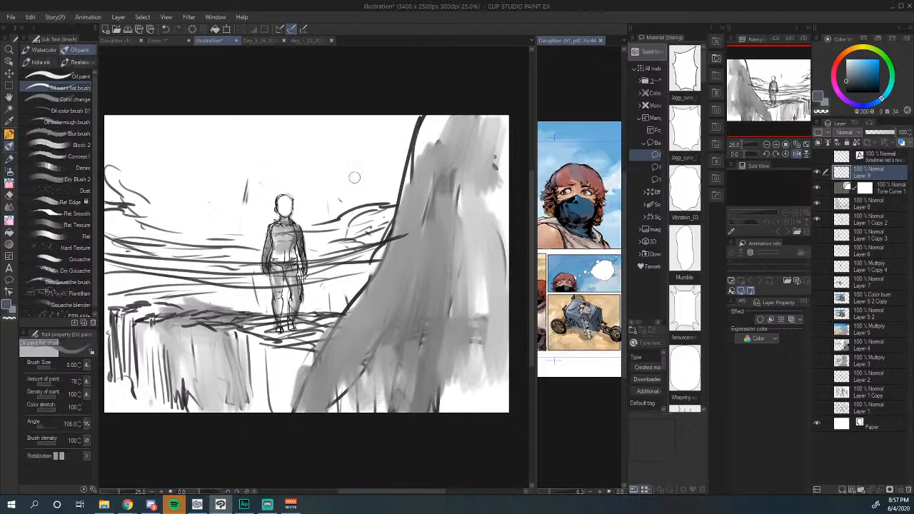
left_click(767, 145)
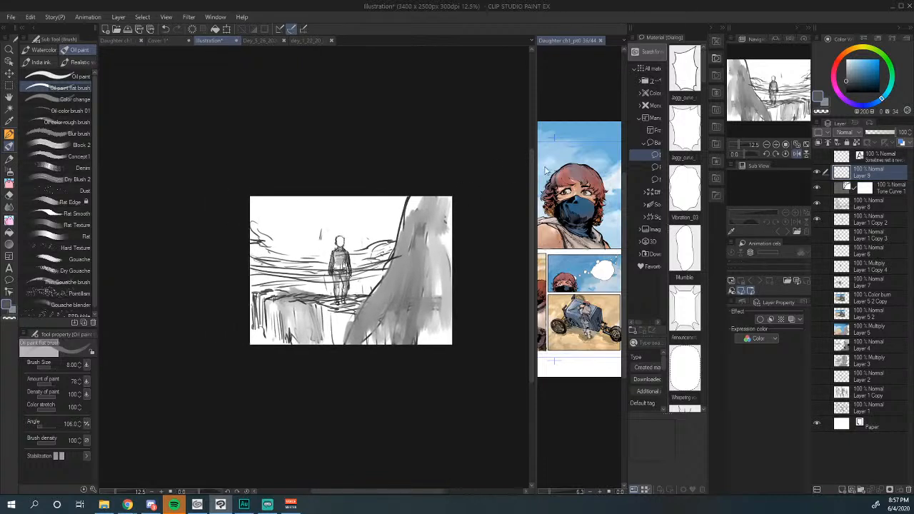
key("alt")
left_click_drag(848, 79, 872, 64)
left_click(842, 58)
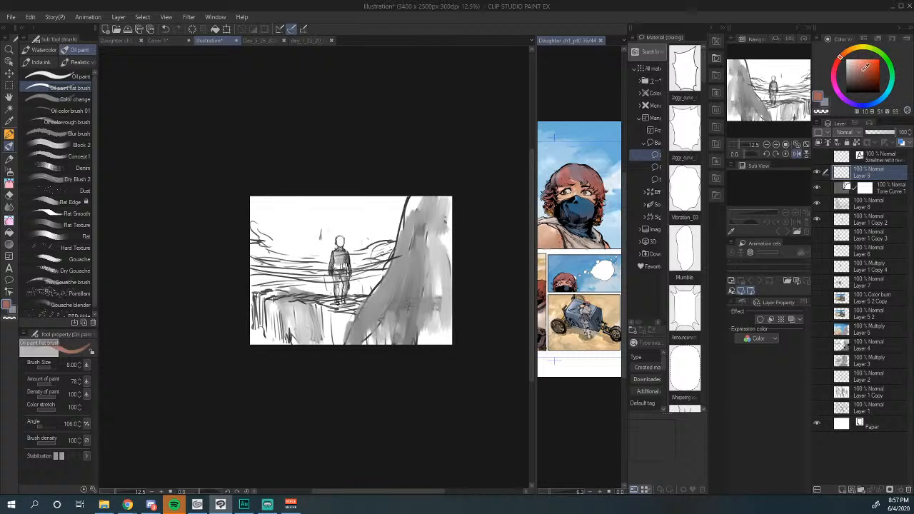
left_click(872, 70)
mouse_move(386, 207)
left_mouse_down()
mouse_move(311, 205)
mouse_move(260, 252)
mouse_move(328, 231)
mouse_move(377, 231)
mouse_move(390, 240)
mouse_move(352, 252)
mouse_move(326, 273)
mouse_move(304, 276)
mouse_move(275, 236)
left_mouse_up()
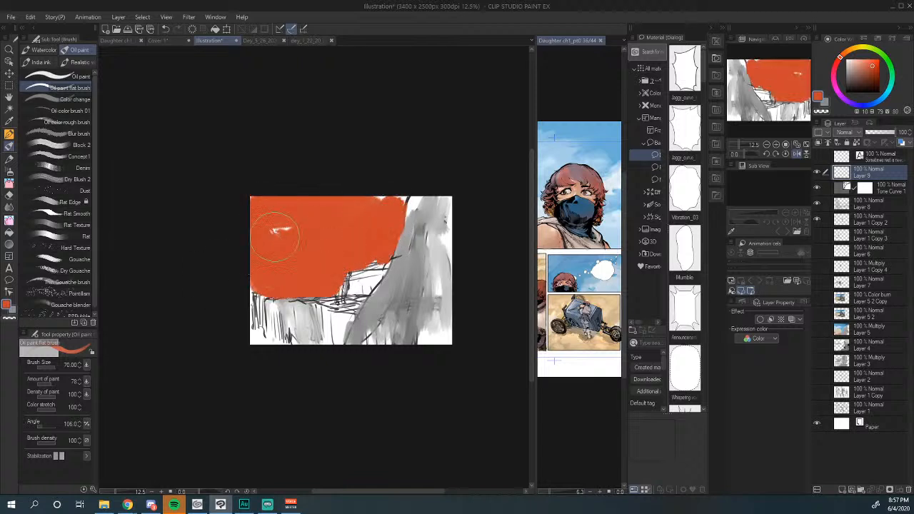
Step: Paint a golden-orange band across the lower sky, blending it up into the red and adding a pale patch near the horizon
left_click(854, 48)
left_click(874, 61)
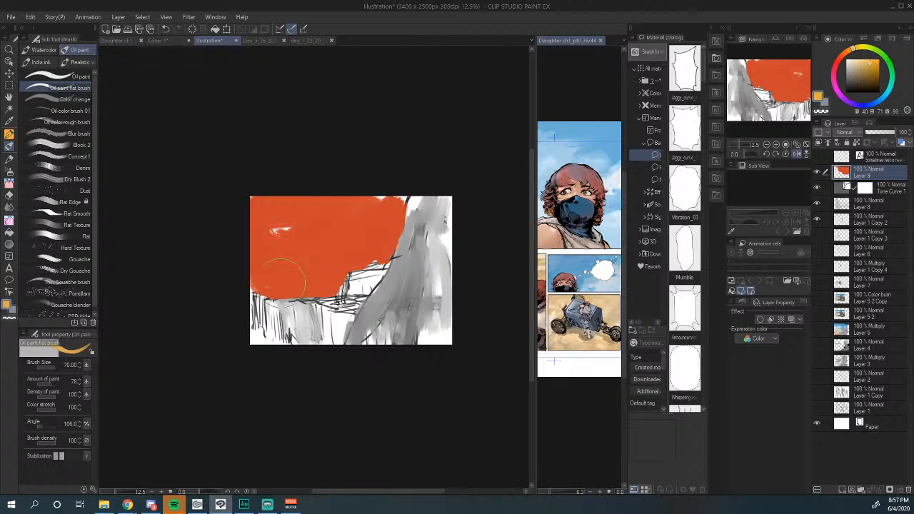
mouse_move(285, 279)
left_mouse_down()
mouse_move(268, 283)
mouse_move(342, 268)
mouse_move(336, 250)
mouse_move(351, 271)
left_mouse_up()
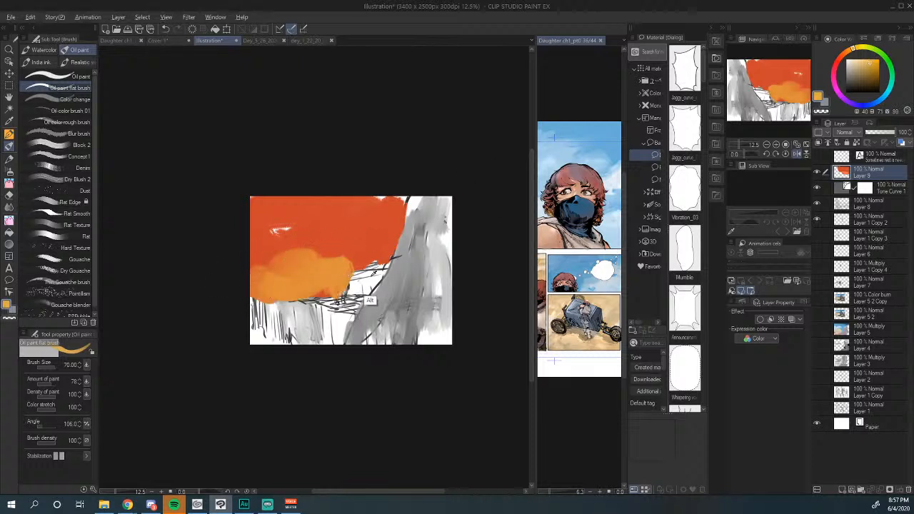
left_click(373, 275, "alt")
mouse_move(269, 274)
left_mouse_down()
mouse_move(314, 285)
mouse_move(361, 275)
mouse_move(314, 275)
mouse_move(282, 257)
mouse_move(299, 259)
left_mouse_up()
left_click(327, 277, "alt")
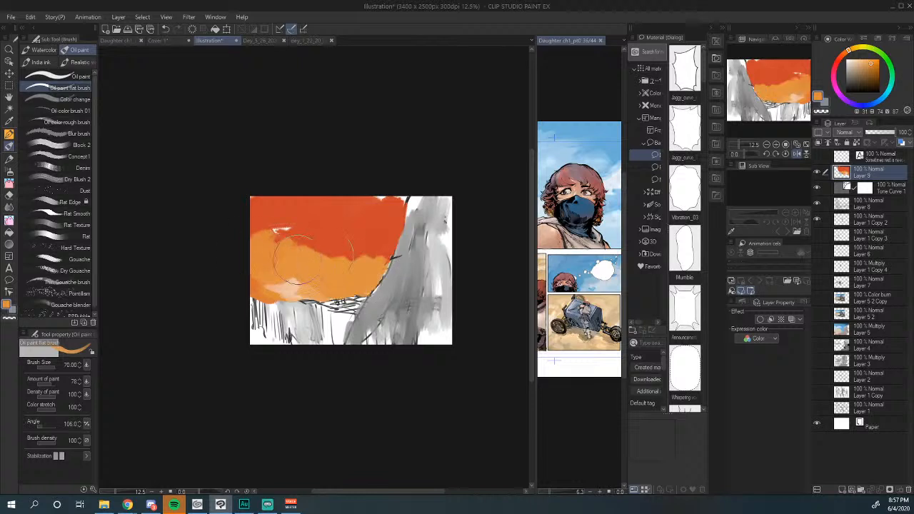
Step: Brush blue-gray clouds into the middle of the sky with blue sampled from the comic page, and dark blue across its upper edge
left_click(585, 151)
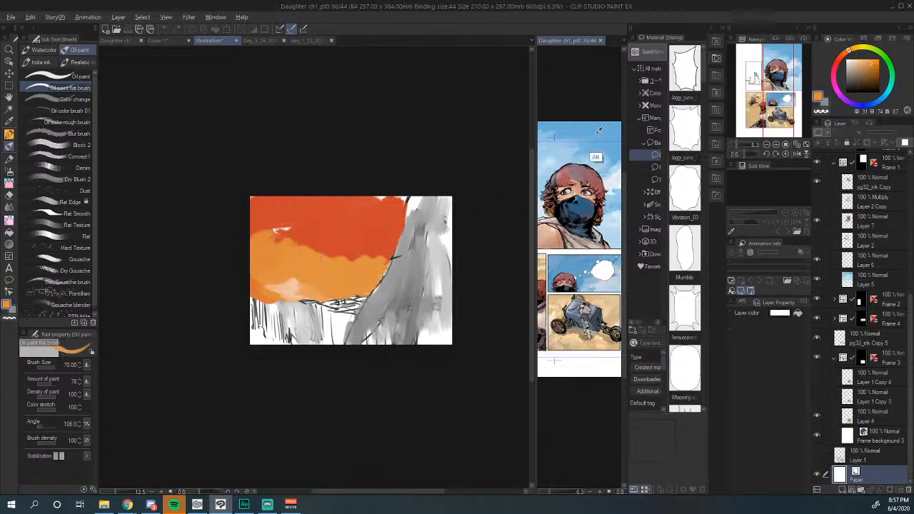
left_click(343, 265)
mouse_move(344, 265)
left_mouse_down()
mouse_move(386, 248)
mouse_move(320, 268)
mouse_move(260, 265)
mouse_move(392, 235)
mouse_move(329, 240)
left_mouse_up()
left_click_drag(876, 62, 881, 74)
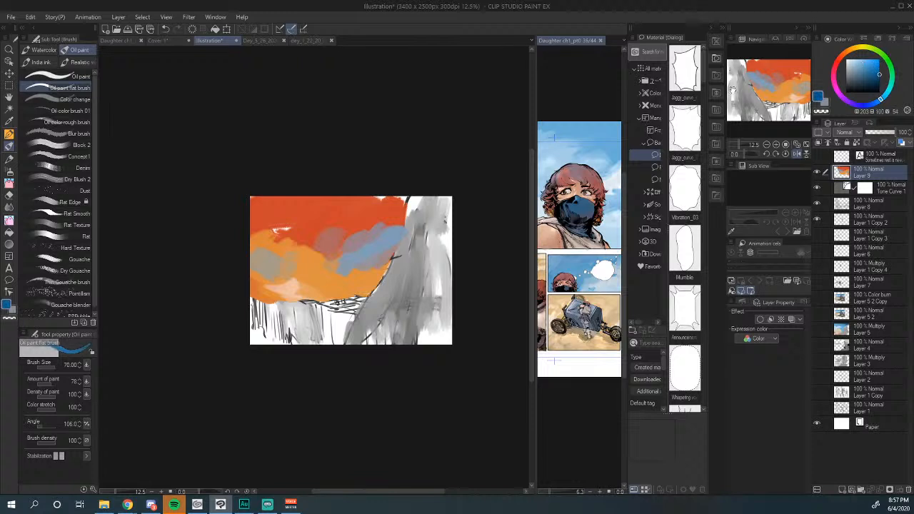
mouse_move(252, 204)
left_mouse_down()
mouse_move(281, 206)
mouse_move(279, 214)
mouse_move(255, 205)
mouse_move(272, 204)
mouse_move(269, 231)
mouse_move(322, 198)
mouse_move(365, 190)
mouse_move(334, 243)
left_mouse_up()
Step: Block in the foreground rock with purple-gray and add orange and dark green strokes over it
left_click(334, 243, "alt")
mouse_move(380, 315)
left_mouse_down()
mouse_move(439, 207)
mouse_move(433, 286)
mouse_move(385, 325)
mouse_move(410, 288)
left_mouse_up()
left_click(370, 284, "alt")
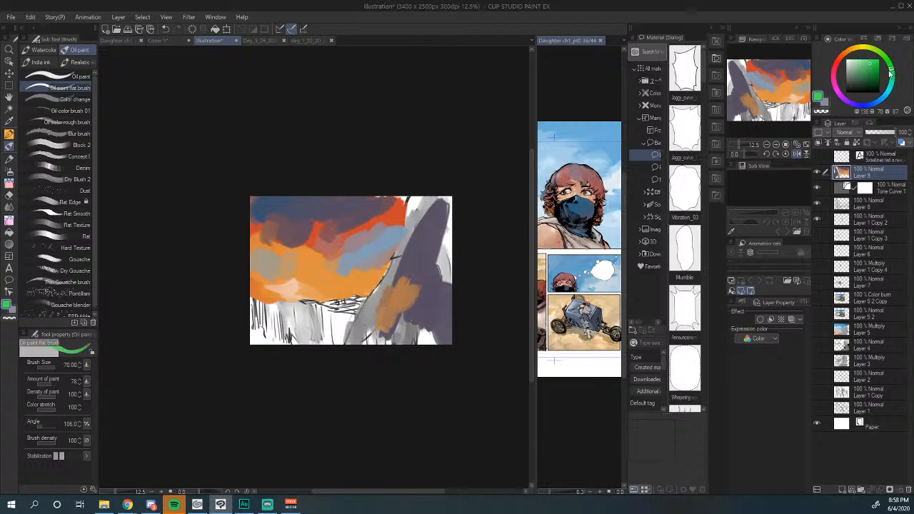
left_click(872, 80)
mouse_move(443, 263)
left_mouse_down()
mouse_move(435, 293)
mouse_move(414, 340)
mouse_move(434, 319)
mouse_move(425, 331)
mouse_move(443, 258)
mouse_move(441, 266)
mouse_move(435, 212)
left_mouse_up()
Step: Cover the rock's orange patch and remaining white areas with sampled purple-gray, keeping green along its sloping edge
left_click(423, 306, "alt")
left_click(402, 335, "alt")
mouse_move(398, 316)
left_mouse_down()
mouse_move(361, 327)
mouse_move(407, 252)
mouse_move(399, 280)
mouse_move(414, 277)
mouse_move(425, 219)
mouse_move(459, 255)
left_mouse_up()
left_click(418, 290, "alt")
left_click(379, 331, "alt")
mouse_move(379, 331)
left_mouse_down()
mouse_move(408, 288)
mouse_move(415, 233)
mouse_move(396, 285)
mouse_move(367, 317)
left_mouse_up()
left_click(435, 275, "alt")
mouse_move(435, 276)
left_mouse_down()
mouse_move(407, 287)
mouse_move(359, 336)
mouse_move(408, 317)
mouse_move(291, 320)
mouse_move(334, 327)
mouse_move(272, 322)
mouse_move(306, 316)
mouse_move(267, 309)
mouse_move(317, 316)
mouse_move(315, 325)
mouse_move(267, 317)
mouse_move(256, 302)
mouse_move(265, 330)
mouse_move(277, 318)
mouse_move(338, 304)
mouse_move(348, 317)
mouse_move(343, 336)
mouse_move(323, 336)
mouse_move(298, 305)
mouse_move(257, 309)
mouse_move(327, 361)
left_mouse_up()
Step: Block in the cliff ledge below the horizon with a muted beige-gray tone
left_click(341, 282, "alt")
left_click(319, 321)
left_click(858, 70)
left_click(851, 69)
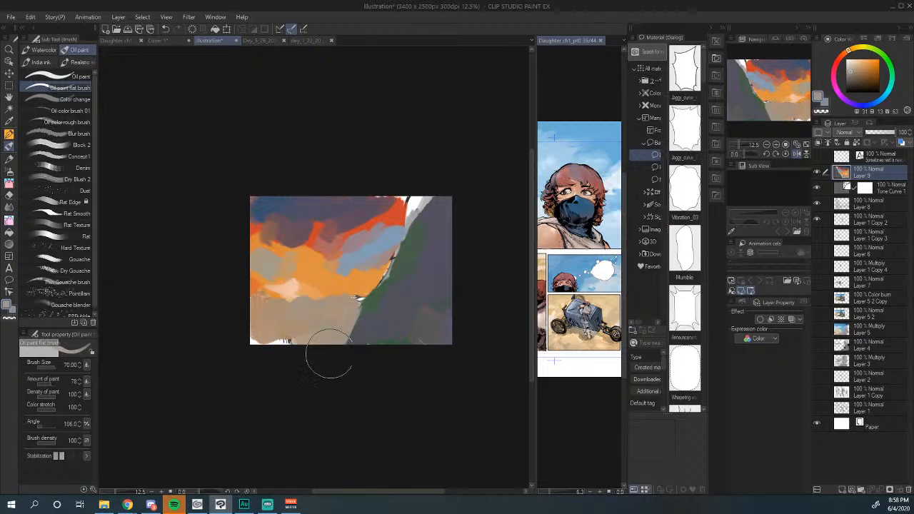
Step: Sweep pale peach streaks across the lower sky, reducing the brush size to 15
left_click(356, 271, "alt")
key("[")
left_click(293, 285, "alt")
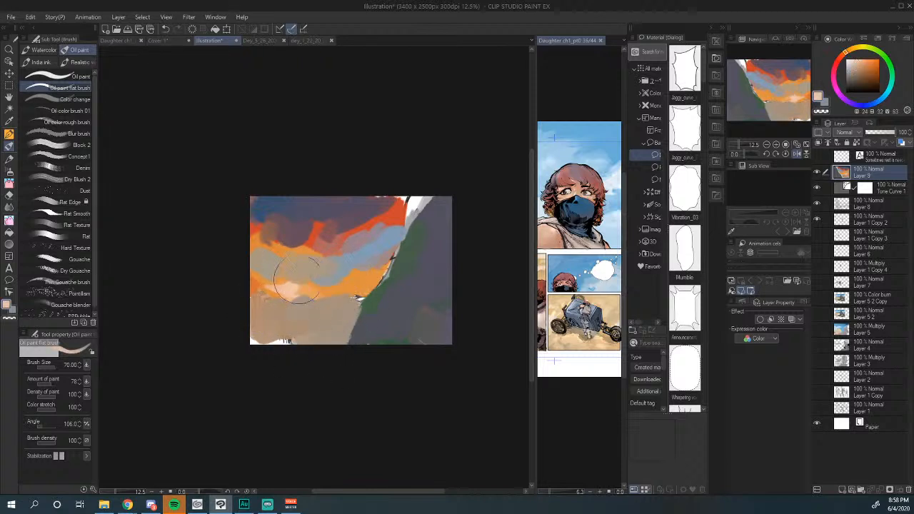
mouse_move(293, 286)
left_mouse_down()
mouse_move(302, 265)
mouse_move(304, 283)
mouse_move(261, 280)
mouse_move(348, 280)
mouse_move(391, 266)
mouse_move(347, 278)
mouse_move(252, 271)
left_mouse_up()
key("[")
key("[")
key("[")
key("[")
key("[")
key("[")
key("[")
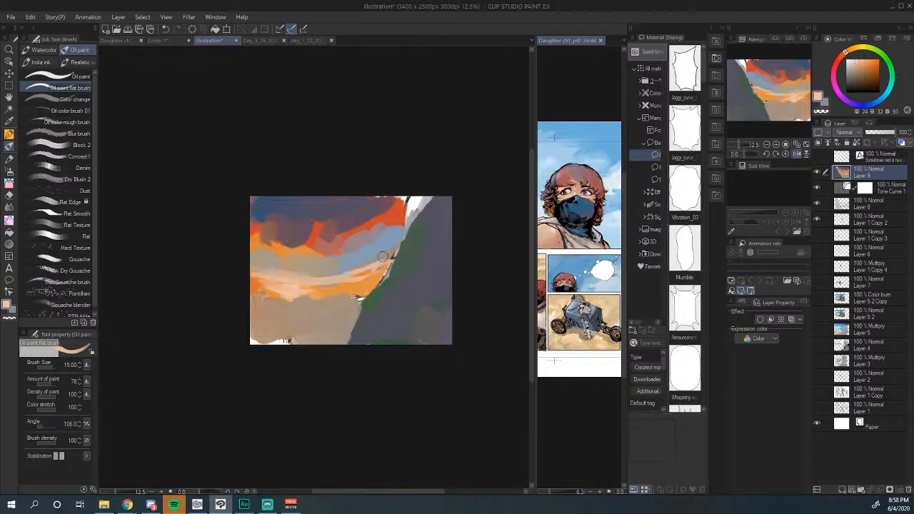
Step: Fill the gaps between sky and rock with sampled blue, red and orange strokes along the rock's edge
left_click(374, 247, "alt")
mouse_move(388, 227)
left_mouse_down()
mouse_move(417, 206)
mouse_move(405, 227)
mouse_move(389, 212)
mouse_move(413, 195)
mouse_move(393, 229)
left_mouse_up()
left_click(430, 225, "alt")
left_click(399, 231, "alt")
left_click(391, 214, "alt")
left_click(358, 297, "alt")
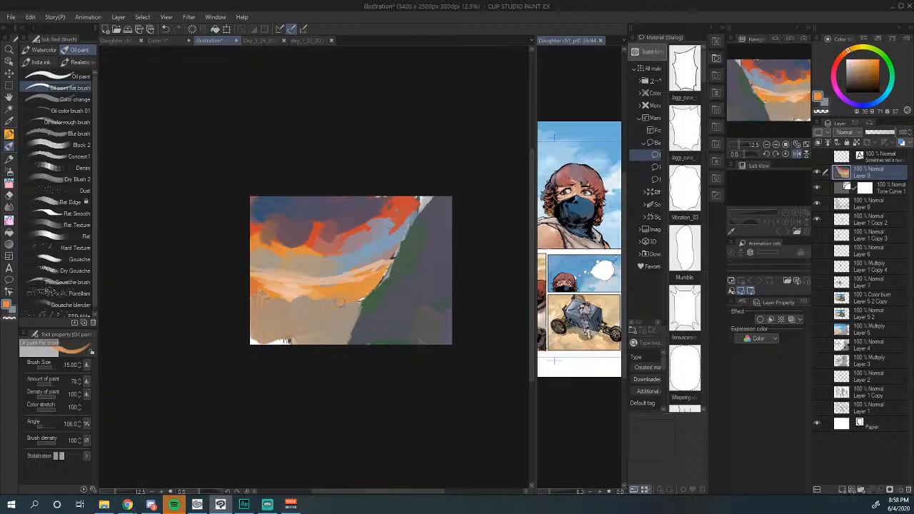
Step: Work muted gray strokes into the ledge, enlarging the brush to size 40 to cover it down to the canvas edge
left_click(408, 333, "alt")
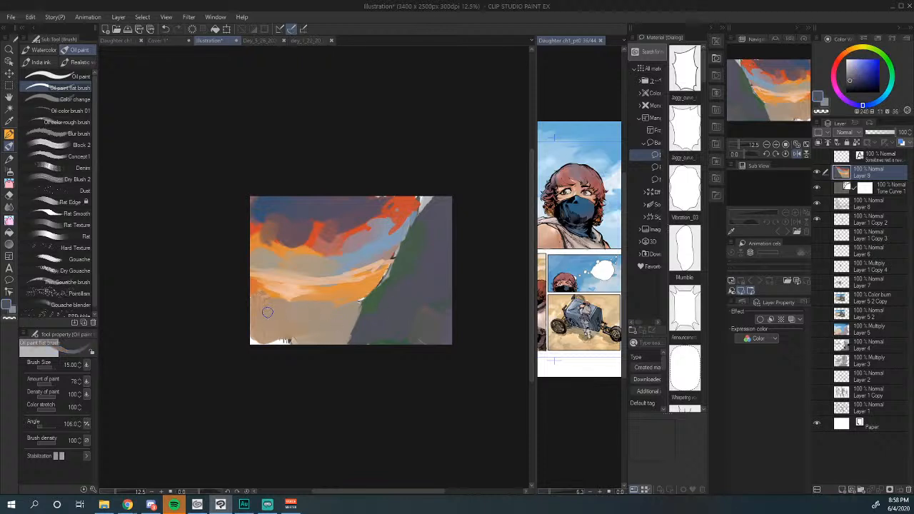
left_click(275, 341, "alt")
left_click(354, 278, "alt")
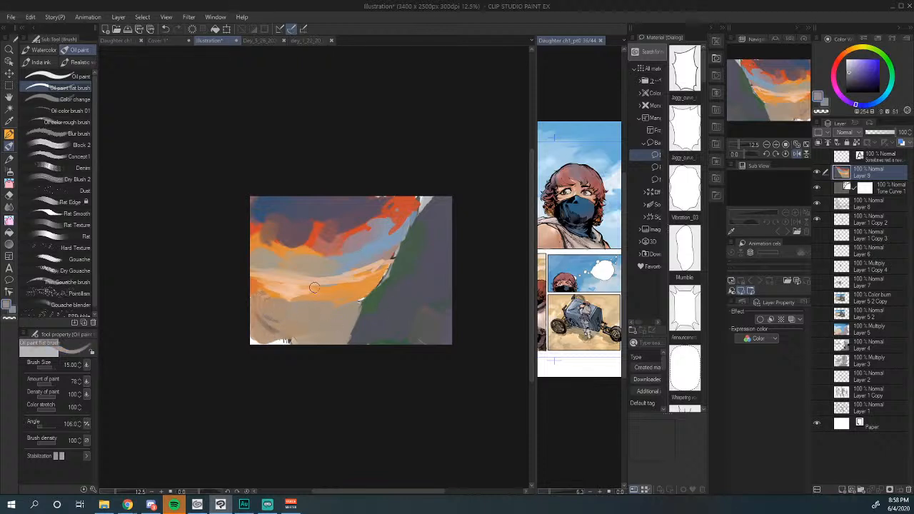
left_click(278, 316, "alt")
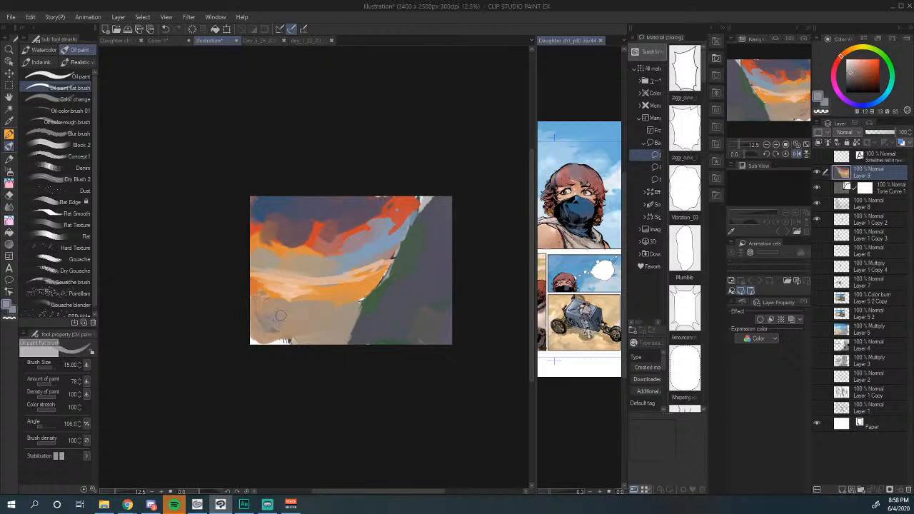
key("]")
key("]")
key("]")
key("]")
key("]")
mouse_move(271, 340)
left_mouse_down()
mouse_move(267, 326)
mouse_move(278, 334)
mouse_move(257, 336)
mouse_move(279, 347)
mouse_move(261, 338)
mouse_move(267, 317)
mouse_move(302, 323)
mouse_move(258, 317)
mouse_move(300, 338)
mouse_move(293, 329)
mouse_move(321, 337)
mouse_move(323, 349)
mouse_move(312, 335)
left_mouse_up()
left_click(365, 260, "alt")
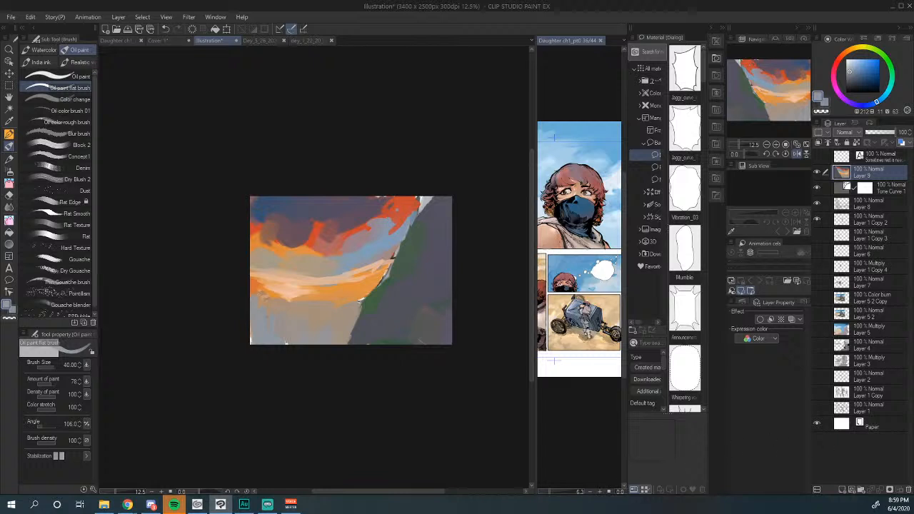
Step: Cycle the painted color layer through the blending modes and set it to Vivid light
mouse_move(254, 506)
scroll(851, 135, "down", 2)
scroll(852, 134, "down", 6)
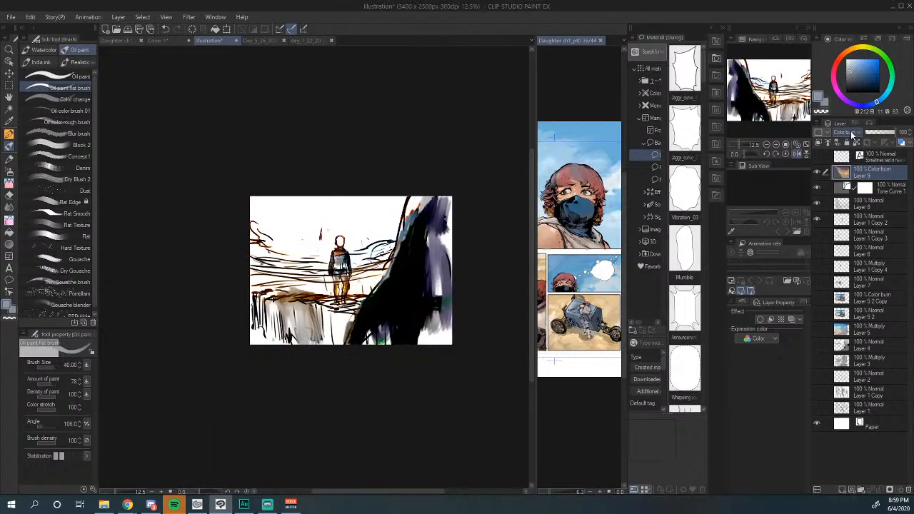
scroll(852, 135, "down", 1)
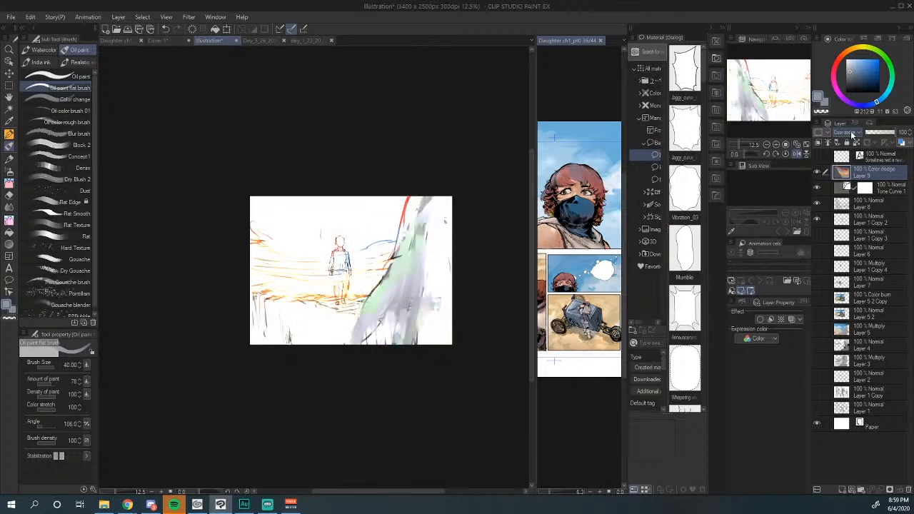
scroll(851, 134, "down", 7)
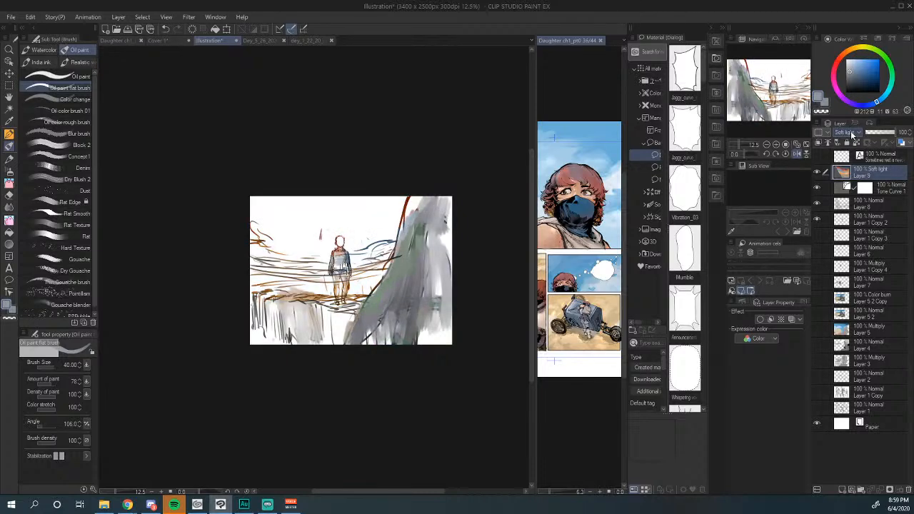
scroll(852, 134, "down", 2)
scroll(852, 134, "down", 2)
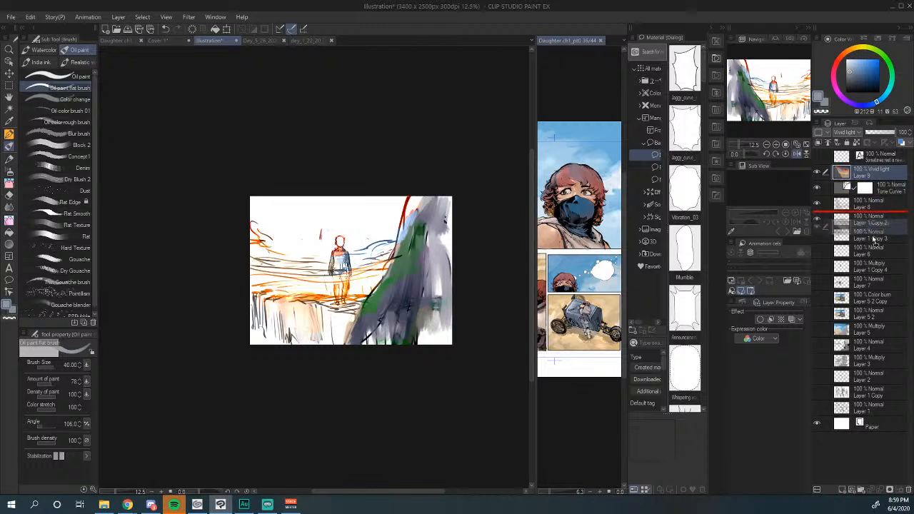
Step: Duplicate the color layer and set the copy's blending mode to Linear burn
mouse_move(848, 494)
left_mouse_down()
mouse_move(808, 493)
mouse_move(843, 491)
left_mouse_up()
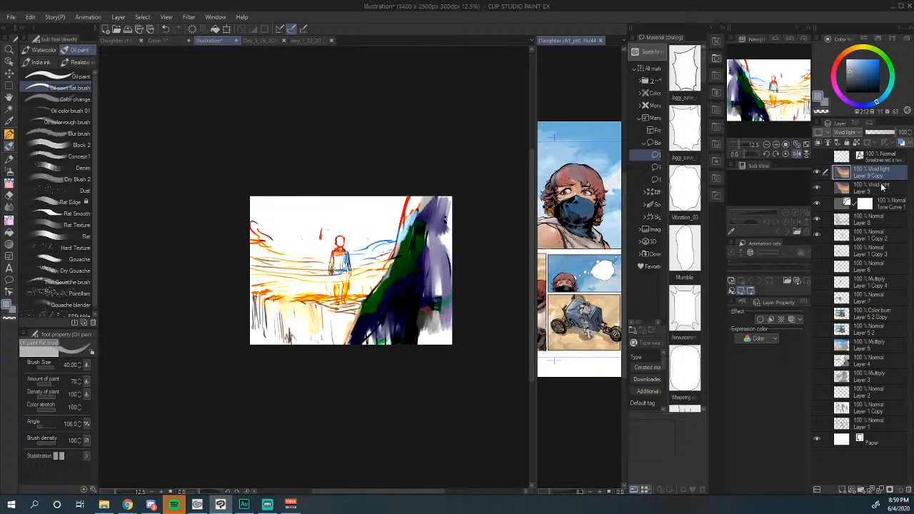
scroll(850, 133, "up", 5)
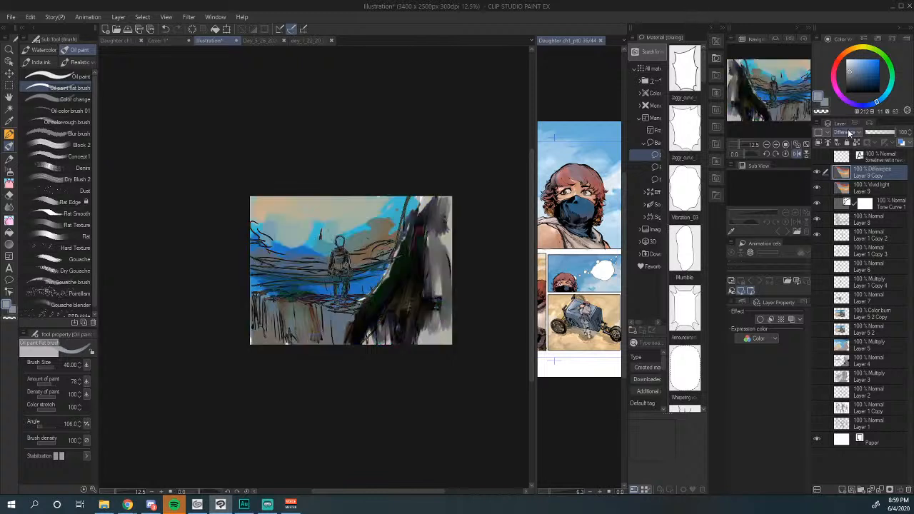
scroll(850, 133, "up", 8)
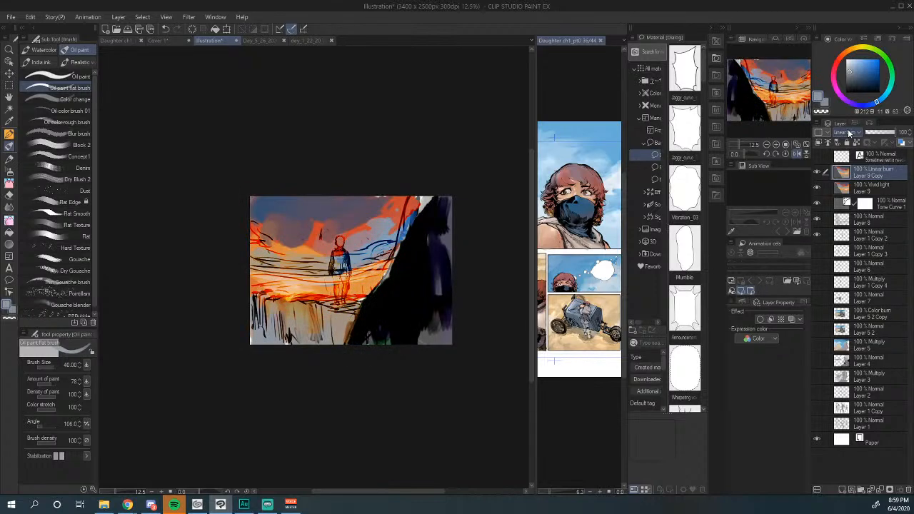
scroll(849, 132, "up", 1)
scroll(849, 133, "down", 1)
Step: Compare the colored scene with and without the terrain sketch and the figure by toggling their layers' visibility
left_click(861, 190)
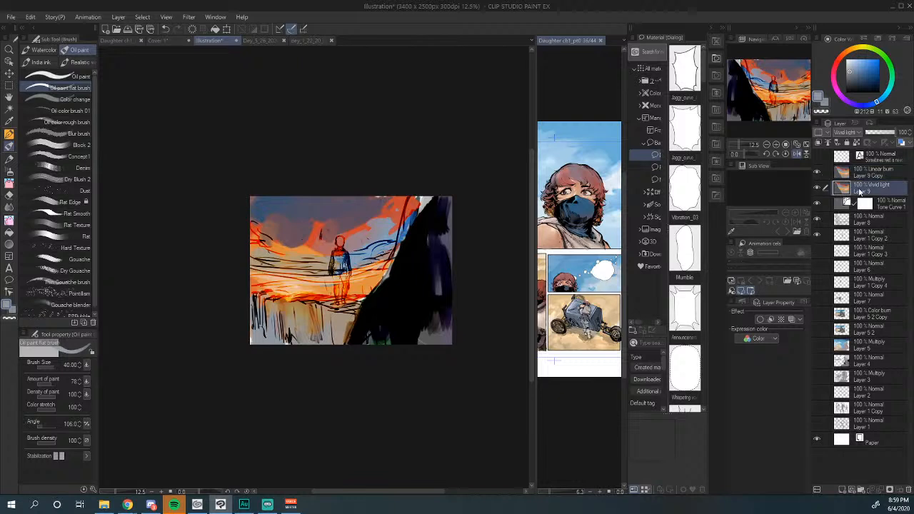
left_click(818, 220)
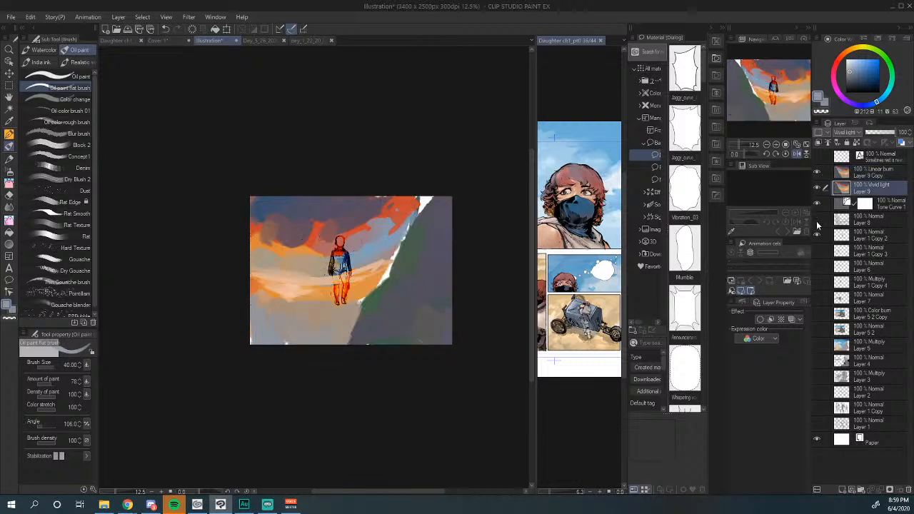
left_click(818, 222)
left_click(818, 223)
left_click(818, 222)
left_click(818, 221)
left_click(818, 220)
left_click(818, 234)
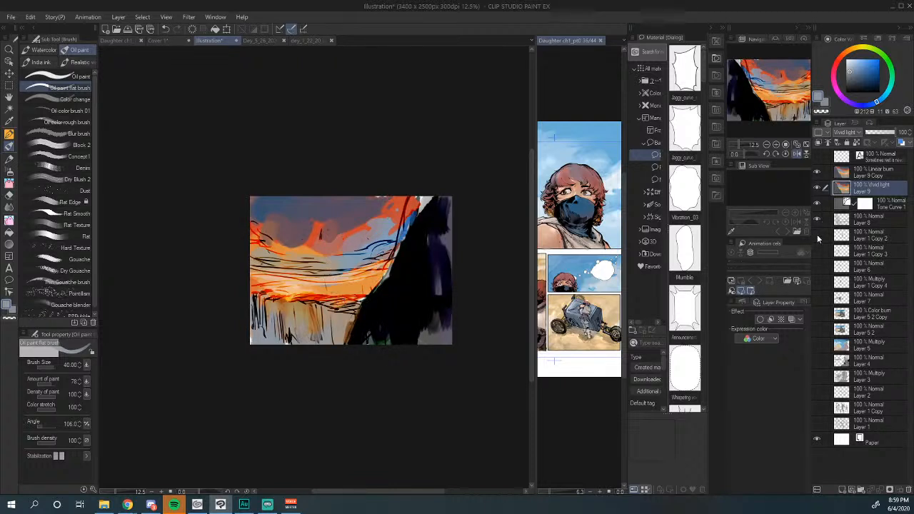
left_click(817, 234)
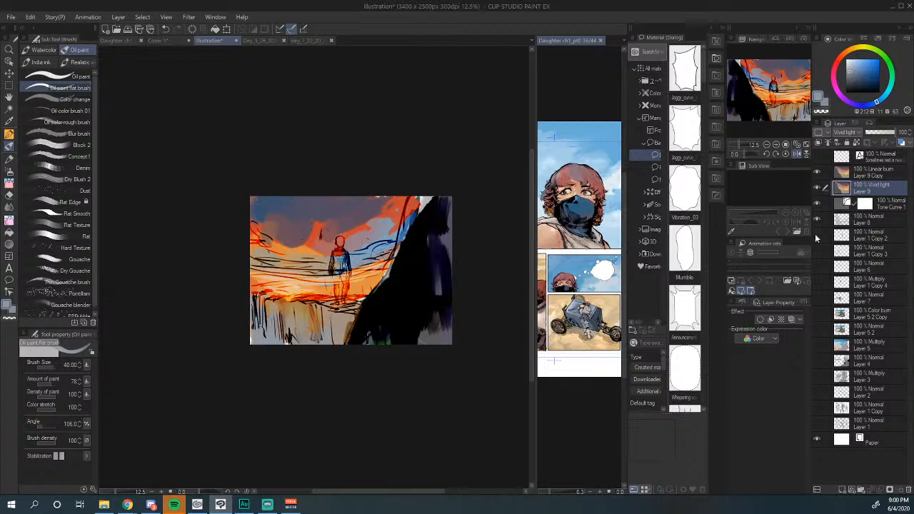
Step: Hide the figure, terrain sketch, tone curve and both color layers, leaving only the paper visible
left_click(816, 235)
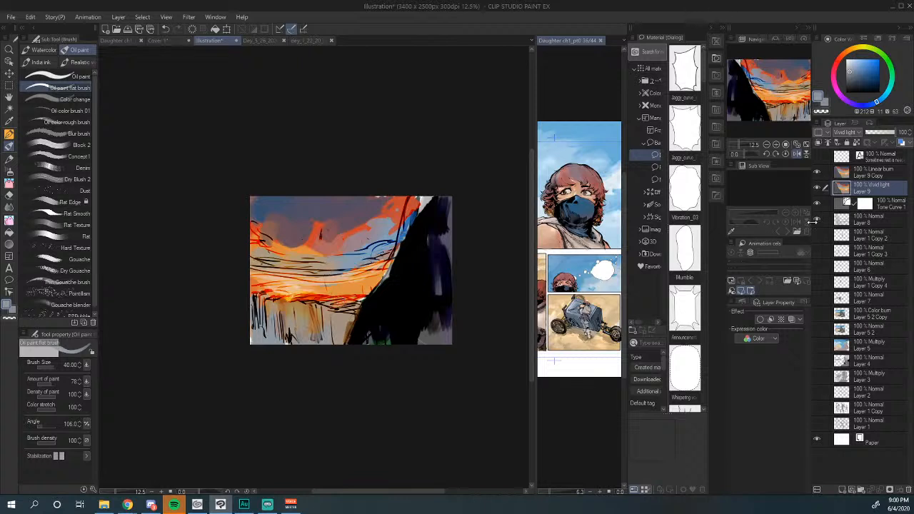
left_click(817, 219)
left_click(817, 203)
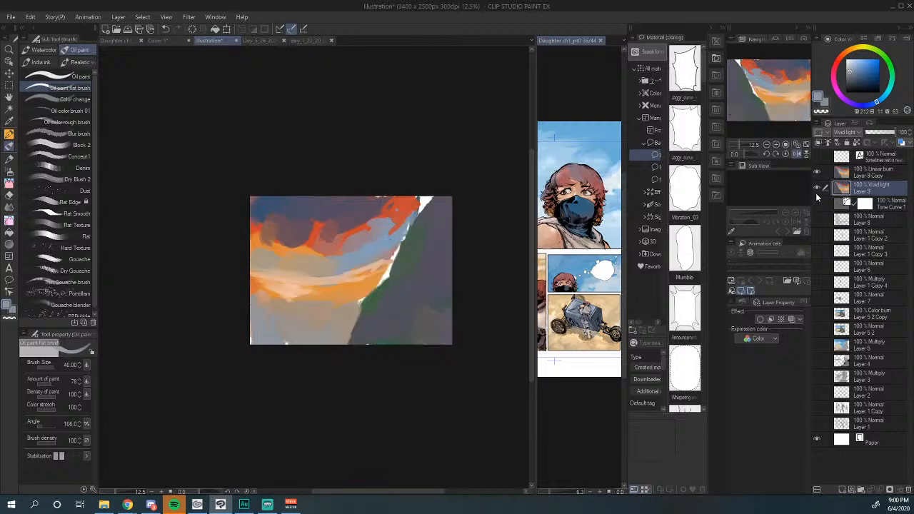
left_click(817, 187)
left_click(818, 172)
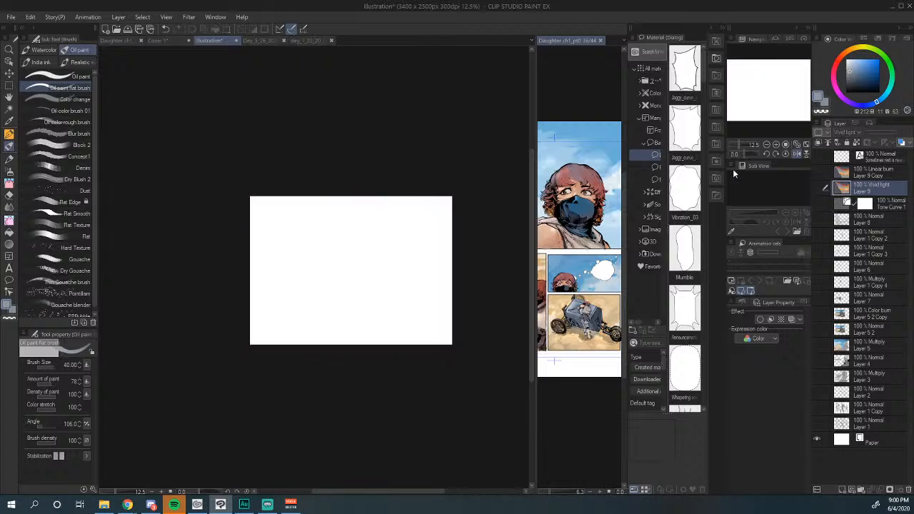
Step: Look through the other open documents and bring up the DAUGHTER portrait illustration
left_click(157, 41)
left_click(125, 41)
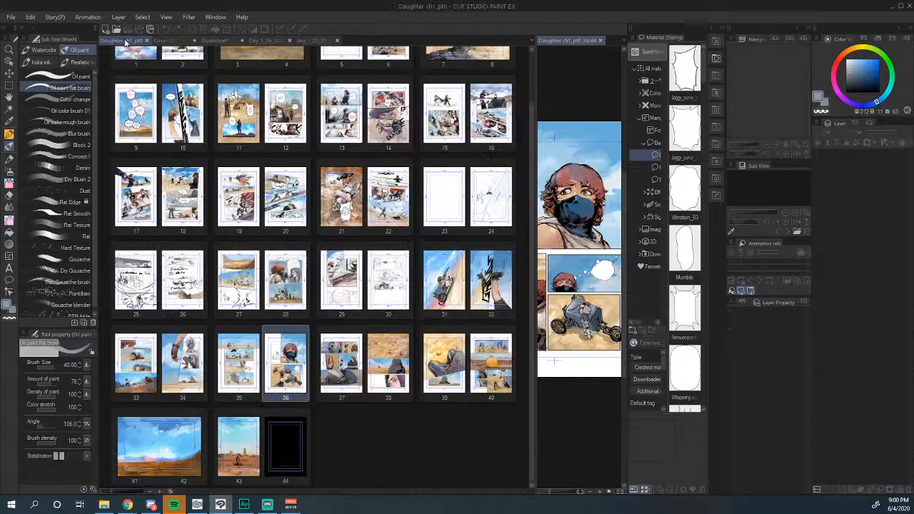
left_click(205, 40)
left_click(260, 40)
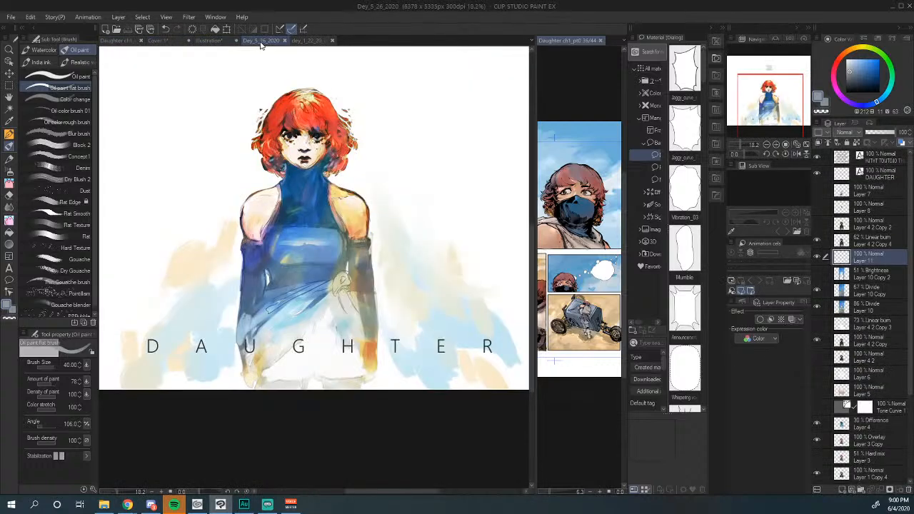
Step: Compare the DAUGHTER portrait with and without its Linear burn, Layer 11 and Divide layers, leaving the 67% Divide layer hidden
scroll(411, 278, "down", 2)
scroll(411, 278, "up", 3)
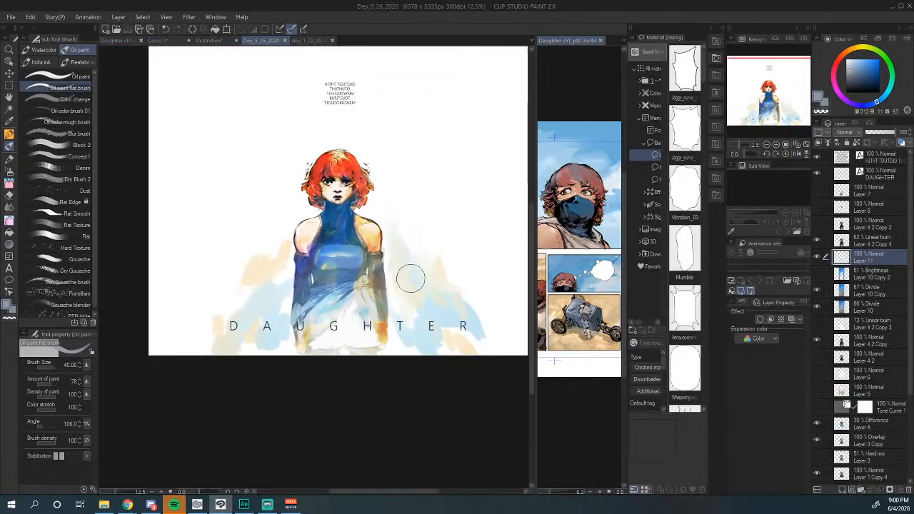
scroll(411, 278, "down", 2)
scroll(411, 279, "up", 1)
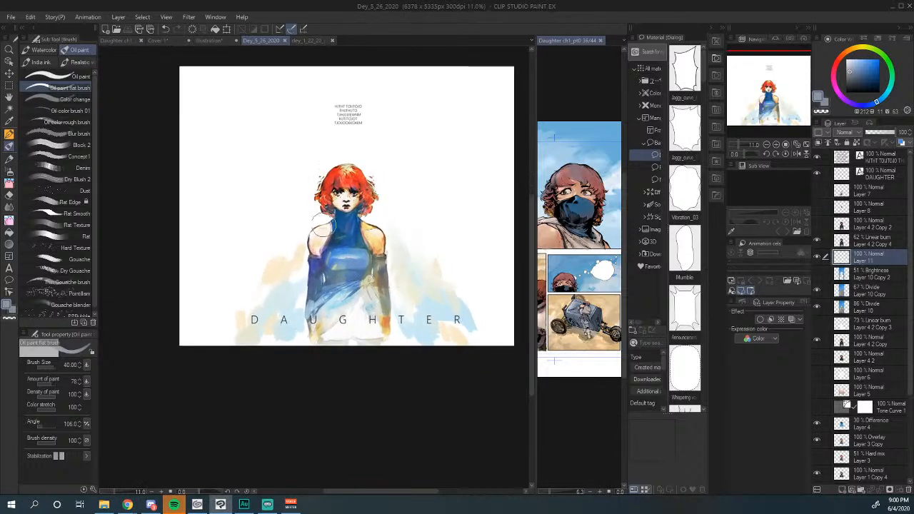
left_click(818, 241)
left_click(819, 259)
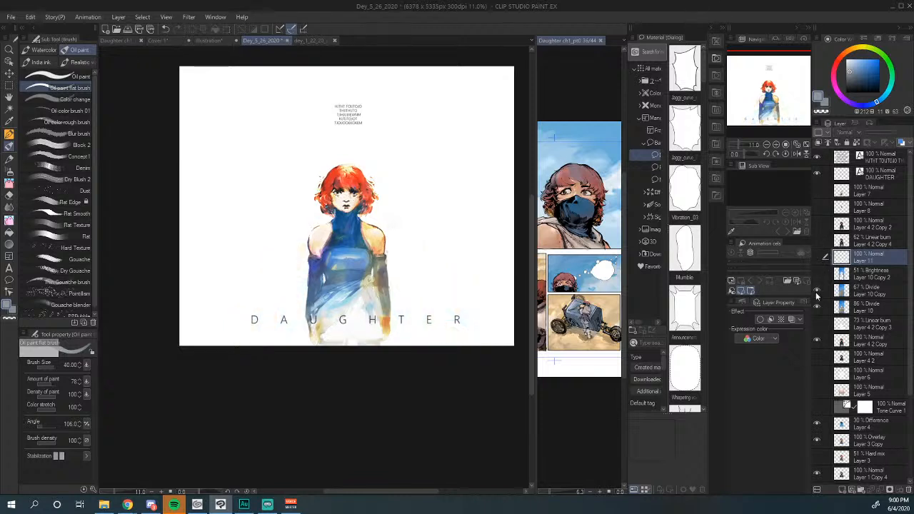
left_click(816, 292)
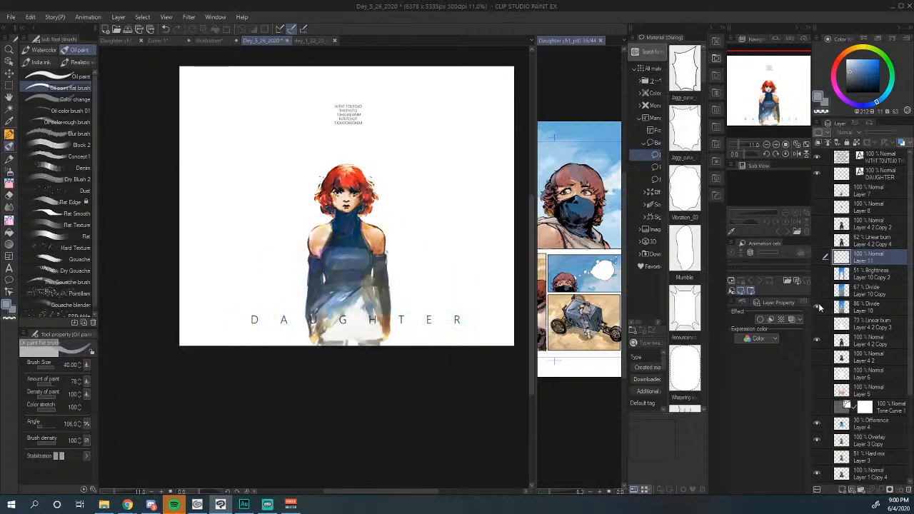
left_click(819, 292)
left_click(819, 292)
left_click(818, 258)
left_click(818, 259)
left_click(818, 258)
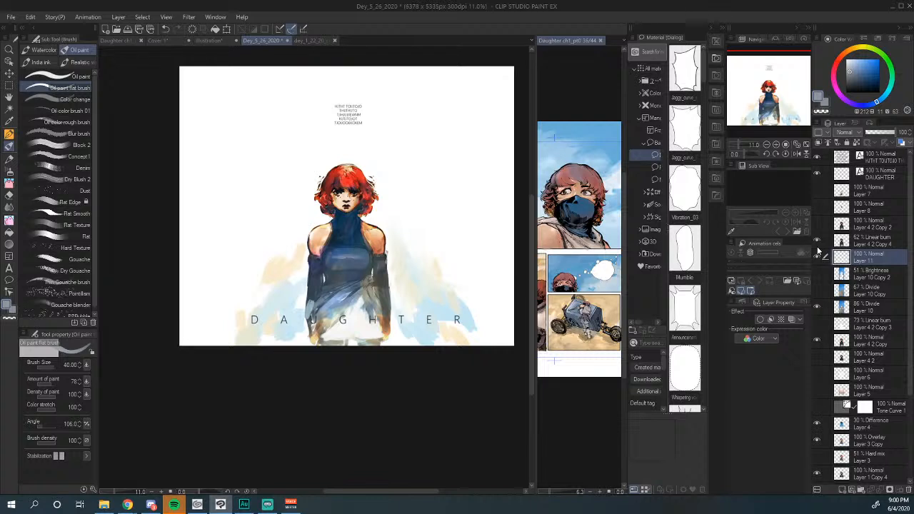
Step: Examine the DAUGHTER portrait both as a whole composition and close up on the figure
scroll(410, 300, "down", 3)
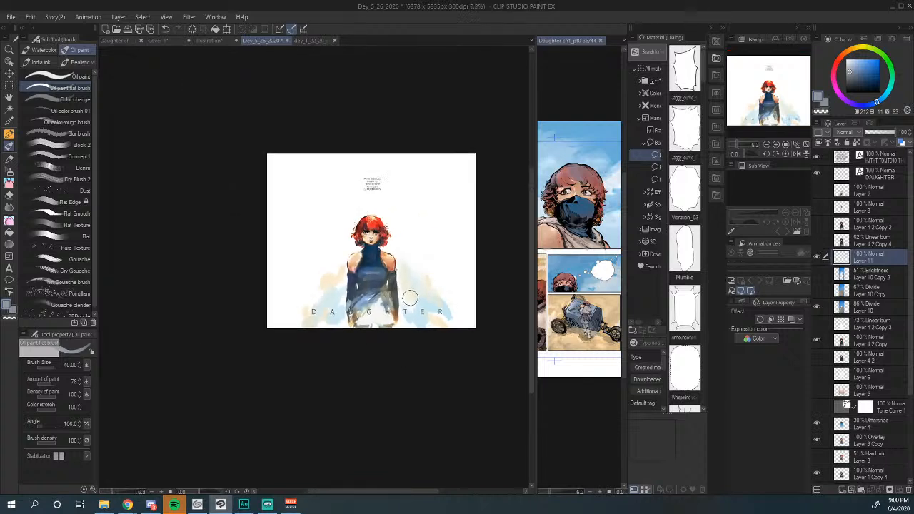
scroll(411, 298, "up", 1)
scroll(410, 298, "up", 1)
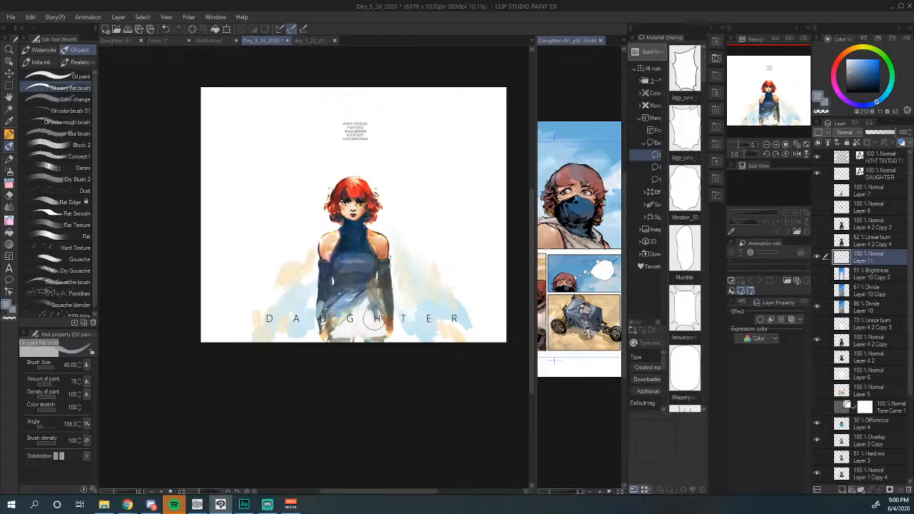
scroll(377, 257, "up", 2)
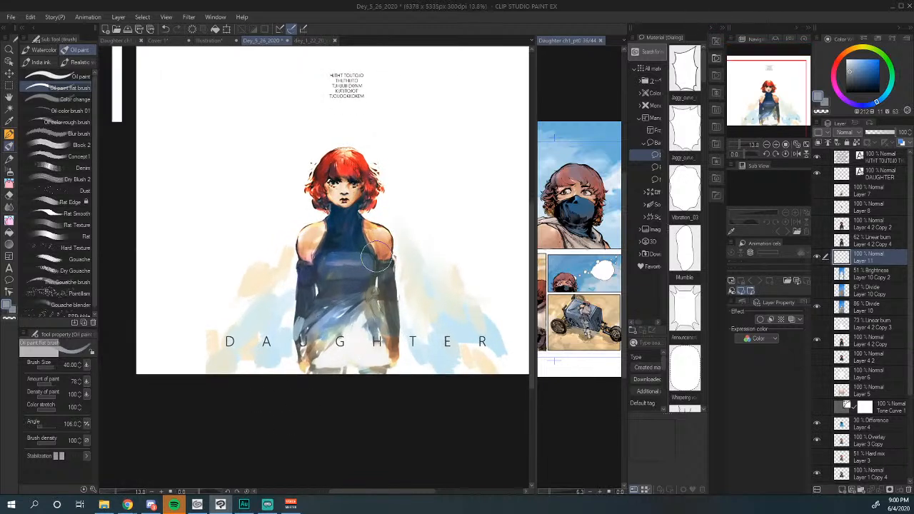
scroll(376, 257, "up", 1)
scroll(377, 257, "down", 3)
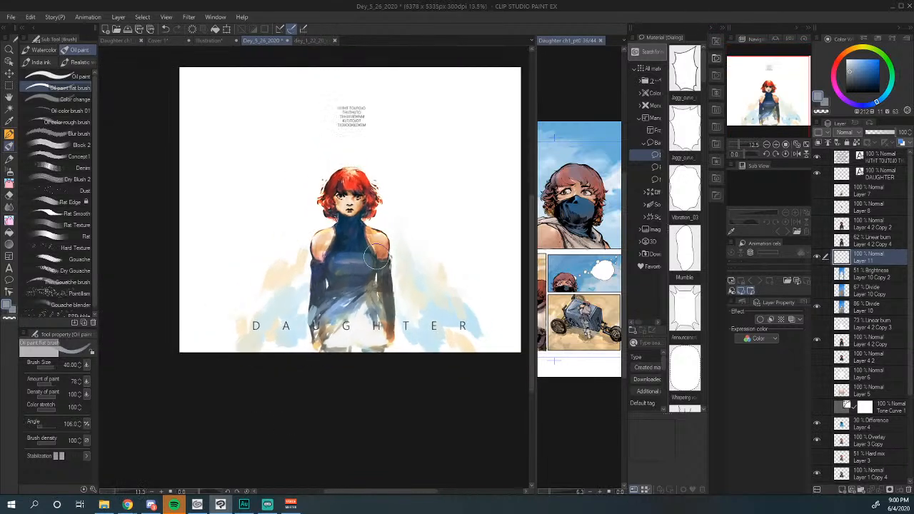
scroll(377, 256, "up", 2)
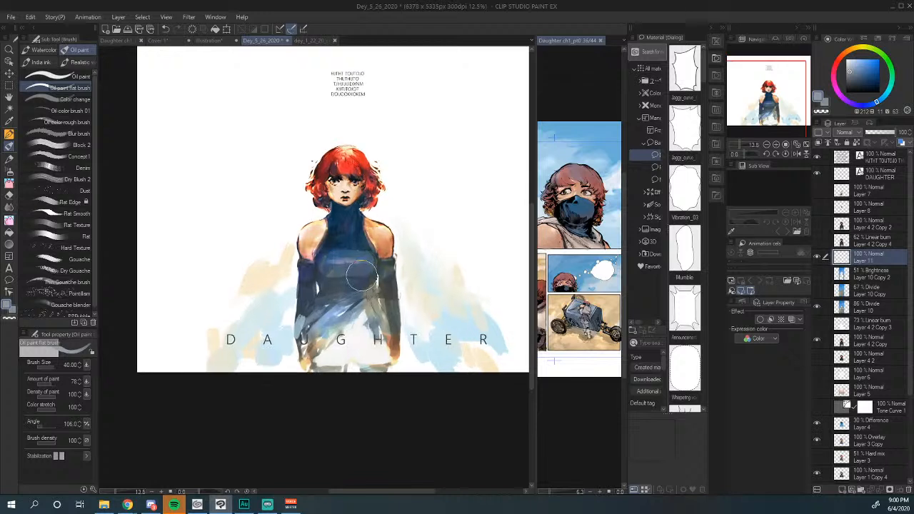
scroll(362, 276, "down", 3)
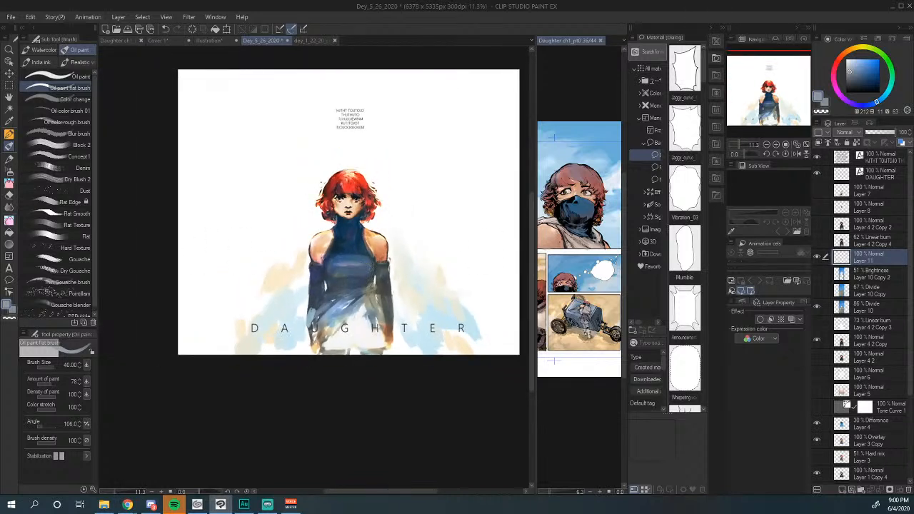
Step: Bring up the dey_1_22_20_cellphone illustration and widen the comic page's pane beside it until the whole page shows
left_click(223, 40)
left_click(172, 39)
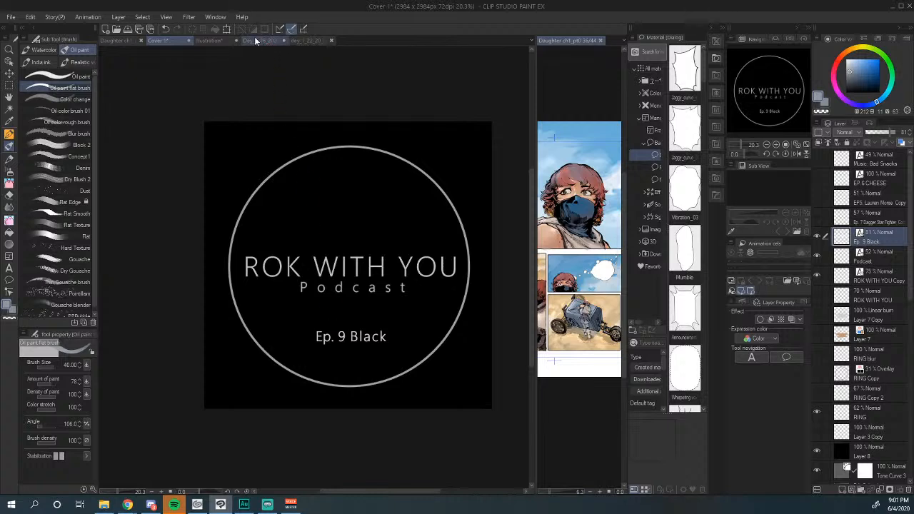
left_click(306, 40)
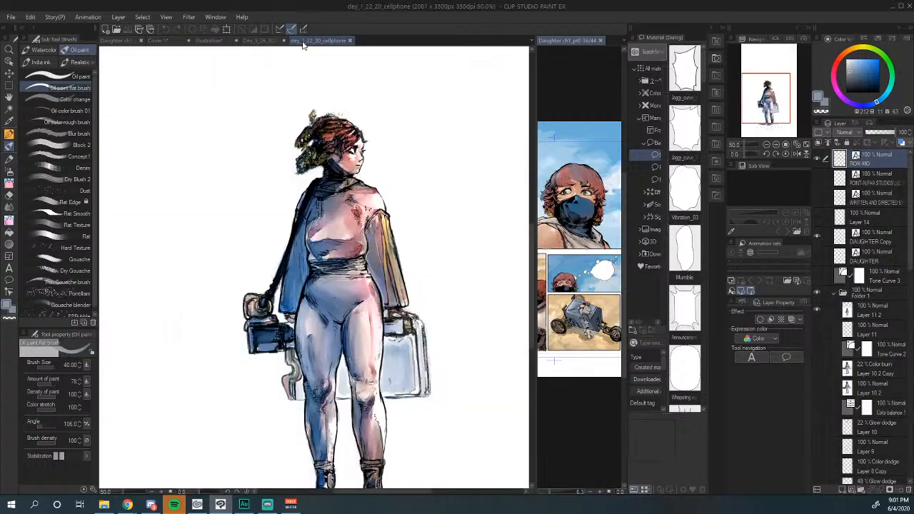
scroll(311, 358, "down", 3)
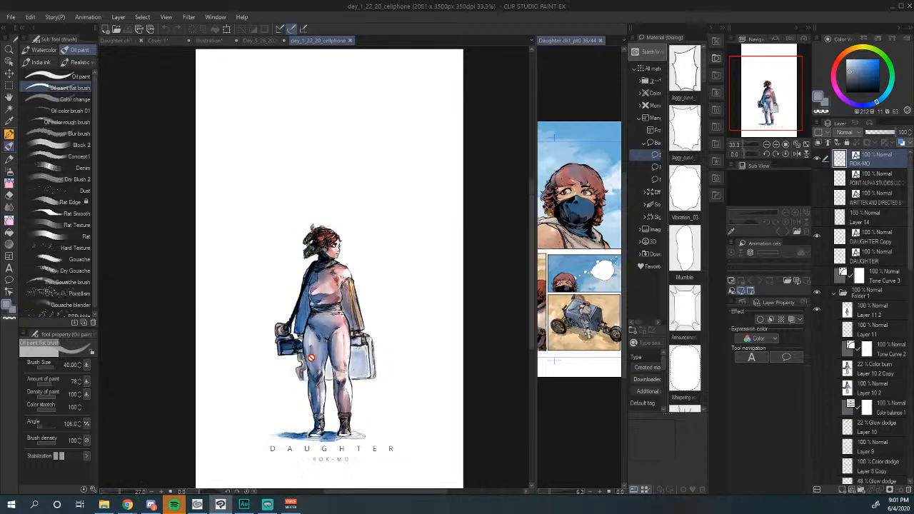
scroll(311, 357, "up", 4)
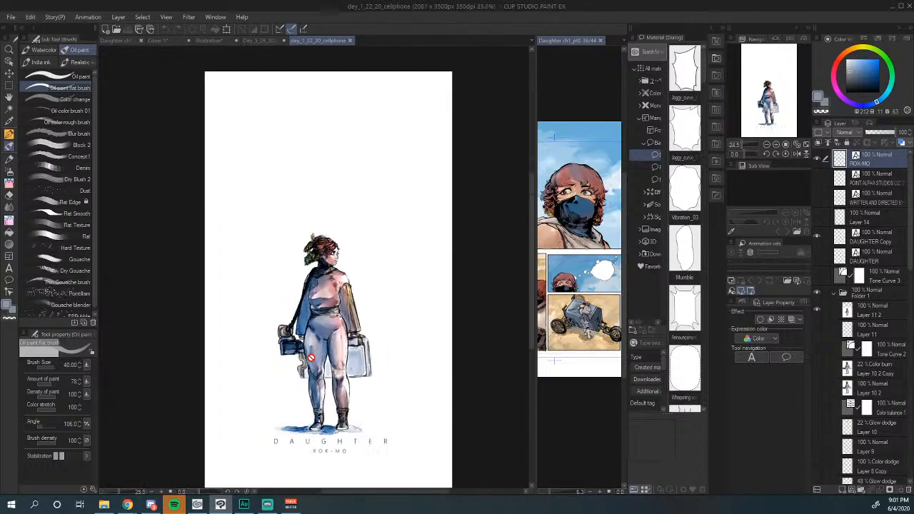
scroll(311, 357, "down", 1)
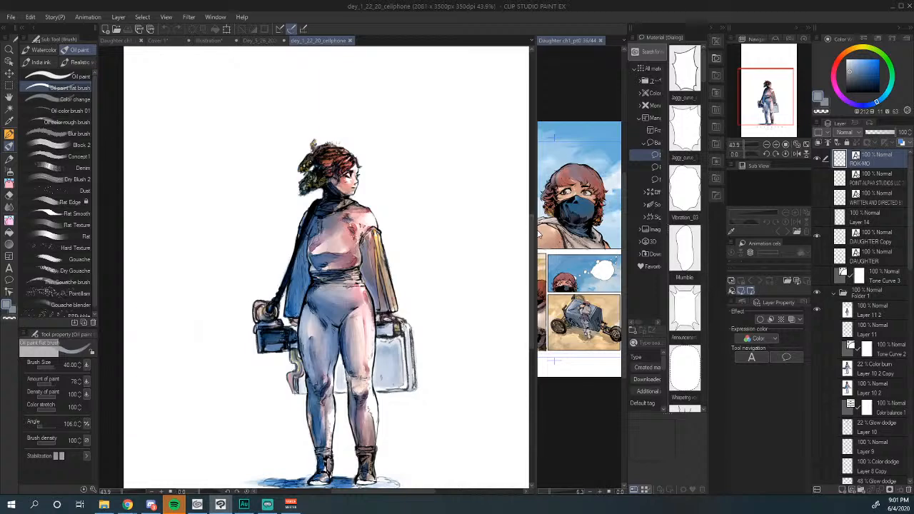
left_click_drag(540, 234, 378, 231)
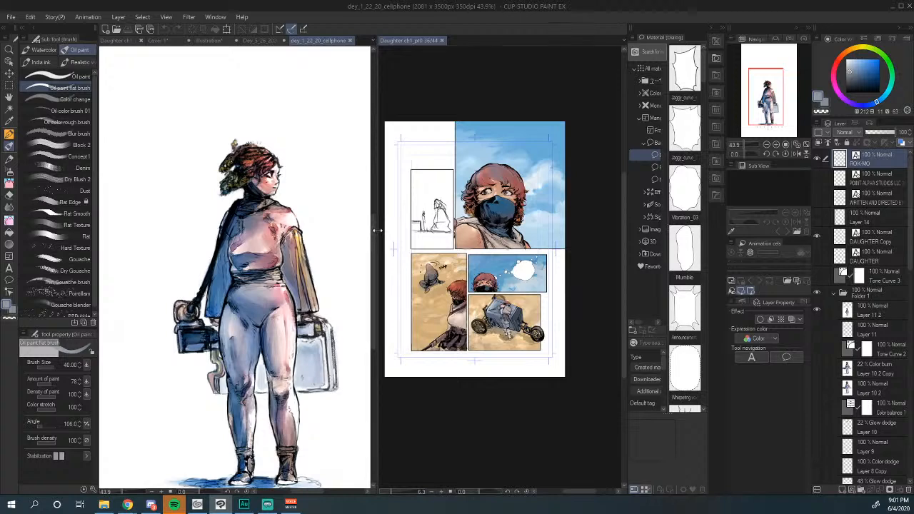
Step: Bring up the Dey_5_26_2020 portrait beside the comic page and examine its face and upper body up close
left_click(165, 41)
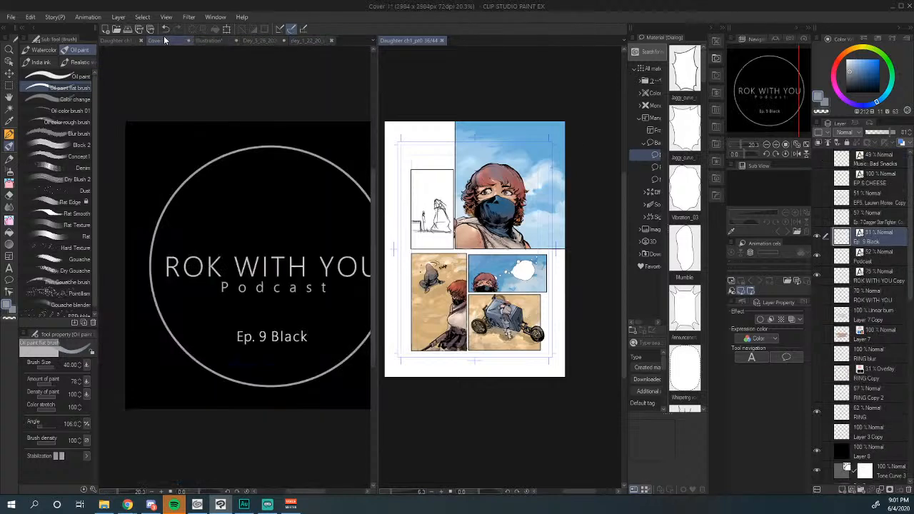
left_click(252, 40)
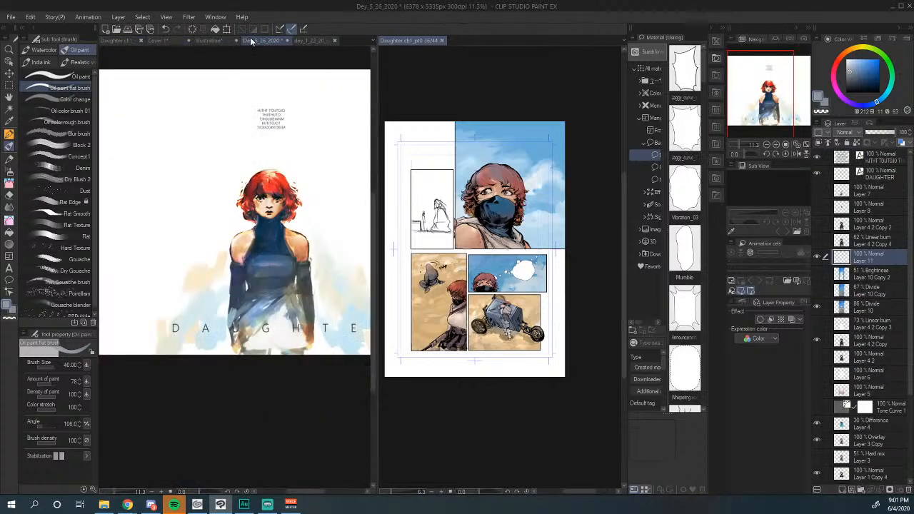
scroll(334, 219, "up", 1)
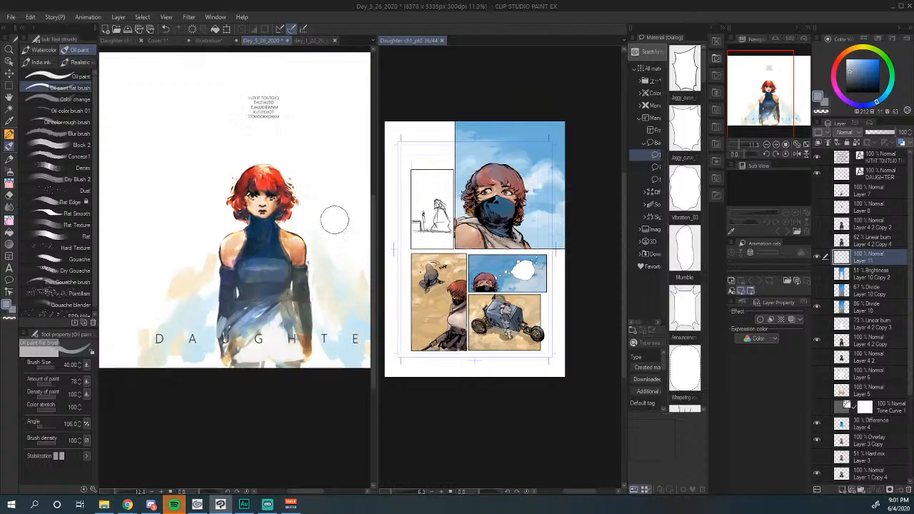
scroll(335, 219, "up", 2)
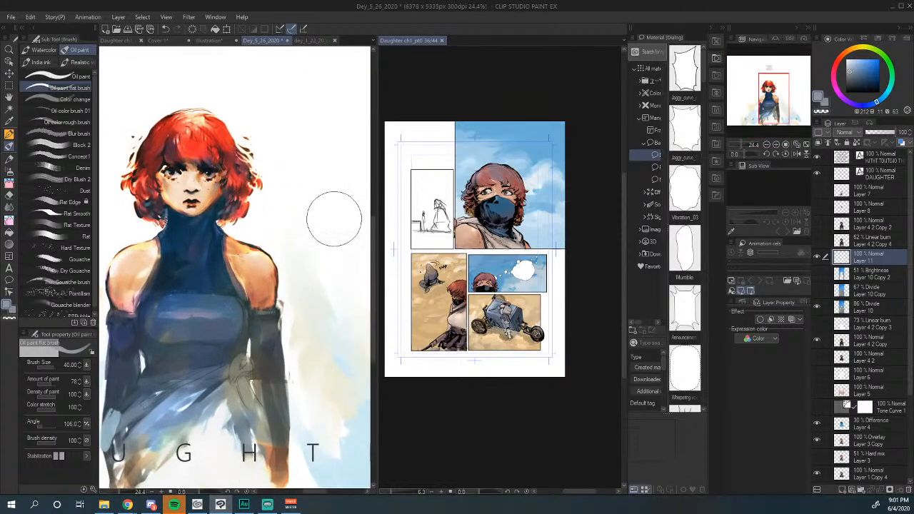
scroll(334, 219, "up", 1)
scroll(334, 220, "down", 2)
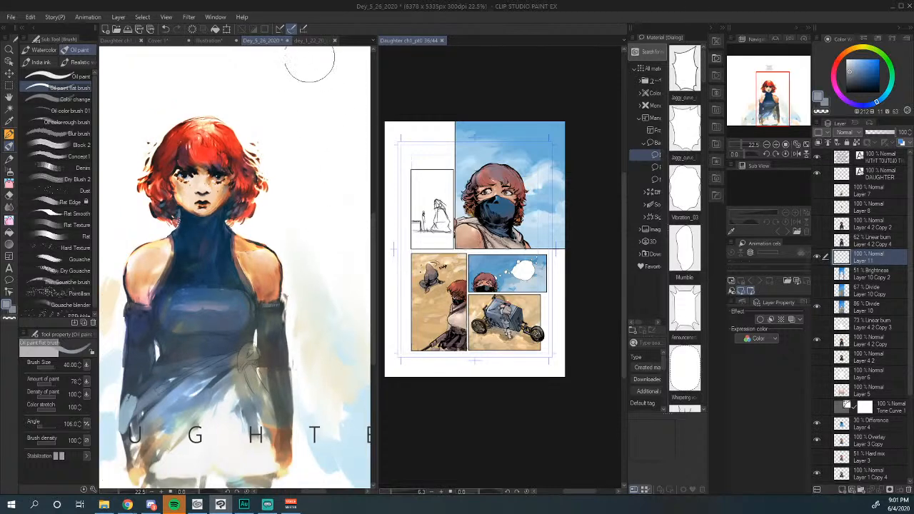
Step: Revisit the cellphone illustration and bring up the Daughter ch1_pt0 page overview beside the open comic page
left_click(330, 40)
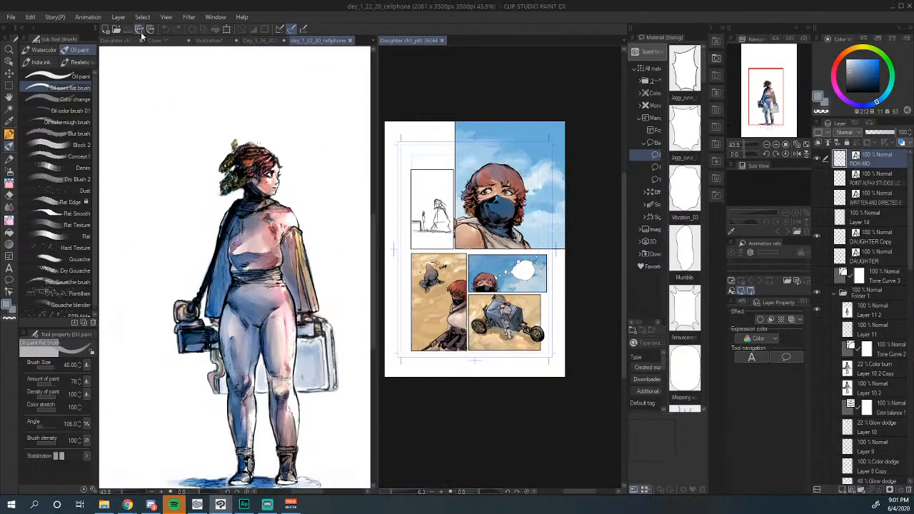
left_click(125, 41)
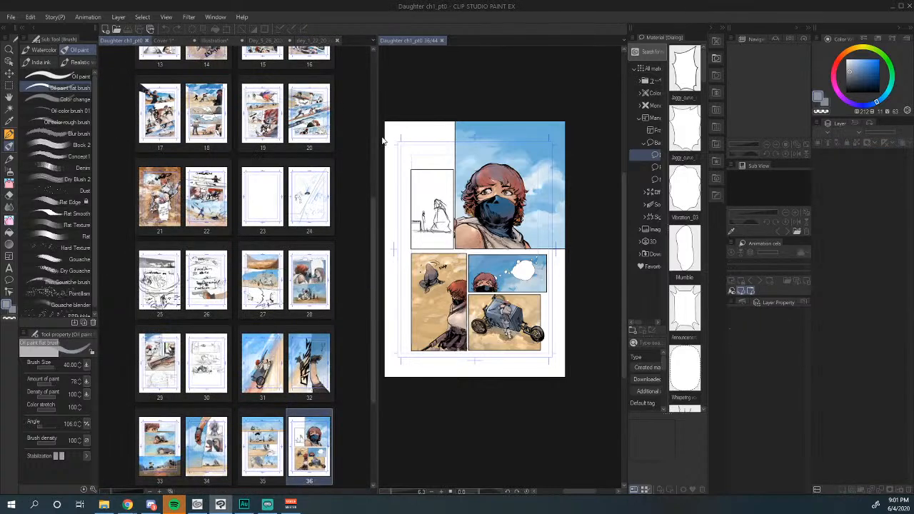